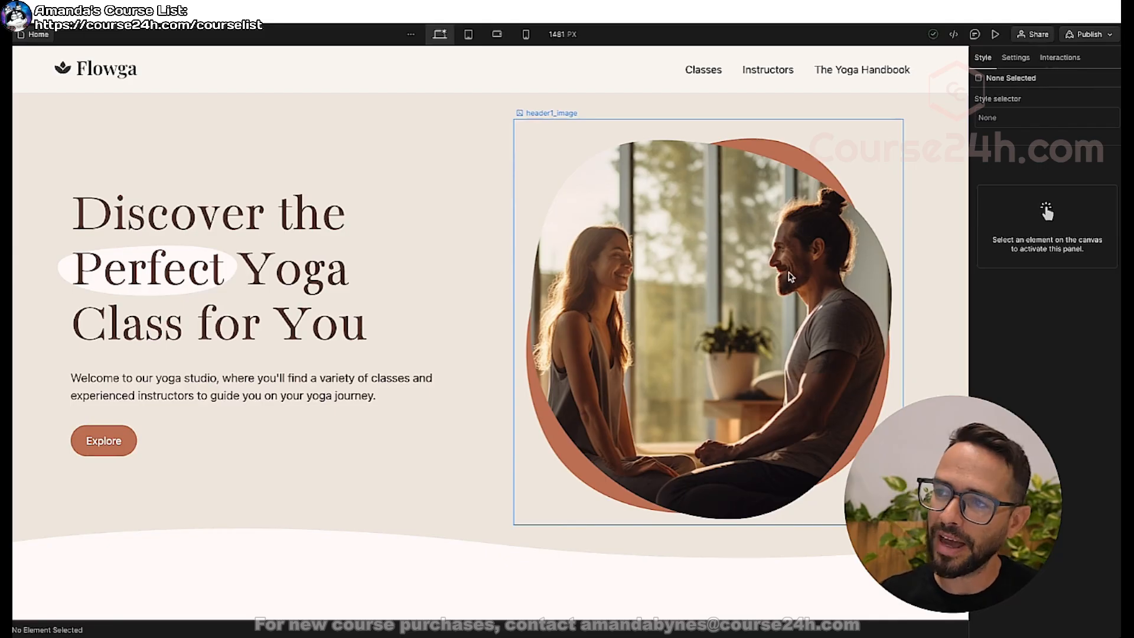
# Upload Hero-Back.png and Hero-Front.png from the Home Page folder to the site's assets, previewing the files before choosing them.
pyautogui.click(764, 256)
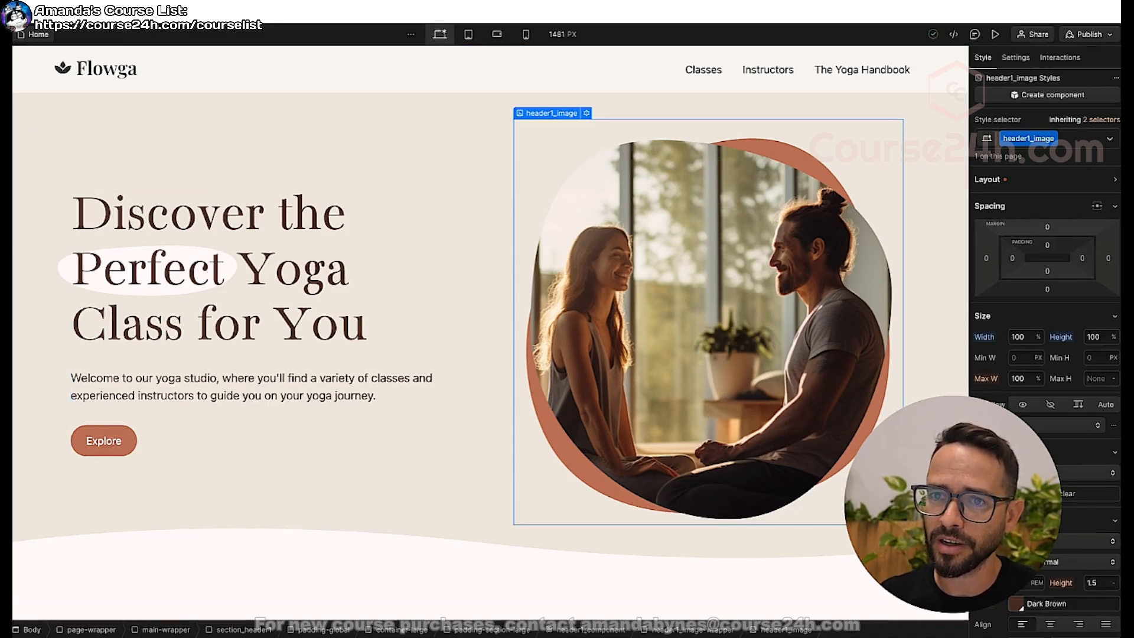
pyautogui.press('j')
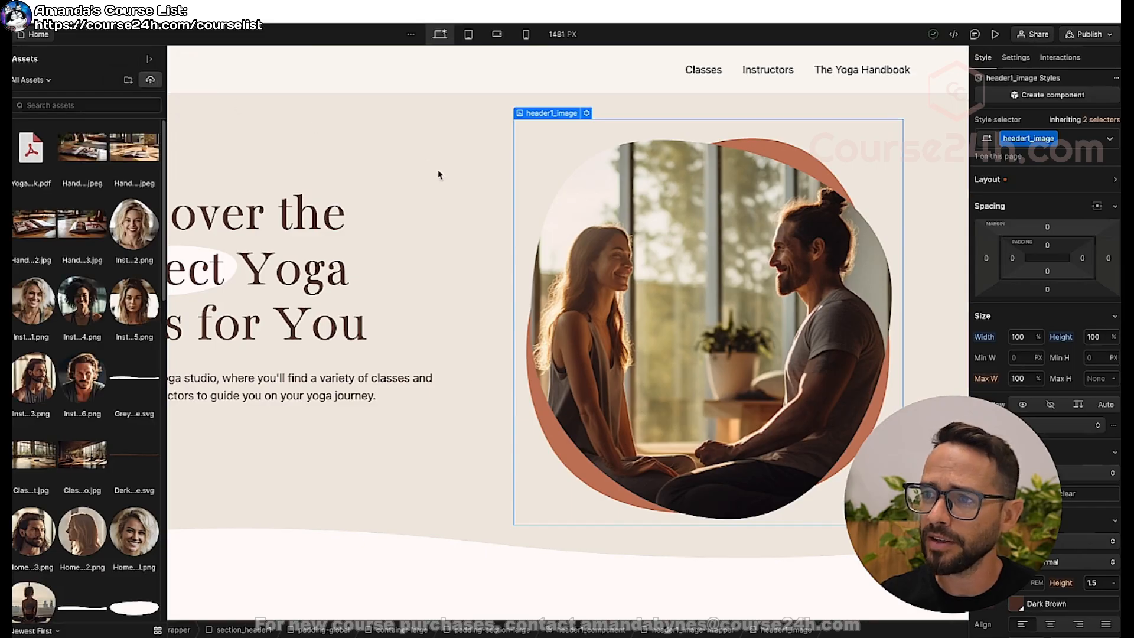
pyautogui.press('super+Up')
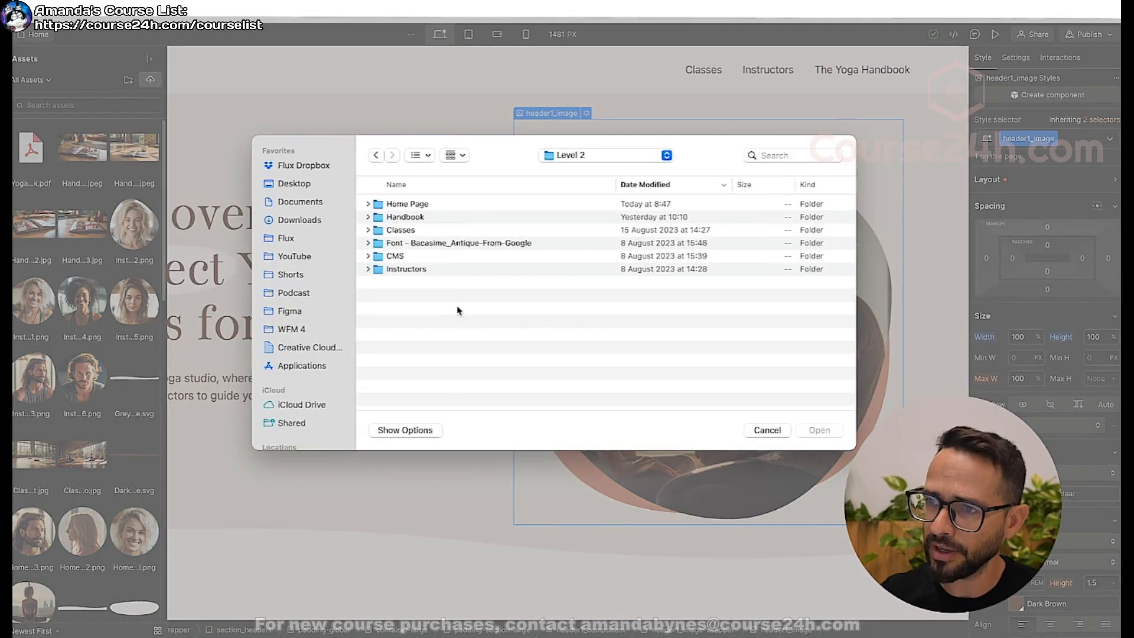
pyautogui.doubleClick(385, 206)
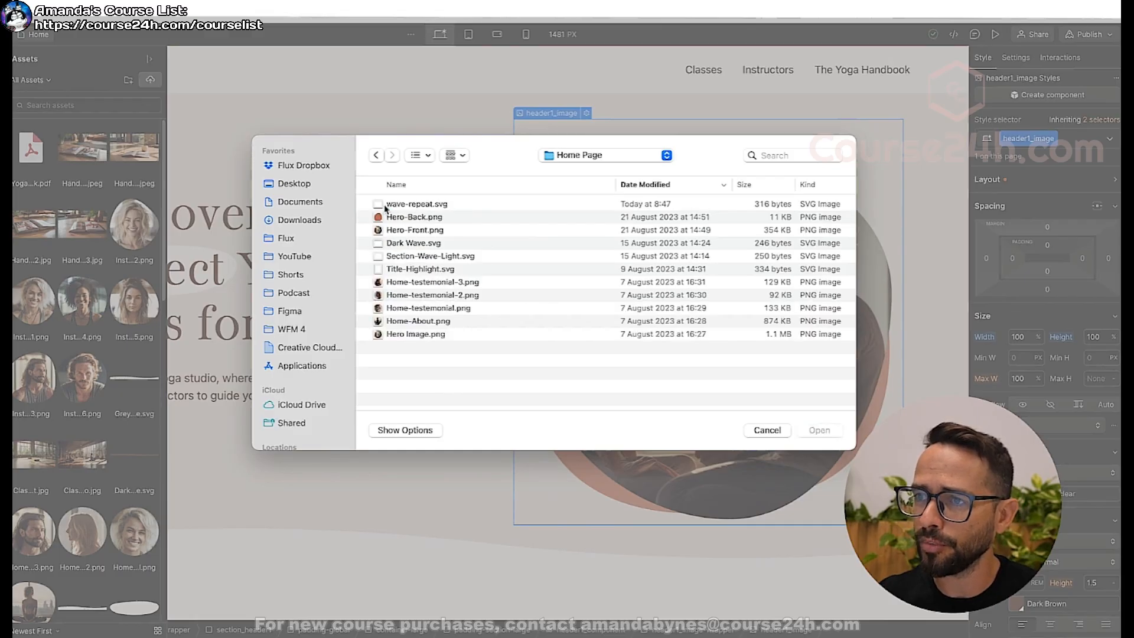
pyautogui.click(423, 219)
pyautogui.press('space')
pyautogui.press('Down')
pyautogui.press('Up')
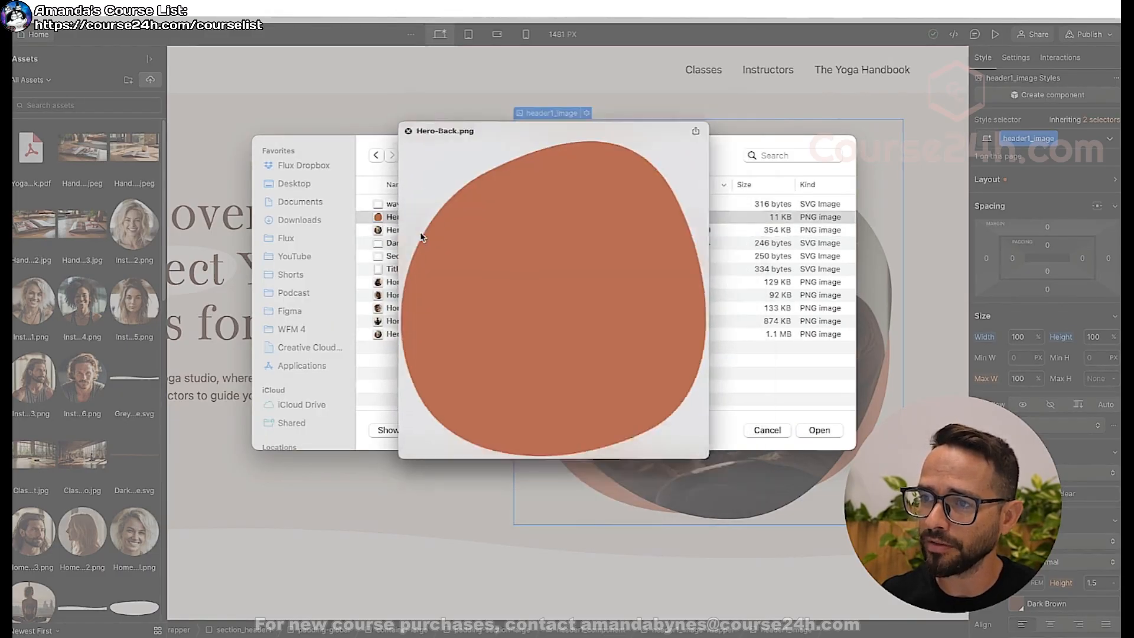
pyautogui.press('space')
pyautogui.keyDown('shift'); pyautogui.click(429, 230); pyautogui.keyUp('shift')
pyautogui.click(820, 430)
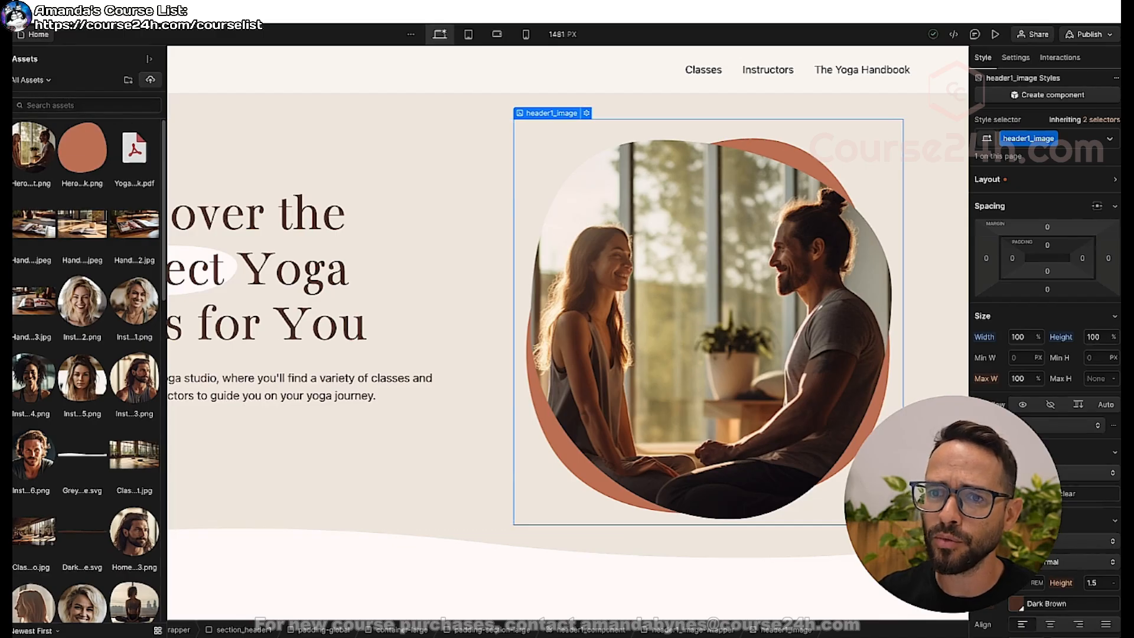
# Replace the picture in the hero section's header1_image with Hero-Front.png.
pyautogui.press('z')
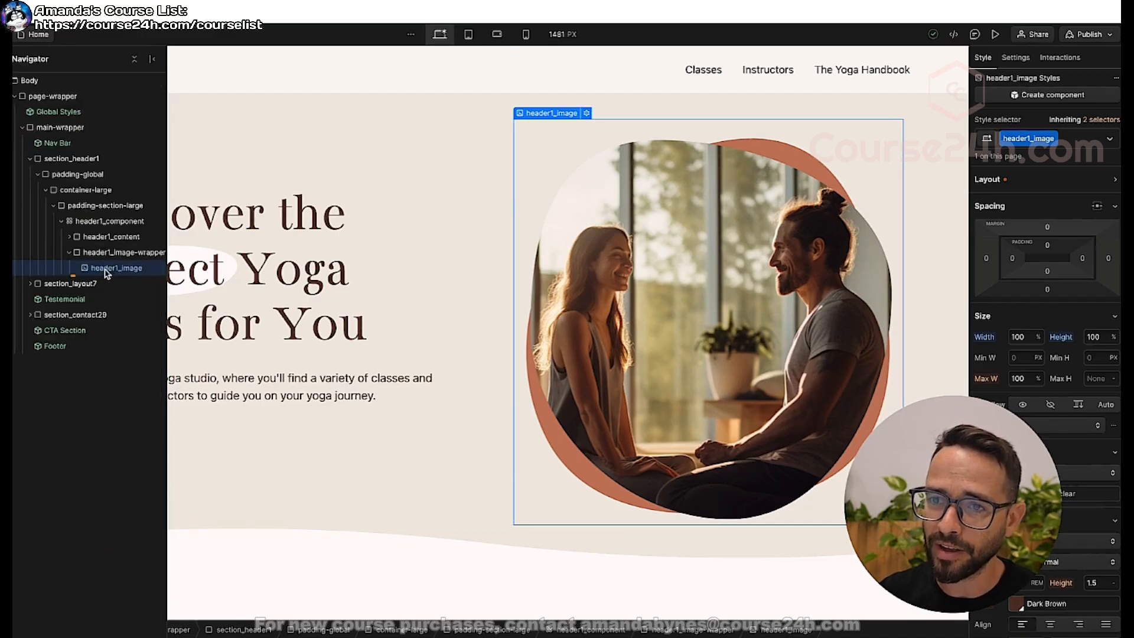
pyautogui.doubleClick(606, 253)
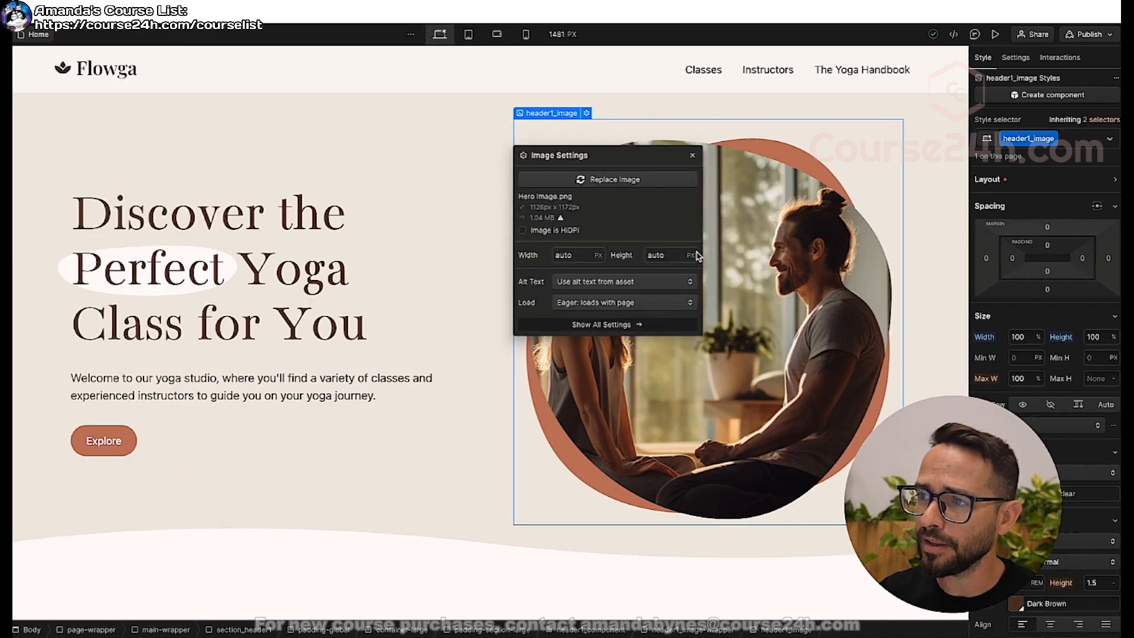
pyautogui.click(638, 179)
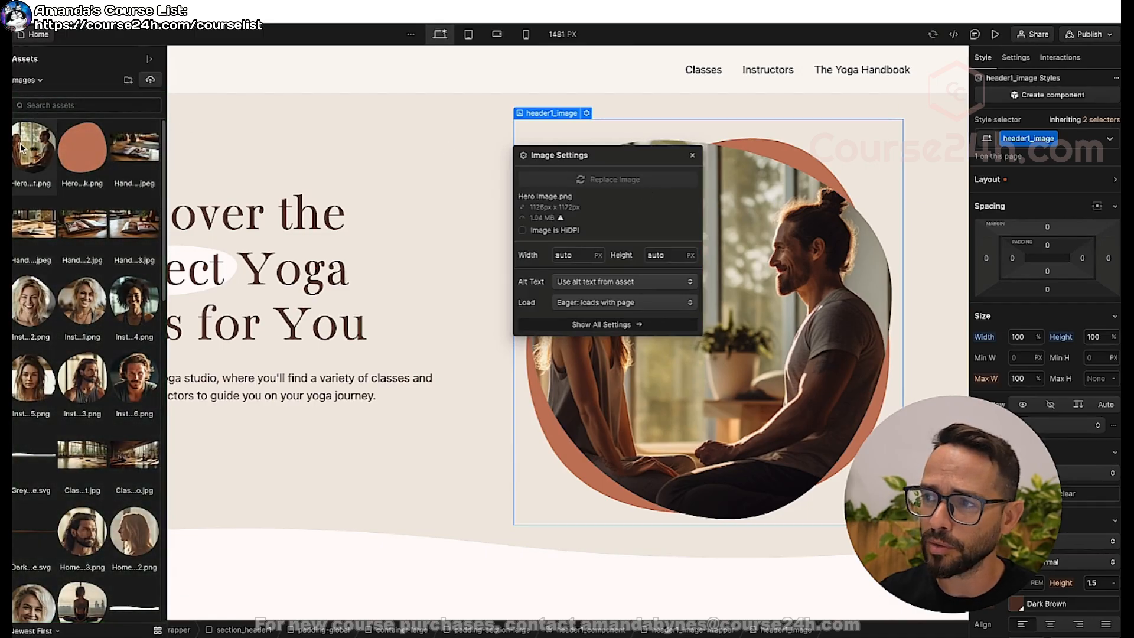
pyautogui.click(22, 148)
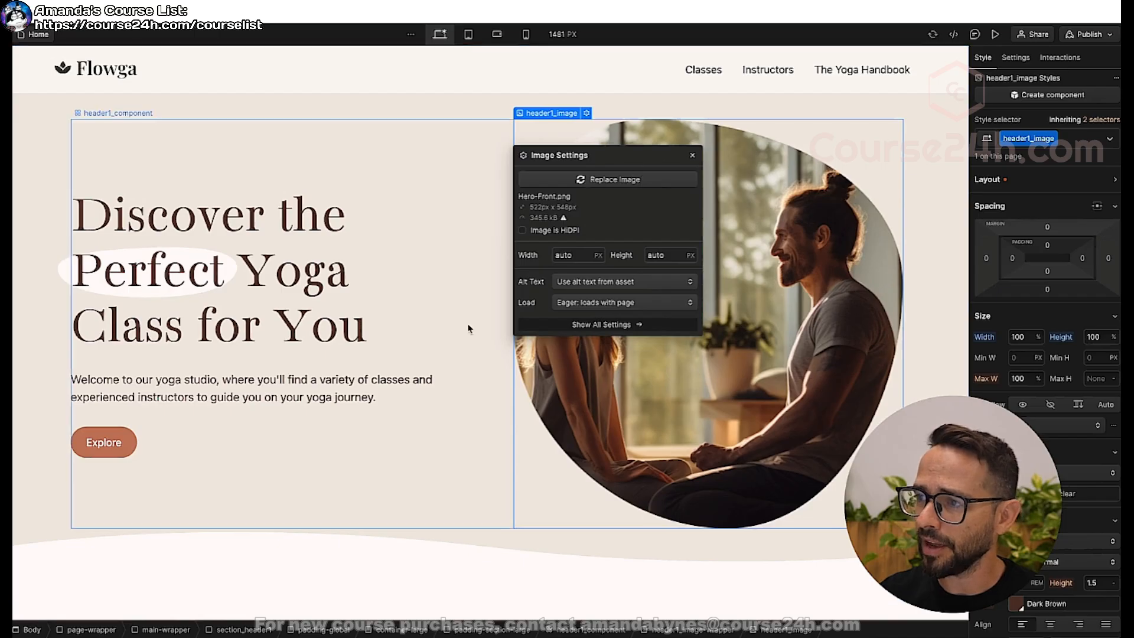
pyautogui.click(693, 157)
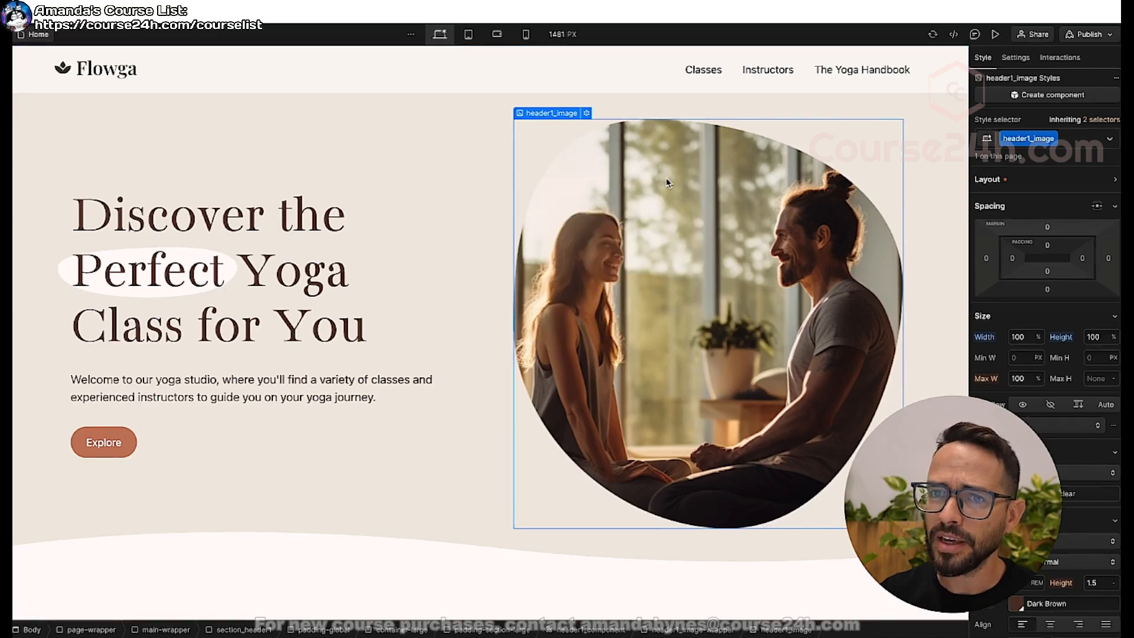
# Duplicate header1_image inside its wrapper and replace the lower copy's picture with Hero-Back.png.
pyautogui.press('z')
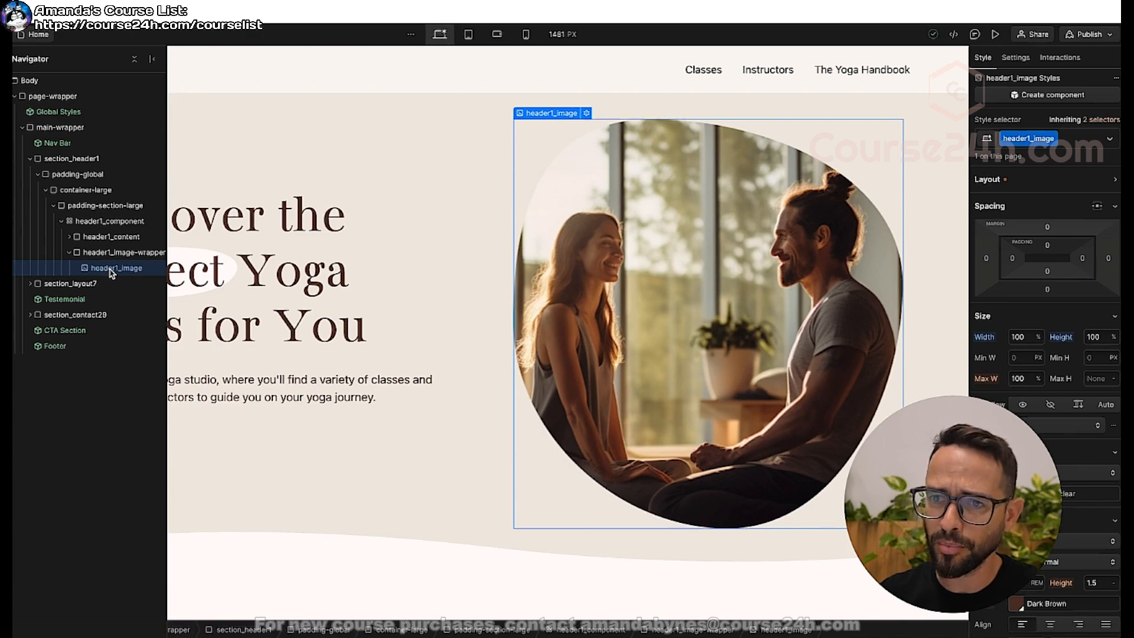
pyautogui.hotkey('ctrl', 'd')
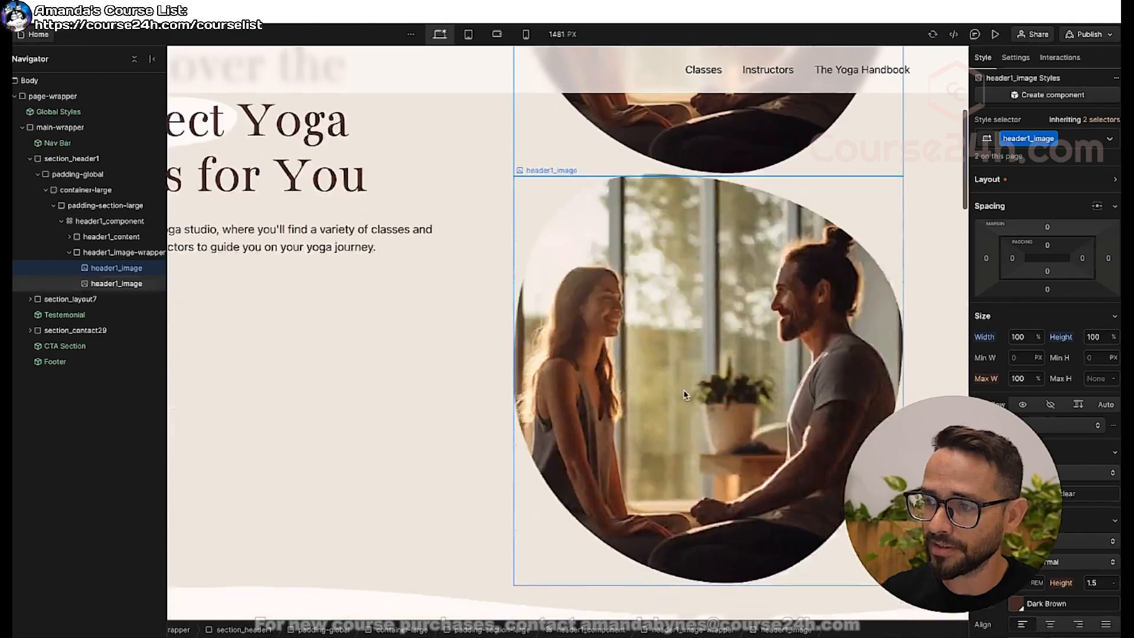
pyautogui.scroll(3, 685, 396)
pyautogui.doubleClick(672, 403)
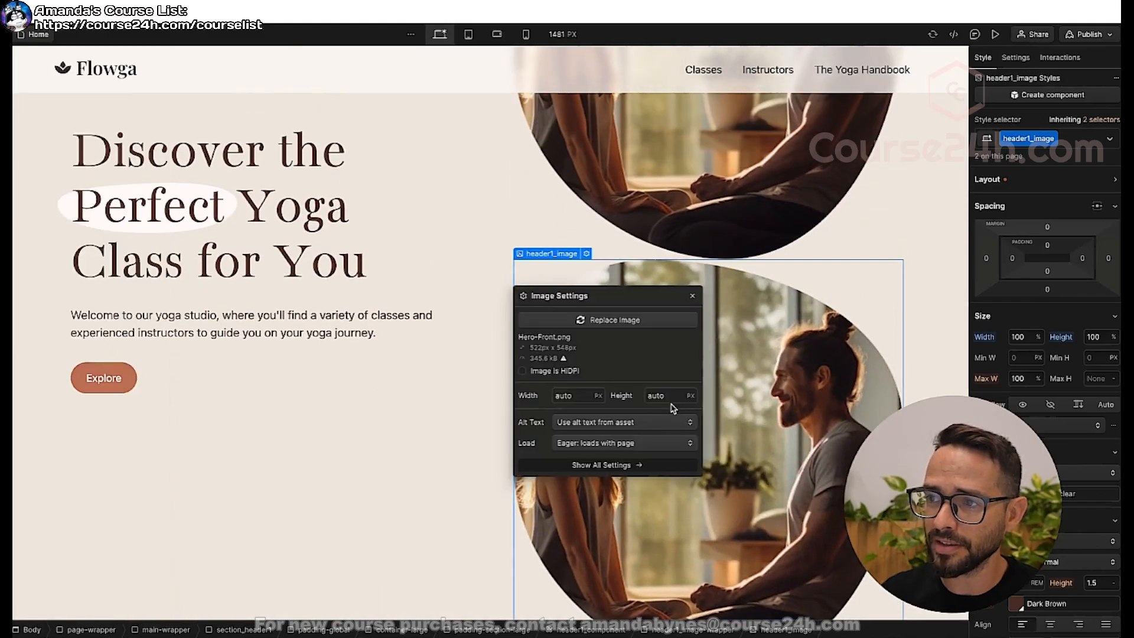
pyautogui.click(598, 322)
pyautogui.click(87, 147)
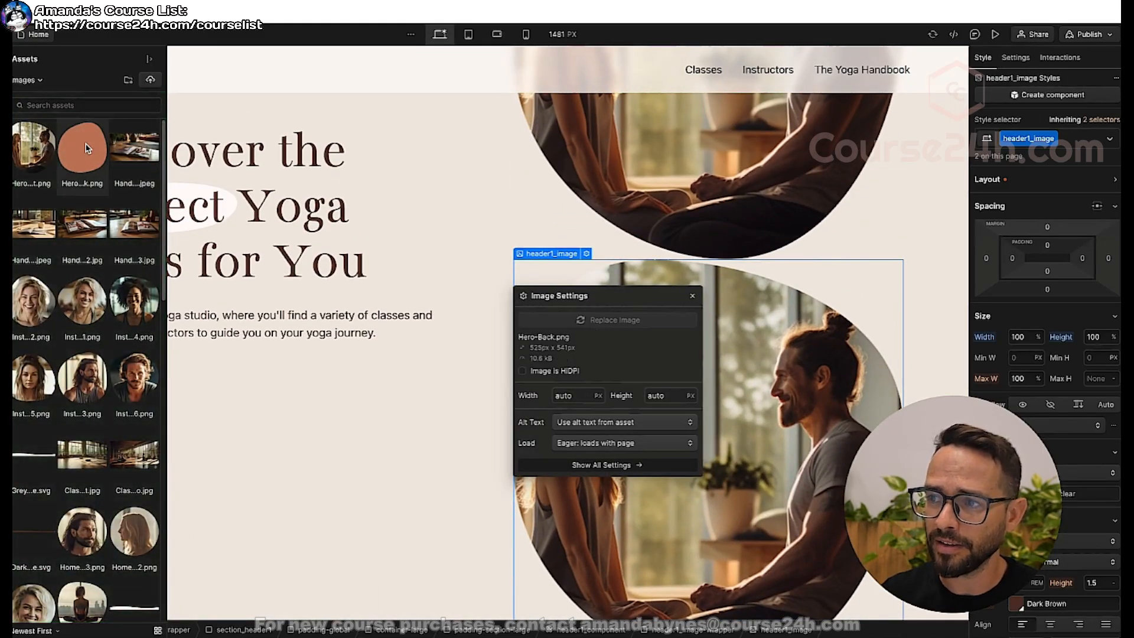
pyautogui.click(692, 296)
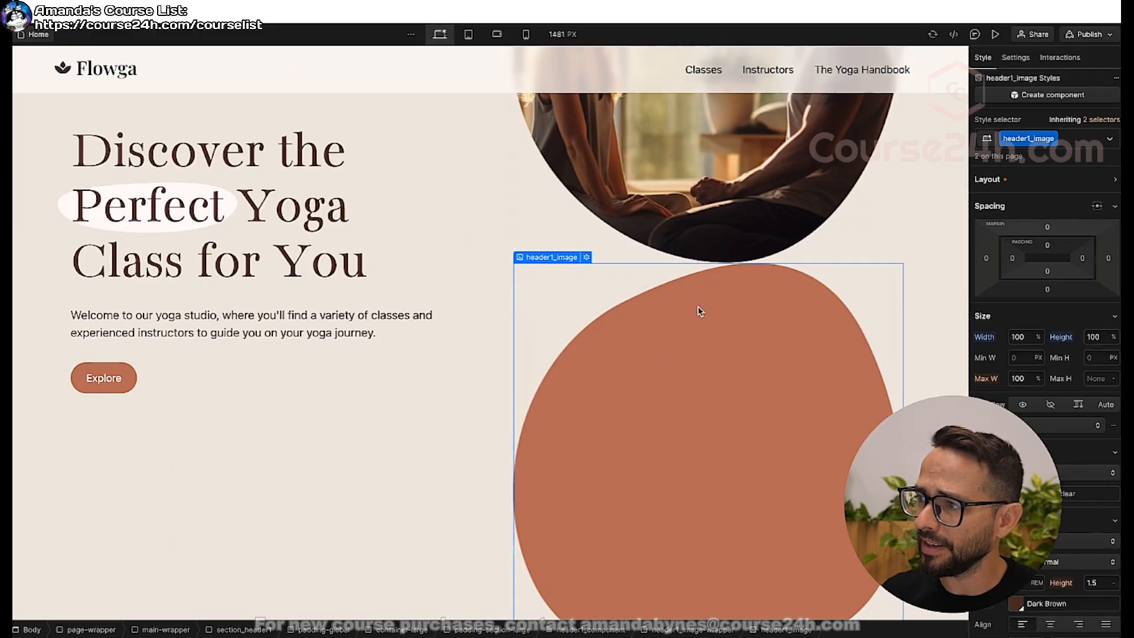
# Replace the header1_image class on the orange shape image with a new class named hero-back-image.
pyautogui.scroll(3, 700, 311)
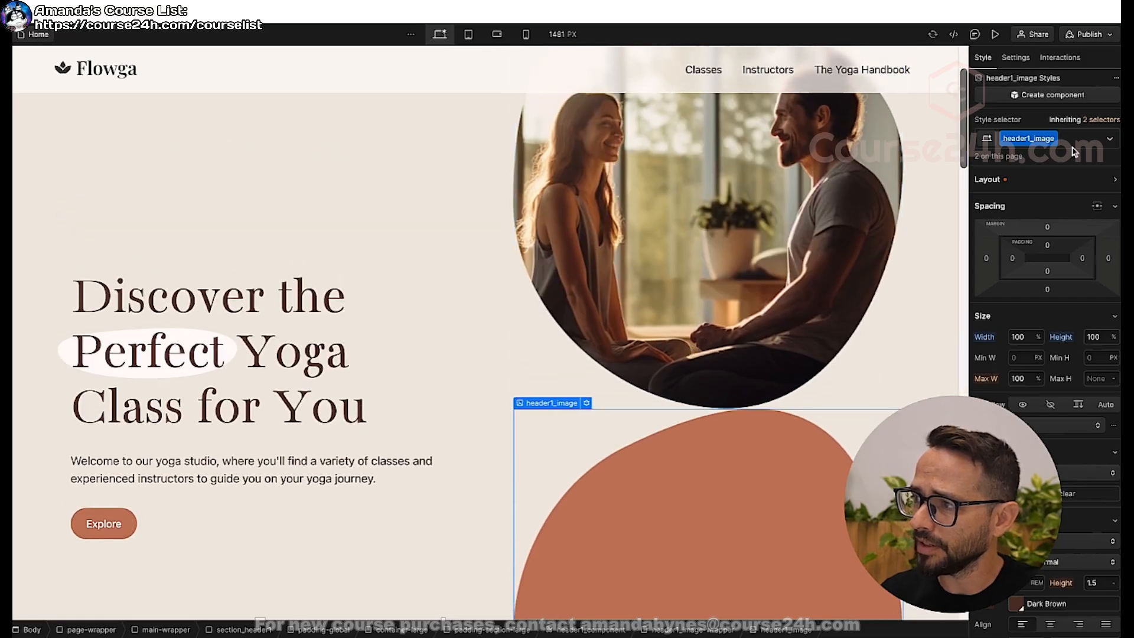
pyautogui.click(1072, 143)
pyautogui.press('BackSpace')
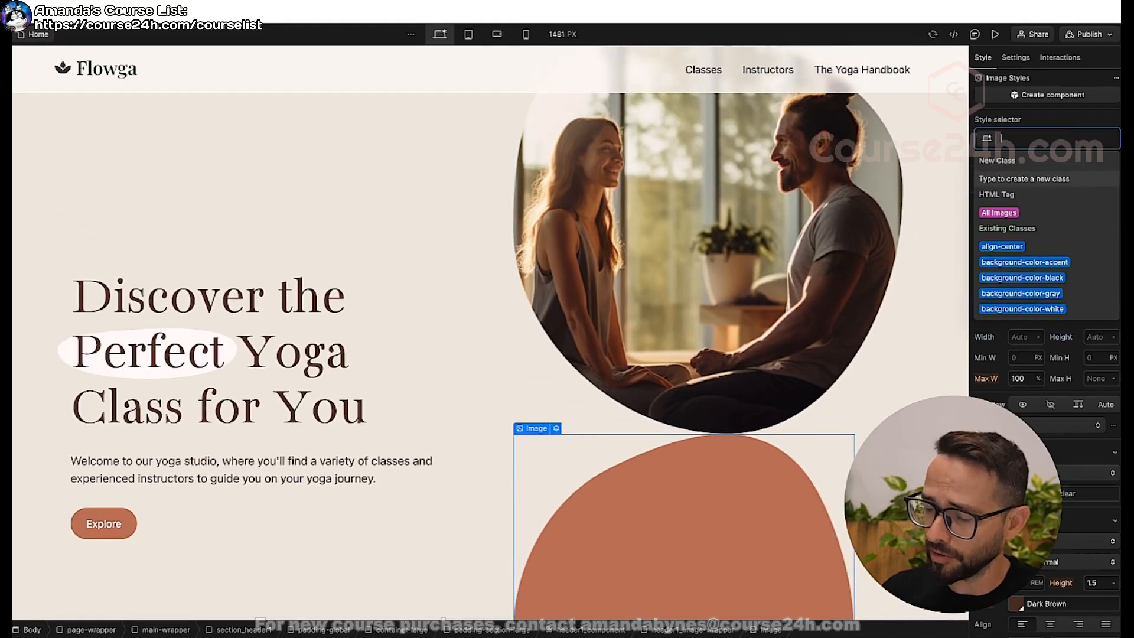
pyautogui.write('hero')
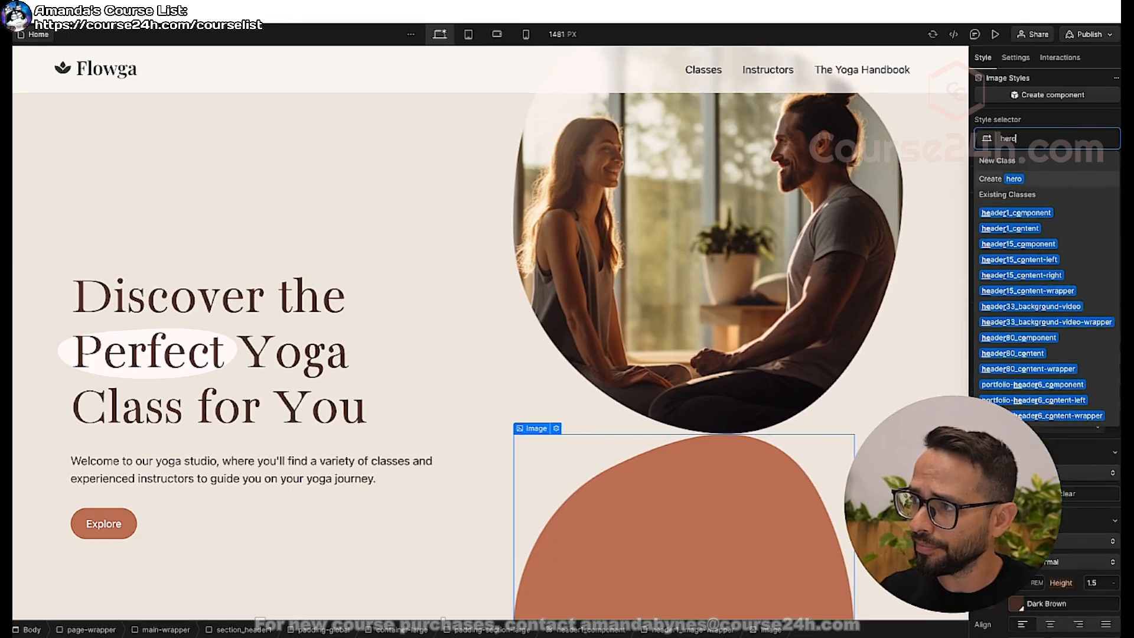
pyautogui.write('-back-image')
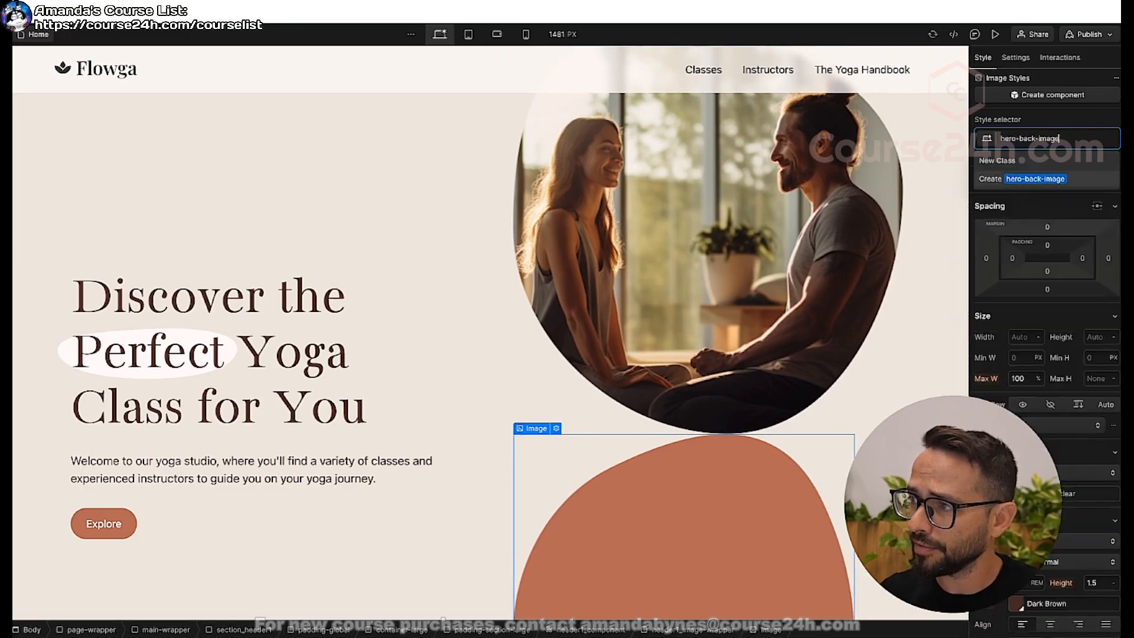
pyautogui.press('Return')
# Set the position of hero-back-image to Absolute.
pyautogui.scroll(-3, 709, 497)
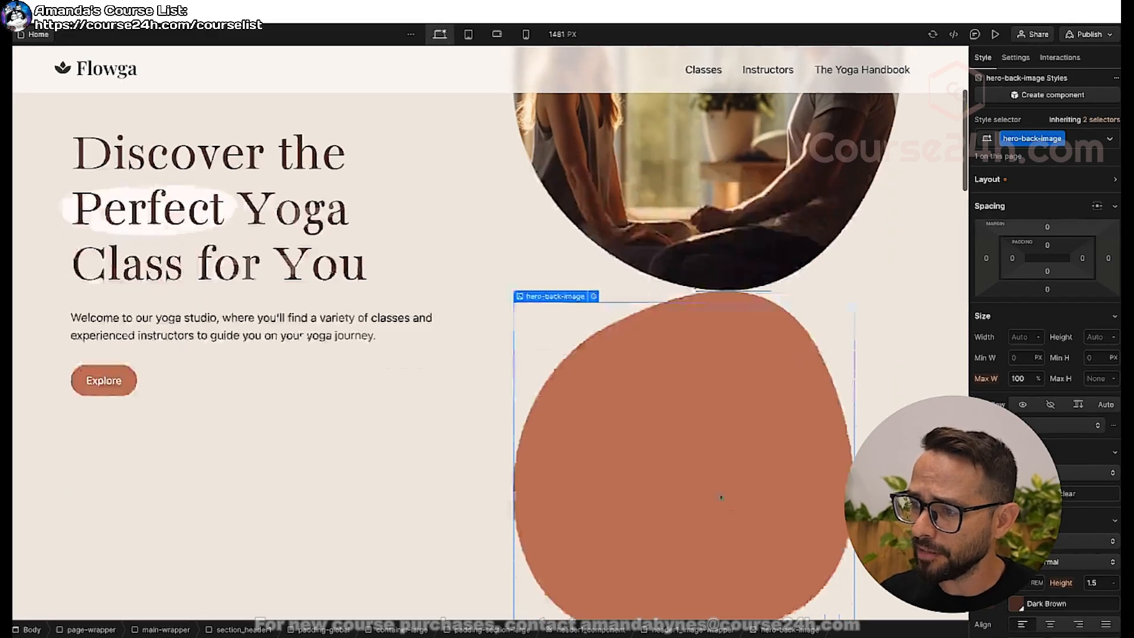
pyautogui.scroll(4, 722, 457)
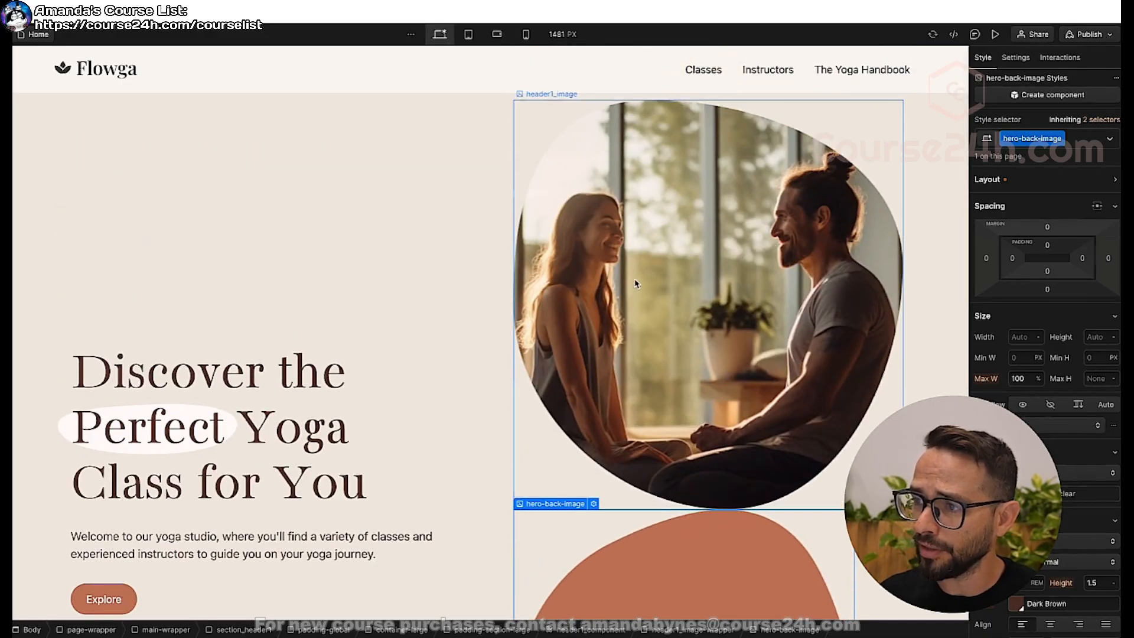
pyautogui.scroll(-1, 731, 382)
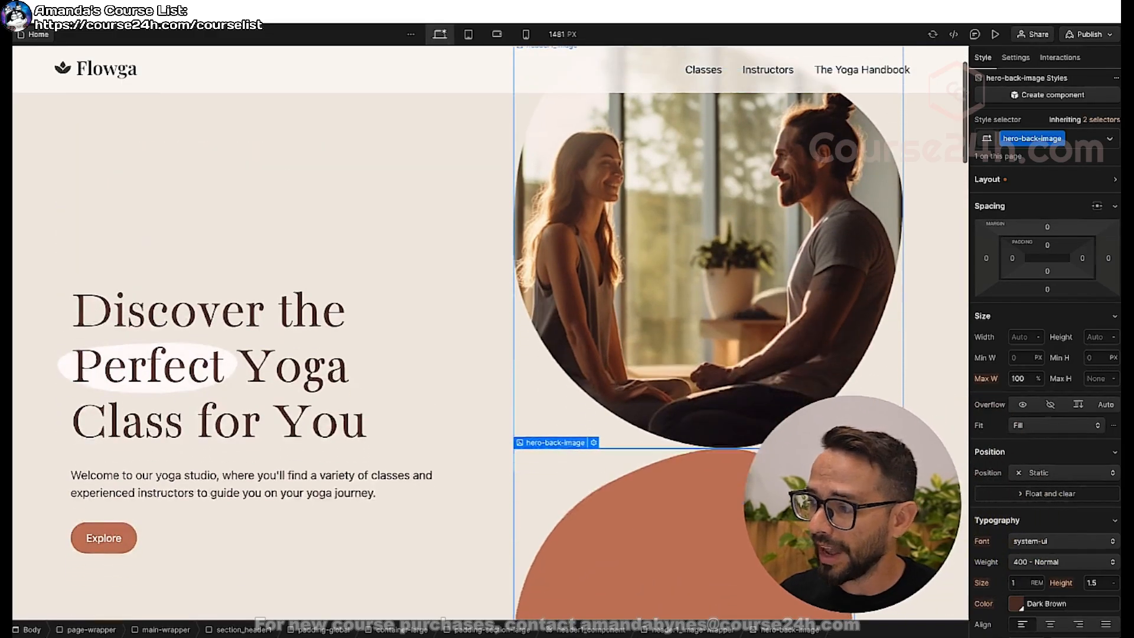
pyautogui.click(1027, 473)
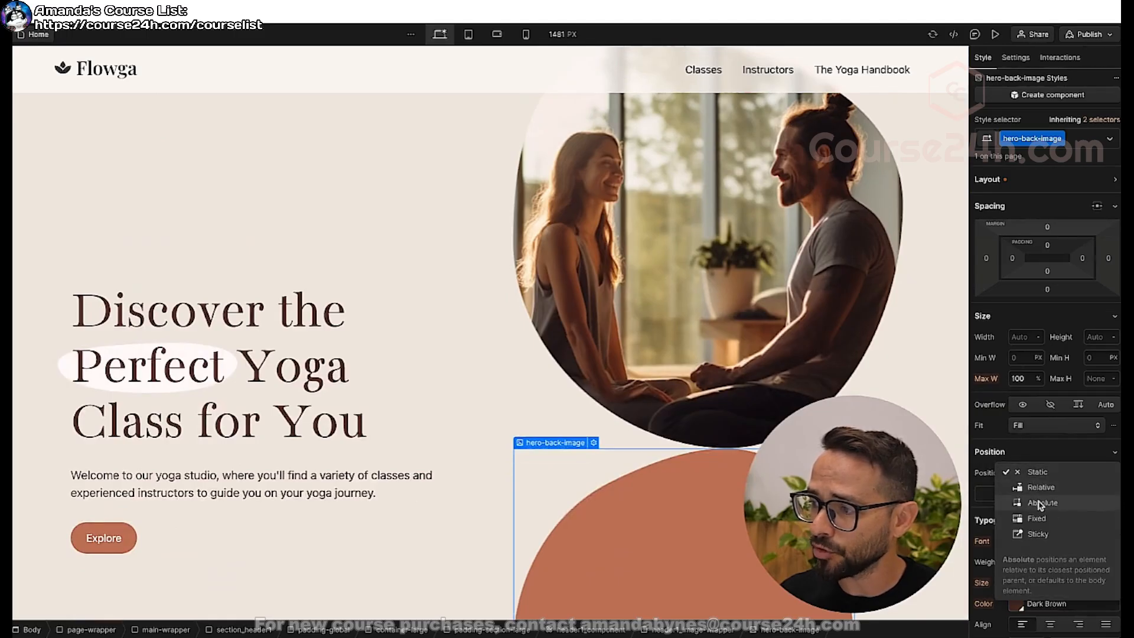
pyautogui.click(1041, 504)
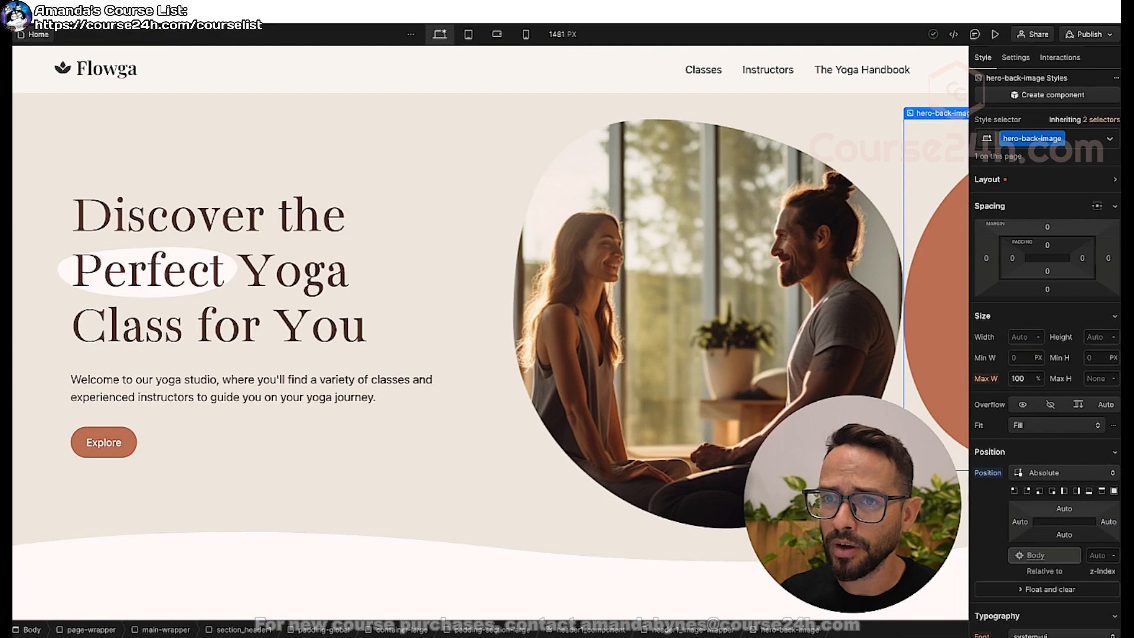
# Set the position of the parent header1_image-wrapper to Relative.
pyautogui.click(2, 103)
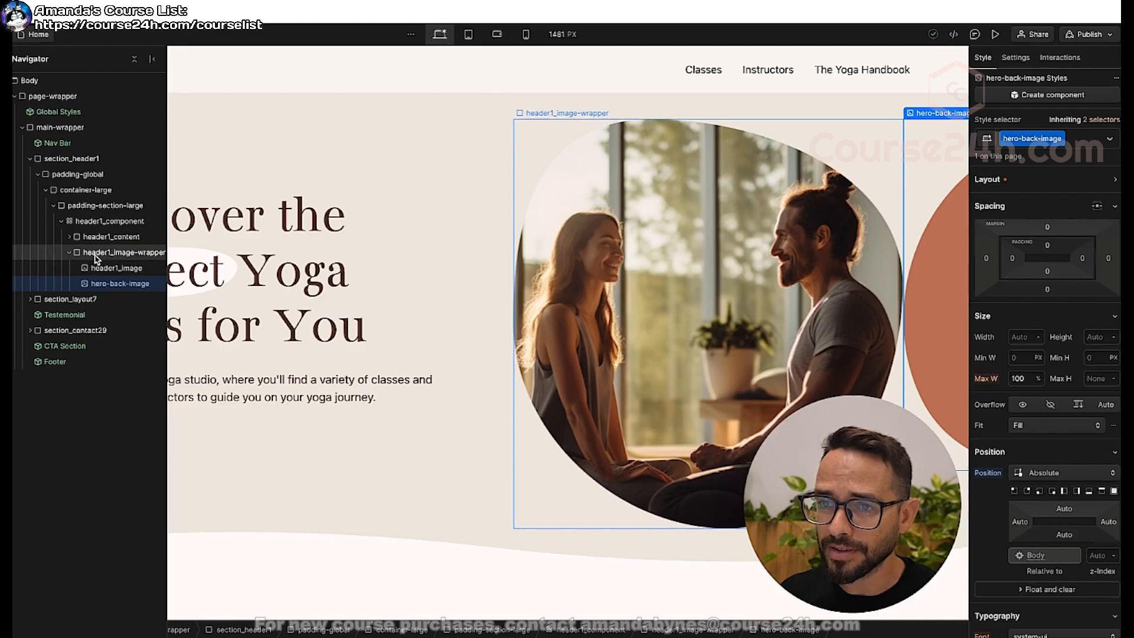
pyautogui.click(95, 256)
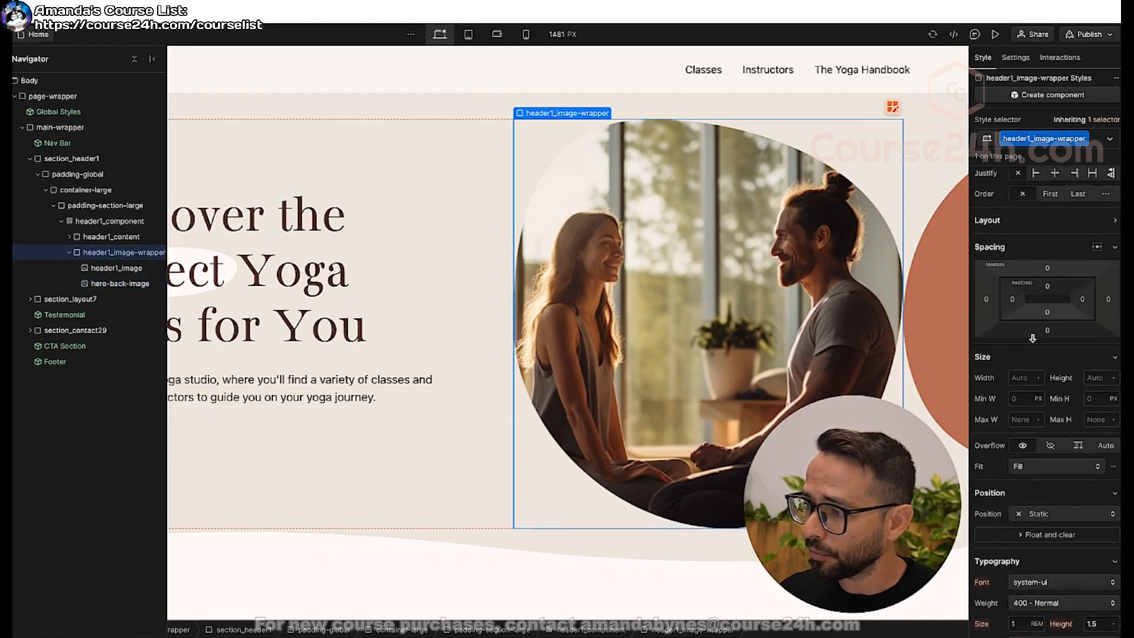
pyautogui.click(1037, 514)
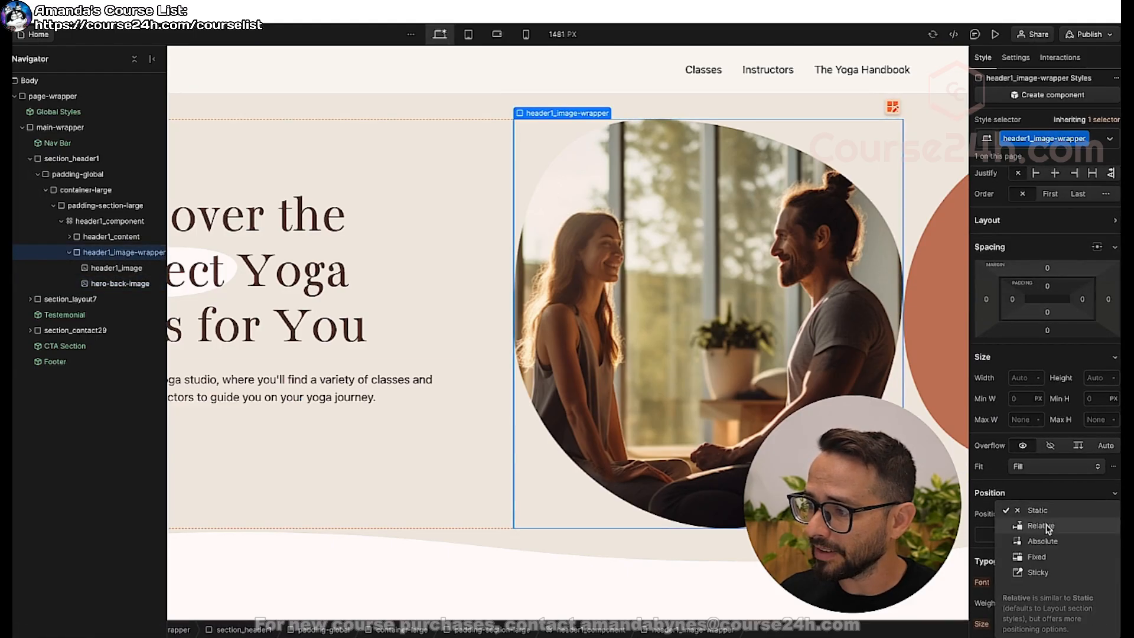
pyautogui.click(1041, 526)
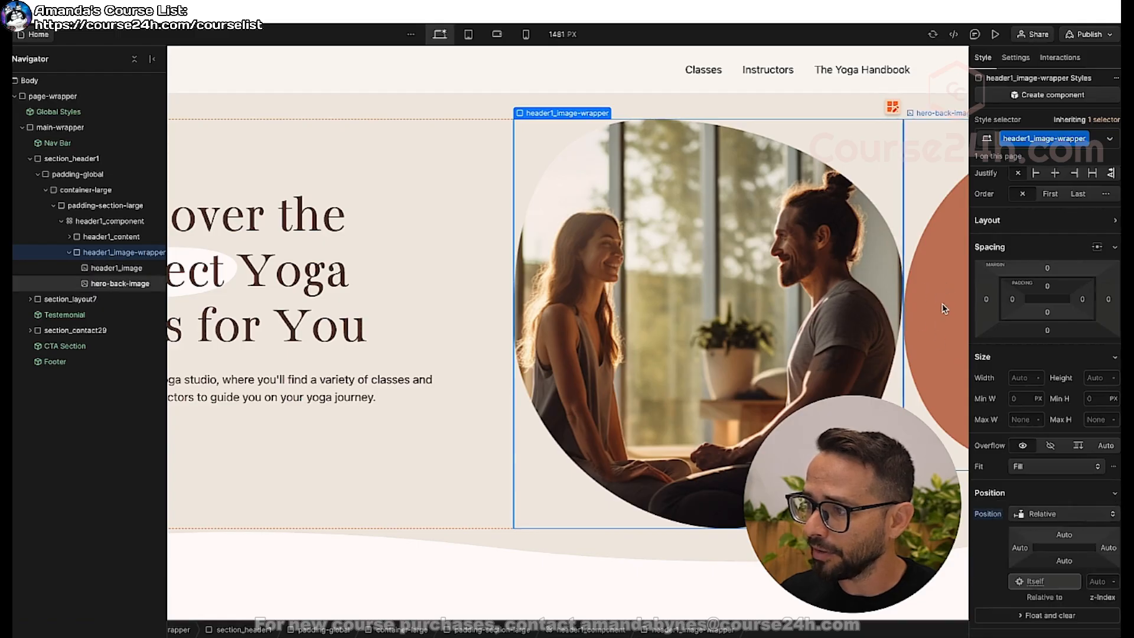
# Pin hero-back-image to all four sides of its wrapper at 0% and set its width and height to 100%.
pyautogui.click(944, 308)
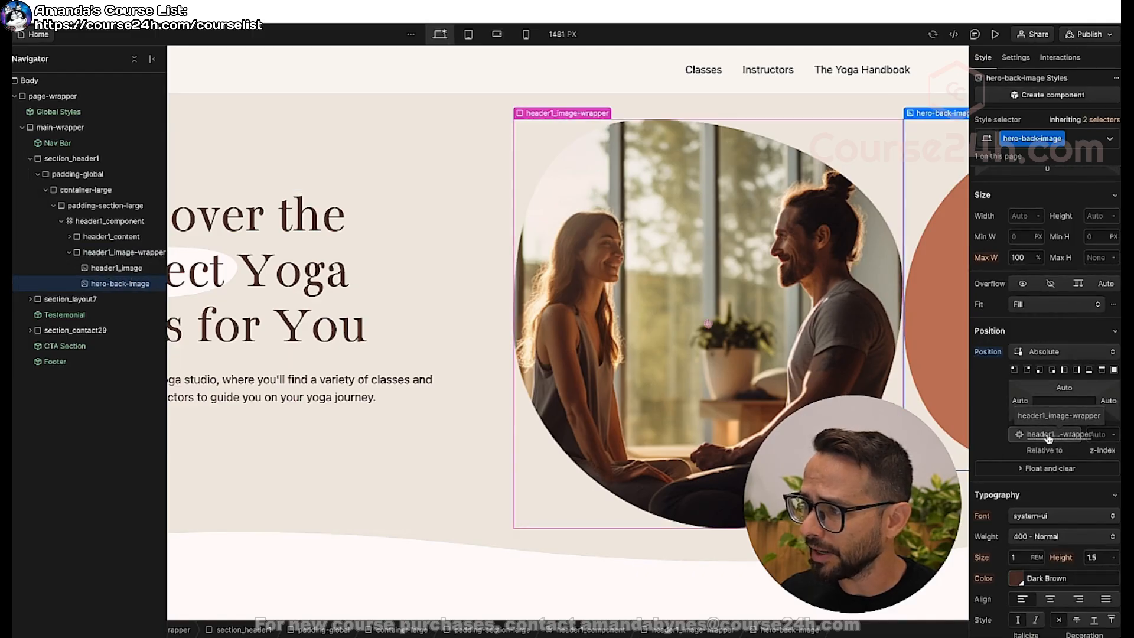
pyautogui.click(1114, 370)
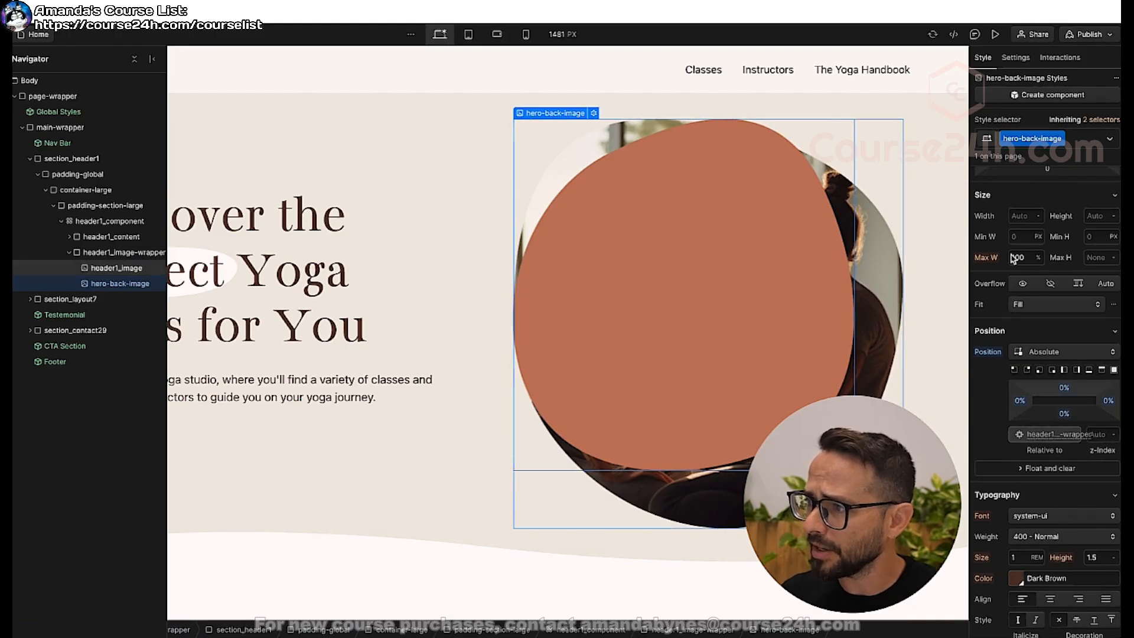
pyautogui.click(1020, 216)
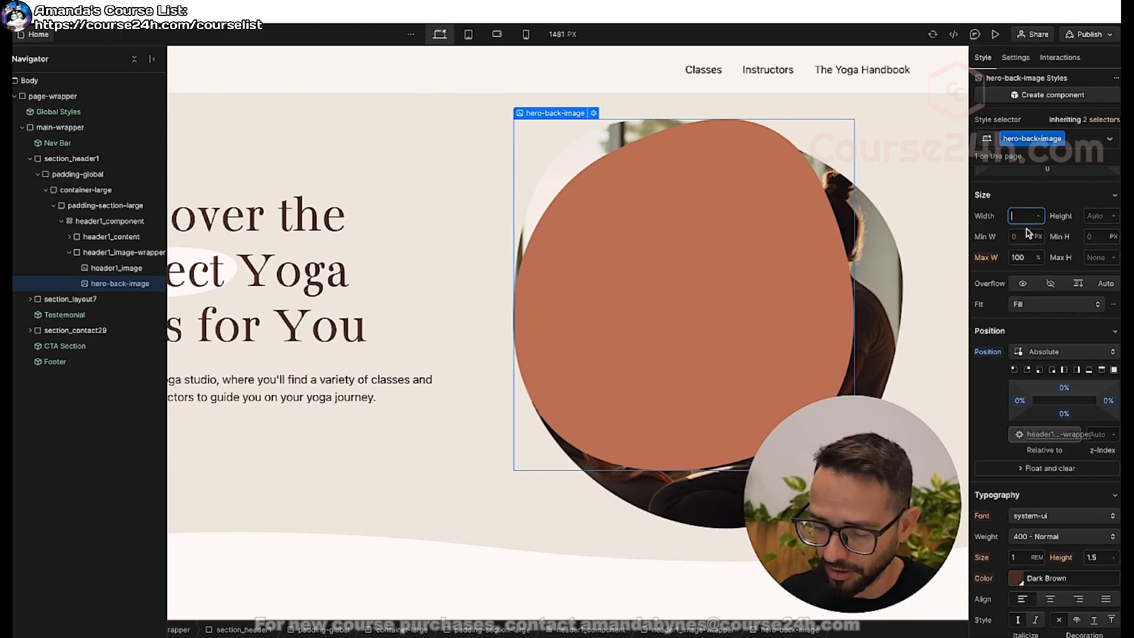
pyautogui.write('100')
pyautogui.press('Tab')
pyautogui.write('10')
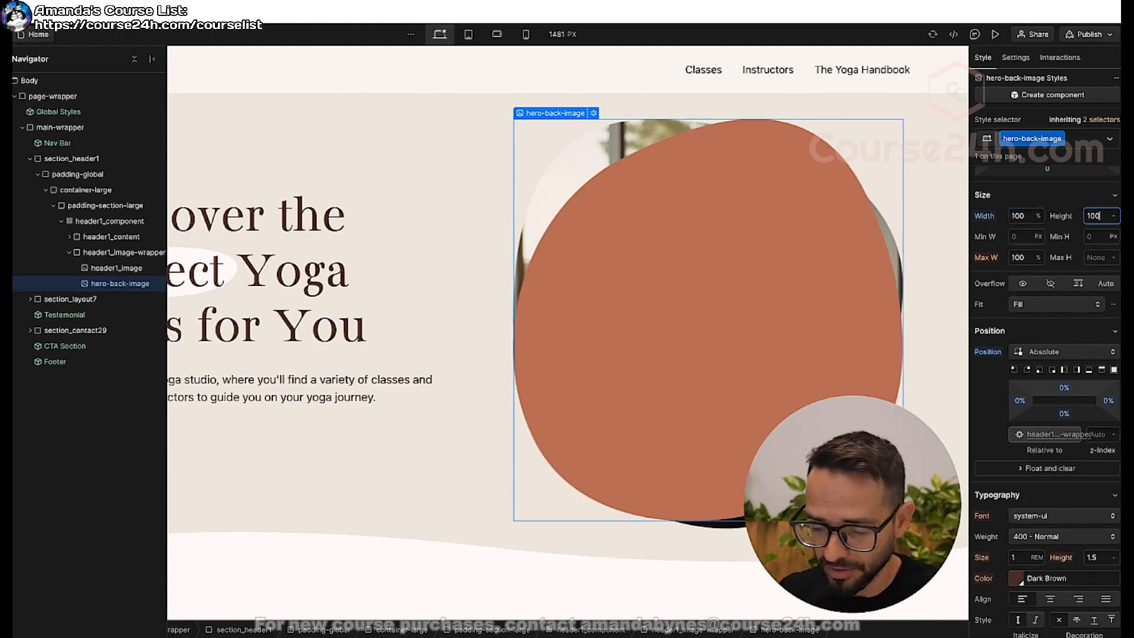
pyautogui.write('0%')
pyautogui.press('Return')
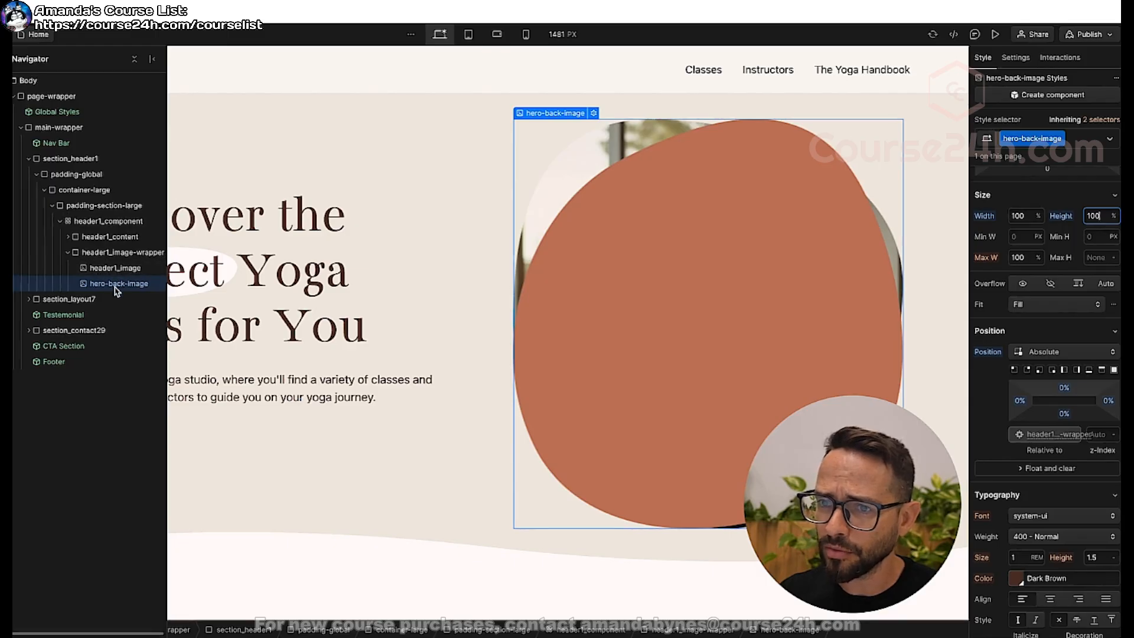
# Move hero-back-image above header1_image in the element order inside header1_image-wrapper.
pyautogui.moveTo(115, 289); pyautogui.dragTo(115, 266)
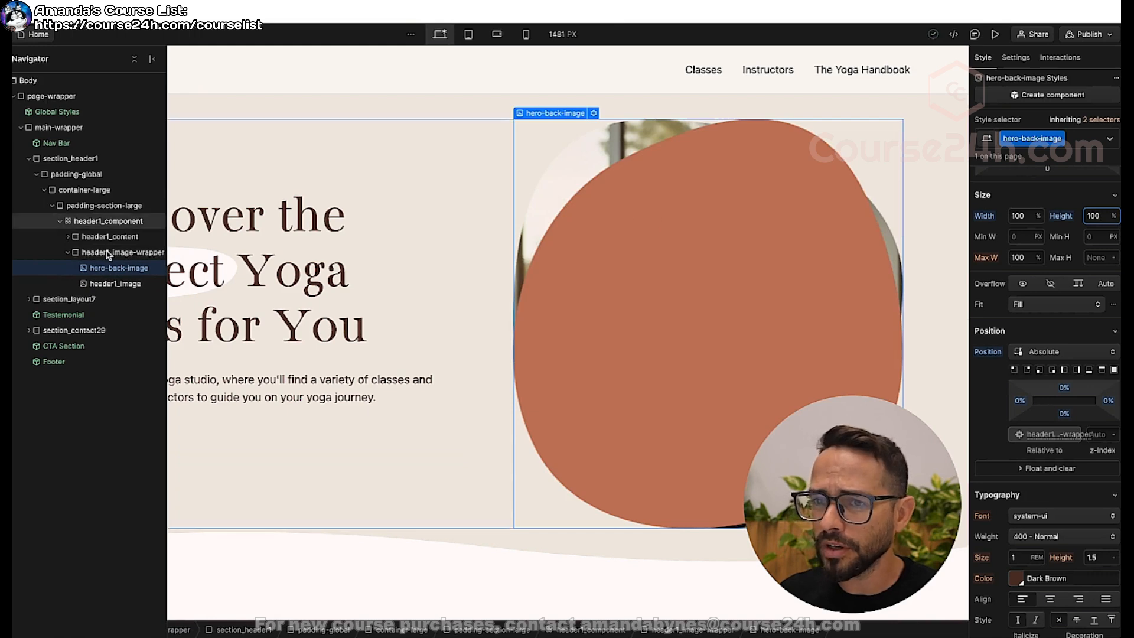
# Set the position of header1_image to Relative so it stacks in front of hero-back-image.
pyautogui.click(117, 284)
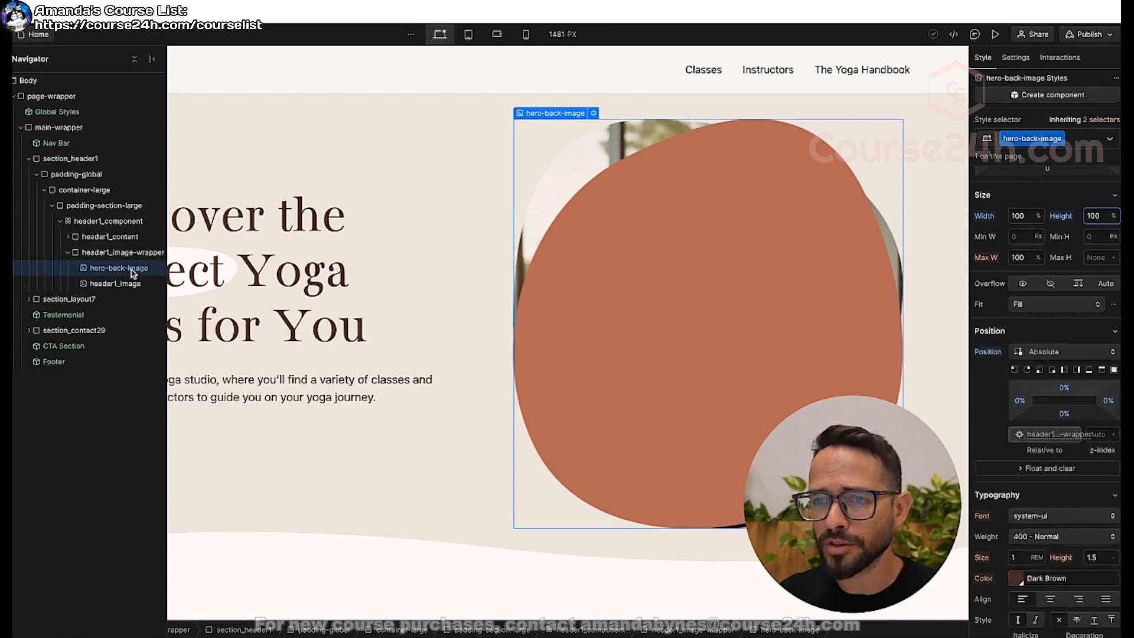
pyautogui.click(101, 270)
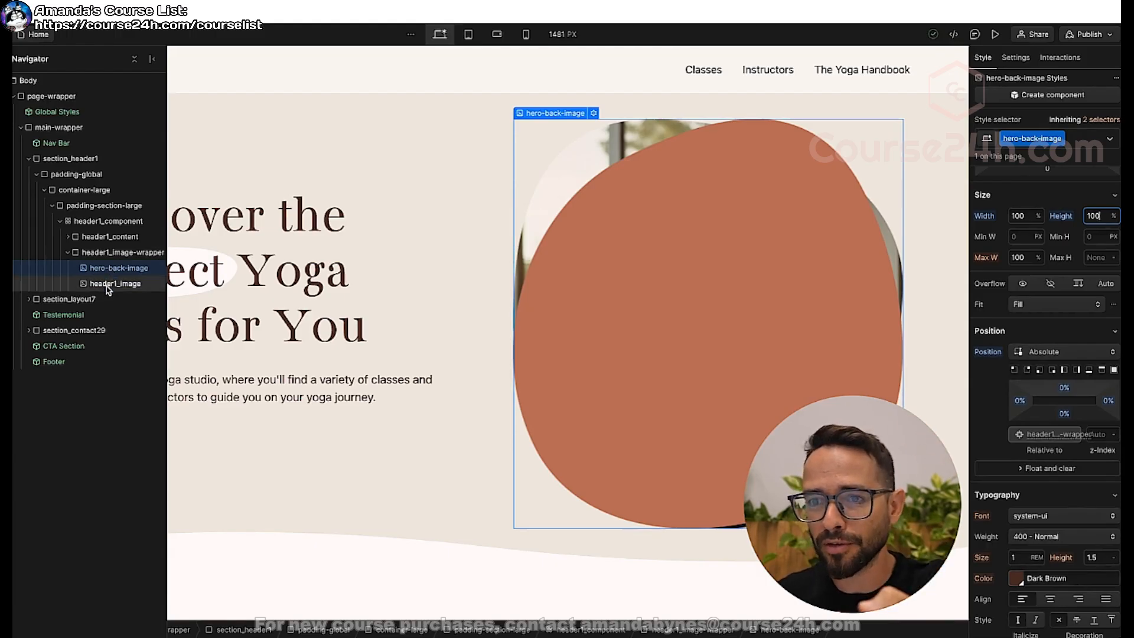
pyautogui.click(109, 285)
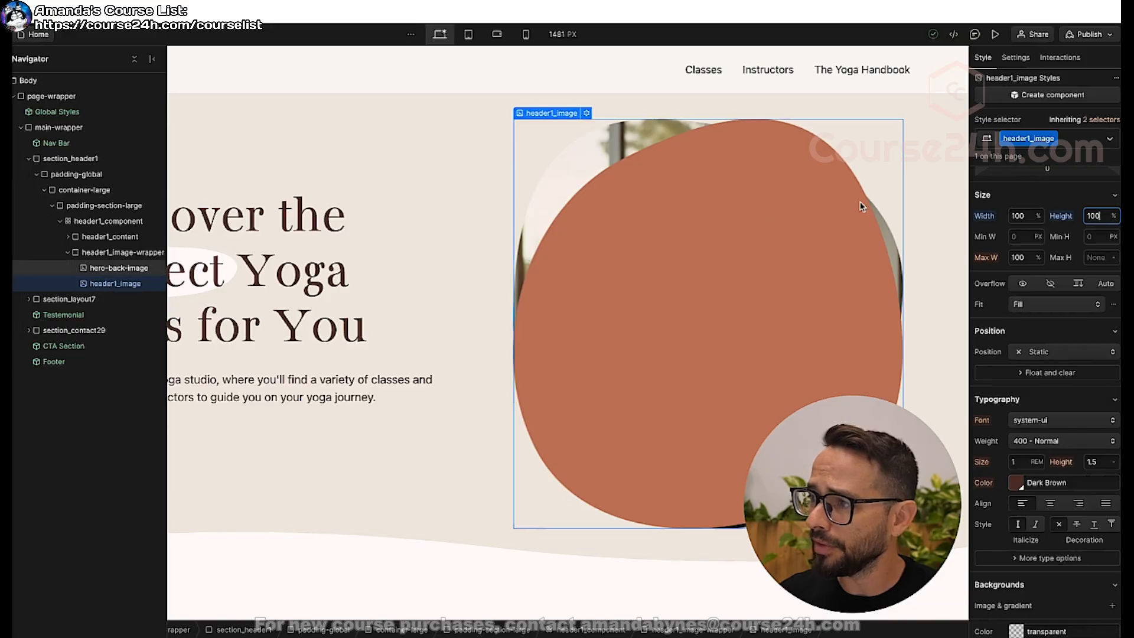
pyautogui.scroll(3, 1071, 213)
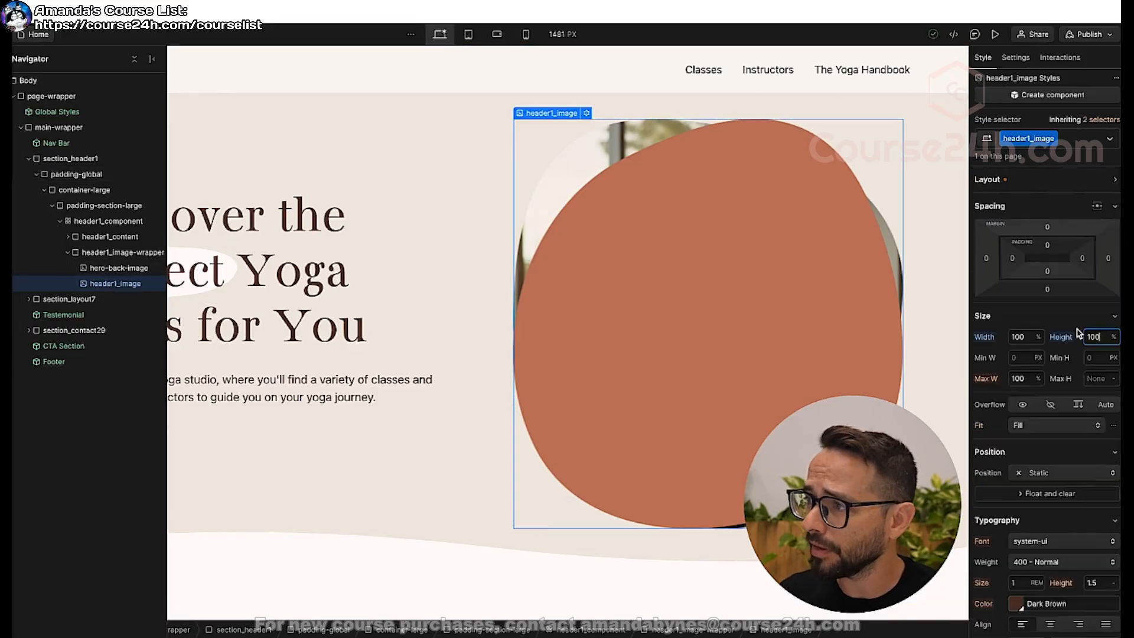
pyautogui.scroll(-3, 1045, 353)
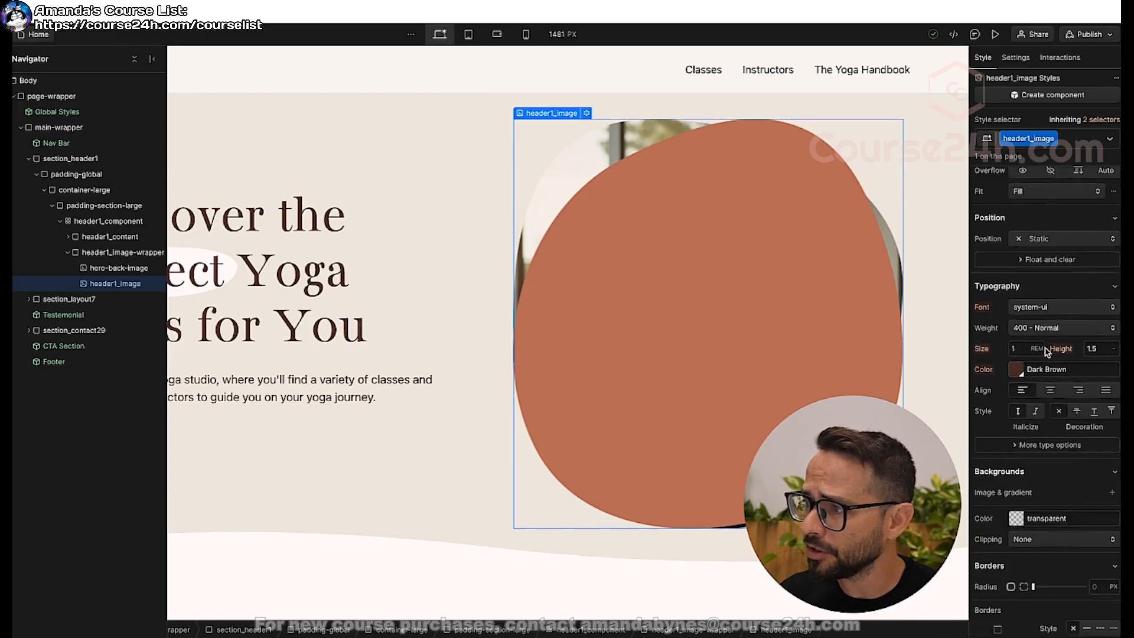
pyautogui.click(1058, 337)
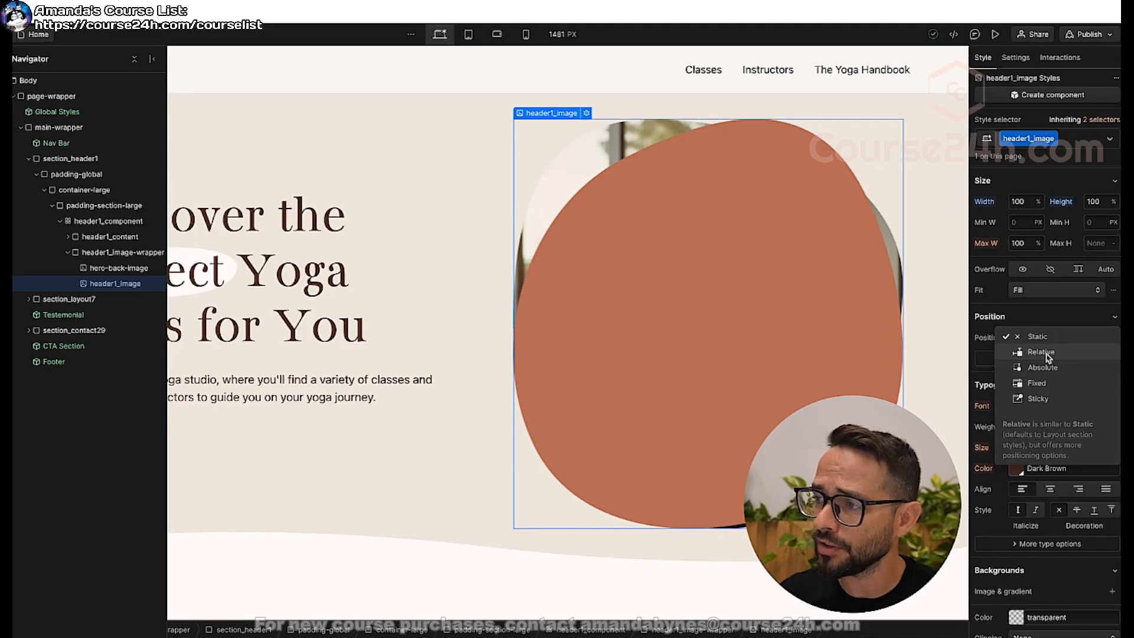
pyautogui.click(1044, 352)
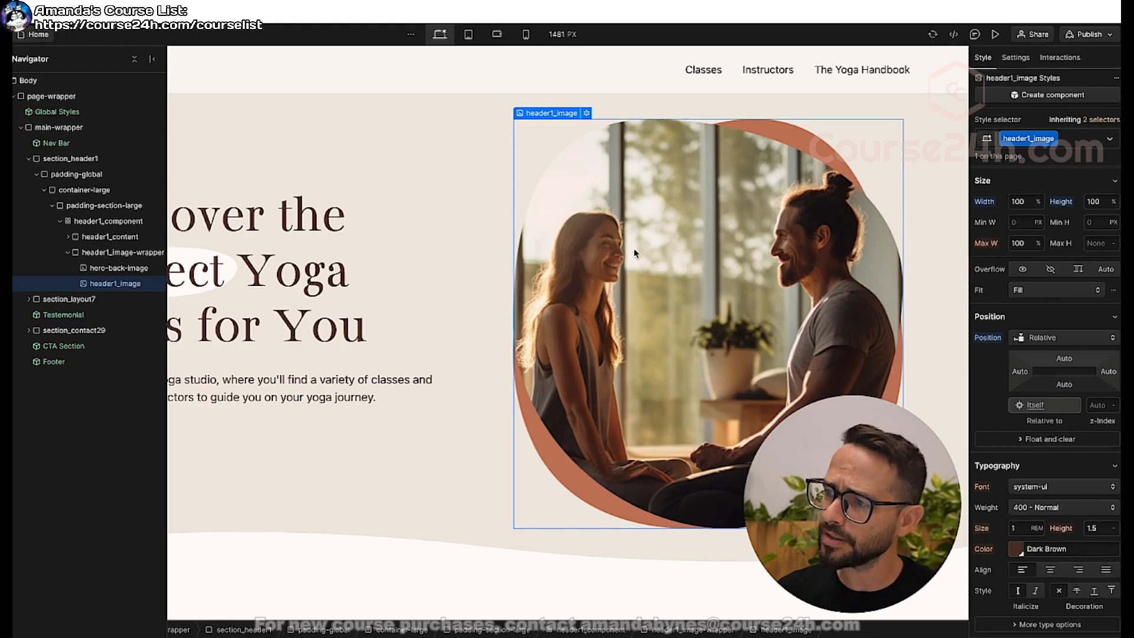
# Add padding of 25 on all four sides of header1_image-wrapper.
pyautogui.click(95, 254)
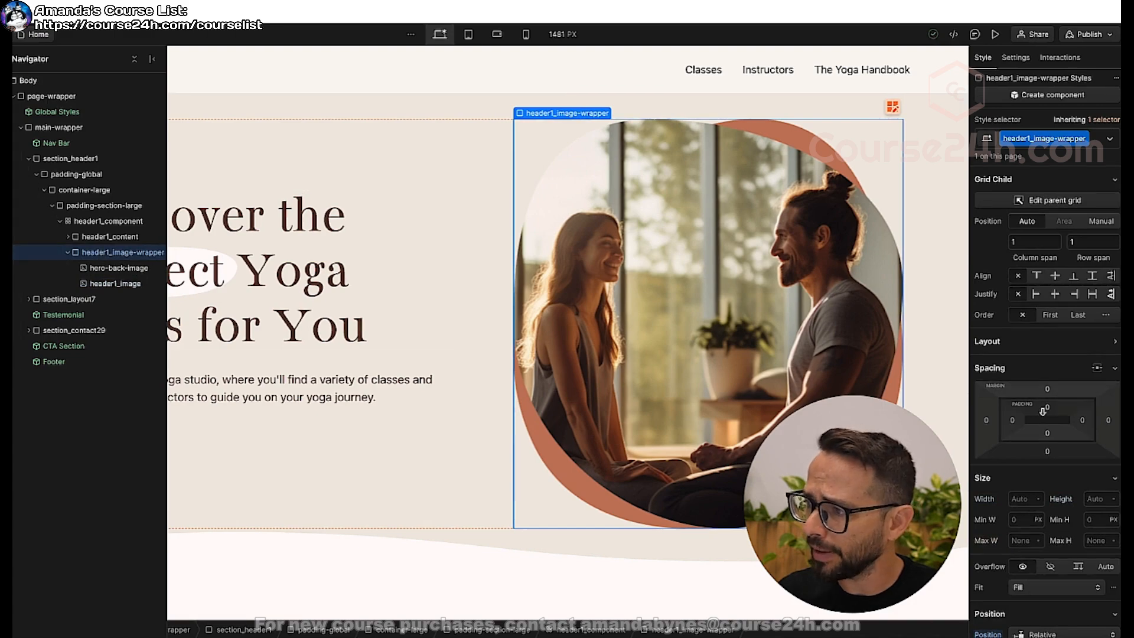
pyautogui.moveTo(1050, 409); pyautogui.dragTo(1040, 425)
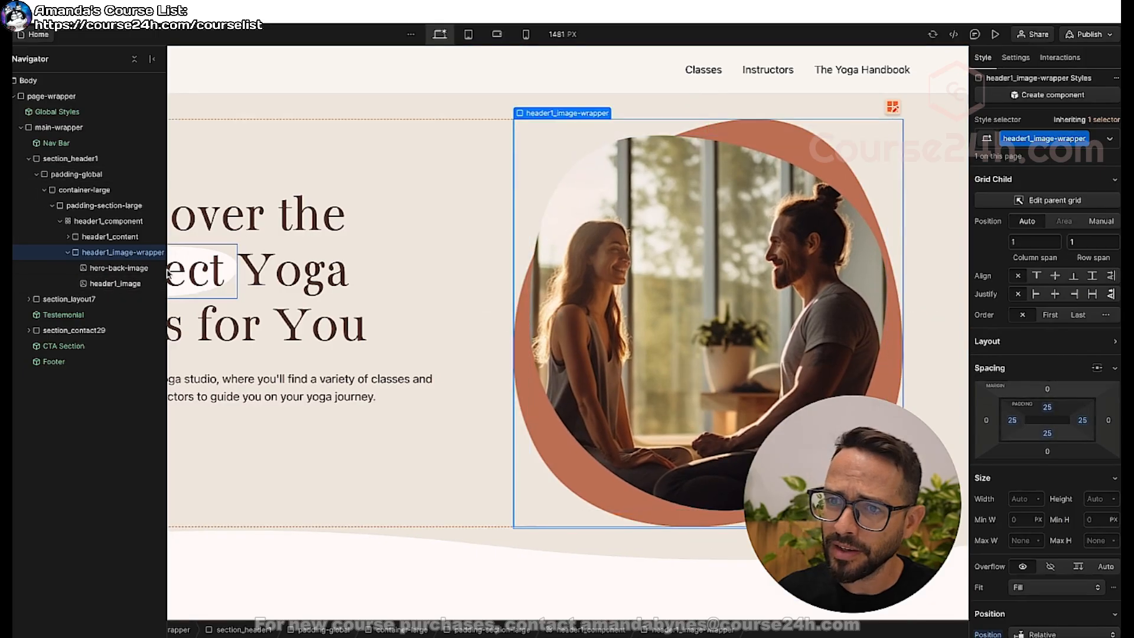
pyautogui.click(118, 285)
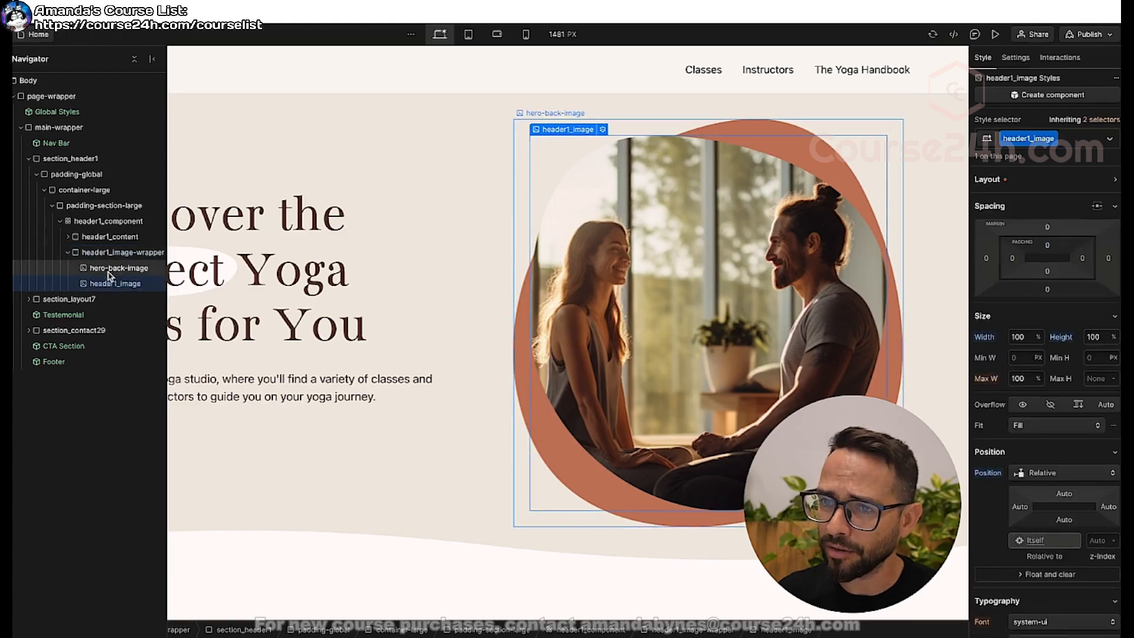
# Set the width and height of hero-back-image to 90%.
pyautogui.click(113, 269)
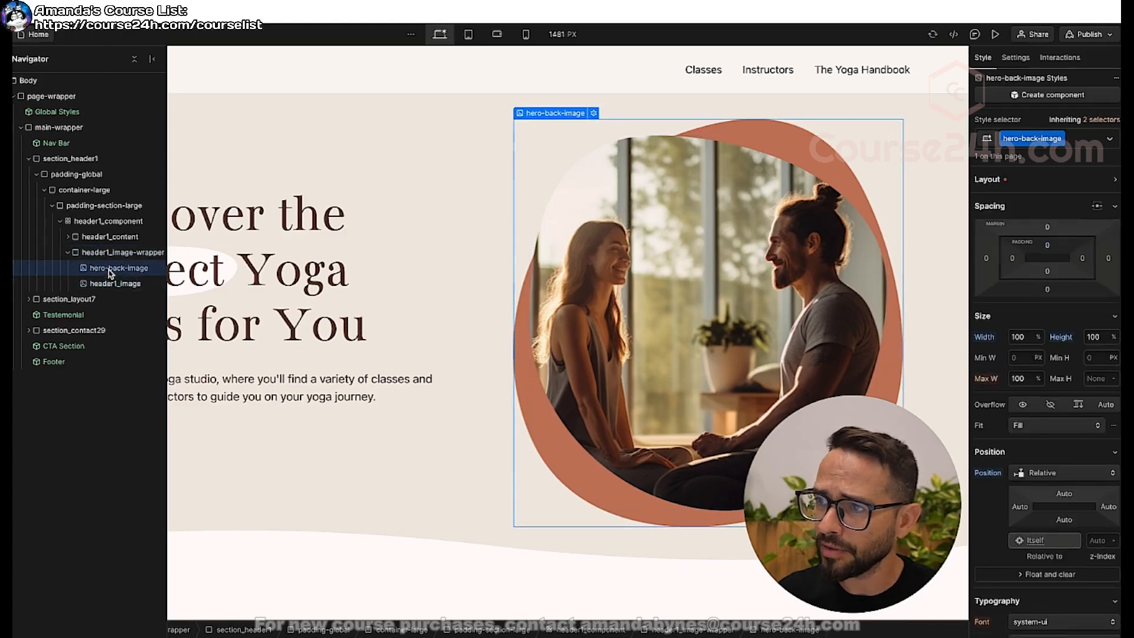
pyautogui.click(1024, 338)
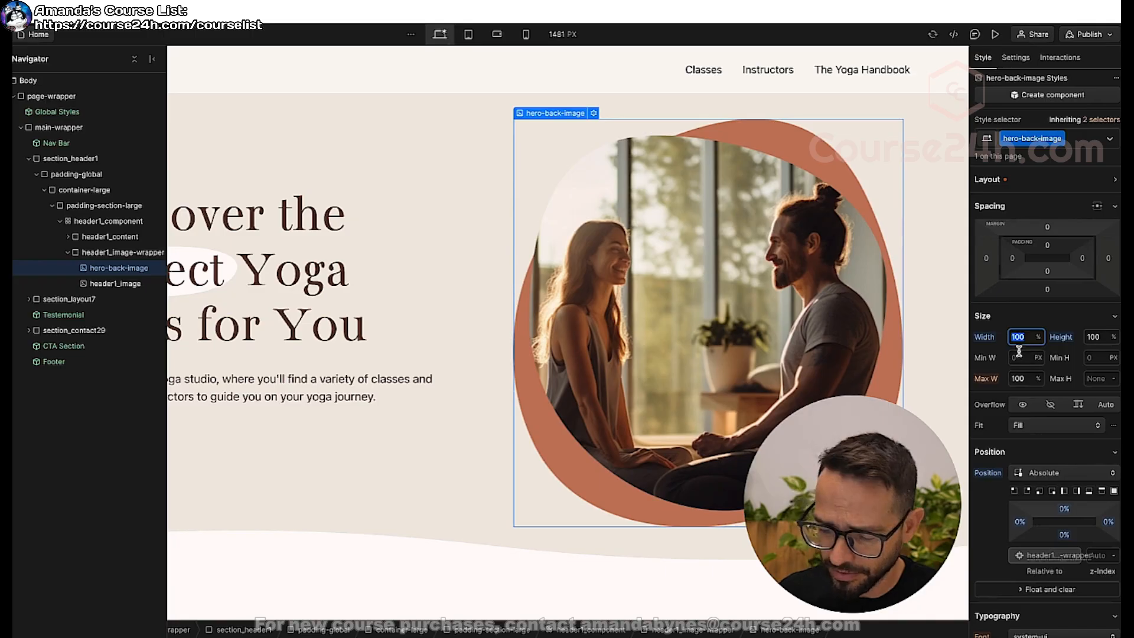
pyautogui.write('90')
pyautogui.press('Tab')
pyautogui.write('90')
pyautogui.press('Return')
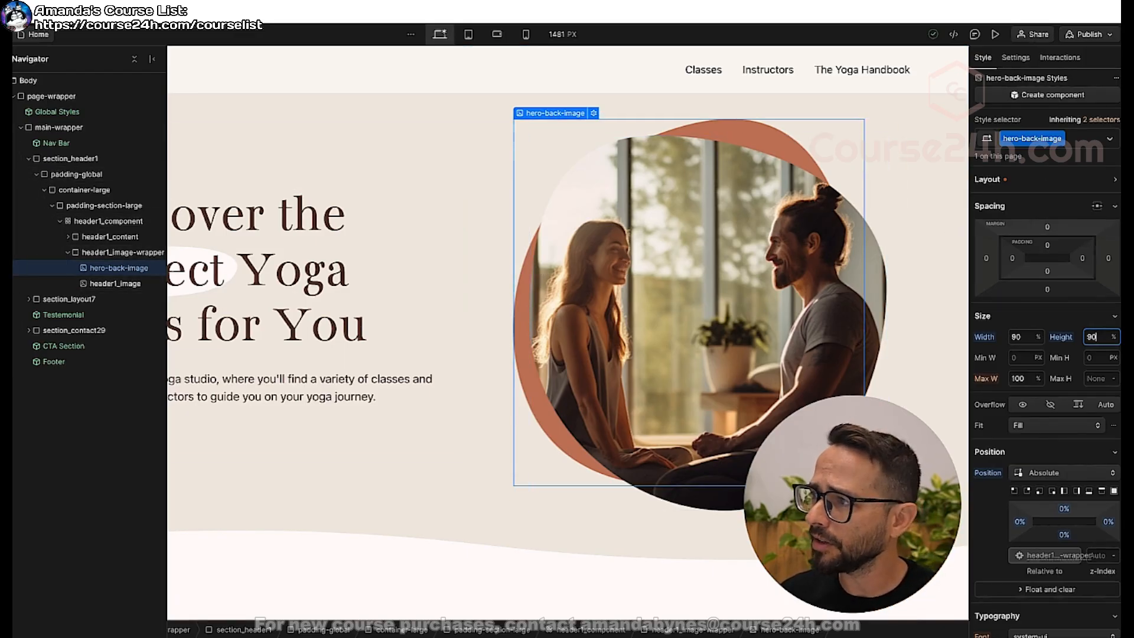
# Add a Page load trigger that starts an animation when the page starts loading.
pyautogui.click(1059, 60)
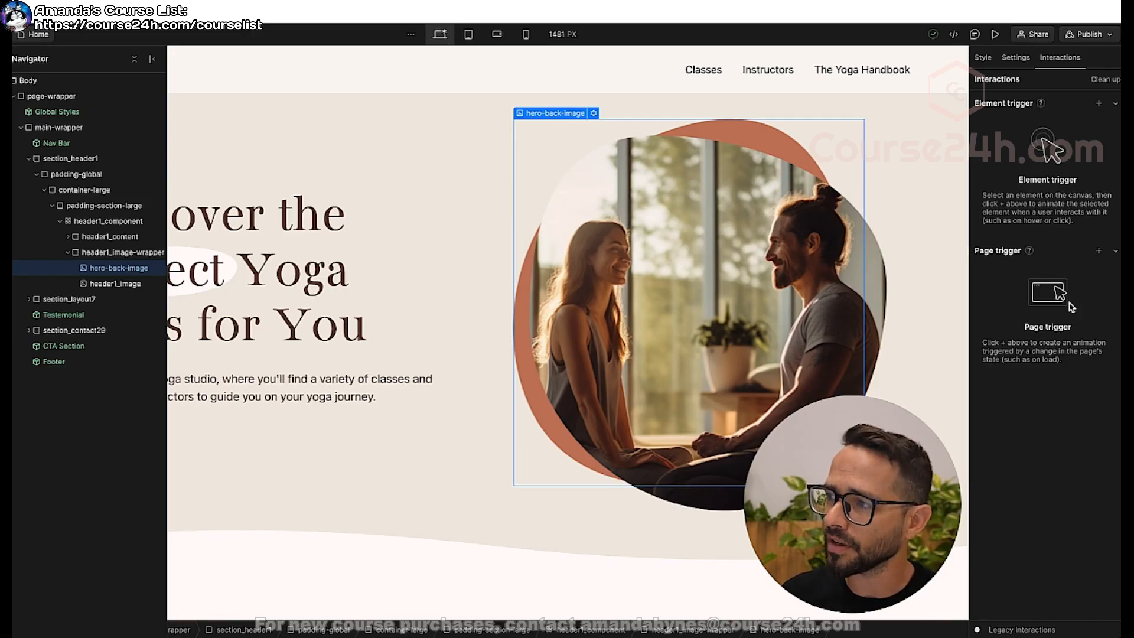
pyautogui.click(1100, 252)
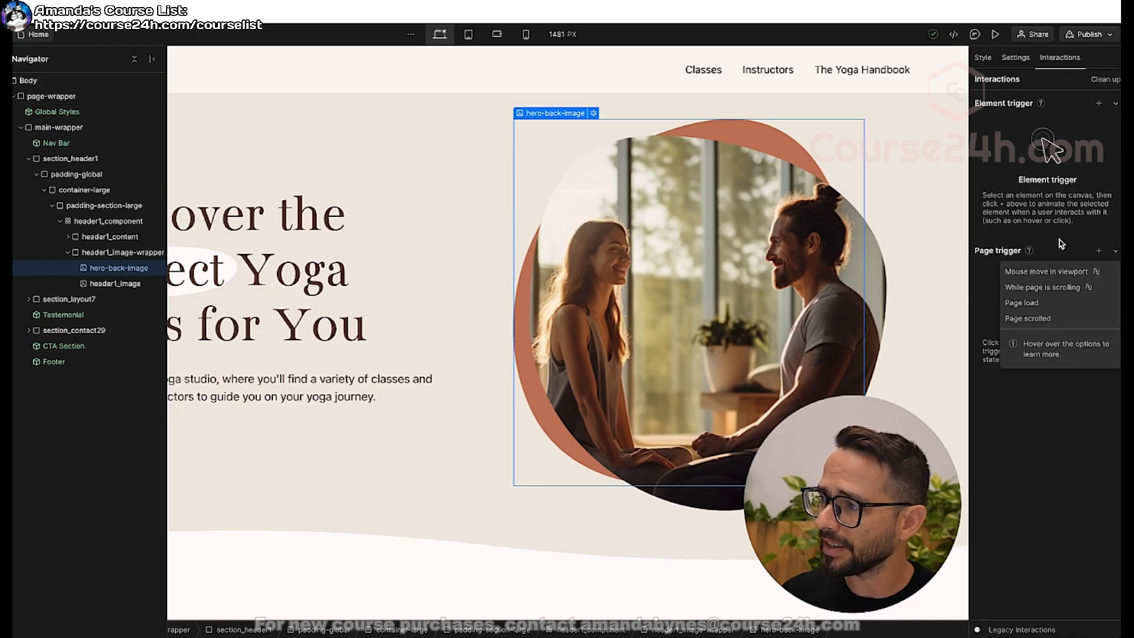
pyautogui.moveTo(1043, 272)
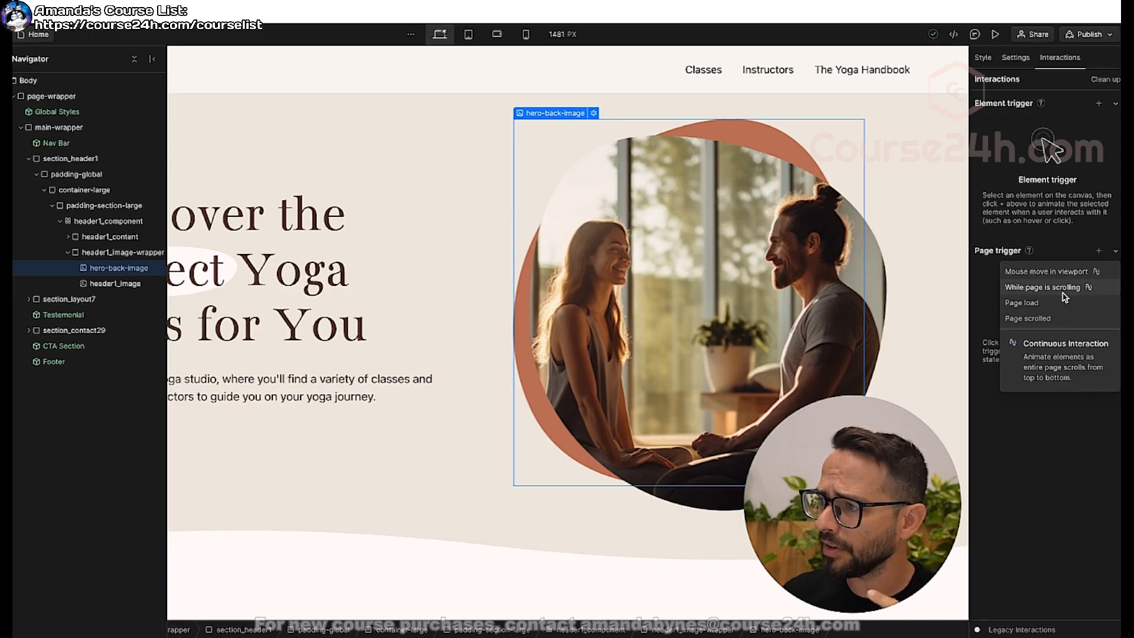
pyautogui.click(1037, 306)
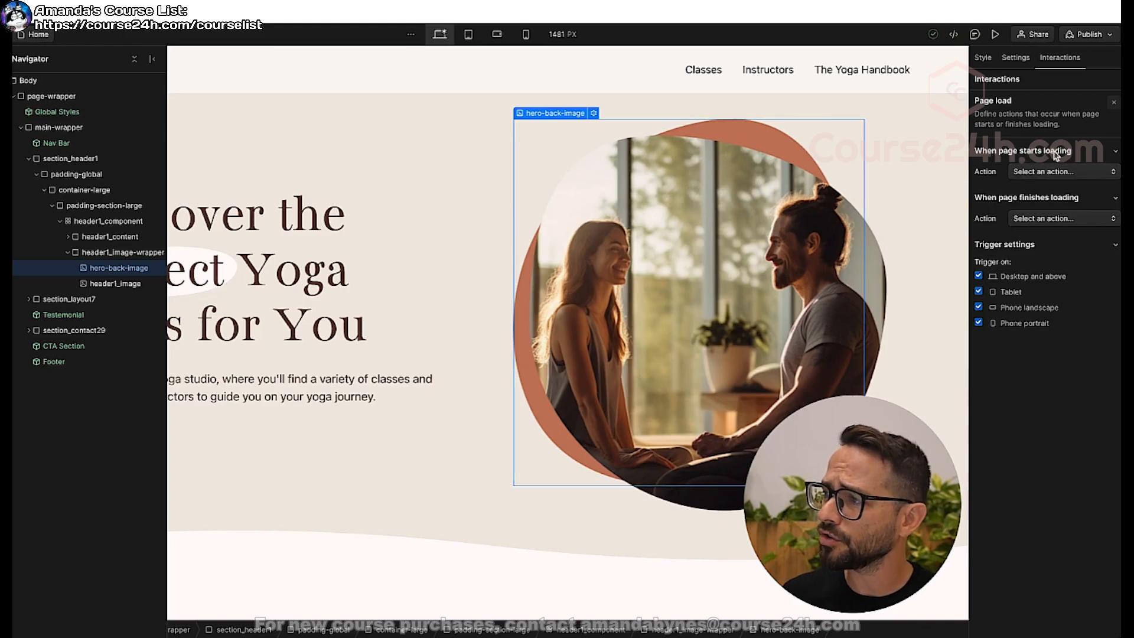
pyautogui.click(1042, 173)
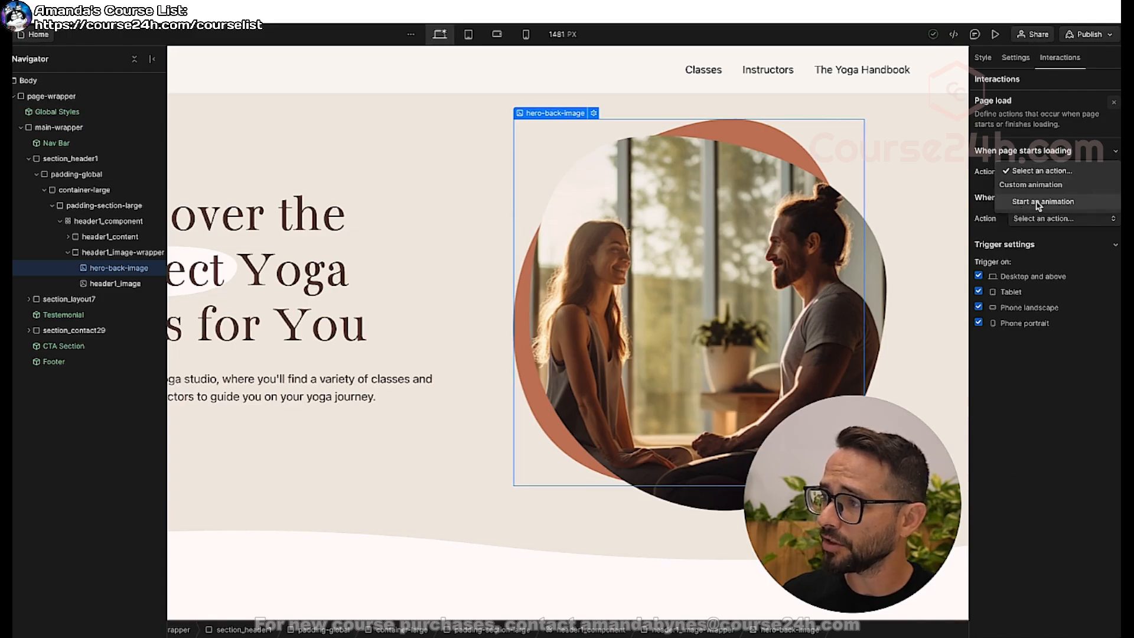
pyautogui.click(1038, 202)
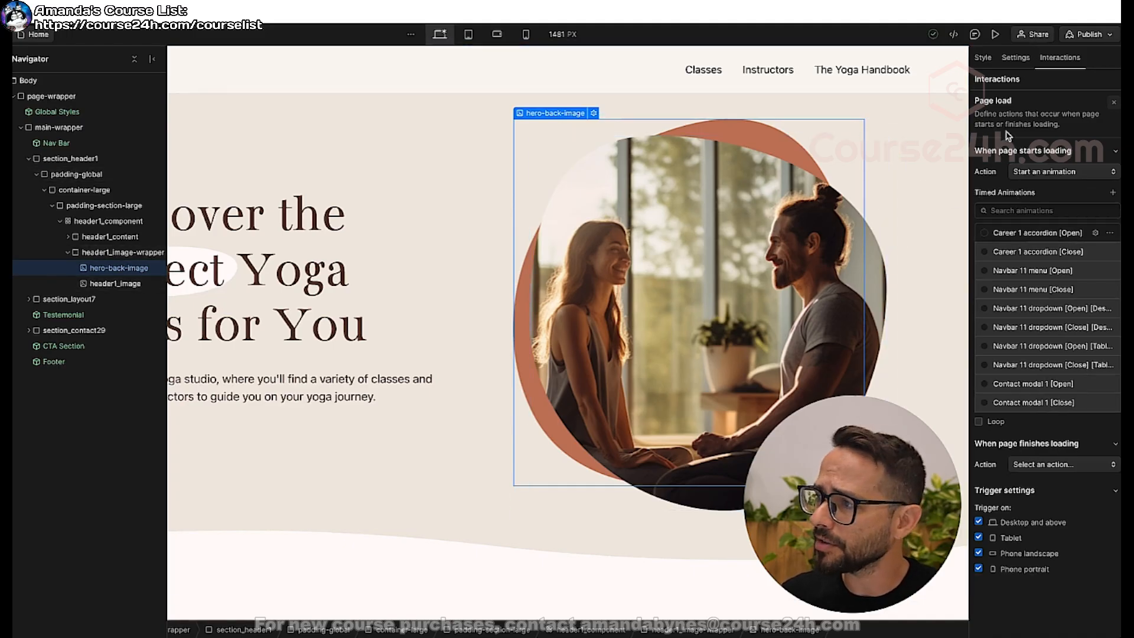
# Create a new timed animation named Hero-Shape-Rotate.
pyautogui.click(1109, 194)
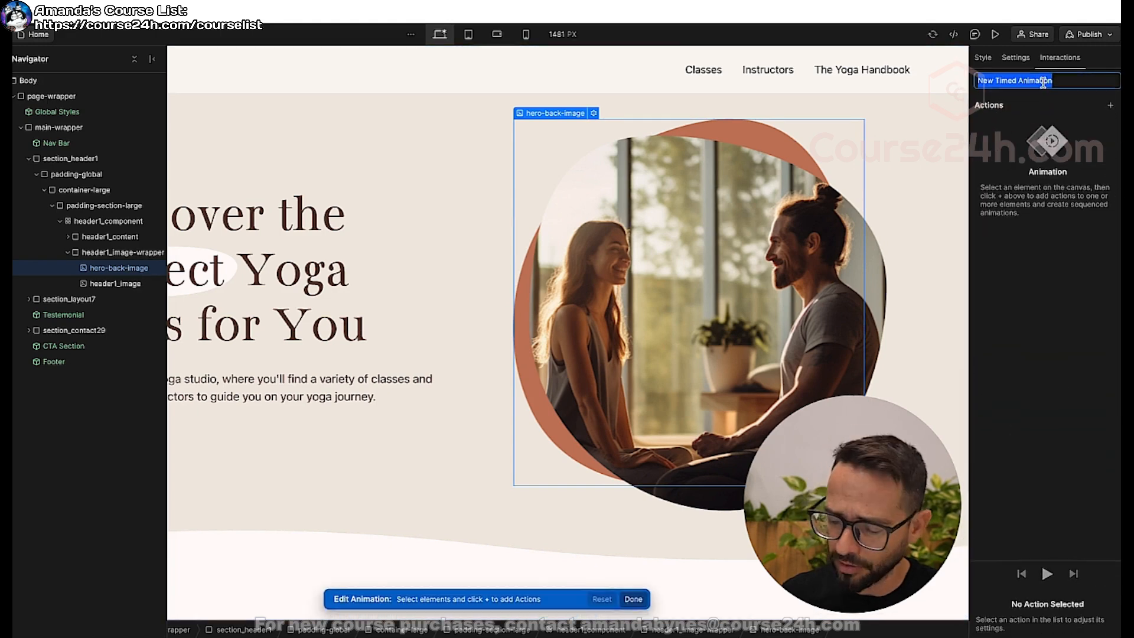
pyautogui.write('Hero-Shape-Rotate')
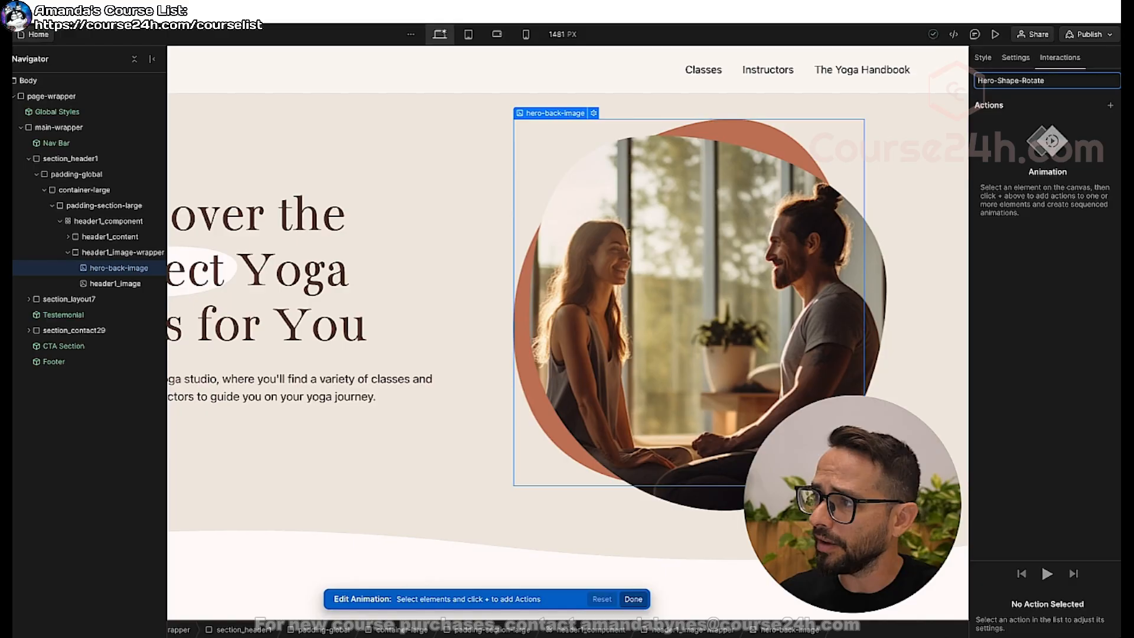
pyautogui.press('Return')
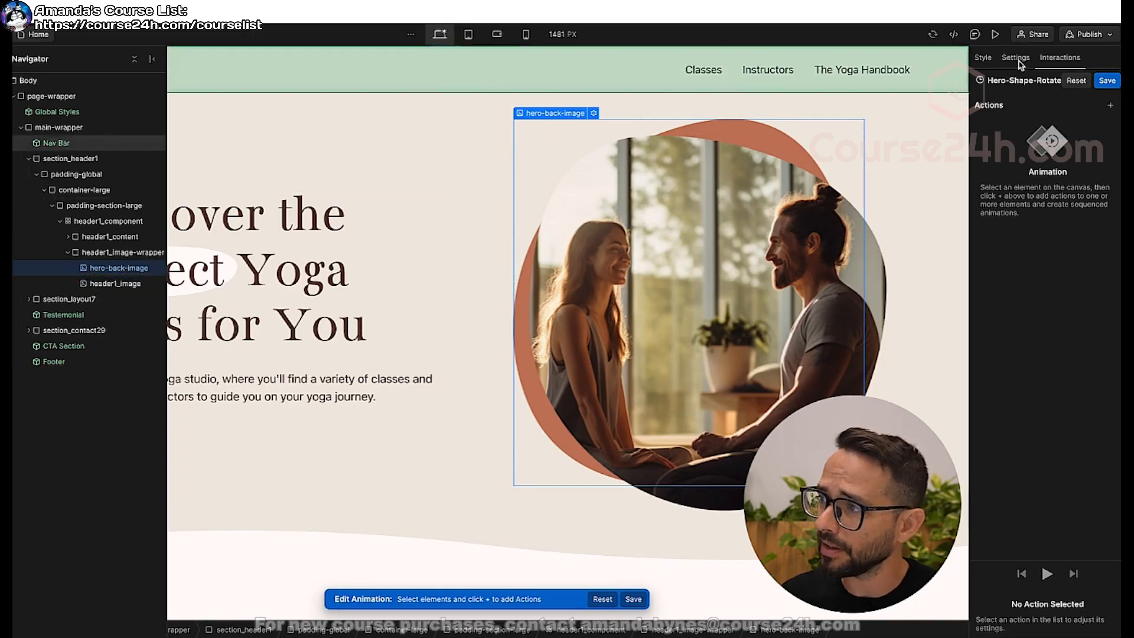
# Add a Rotate action for hero-back-image to the animation and set its Z rotation to 360 degrees.
pyautogui.click(1111, 106)
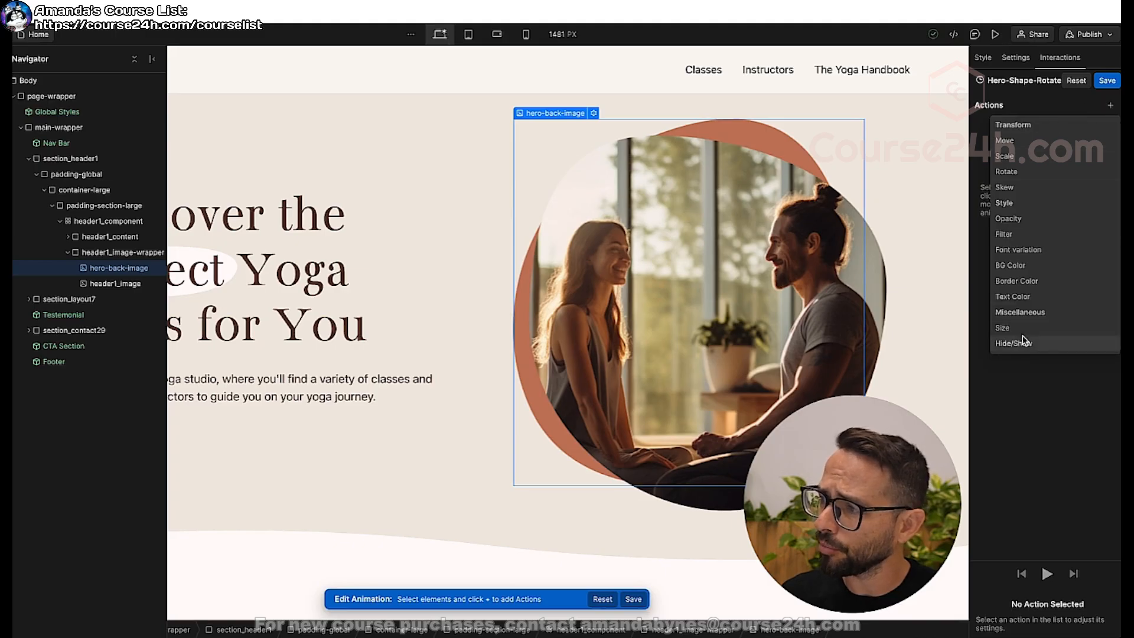
pyautogui.click(1009, 172)
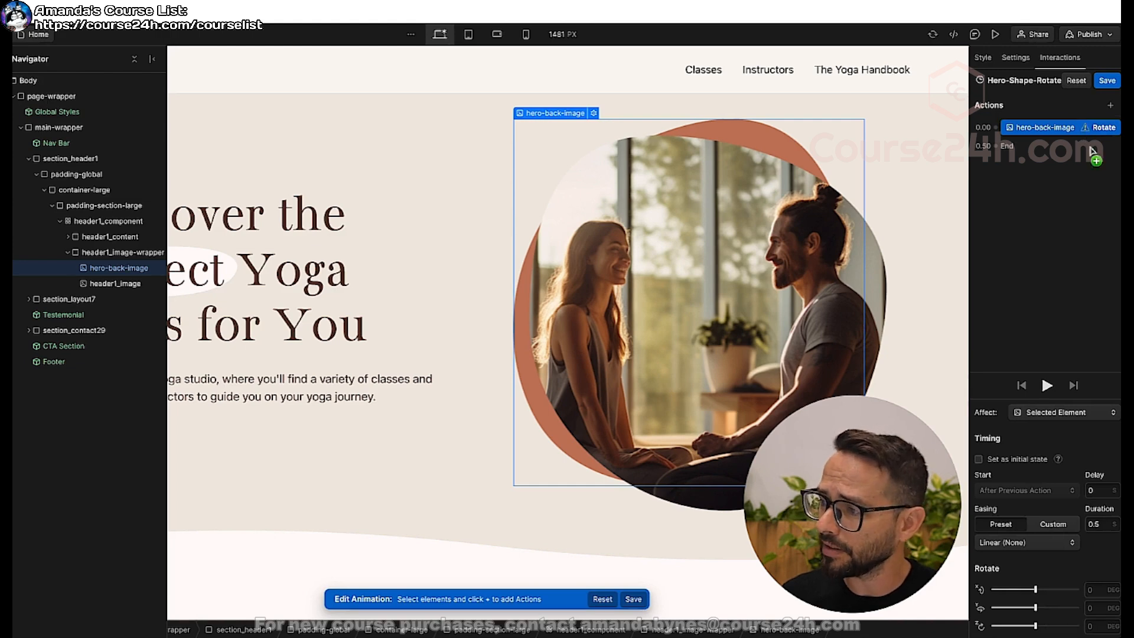
pyautogui.click(1044, 459)
pyautogui.click(1046, 458)
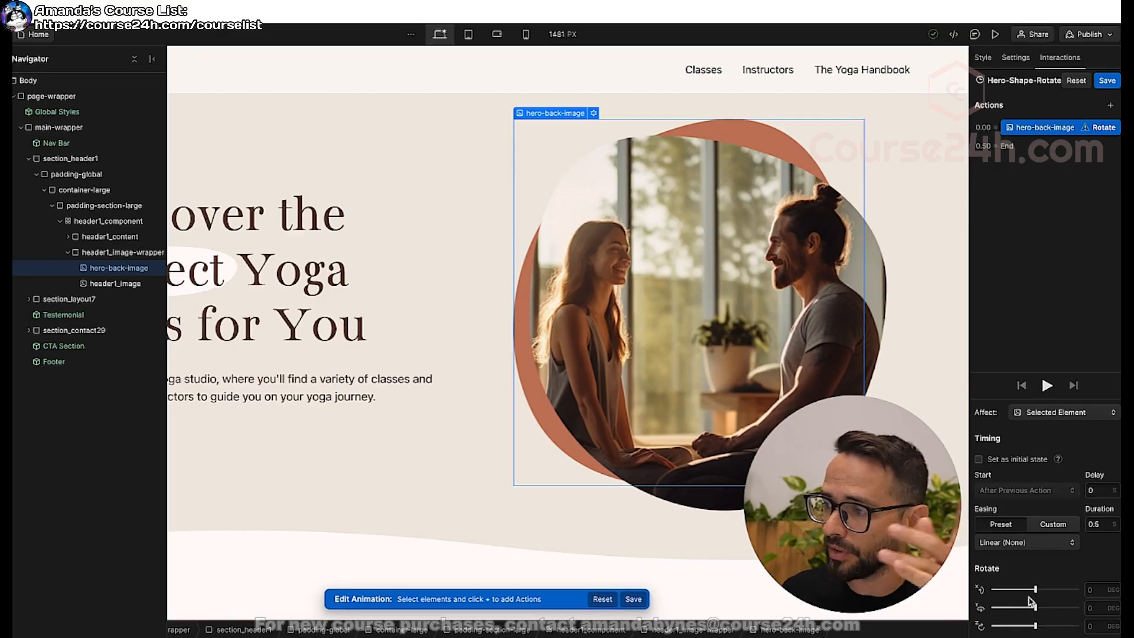
pyautogui.moveTo(1037, 625)
pyautogui.mouseDown()
pyautogui.moveTo(1086, 622)
pyautogui.moveTo(1006, 624)
pyautogui.moveTo(1016, 624)
pyautogui.mouseUp()
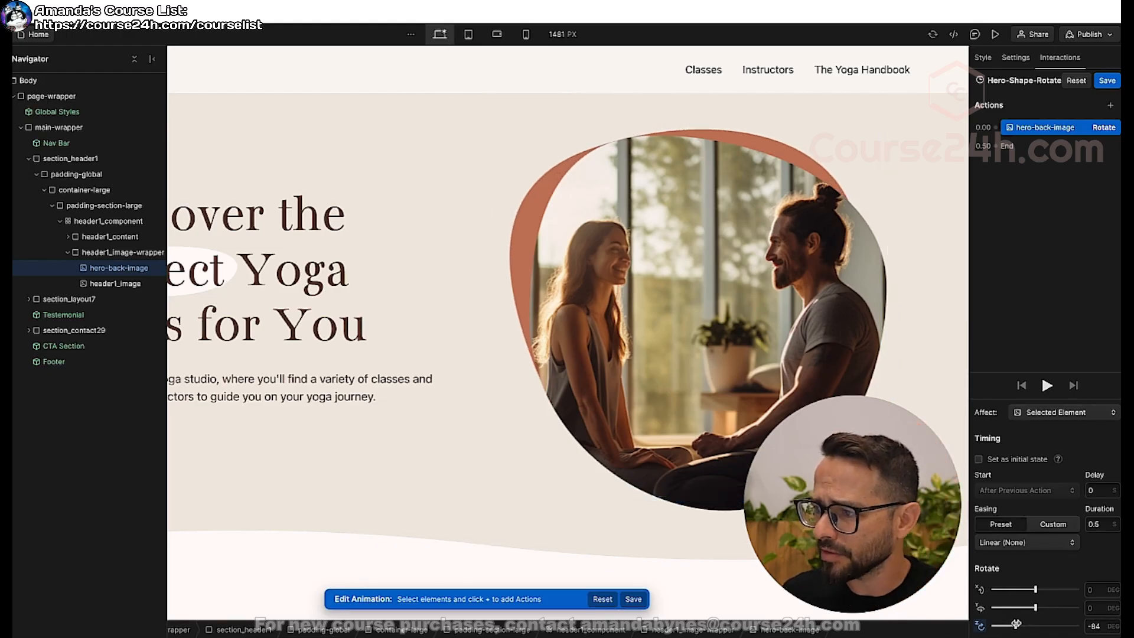
pyautogui.click(1095, 625)
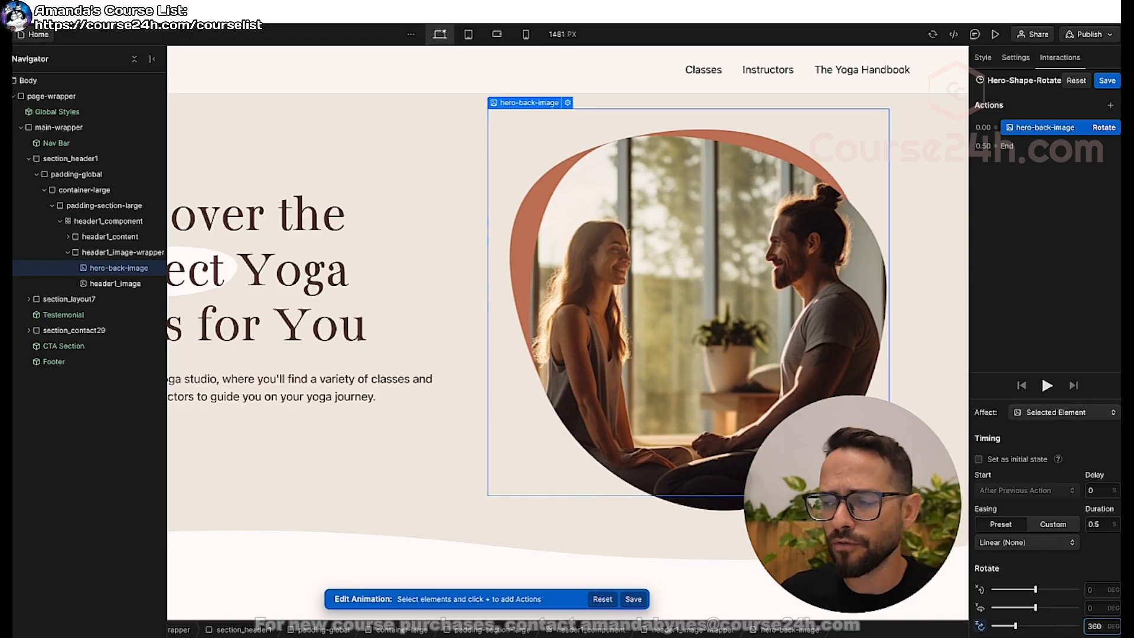
pyautogui.press('Return')
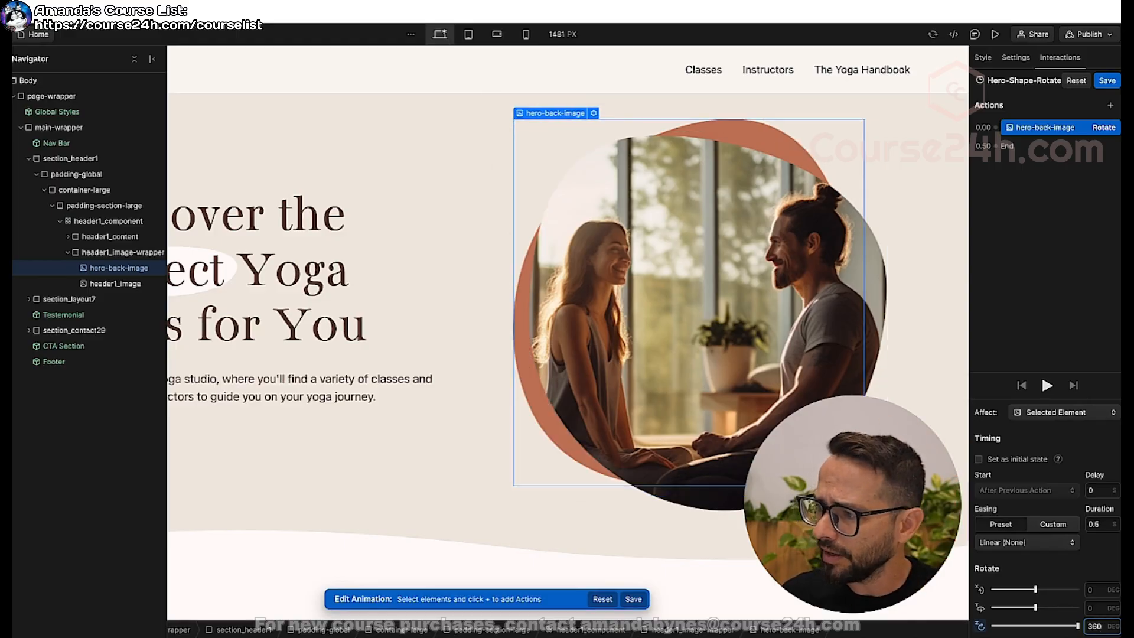
# Preview the rotation, set the Rotate action's duration to 40 seconds, and play the animation again.
pyautogui.click(1046, 386)
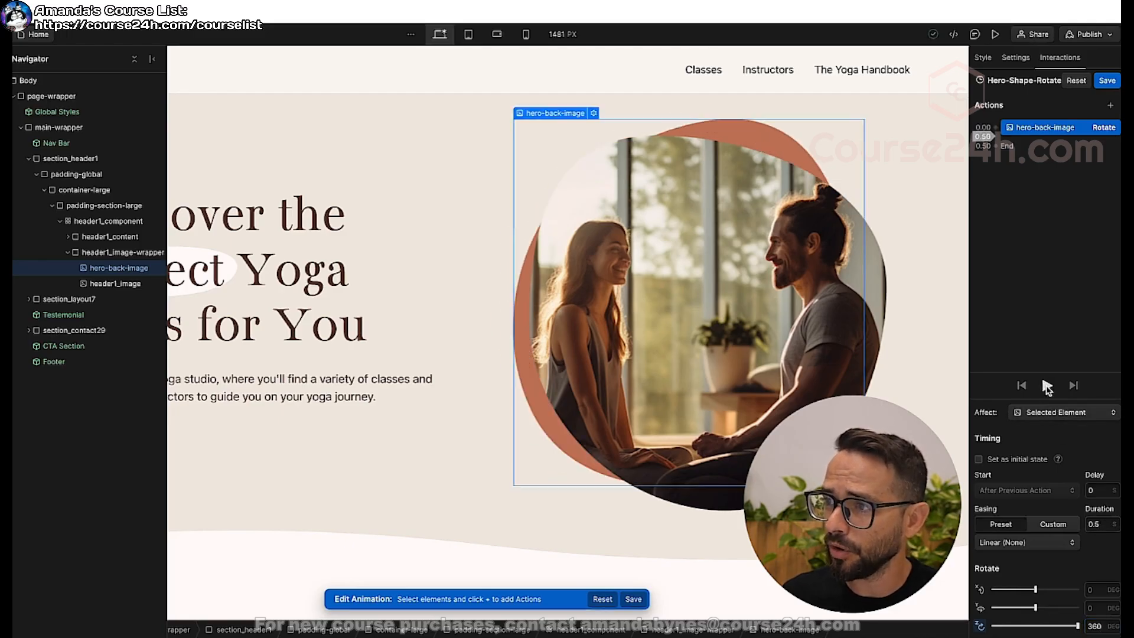
pyautogui.click(1103, 525)
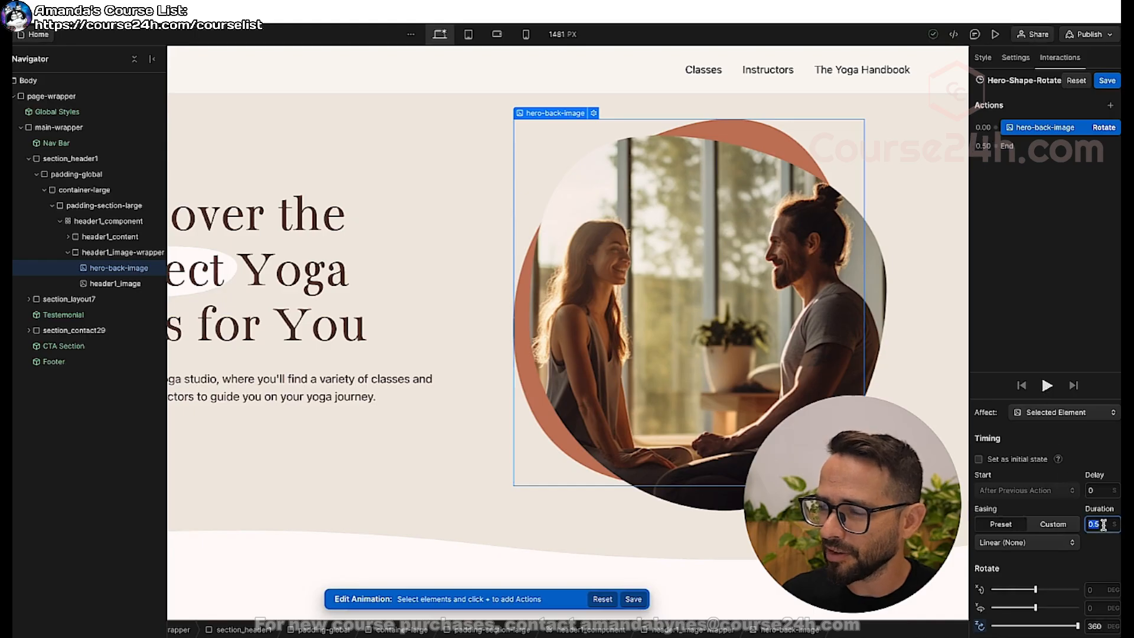
pyautogui.write('40')
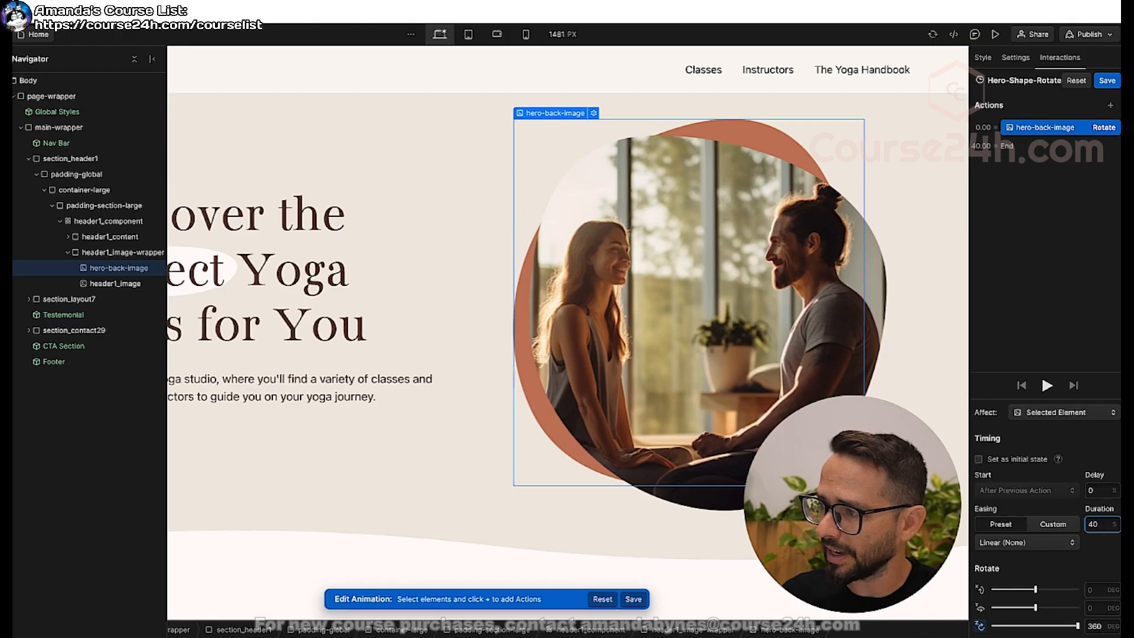
pyautogui.click(1047, 386)
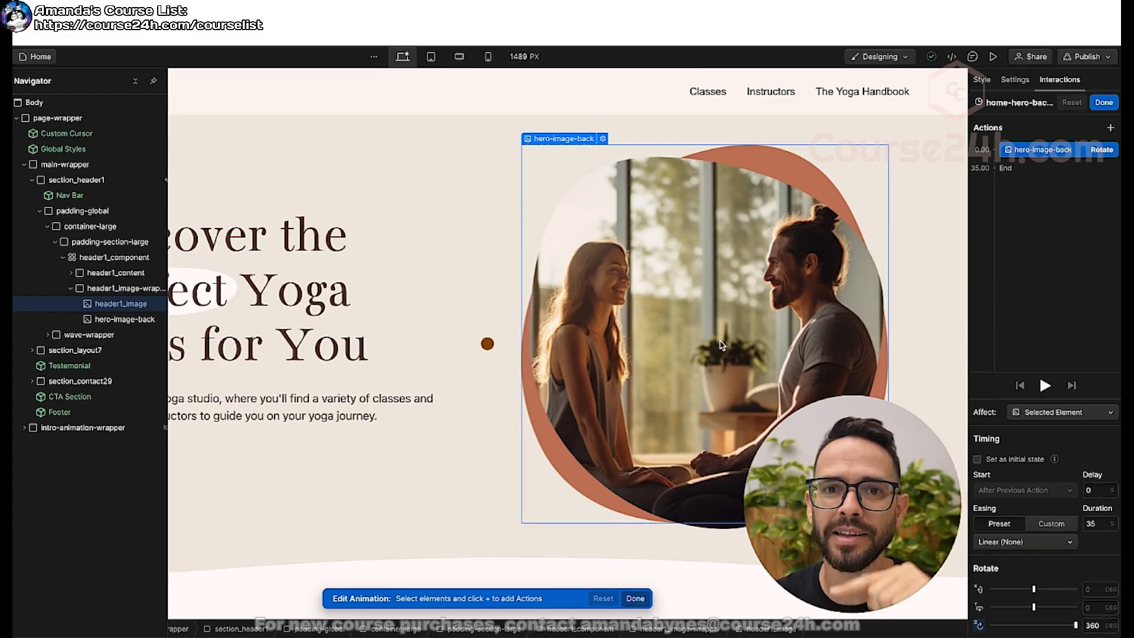
# Duplicate the hero-image-back Rotate action and set the copy's Z rotation to 0 degrees.
pyautogui.rightClick(1074, 155)
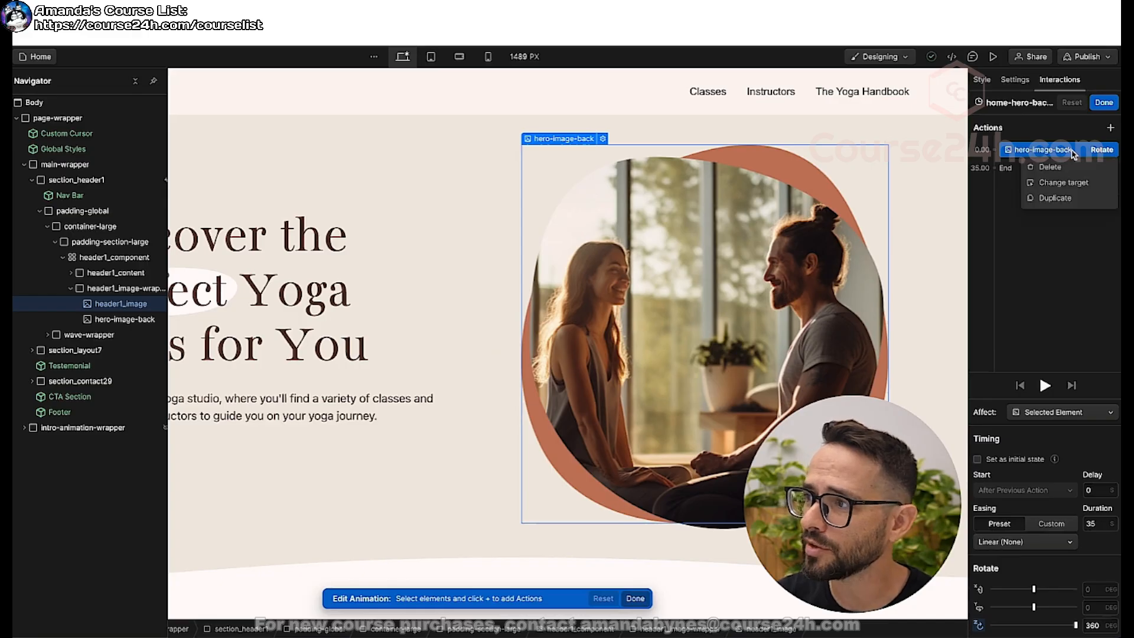
pyautogui.click(1057, 200)
pyautogui.moveTo(1031, 164); pyautogui.dragTo(1041, 175)
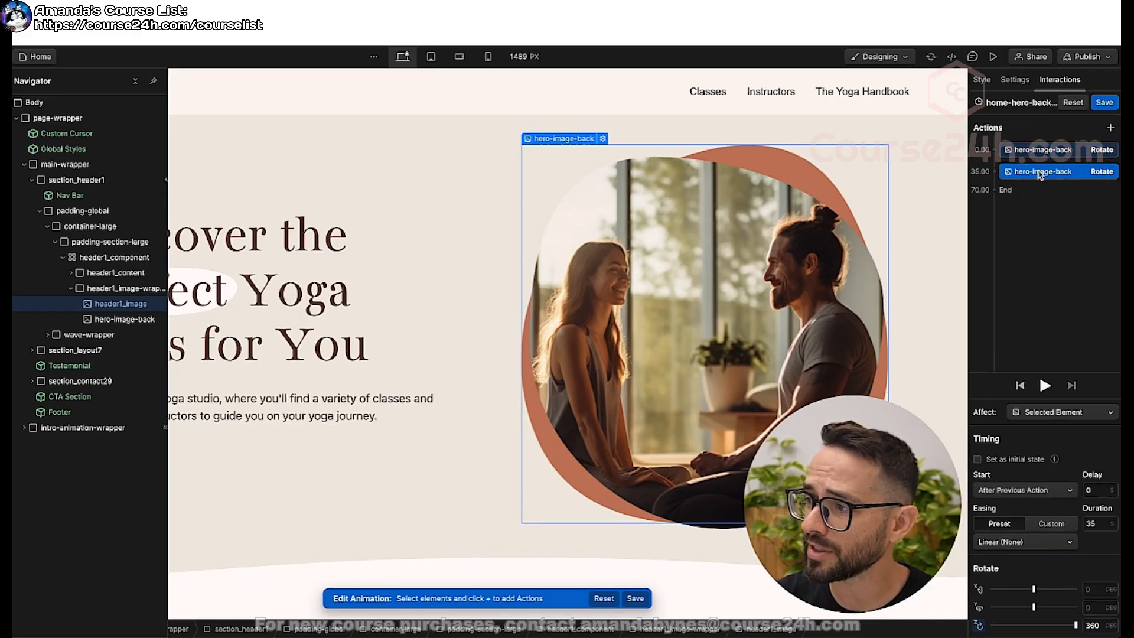
pyautogui.click(1094, 628)
pyautogui.write('0')
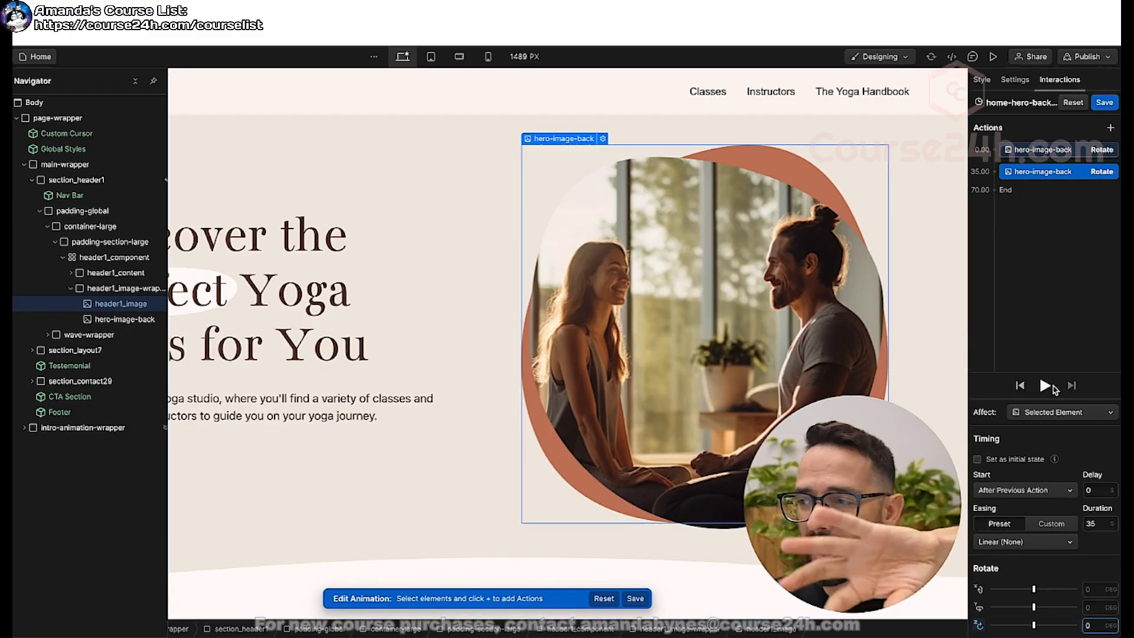
# Set the second Rotate action's duration to 0 seconds, save the animation, and enable Loop for it on page load.
pyautogui.click(1096, 527)
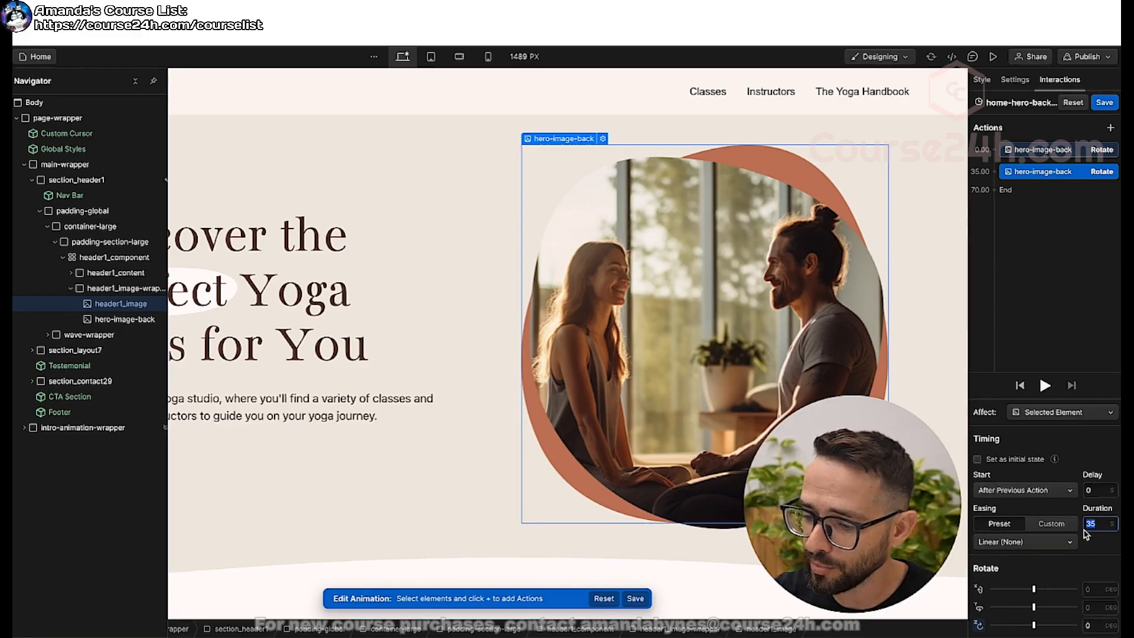
pyautogui.write('0')
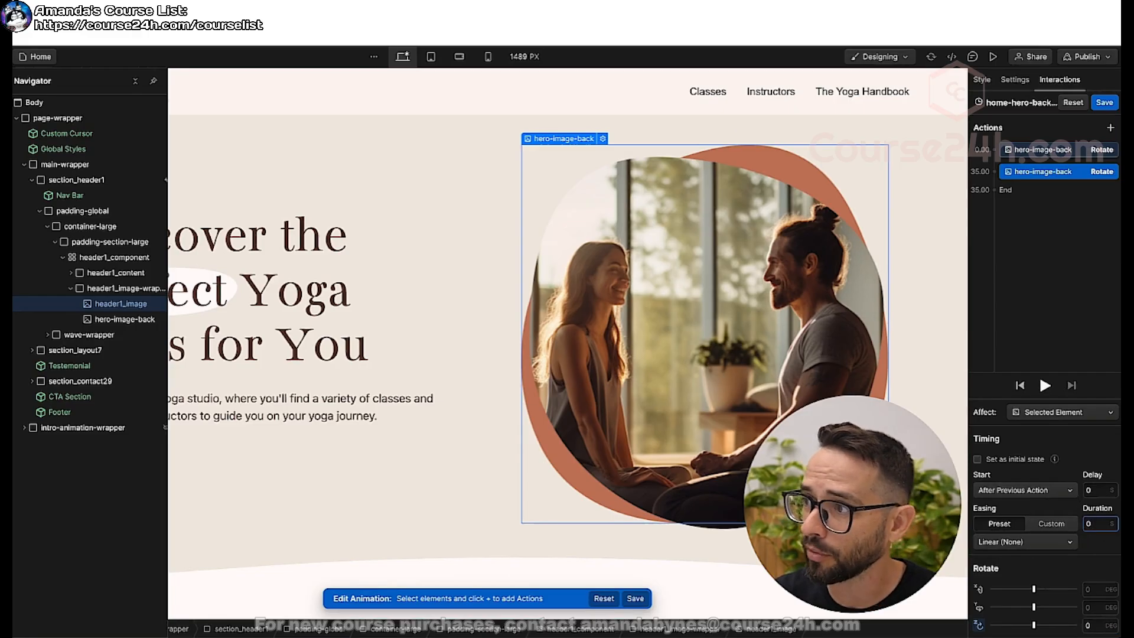
pyautogui.click(1045, 151)
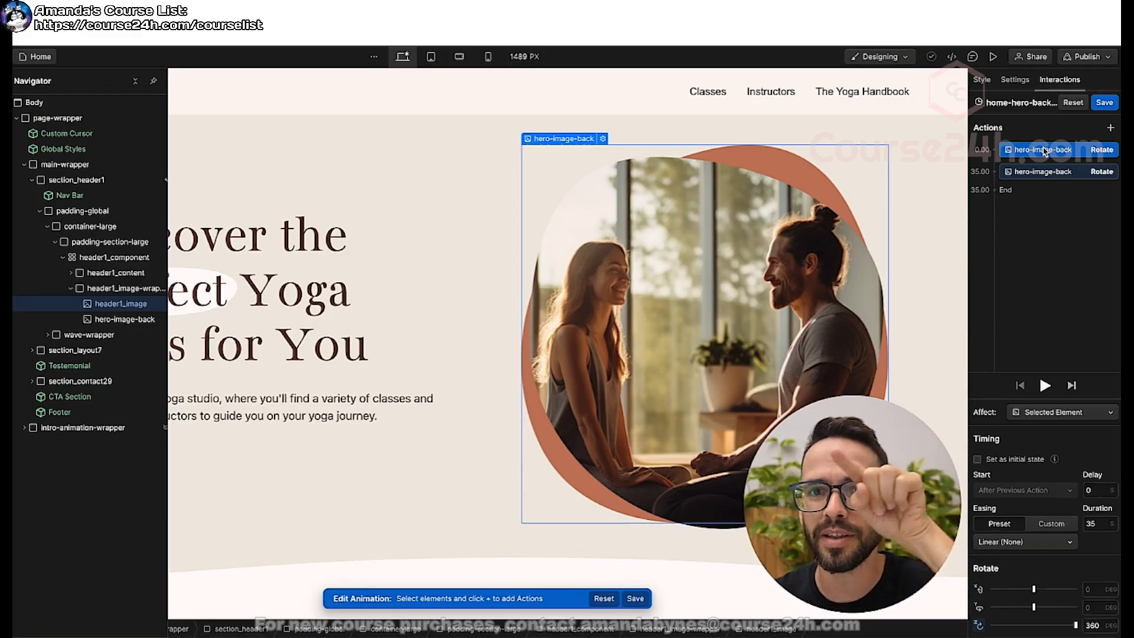
pyautogui.click(1105, 103)
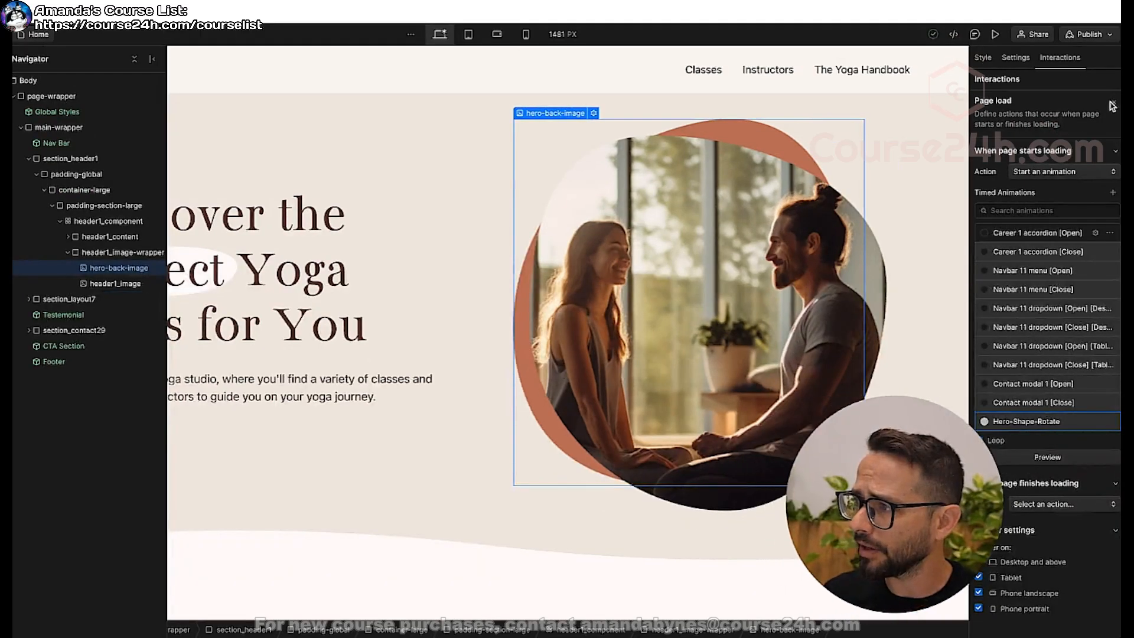
pyautogui.click(1114, 105)
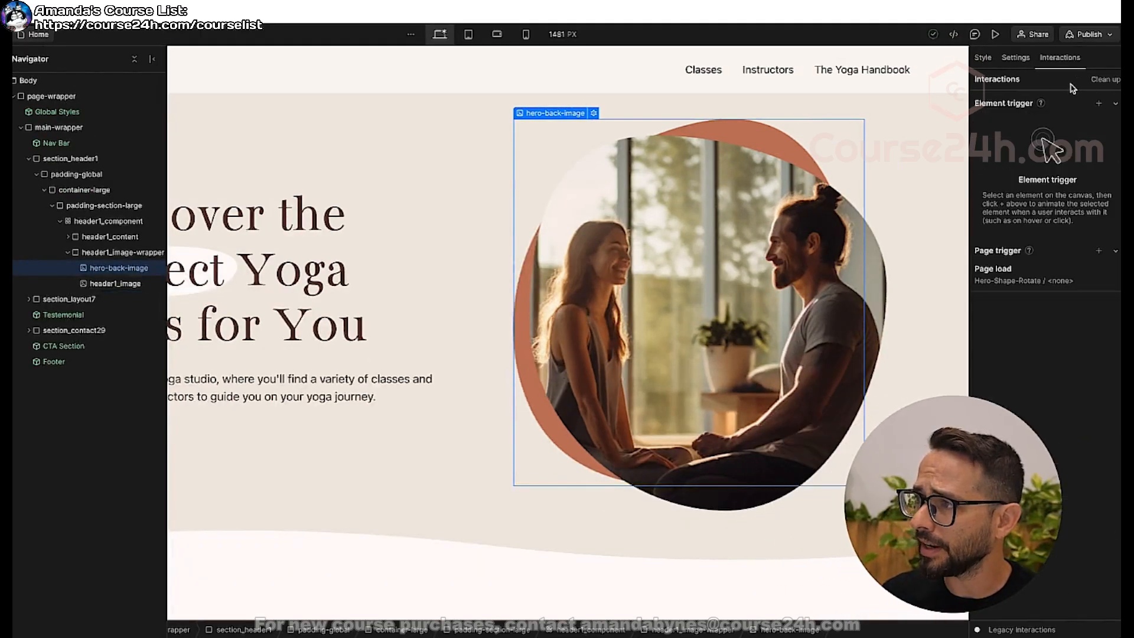
# Preview the orange shape's rotation behind the hero photo and return to editing with the element structure shown.
pyautogui.click(996, 37)
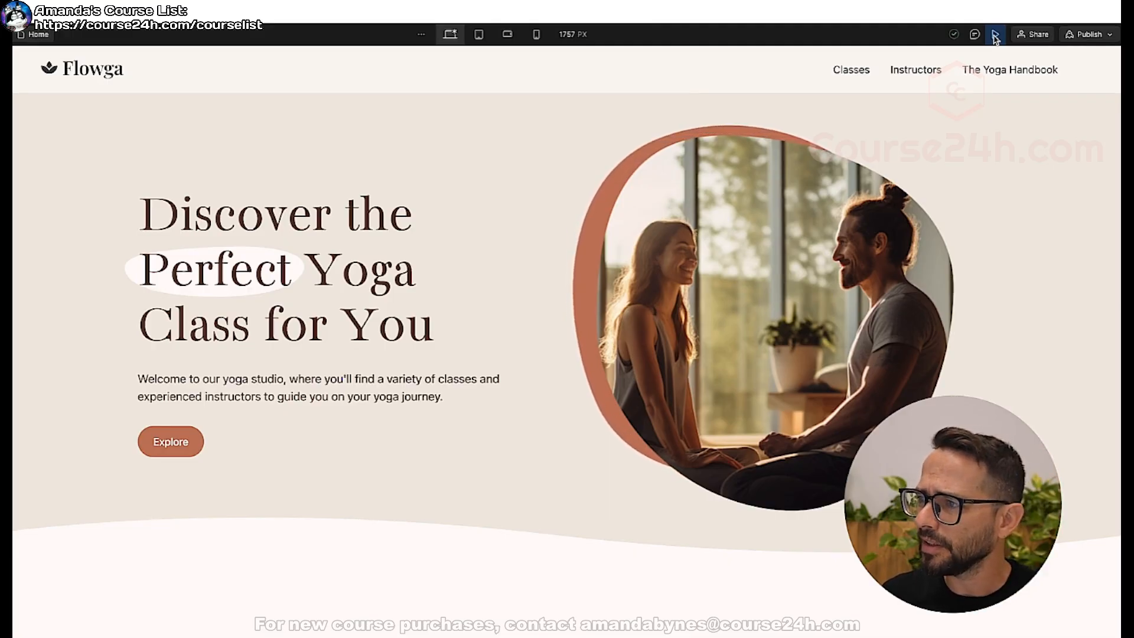
pyautogui.click(995, 36)
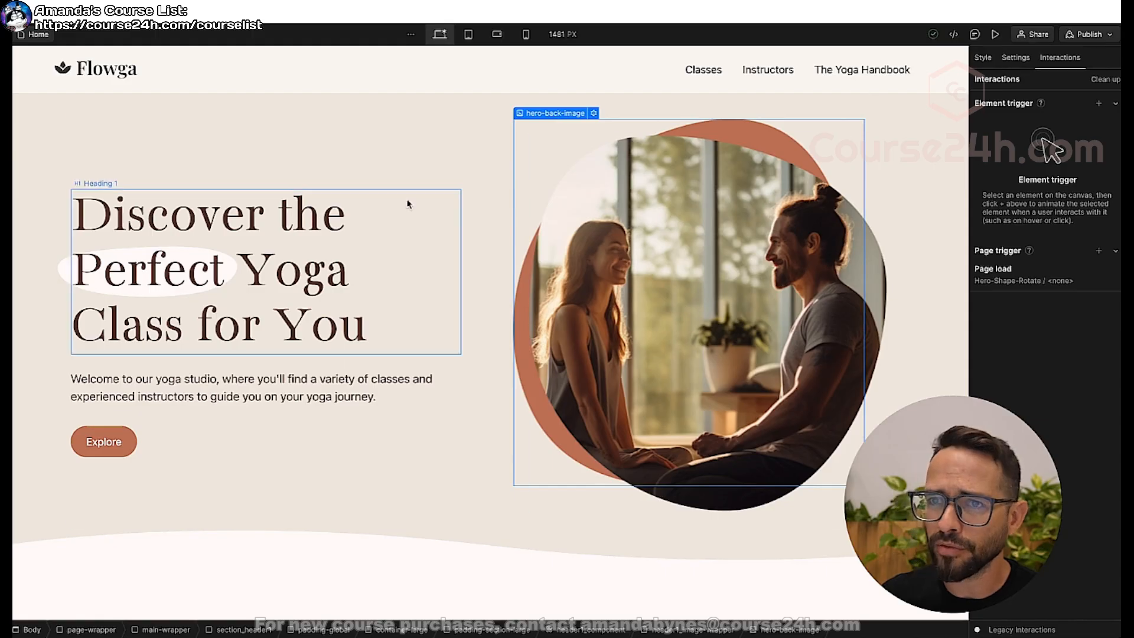
pyautogui.press('z')
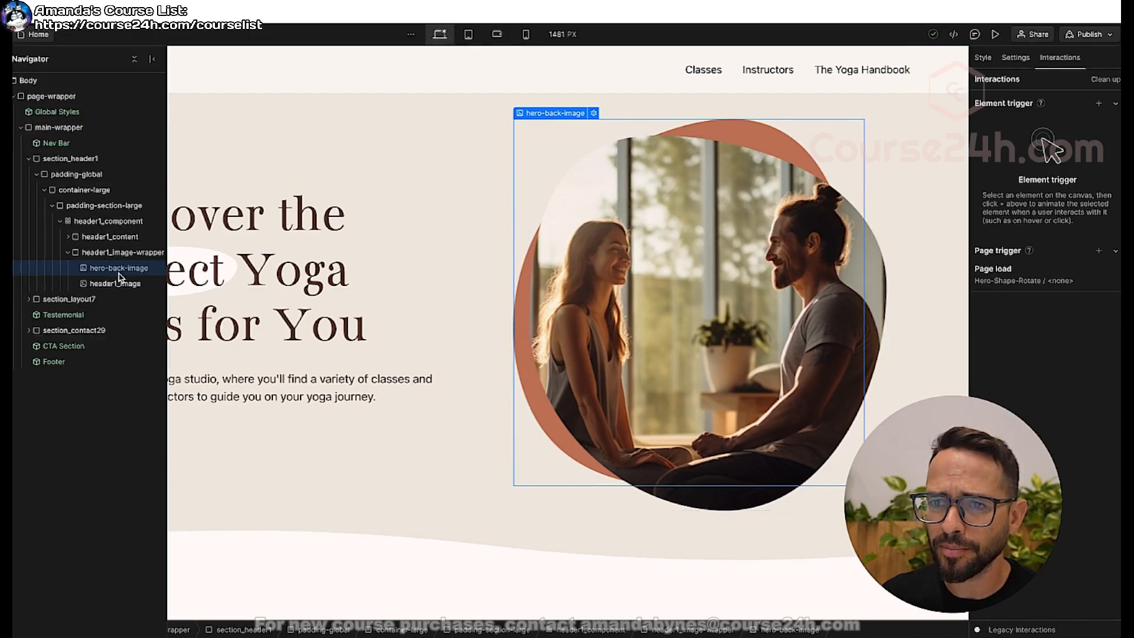
# Offset the absolutely positioned hero-back-image by 5% from the top and 3% from the left.
pyautogui.click(983, 58)
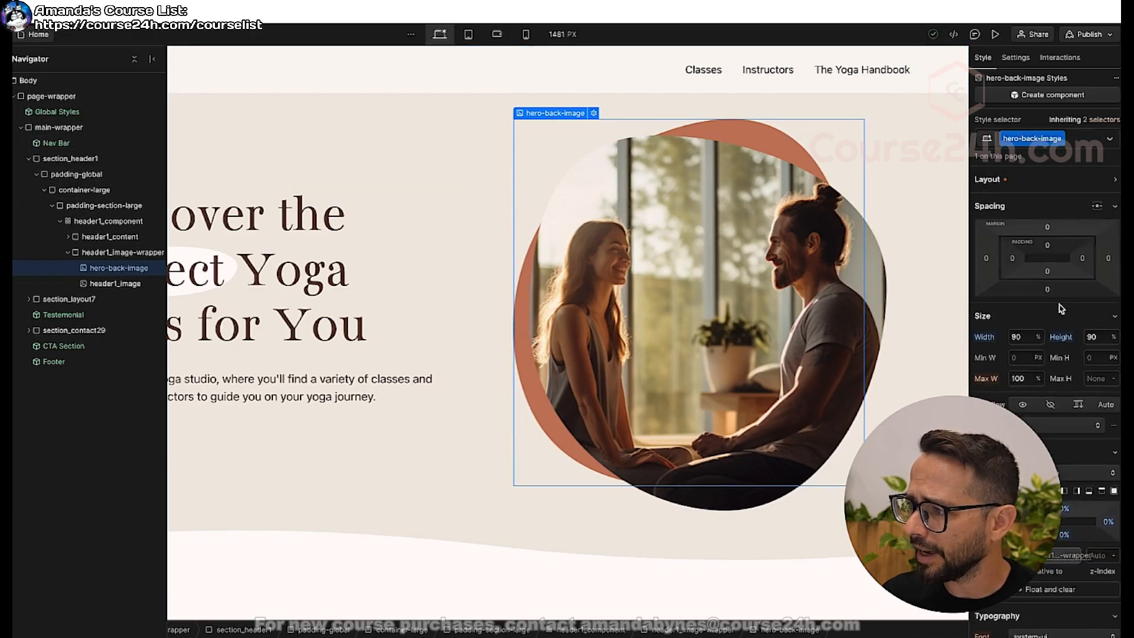
pyautogui.scroll(-1, 1060, 310)
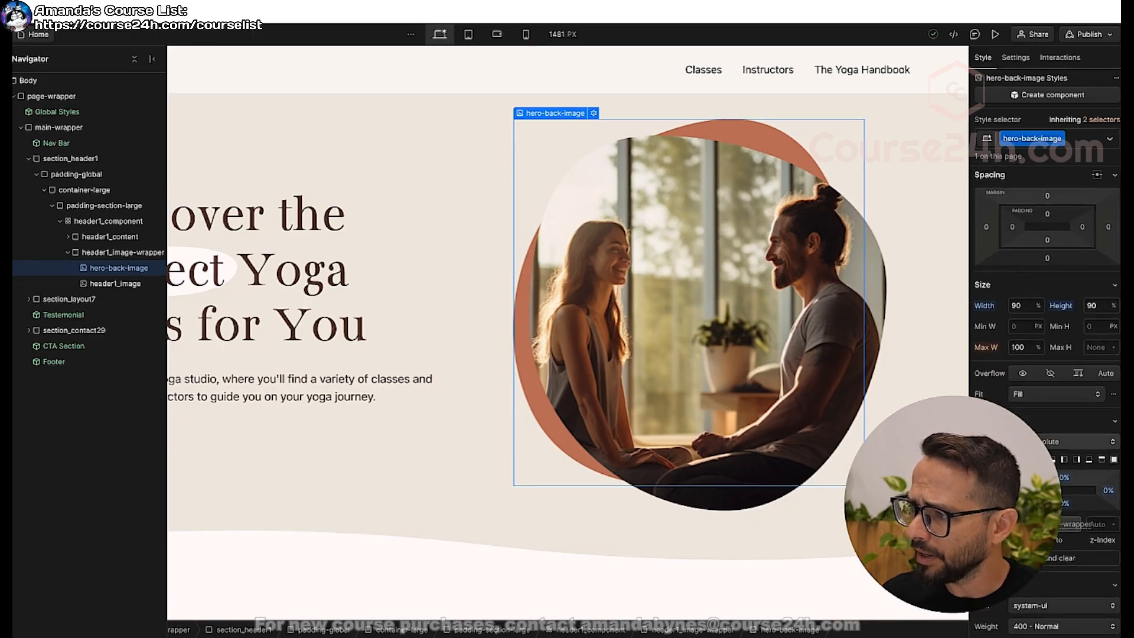
pyautogui.scroll(1, 1009, 461)
pyautogui.scroll(-1, 1010, 462)
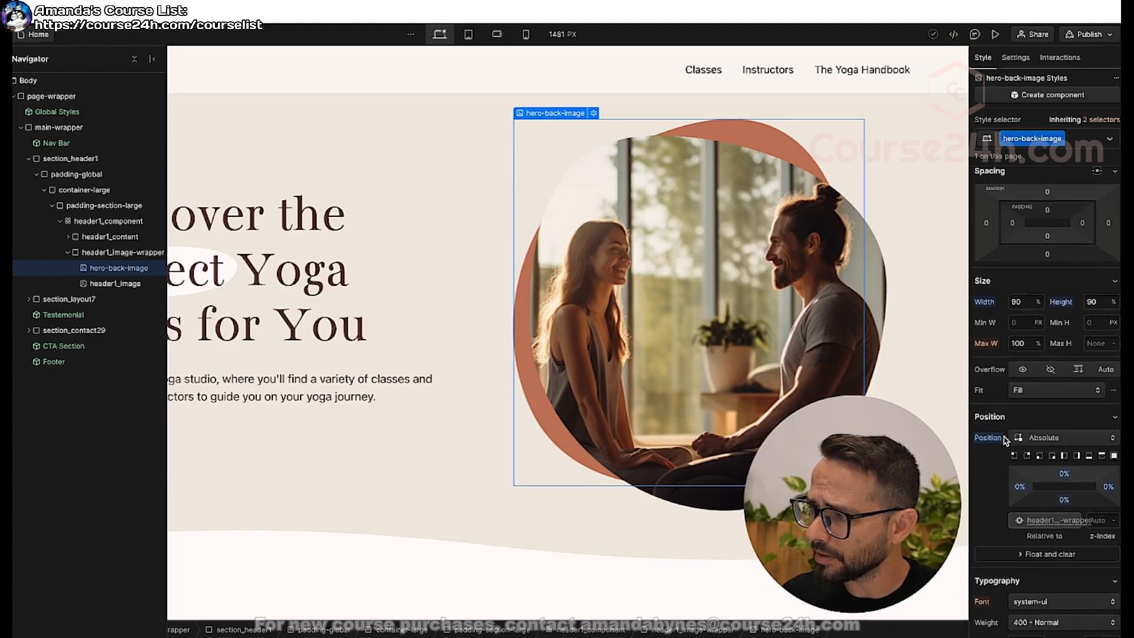
pyautogui.moveTo(1024, 488); pyautogui.dragTo(1064, 476)
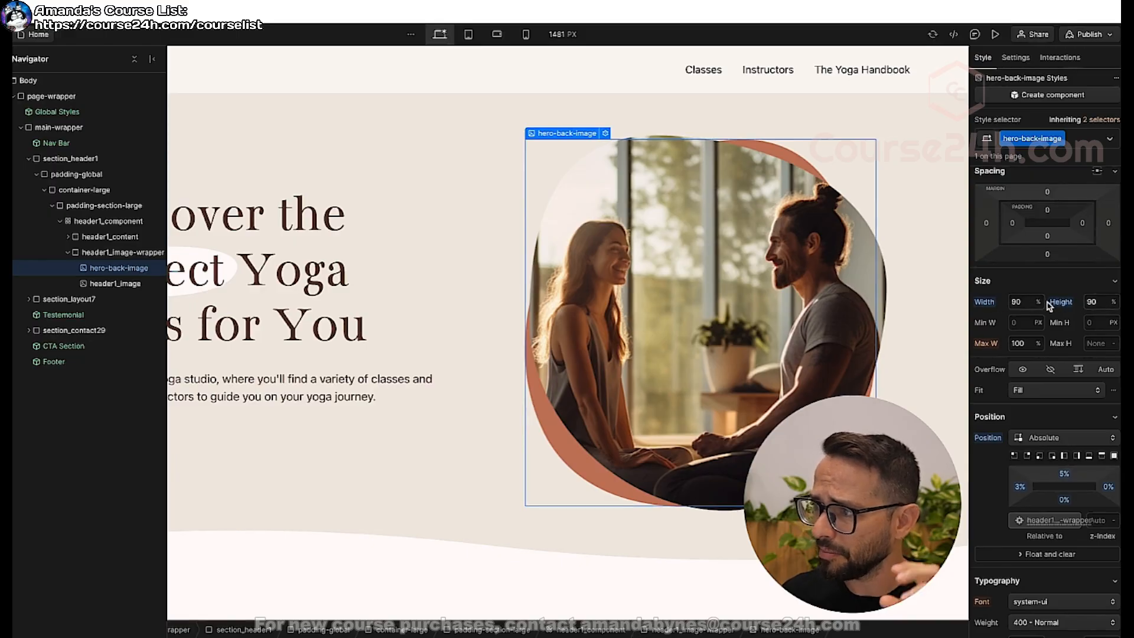
# Set hero-back-image's width and height to 93% and reduce its top offset to 2%.
pyautogui.click(1027, 302)
pyautogui.write('93')
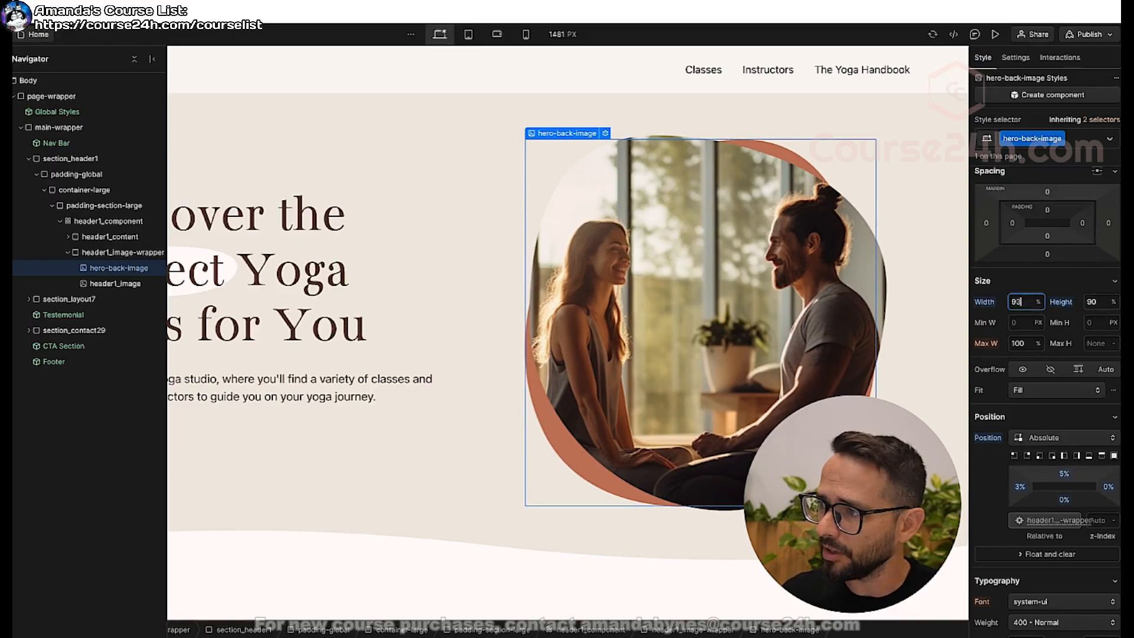
pyautogui.press('Tab')
pyautogui.write('93')
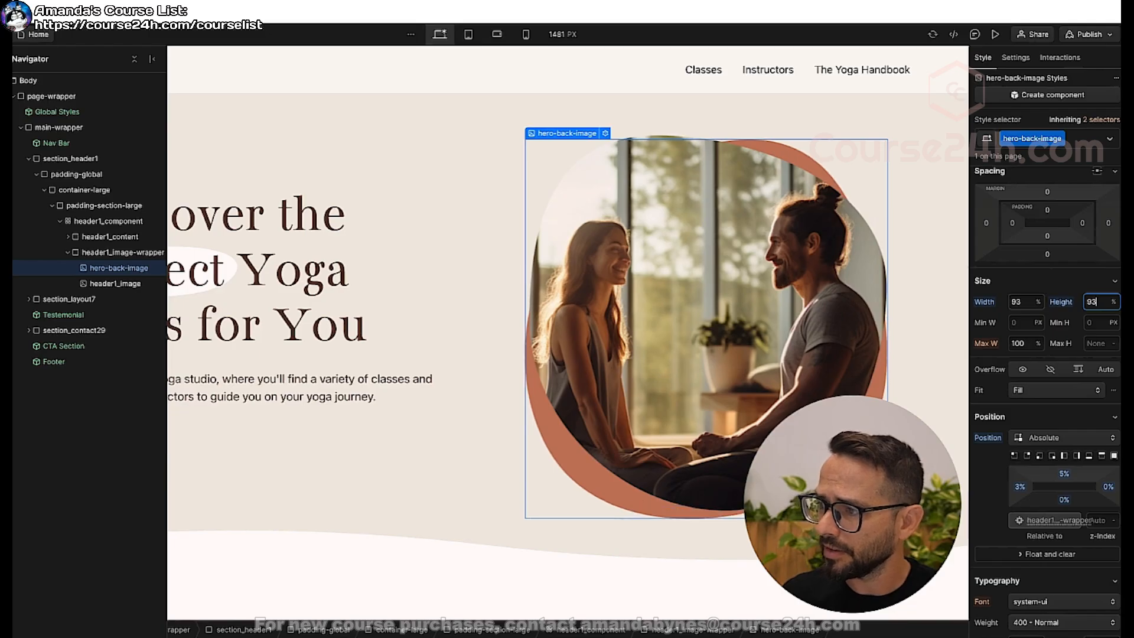
pyautogui.moveTo(1064, 476); pyautogui.dragTo(1064, 471)
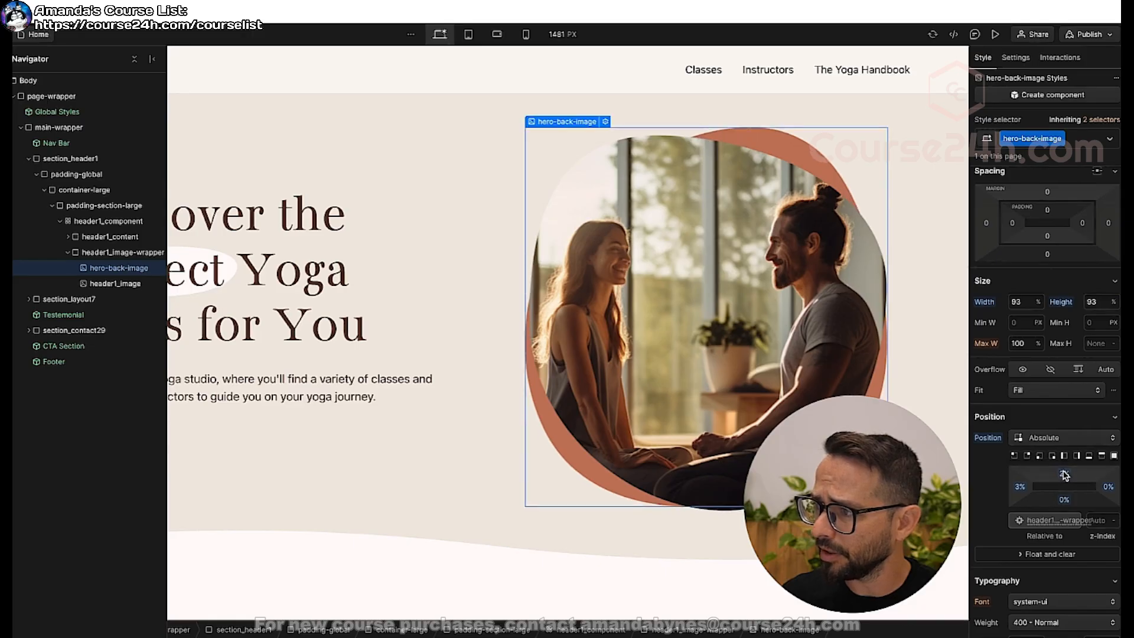
# Set hero-back-image's width and height to 92% and preview the rotation on the page.
pyautogui.doubleClick(1024, 304)
pyautogui.write('92')
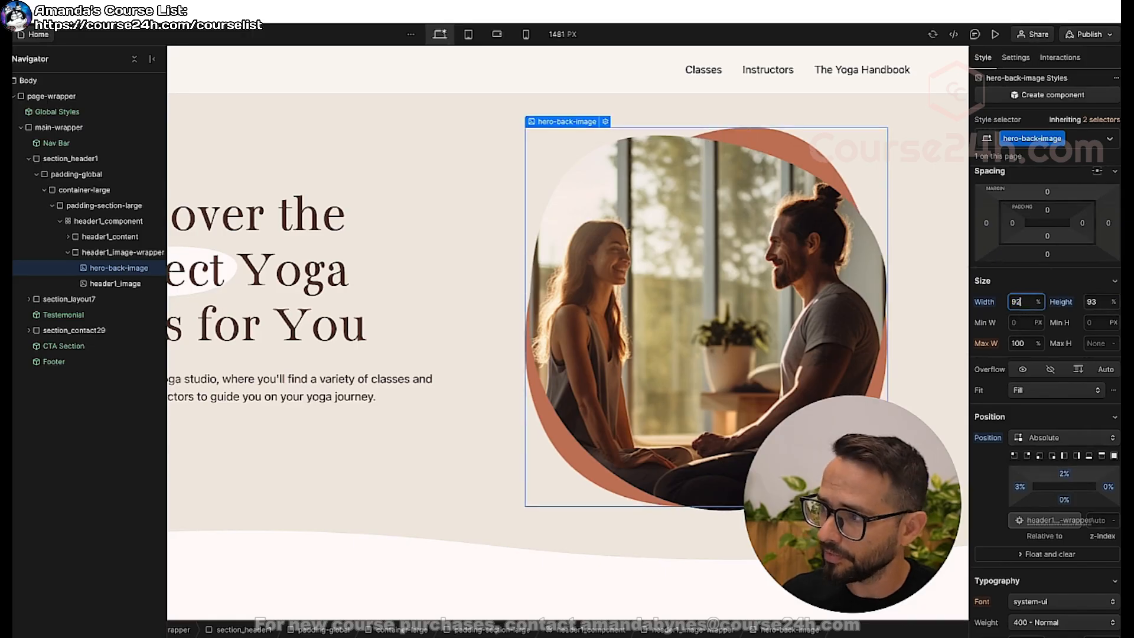
pyautogui.press('Tab')
pyautogui.write('92')
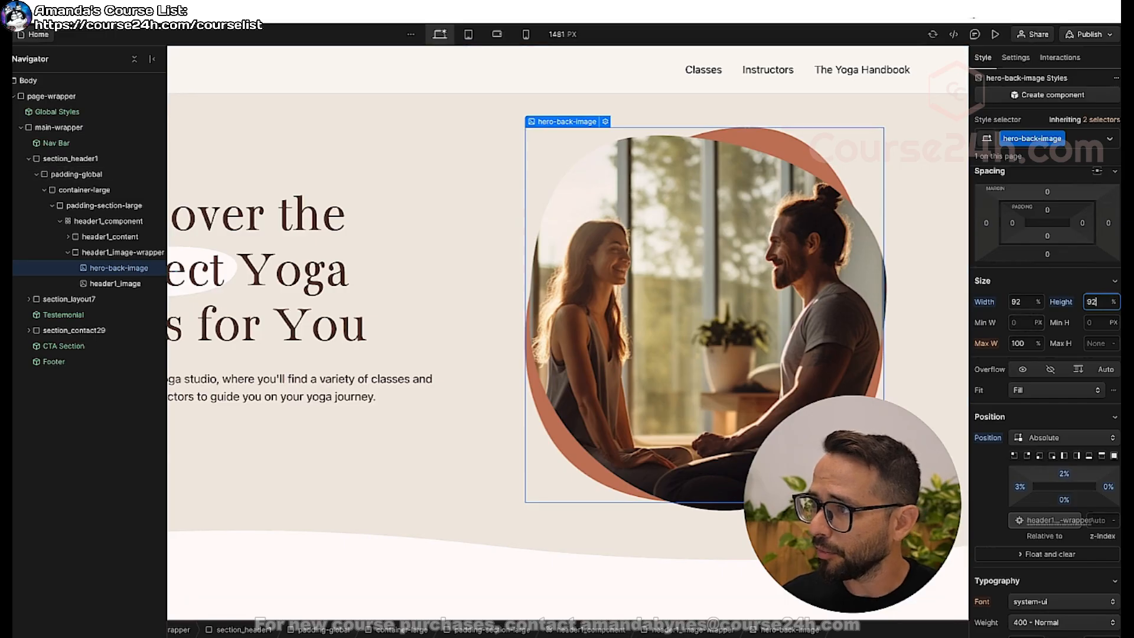
pyautogui.click(996, 34)
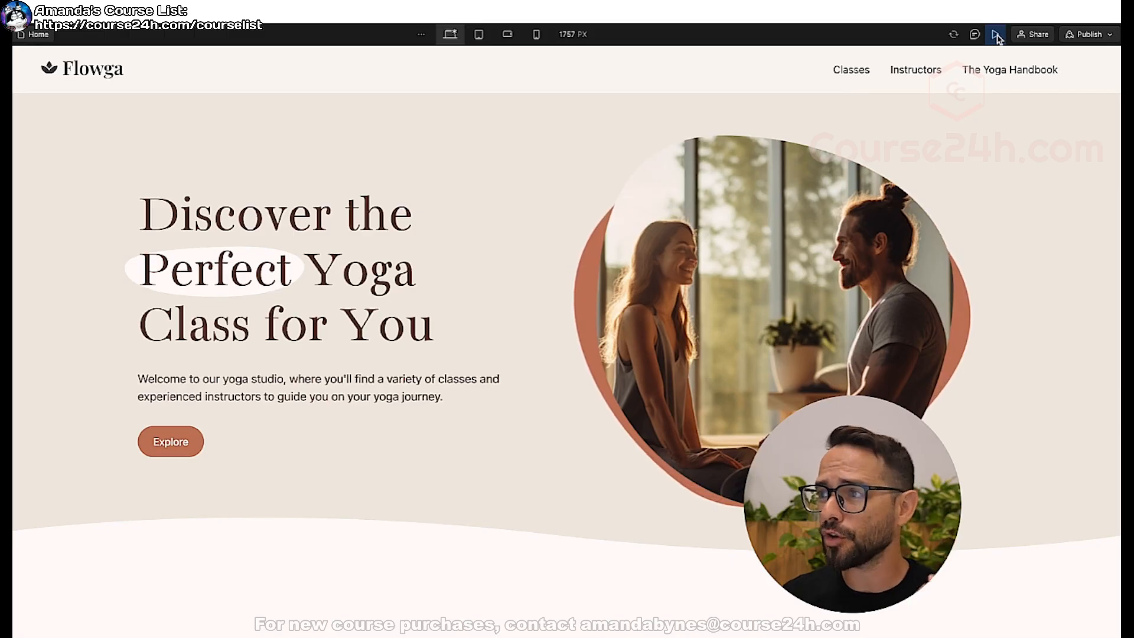
pyautogui.click(997, 35)
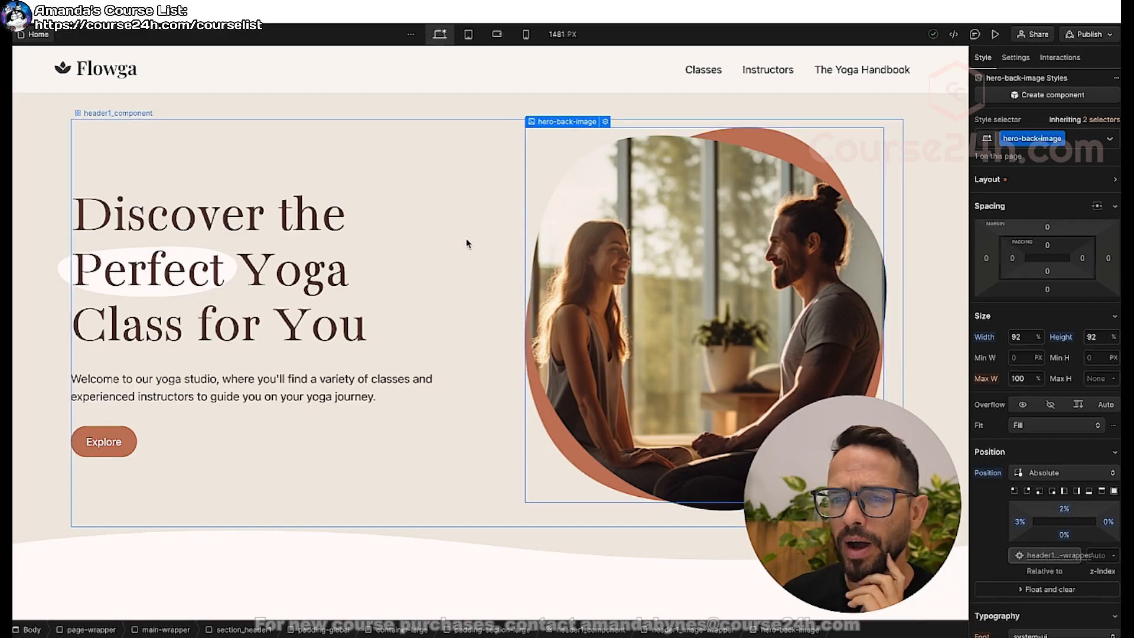
# Examine the page trigger types on offer and look through the home page sections below the hero.
pyautogui.press('z')
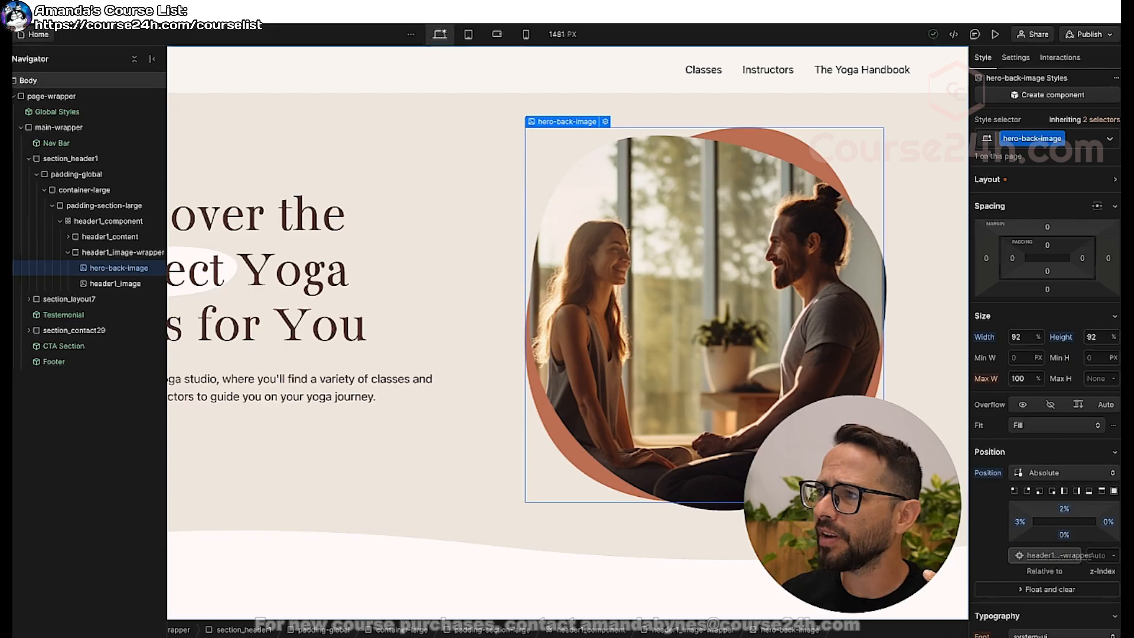
pyautogui.click(1060, 57)
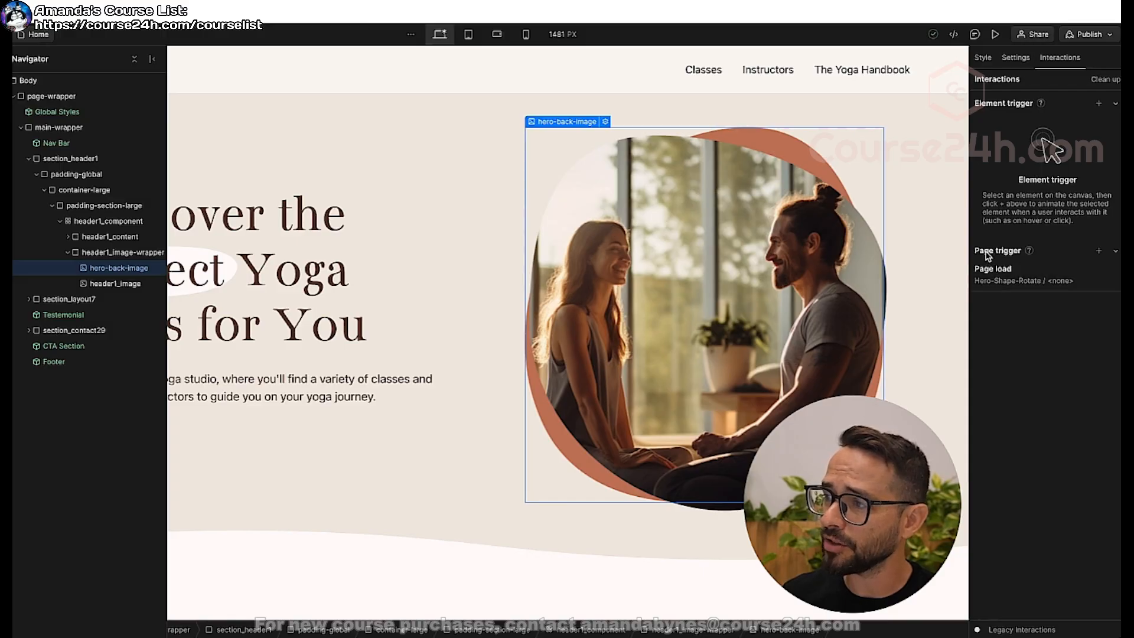
pyautogui.click(1100, 252)
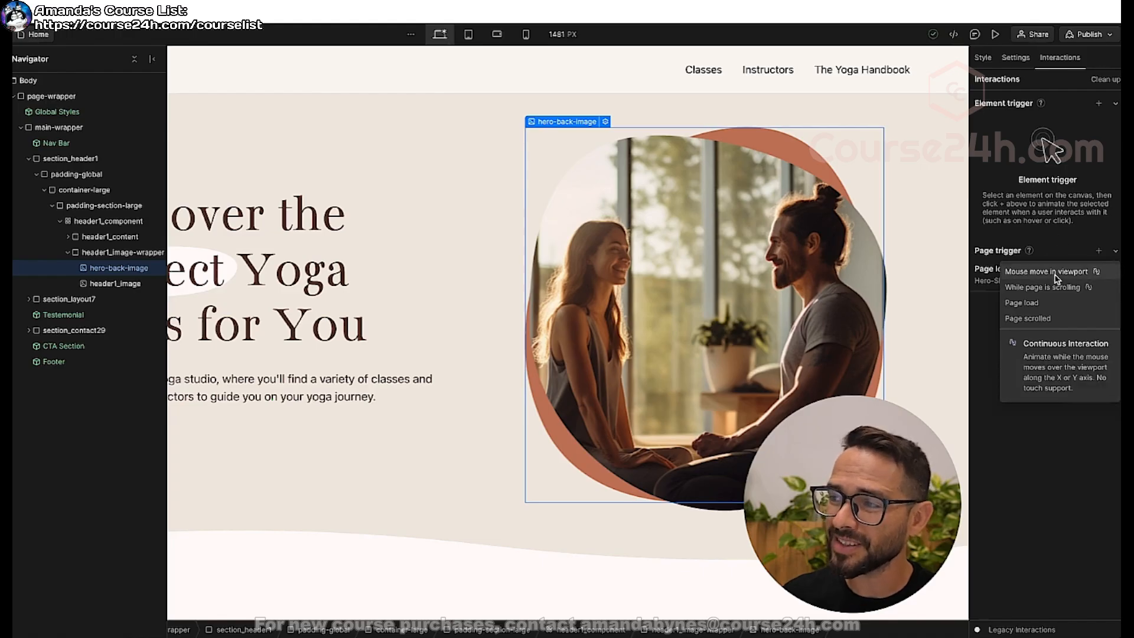
pyautogui.click(1060, 242)
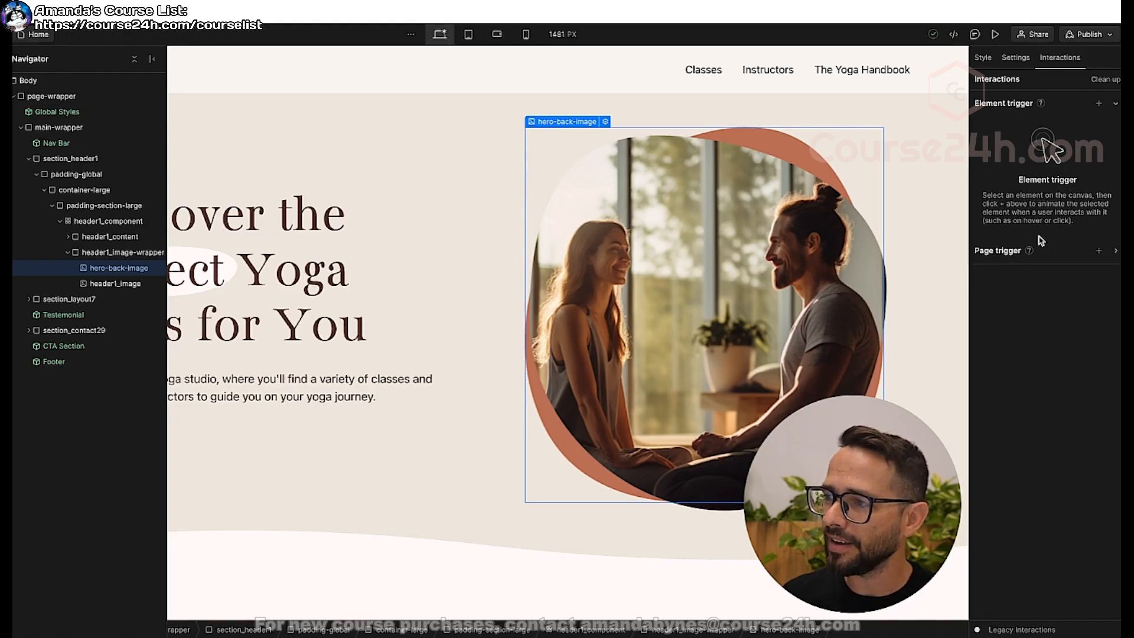
pyautogui.scroll(-9, 415, 207)
pyautogui.scroll(-6, 415, 207)
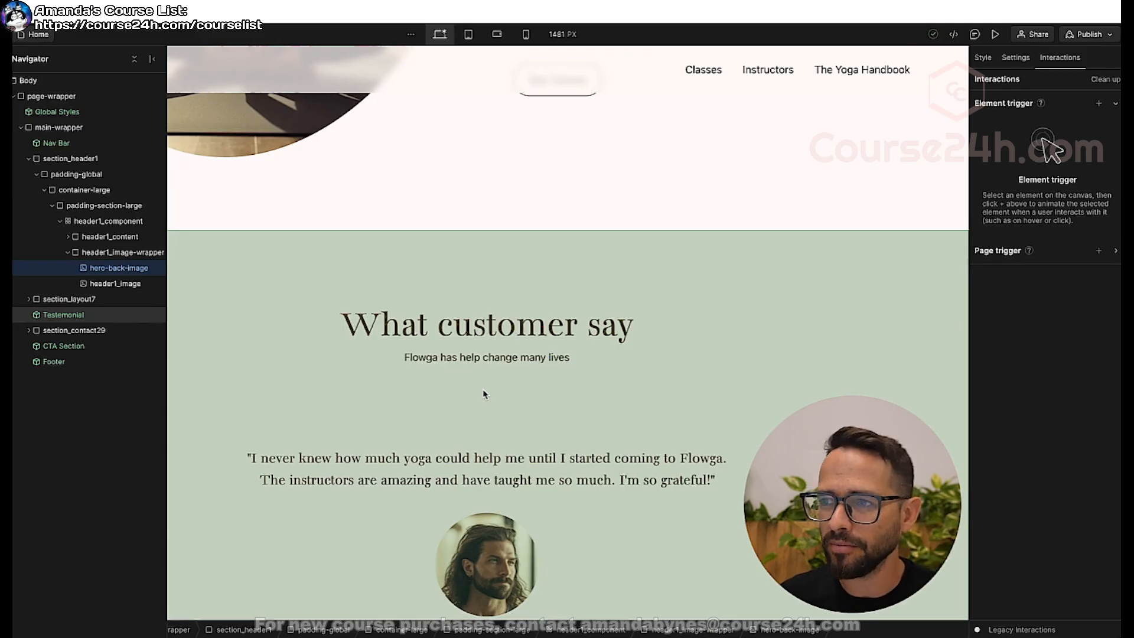
pyautogui.scroll(7, 485, 395)
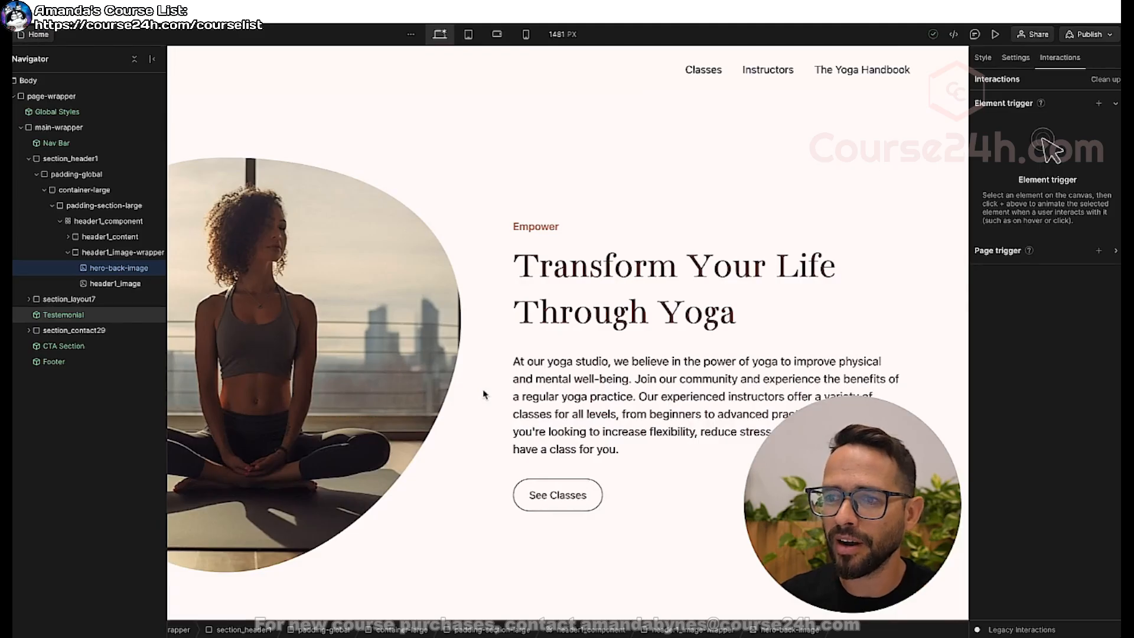
pyautogui.scroll(-2, 484, 395)
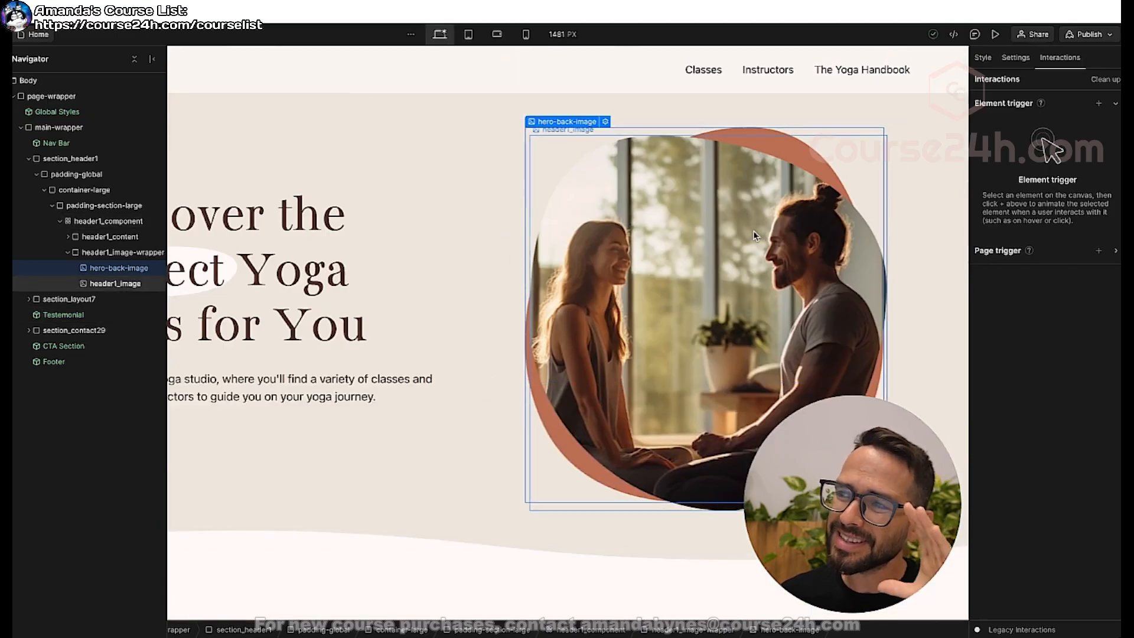
# Select section_header1, collapse its nested elements, and review the element triggers available for it.
pyautogui.click(68, 159)
pyautogui.click(28, 158)
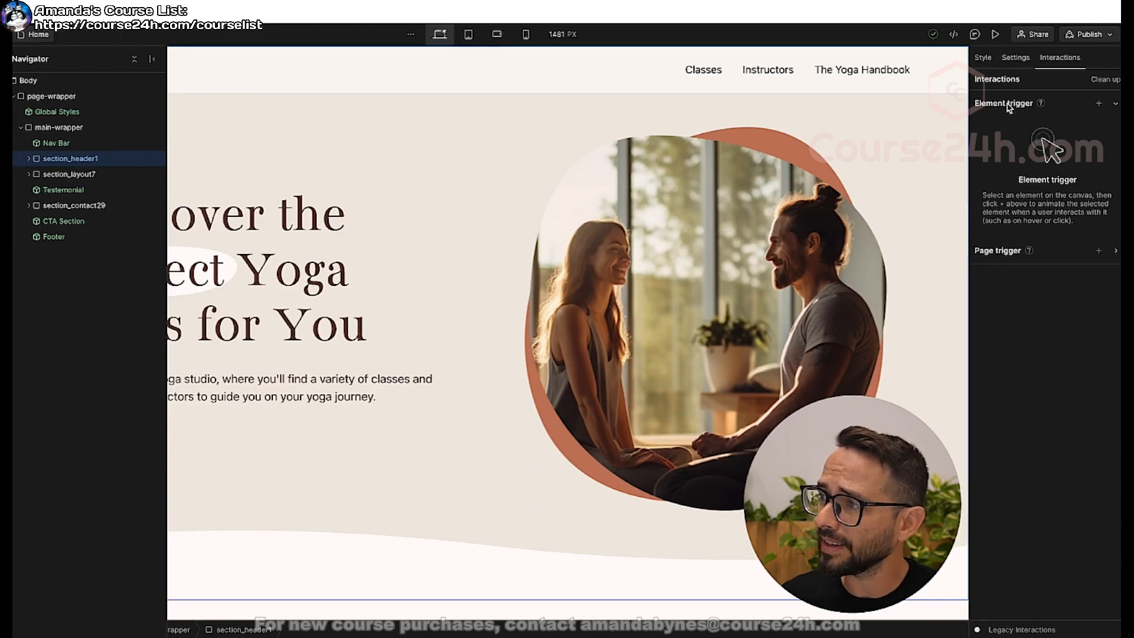
pyautogui.click(1099, 103)
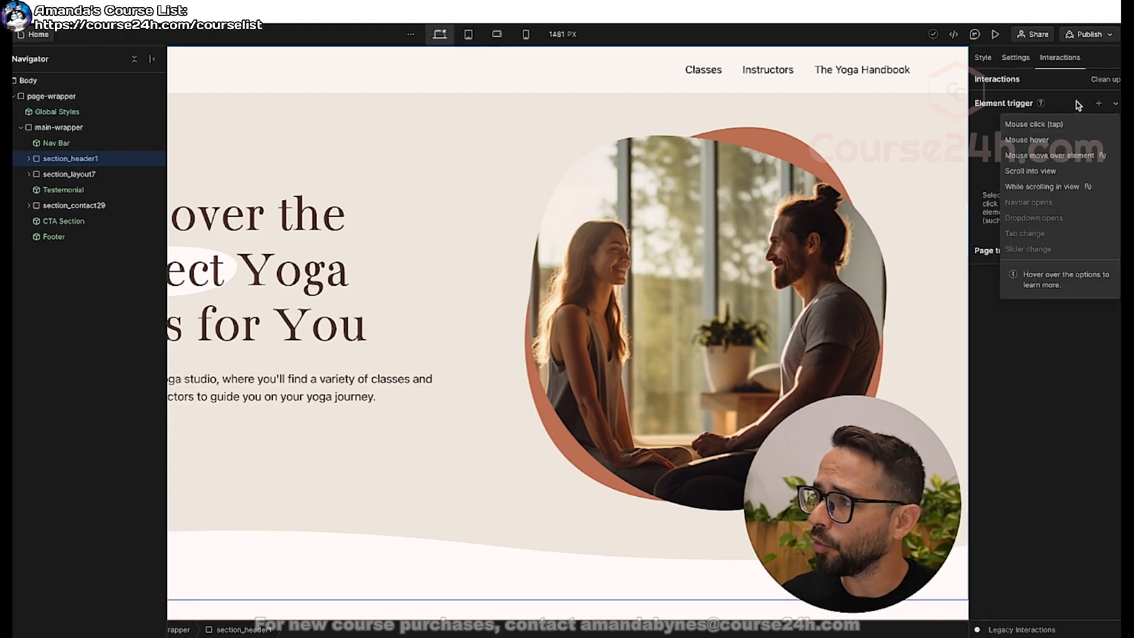
pyautogui.moveTo(1040, 157)
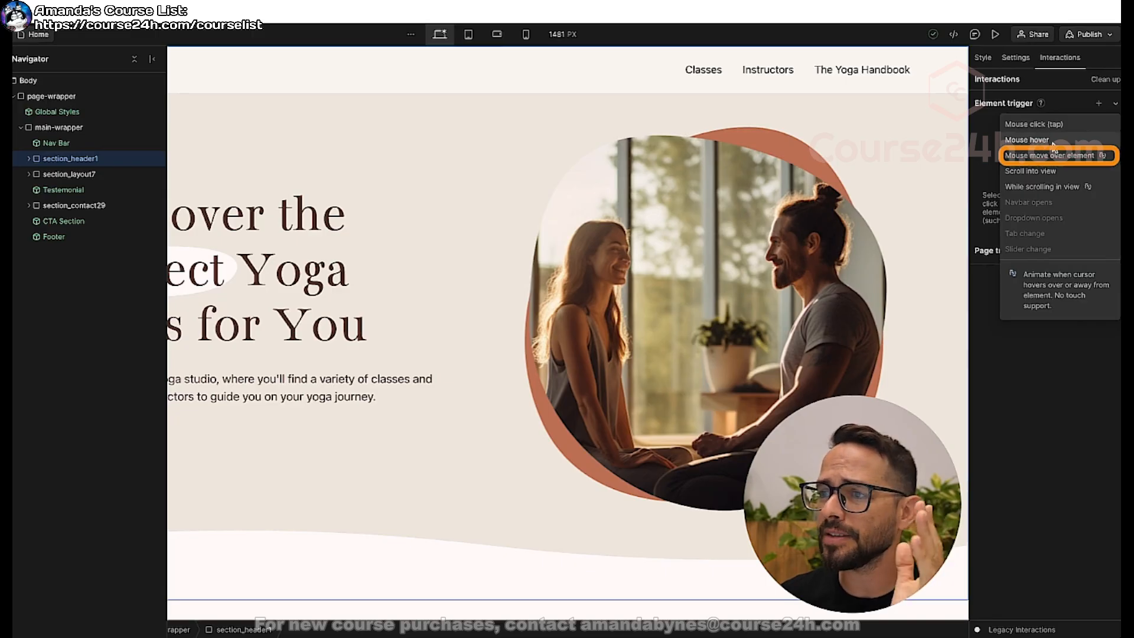
pyautogui.click(1057, 89)
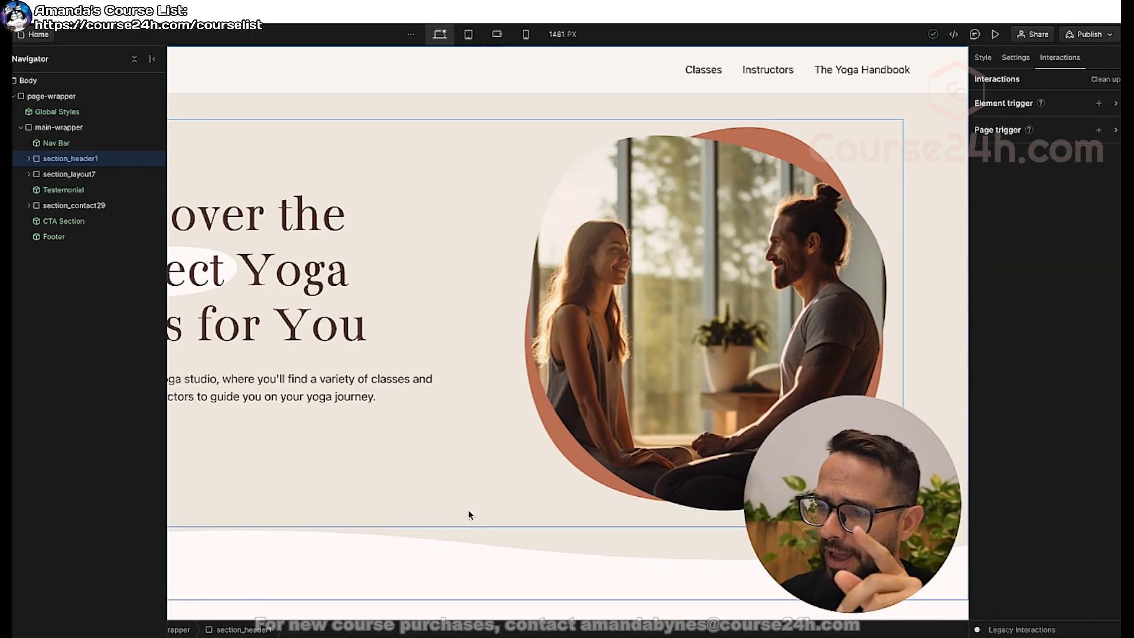
# Add a Mouse move over element trigger to section_header1.
pyautogui.scroll(-3, 470, 515)
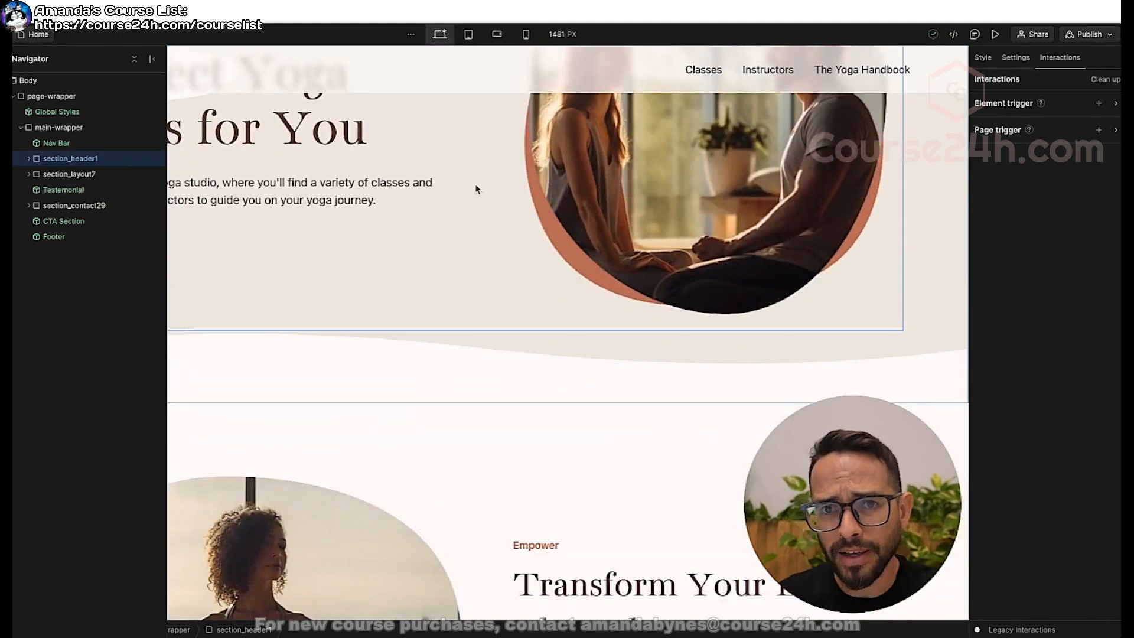
pyautogui.scroll(3, 478, 189)
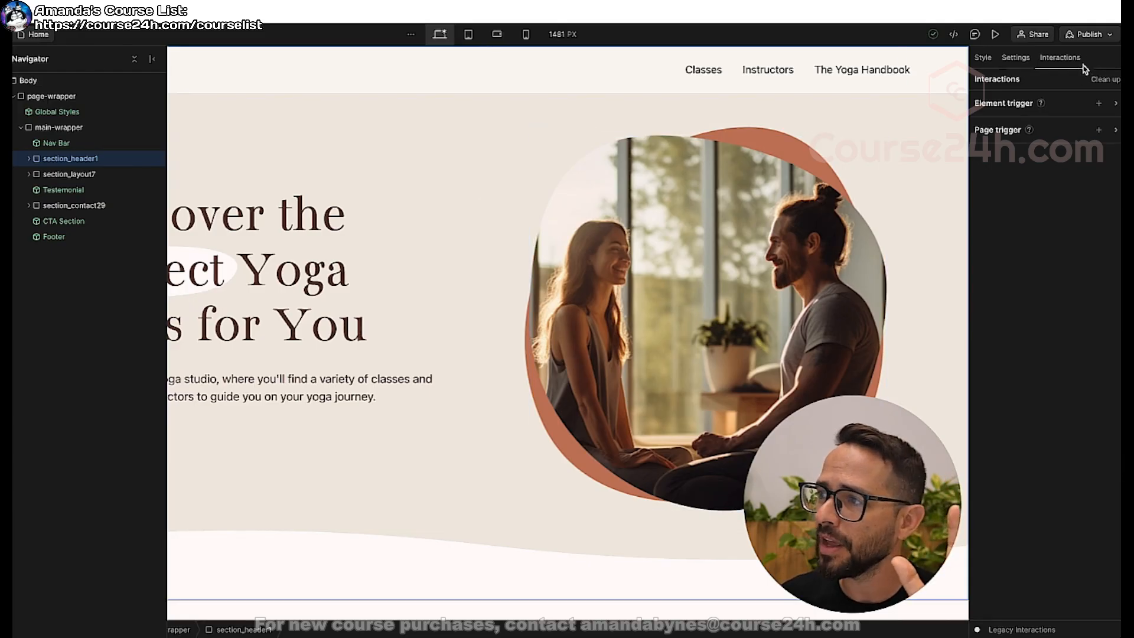
pyautogui.click(1004, 104)
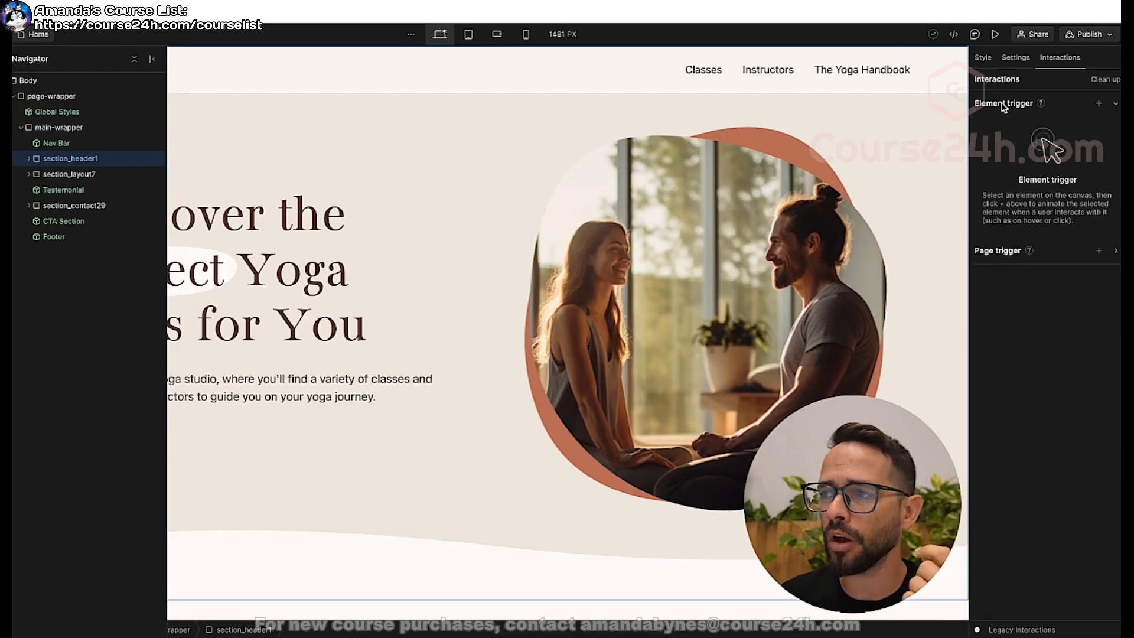
pyautogui.click(1099, 104)
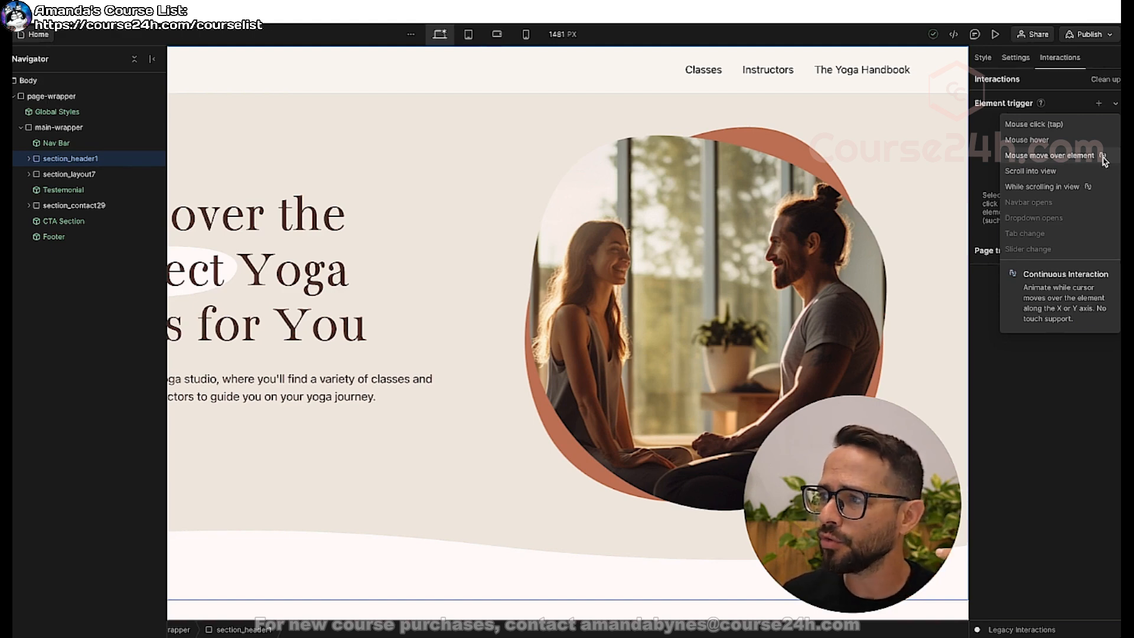
pyautogui.click(1038, 157)
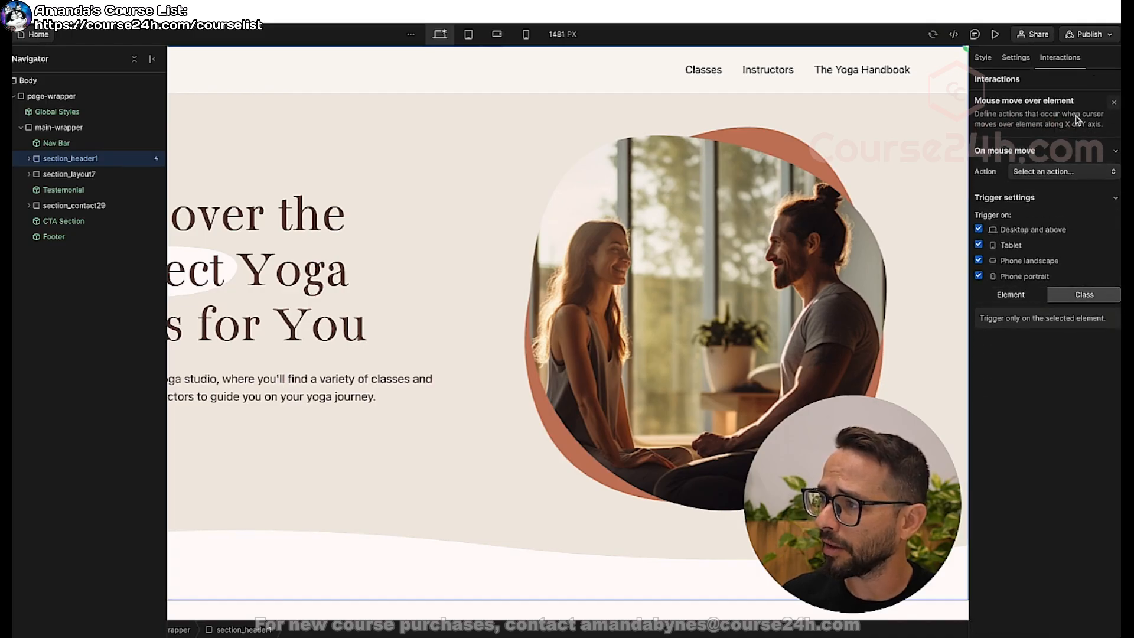
# Set the mouse-move action to Play mouse animation and create an animation named Hero Mouse Movement.
pyautogui.click(1040, 173)
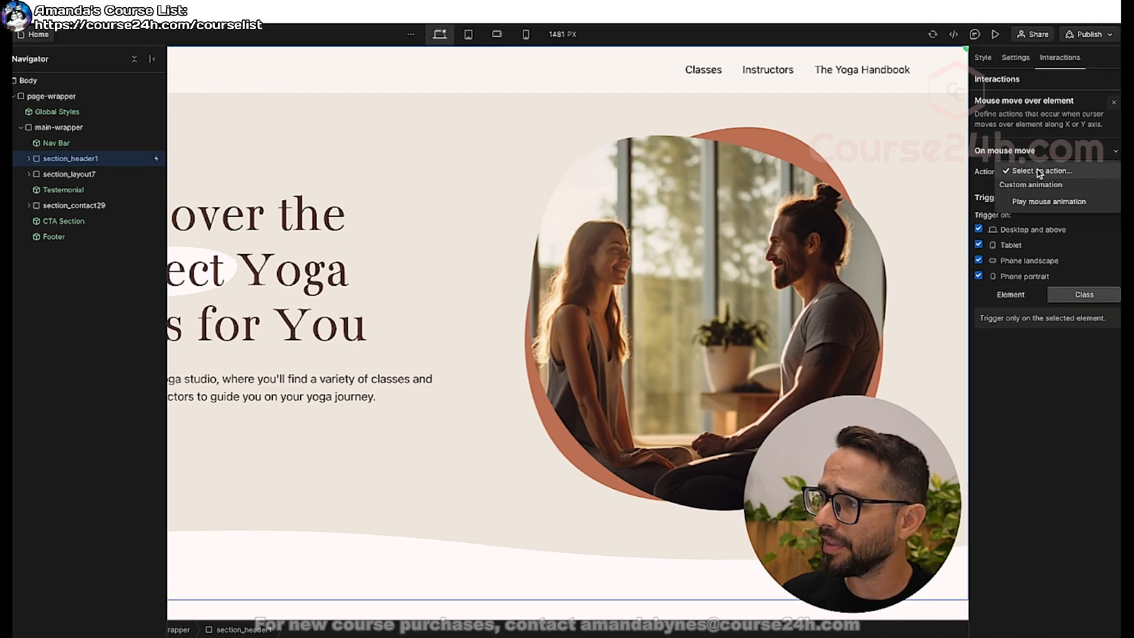
pyautogui.click(1054, 203)
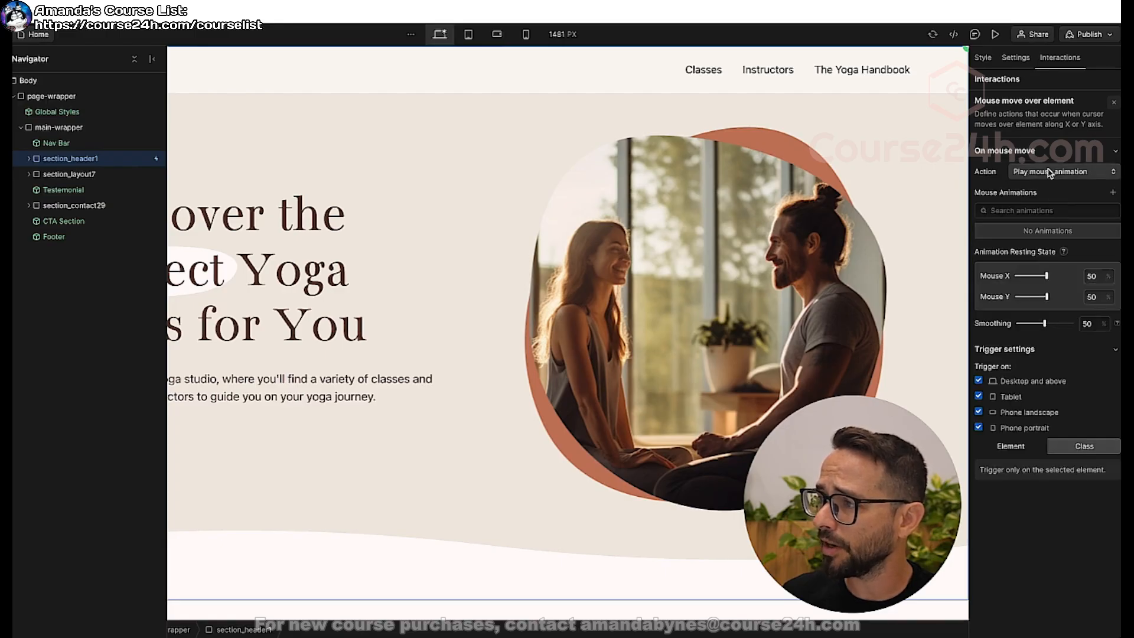
pyautogui.click(1114, 194)
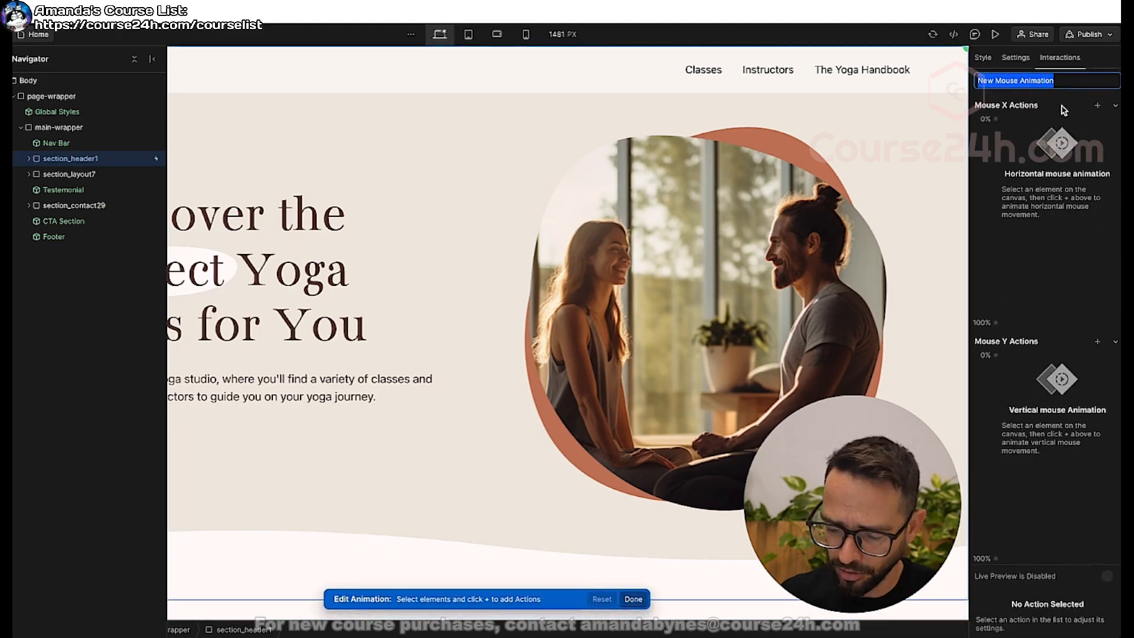
pyautogui.write('Hero')
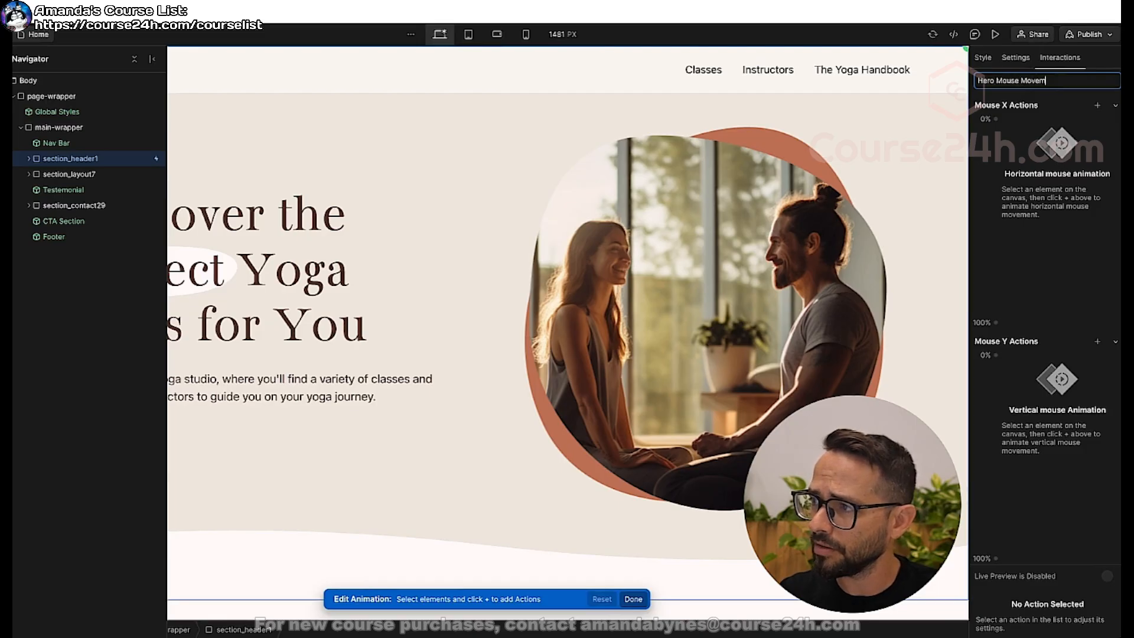
pyautogui.press('Return')
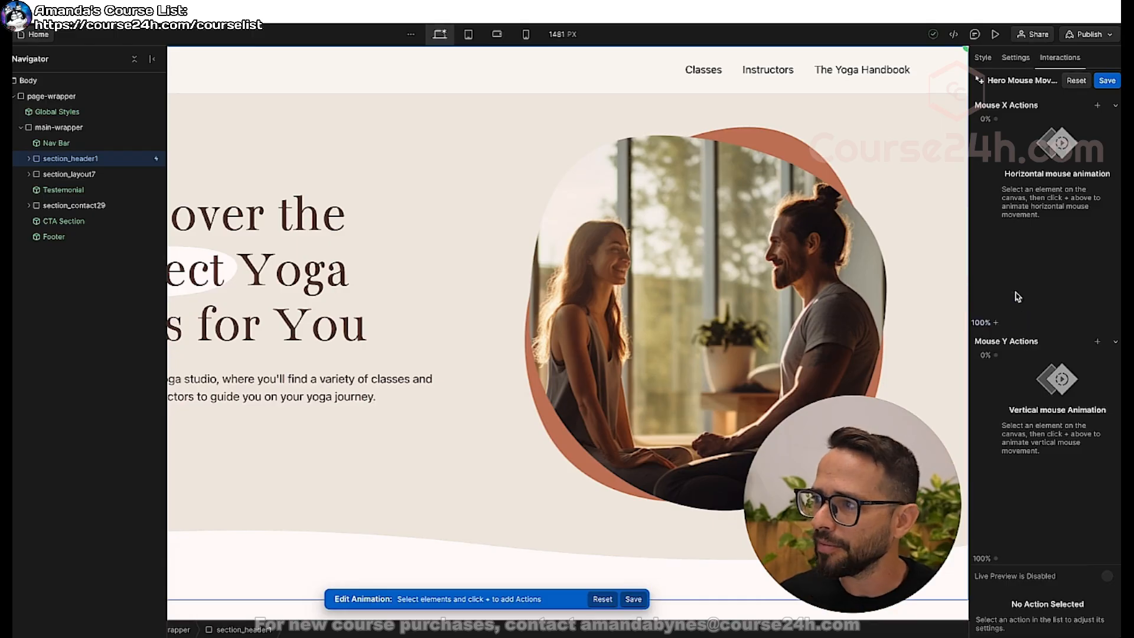
# Add a Move action for header1_image inside section_header1 to the animation's Mouse X actions.
pyautogui.click(29, 159)
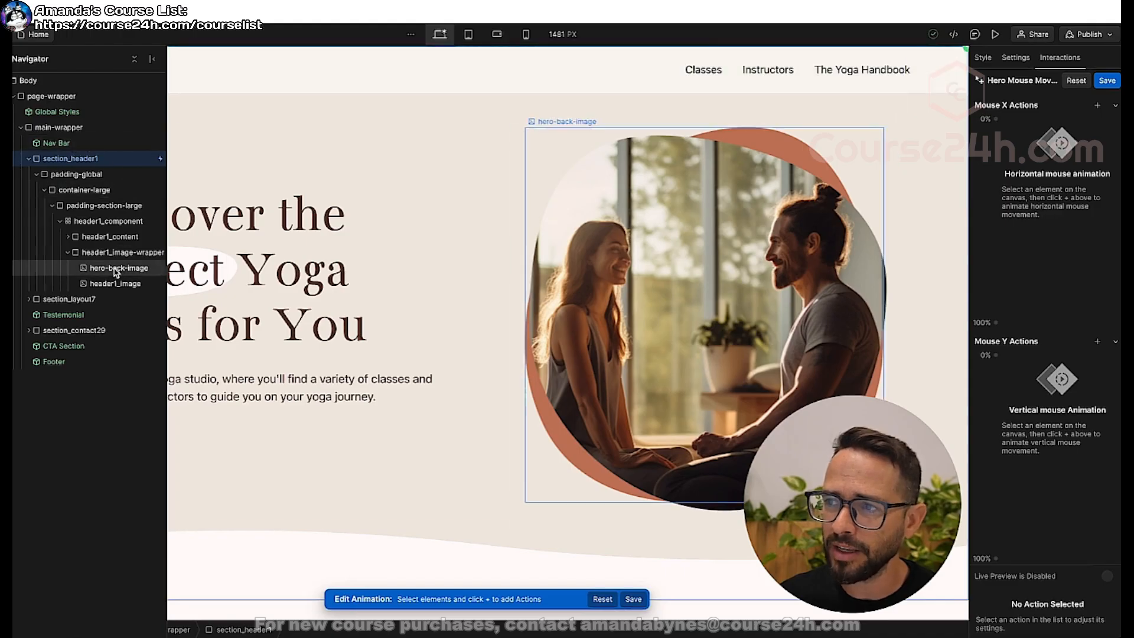
pyautogui.click(103, 286)
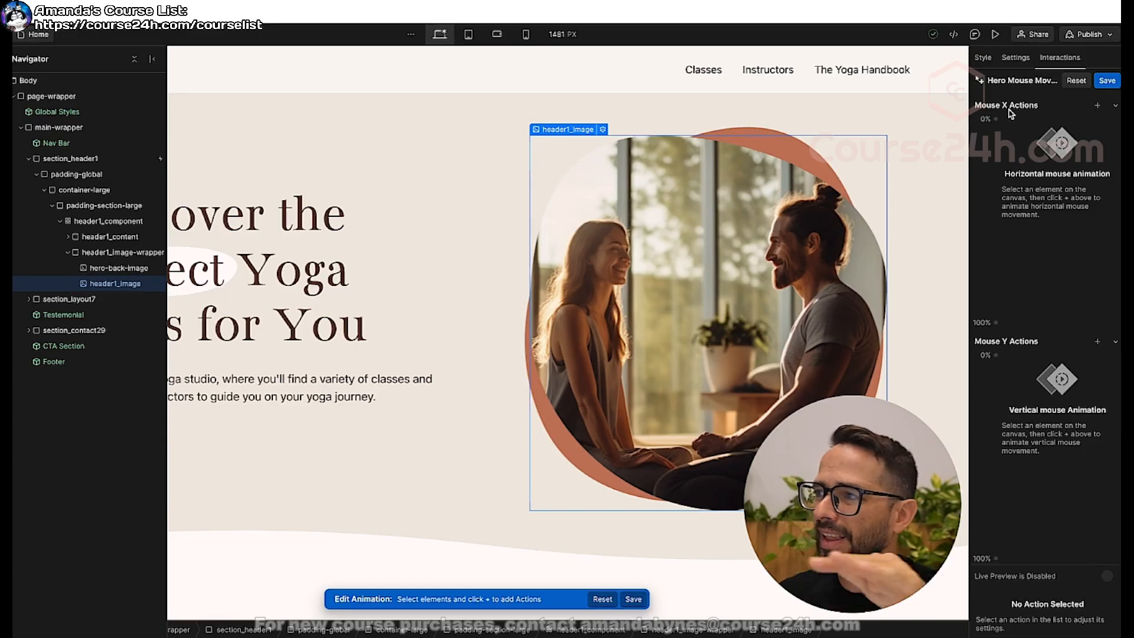
pyautogui.click(1098, 107)
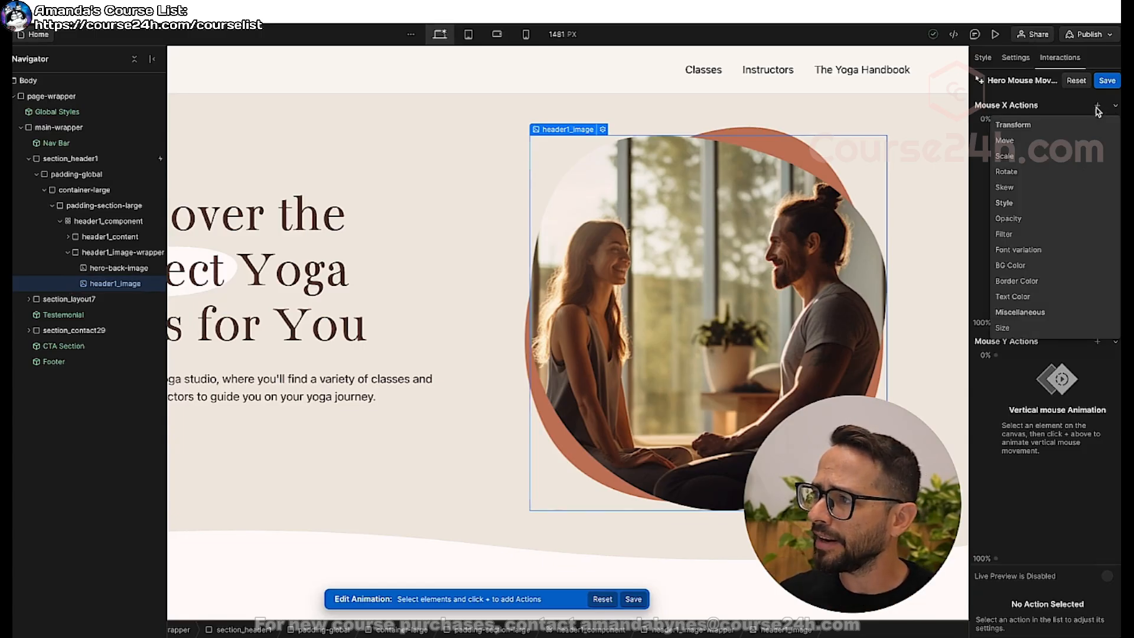
pyautogui.click(1014, 143)
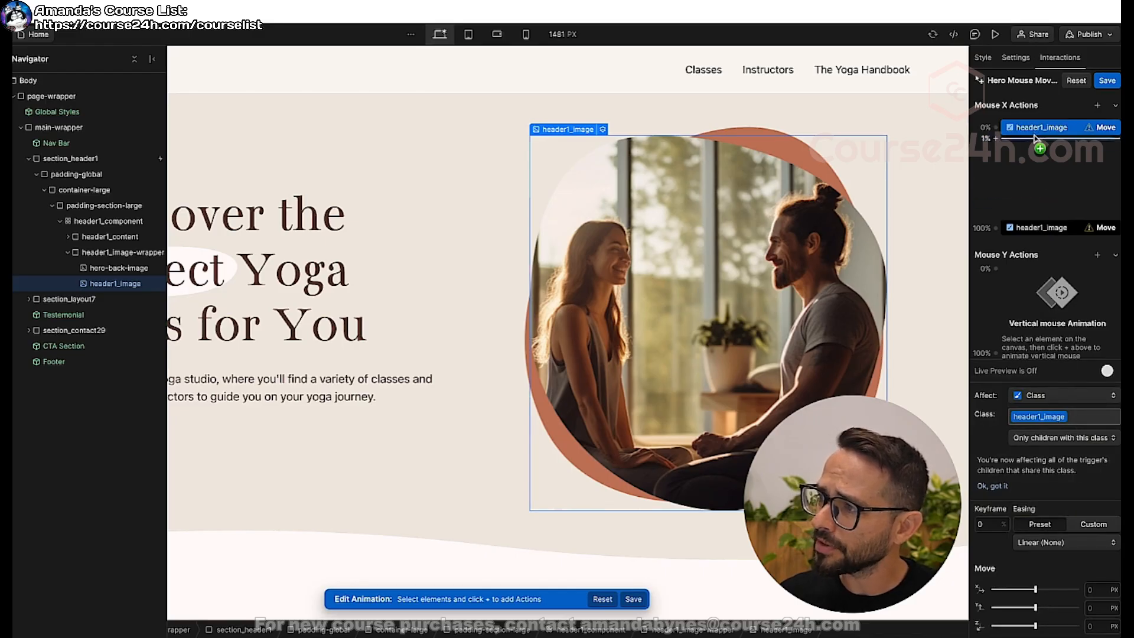
pyautogui.click(1032, 228)
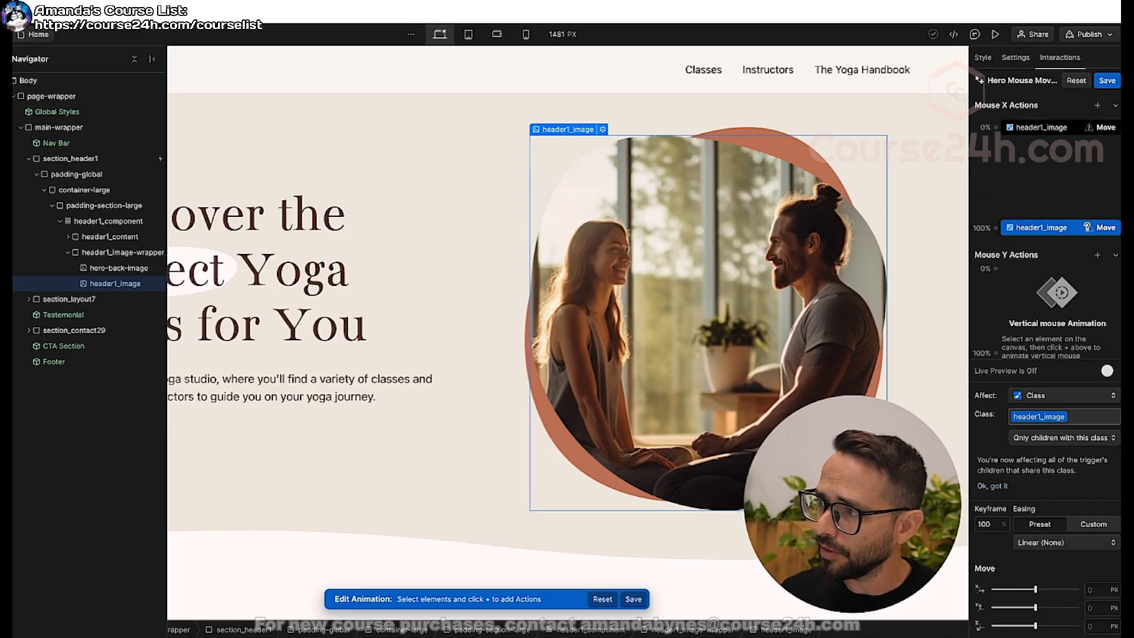
# Set header1_image's horizontal movement to -20 px at the 0% keyframe and 20 px at 100%, and turn on live preview.
pyautogui.click(1074, 131)
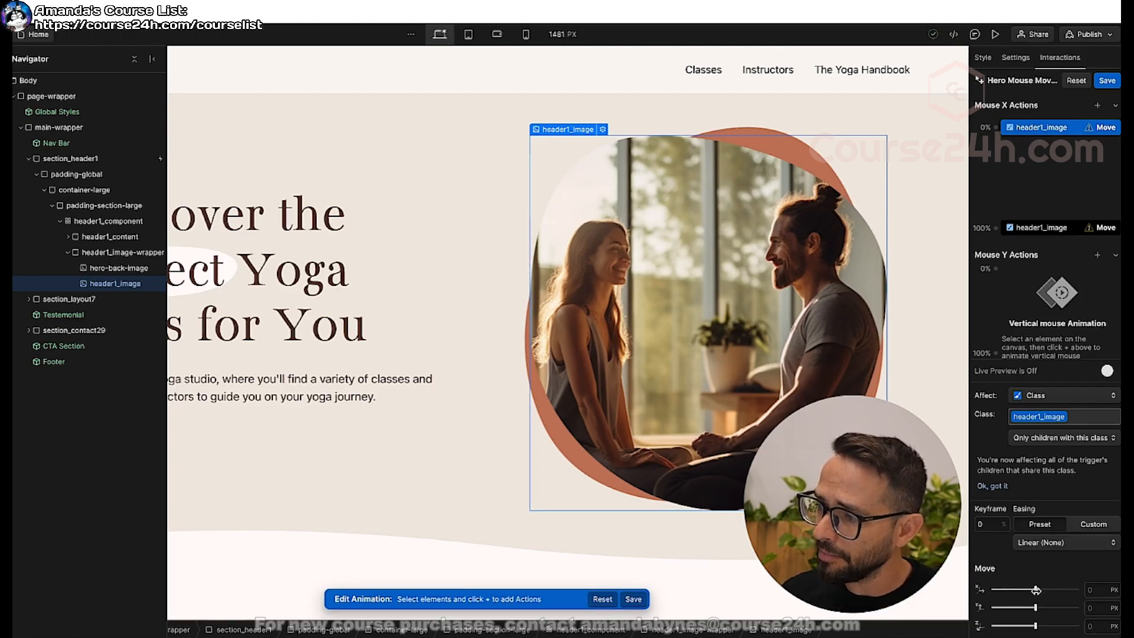
pyautogui.moveTo(1036, 590); pyautogui.dragTo(1034, 590)
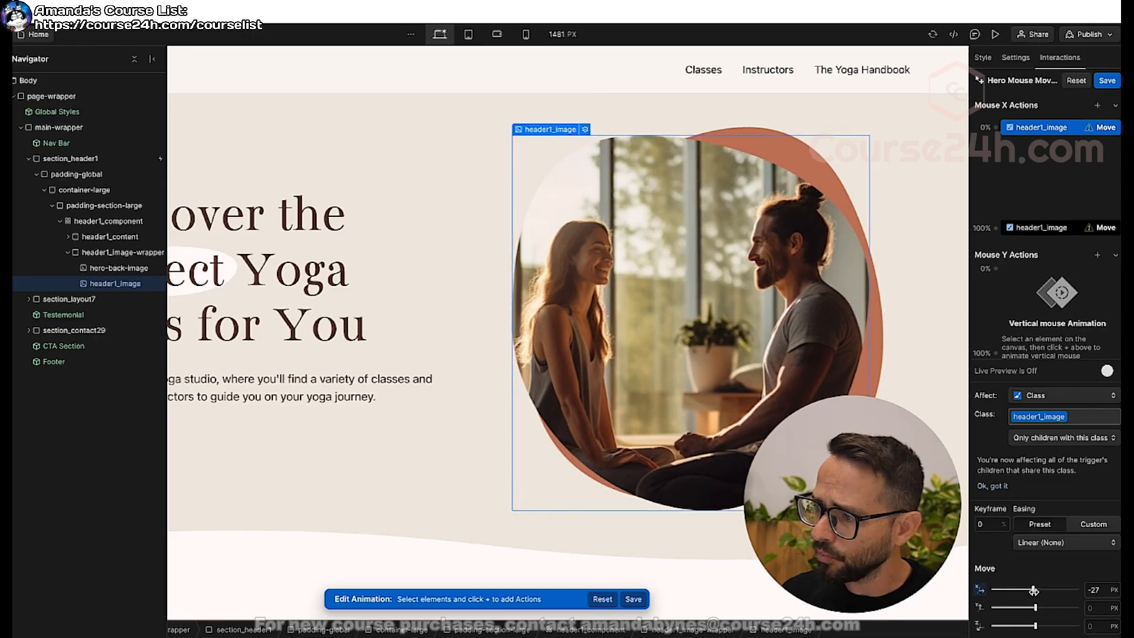
pyautogui.click(1103, 590)
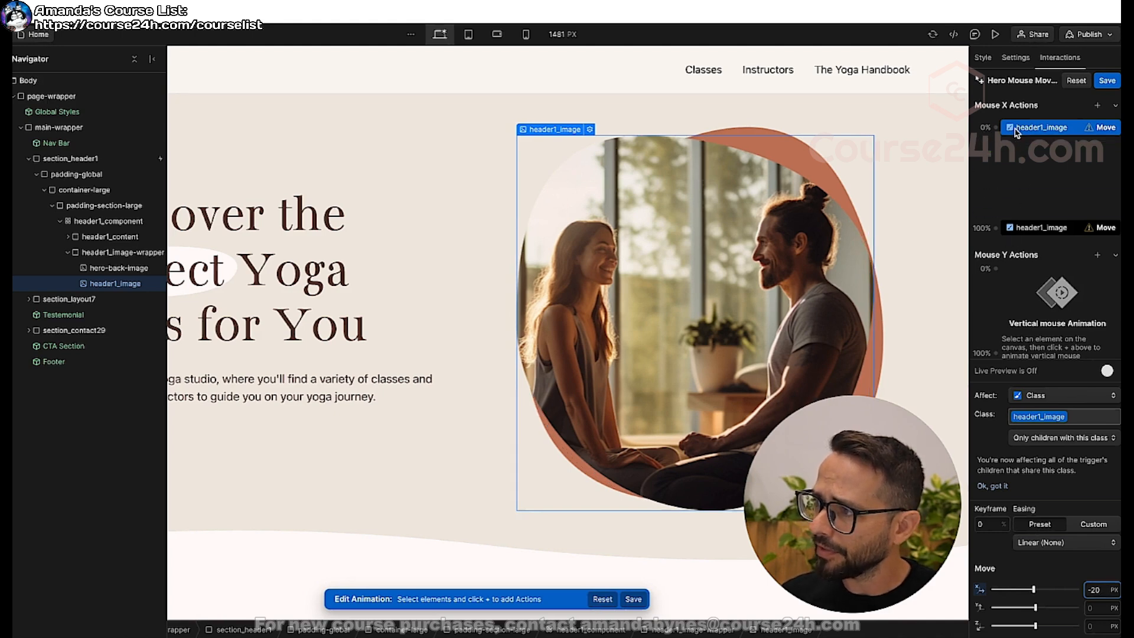
pyautogui.click(1031, 232)
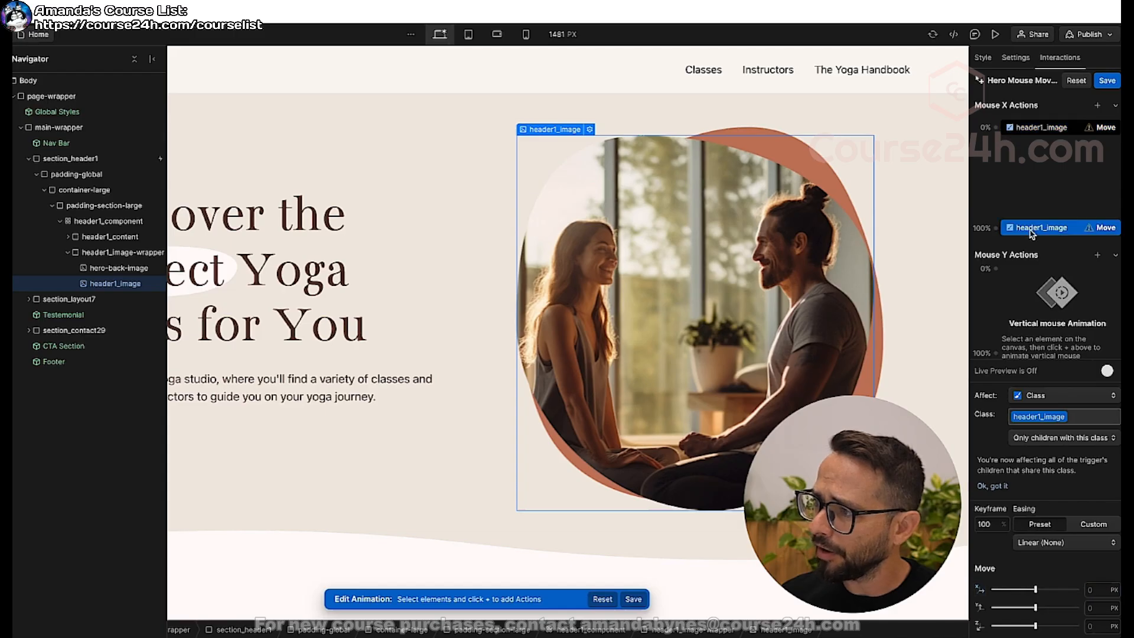
pyautogui.click(1099, 590)
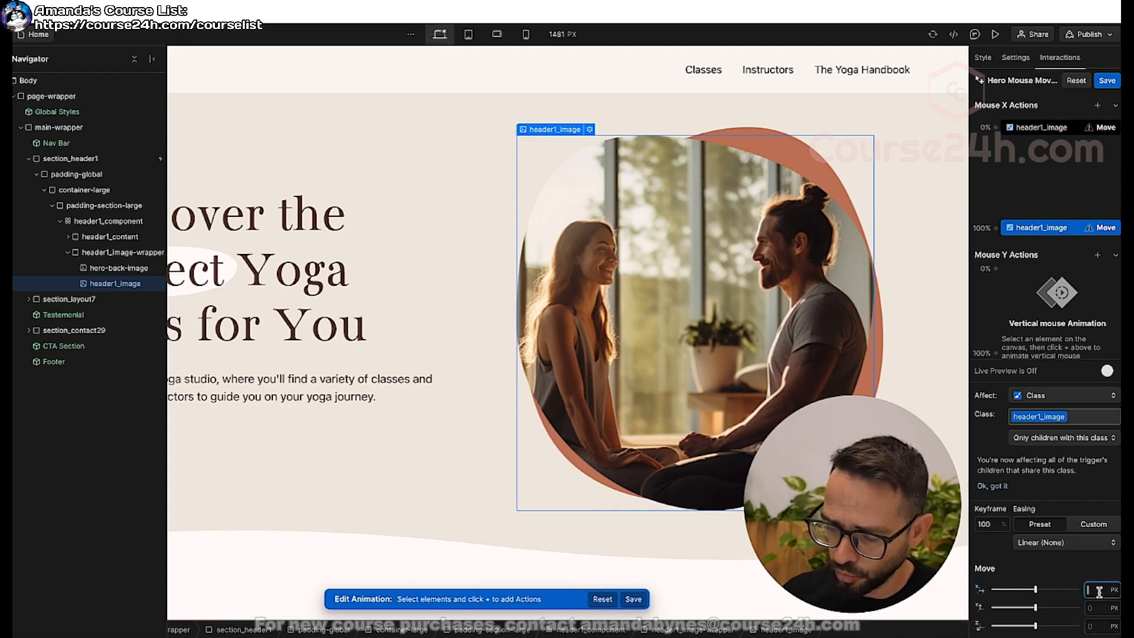
pyautogui.write('20')
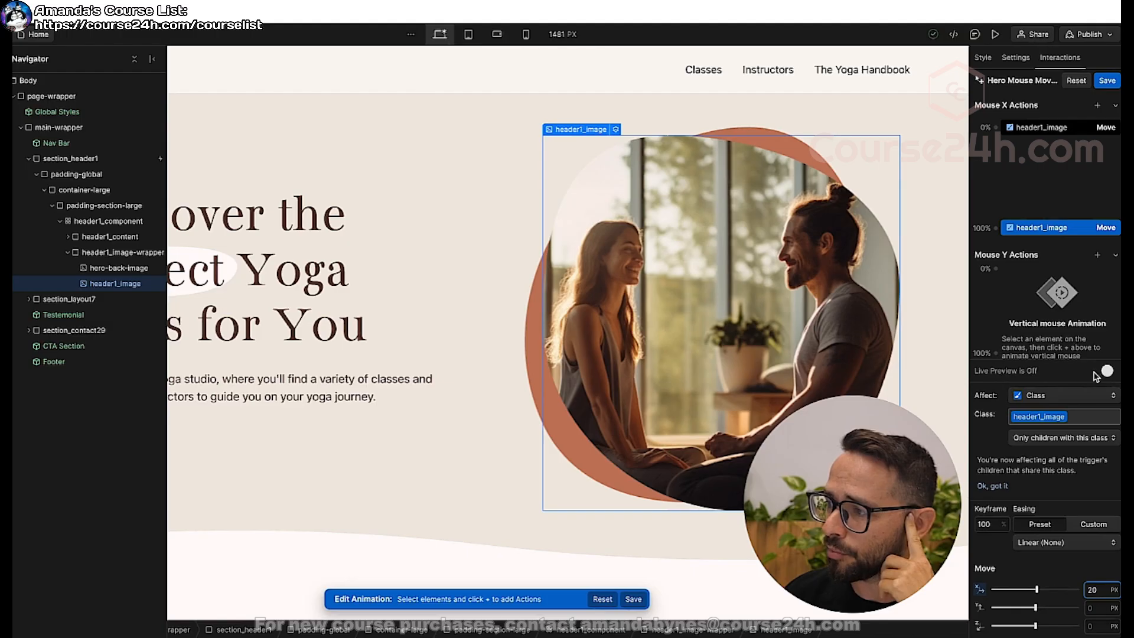
pyautogui.click(1100, 373)
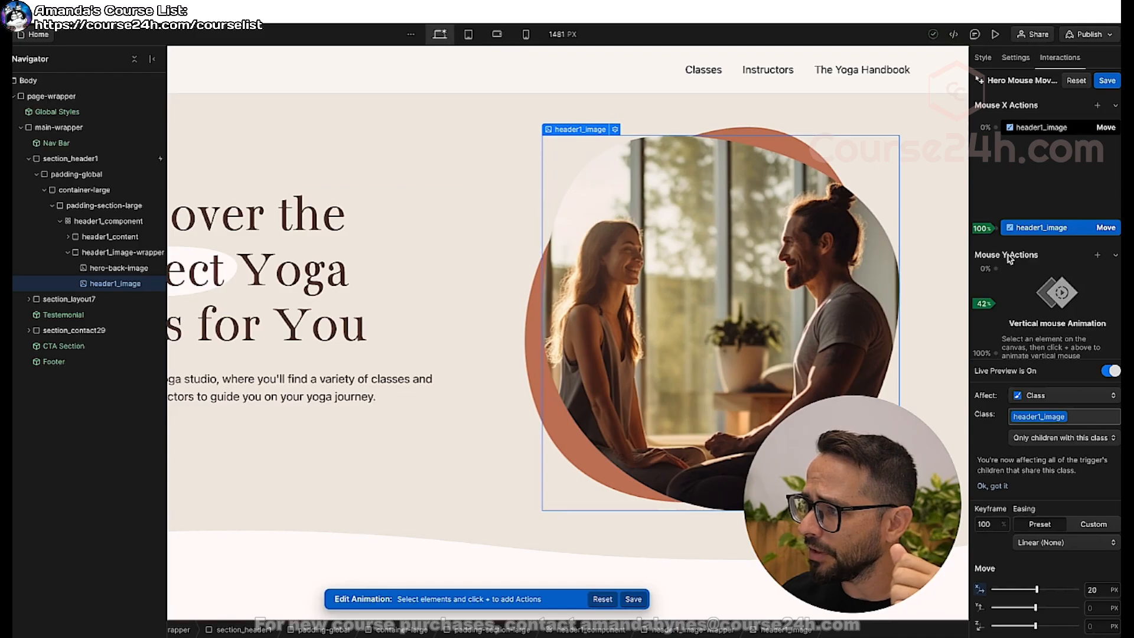
# Add a Move action for header1_image to the Mouse Y actions and set its 0% keyframe to -20 px vertically.
pyautogui.click(1097, 255)
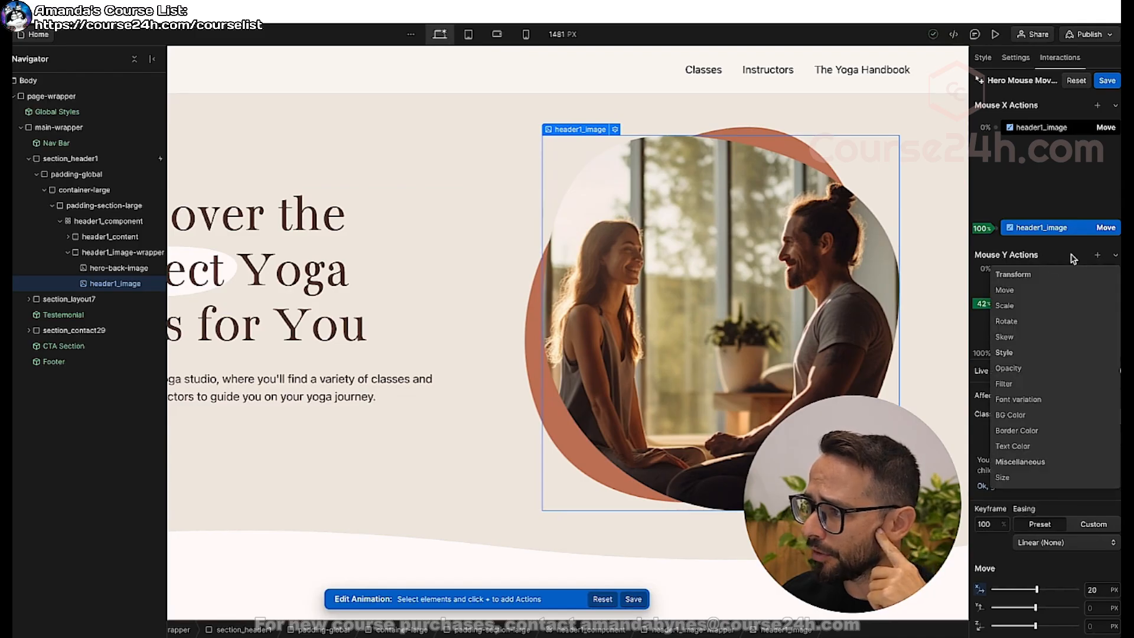
pyautogui.click(1004, 290)
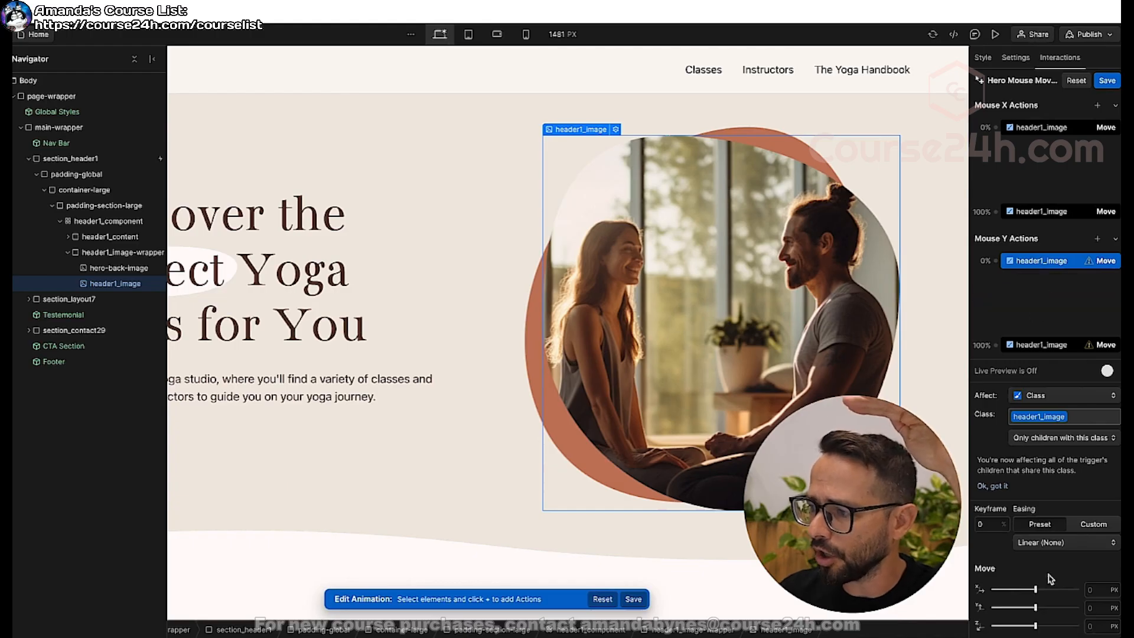
pyautogui.moveTo(1035, 608); pyautogui.dragTo(1033, 608)
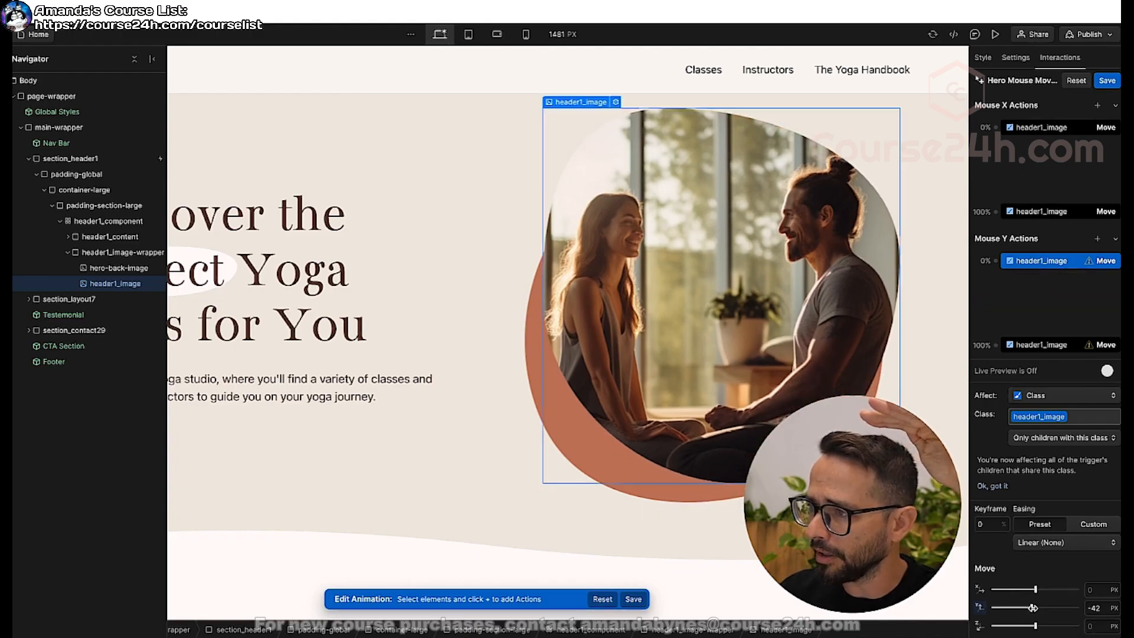
pyautogui.click(1095, 608)
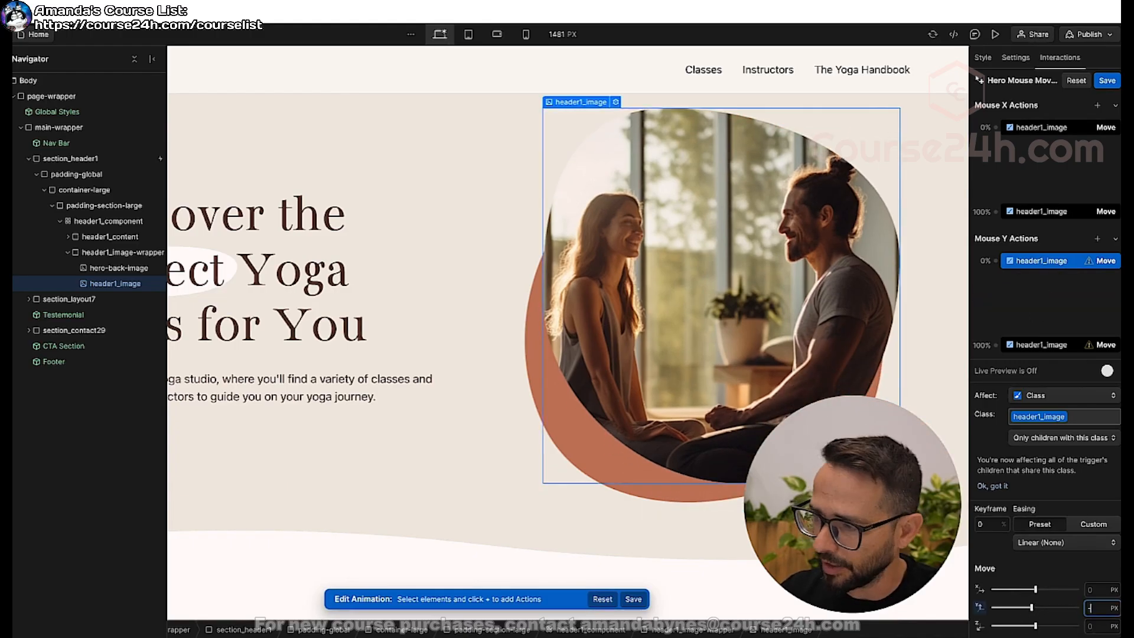
pyautogui.write('-20')
pyautogui.press('Return')
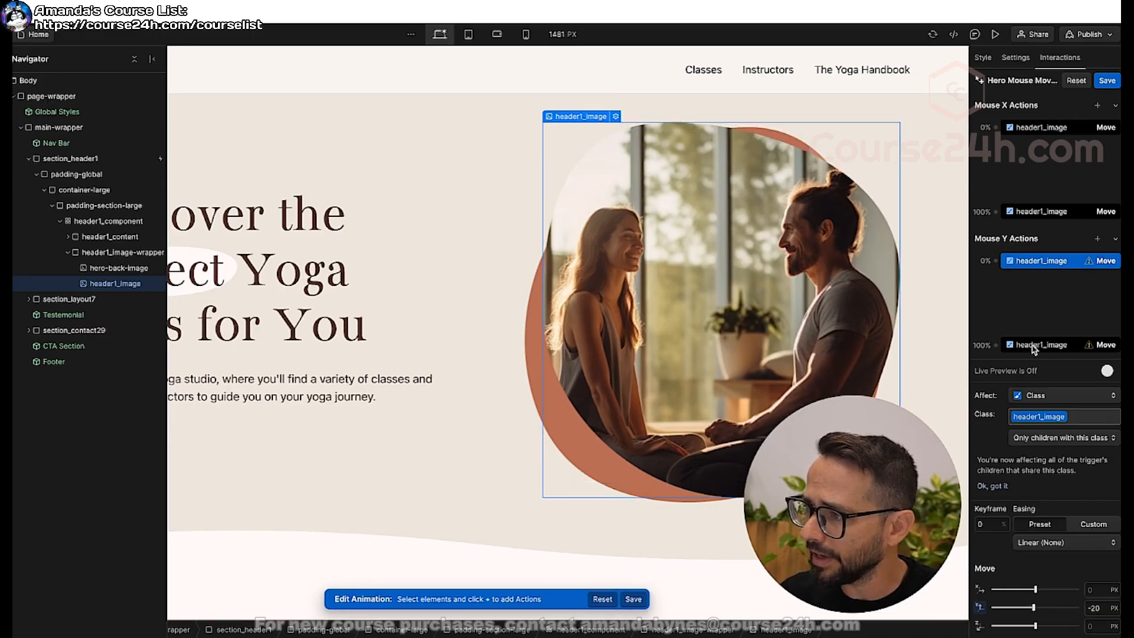
# Set the 100% Mouse Y keyframe to 20 px vertically and test the movement with live preview.
pyautogui.click(1035, 347)
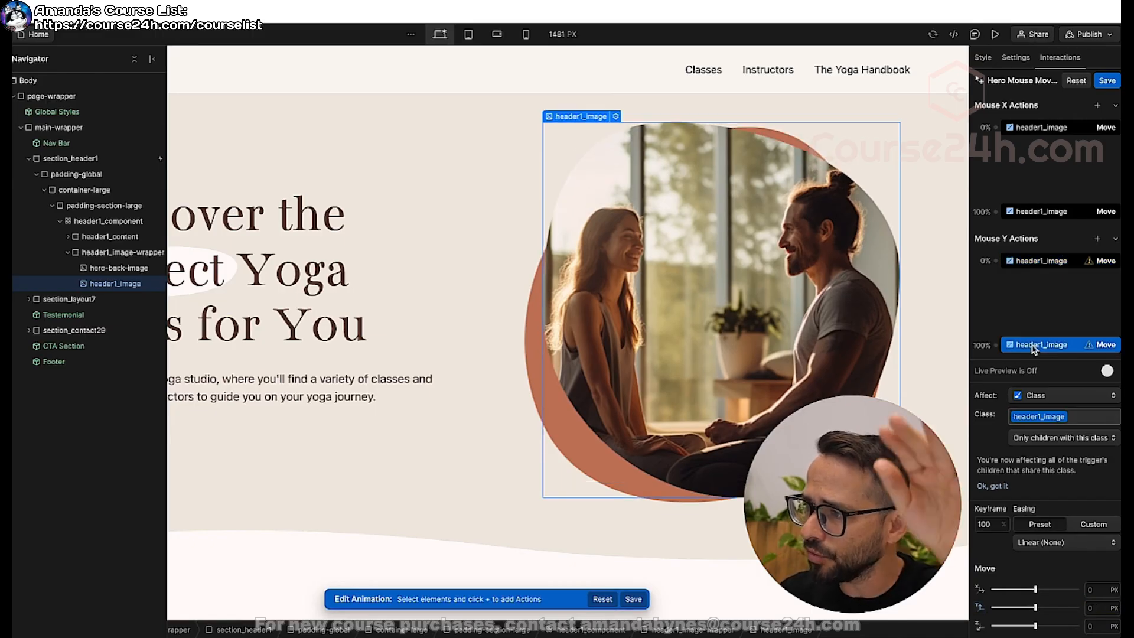
pyautogui.click(1093, 608)
pyautogui.write('20')
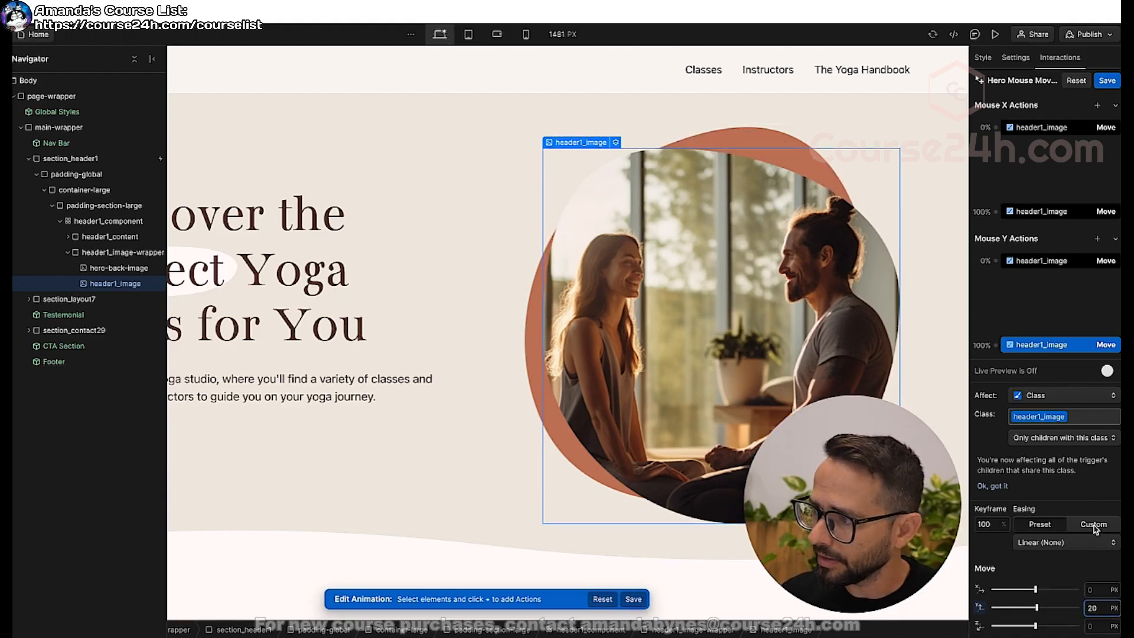
pyautogui.click(1107, 372)
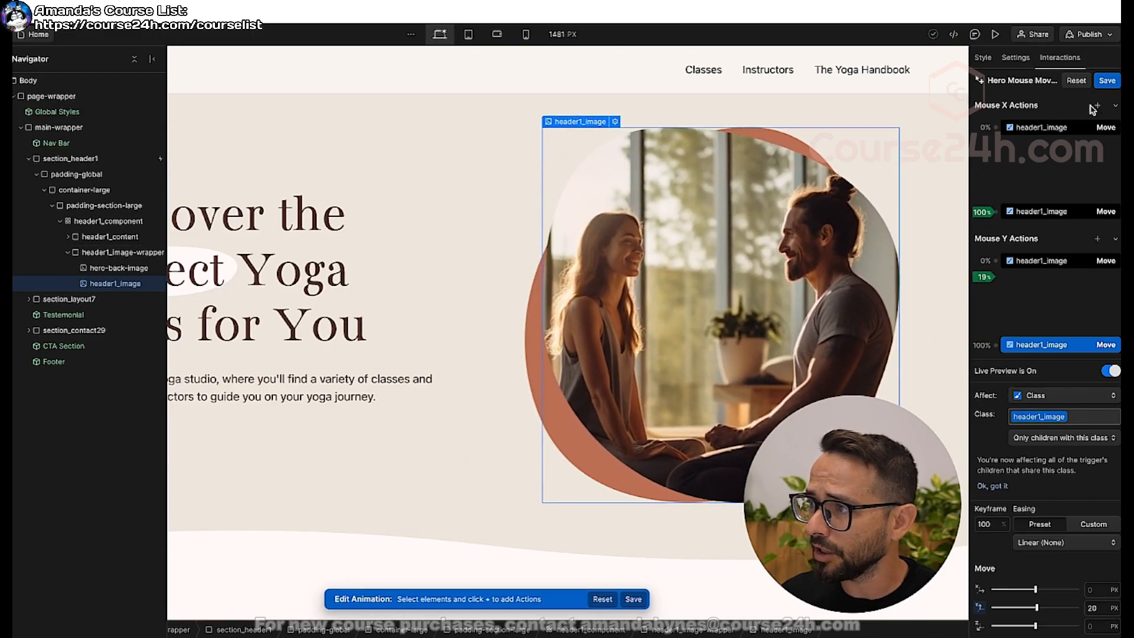
# Save the Hero Mouse Movement animation, close the trigger settings, and preview the hero on the page.
pyautogui.click(1107, 81)
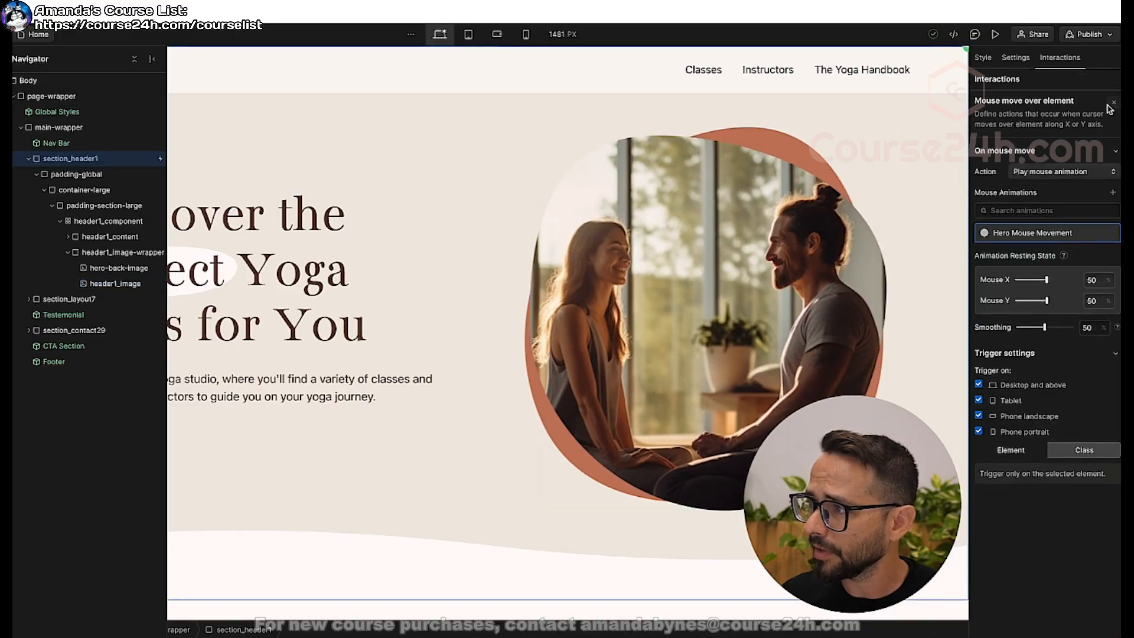
pyautogui.click(1114, 102)
pyautogui.click(998, 36)
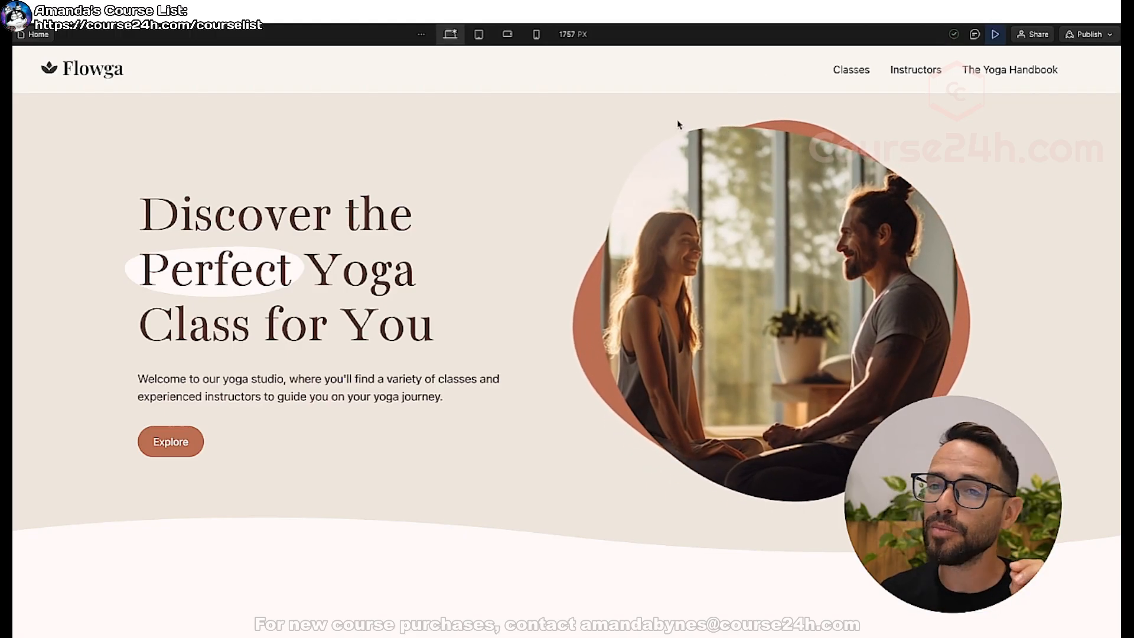
pyautogui.click(995, 35)
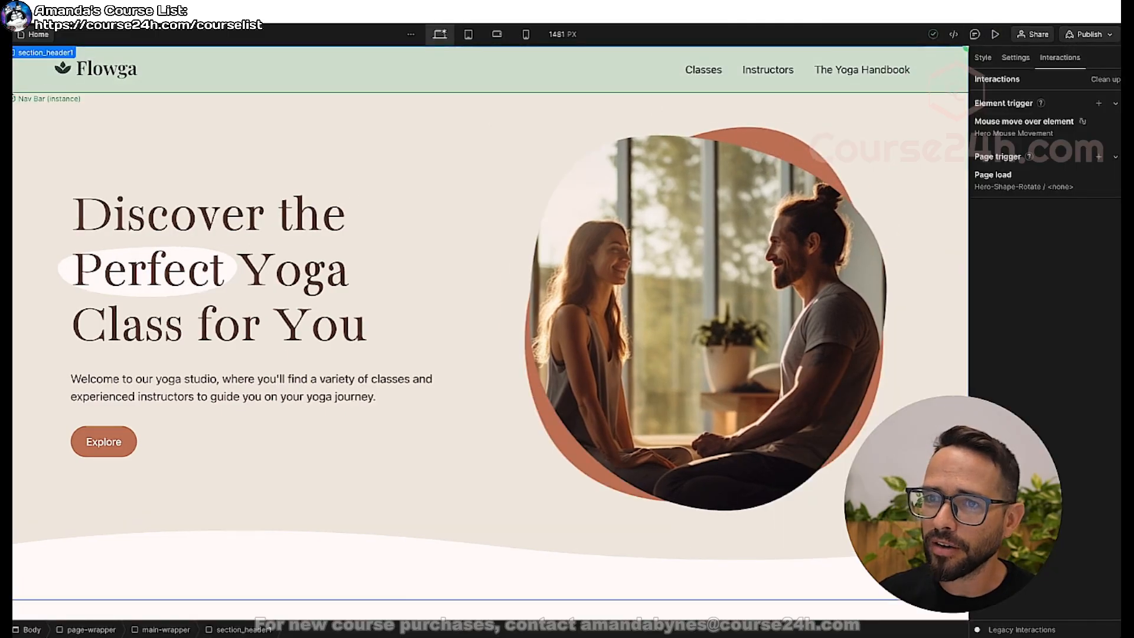
# Move the Nav Bar into section_header1 above padding-global and preview the mouse movement over the navigation area.
pyautogui.press('z')
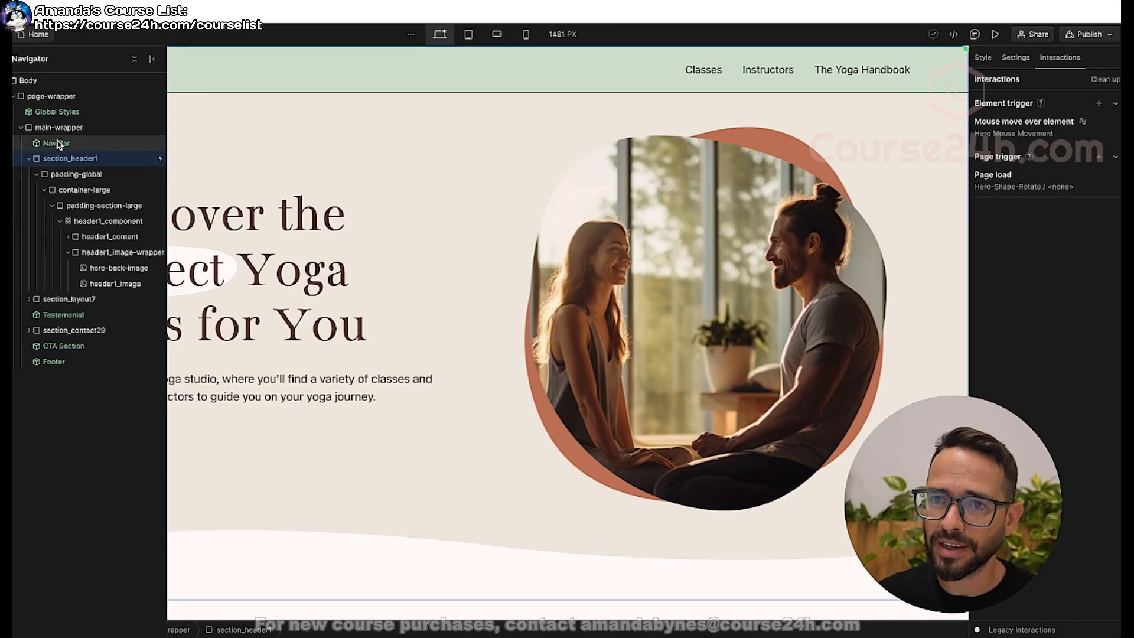
pyautogui.moveTo(57, 144); pyautogui.dragTo(52, 157)
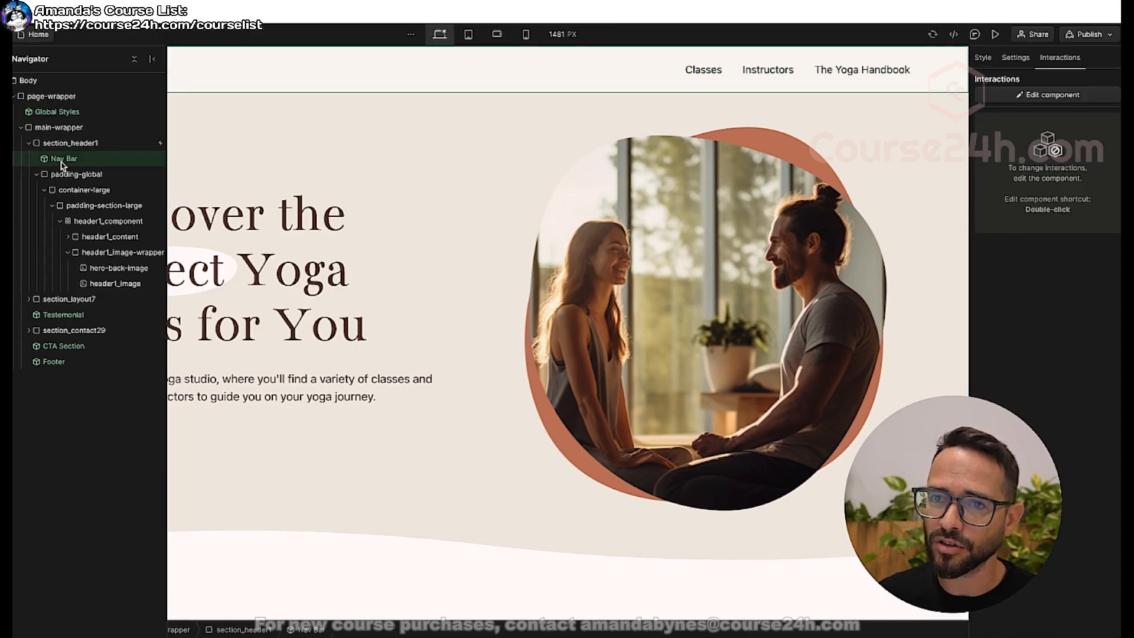
pyautogui.click(29, 143)
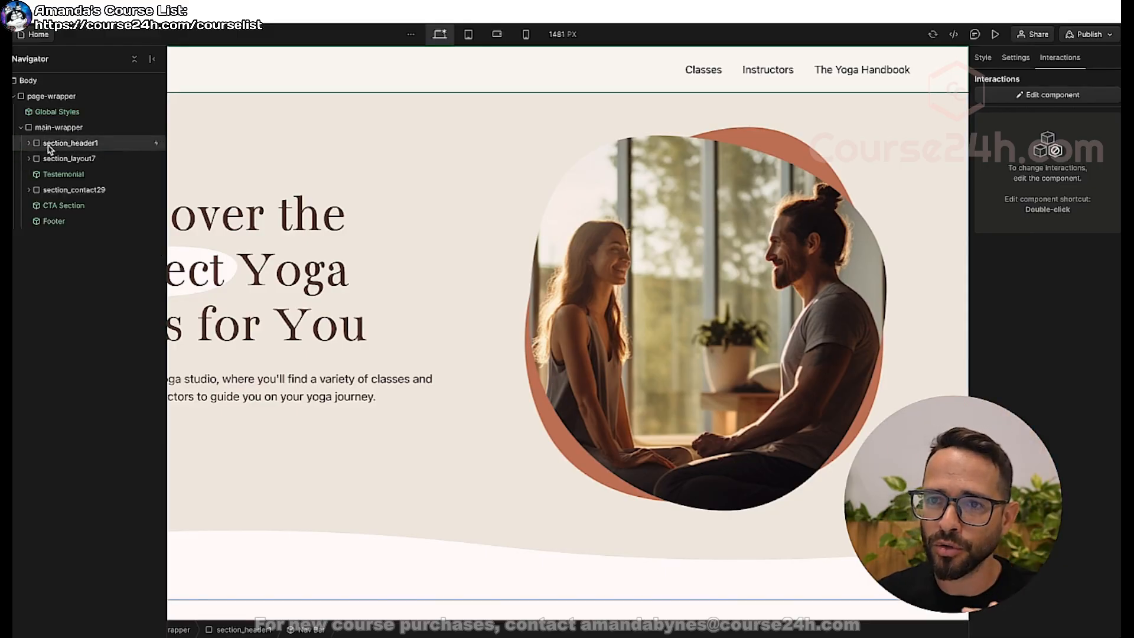
pyautogui.click(53, 147)
pyautogui.click(29, 143)
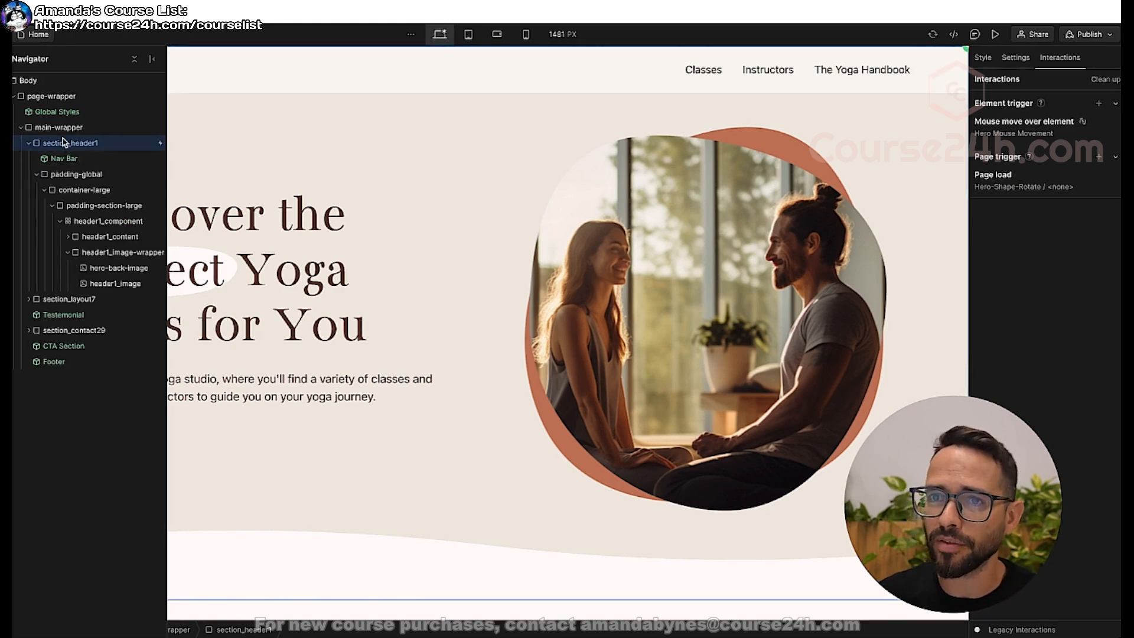
pyautogui.click(995, 37)
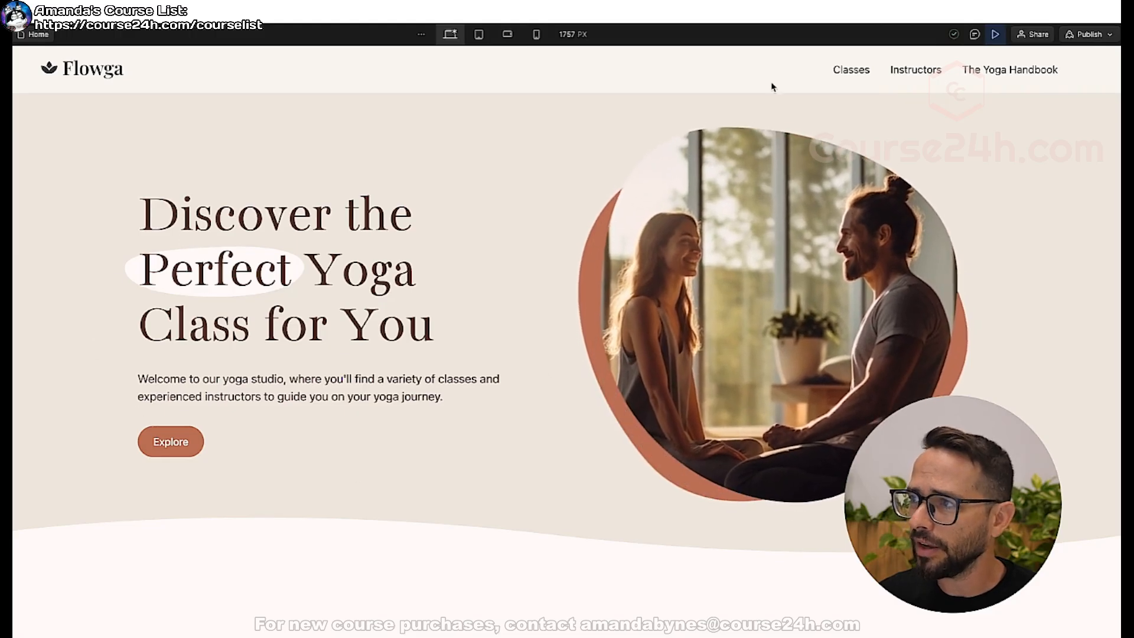
pyautogui.click(996, 35)
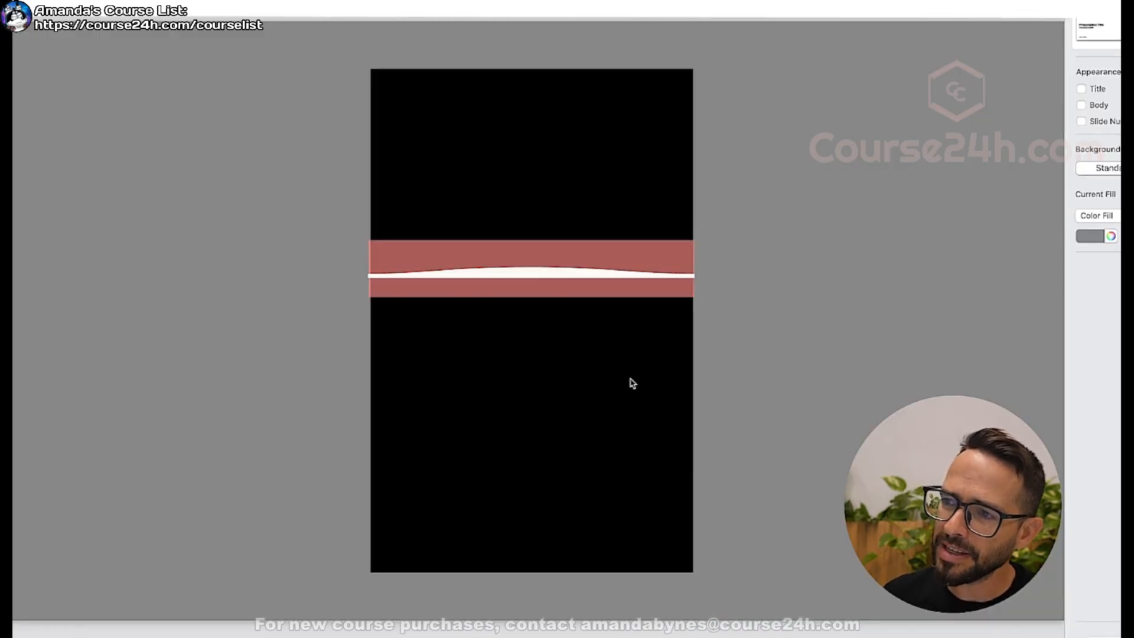
# Widen the red band to about twice the black page's width, extending it beyond the page's right edge.
pyautogui.click(509, 279)
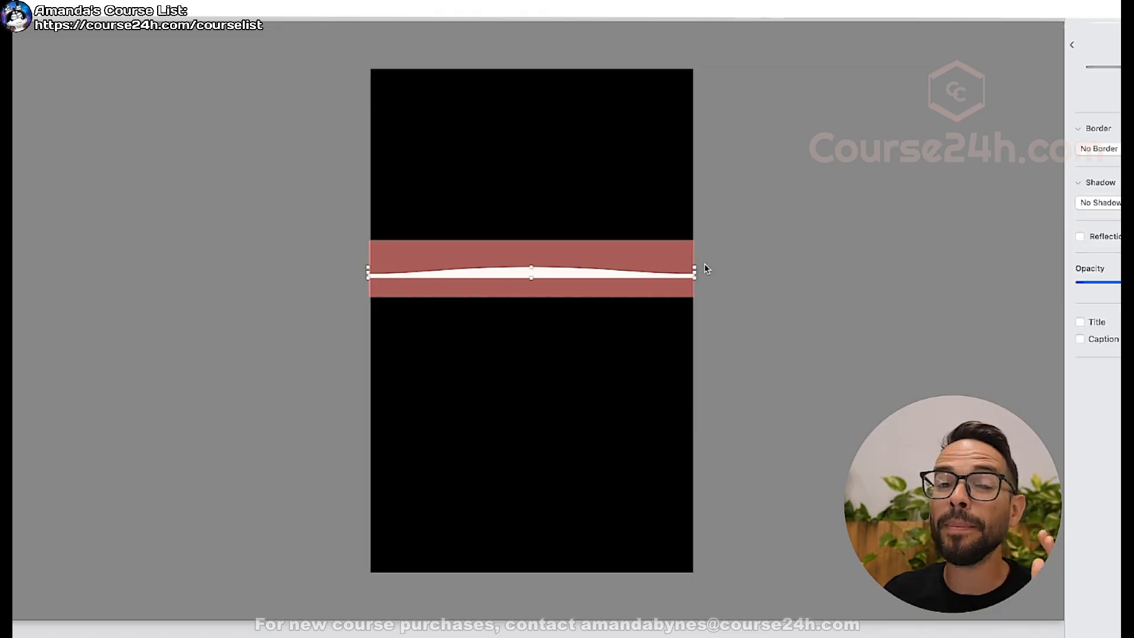
pyautogui.press('super+Tab')
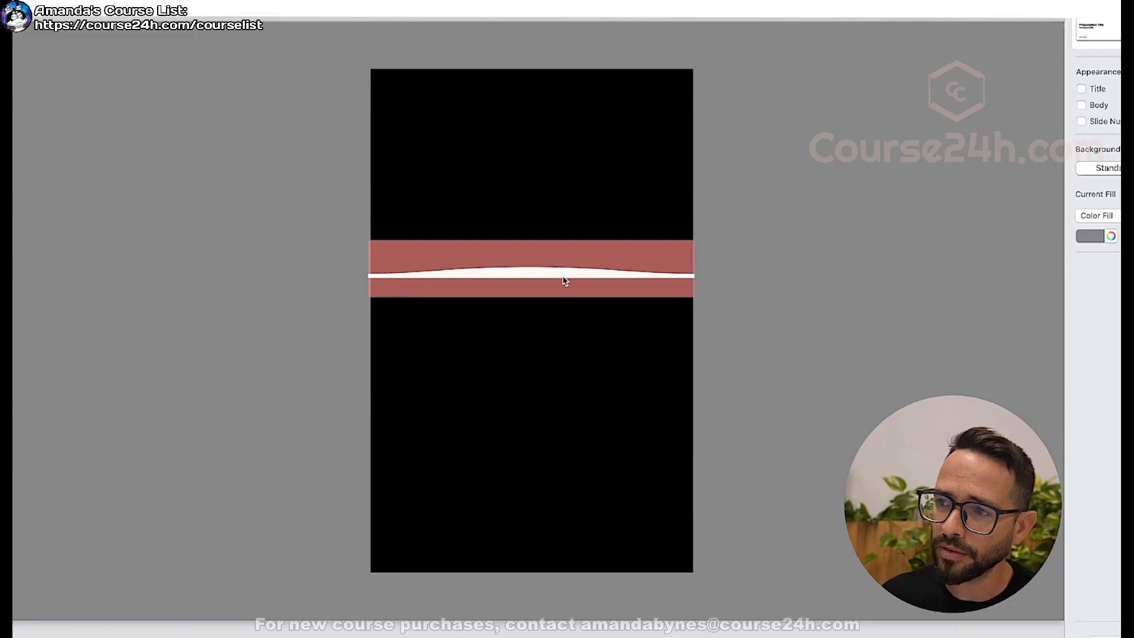
pyautogui.click(554, 277)
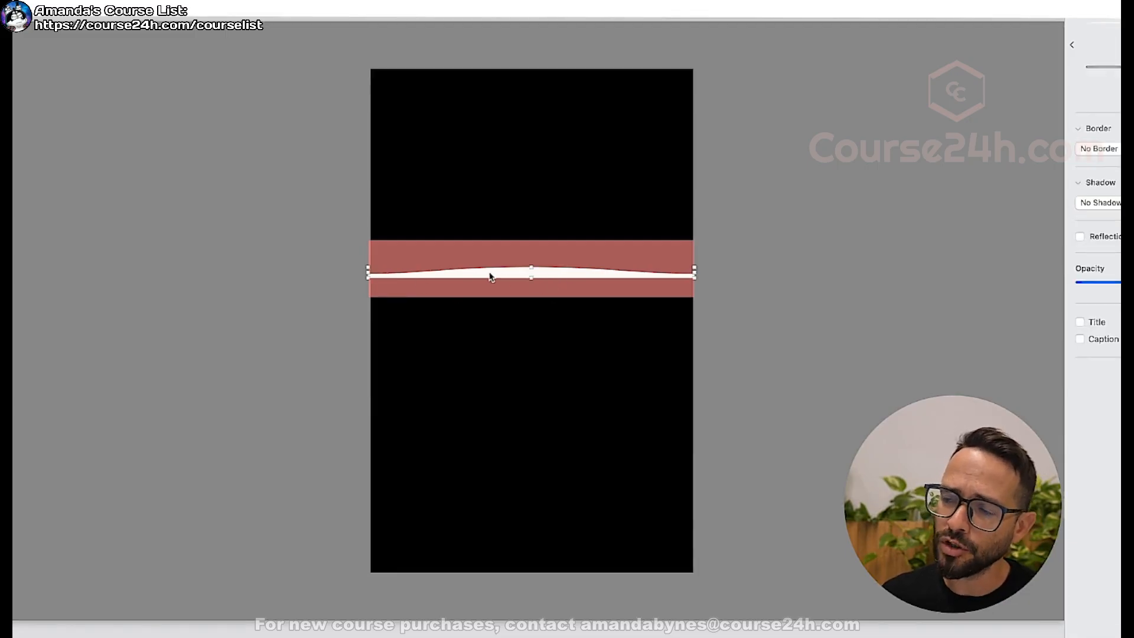
pyautogui.click(548, 260)
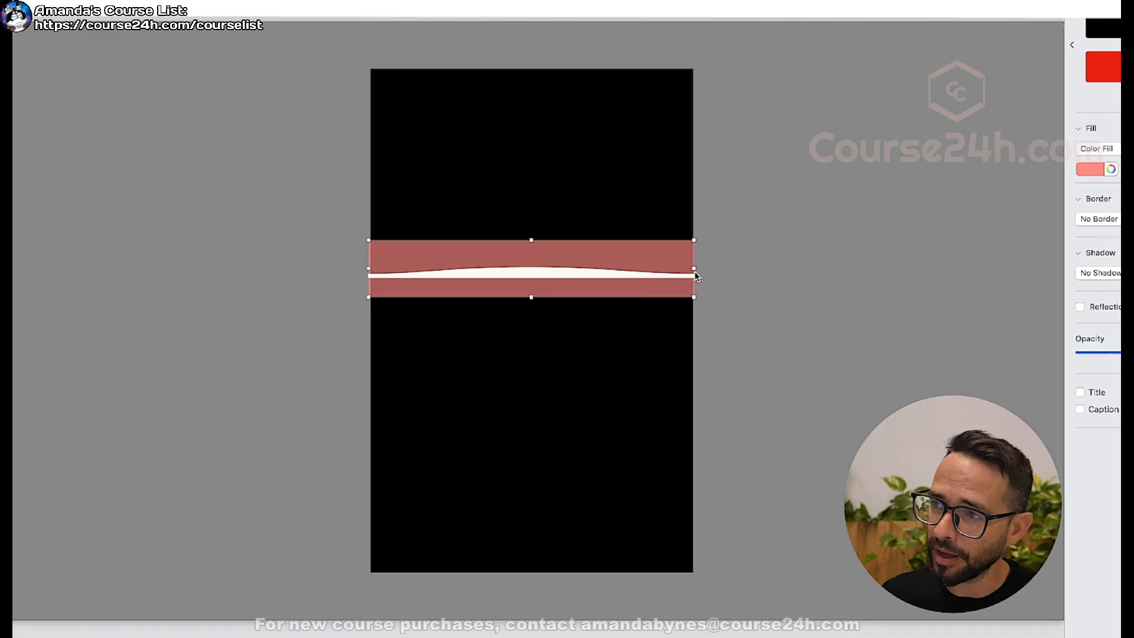
pyautogui.moveTo(693, 269); pyautogui.dragTo(1047, 268)
# Duplicate the white wave end to end with the original and shorten the red band to finish with the second wave.
pyautogui.click(541, 276)
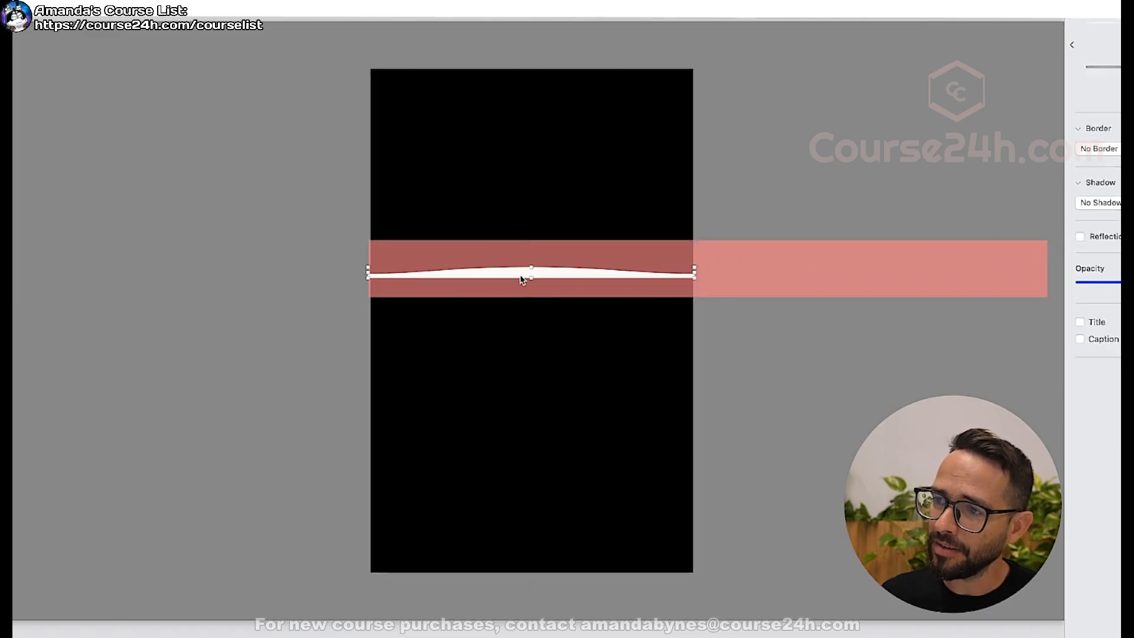
pyautogui.keyDown('shift'); pyautogui.click(486, 273); pyautogui.keyUp('shift')
pyautogui.click(529, 276)
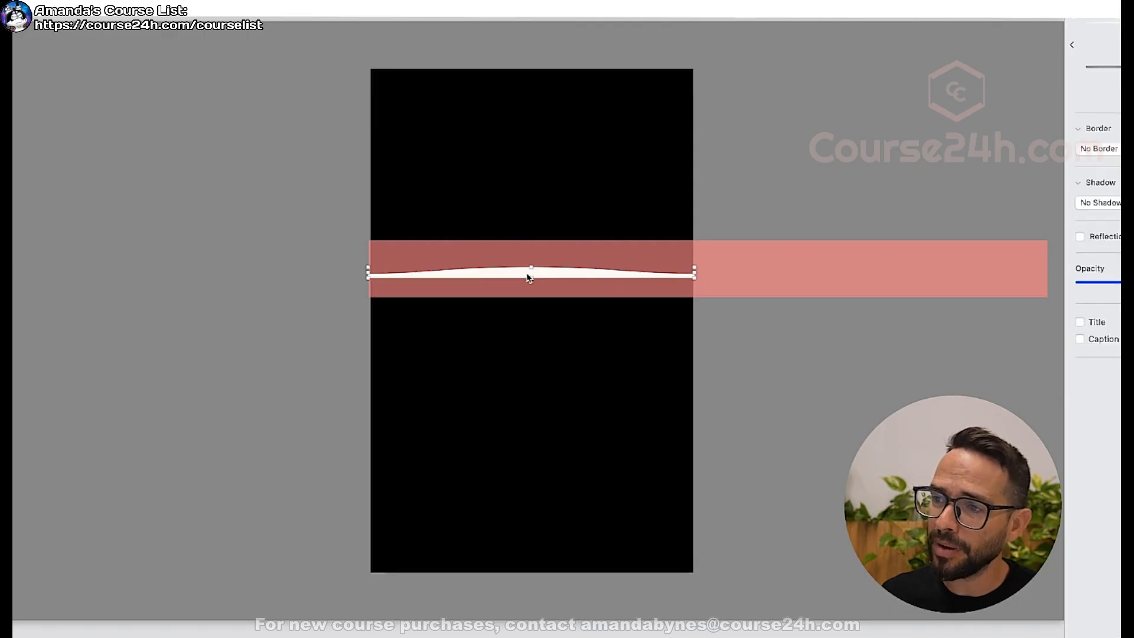
pyautogui.moveTo(506, 278); pyautogui.dragTo(844, 279)
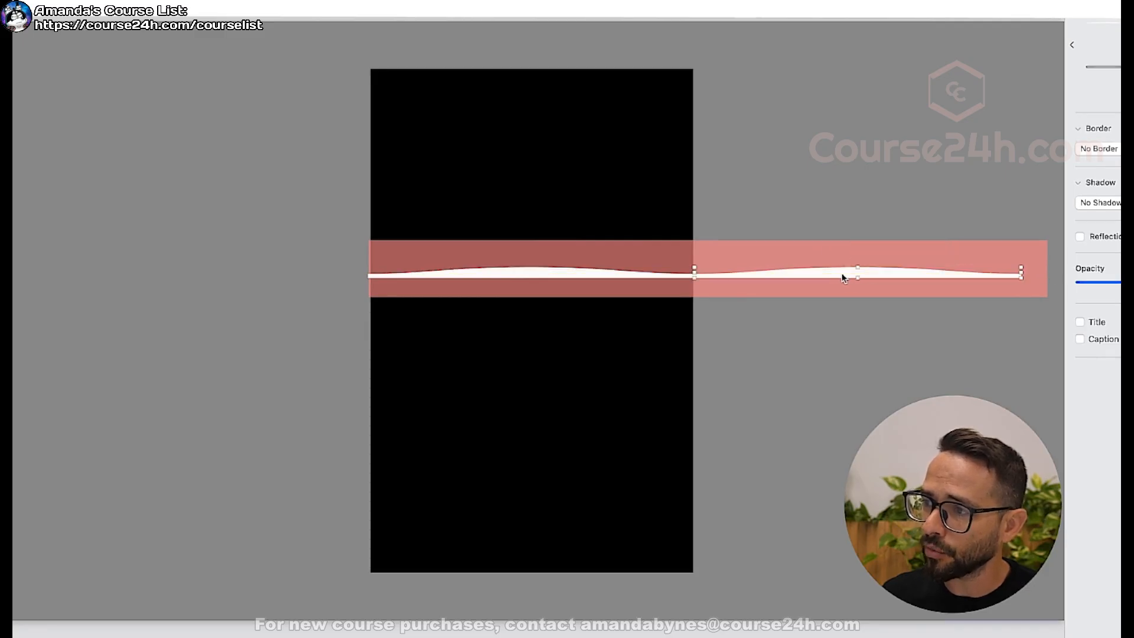
pyautogui.click(911, 253)
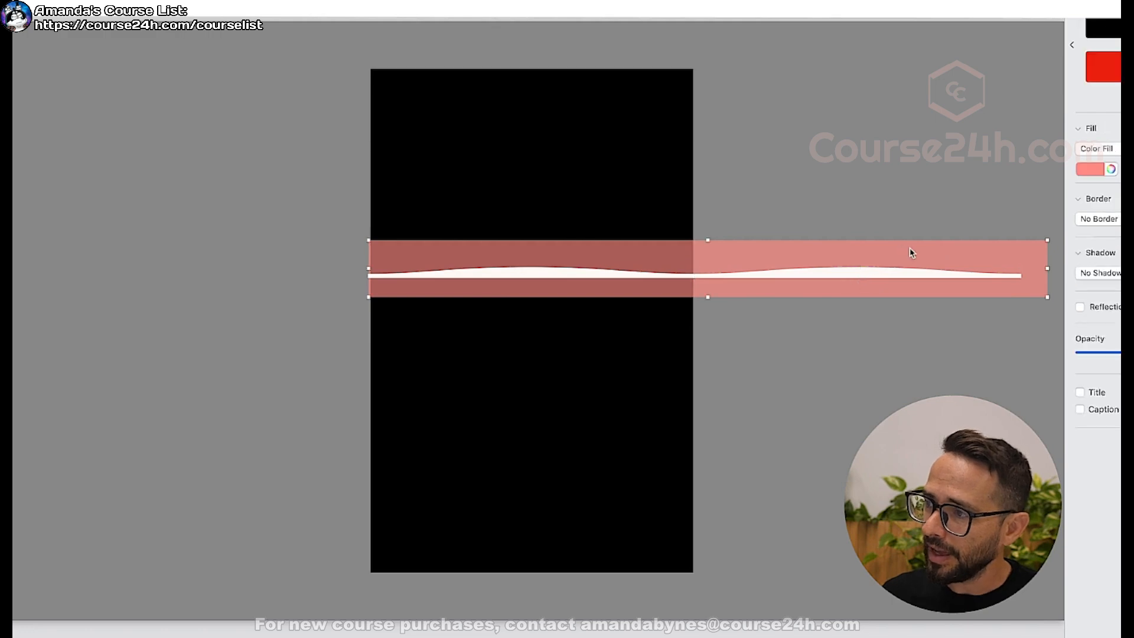
pyautogui.moveTo(1048, 269); pyautogui.dragTo(1027, 277)
# Slide the red band and both waves together one page width to the left, and return them to the starting position.
pyautogui.moveTo(986, 194); pyautogui.dragTo(792, 319)
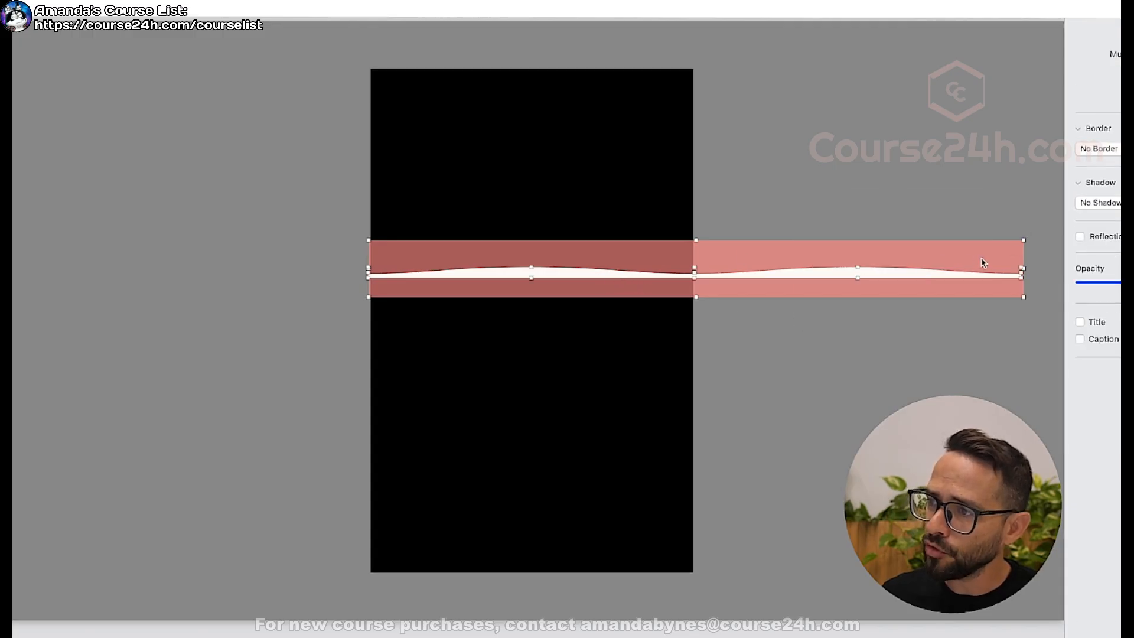
pyautogui.keyDown('shift'); pyautogui.click(960, 262); pyautogui.keyUp('shift')
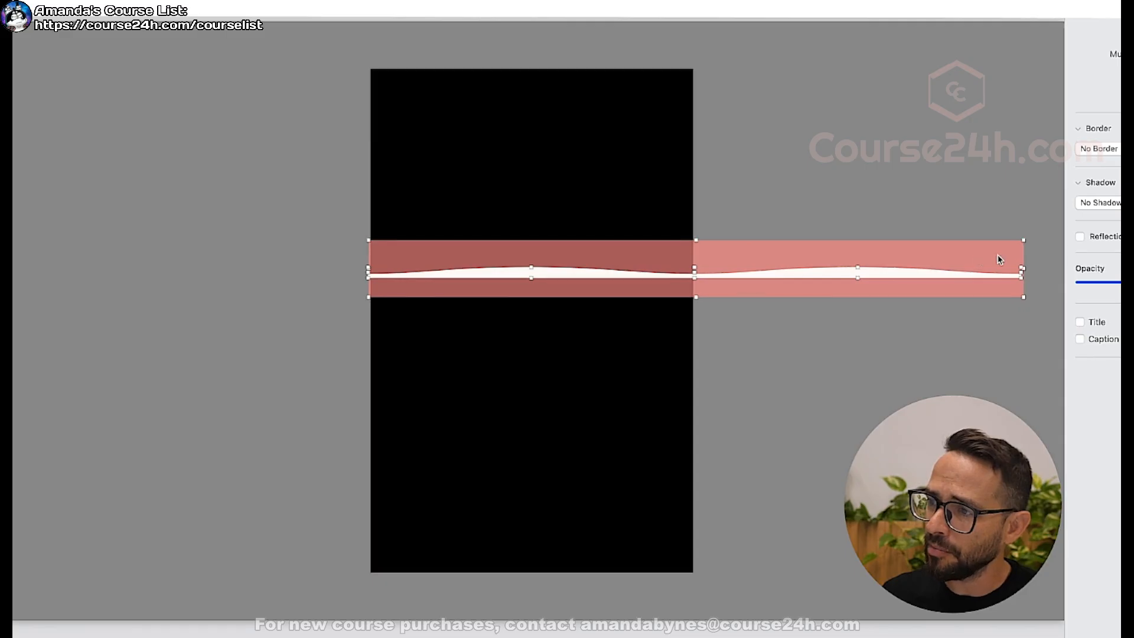
pyautogui.moveTo(1000, 258); pyautogui.dragTo(672, 263)
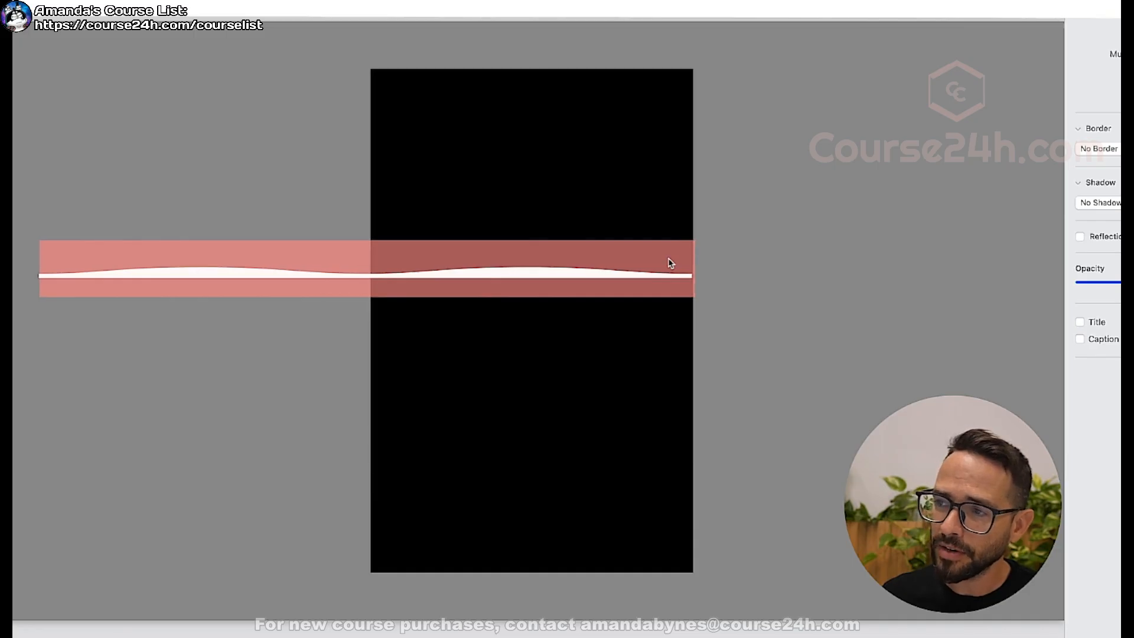
pyautogui.moveTo(672, 263); pyautogui.dragTo(1003, 256)
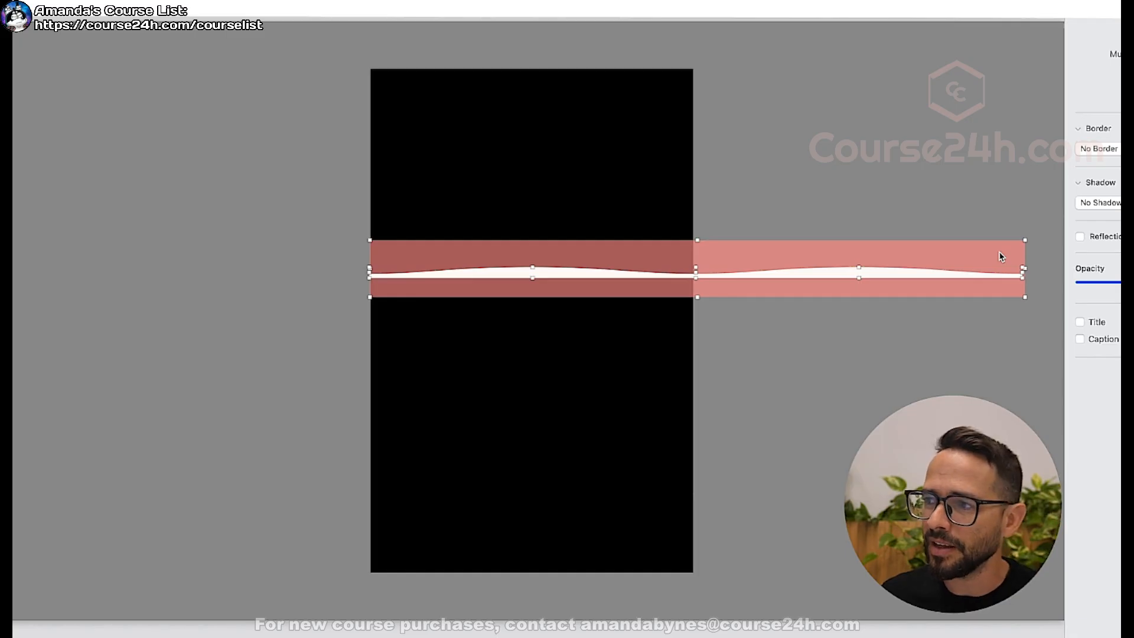
pyautogui.keyDown('shift'); pyautogui.click(982, 254); pyautogui.keyUp('shift')
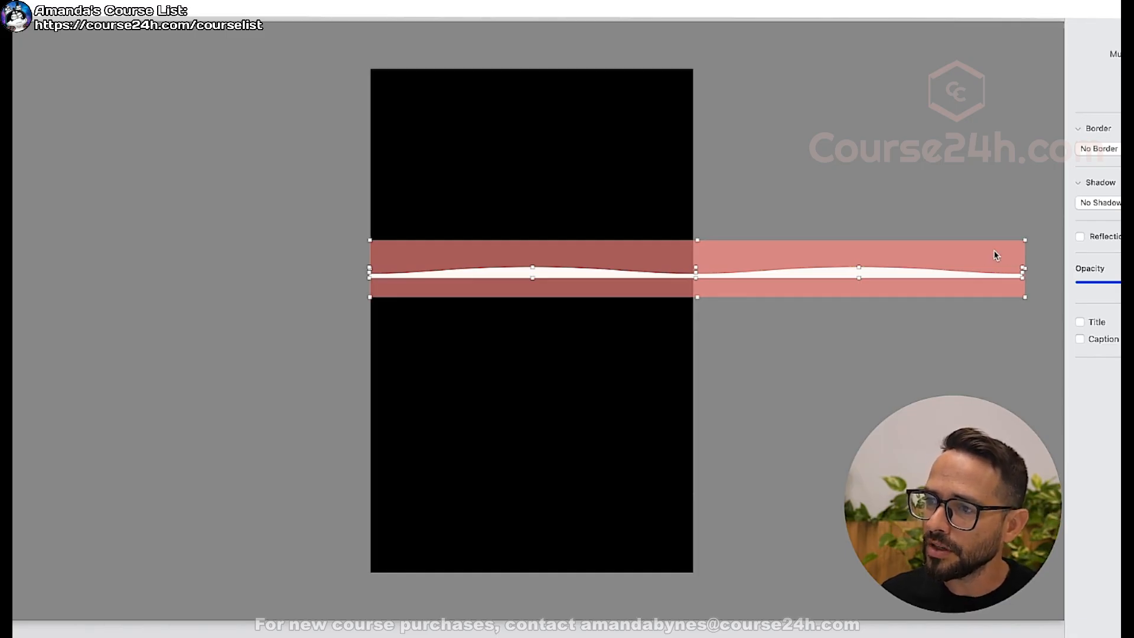
pyautogui.moveTo(988, 254)
pyautogui.mouseDown()
pyautogui.moveTo(654, 253)
pyautogui.moveTo(1049, 253)
pyautogui.moveTo(639, 246)
pyautogui.moveTo(1003, 256)
pyautogui.moveTo(987, 256)
pyautogui.mouseUp()
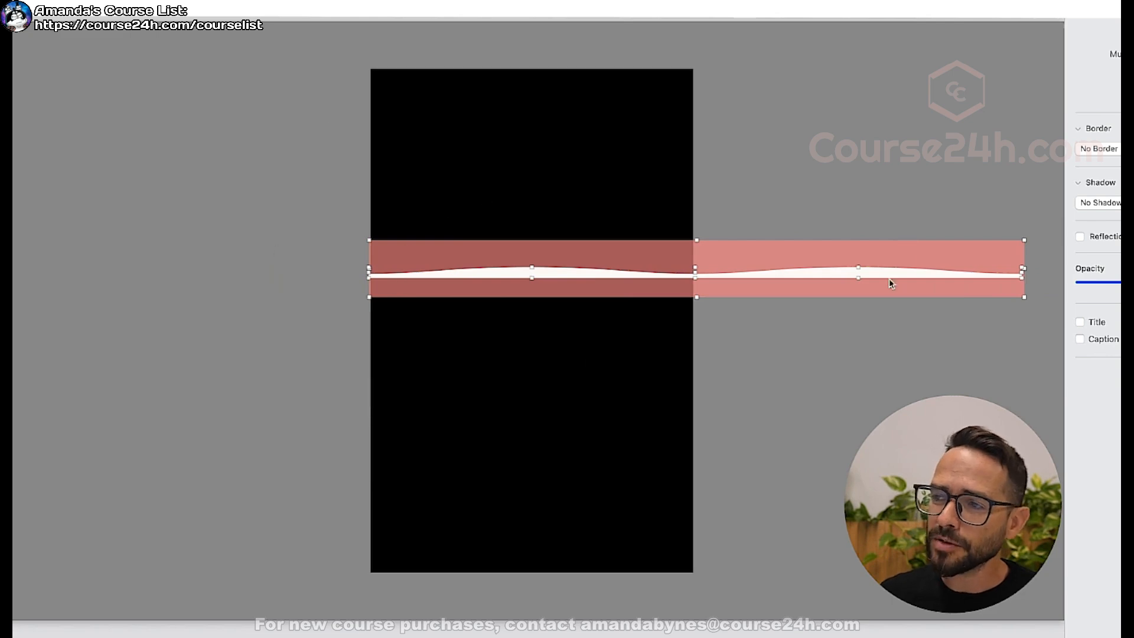
pyautogui.click(286, 315)
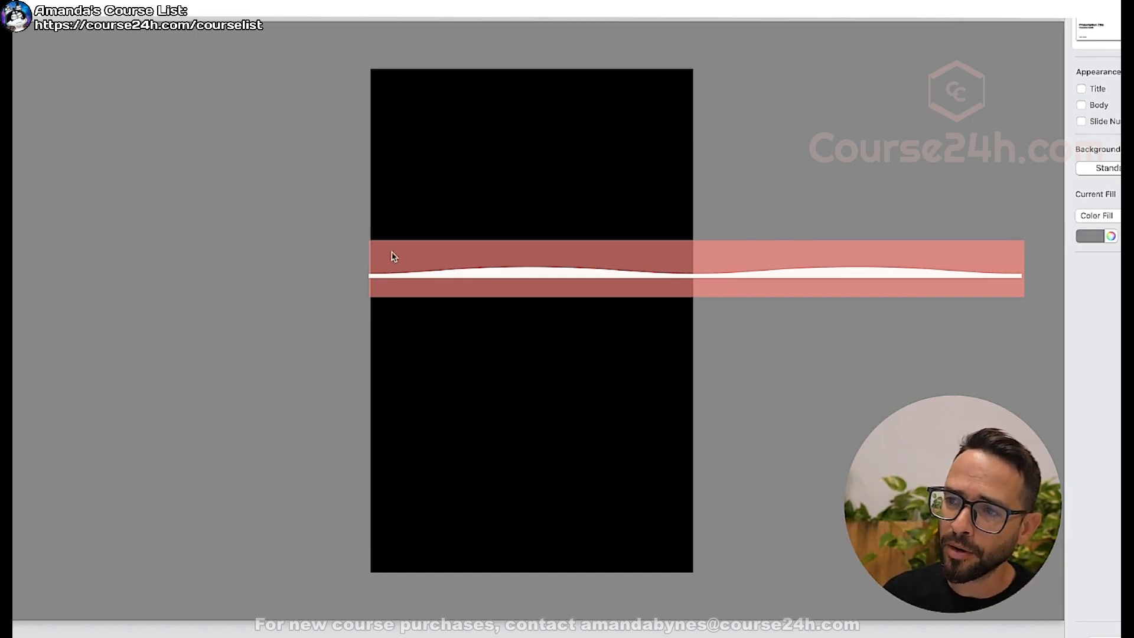
pyautogui.moveTo(328, 224); pyautogui.dragTo(912, 346)
pyautogui.click(886, 373)
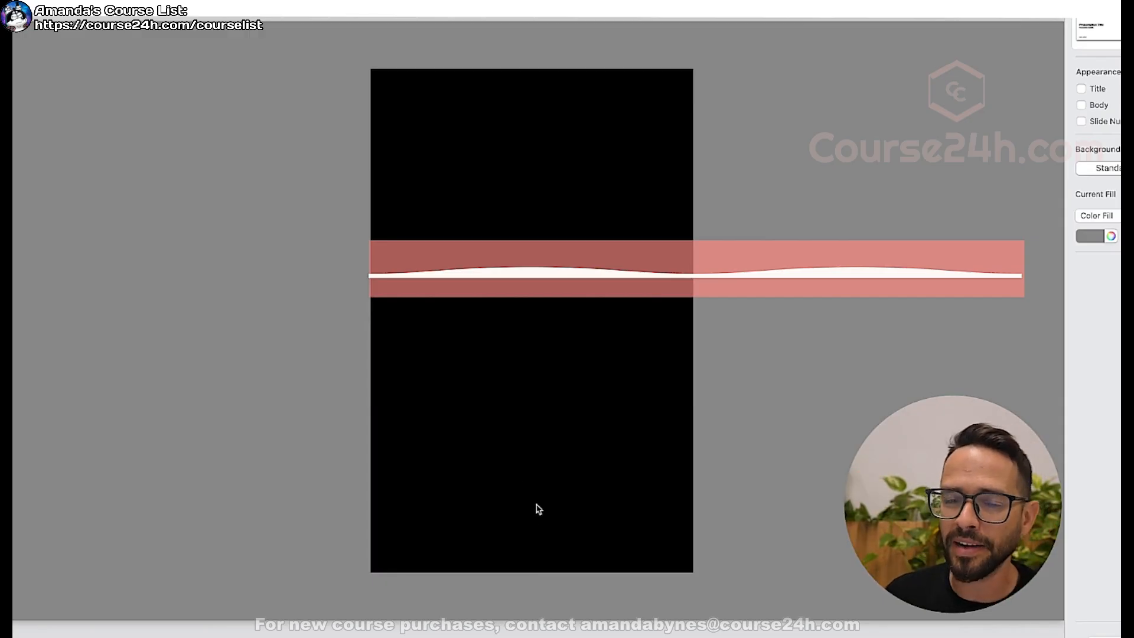
# Duplicate the red band and resize the copy to the black page's width, slightly taller than the original band.
pyautogui.click(644, 258)
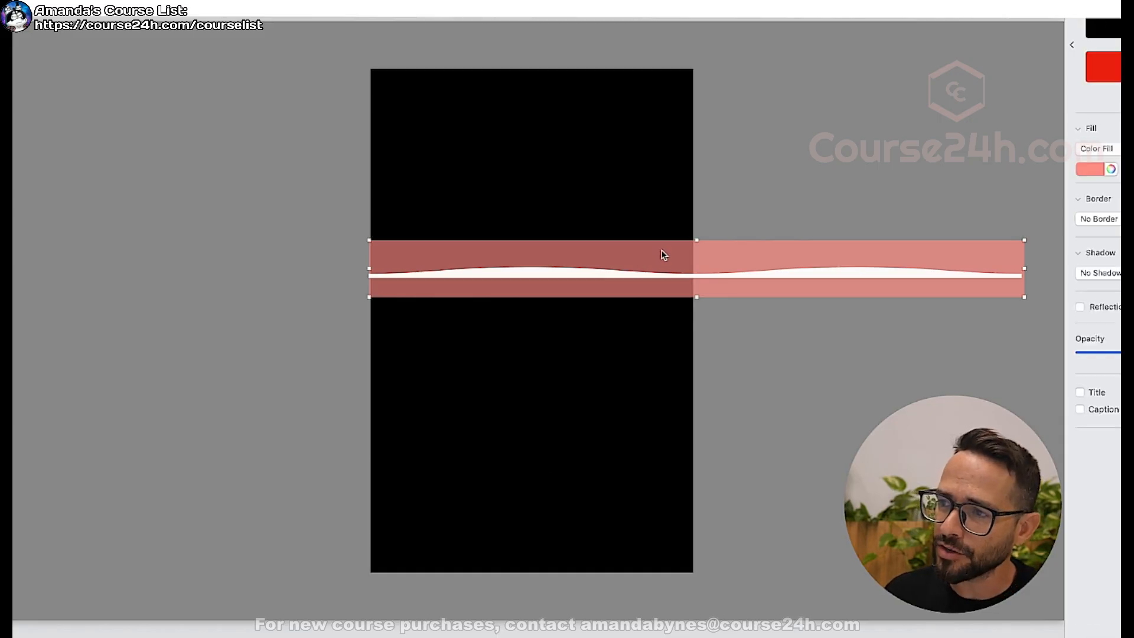
pyautogui.moveTo(663, 255); pyautogui.dragTo(655, 246)
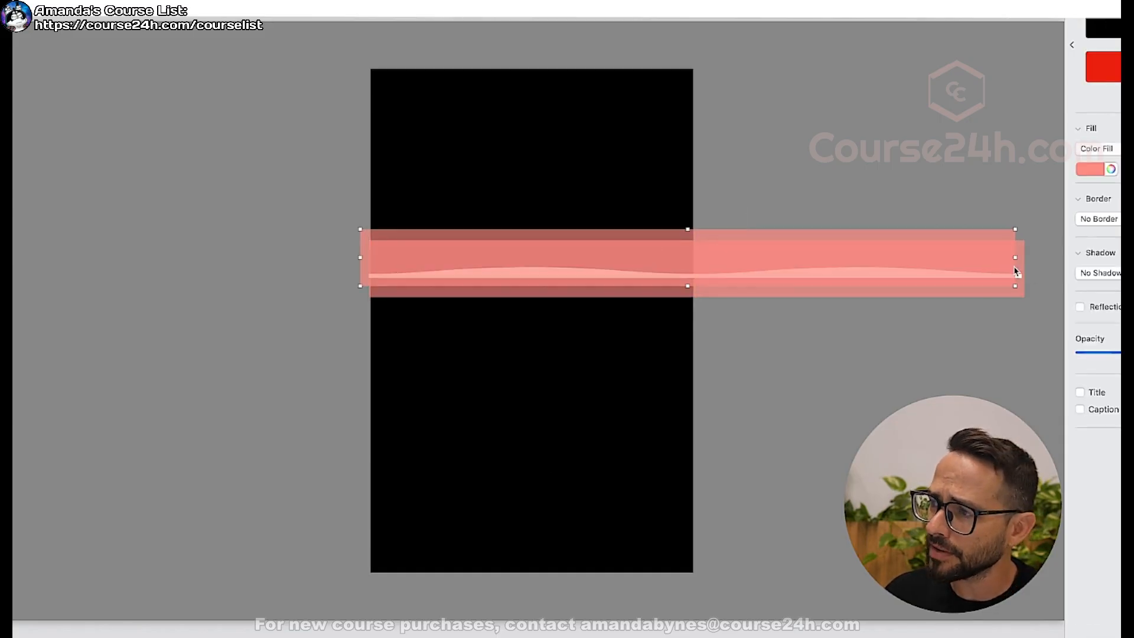
pyautogui.moveTo(1016, 265); pyautogui.dragTo(695, 272)
pyautogui.moveTo(526, 288); pyautogui.dragTo(527, 310)
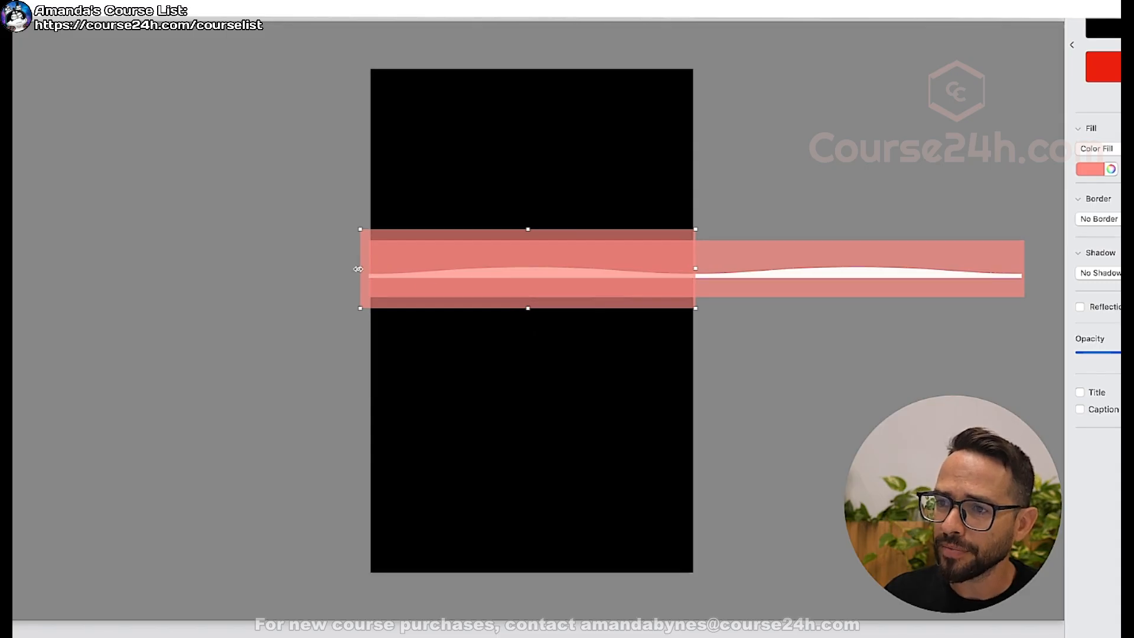
pyautogui.moveTo(358, 269); pyautogui.dragTo(369, 269)
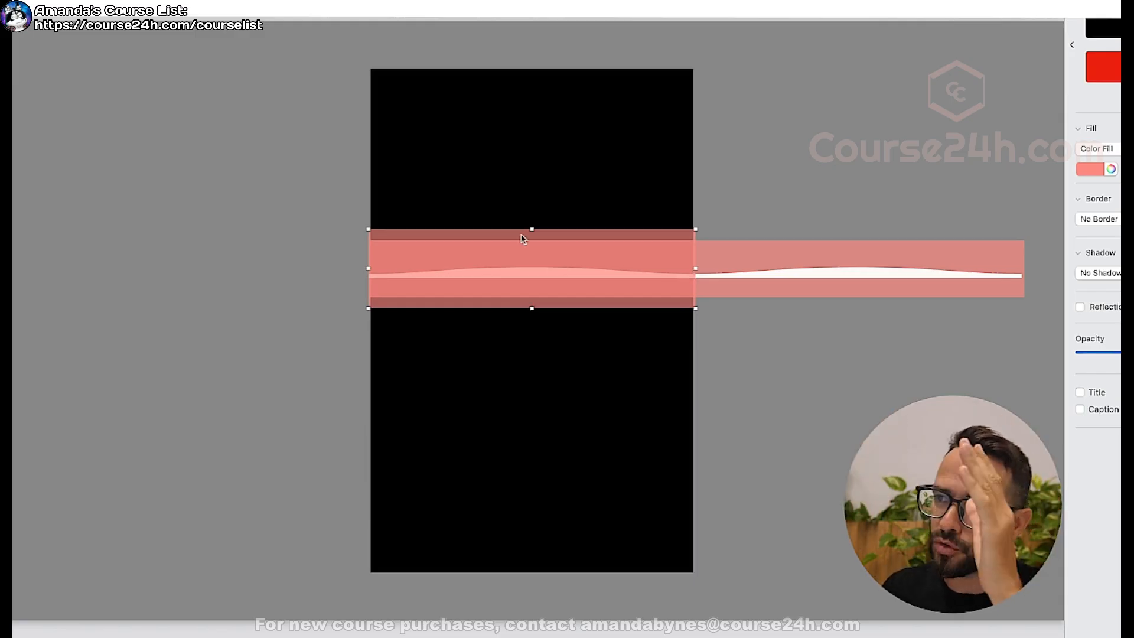
pyautogui.moveTo(654, 558); pyautogui.dragTo(425, 139)
pyautogui.press('super+z')
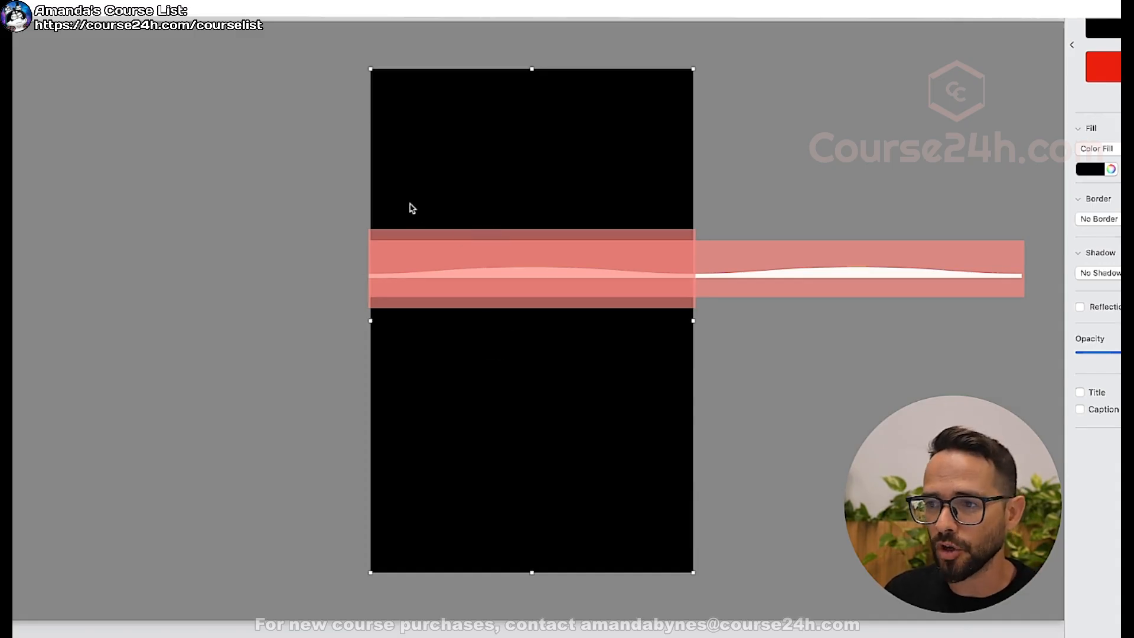
# Switch to Webflow and hide the Section-Wave-Light.svg background image of section_header1.
pyautogui.press('super+Tab')
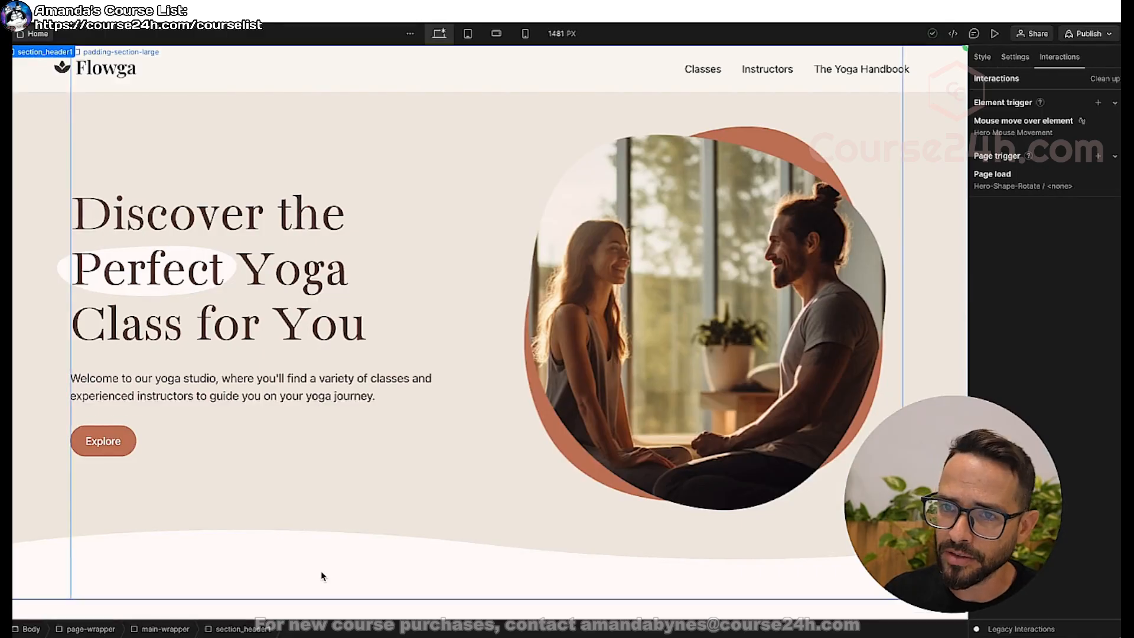
pyautogui.press('z')
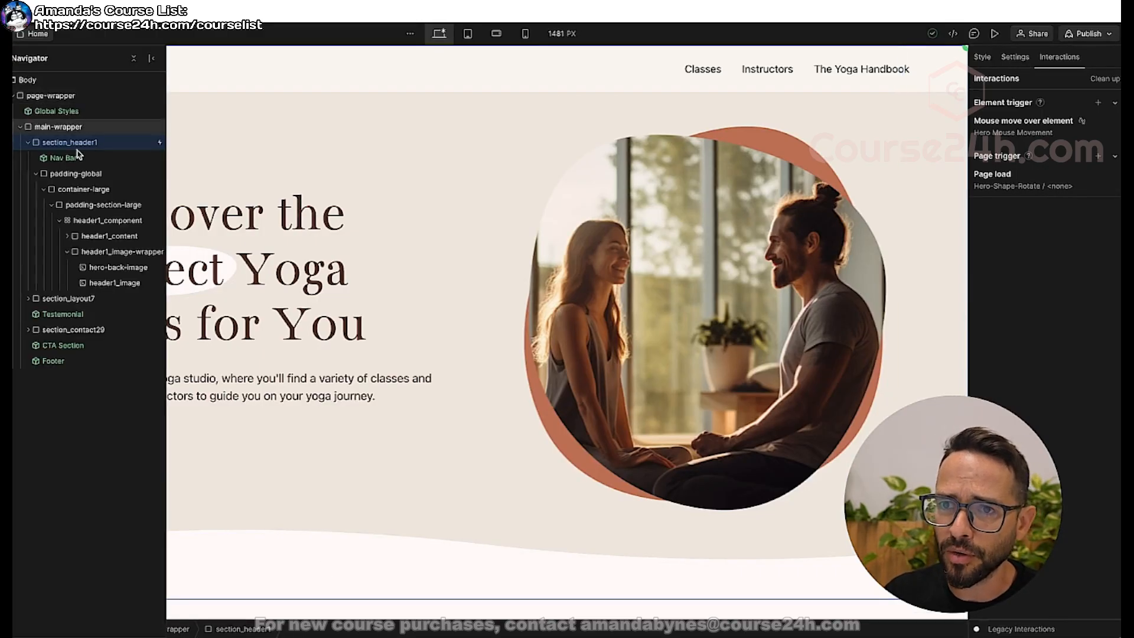
pyautogui.click(28, 142)
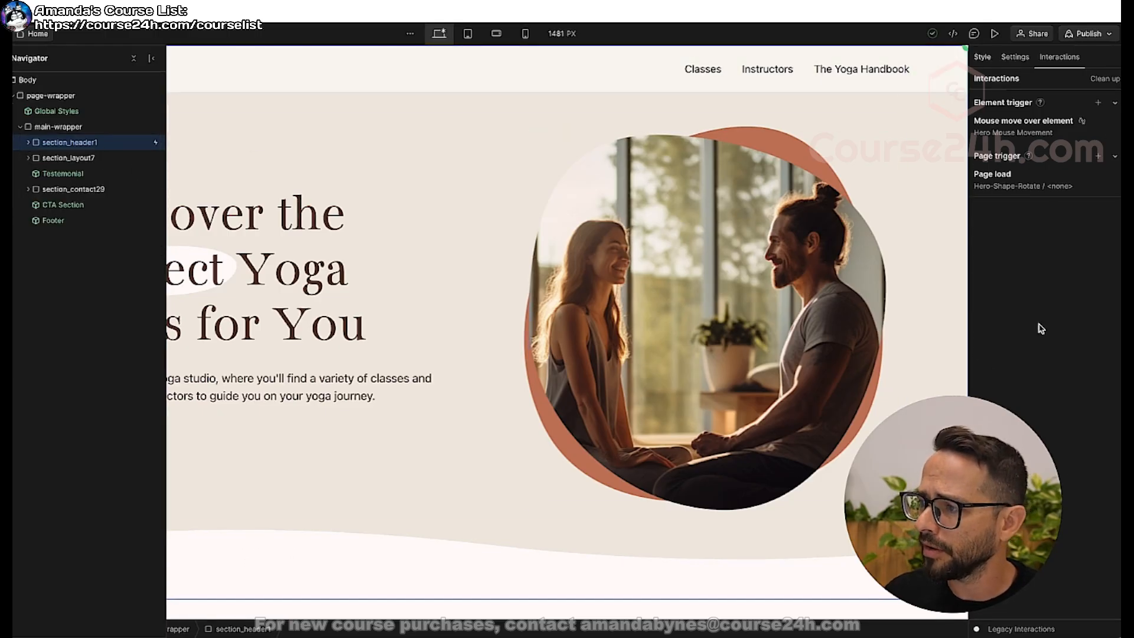
pyautogui.press('s')
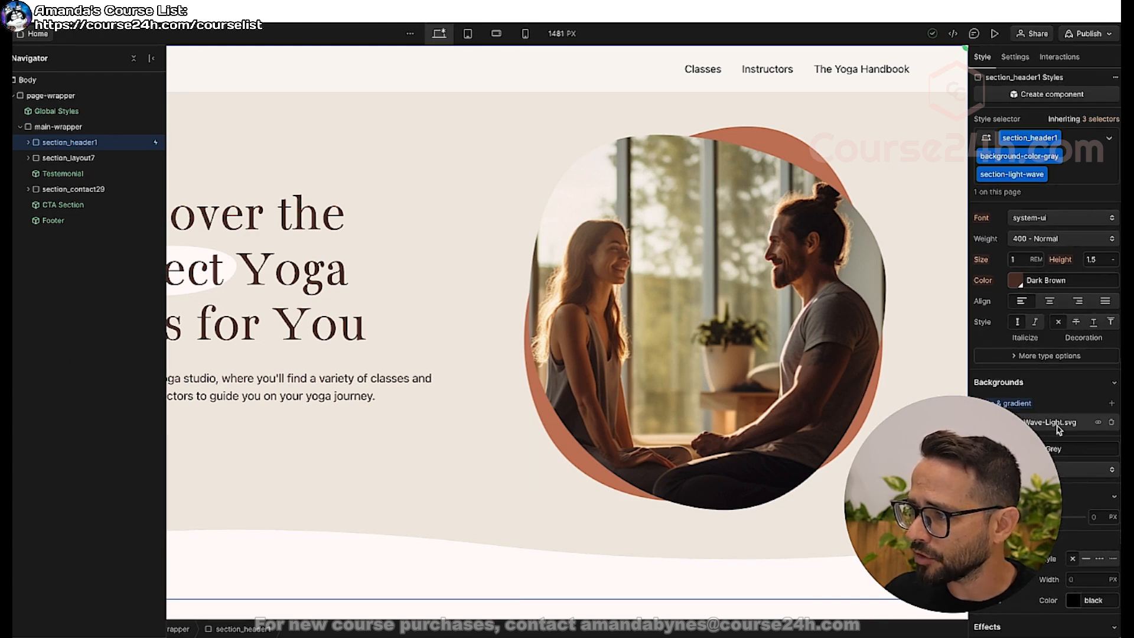
pyautogui.click(1098, 423)
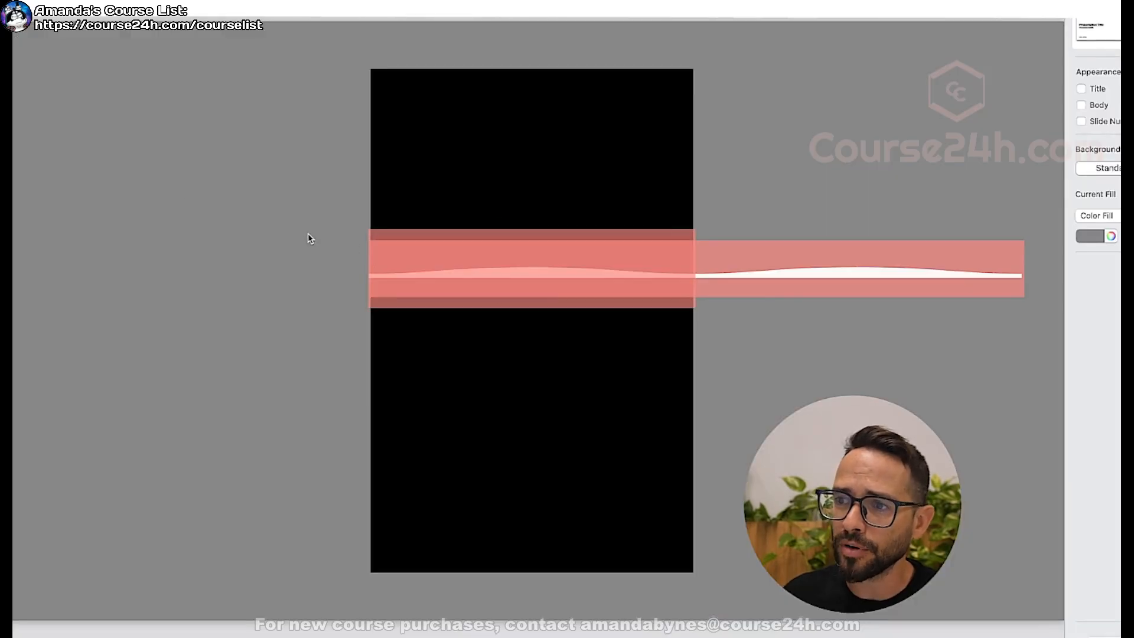
# Return to Webflow and add a Div Block inside section_header1, after padding-global.
pyautogui.press('super+Tab')
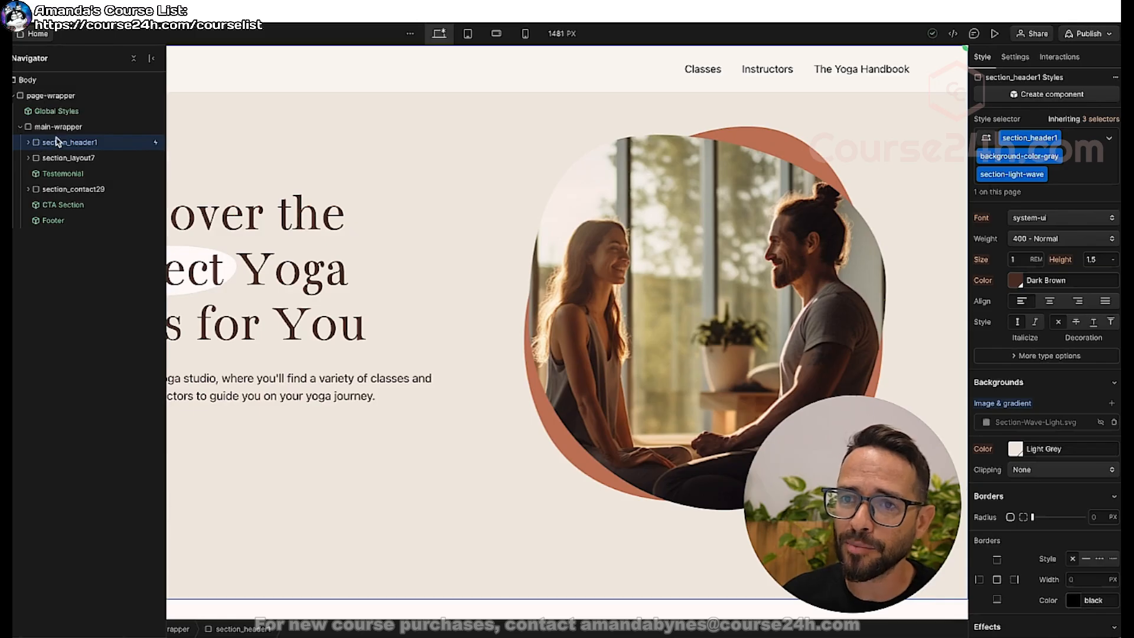
pyautogui.click(27, 142)
pyautogui.click(36, 174)
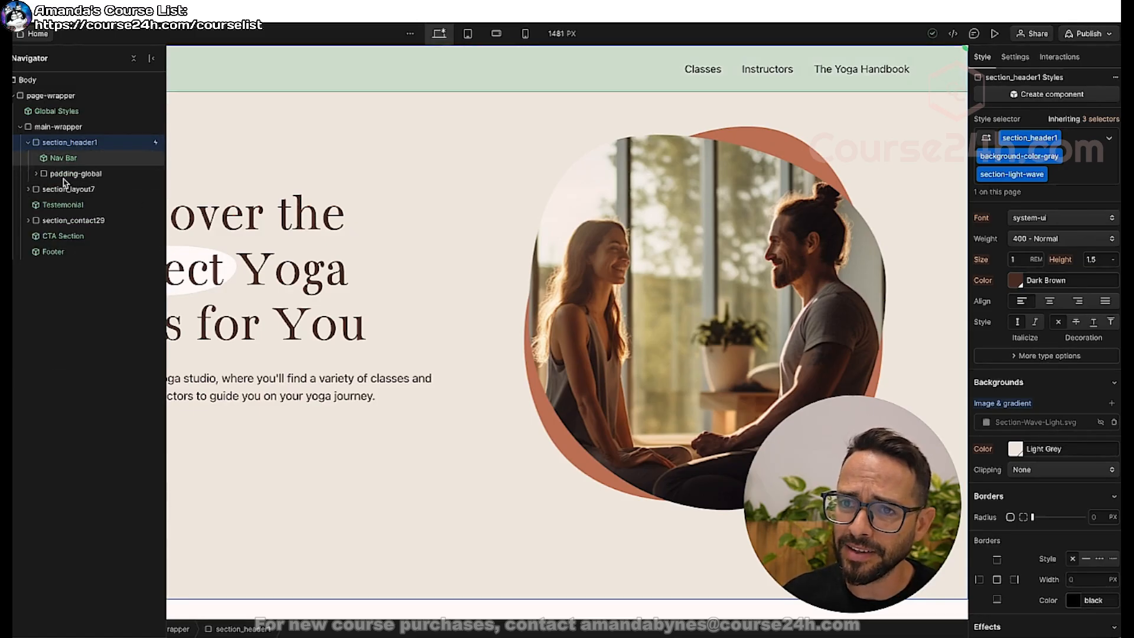
pyautogui.hotkey('ctrl', 'e')
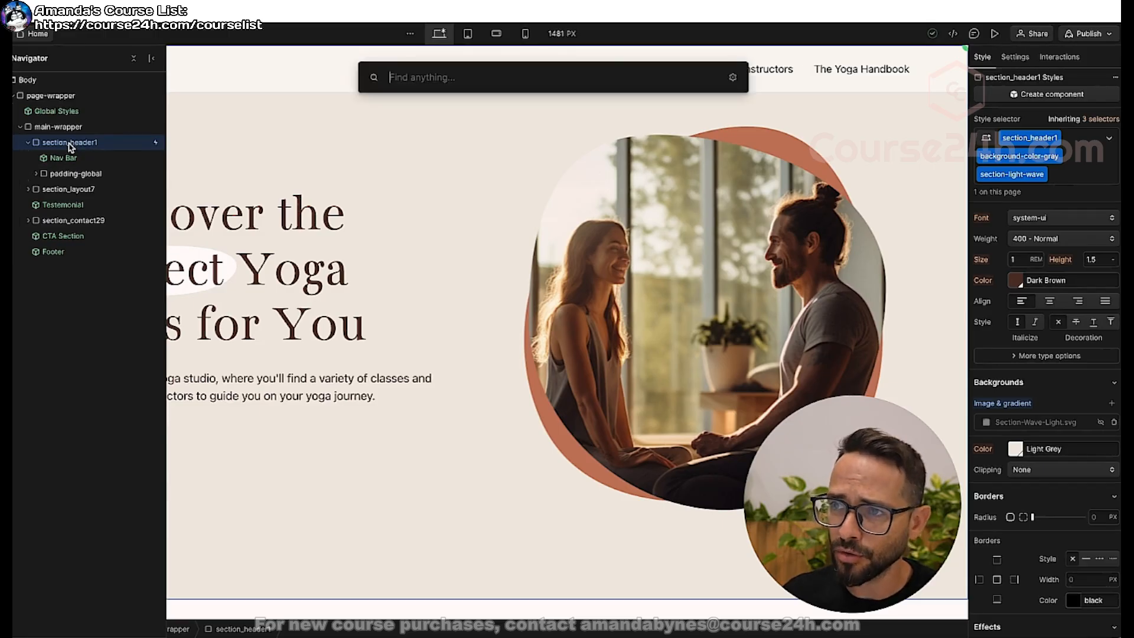
pyautogui.write('div')
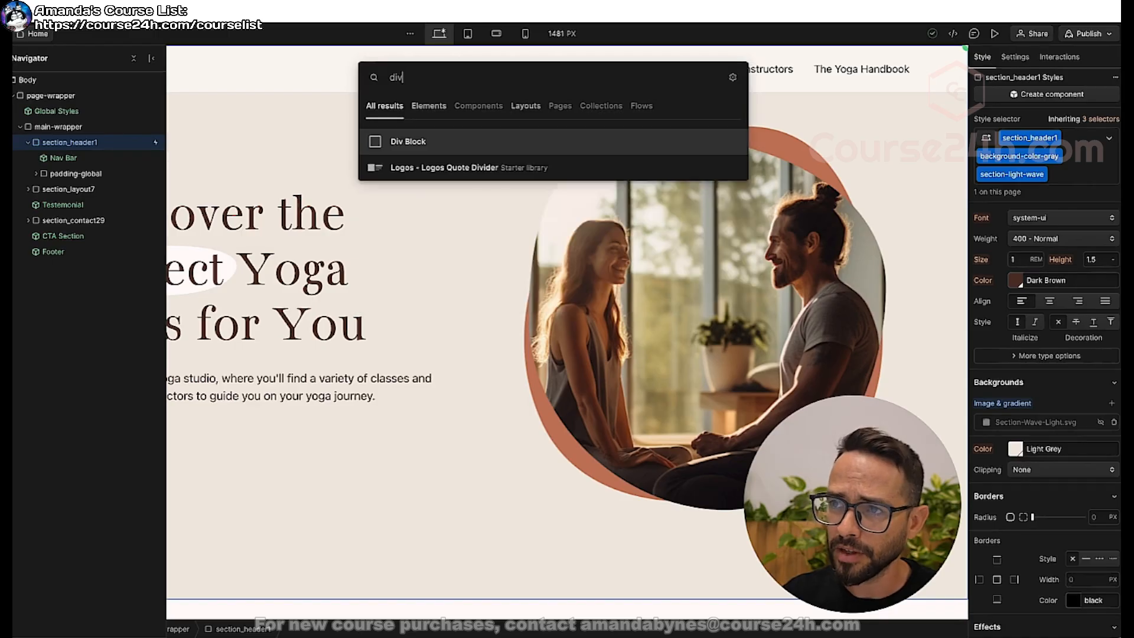
pyautogui.press('Return')
# Create the class wave-wrapp for the new Div Block.
pyautogui.scroll(-2, 342, 398)
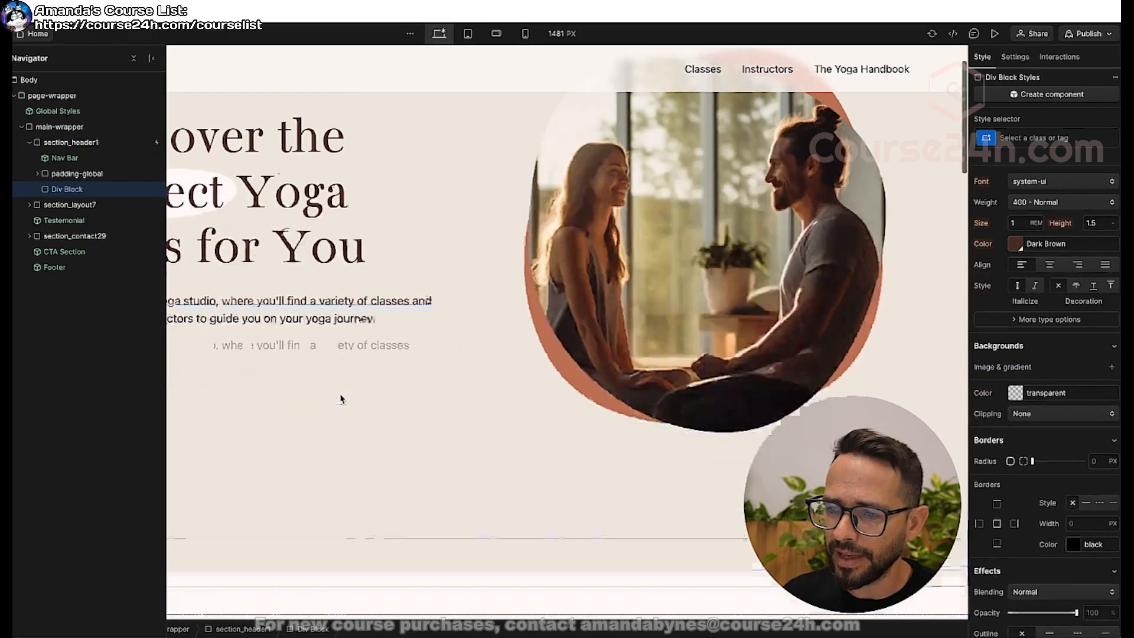
pyautogui.click(1054, 137)
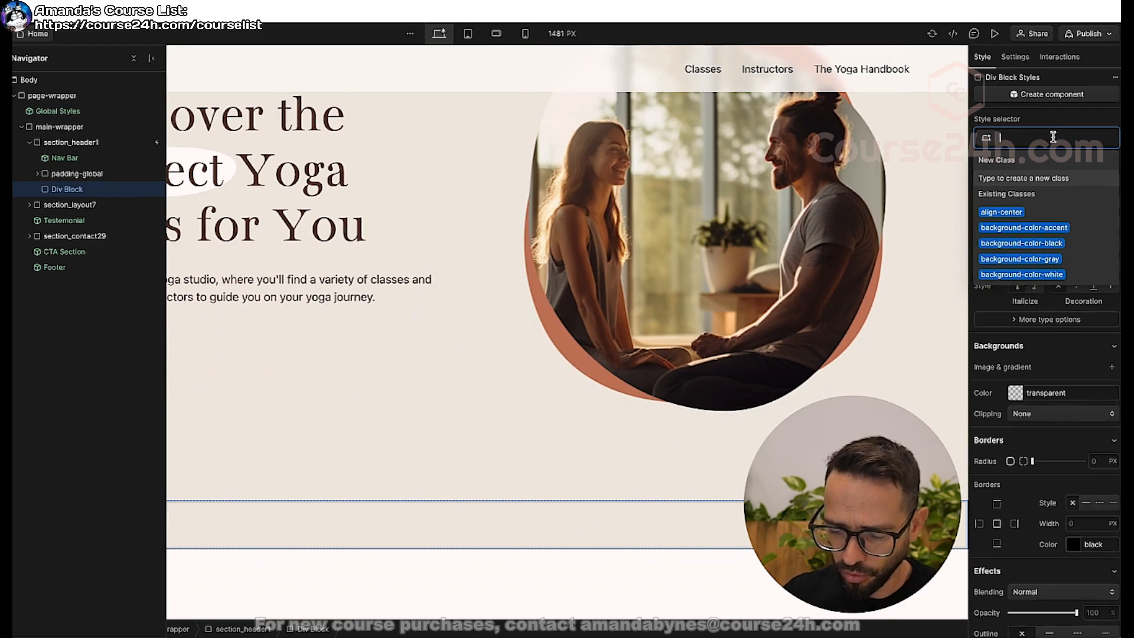
pyautogui.write('wave-')
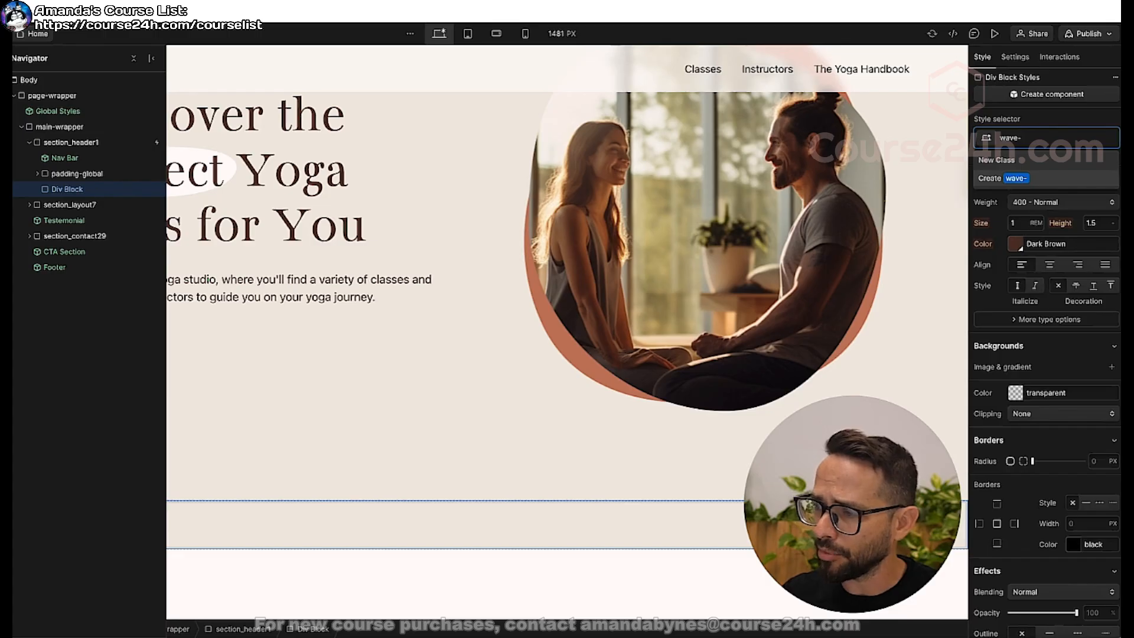
pyautogui.write('wrapper')
pyautogui.press('Return')
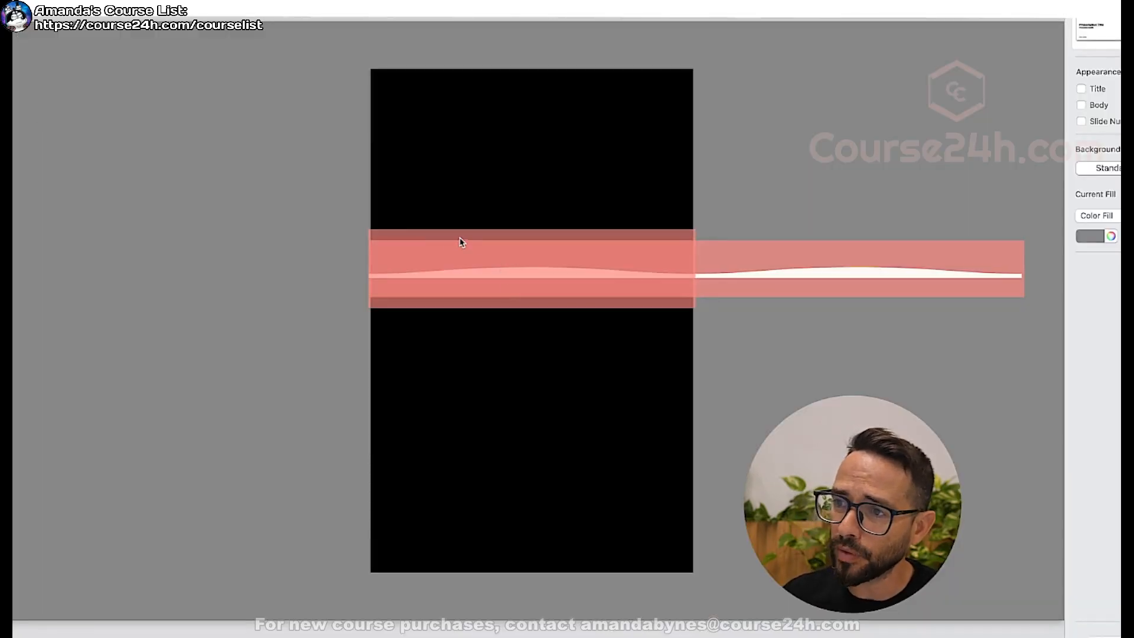
# Select the long red band in the slide diagram, return to Webflow, and open the element search for wave-wrapper.
pyautogui.click(404, 231)
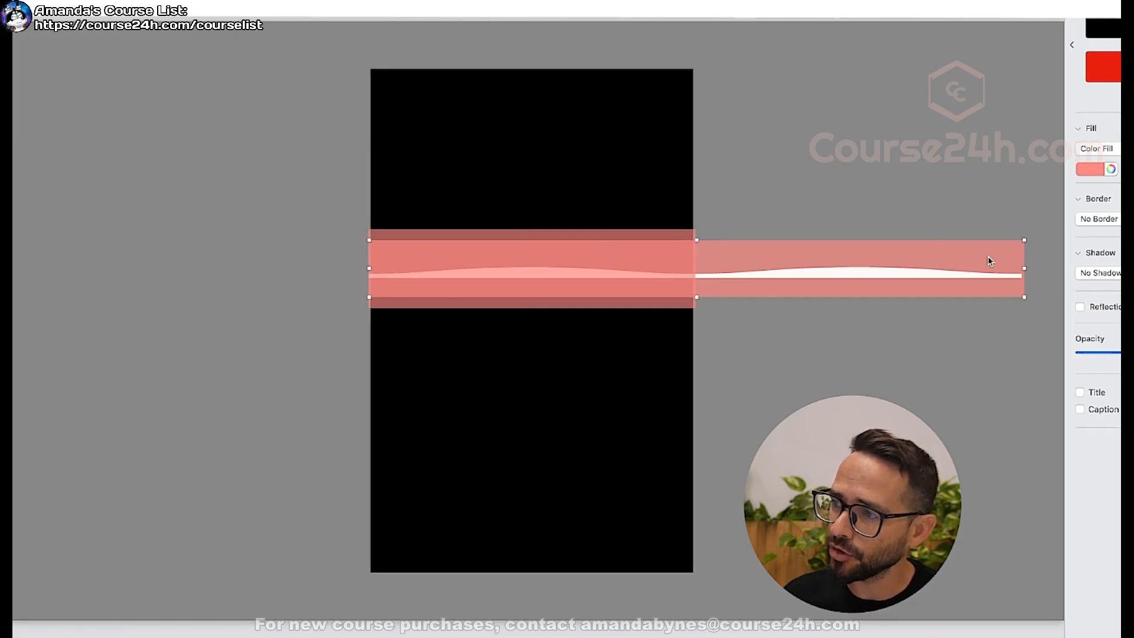
pyautogui.press('super+Tab')
pyautogui.press('super+Tab')
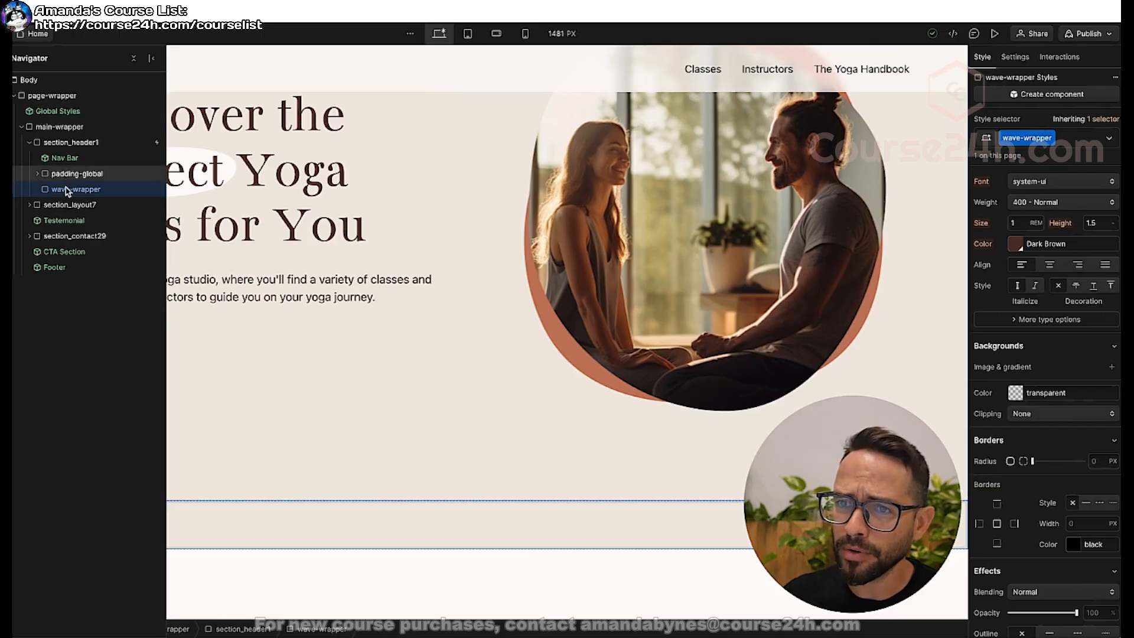
pyautogui.press('super+k')
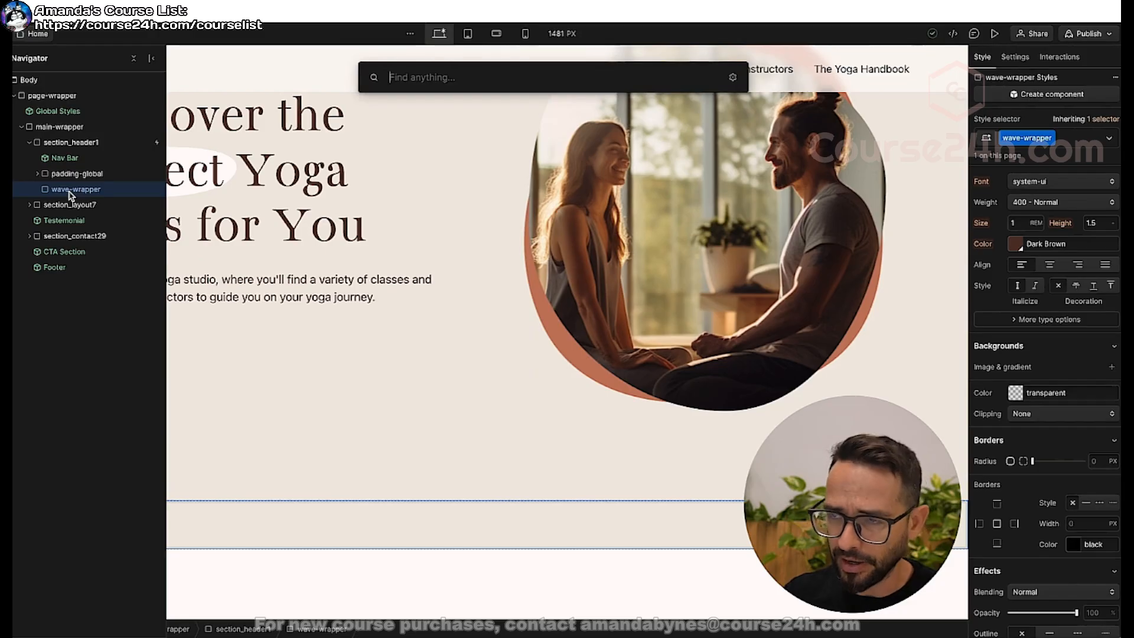
pyautogui.write('wa')
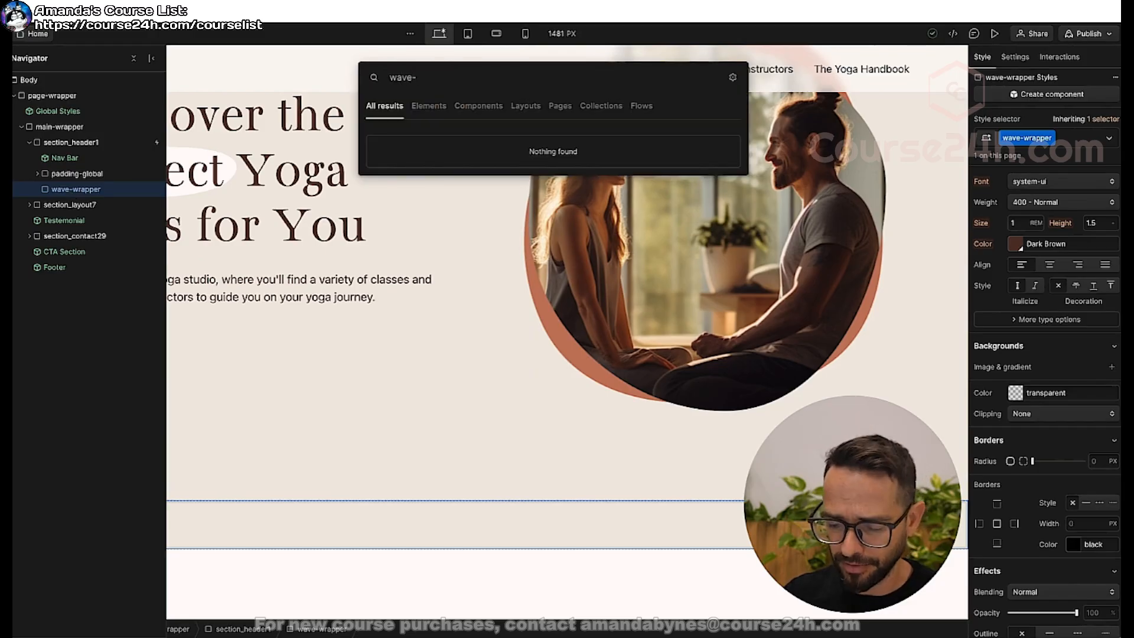
pyautogui.write('ve-pa')
pyautogui.press('BackSpace')
pyautogui.press('BackSpace')
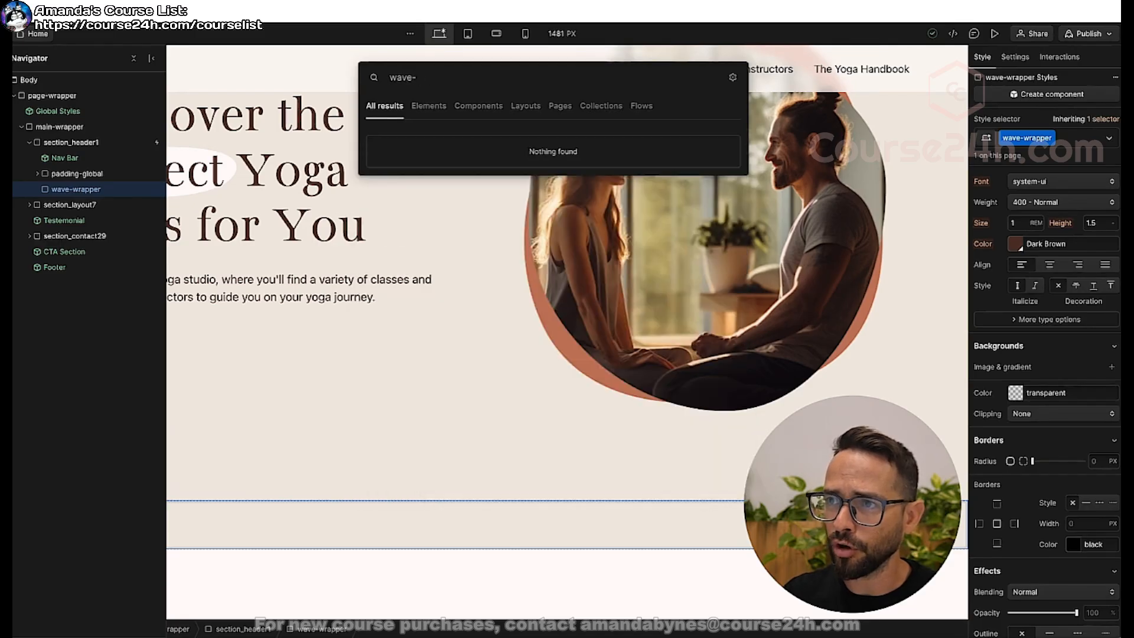
pyautogui.write('long-patte')
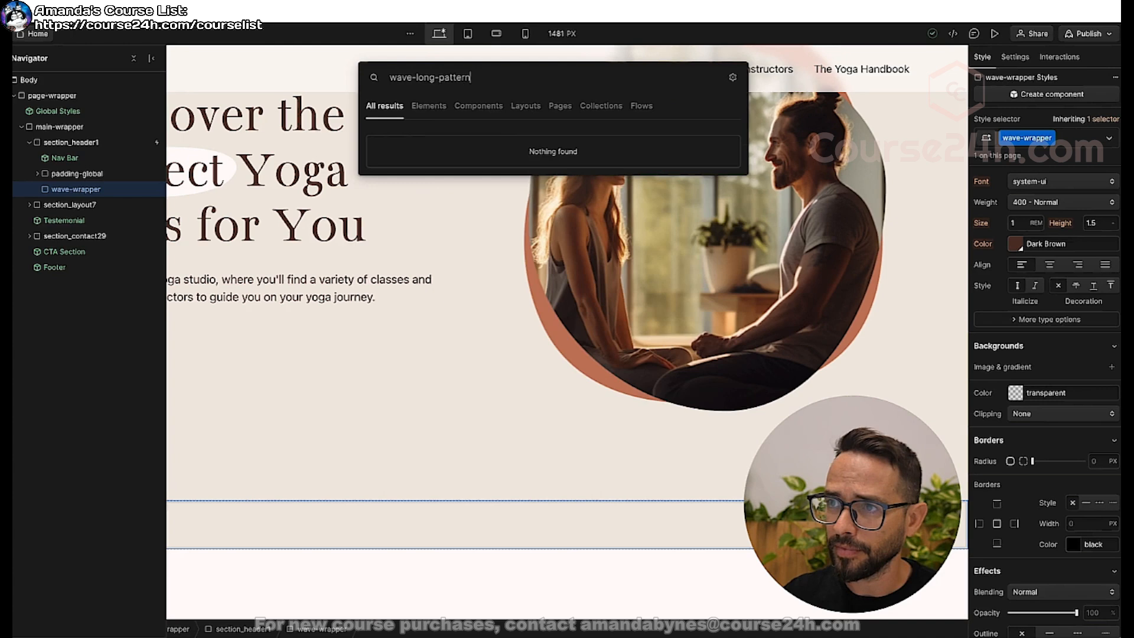
pyautogui.write('rn')
# Add a Div Block inside wave-wrapper and create the class wave-long-pattern for it.
pyautogui.hotkey('ctrl', 'a')
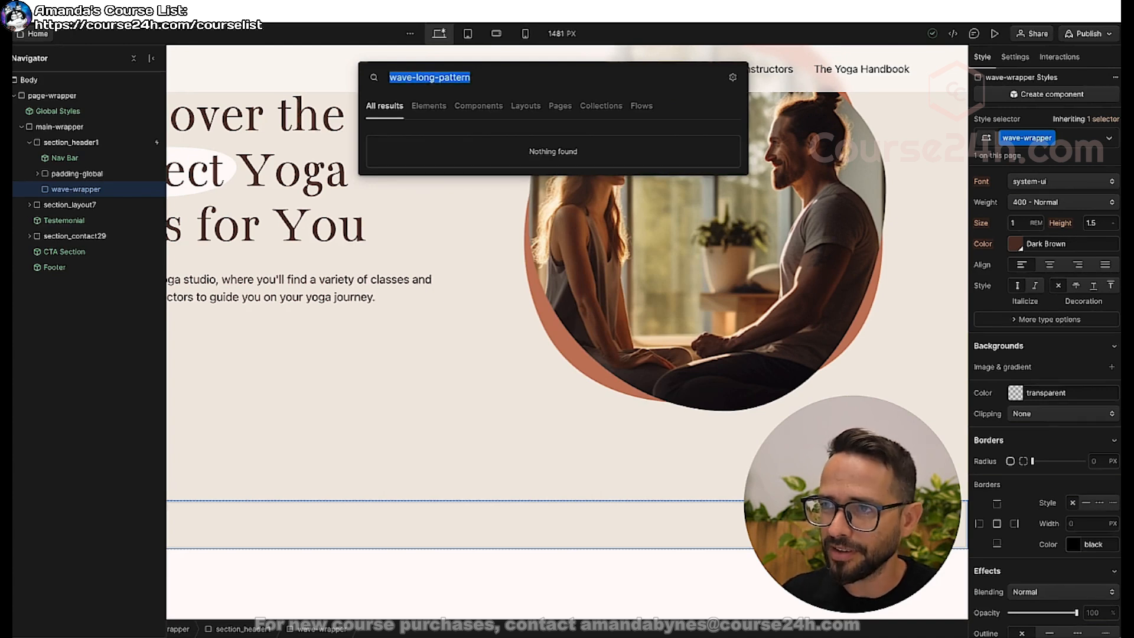
pyautogui.write('div')
pyautogui.press('Return')
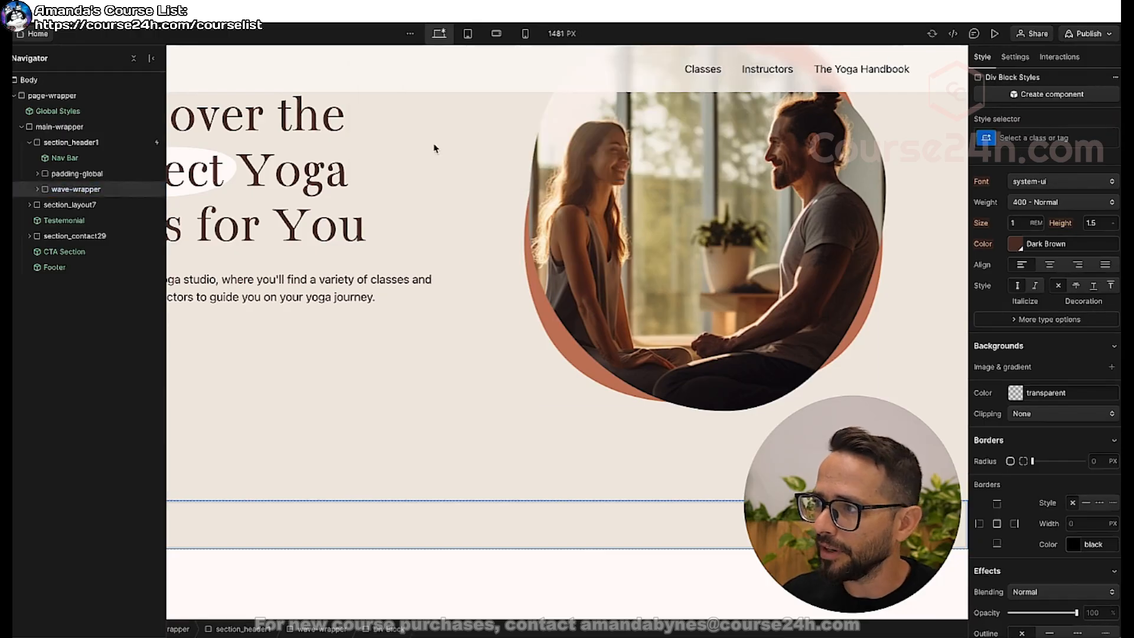
pyautogui.click(1031, 140)
pyautogui.write('wav')
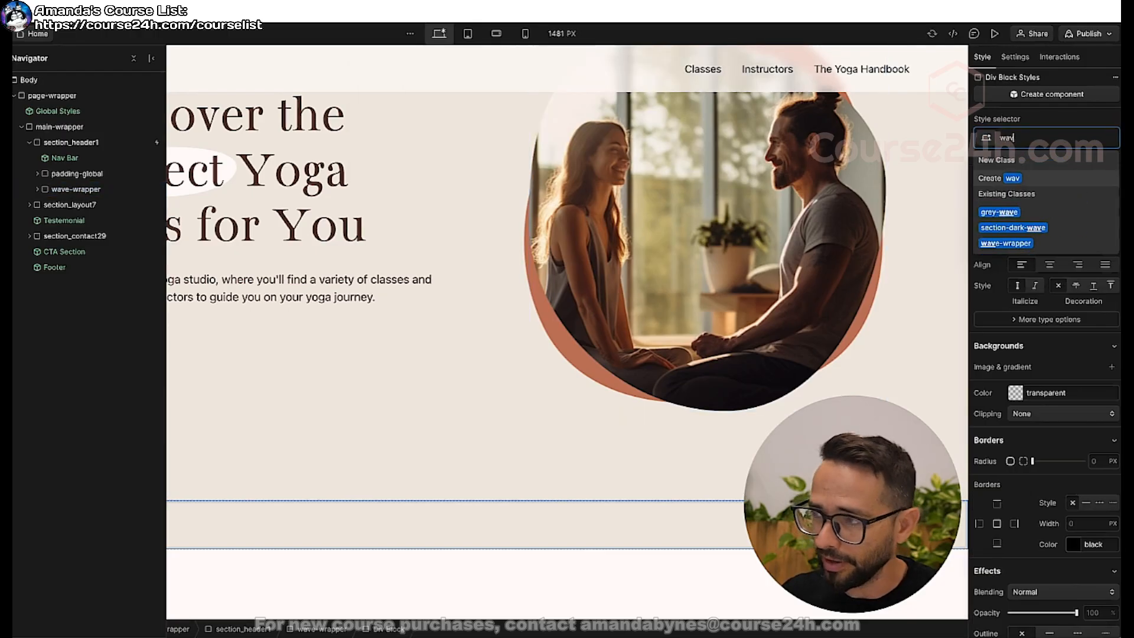
pyautogui.write('e-long-pattern')
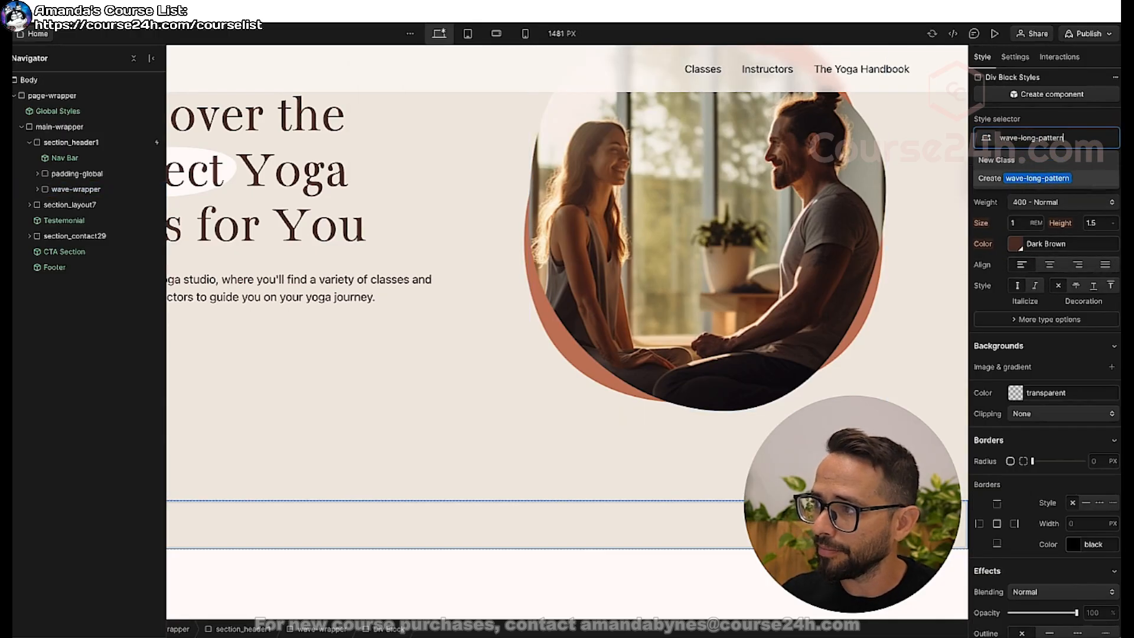
pyautogui.press('Return')
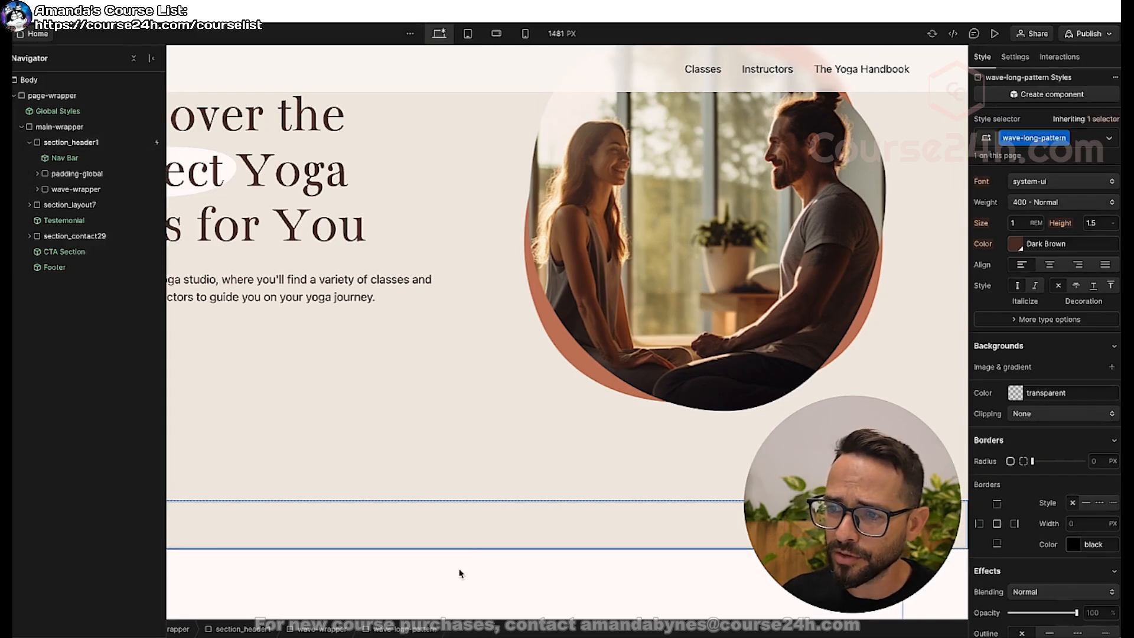
# Expand wave-wrapper in the page structure and set the wave-long-pattern div's width to 6400 px.
pyautogui.click(462, 534)
pyautogui.press('z')
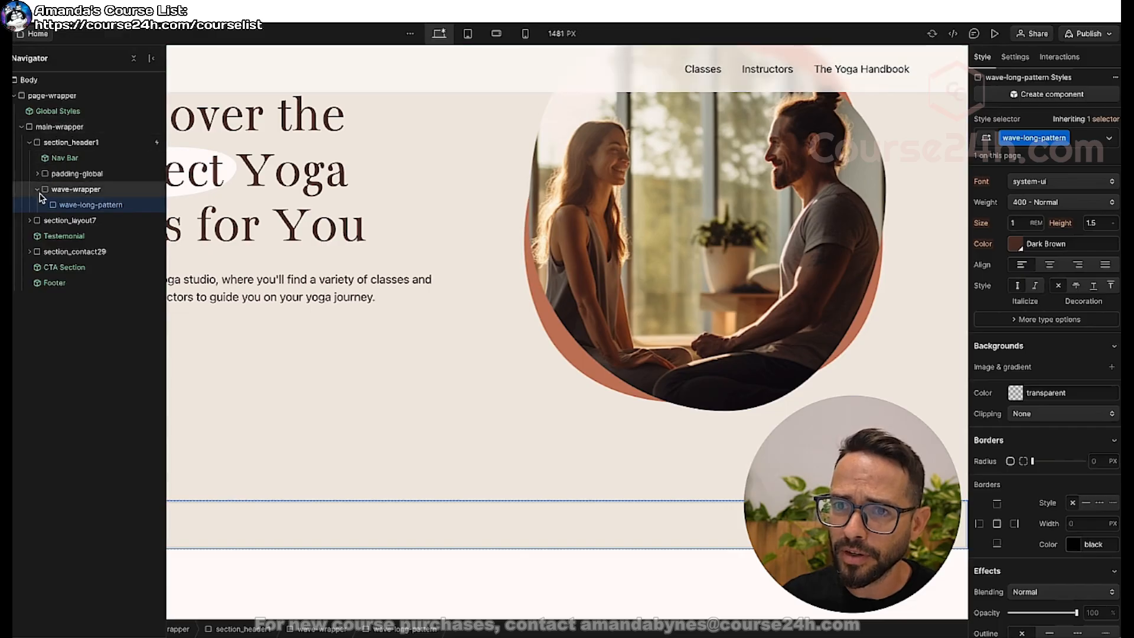
pyautogui.click(59, 190)
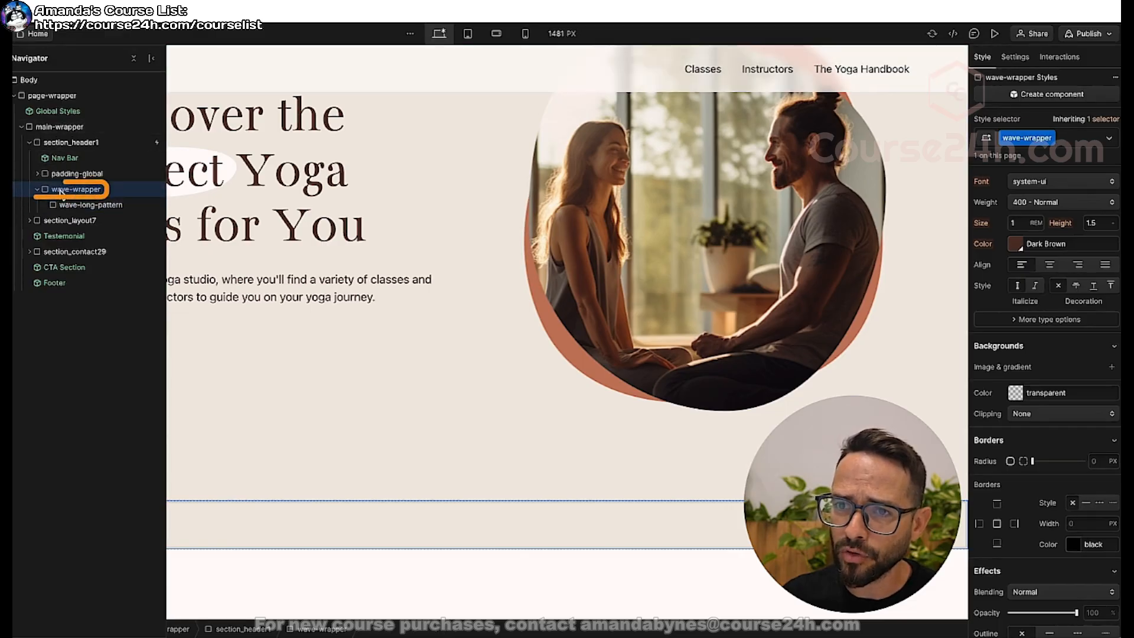
pyautogui.click(95, 205)
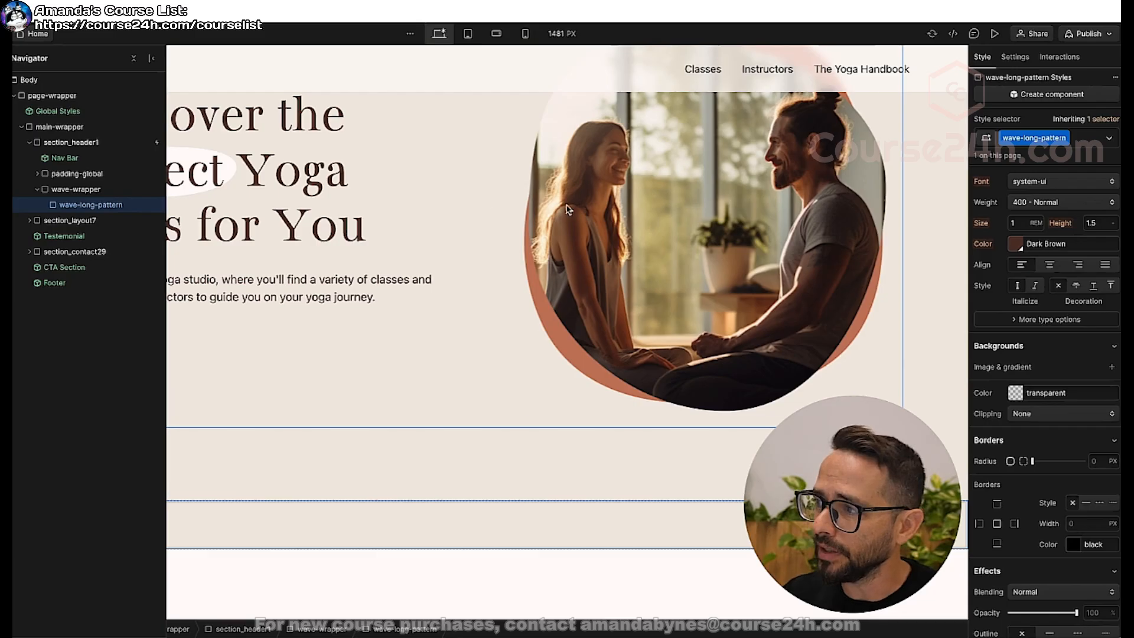
pyautogui.scroll(6, 1004, 273)
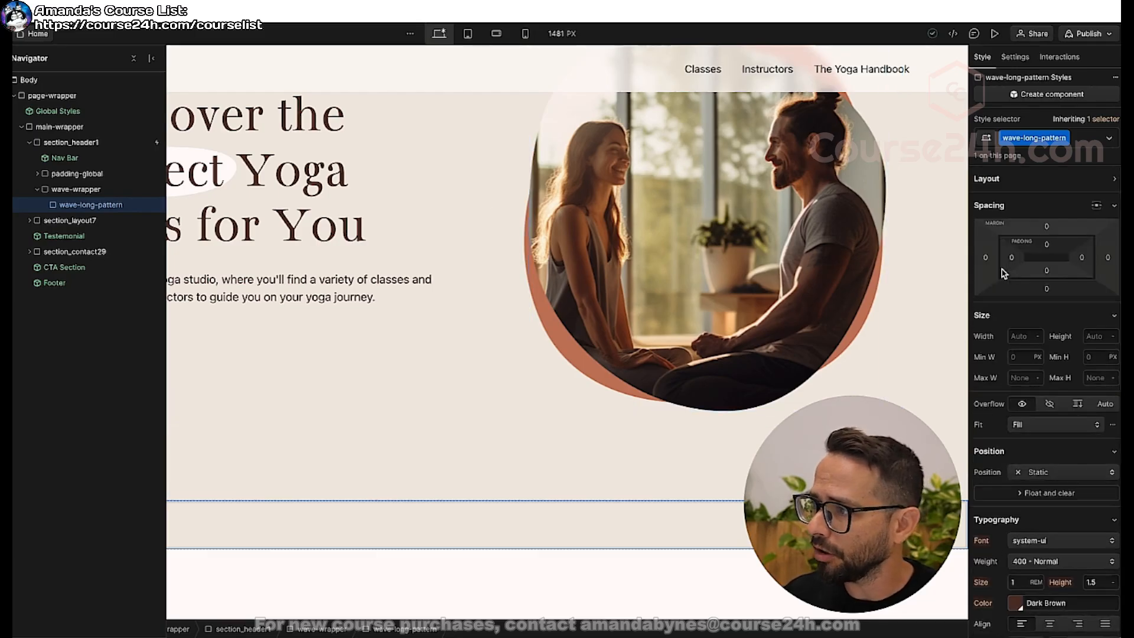
pyautogui.click(1097, 337)
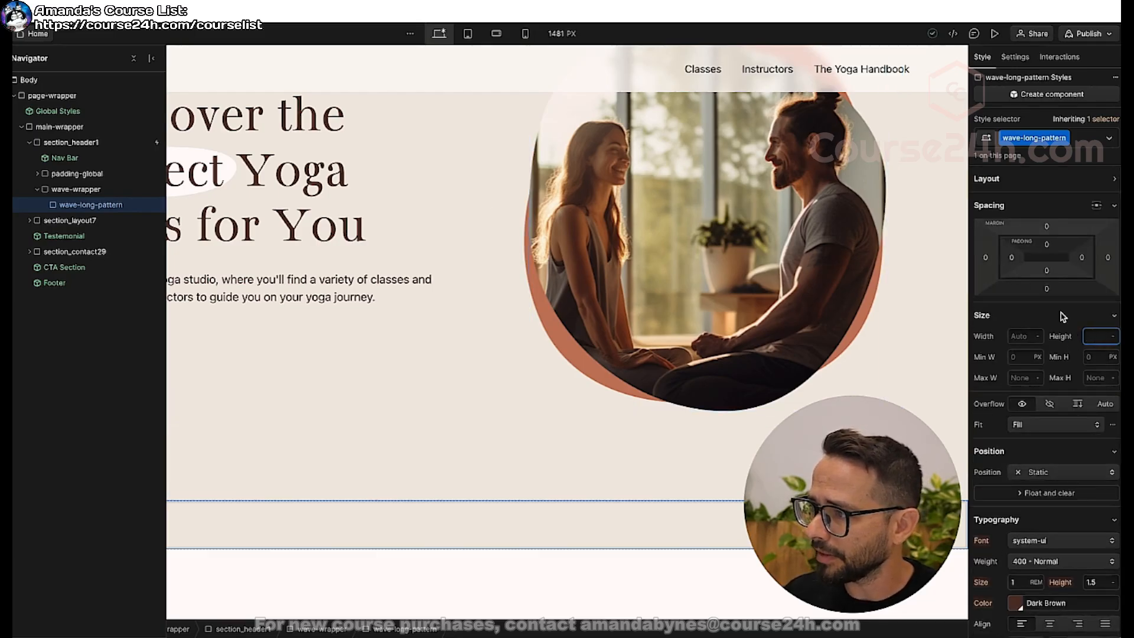
pyautogui.click(1014, 336)
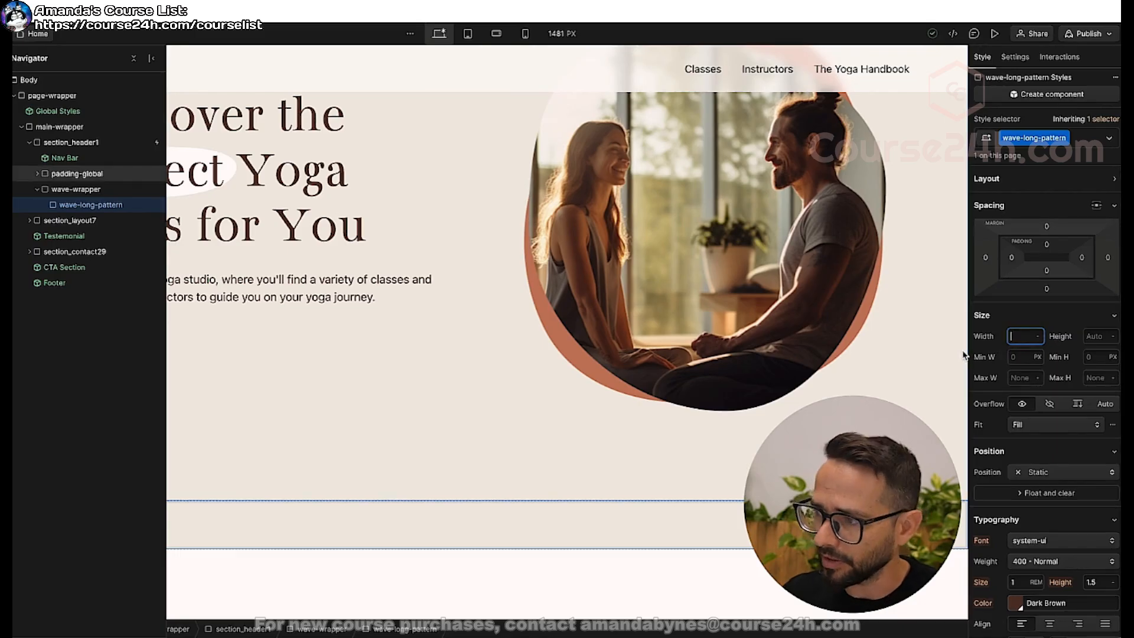
pyautogui.press('Return')
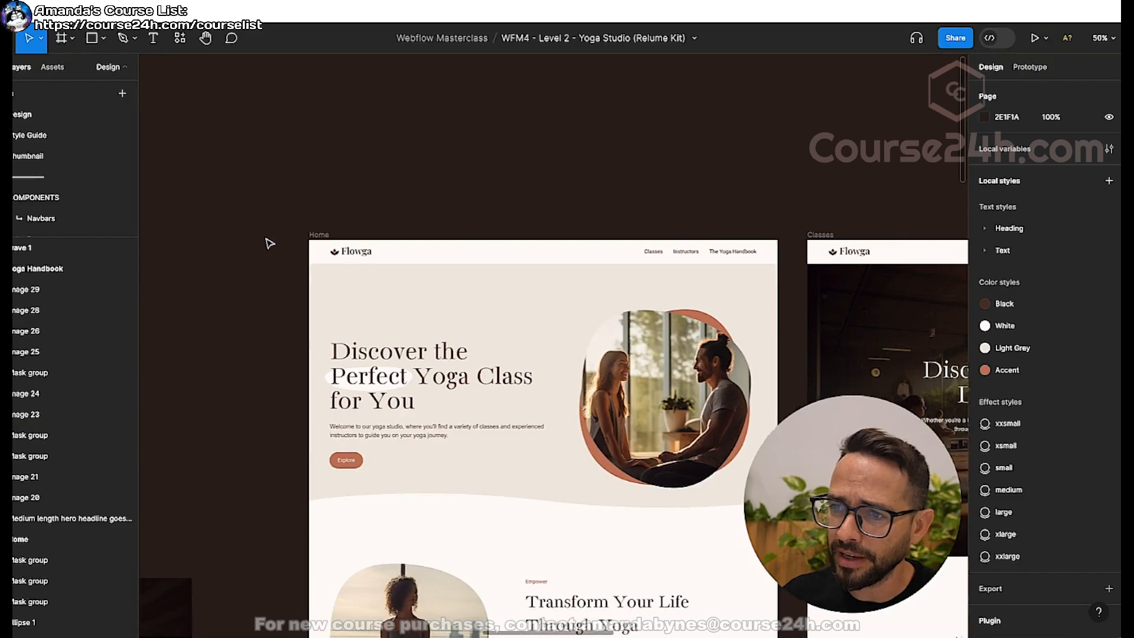
# Switch to Figma and examine the dimensions of the wave 1 vector, comparing it with the slide diagram's bands.
pyautogui.scroll(5, 271, 243)
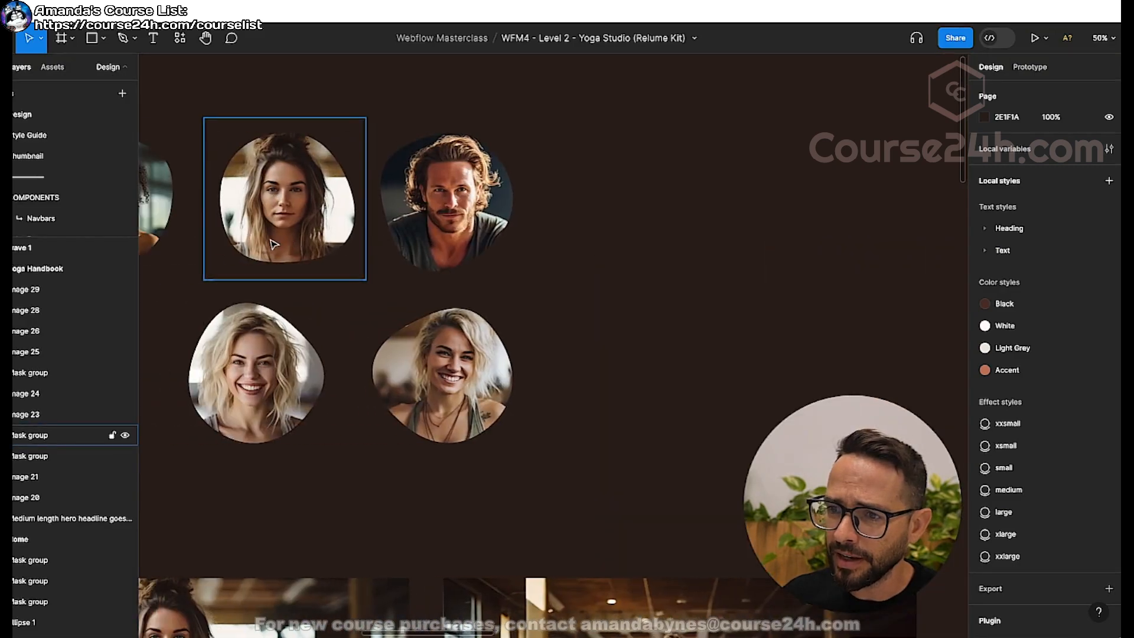
pyautogui.scroll(-3, 275, 245)
pyautogui.hscroll(5, 319, 278)
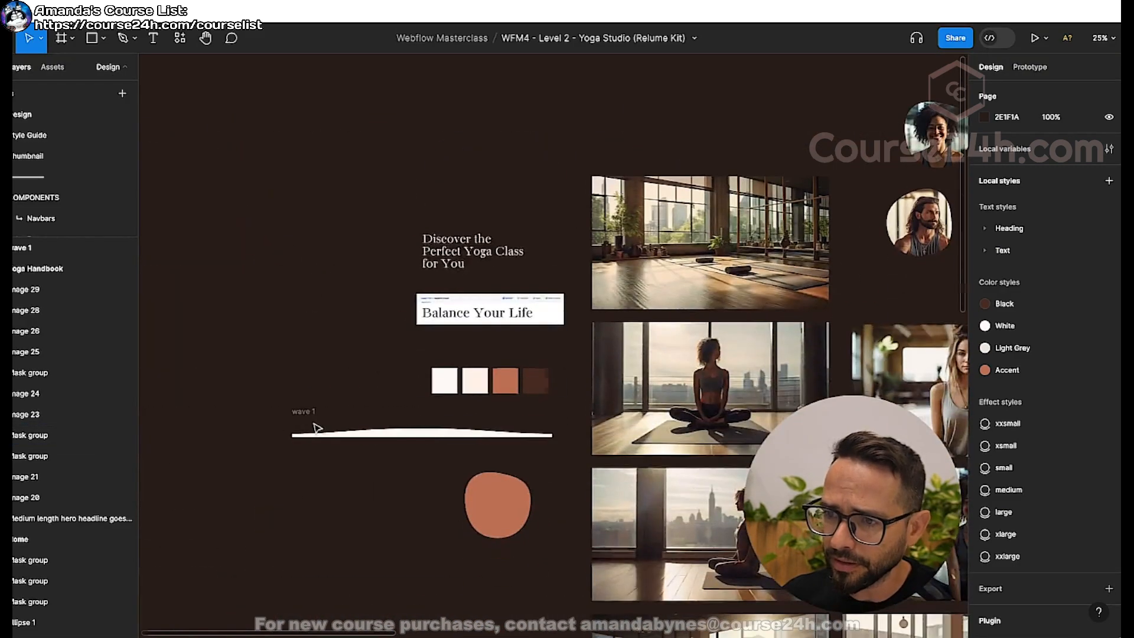
pyautogui.scroll(4, 326, 425)
pyautogui.hscroll(-5, 319, 520)
pyautogui.scroll(-4, 650, 517)
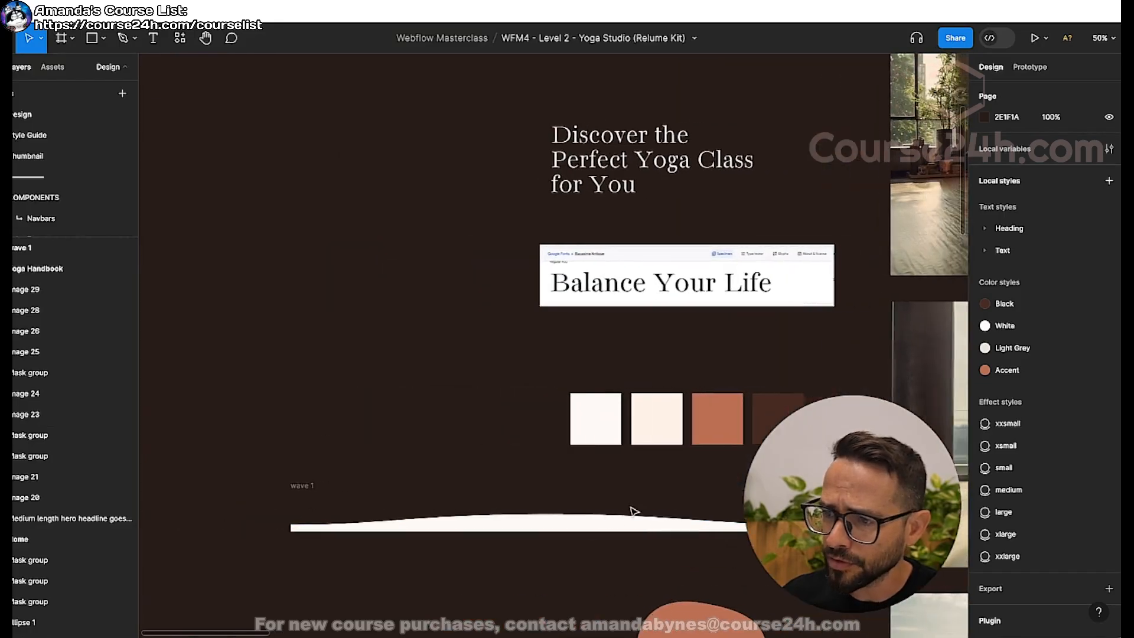
pyautogui.hscroll(7, 547, 436)
pyautogui.hscroll(-2, 422, 426)
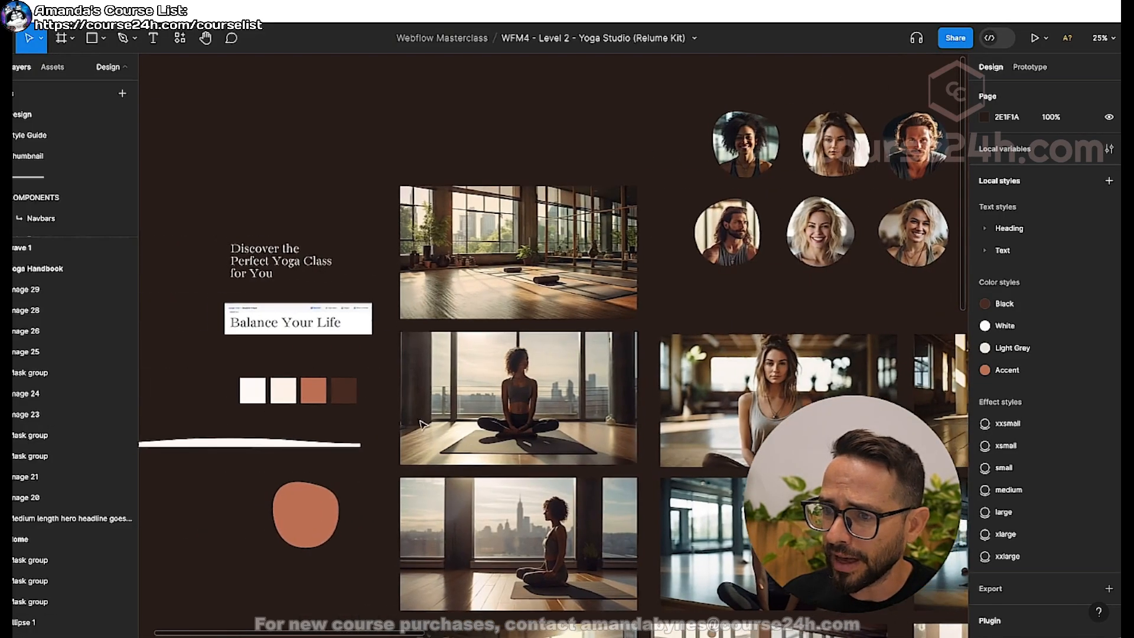
pyautogui.click(280, 445)
pyautogui.hscroll(-1, 295, 437)
pyautogui.hscroll(-2, 299, 434)
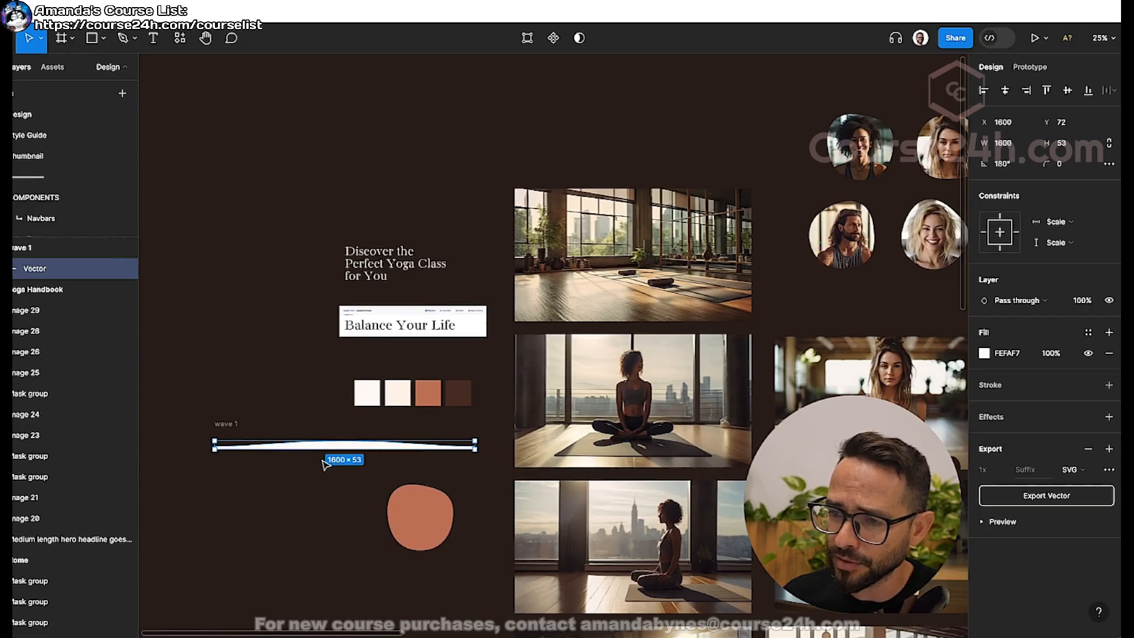
pyautogui.hscroll(-1, 333, 462)
pyautogui.scroll(5, 325, 458)
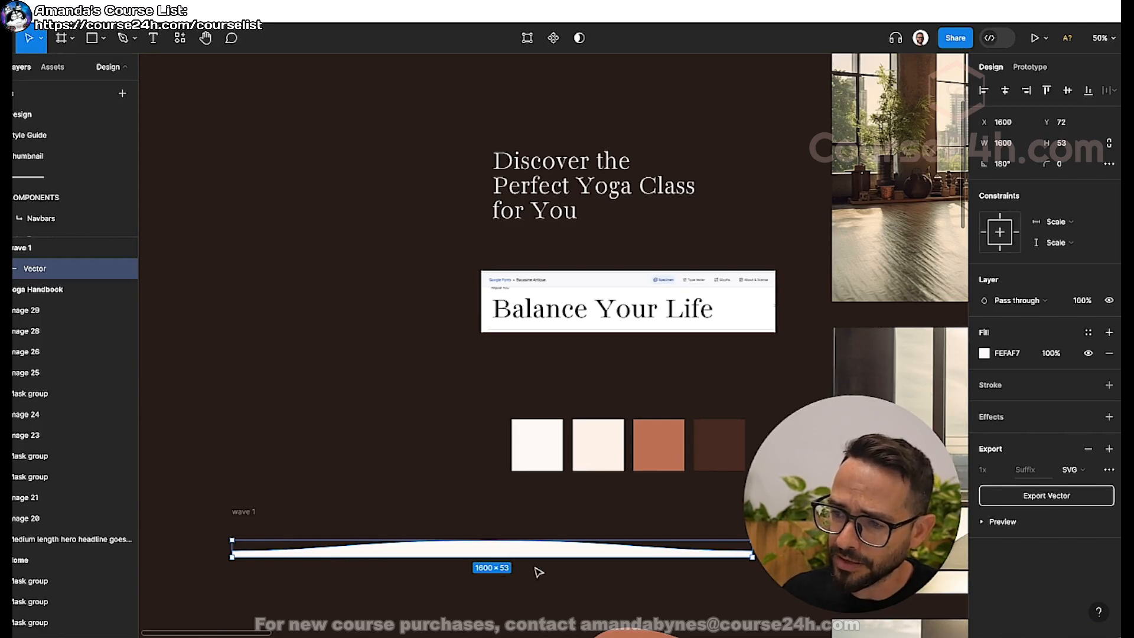
pyautogui.press('super+Tab')
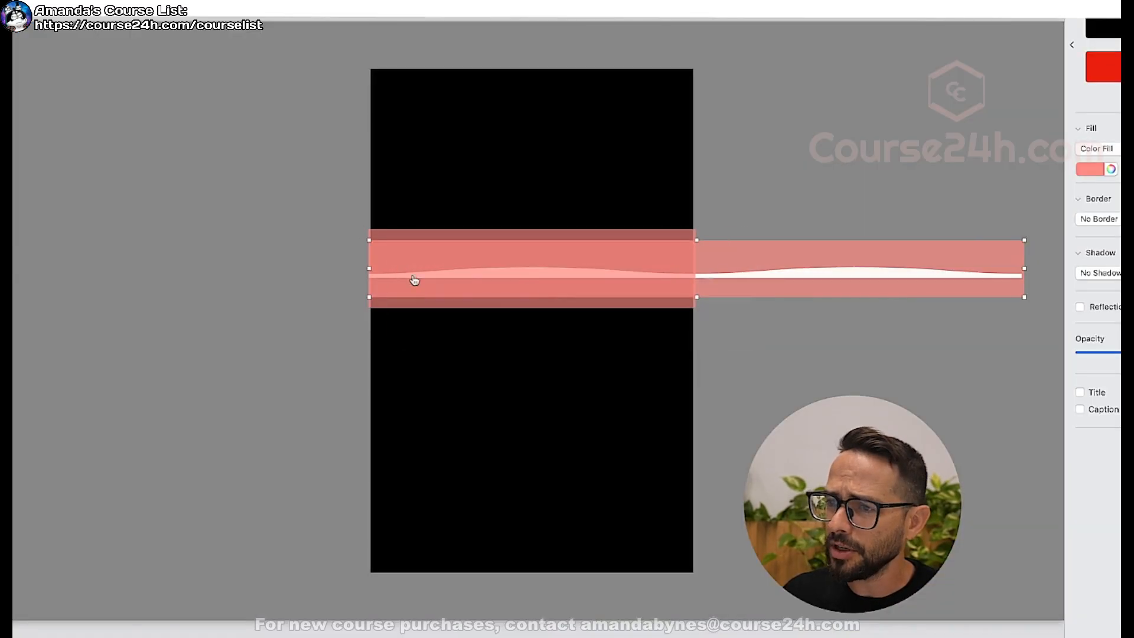
pyautogui.press('super+Tab')
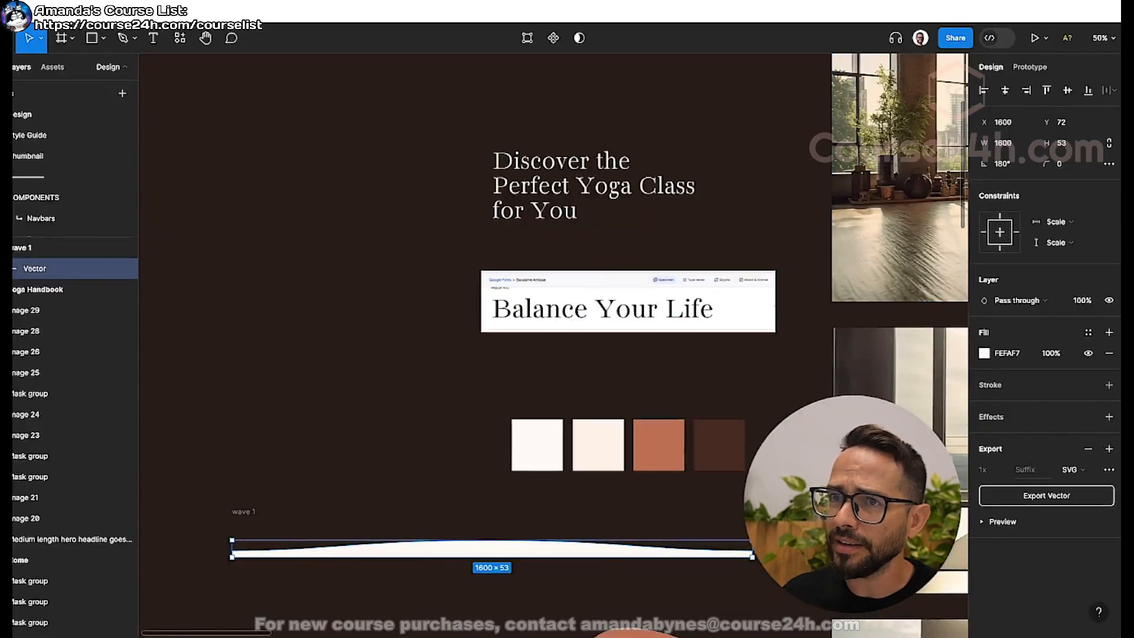
# Switch back to Webflow and set the wave-long-pattern div's height to 53 px.
pyautogui.press('super+Tab')
pyautogui.click(1087, 337)
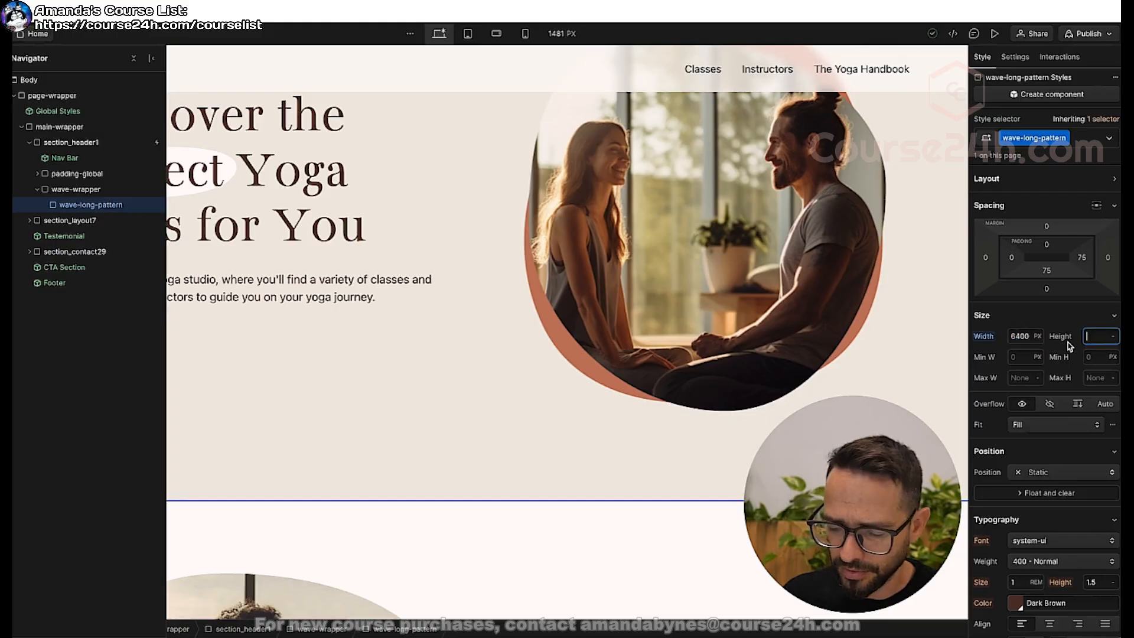
pyautogui.write('53')
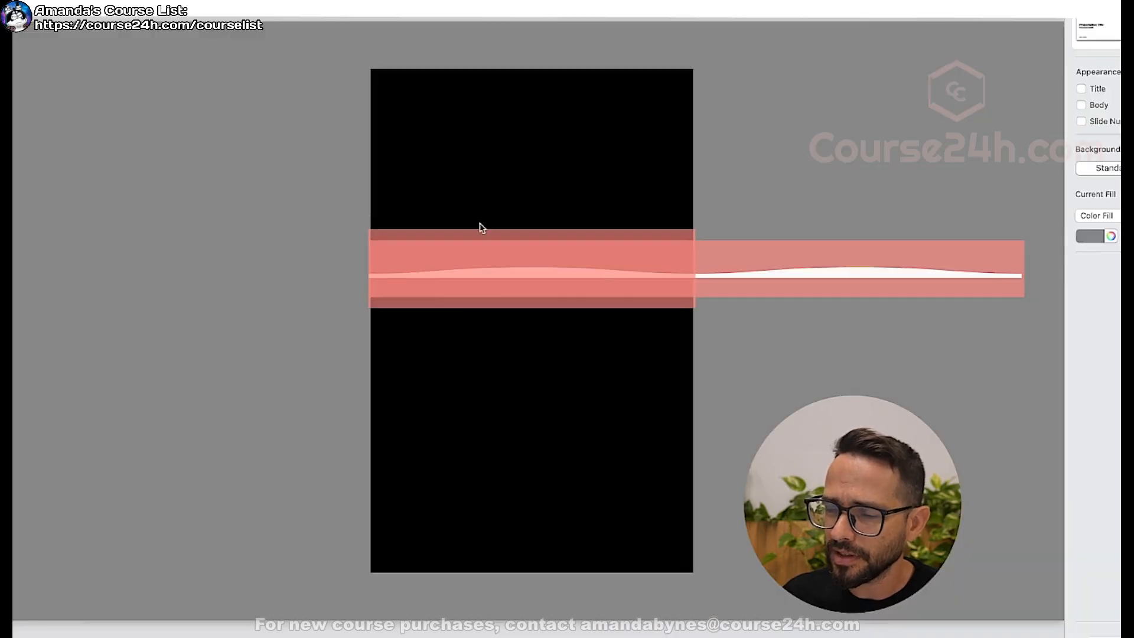
pyautogui.press('super+Tab')
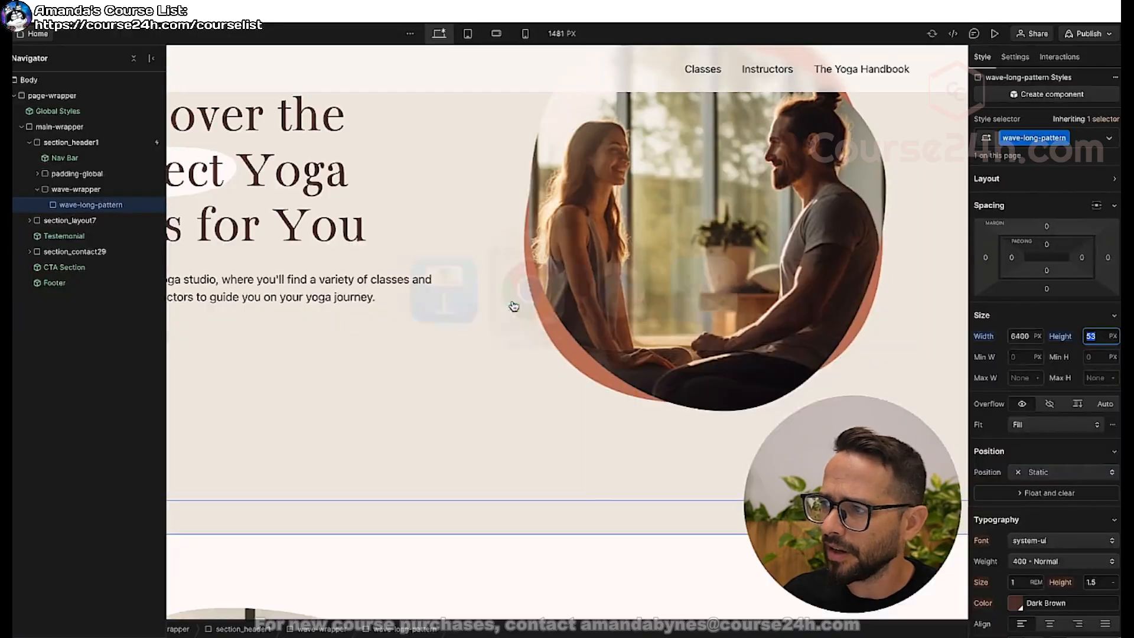
# Add a background image layer to wave-long-pattern and upload wave-repeat.svg from the Home Page folder to the assets.
pyautogui.scroll(-2, 1020, 336)
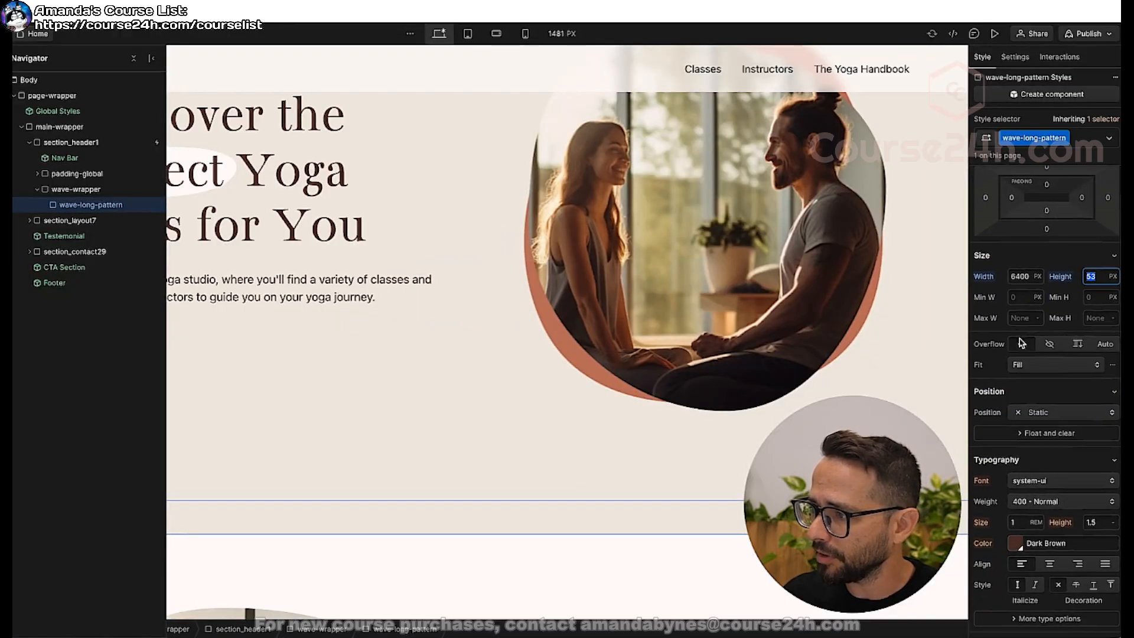
pyautogui.scroll(-5, 1020, 337)
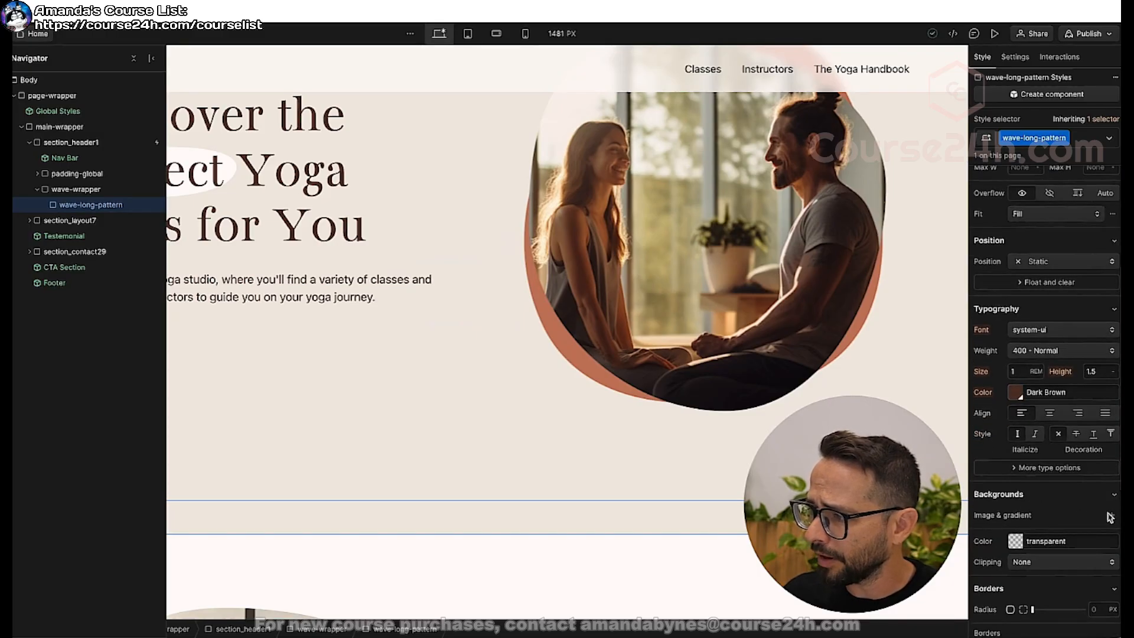
pyautogui.click(1115, 518)
pyautogui.click(1063, 352)
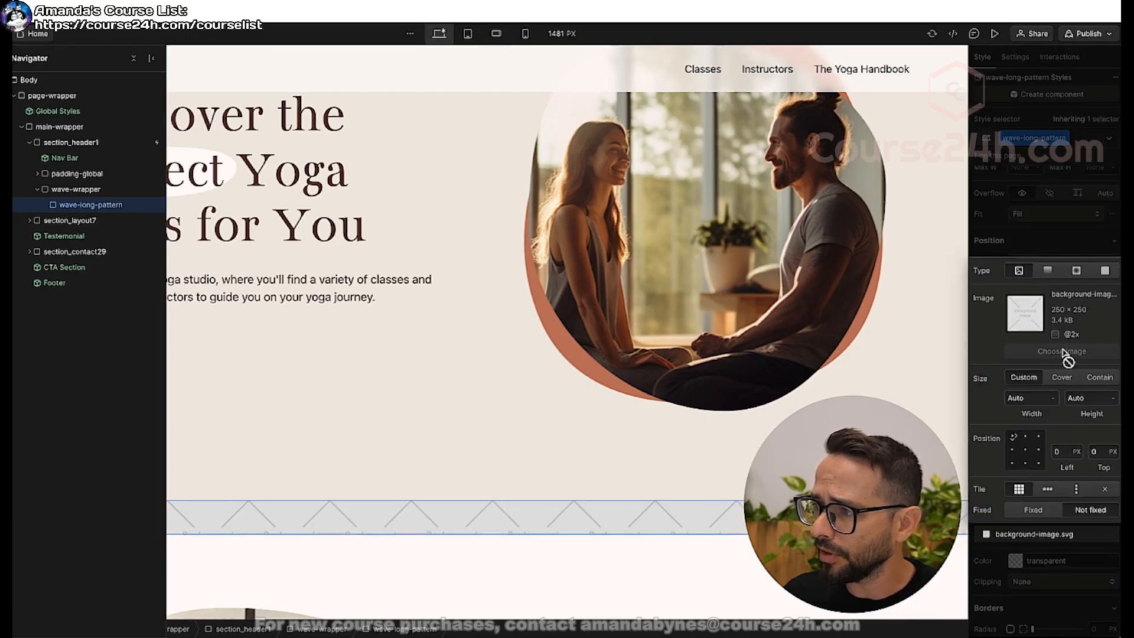
pyautogui.click(148, 79)
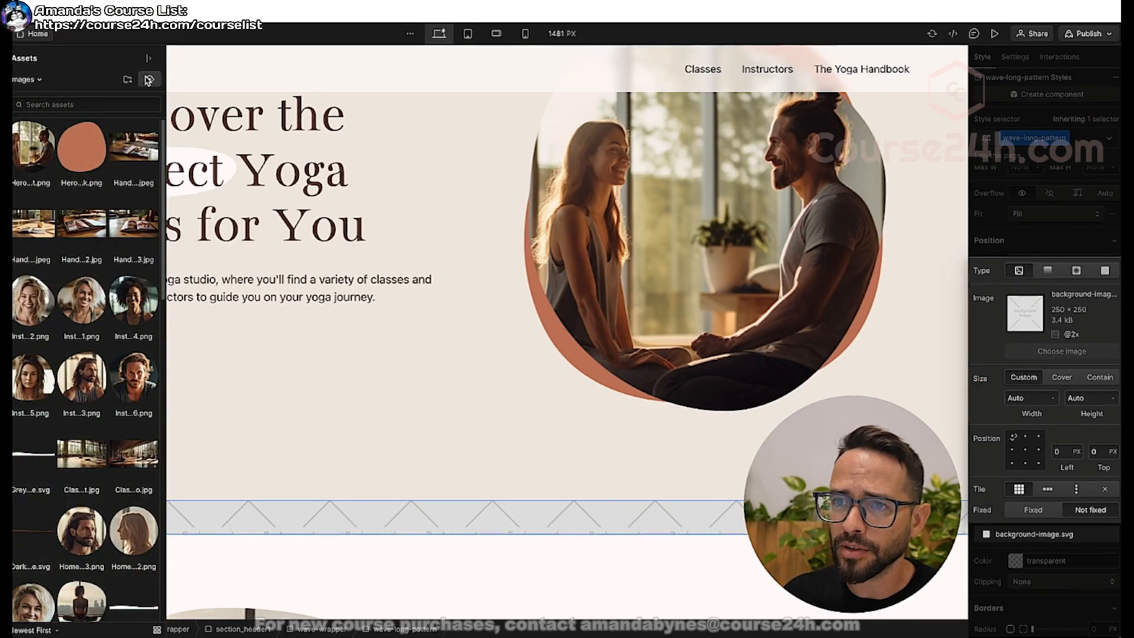
pyautogui.click(407, 204)
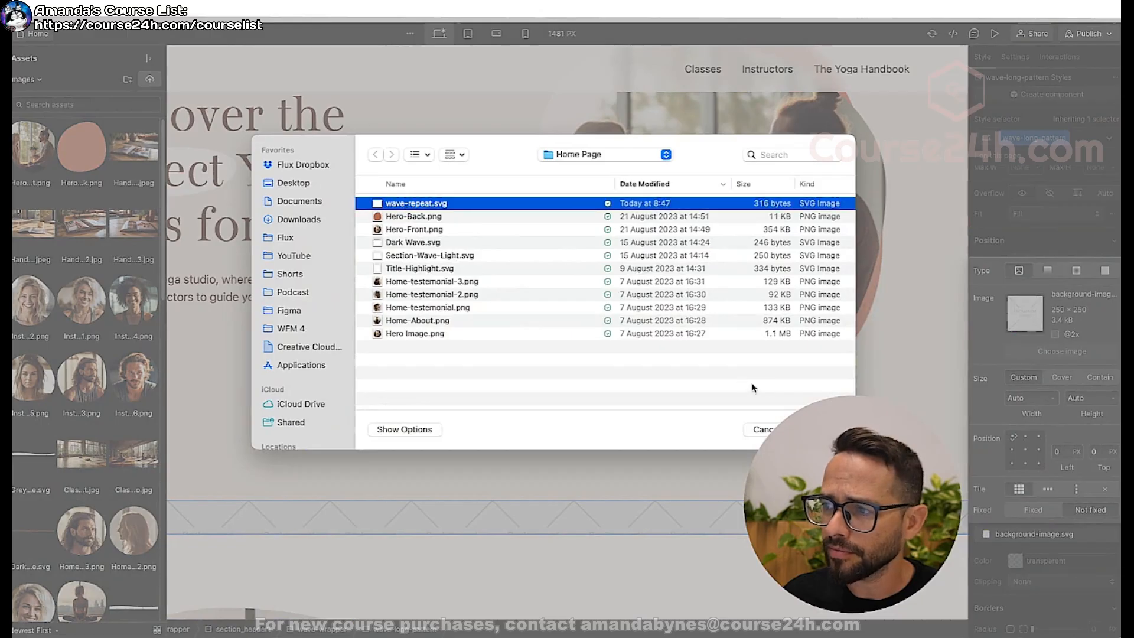
pyautogui.click(820, 428)
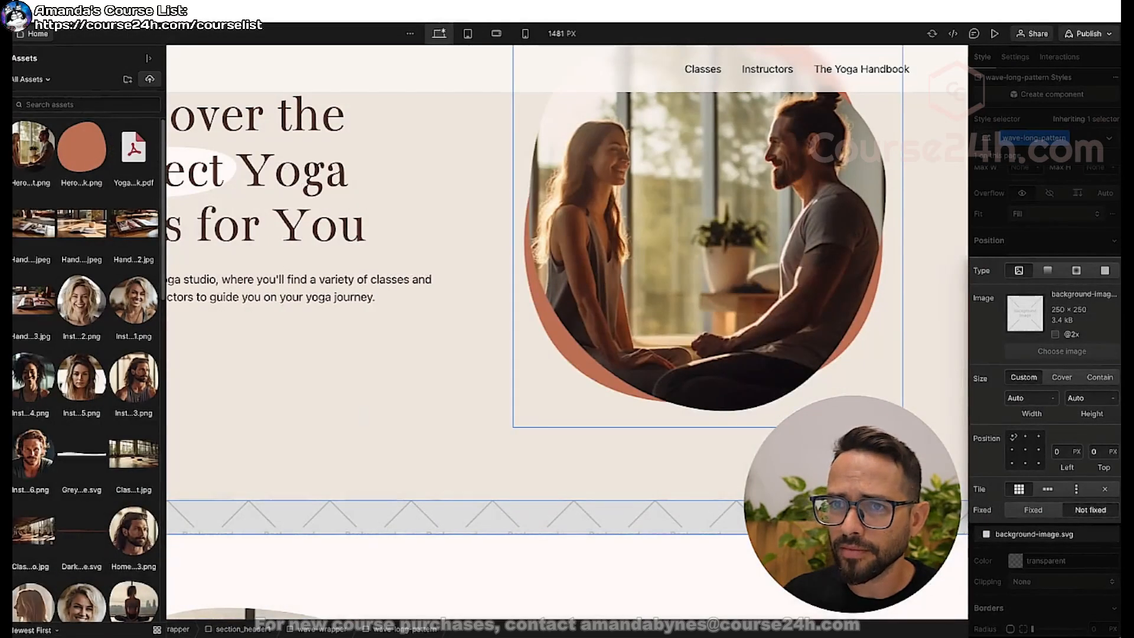
# Choose wave-repeat.svg as wave-long-pattern's background image and check how it repeats along the wide div.
pyautogui.click(31, 148)
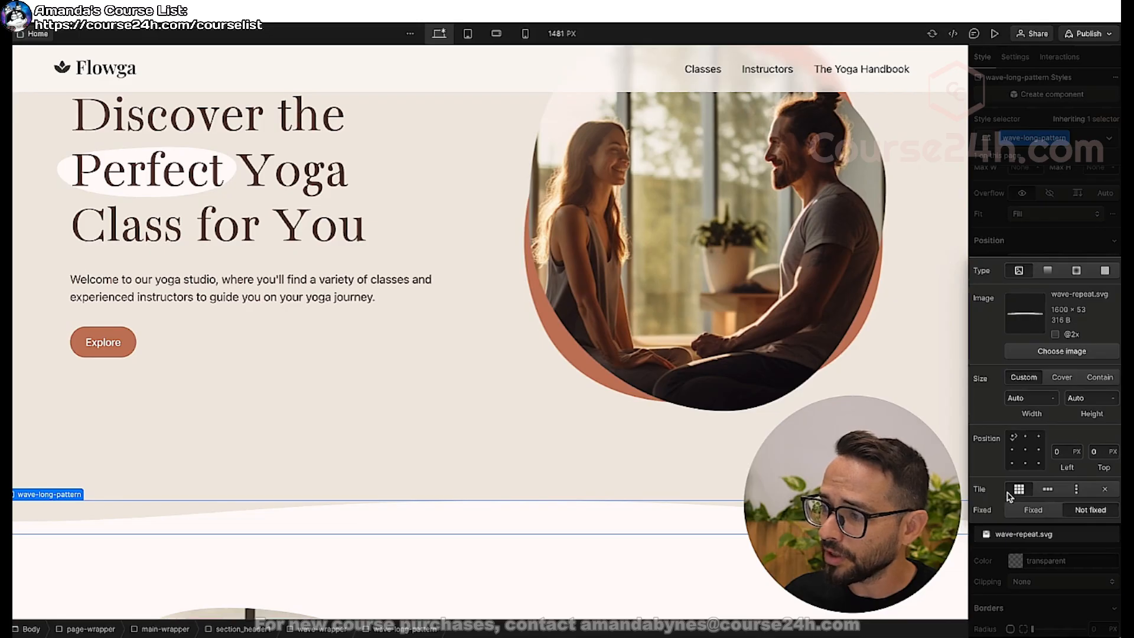
pyautogui.hscroll(3, 573, 514)
pyautogui.hscroll(-3, 573, 514)
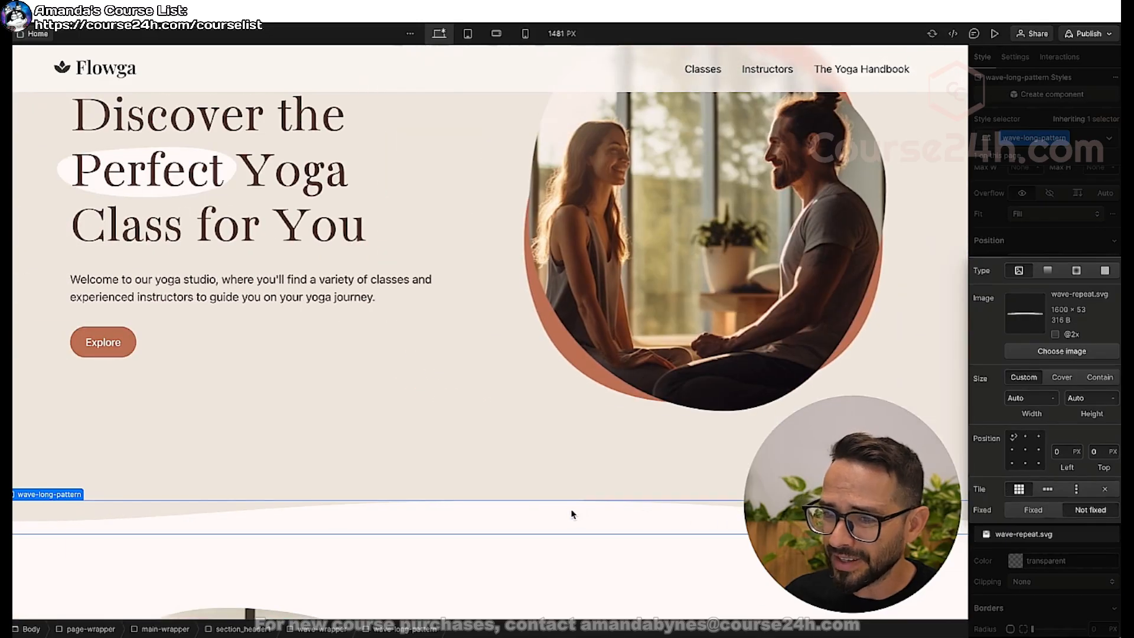
pyautogui.hscroll(5, 480, 511)
pyautogui.hscroll(-5, 481, 512)
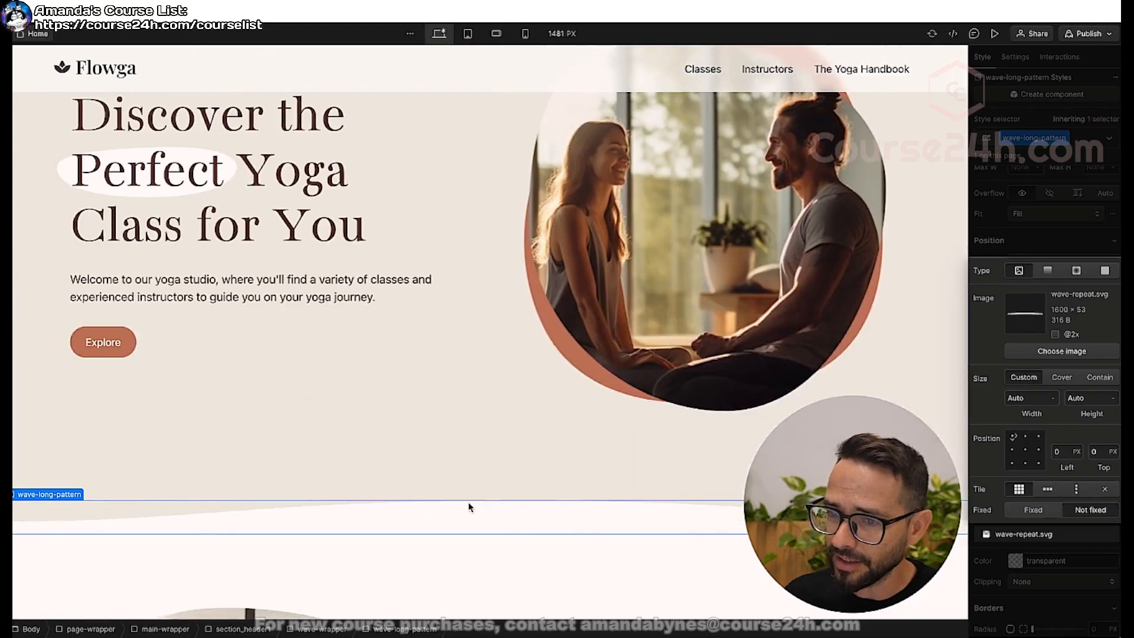
pyautogui.hscroll(10, 392, 516)
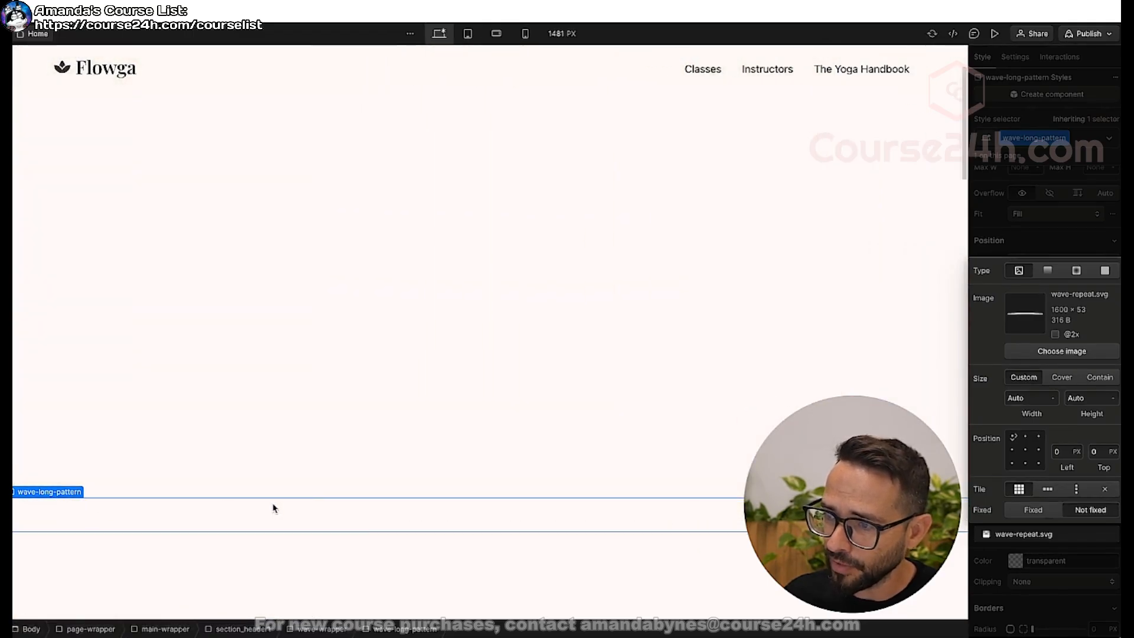
pyautogui.hscroll(-10, 274, 508)
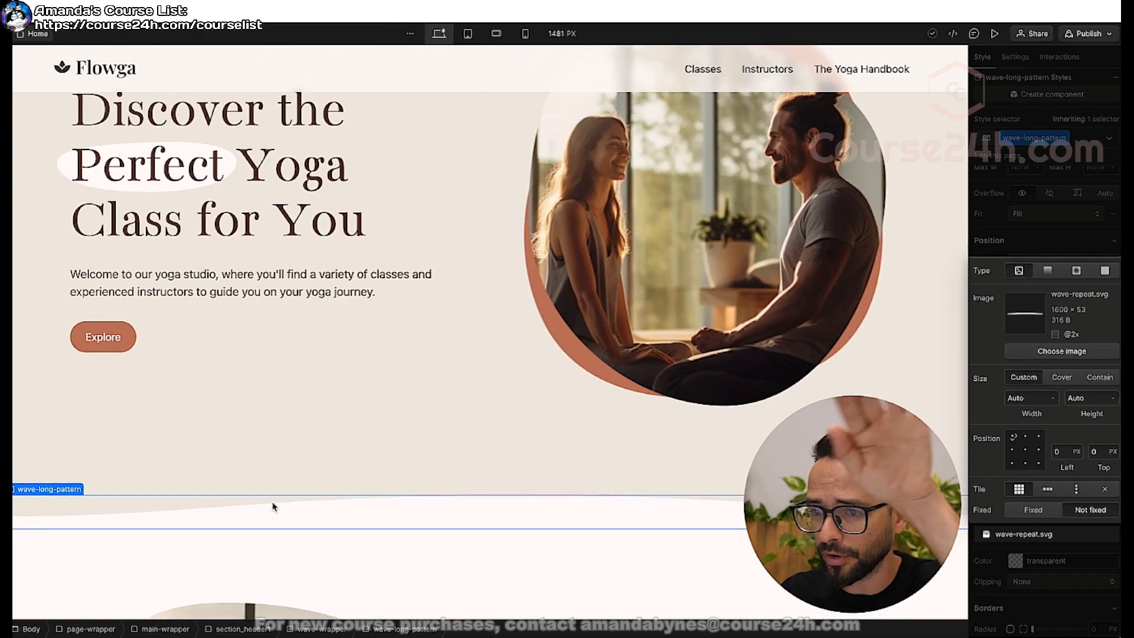
pyautogui.hscroll(3, 273, 507)
pyautogui.hscroll(-3, 273, 507)
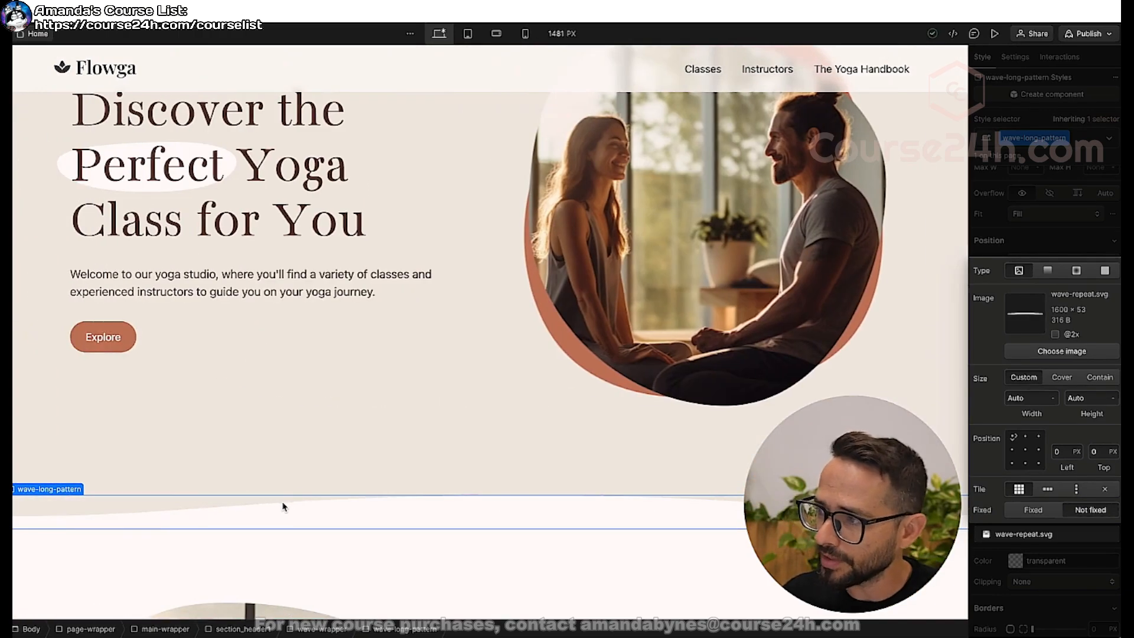
pyautogui.click(1043, 245)
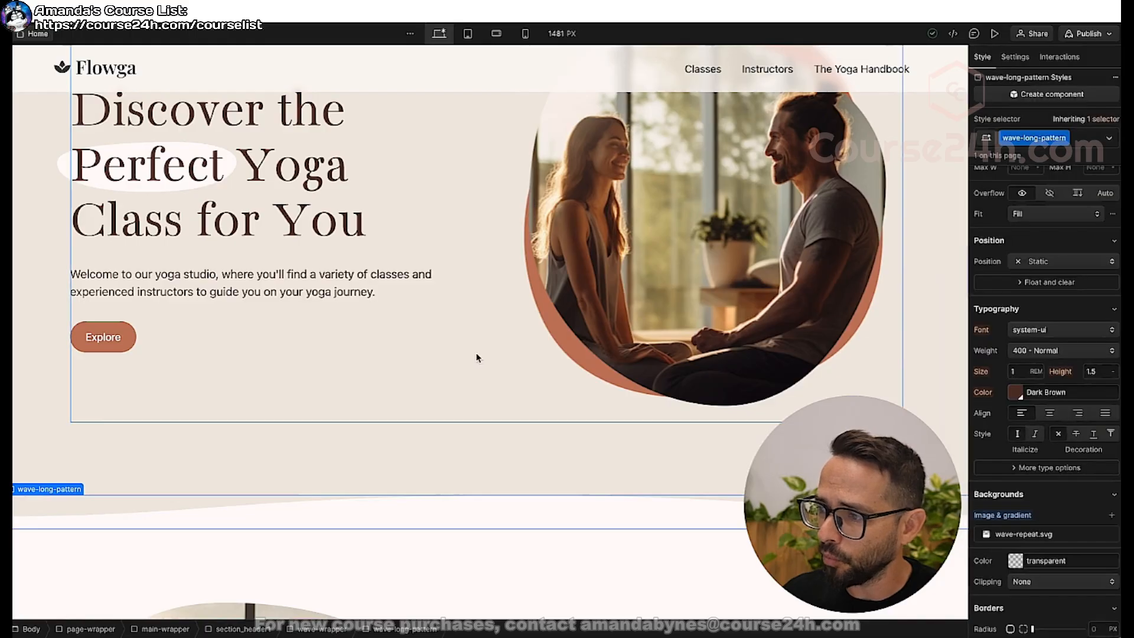
# Check the page's horizontal overflow, then set wave-wrapper's width to 100% and its overflow to hidden.
pyautogui.hscroll(4, 477, 357)
pyautogui.hscroll(3, 477, 357)
pyautogui.hscroll(-6, 477, 357)
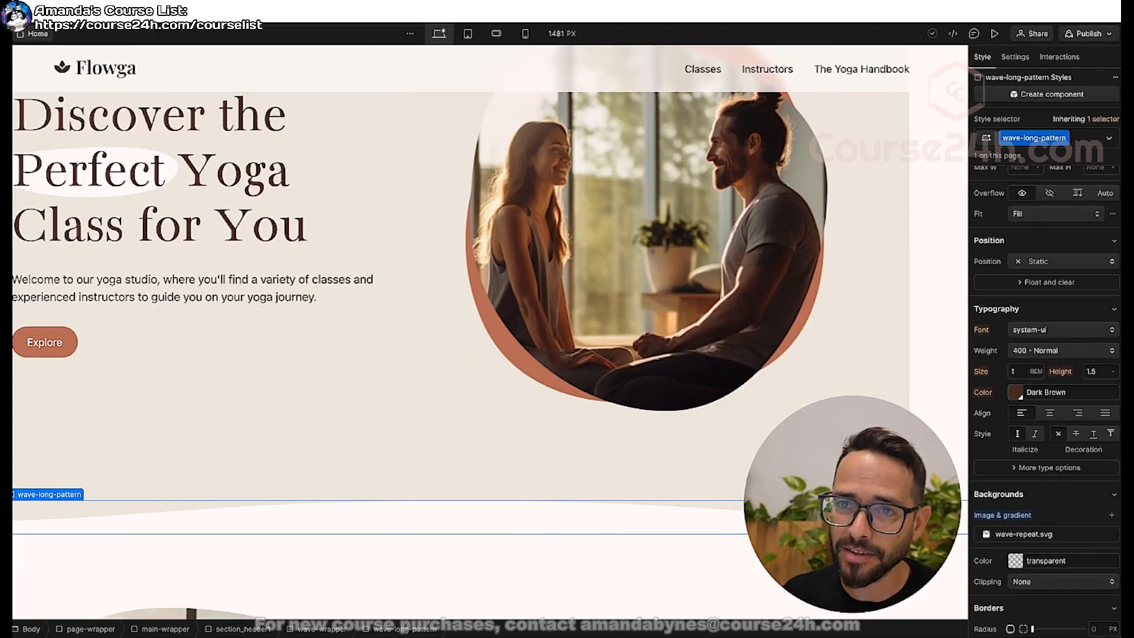
pyautogui.press('z')
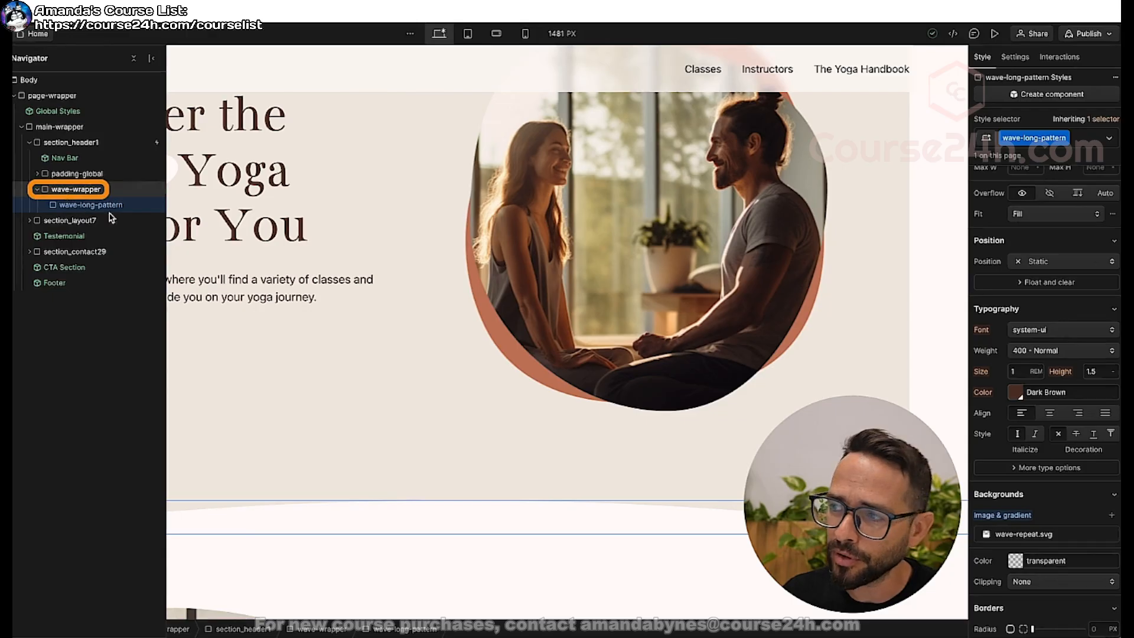
pyautogui.hscroll(-1, 532, 347)
pyautogui.click(89, 195)
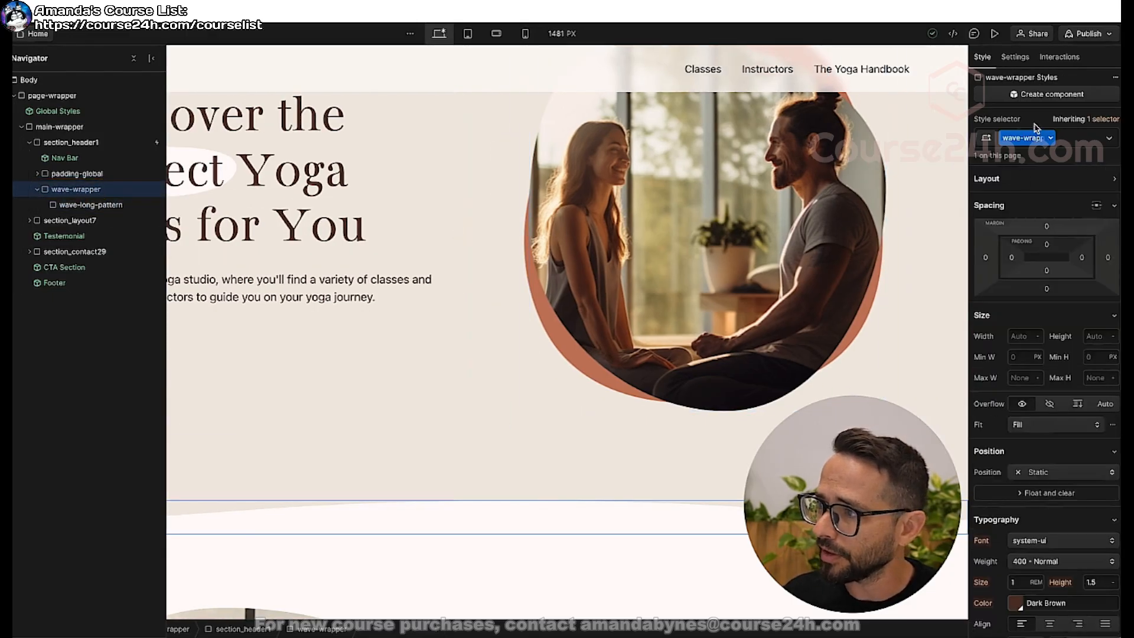
pyautogui.click(1014, 338)
pyautogui.write('100%')
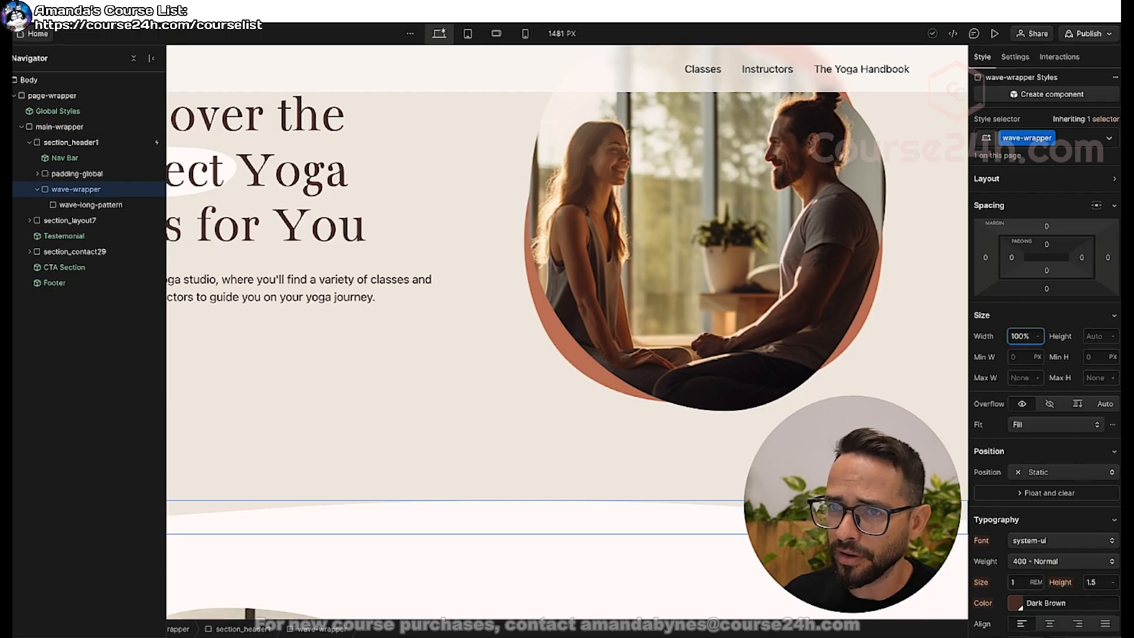
pyautogui.press('Return')
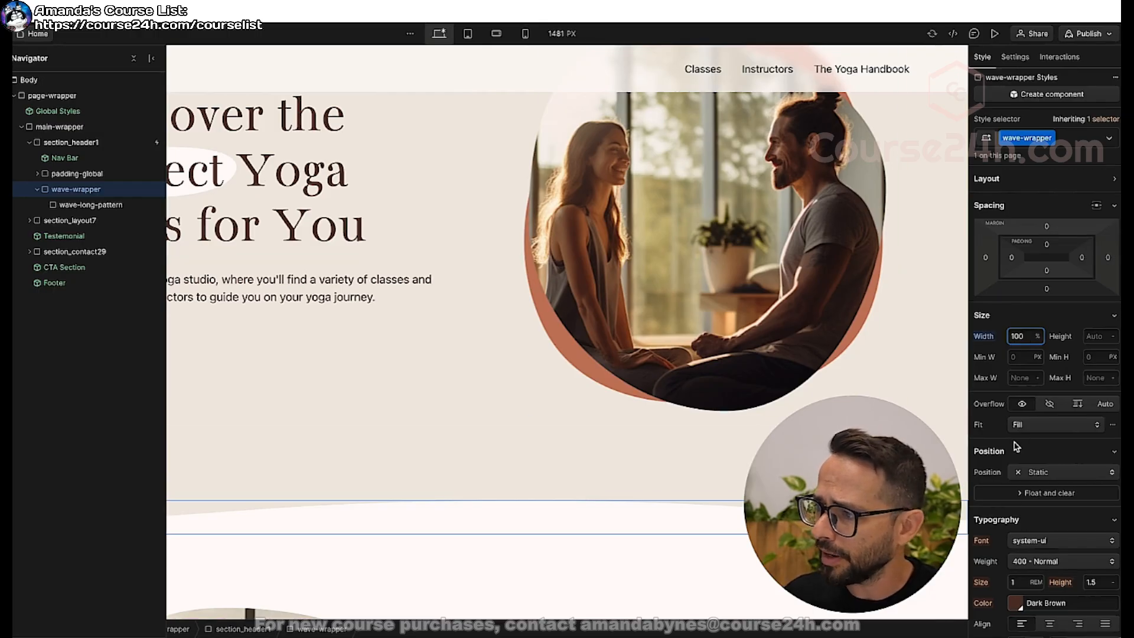
pyautogui.click(1051, 404)
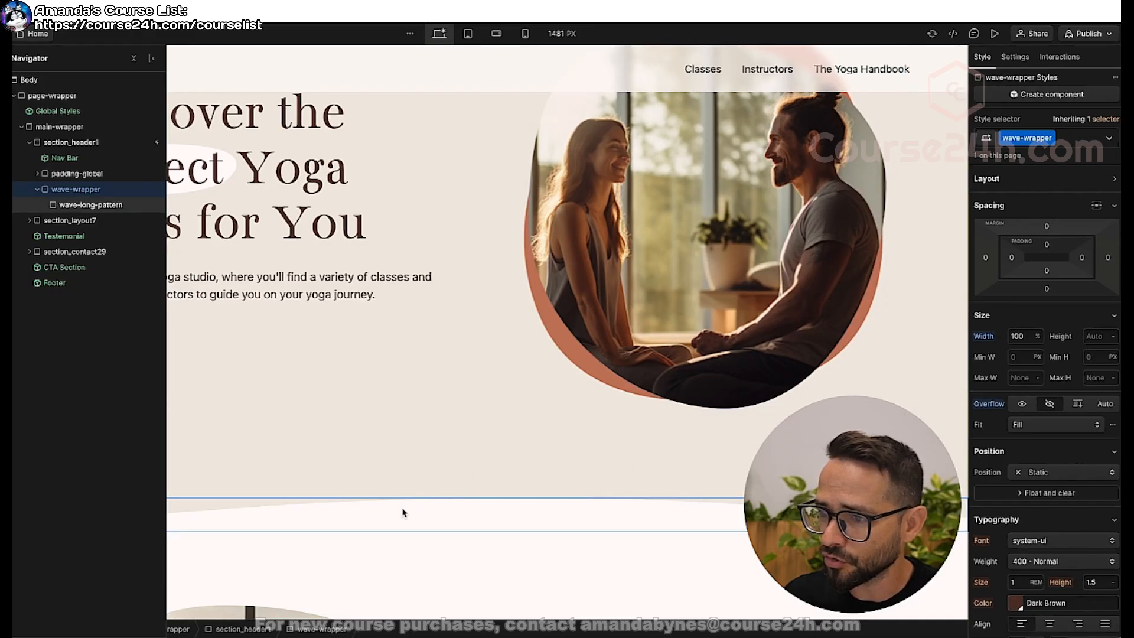
# Collapse wave-wrapper in the page structure and set its position to Absolute.
pyautogui.click(78, 205)
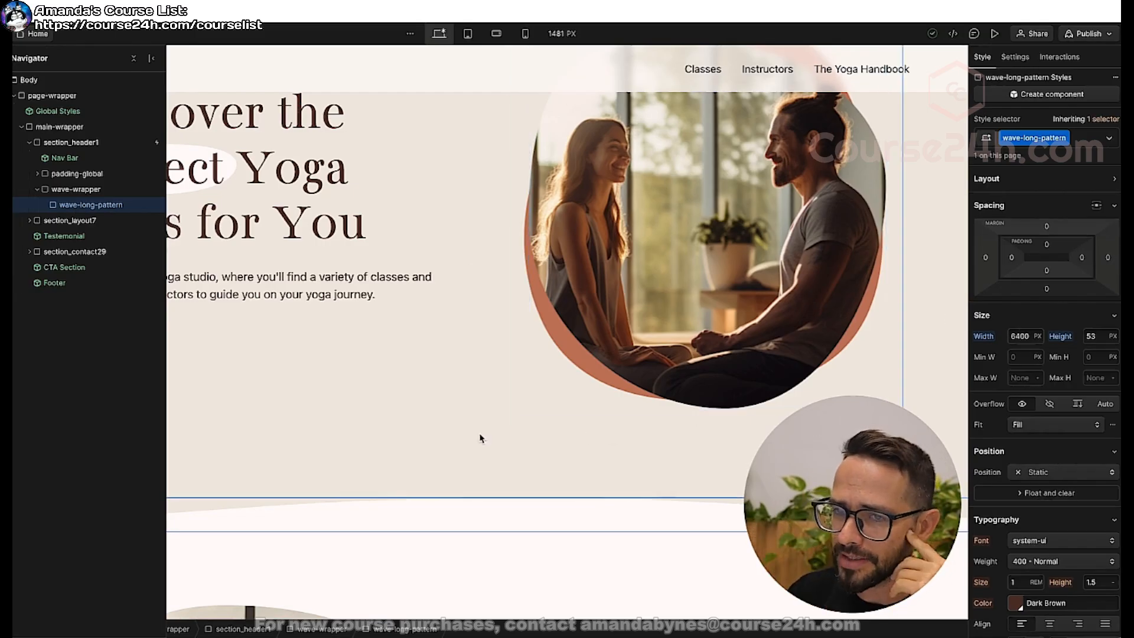
pyautogui.click(79, 190)
pyautogui.click(37, 189)
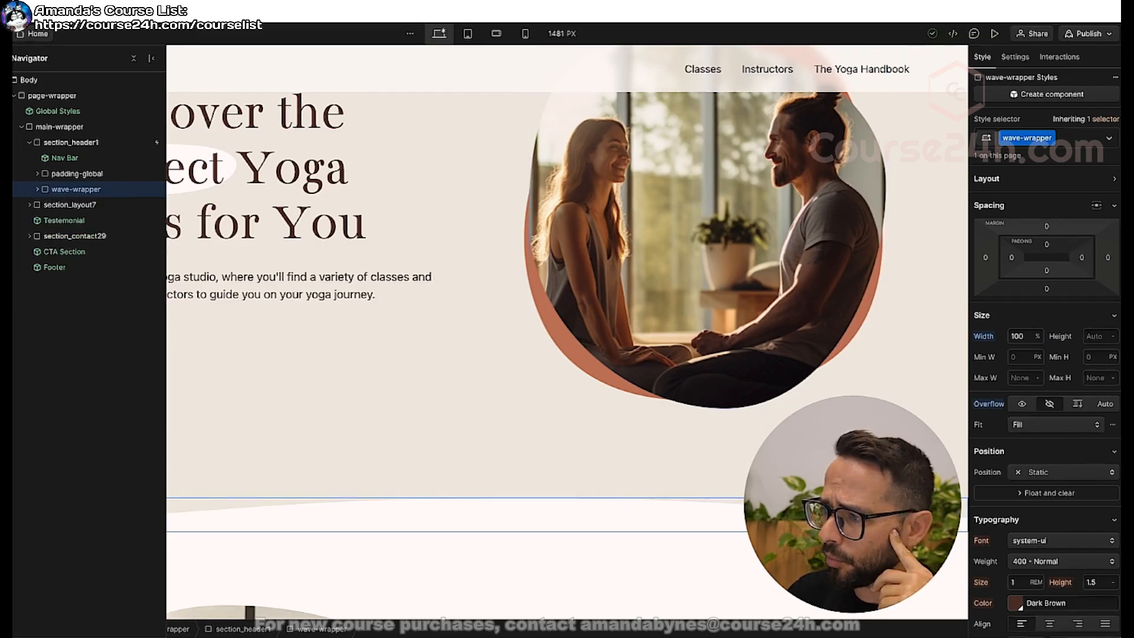
pyautogui.click(1036, 475)
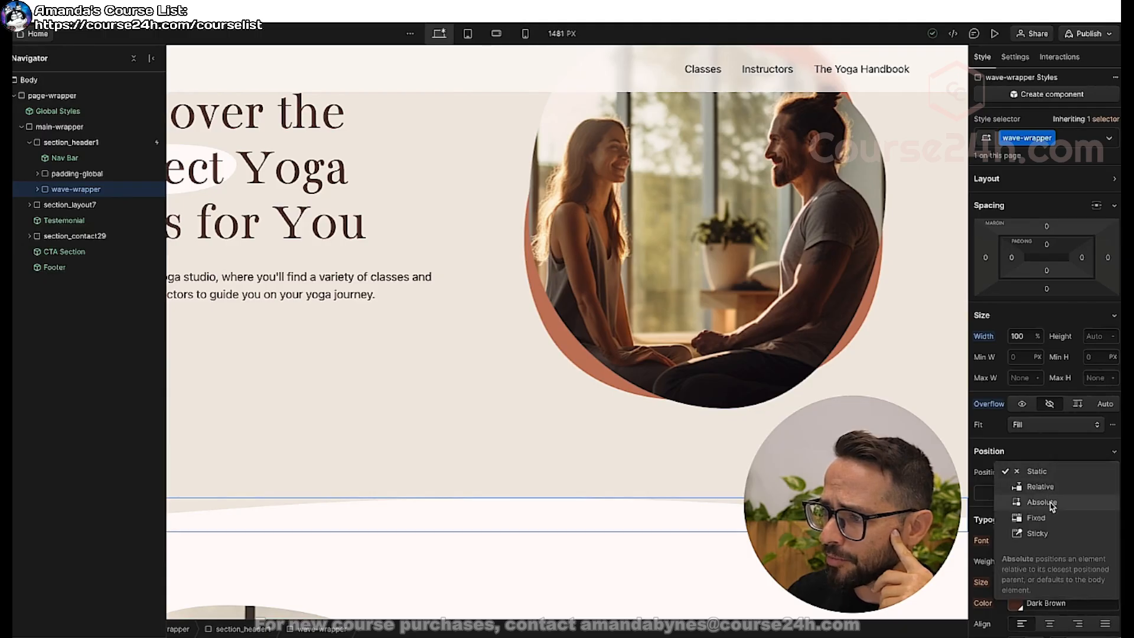
pyautogui.click(1042, 502)
pyautogui.scroll(2, 360, 221)
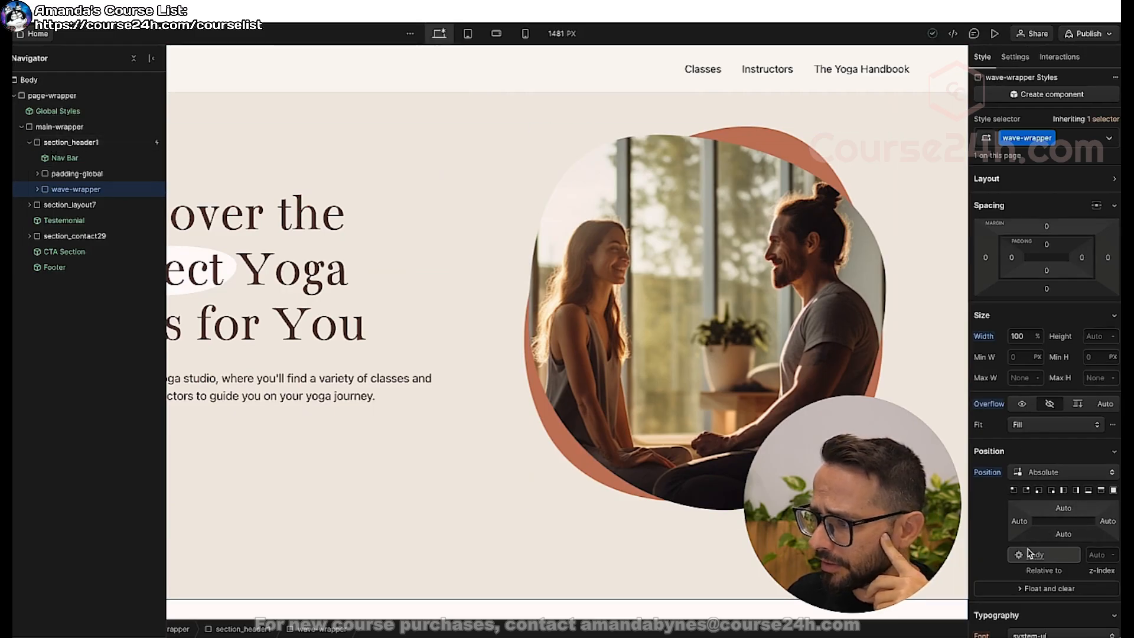
# Set section_header1's position to Relative and anchor the absolute wave-wrapper to the section's bottom edge, spanning its full width.
pyautogui.click(86, 145)
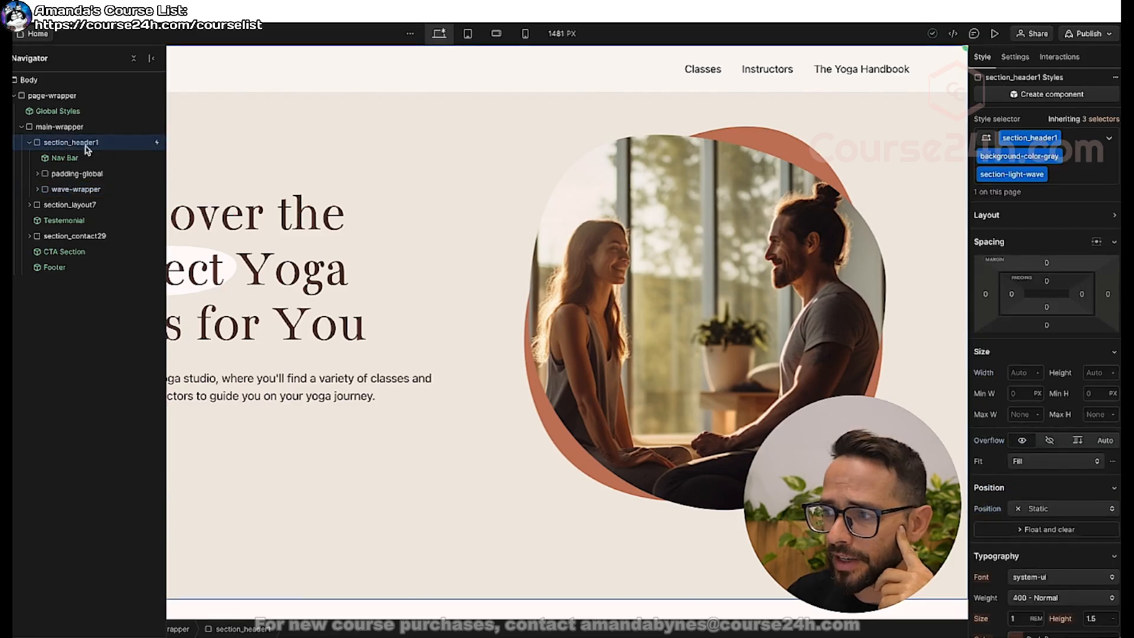
pyautogui.click(1053, 509)
pyautogui.click(1050, 524)
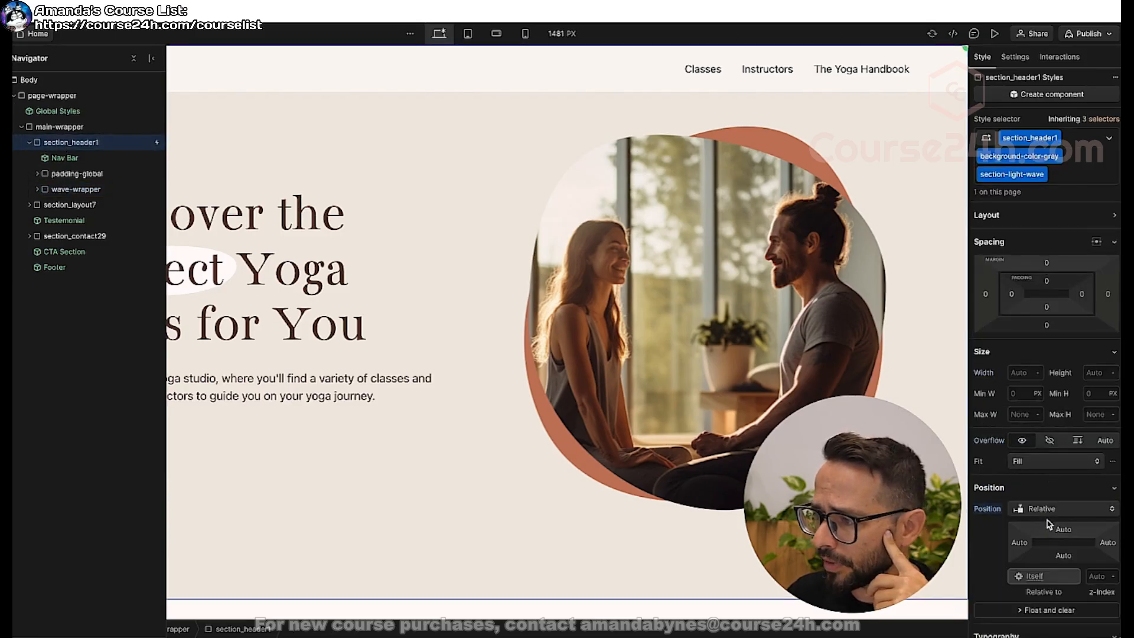
pyautogui.click(68, 190)
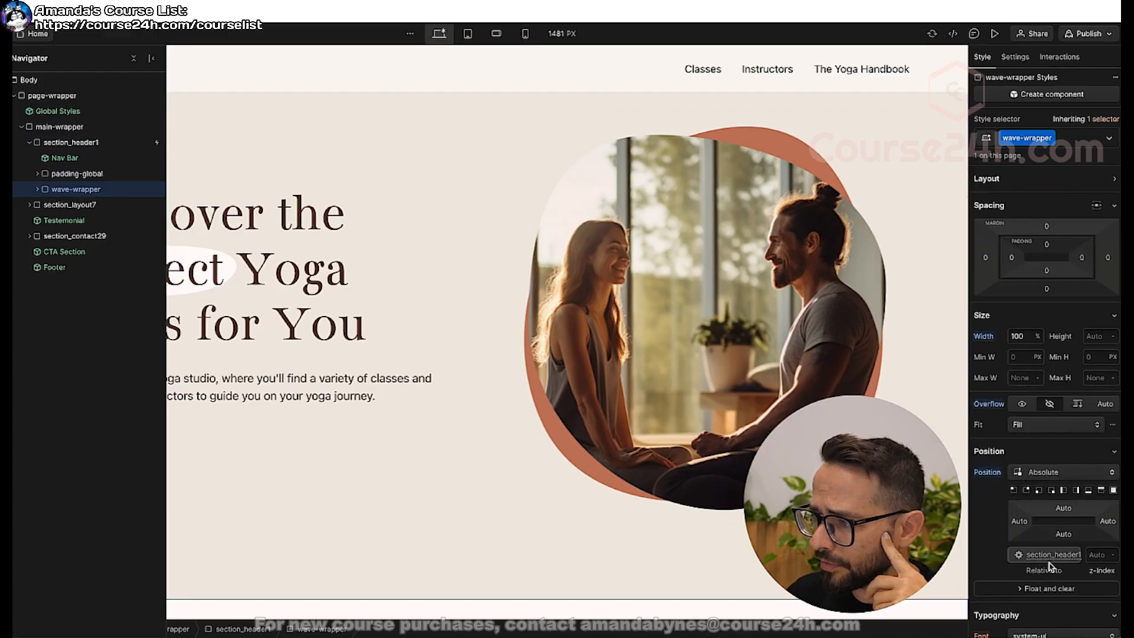
pyautogui.click(1088, 491)
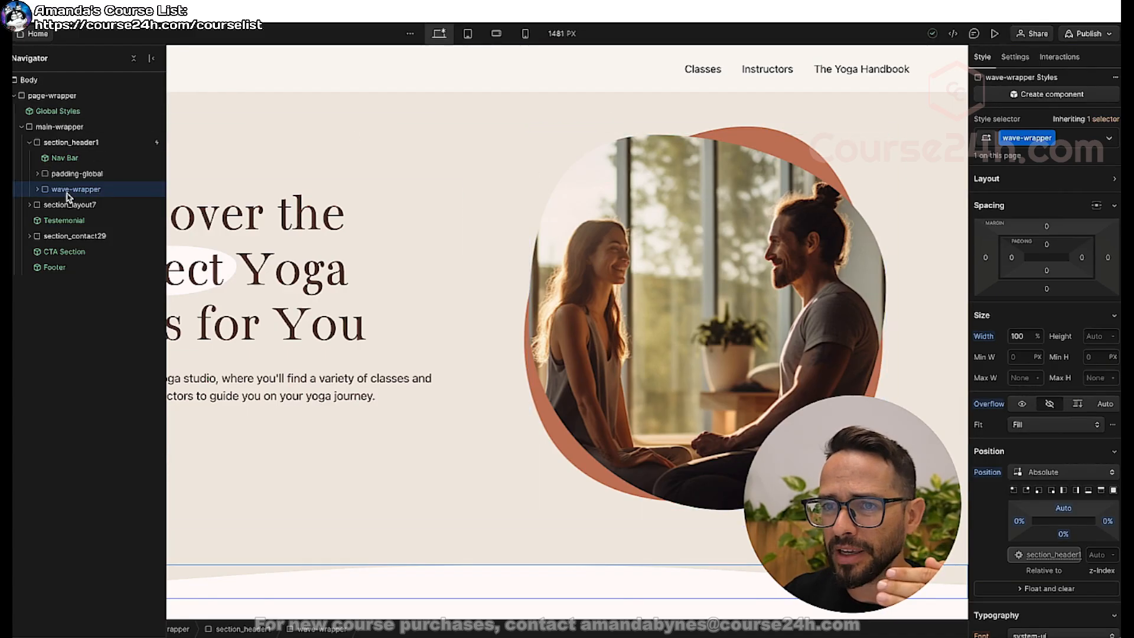
# With wave-long-pattern selected, add a page load trigger that starts an animation when the page starts loading.
pyautogui.click(38, 190)
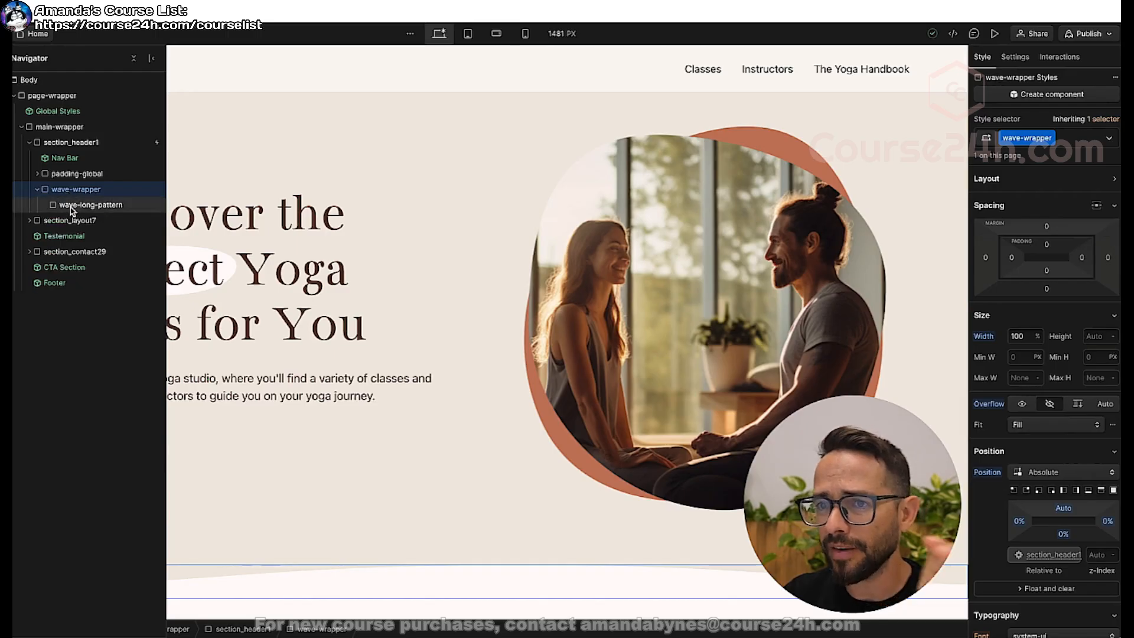
pyautogui.click(71, 206)
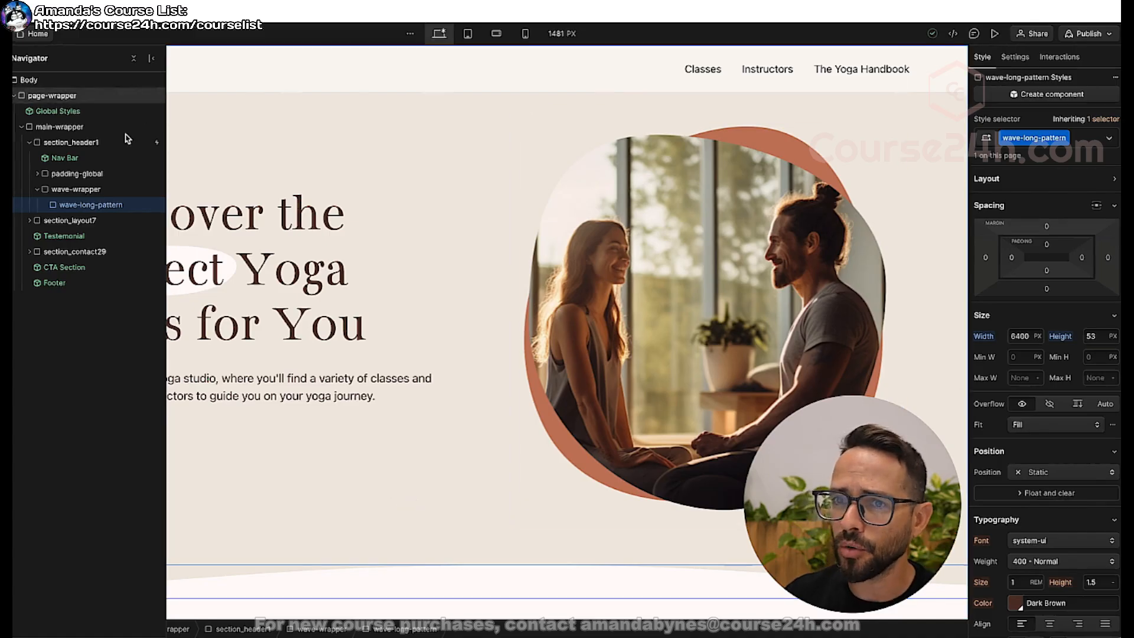
pyautogui.click(1060, 58)
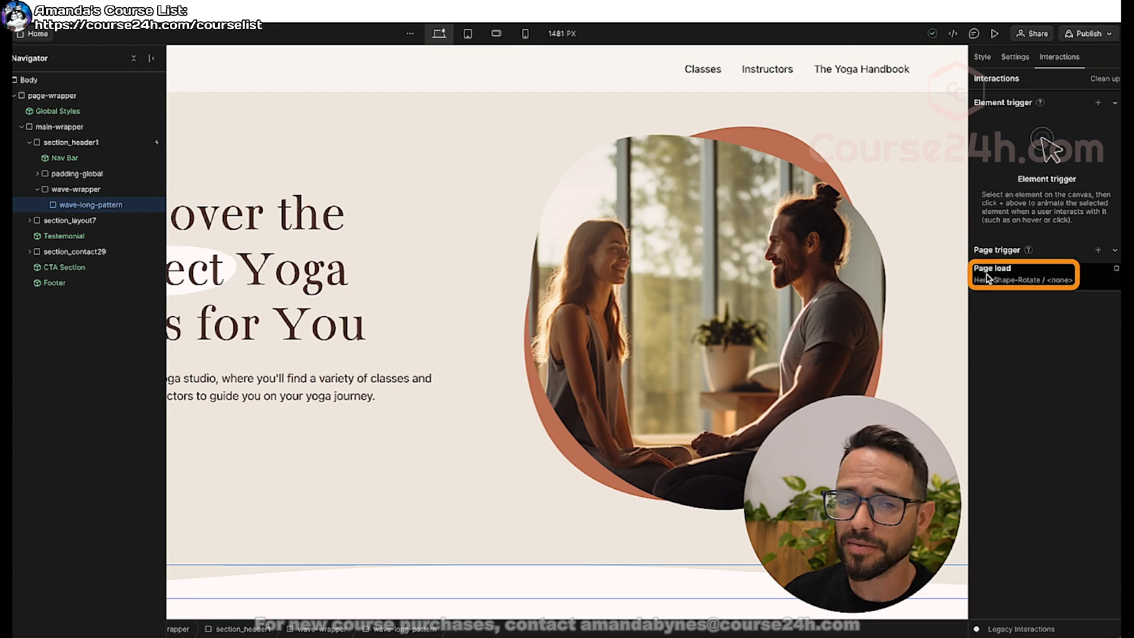
pyautogui.click(1098, 251)
pyautogui.click(1029, 308)
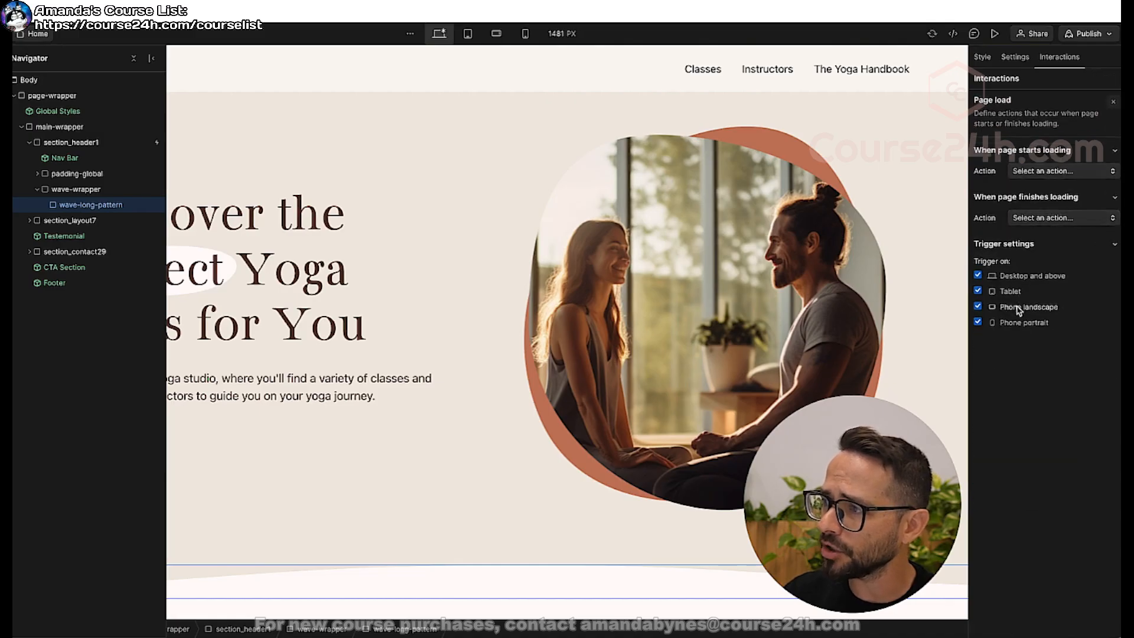
pyautogui.click(1062, 172)
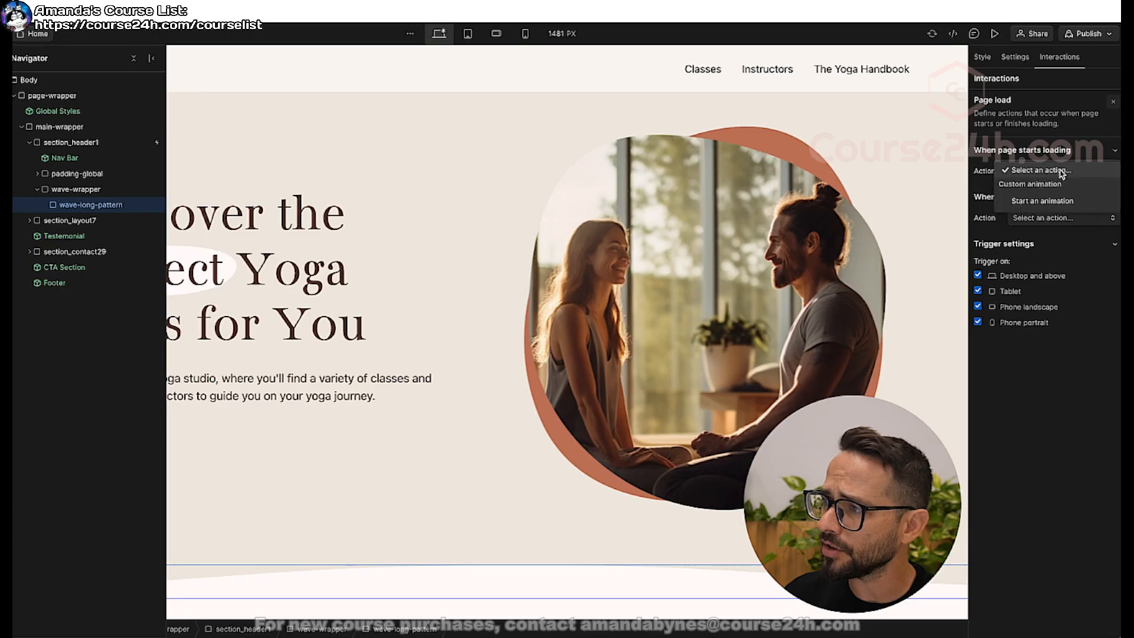
pyautogui.click(1044, 201)
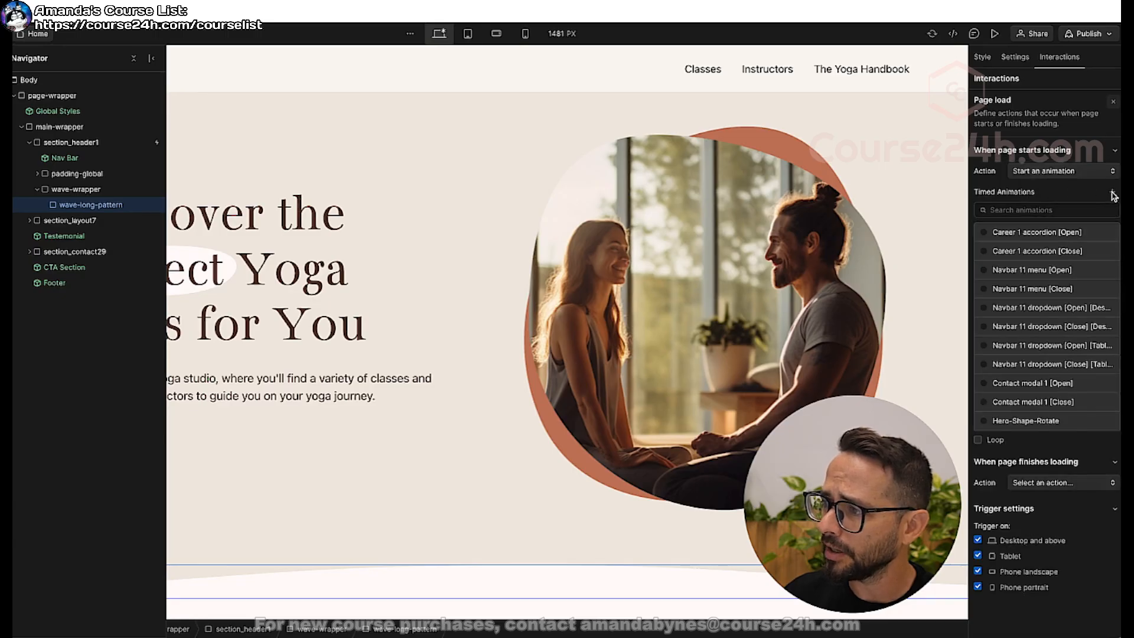
# Create a new timed animation named looping-wave-home-page.
pyautogui.click(1113, 194)
pyautogui.click(1040, 207)
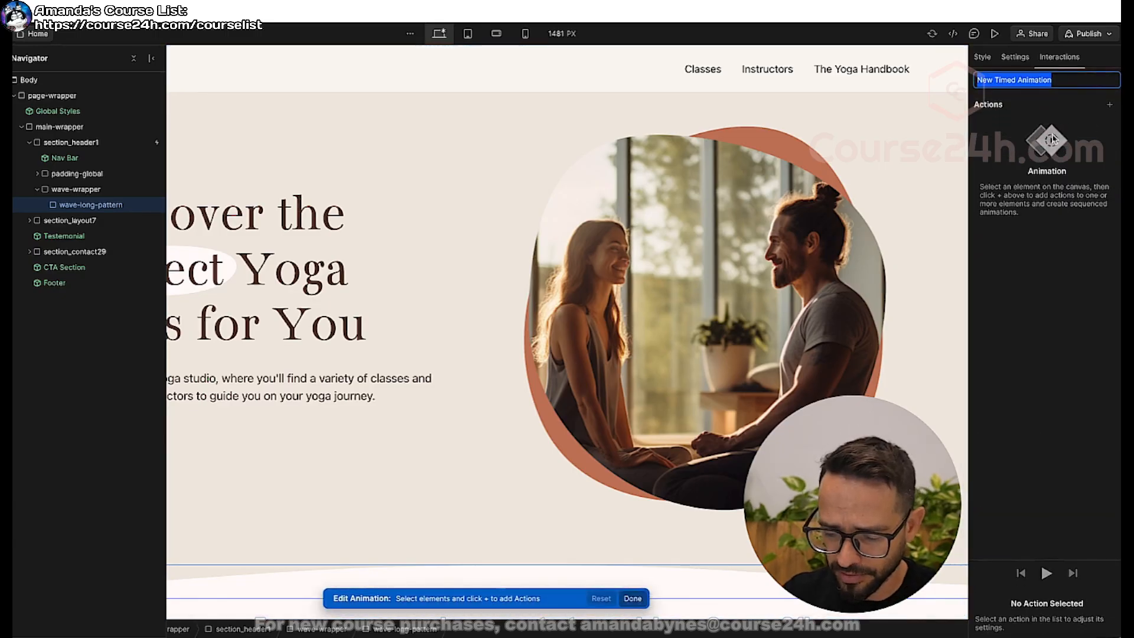
pyautogui.write('loopin')
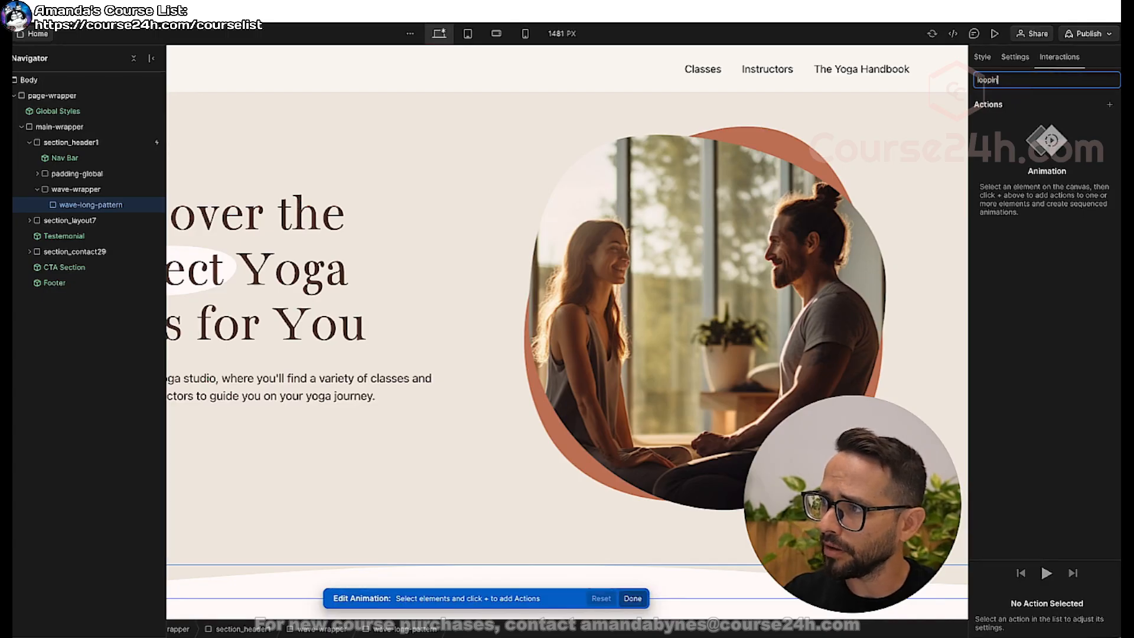
pyautogui.write('g wave homea')
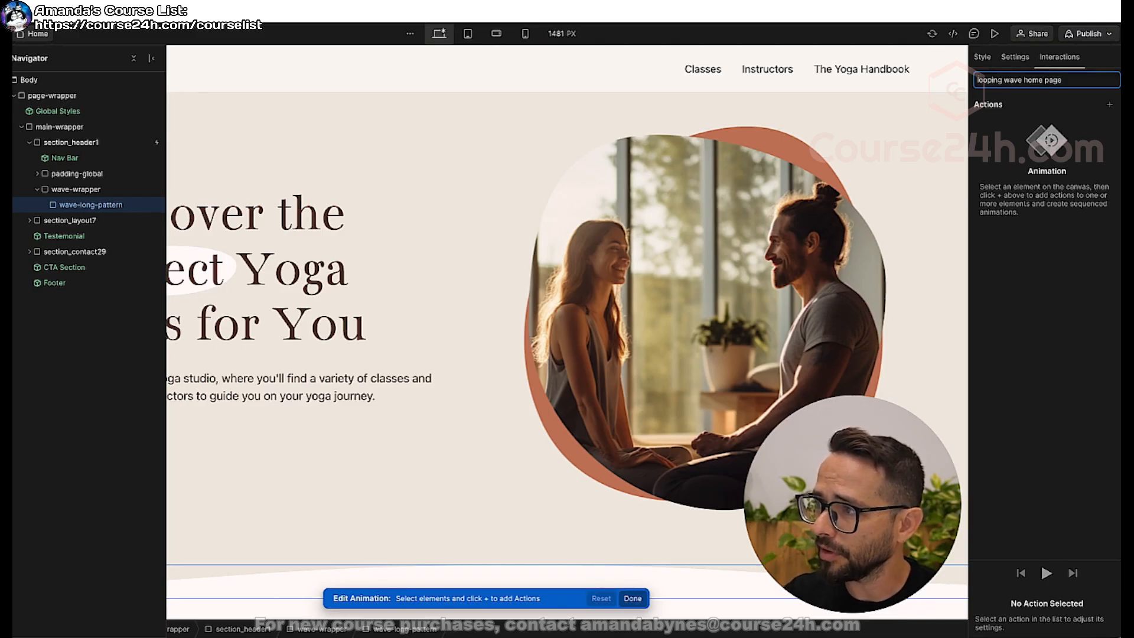
pyautogui.press('BackSpace')
pyautogui.write('-')
pyautogui.press('BackSpace')
pyautogui.write('-')
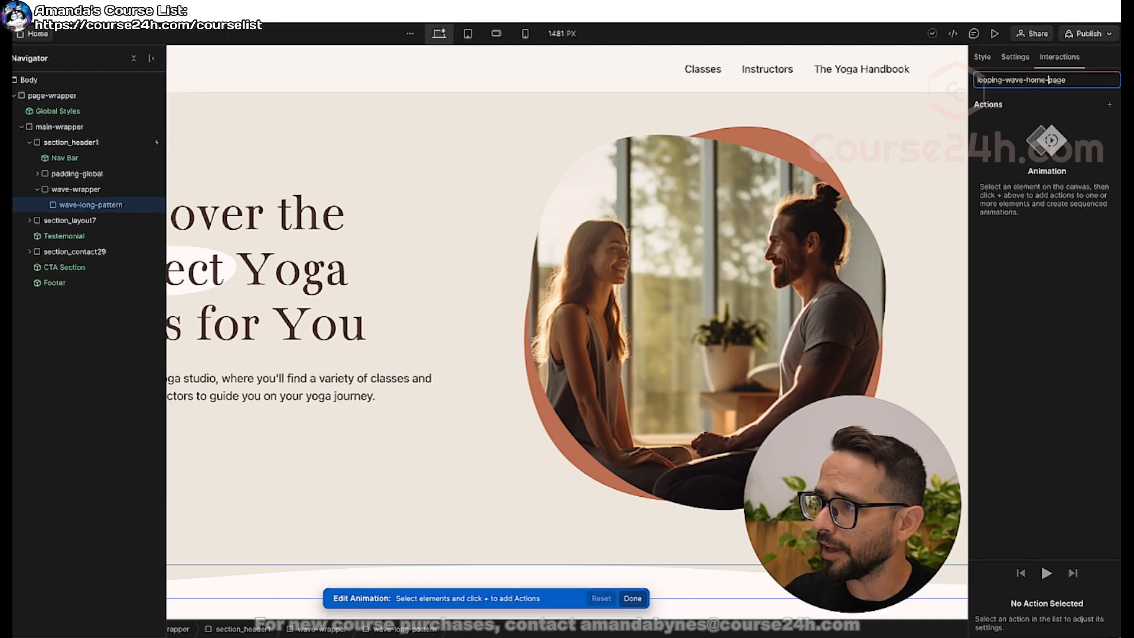
pyautogui.press('Return')
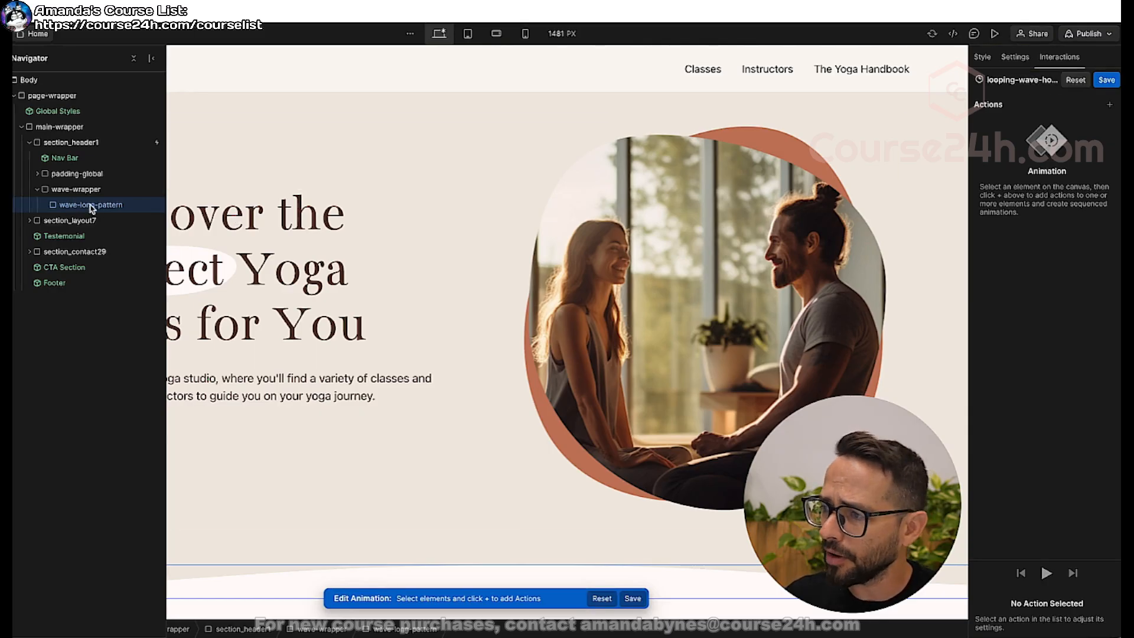
# Add a Move action for wave-long-pattern to the animation with a horizontal offset of -500 px.
pyautogui.click(1110, 105)
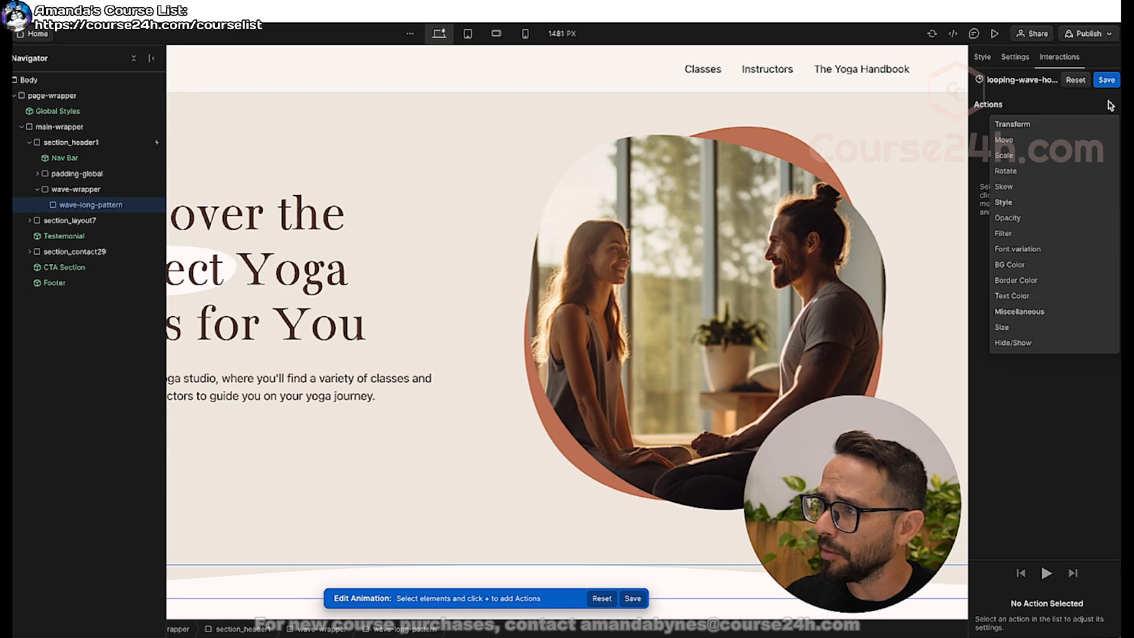
pyautogui.click(1033, 136)
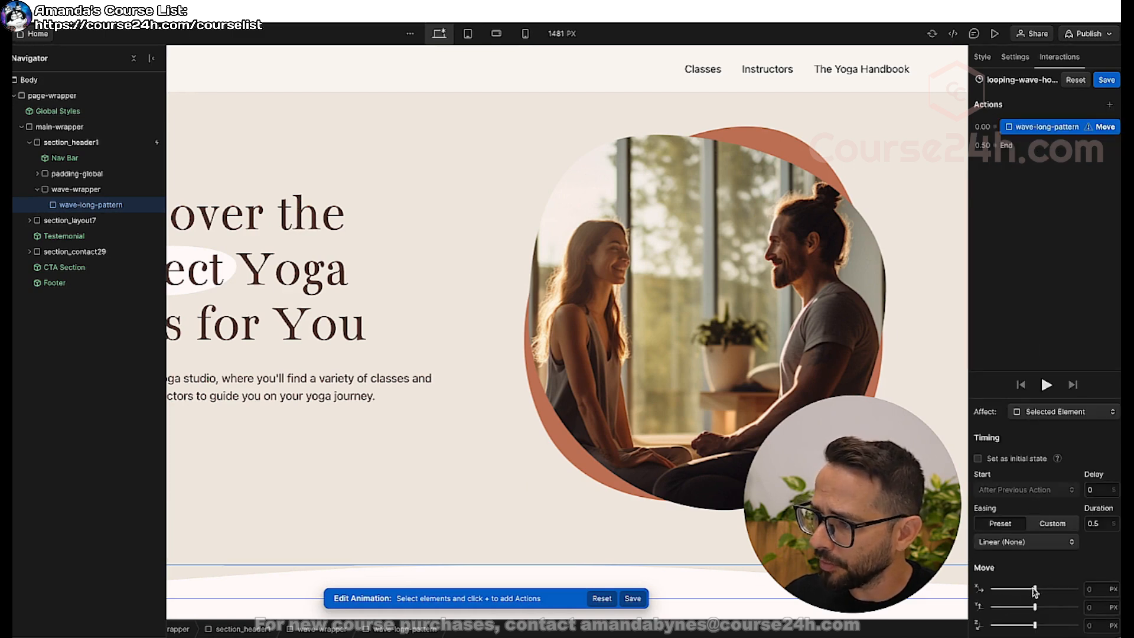
pyautogui.moveTo(1035, 589); pyautogui.dragTo(990, 590)
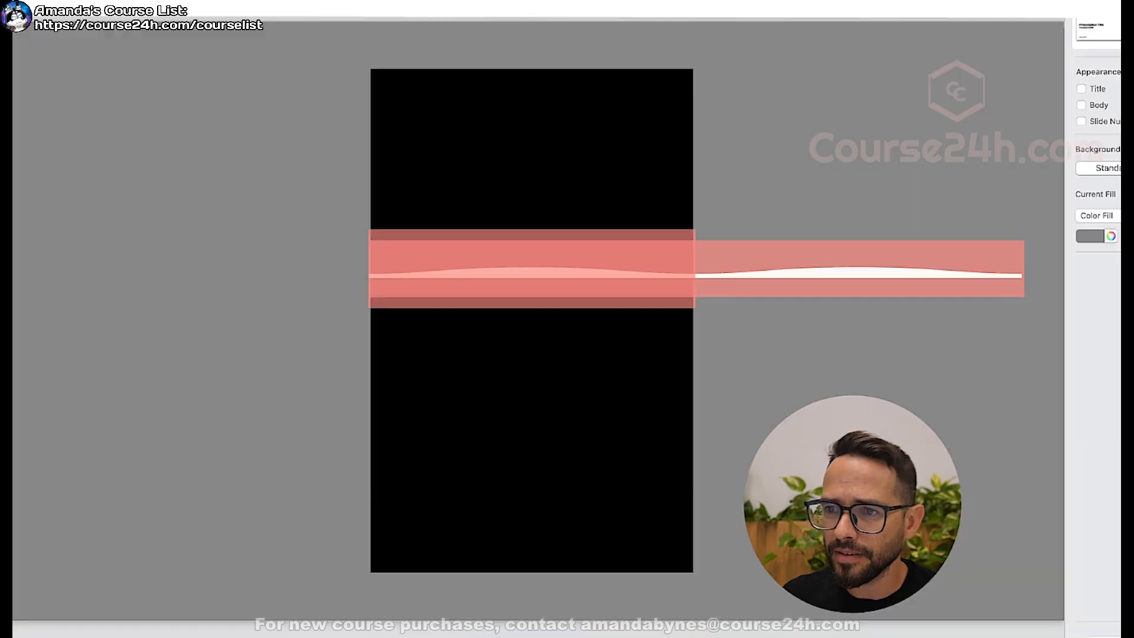
# On the presentation slide, slide the repeated wave strip leftward to illustrate the loop motion, and return to Webflow.
pyautogui.click(616, 274)
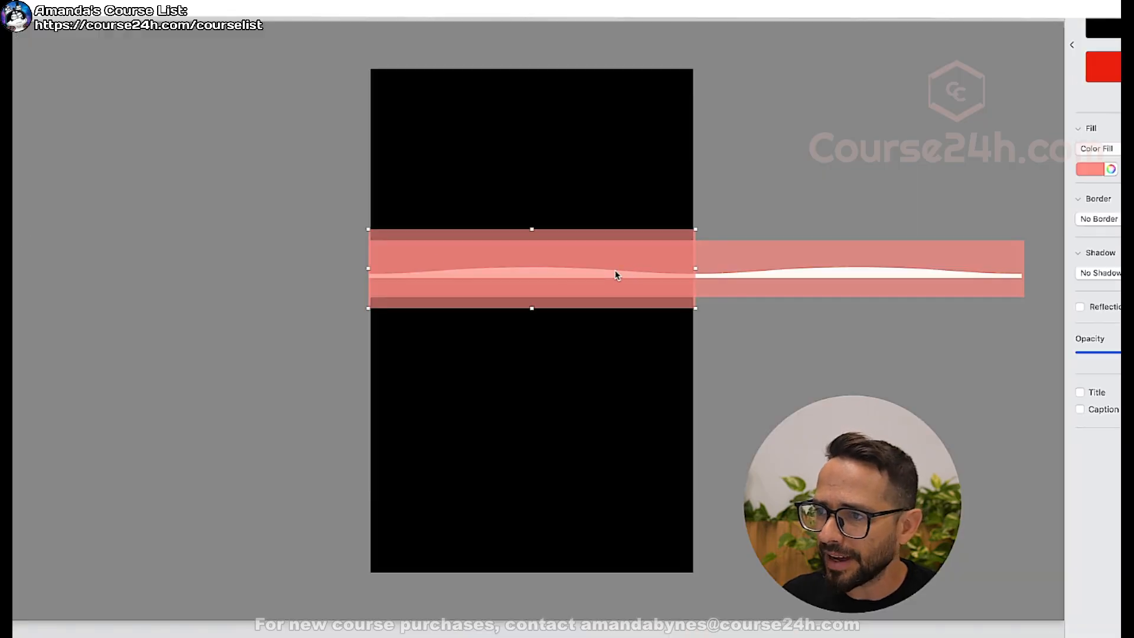
pyautogui.click(832, 274)
pyautogui.moveTo(594, 275); pyautogui.dragTo(400, 272)
pyautogui.press('super+Tab')
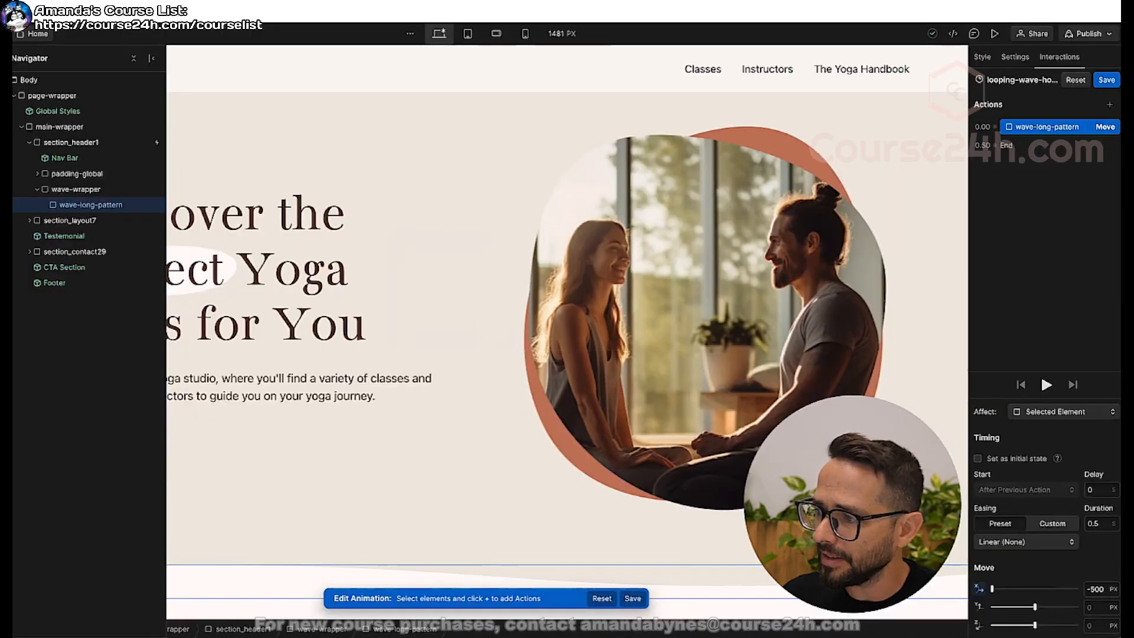
# Set the Move action's horizontal offset to -1600 px and its duration to 10 seconds, and play the animation.
pyautogui.click(1097, 590)
pyautogui.write('-1')
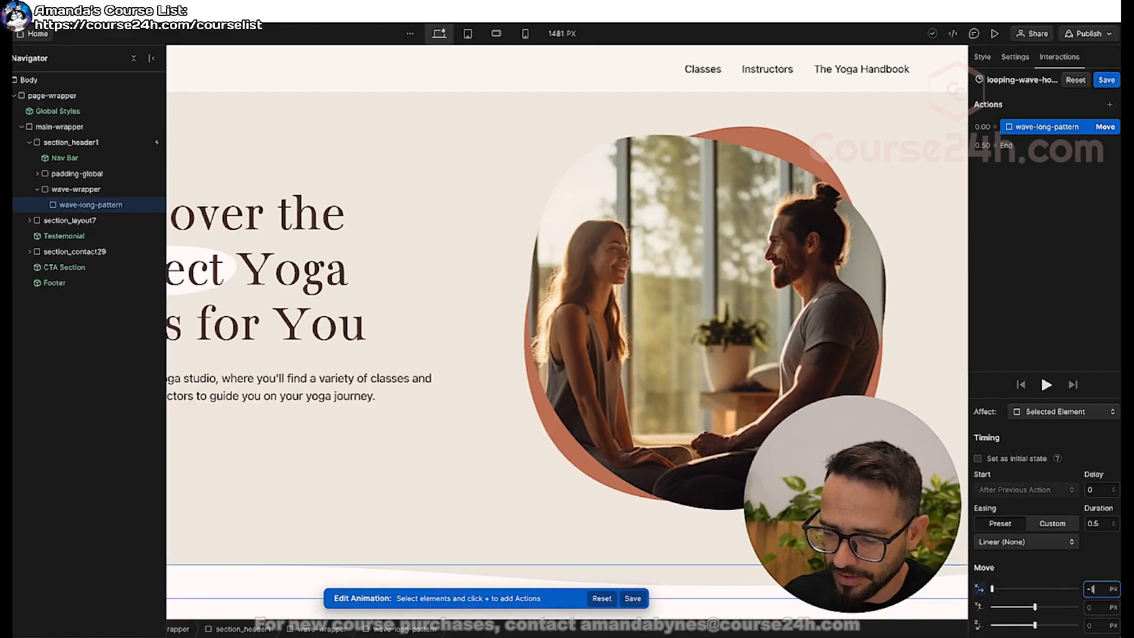
pyautogui.press('Return')
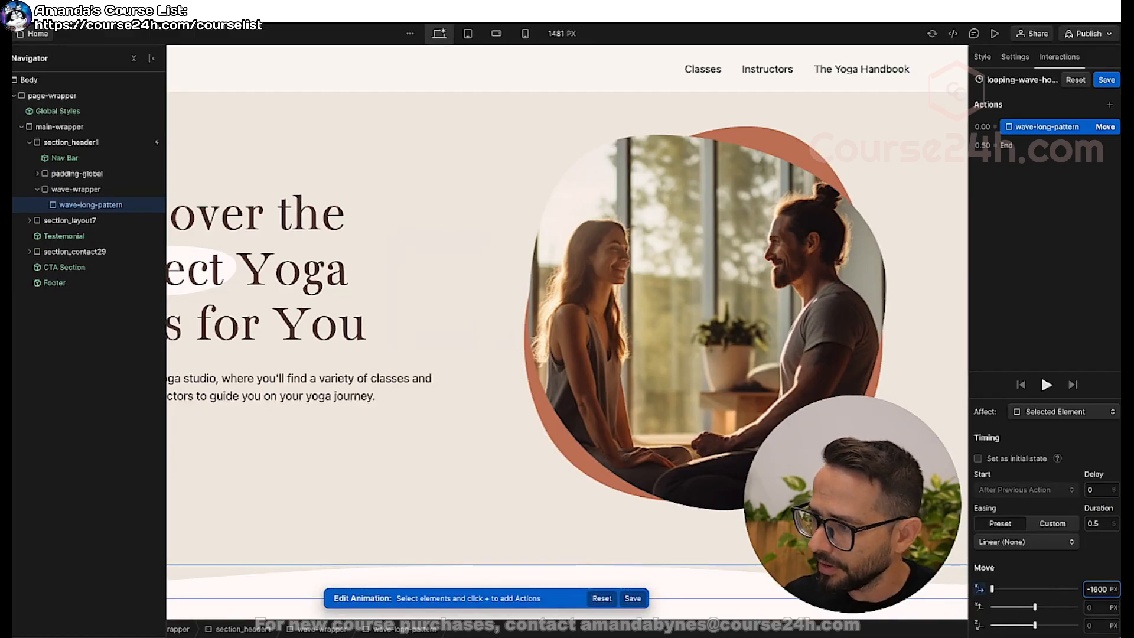
pyautogui.click(1090, 523)
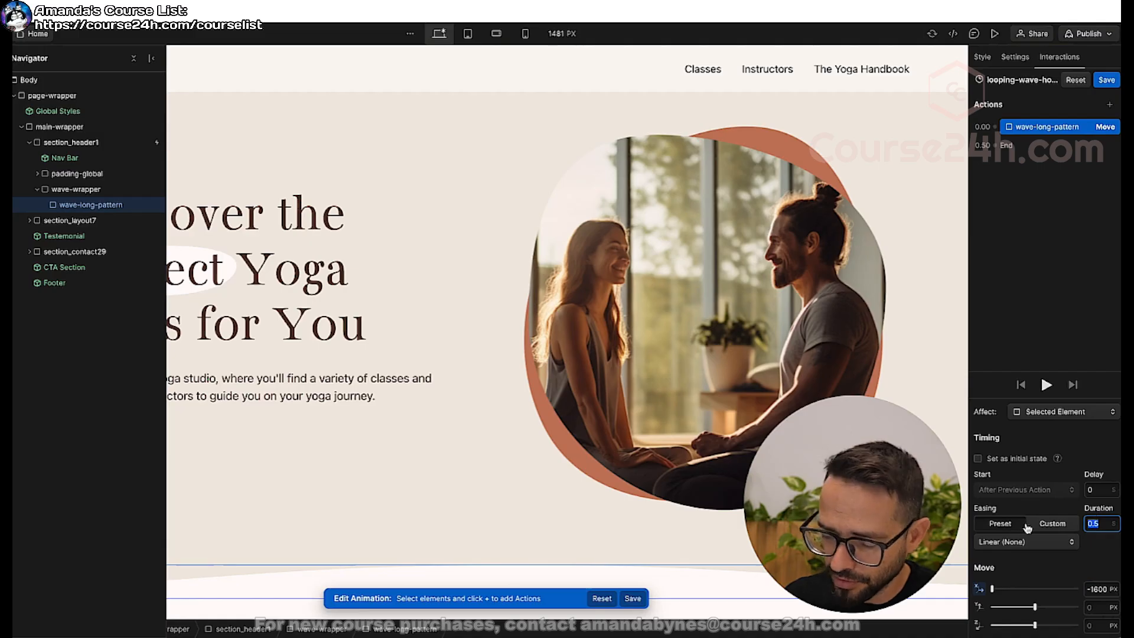
pyautogui.write('10')
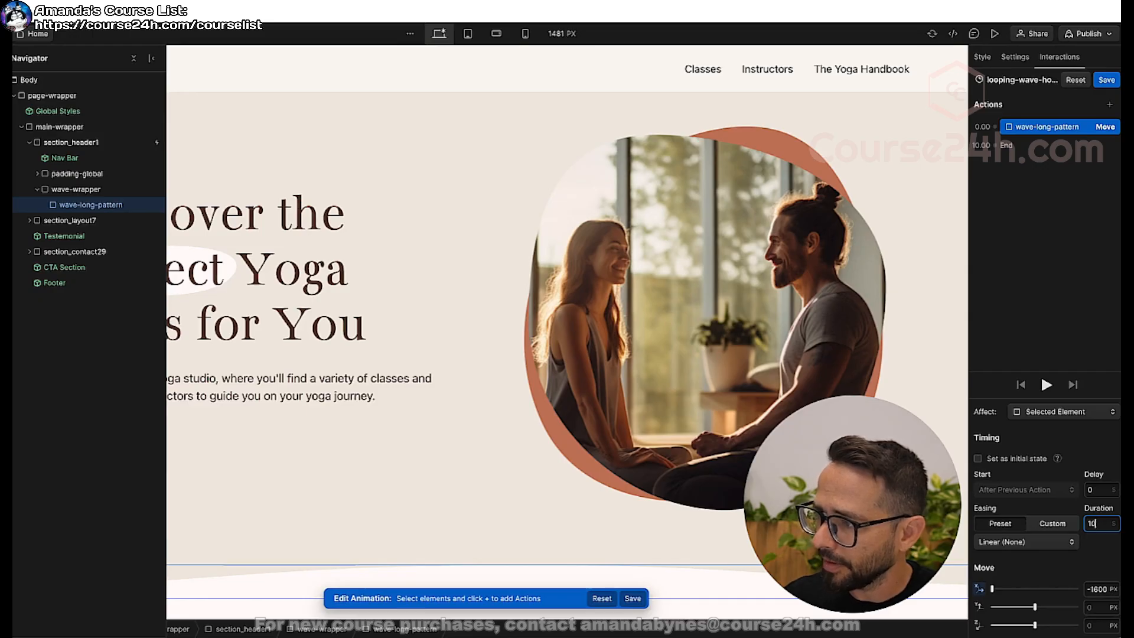
pyautogui.click(1047, 386)
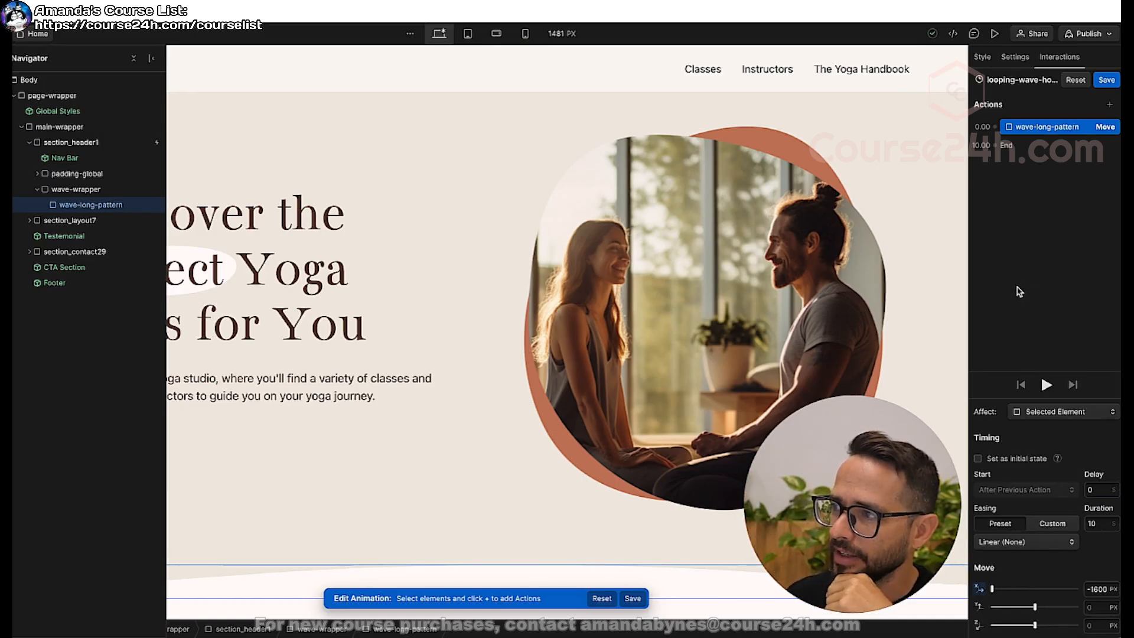
# Duplicate the wave-long-pattern Move action and set the copy's horizontal offset to 0 px and its duration to 0 seconds.
pyautogui.rightClick(1041, 127)
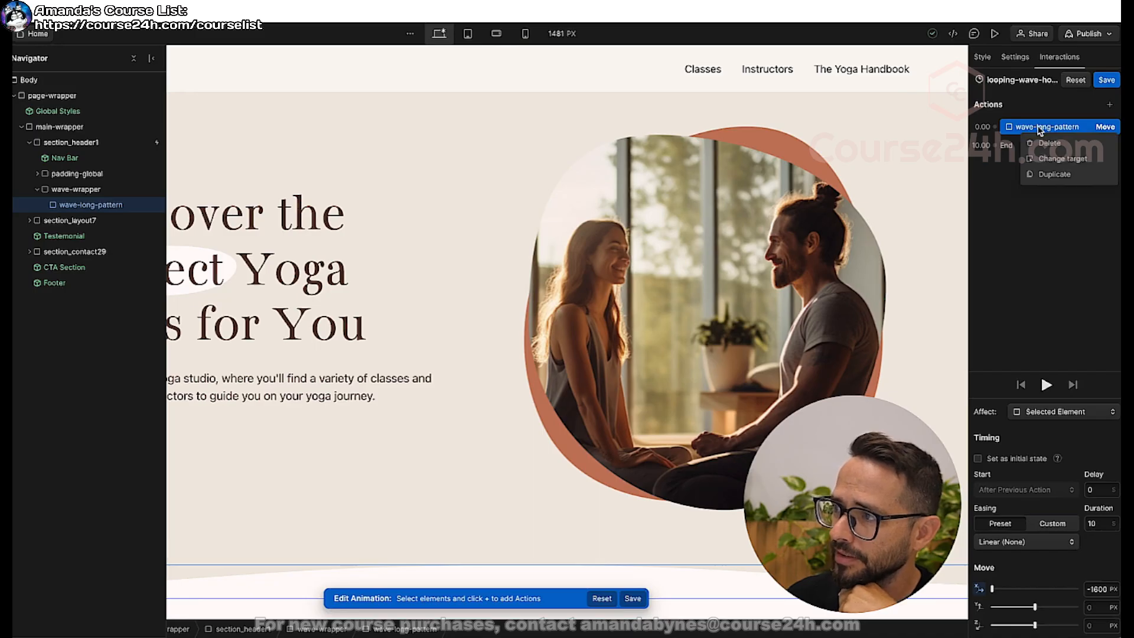
pyautogui.click(1056, 177)
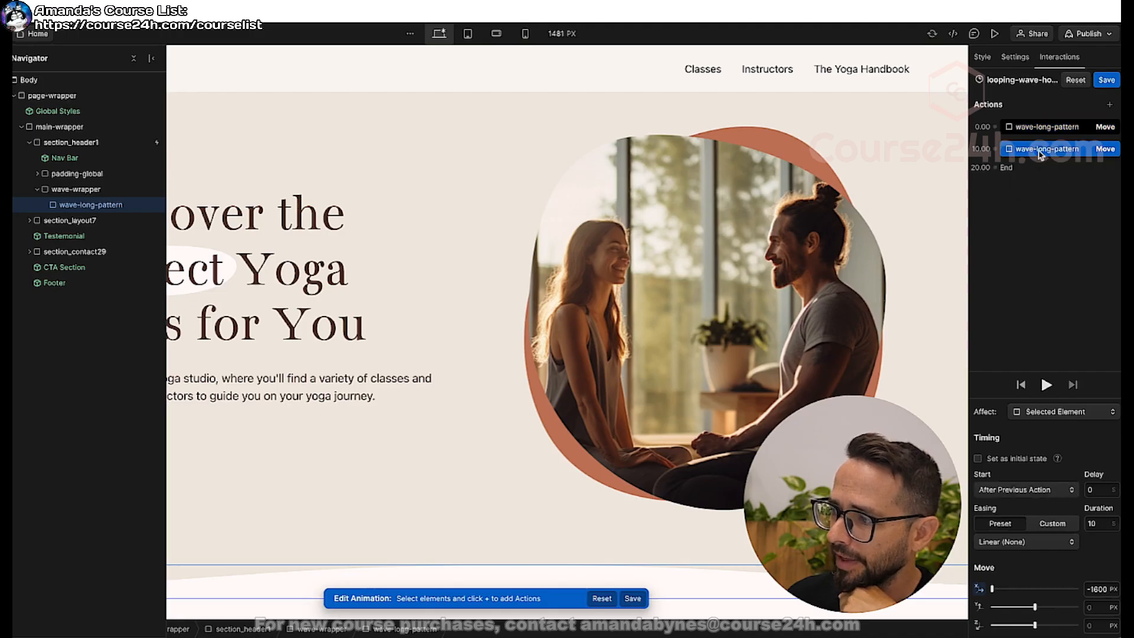
pyautogui.click(1097, 590)
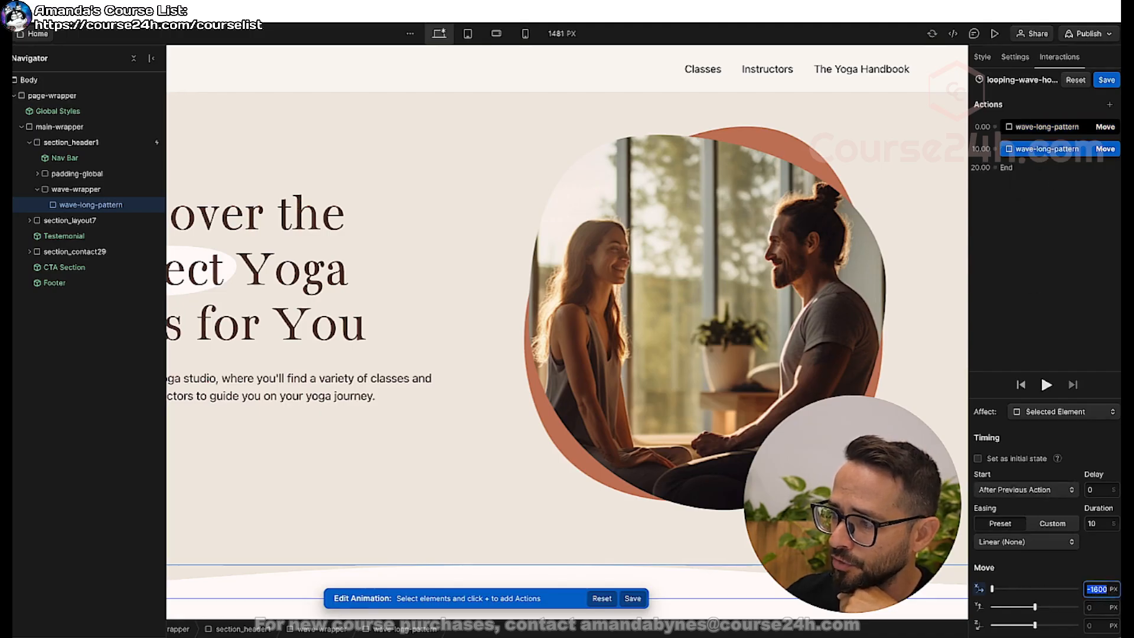
pyautogui.write('0')
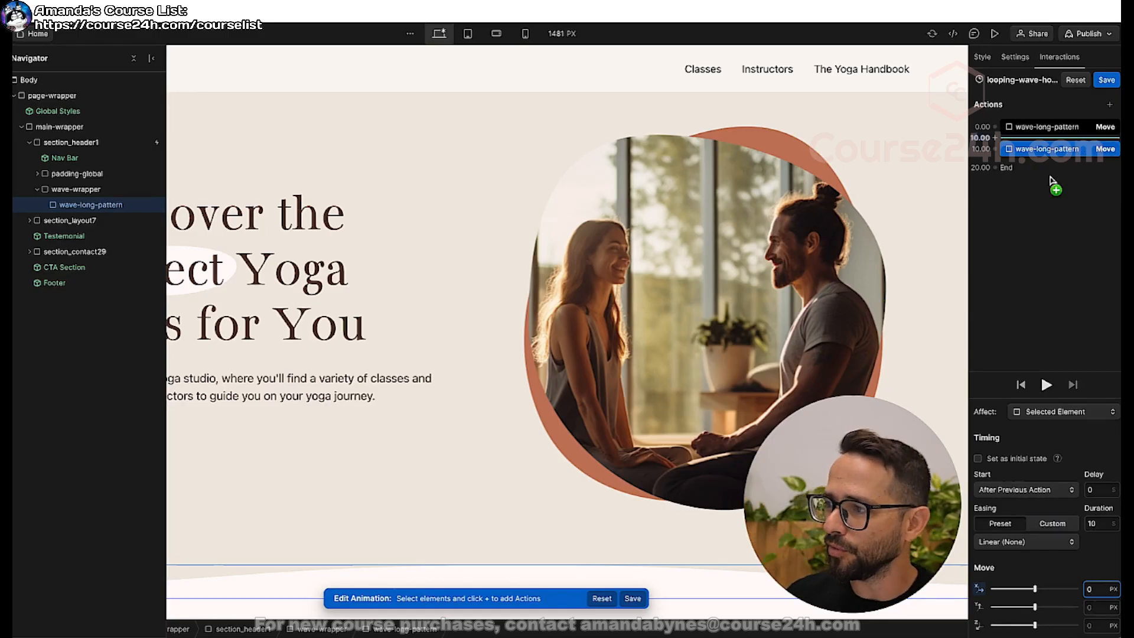
pyautogui.doubleClick(1099, 524)
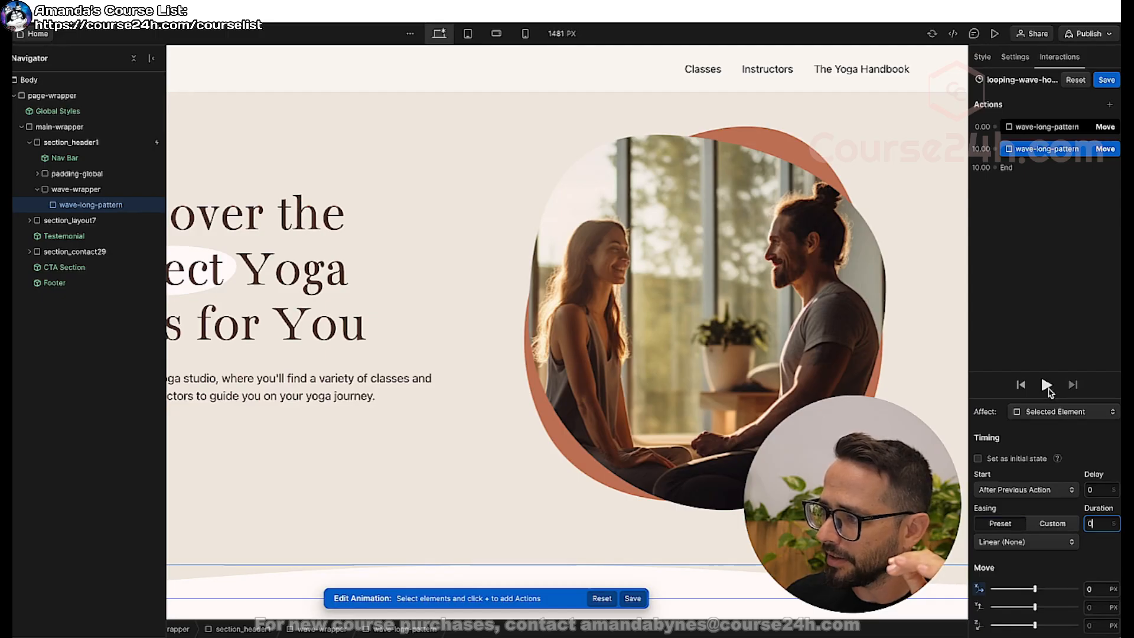
# Set the first Move action's duration to 3 seconds and play the animation to check the reset between cycles.
pyautogui.click(1060, 127)
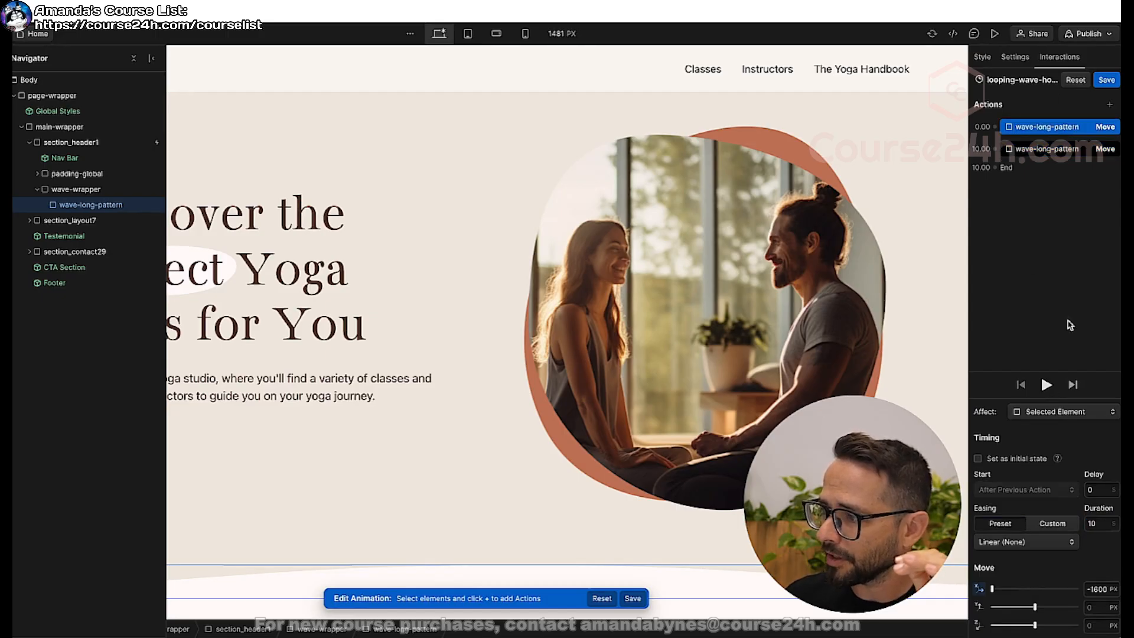
pyautogui.click(1087, 529)
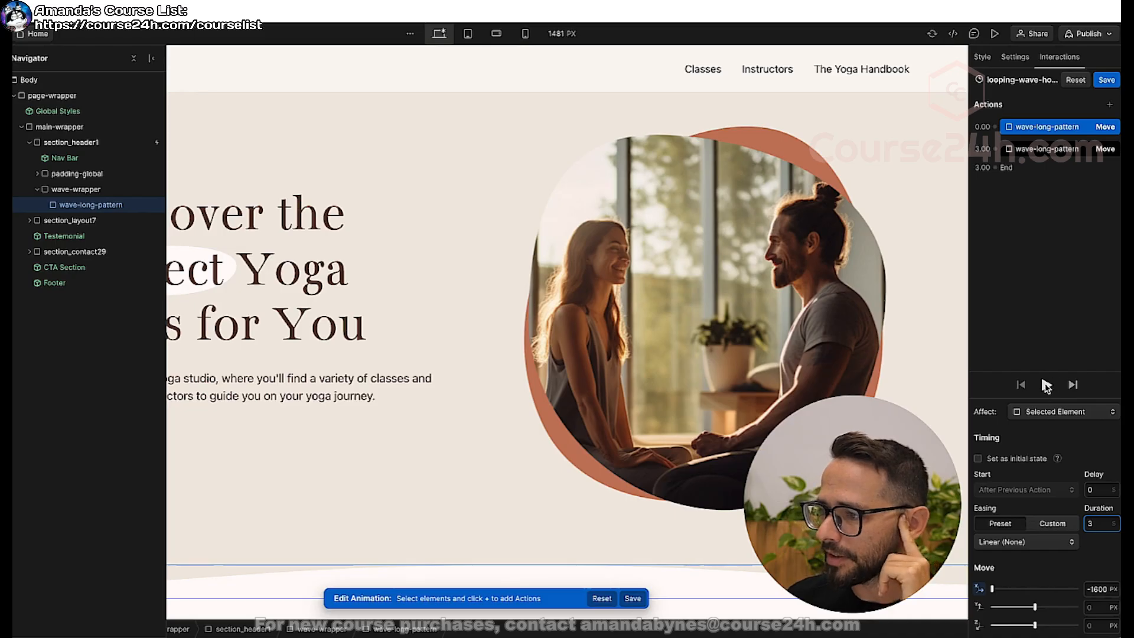
pyautogui.click(1046, 385)
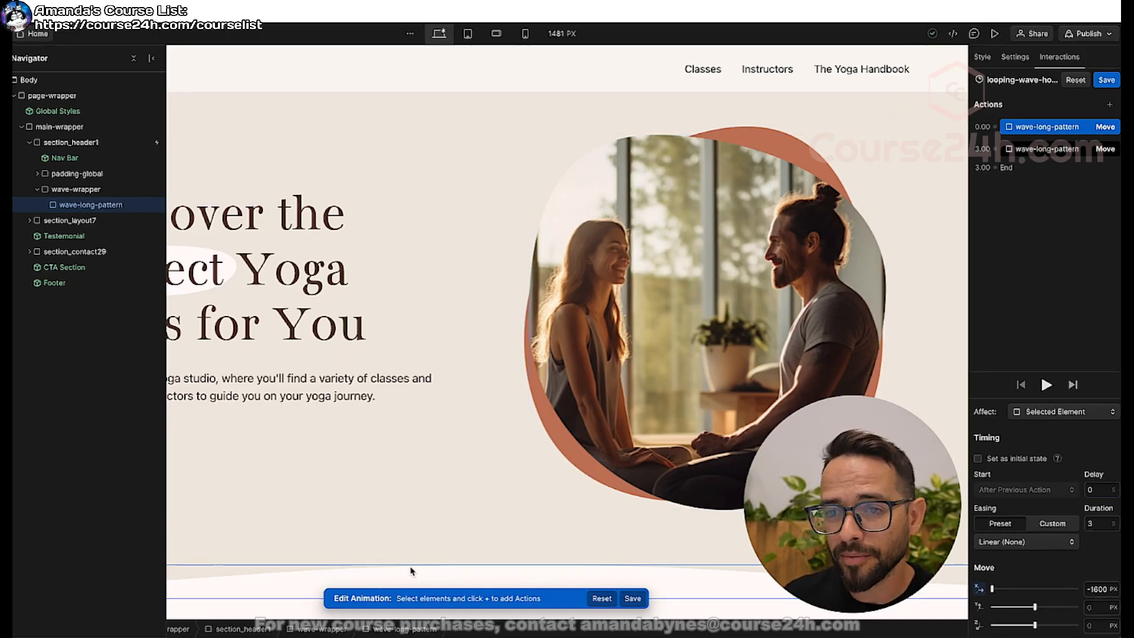
# Save the animation, enable Loop for looping-wave-home-page, and stop its preview.
pyautogui.click(1106, 80)
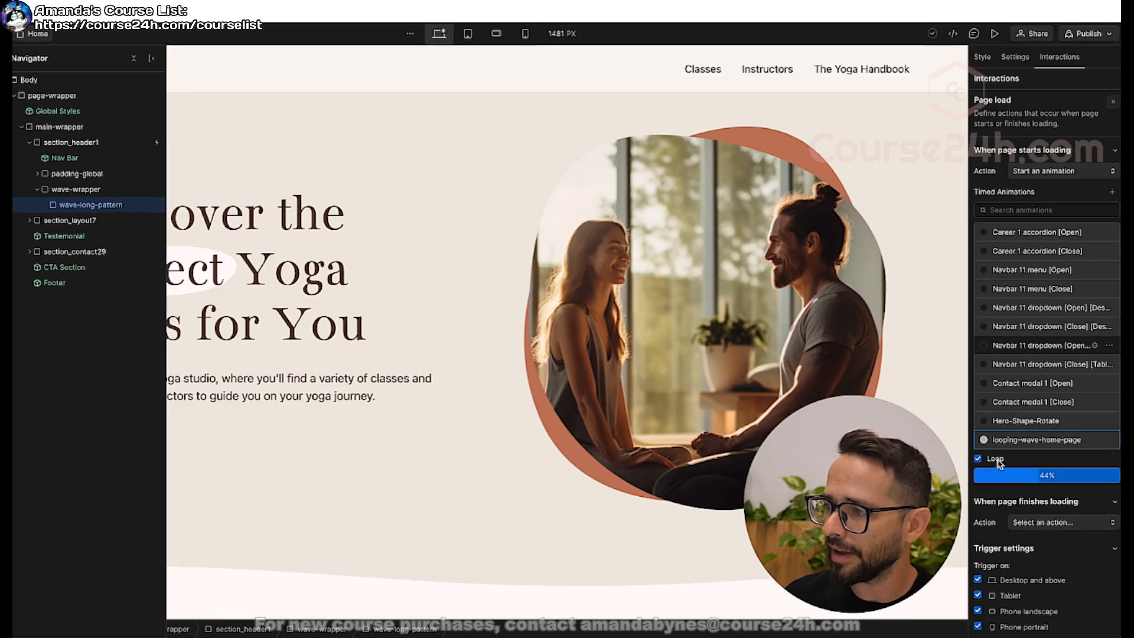
pyautogui.click(1007, 476)
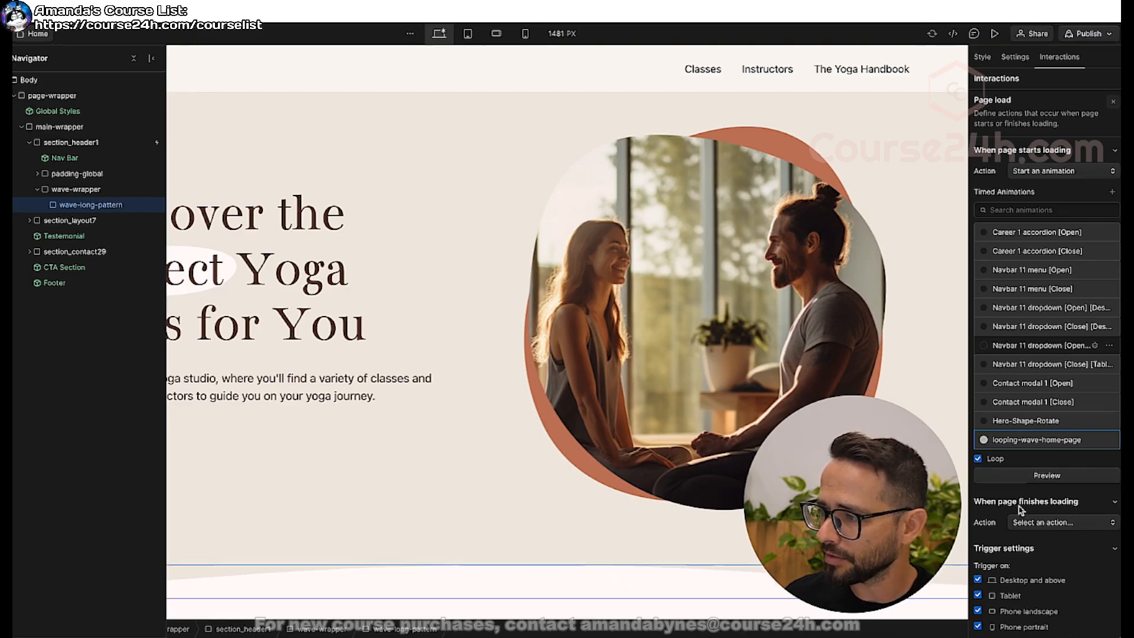
# Set the first Move action's duration in looping-wave-home-page to 20 seconds, test the playback, and save the animation.
pyautogui.click(1040, 440)
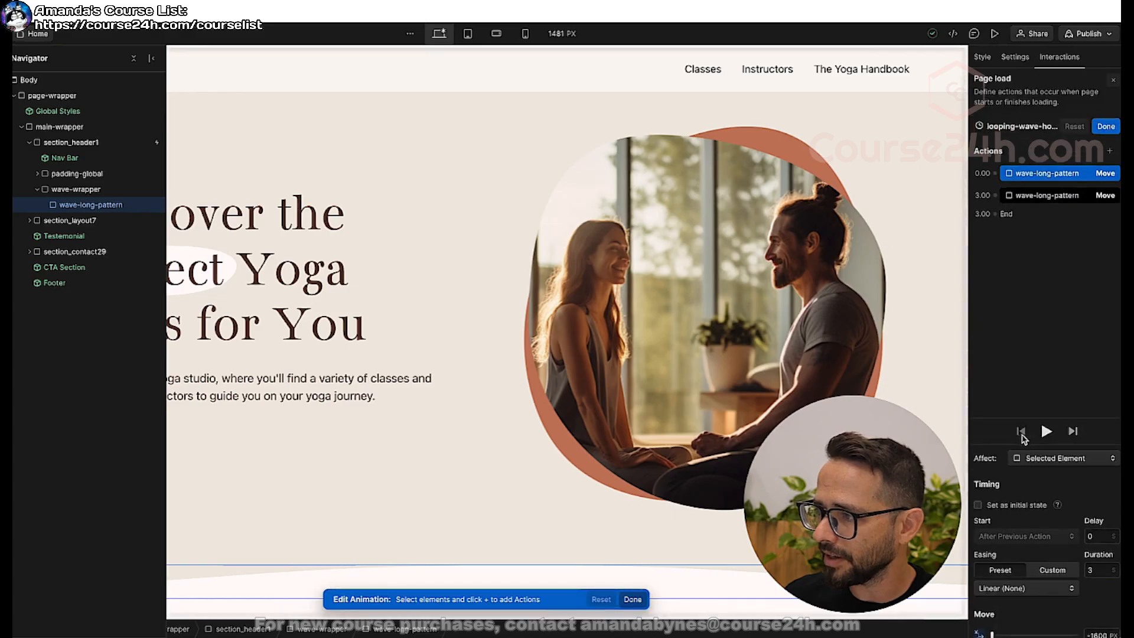
pyautogui.moveTo(1096, 522); pyautogui.dragTo(1015, 518)
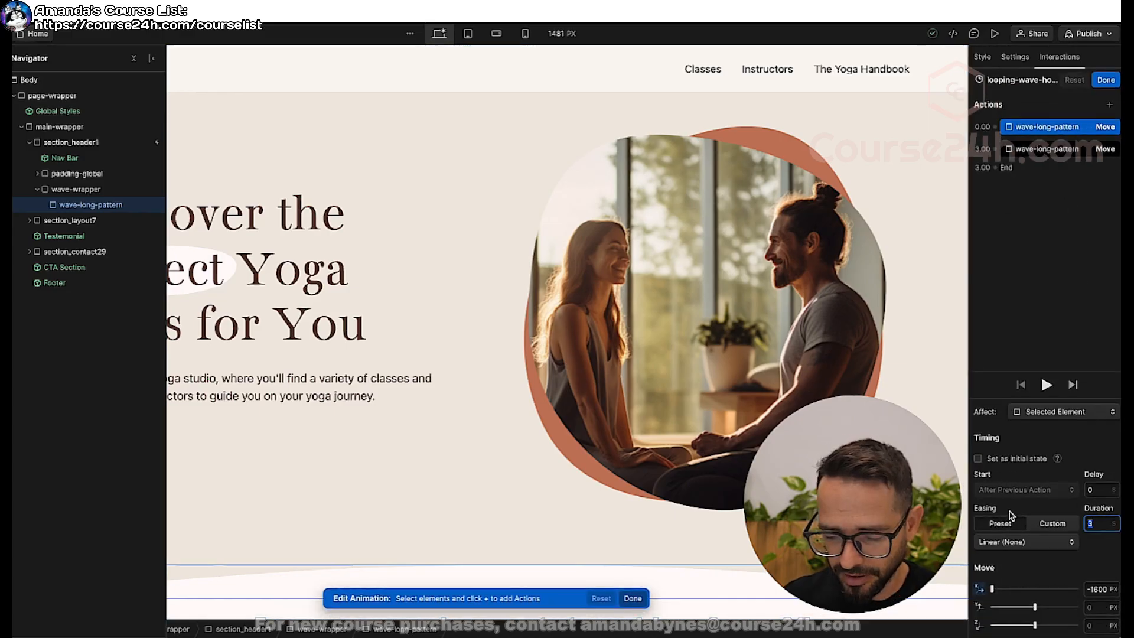
pyautogui.write('20')
pyautogui.press('Return')
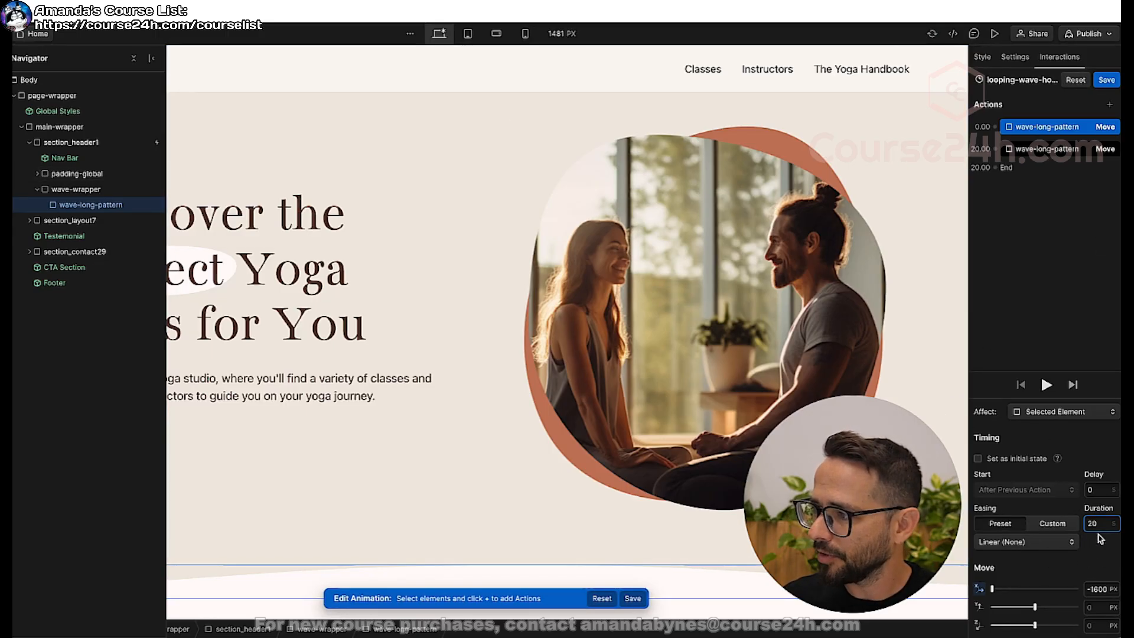
pyautogui.click(1048, 387)
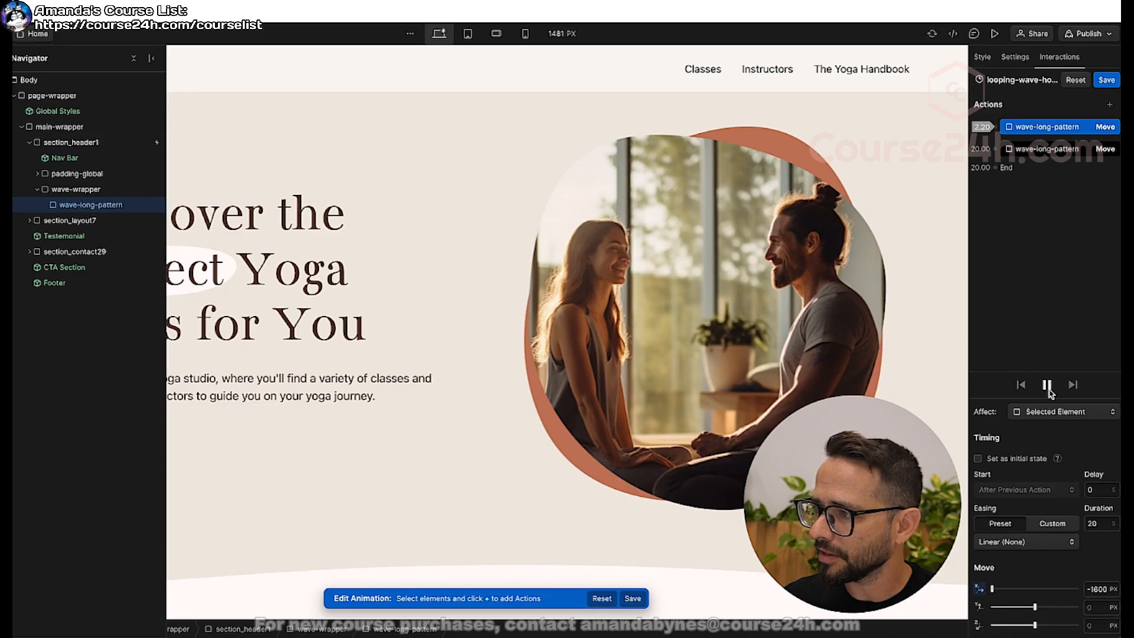
pyautogui.click(1048, 386)
pyautogui.click(1107, 80)
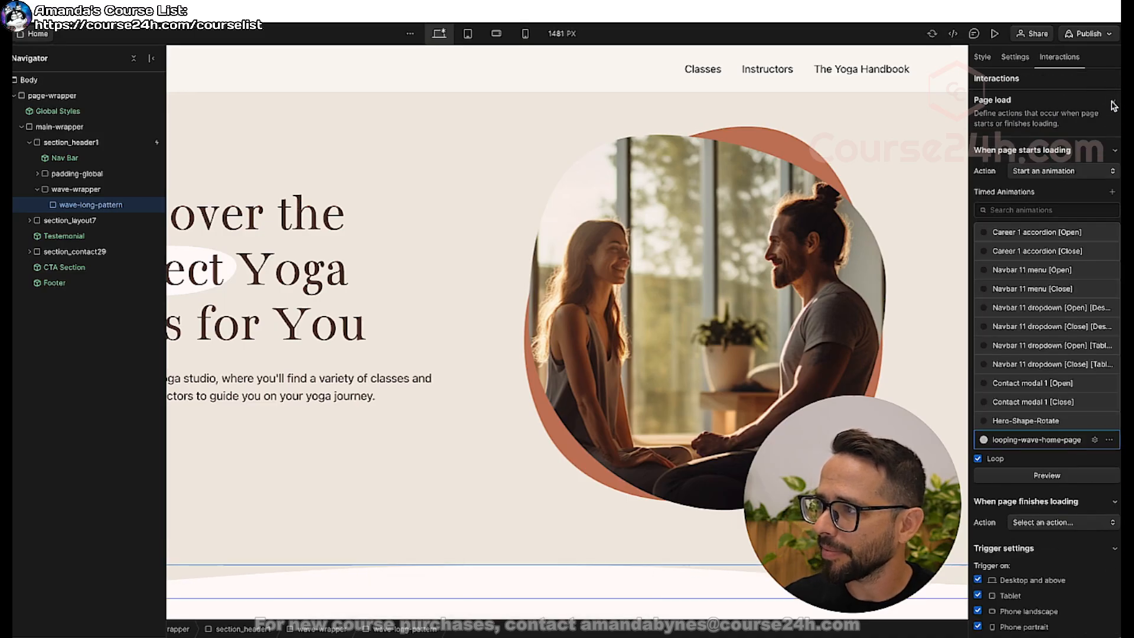
# Close the page load trigger settings and preview the home page to check the hero's looping wave.
pyautogui.click(1116, 106)
pyautogui.click(996, 35)
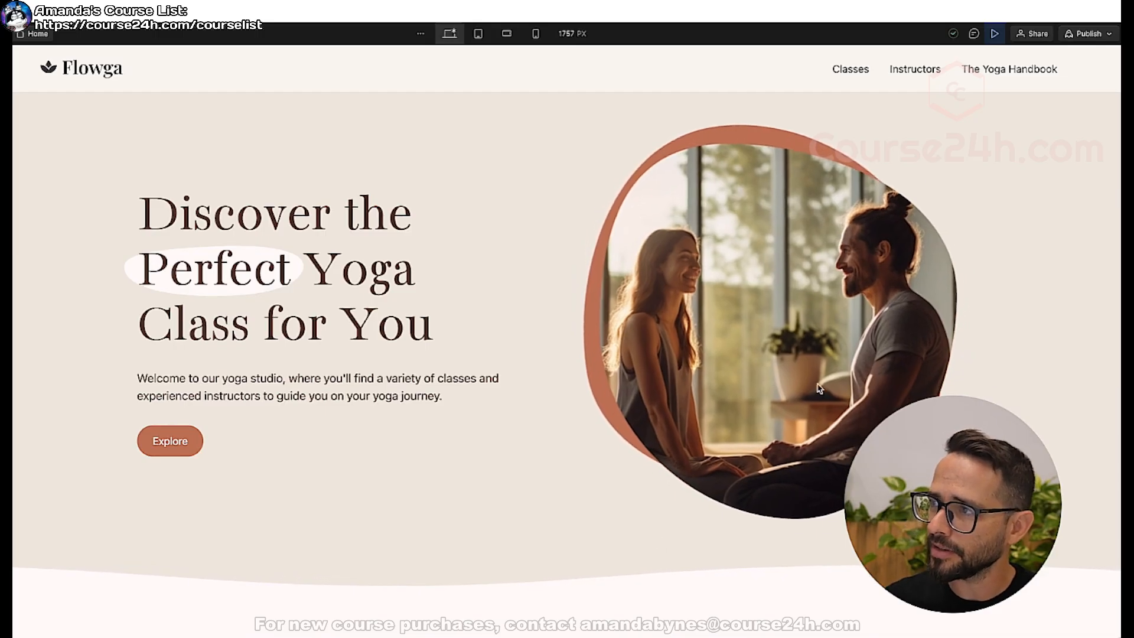
pyautogui.press('Escape')
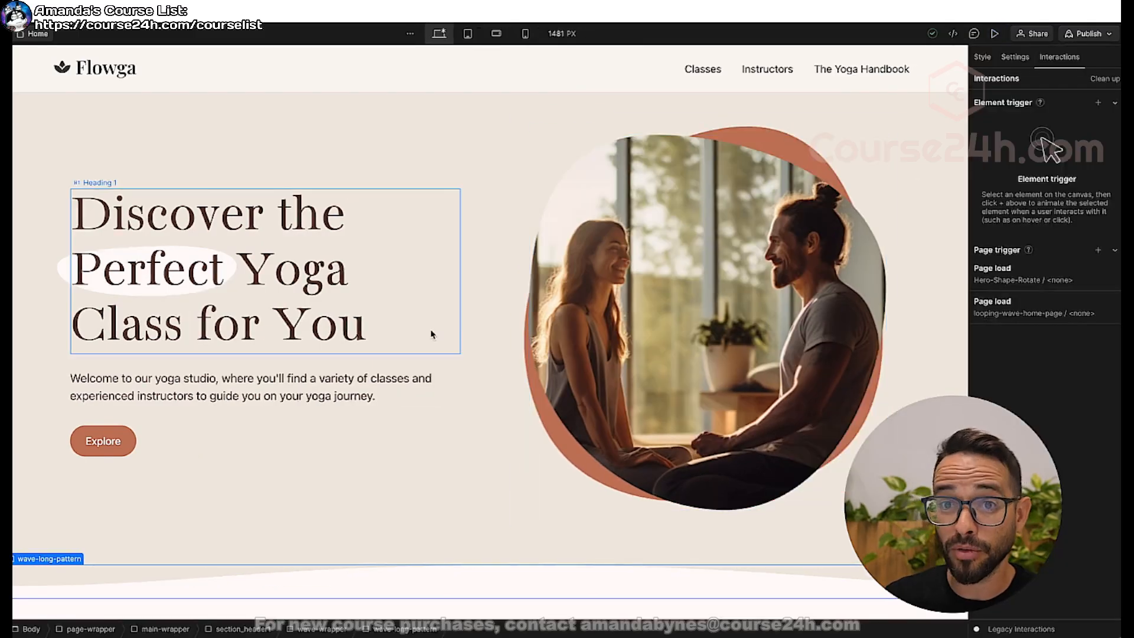
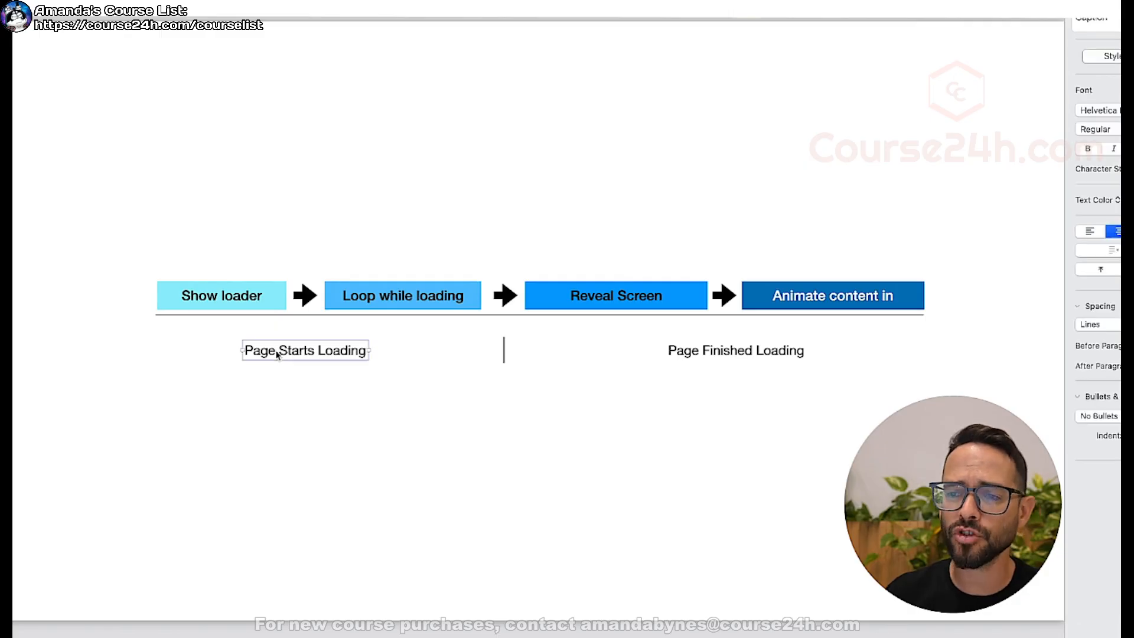
pyautogui.click(233, 239)
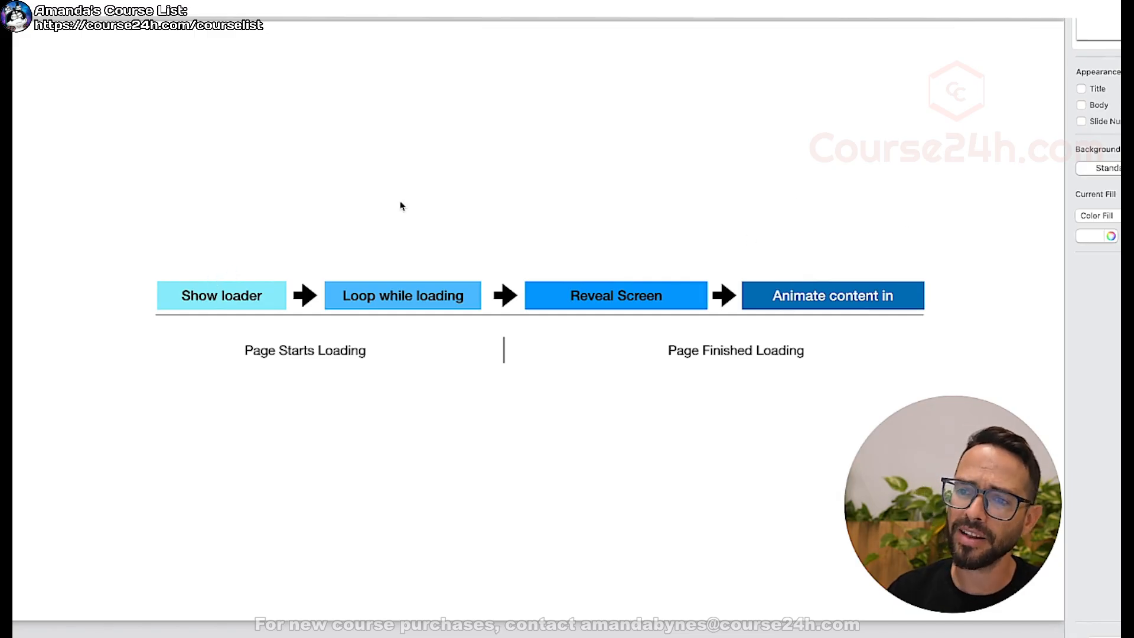
pyautogui.click(169, 283)
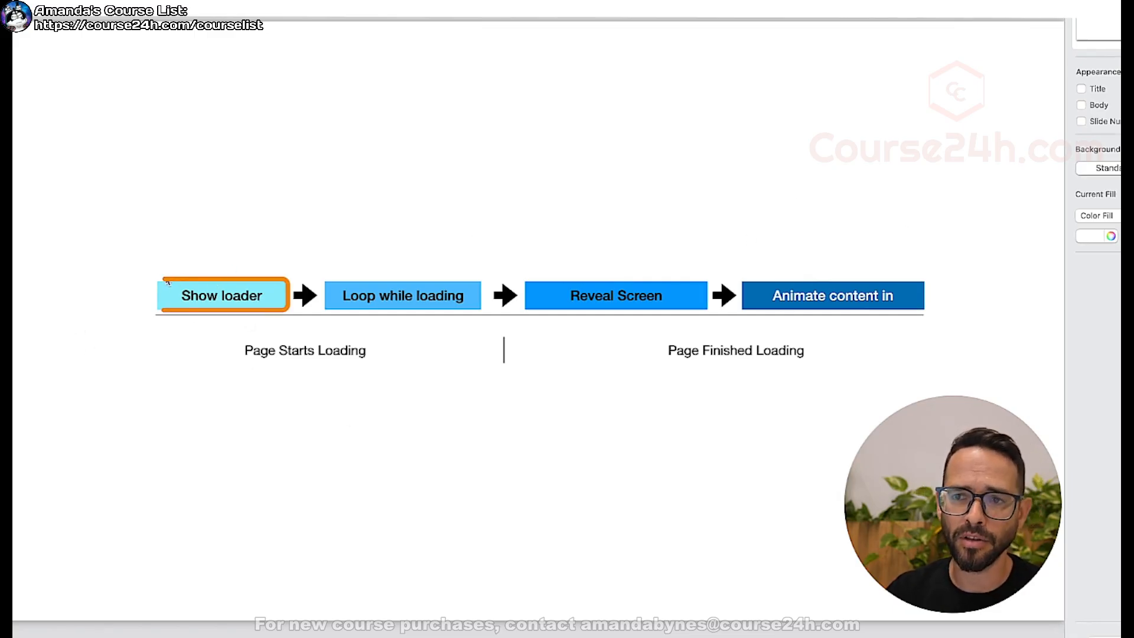
# Switch to Webflow and add a div block inside page-wrapper on the Home page.
pyautogui.press('super+Tab')
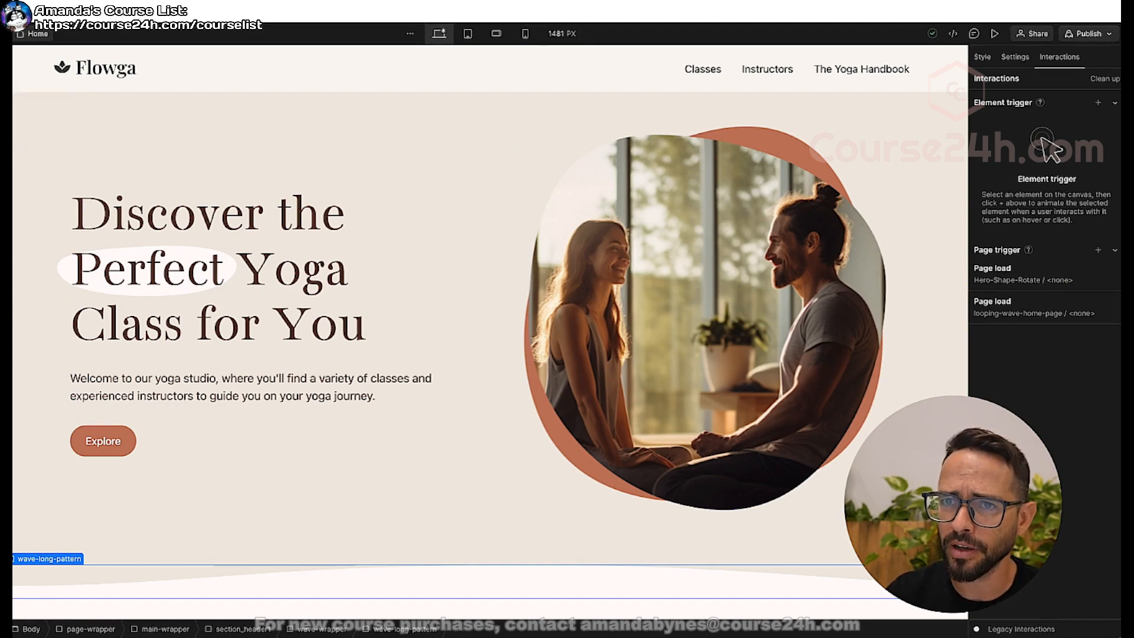
pyautogui.click(4, 80)
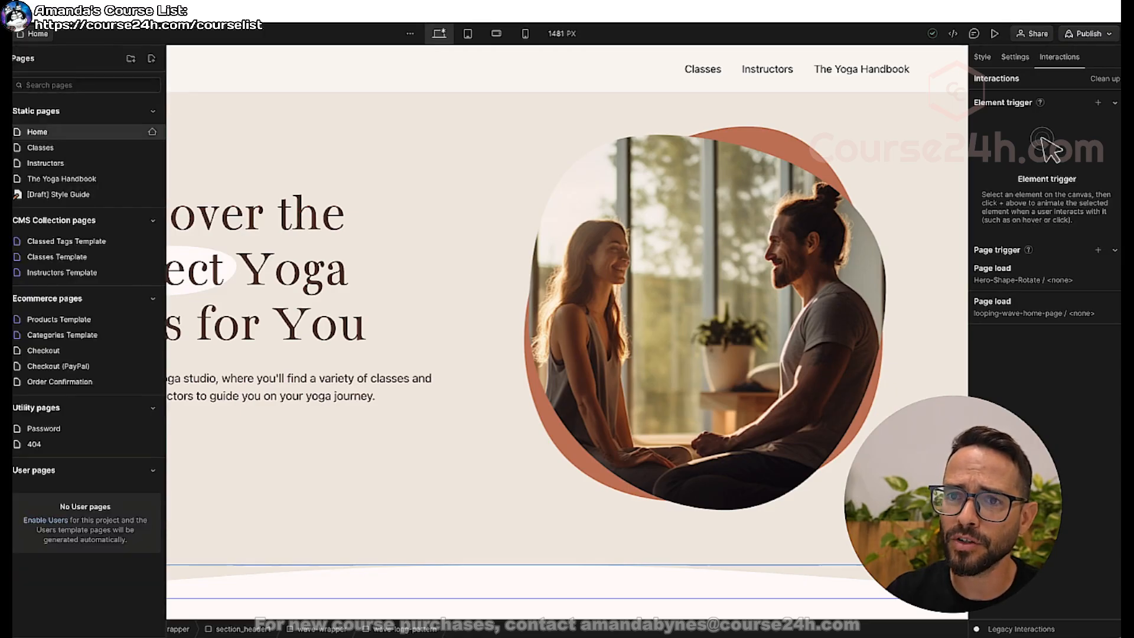
pyautogui.click(4, 81)
pyautogui.click(4, 103)
pyautogui.click(18, 128)
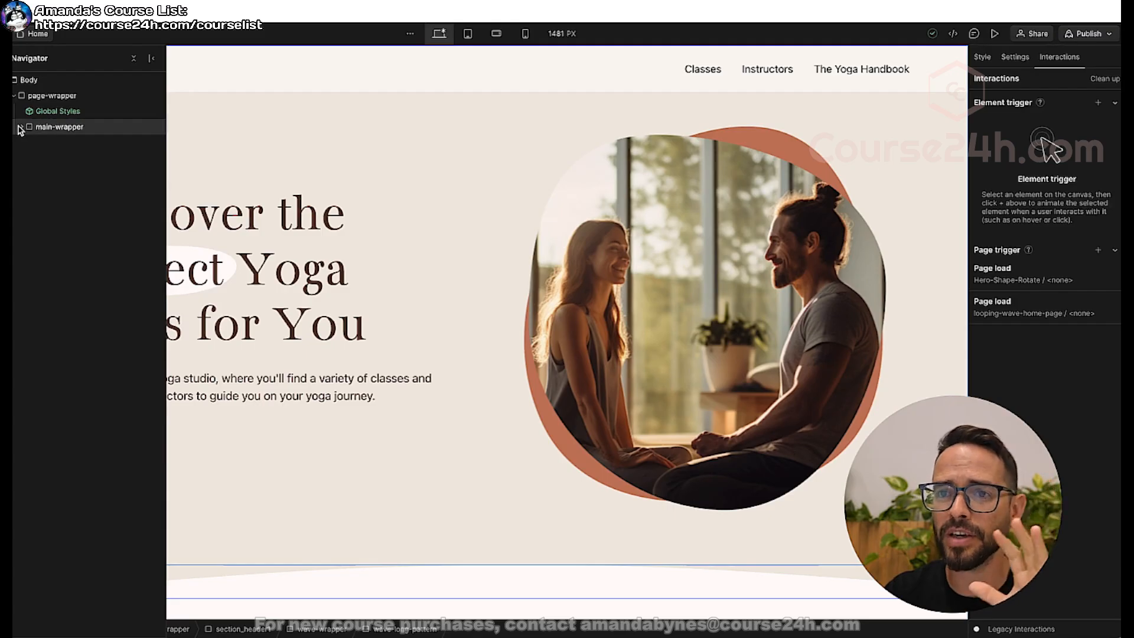
pyautogui.click(70, 101)
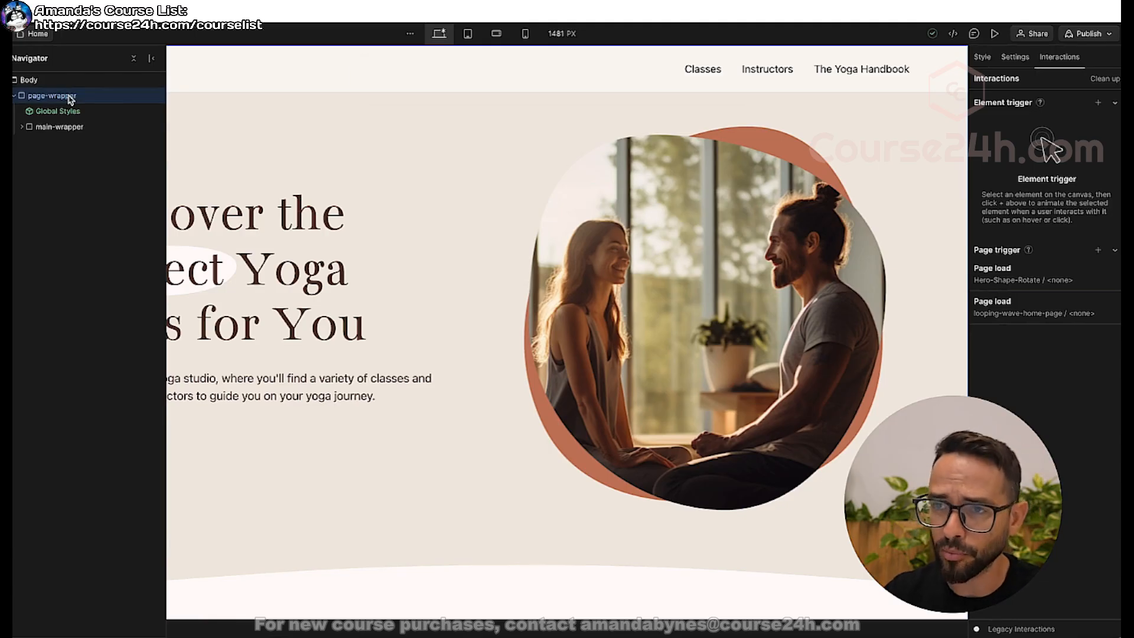
pyautogui.hotkey('ctrl', 'e')
pyautogui.write('div')
pyautogui.press('Return')
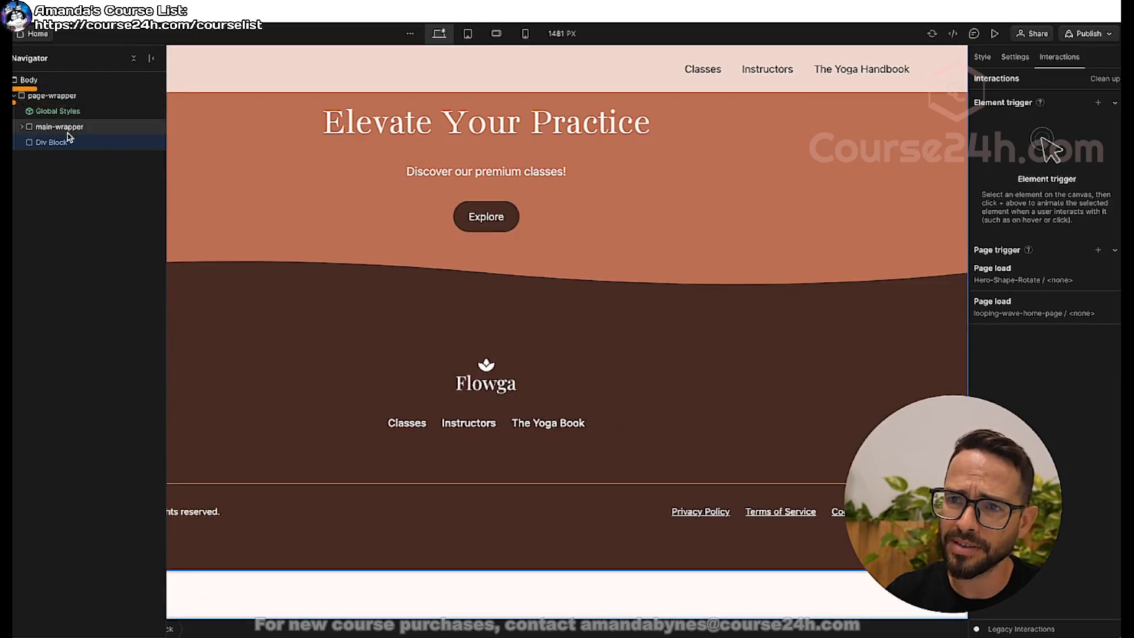
# Create the class pre-loader-wrapper and assign it to the new div block.
pyautogui.click(982, 57)
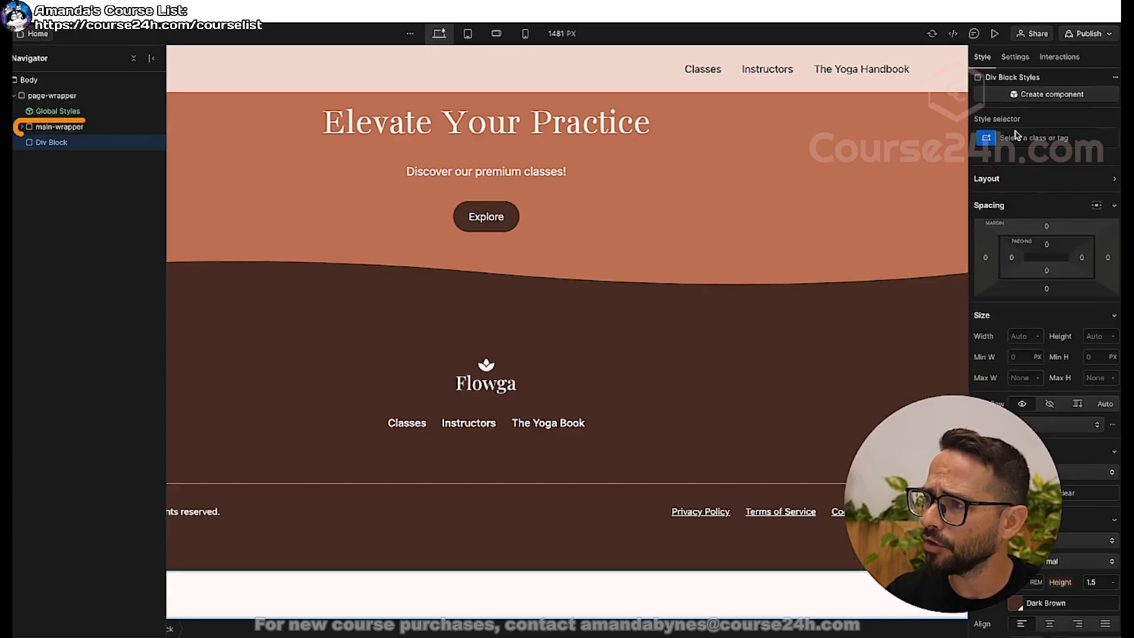
pyautogui.click(1023, 135)
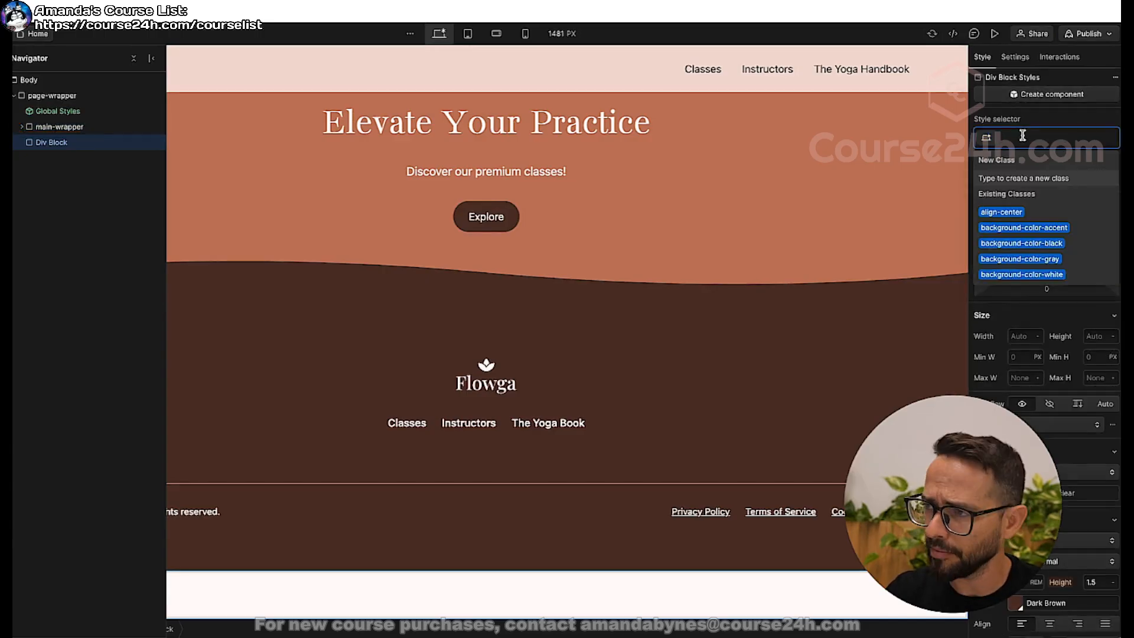
pyautogui.write('pre-load')
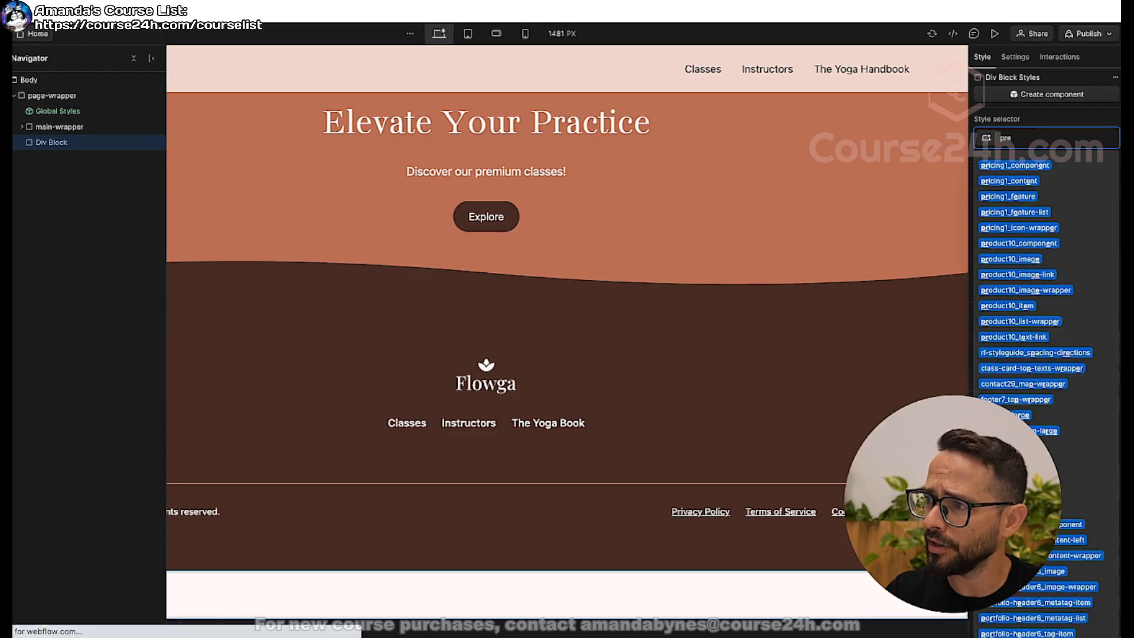
pyautogui.write('er-wrapper')
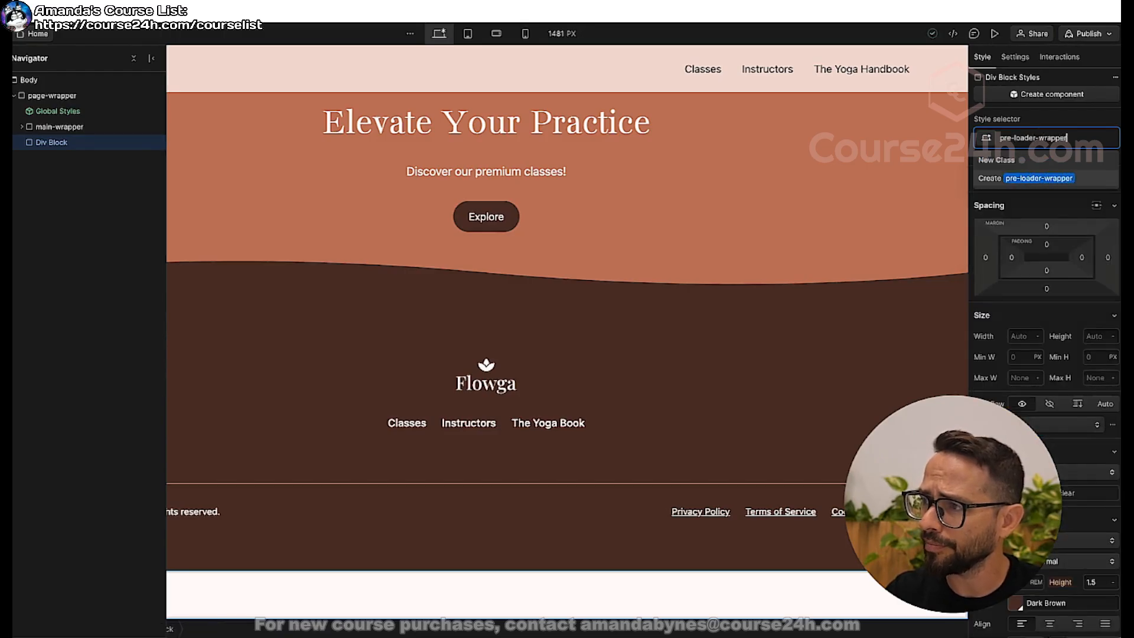
pyautogui.press('Return')
# Give pre-loader-wrapper a fixed position with the Full preset, at 100% width and 100% height.
pyautogui.scroll(15, 778, 186)
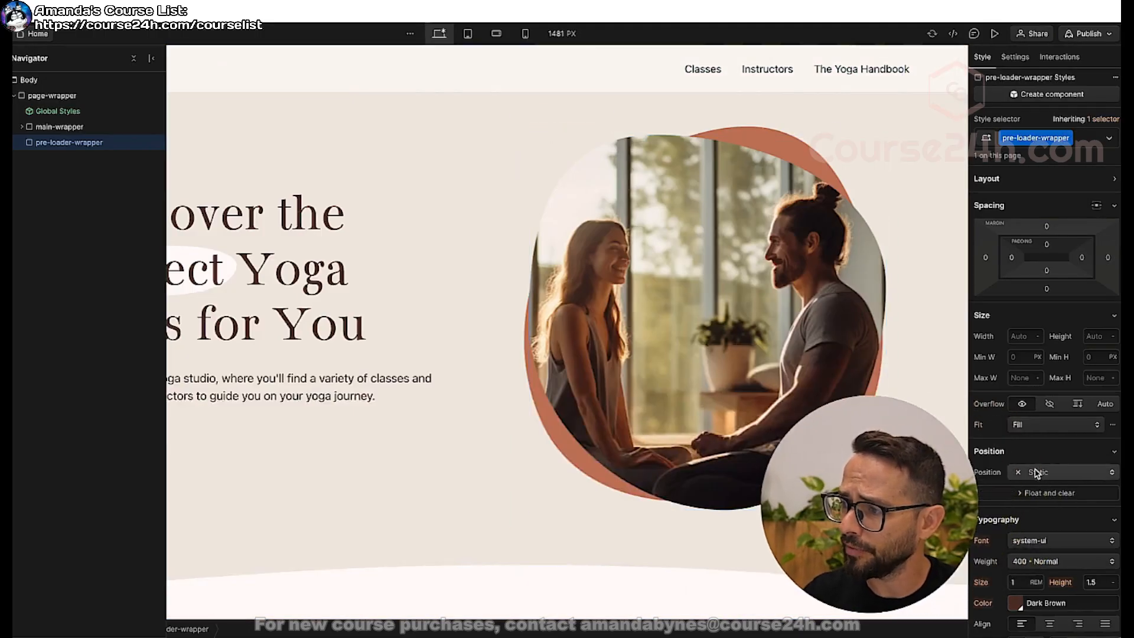
pyautogui.click(1034, 471)
pyautogui.click(1037, 517)
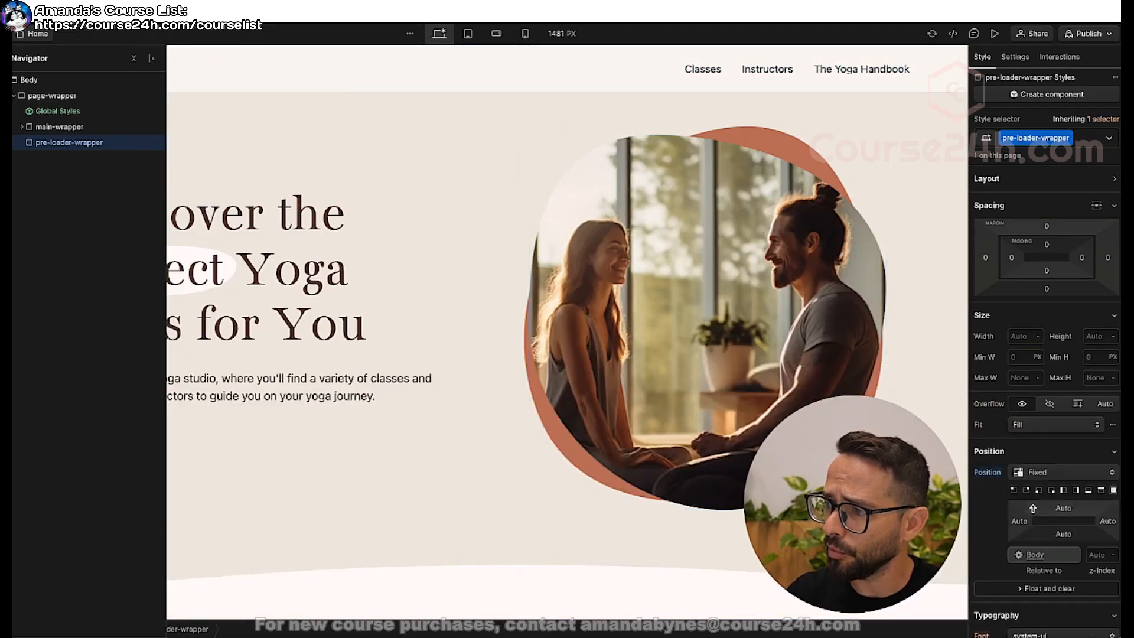
pyautogui.click(1021, 336)
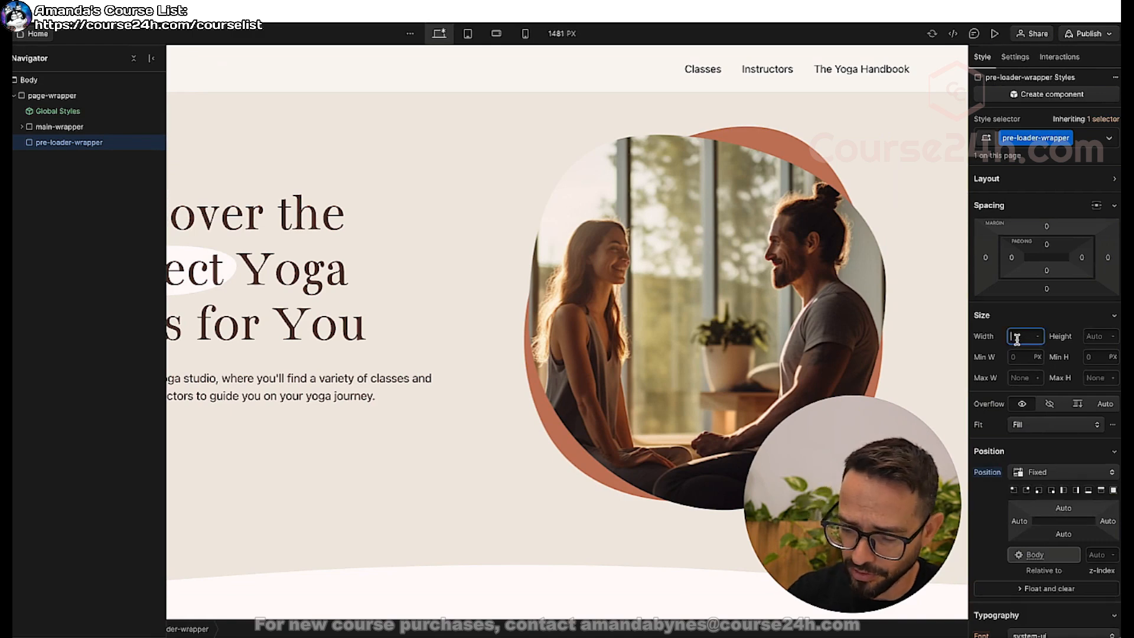
pyautogui.write('100%')
pyautogui.press('Tab')
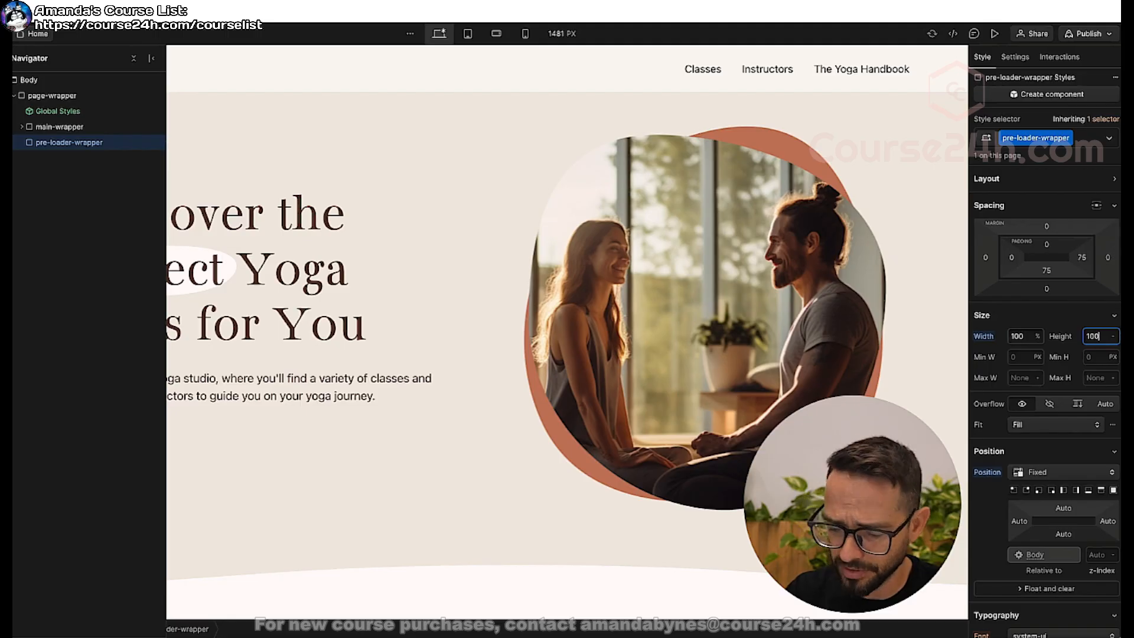
pyautogui.write('100%')
pyautogui.press('Return')
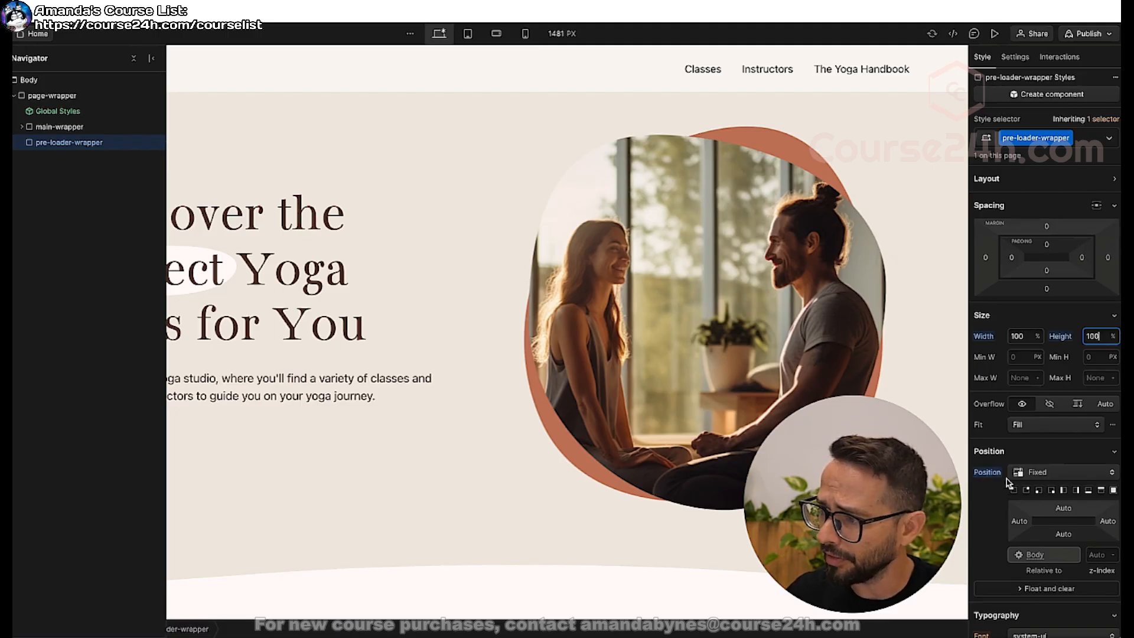
pyautogui.click(1114, 490)
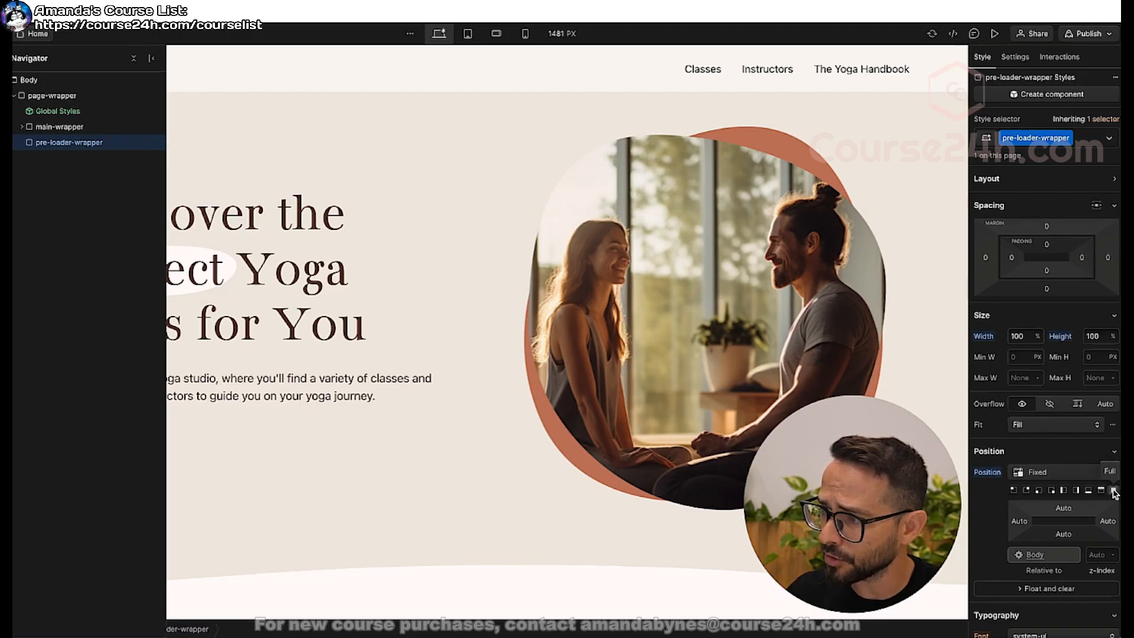
# Set the background color of pre-loader-wrapper to the White swatch.
pyautogui.scroll(-3, 1041, 308)
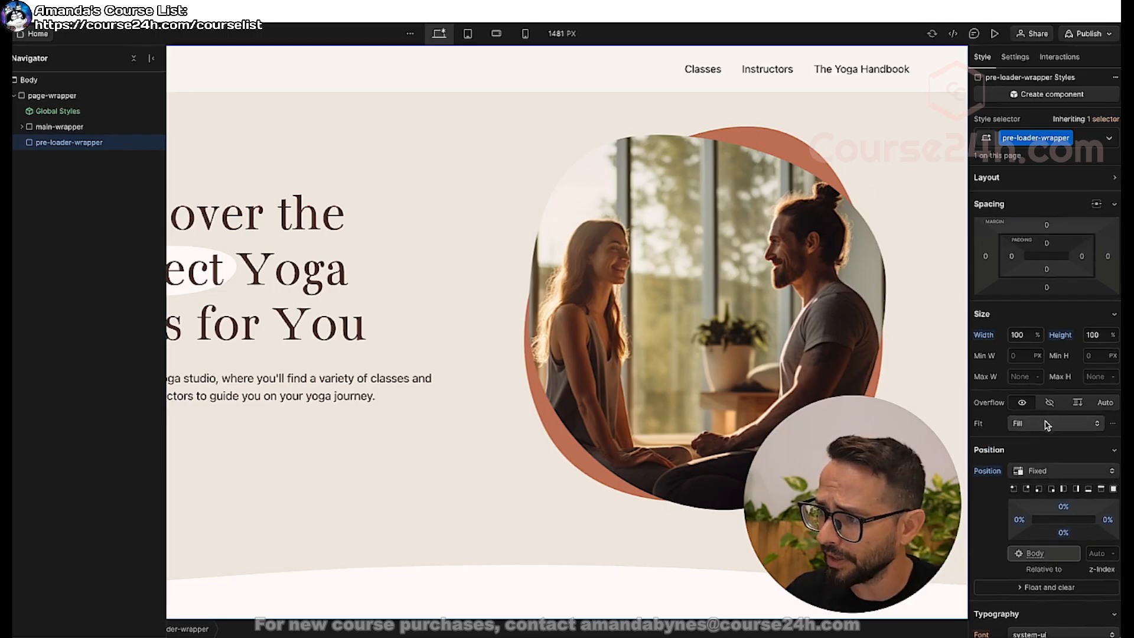
pyautogui.scroll(-4, 1041, 308)
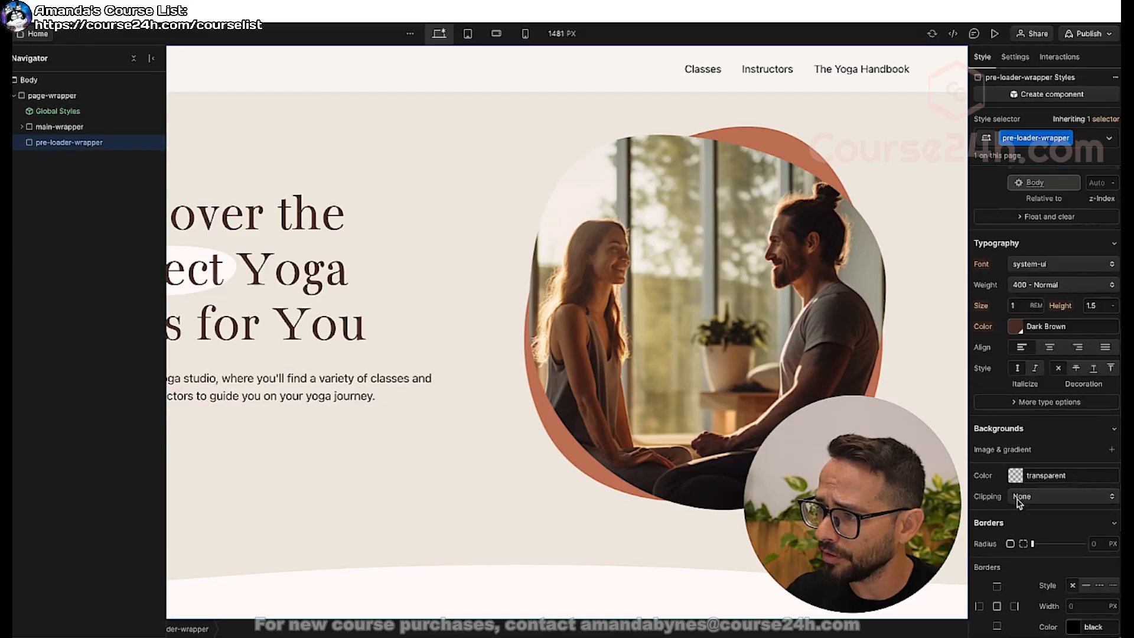
pyautogui.click(1018, 476)
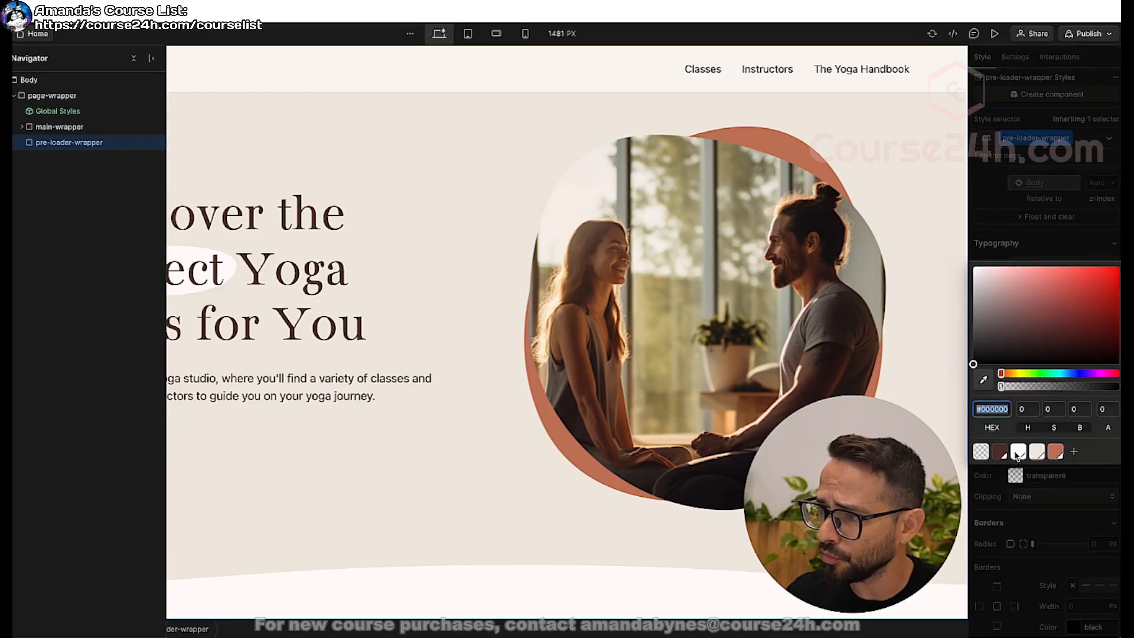
pyautogui.click(1019, 425)
pyautogui.click(1050, 211)
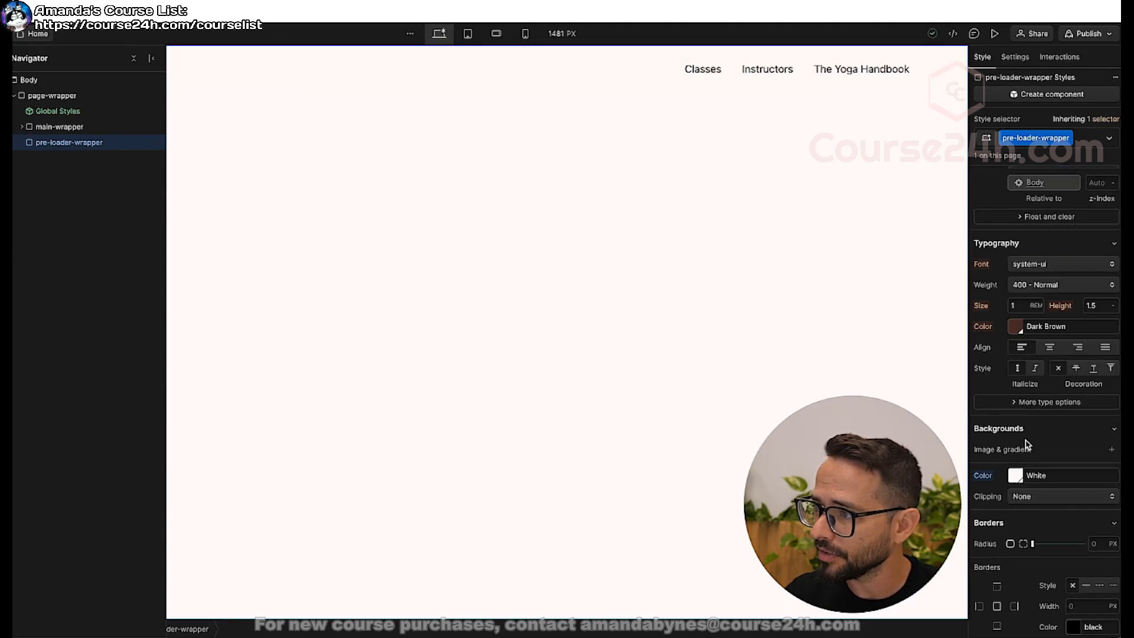
# Set the z-index of pre-loader-wrapper to 999 to place it above the navigation.
pyautogui.scroll(5, 1026, 438)
pyautogui.click(1094, 390)
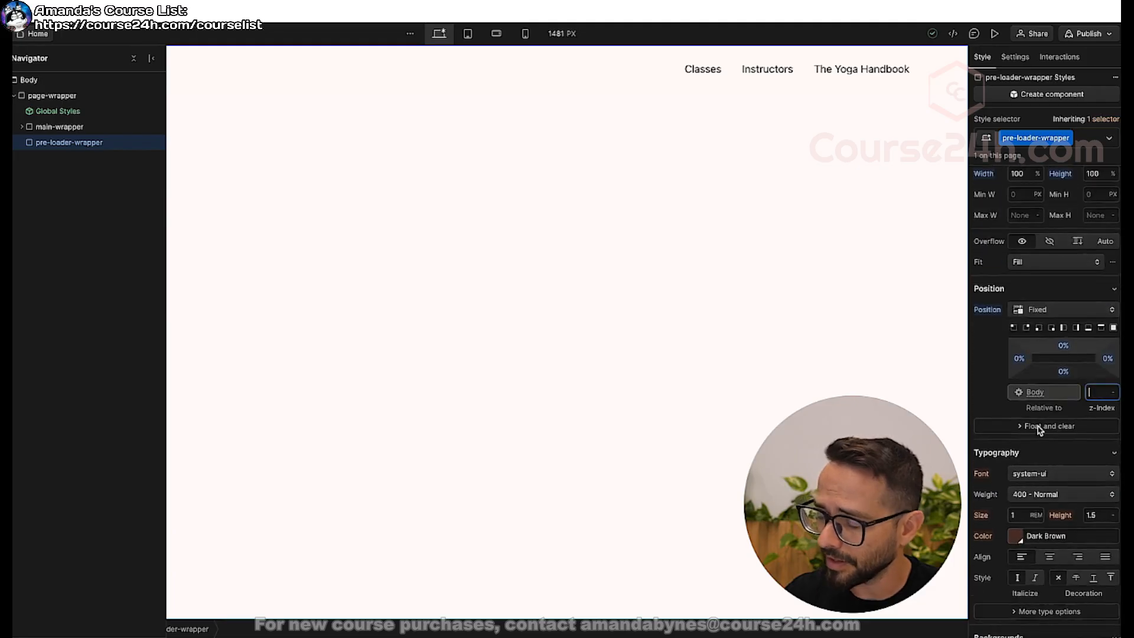
pyautogui.write('999')
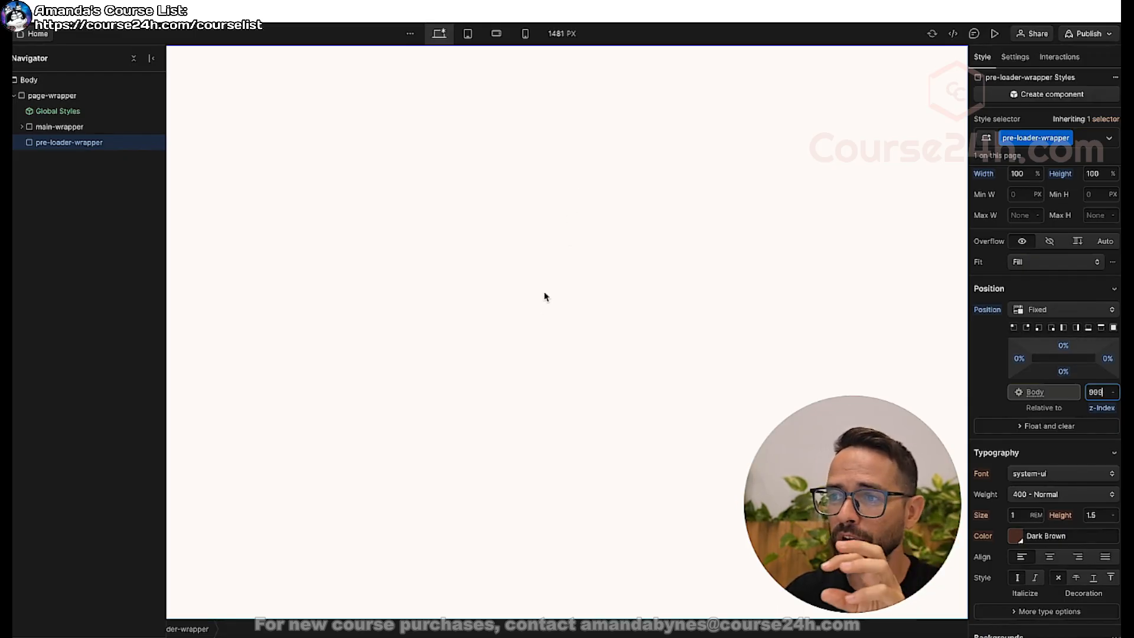
# Insert a text block inside pre-loader-wrapper and replace its placeholder text with "Breath".
pyautogui.click(531, 283)
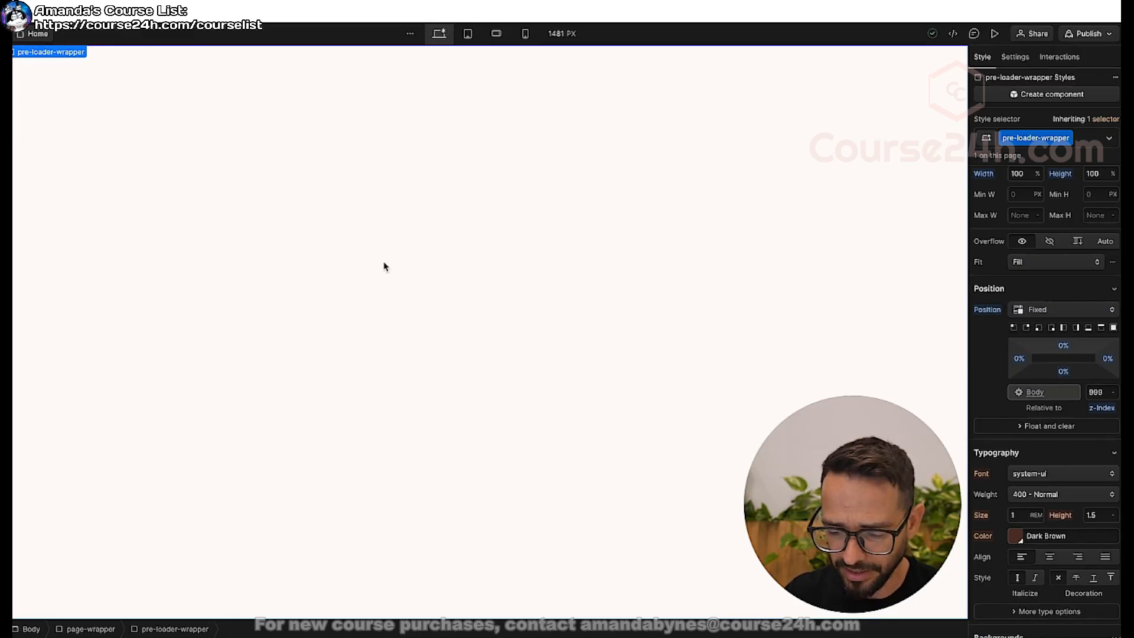
pyautogui.press('super+e')
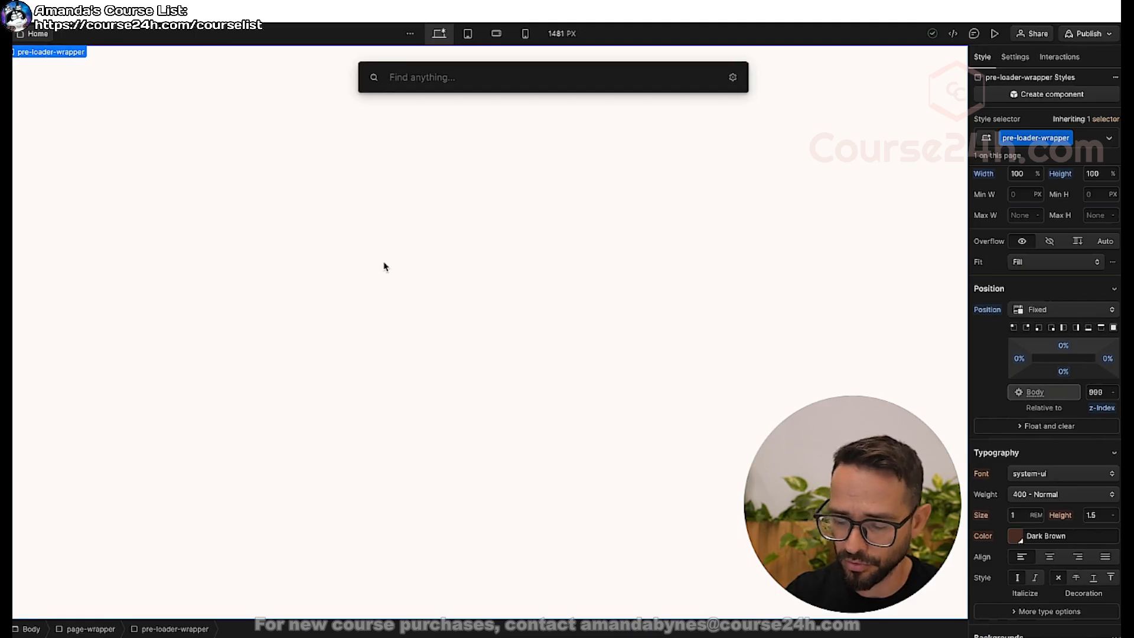
pyautogui.write('tex')
pyautogui.press('Down')
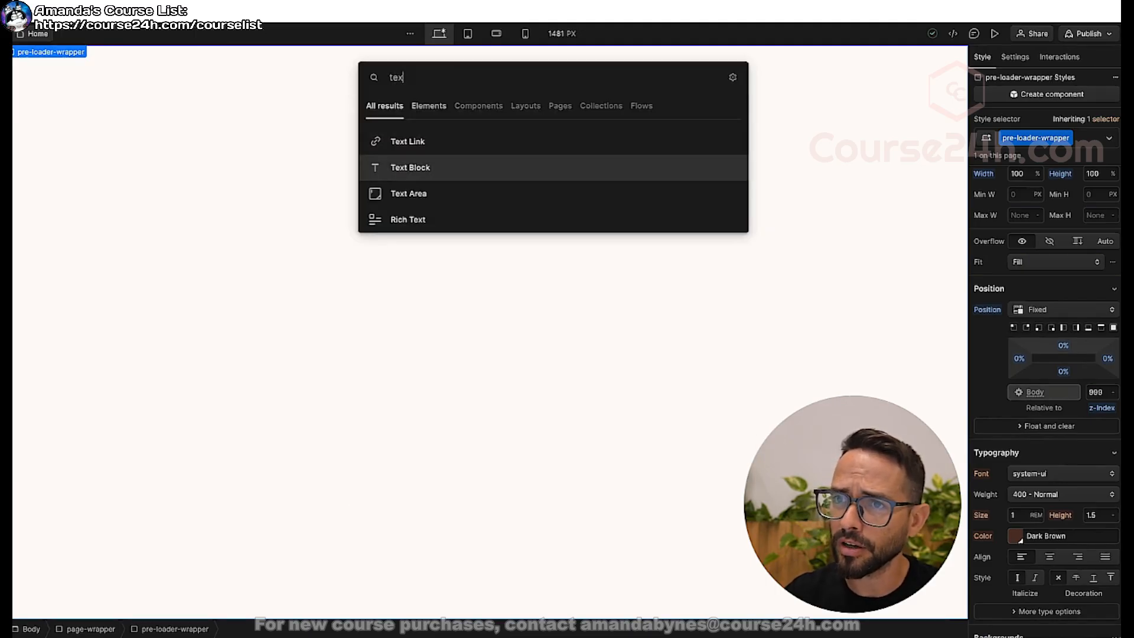
pyautogui.press('Return')
pyautogui.doubleClick(146, 54)
pyautogui.press('super+a')
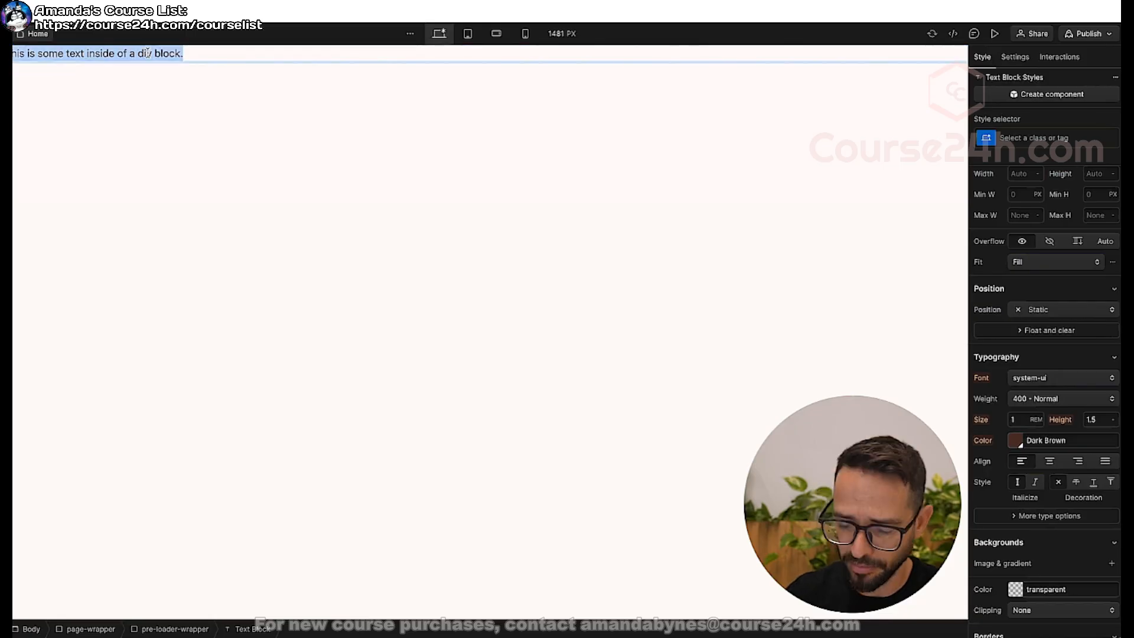
pyautogui.write('Crea')
pyautogui.write('th')
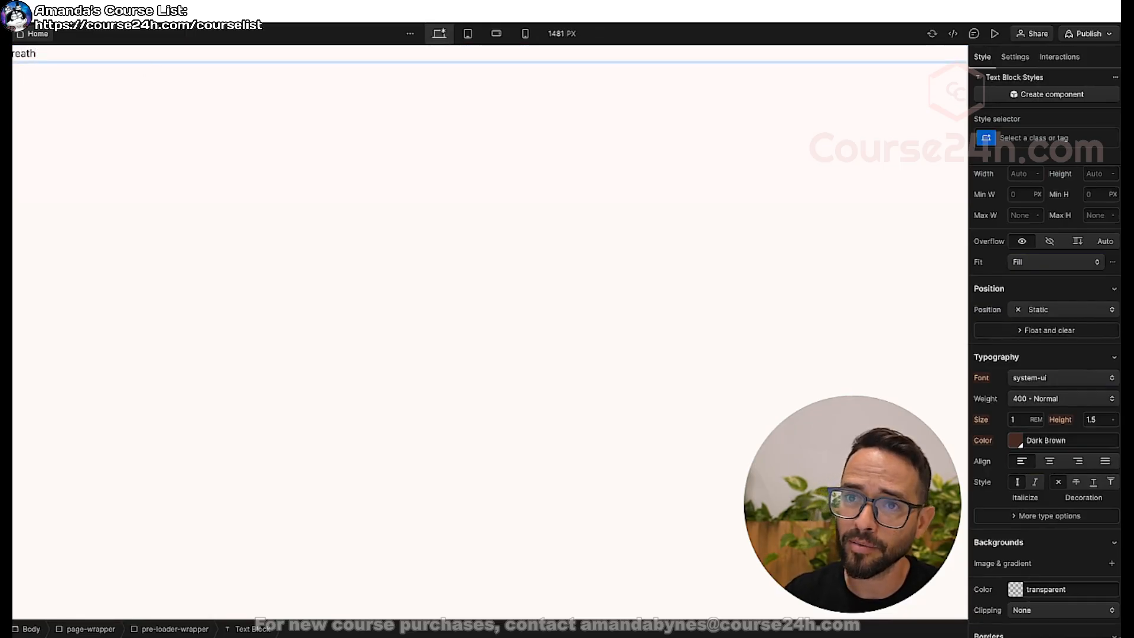
pyautogui.click(111, 63)
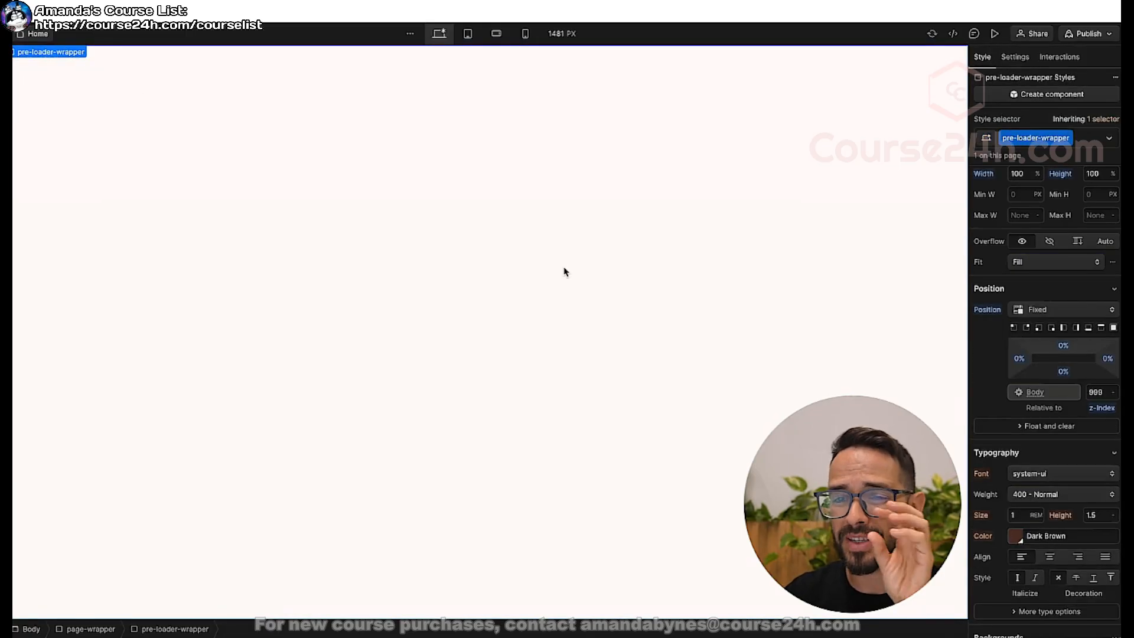
# Set pre-loader-wrapper to a horizontal flex layout with its content centered in both align and justify.
pyautogui.press('z')
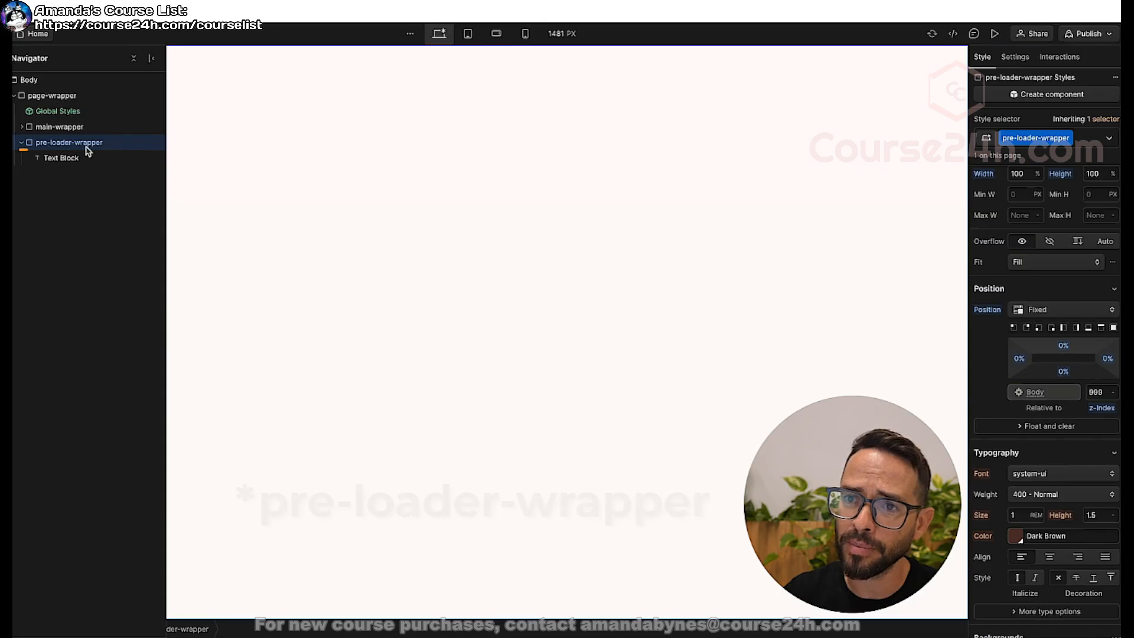
pyautogui.scroll(3, 1028, 273)
pyautogui.scroll(1, 1028, 273)
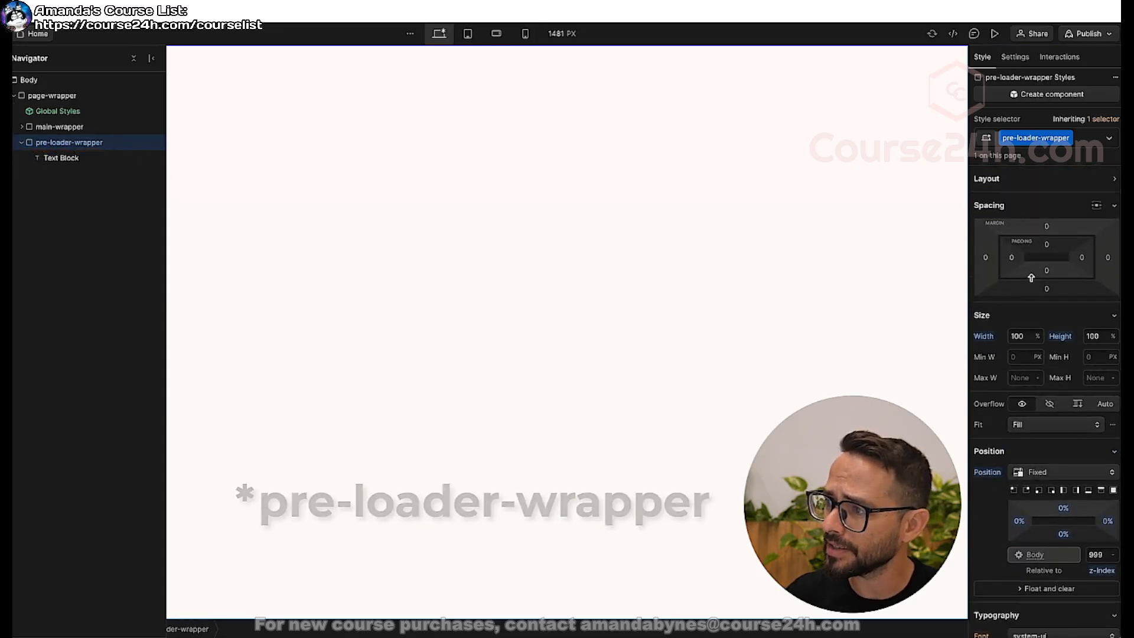
pyautogui.click(995, 181)
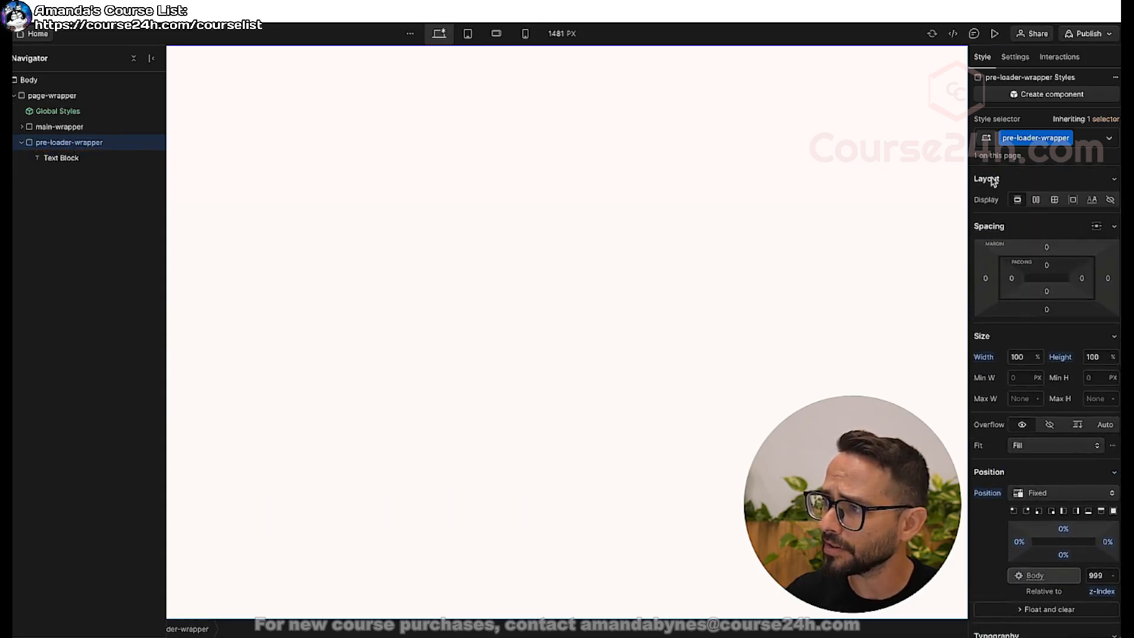
pyautogui.click(1036, 201)
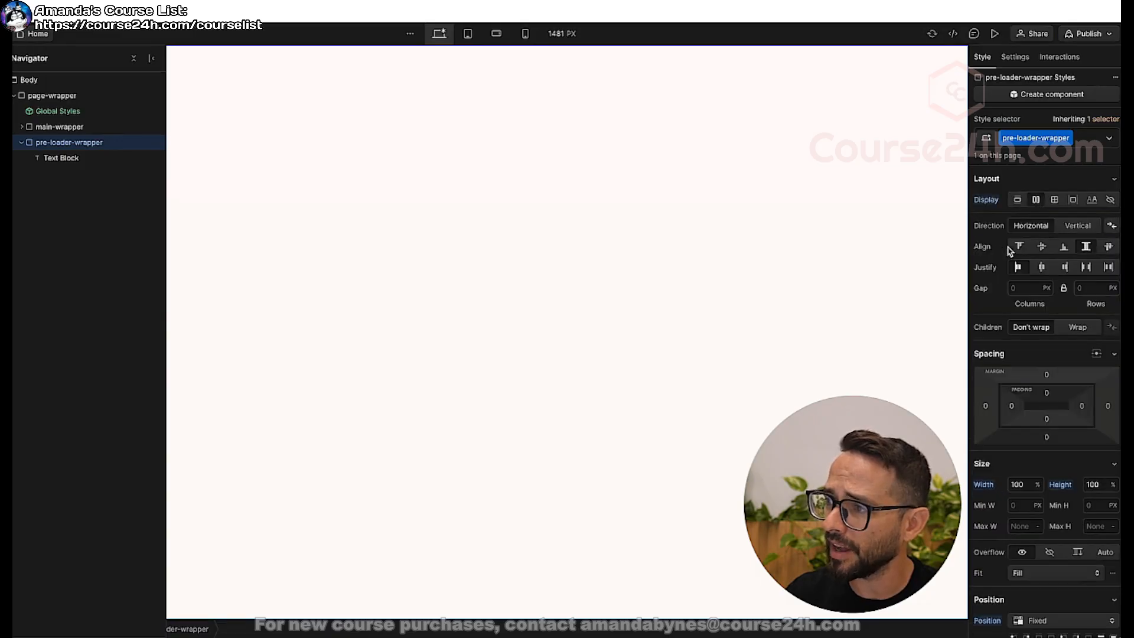
pyautogui.click(1043, 248)
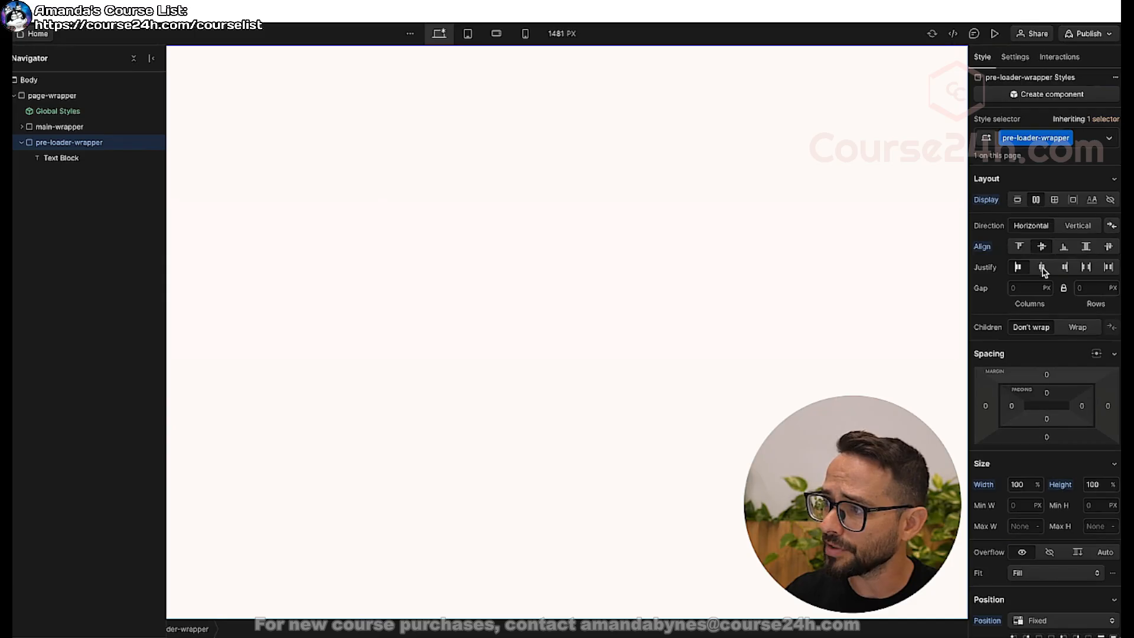
pyautogui.click(1042, 267)
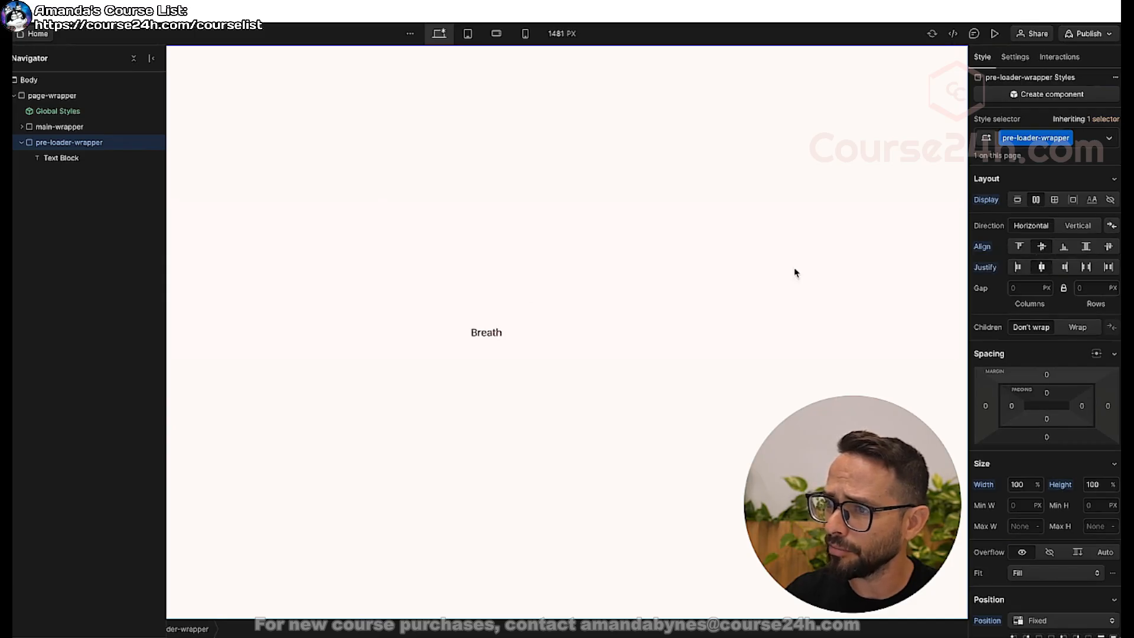
# Assign a new class named breath-text to the "Breath" text block.
pyautogui.click(572, 290)
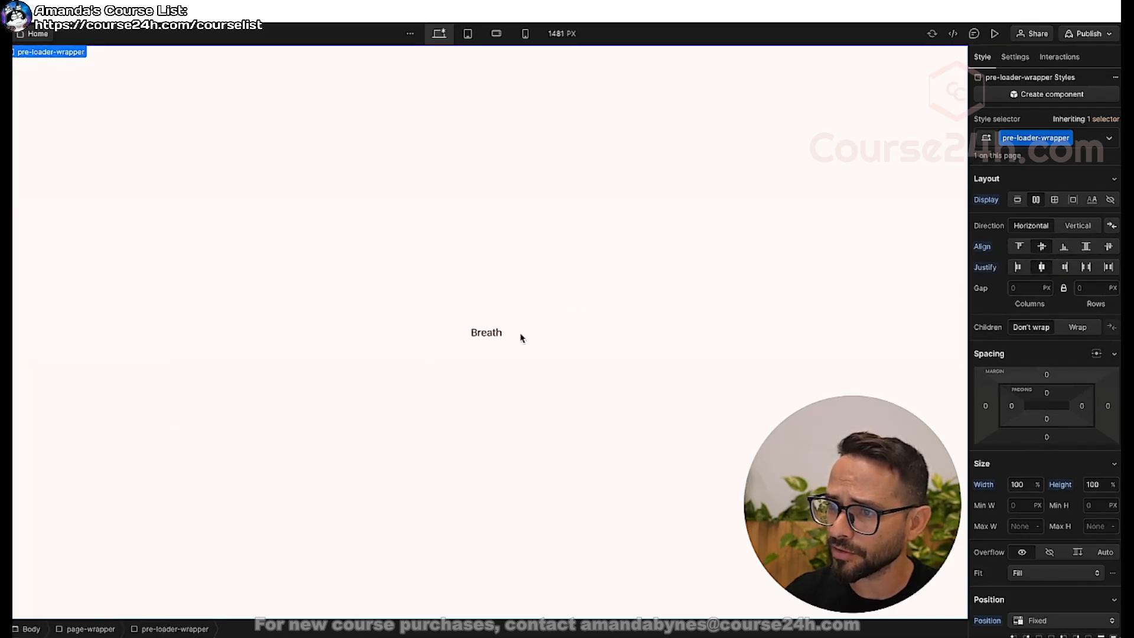
pyautogui.click(495, 338)
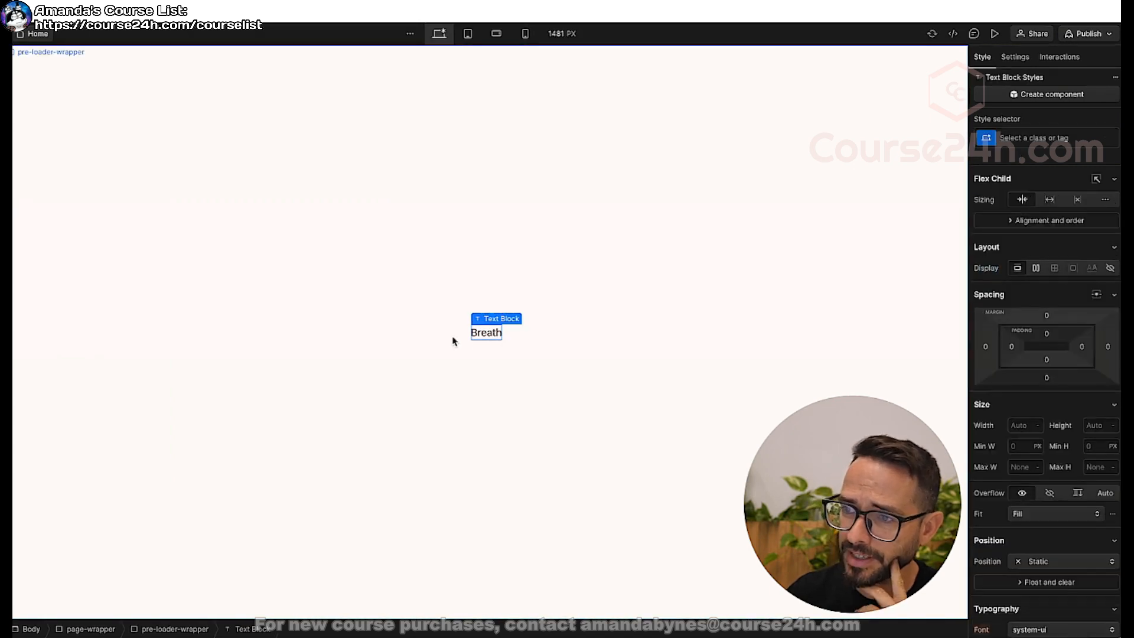
pyautogui.click(1028, 140)
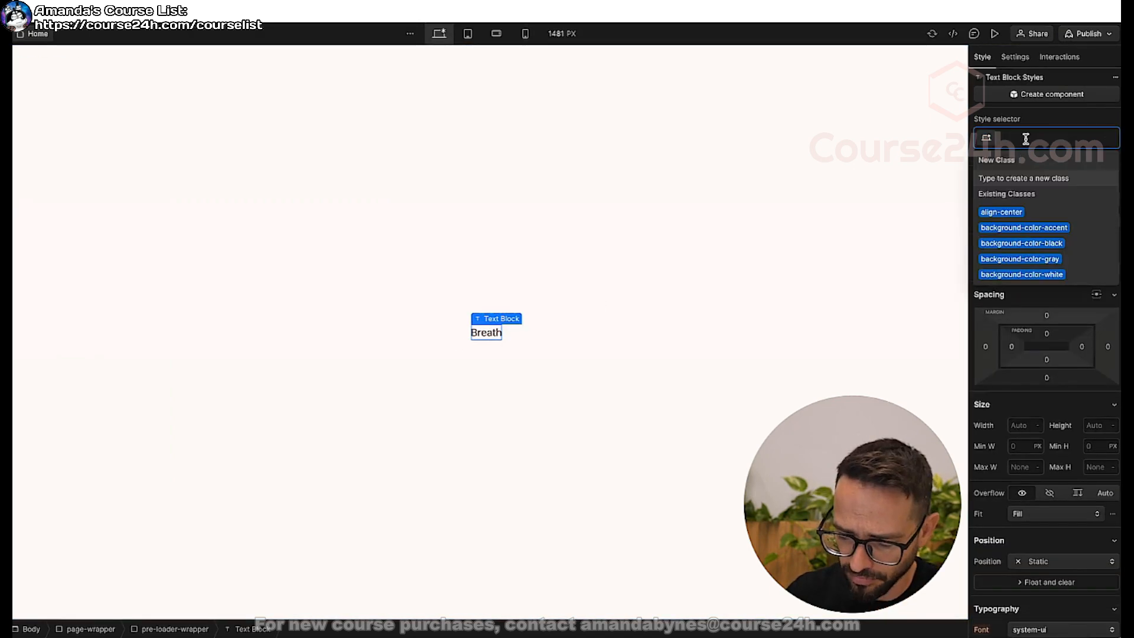
pyautogui.write('breath')
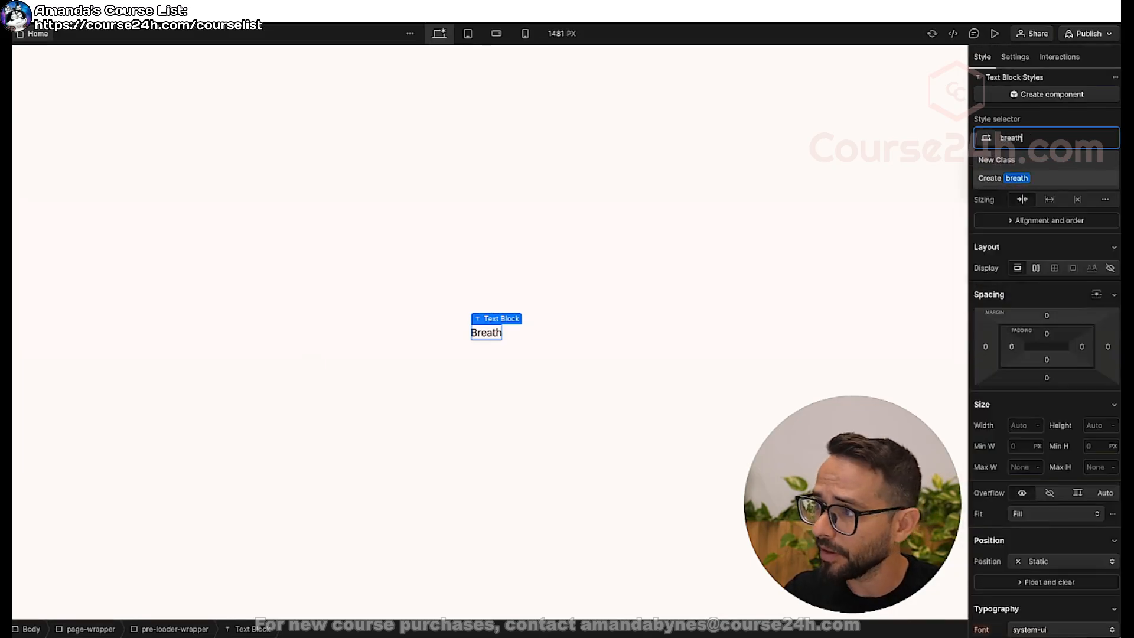
pyautogui.write('-text')
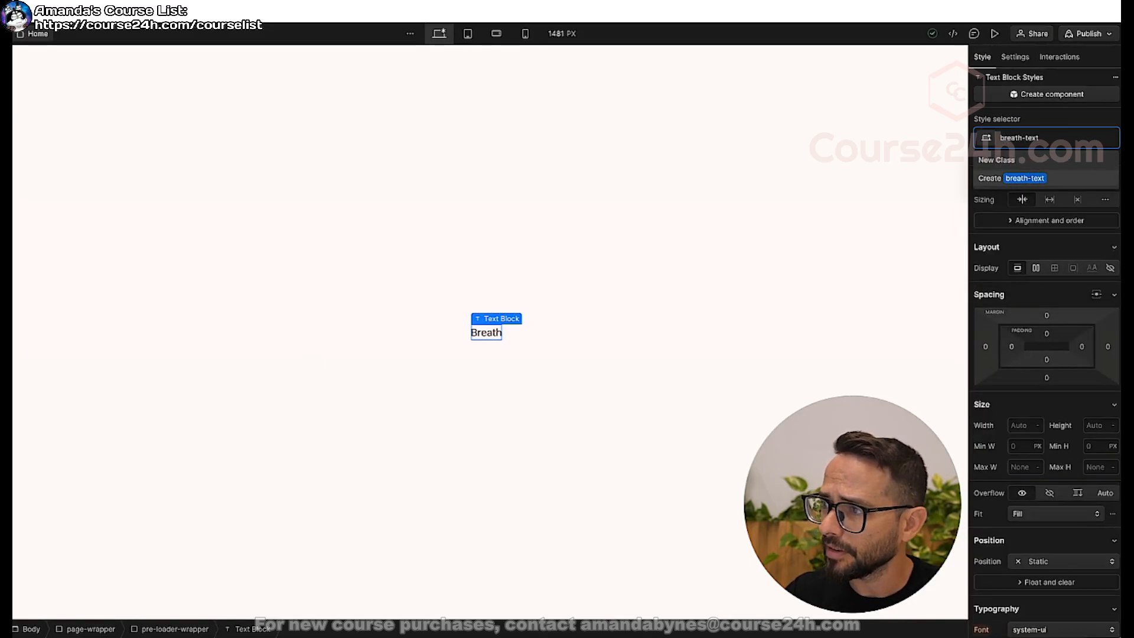
pyautogui.press('Return')
# Set the breath-text font size to 5 rem and its font to Bacasime Antique.
pyautogui.scroll(-5, 1028, 443)
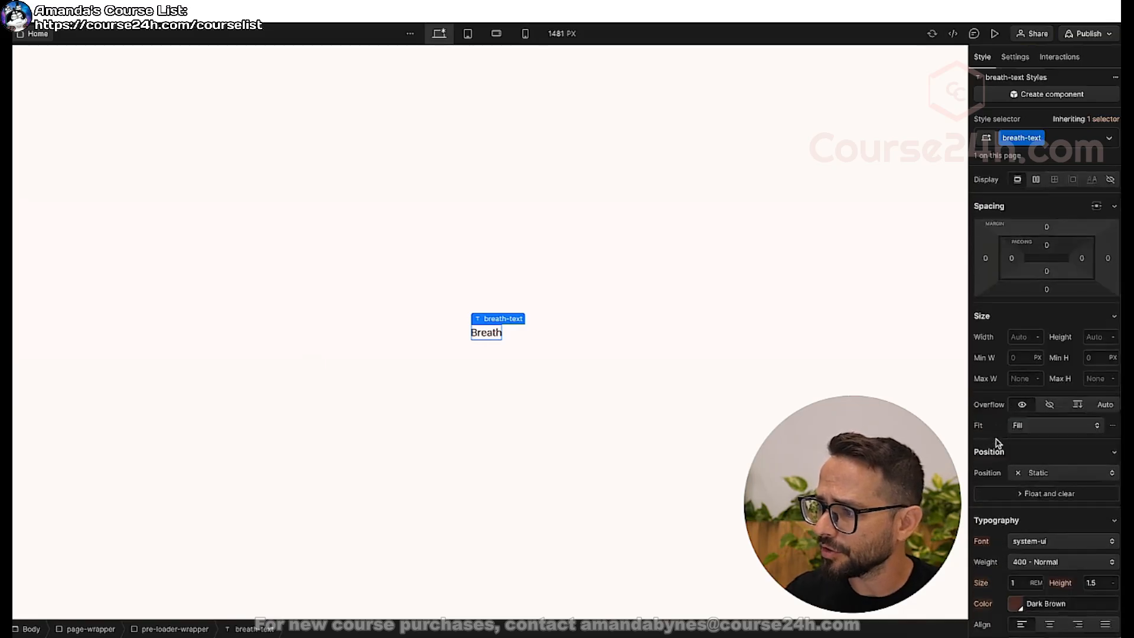
pyautogui.click(1016, 424)
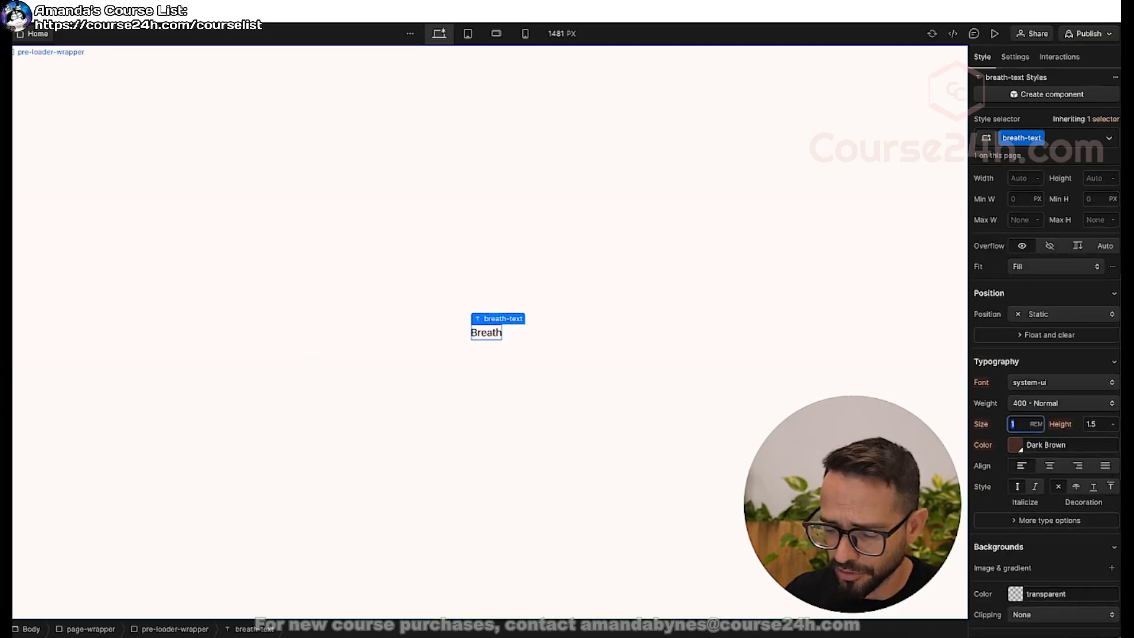
pyautogui.write('5')
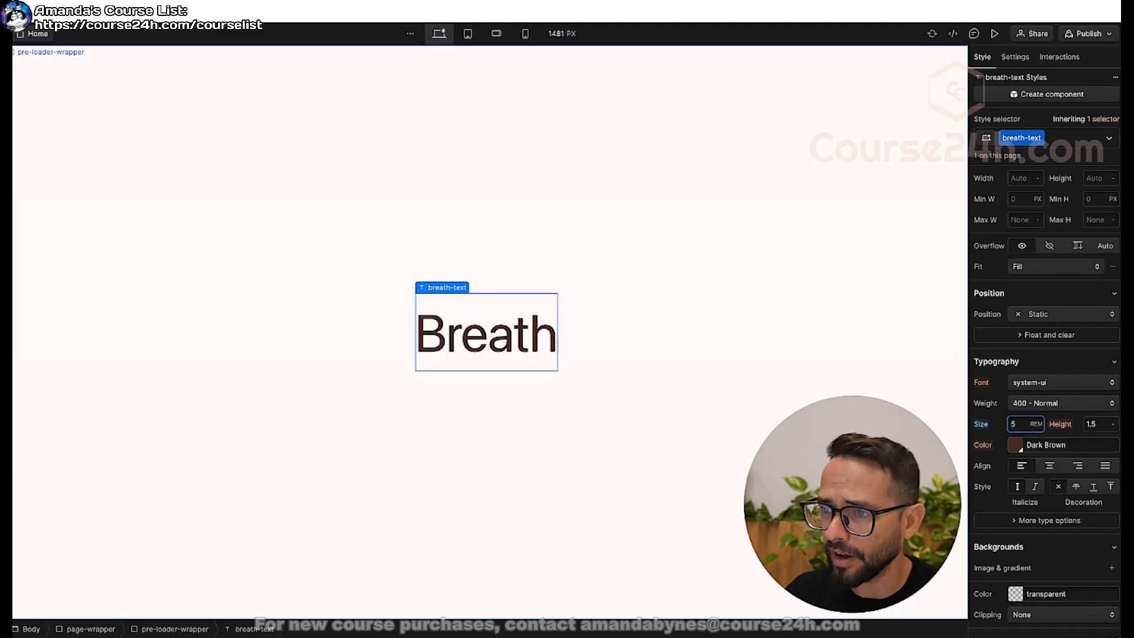
pyautogui.click(1058, 382)
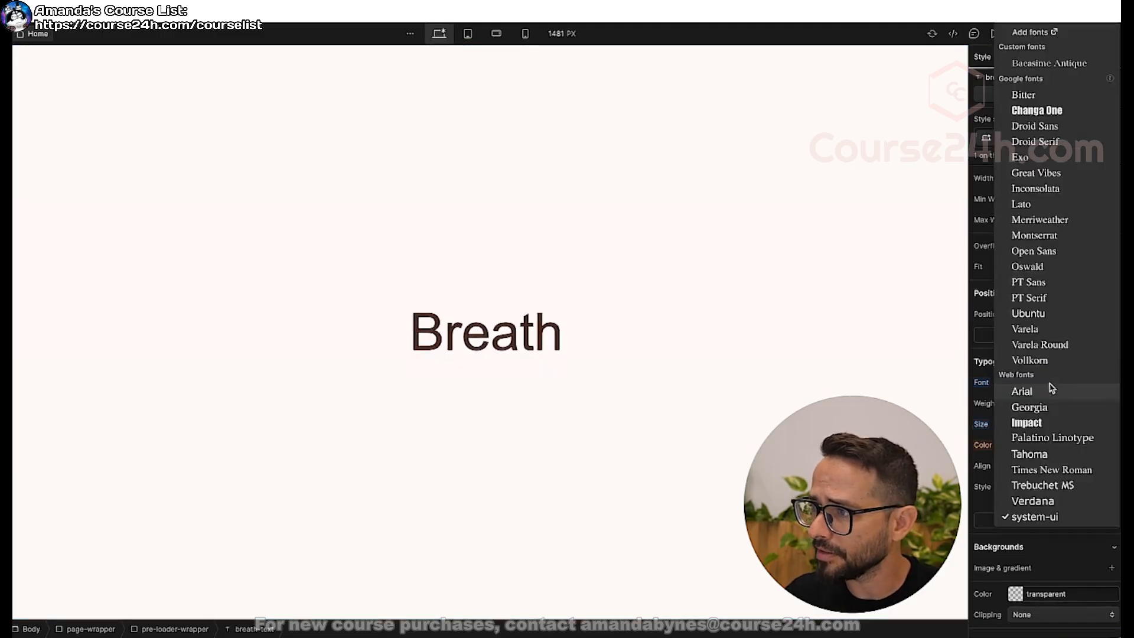
pyautogui.click(1047, 63)
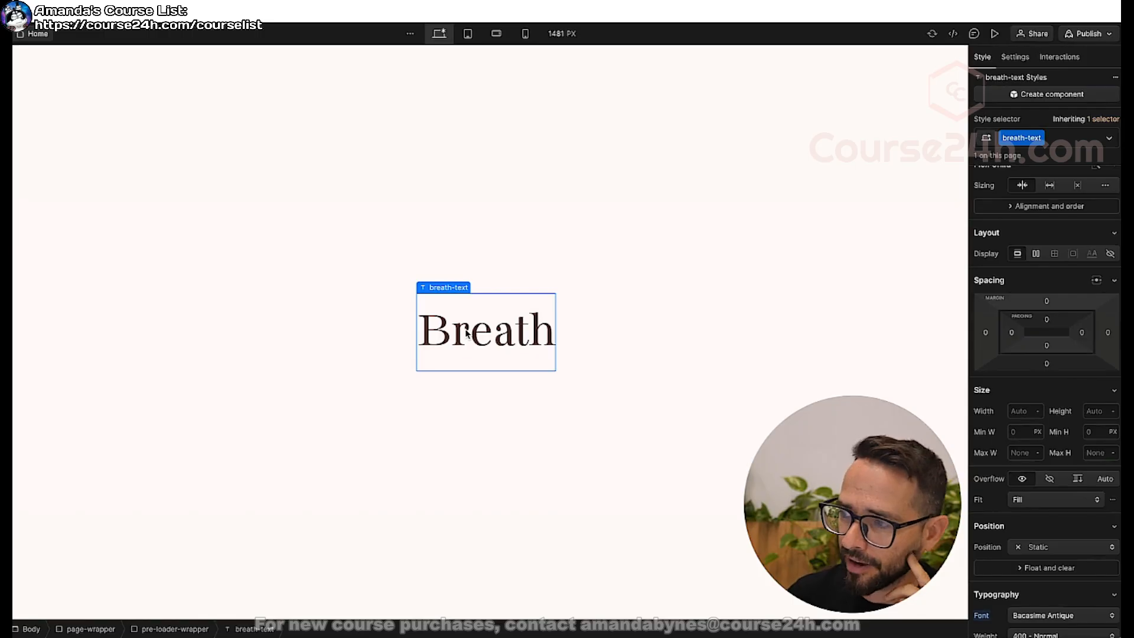
# Try a custom letter spacing on breath-text, lower it to 0 px and reset the property.
pyautogui.scroll(-5, 1013, 507)
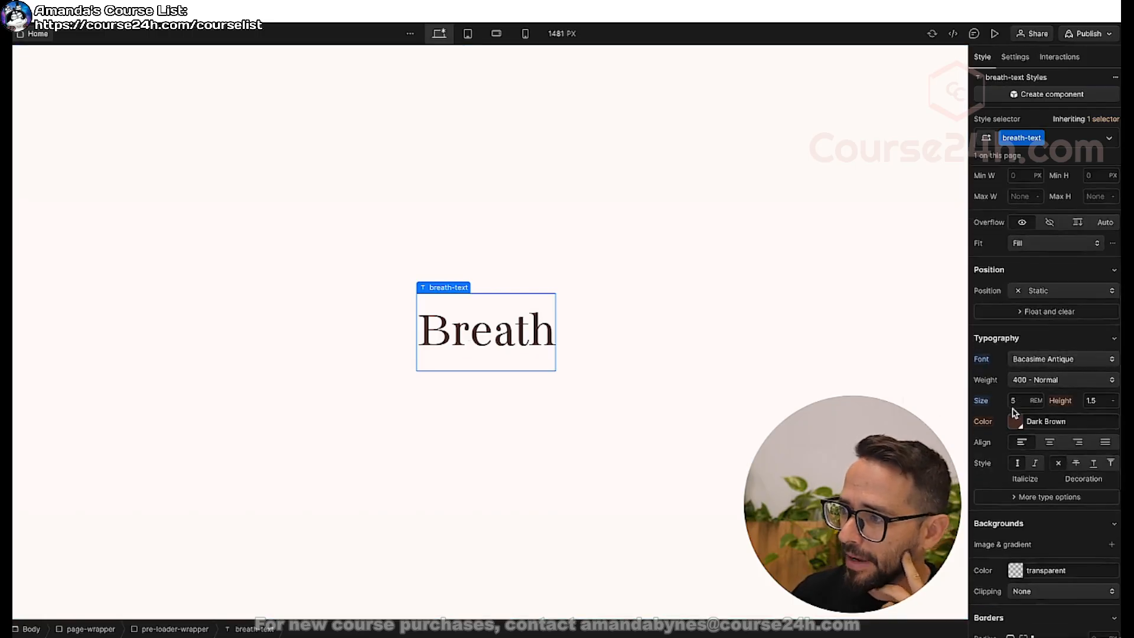
pyautogui.click(1035, 497)
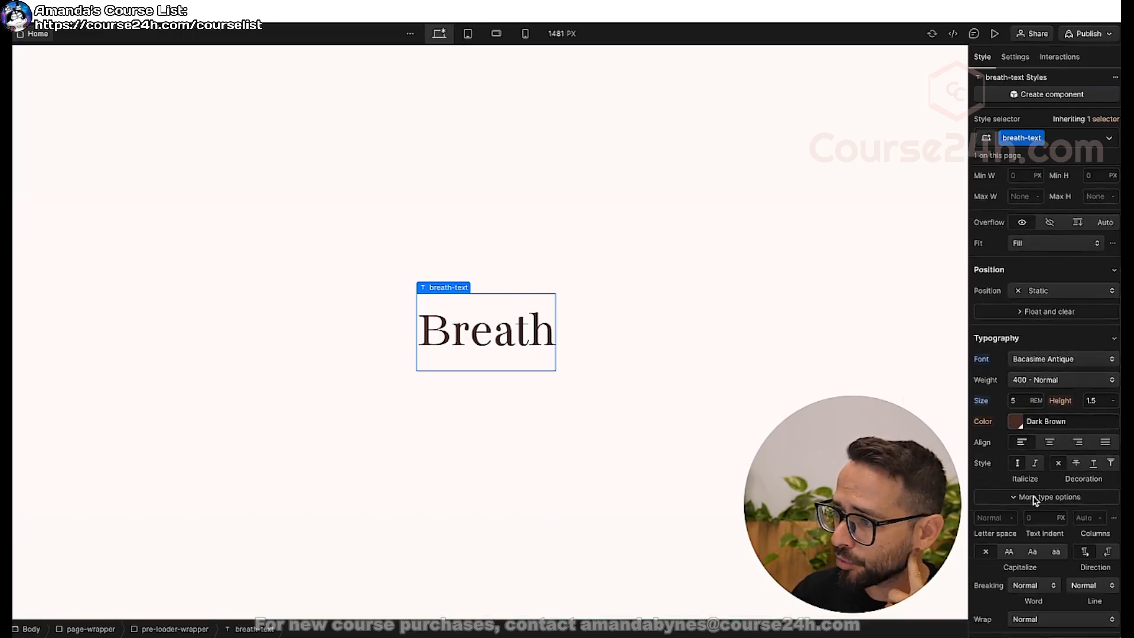
pyautogui.click(976, 520)
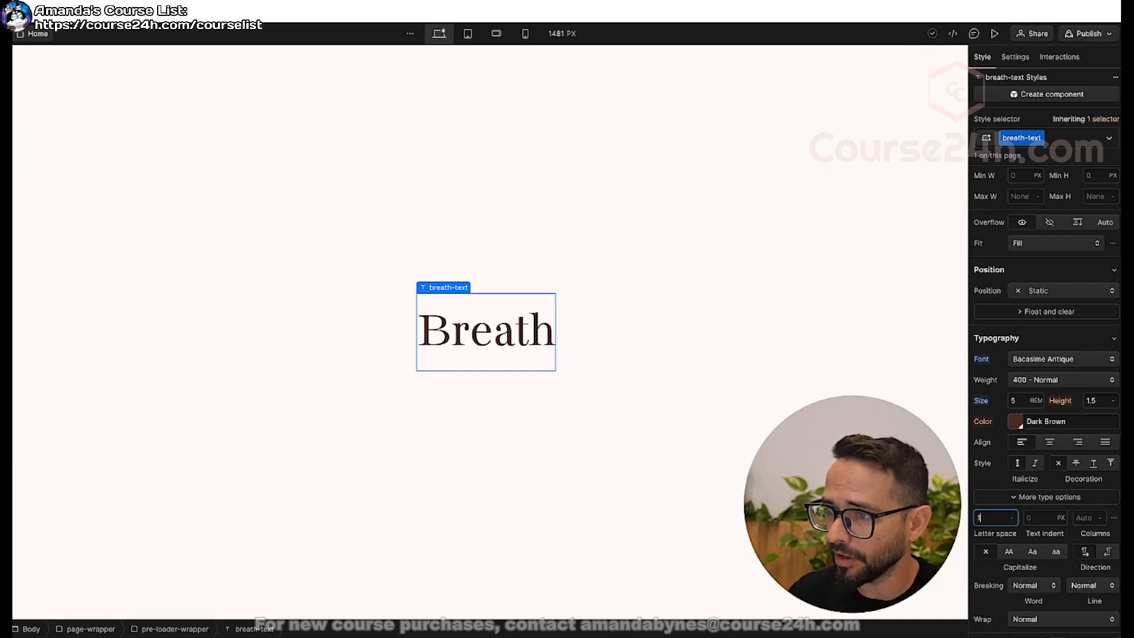
pyautogui.write('40')
pyautogui.hotkey('shift', 'Down')
pyautogui.hotkey('shift', 'Down')
pyautogui.hotkey('shift', 'Down')
pyautogui.hotkey('shift', 'Down')
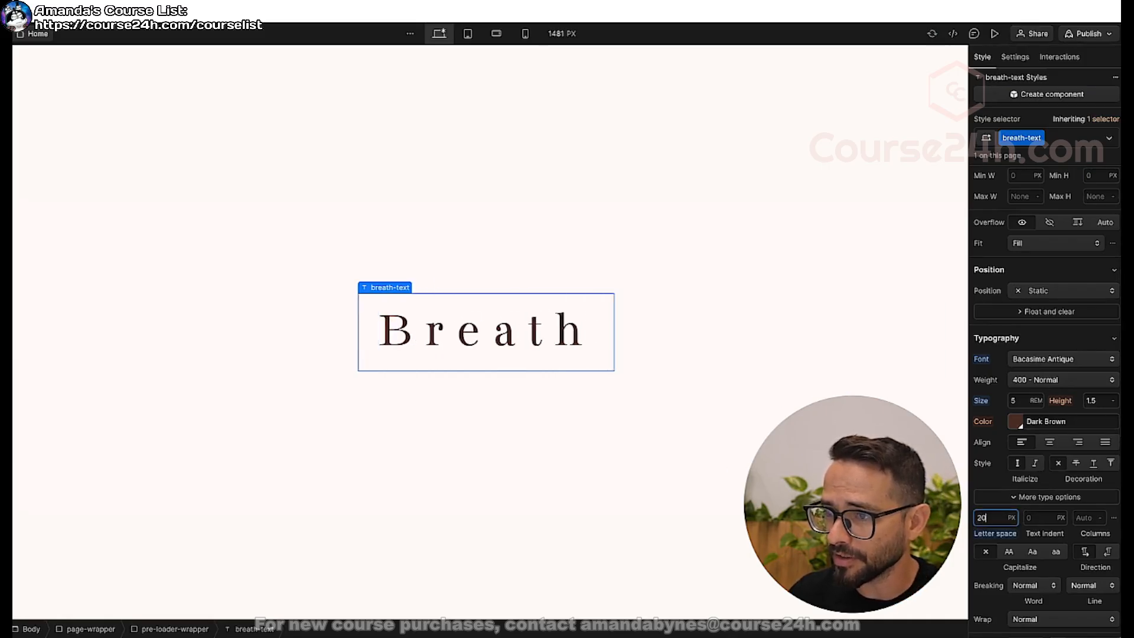
pyautogui.click(1001, 534)
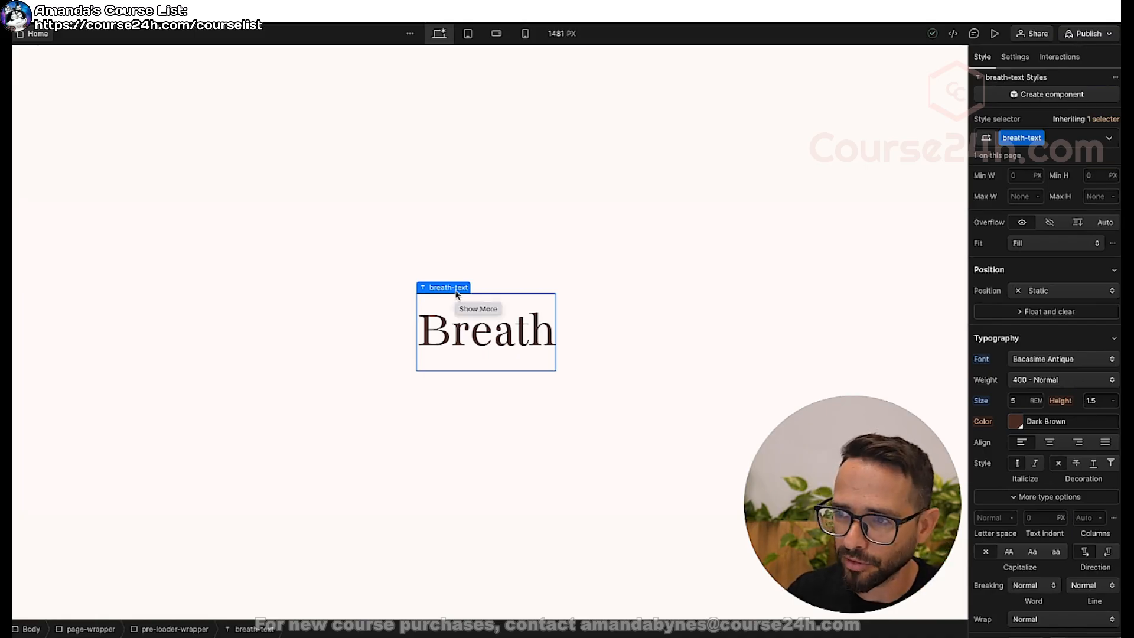
# Wrap breath-text in a div block and undo the wrapping.
pyautogui.press('z')
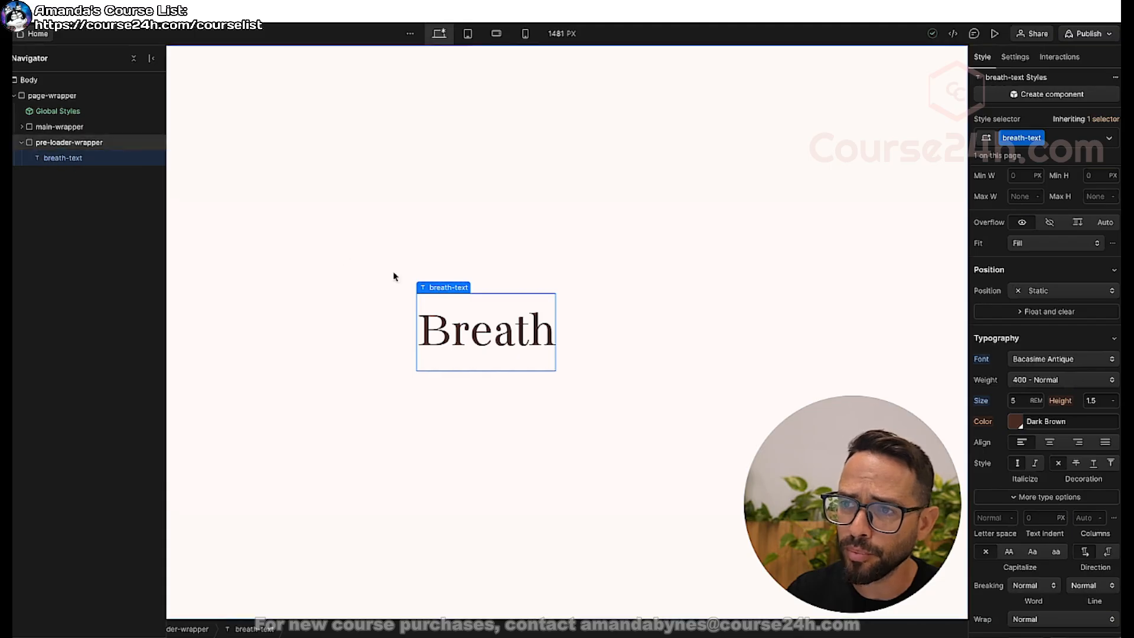
pyautogui.rightClick(454, 292)
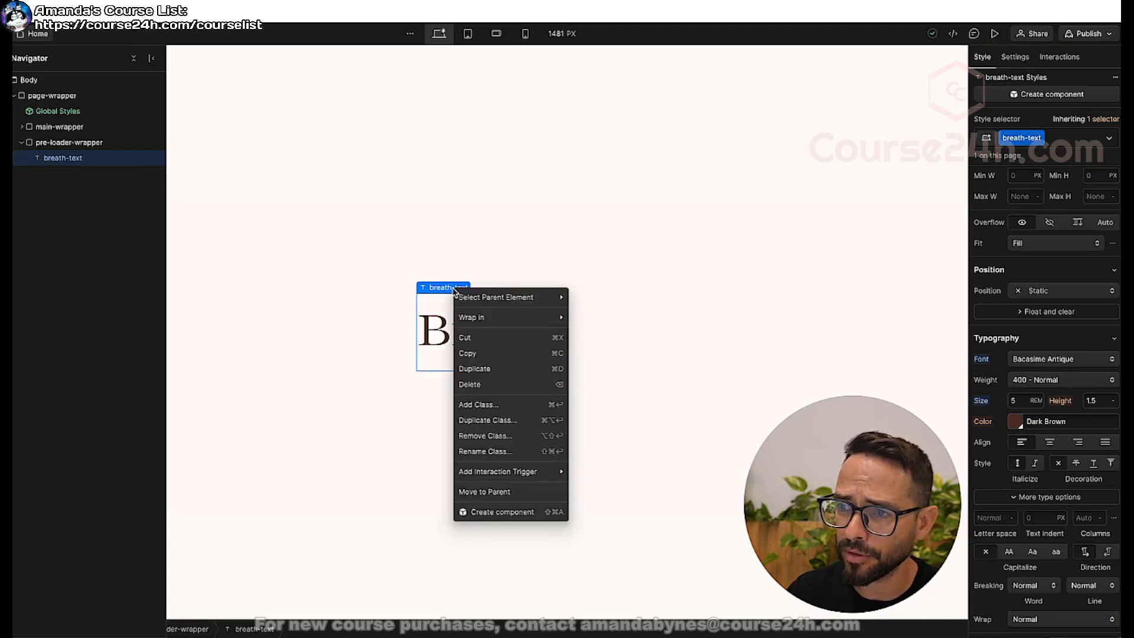
pyautogui.moveTo(479, 319)
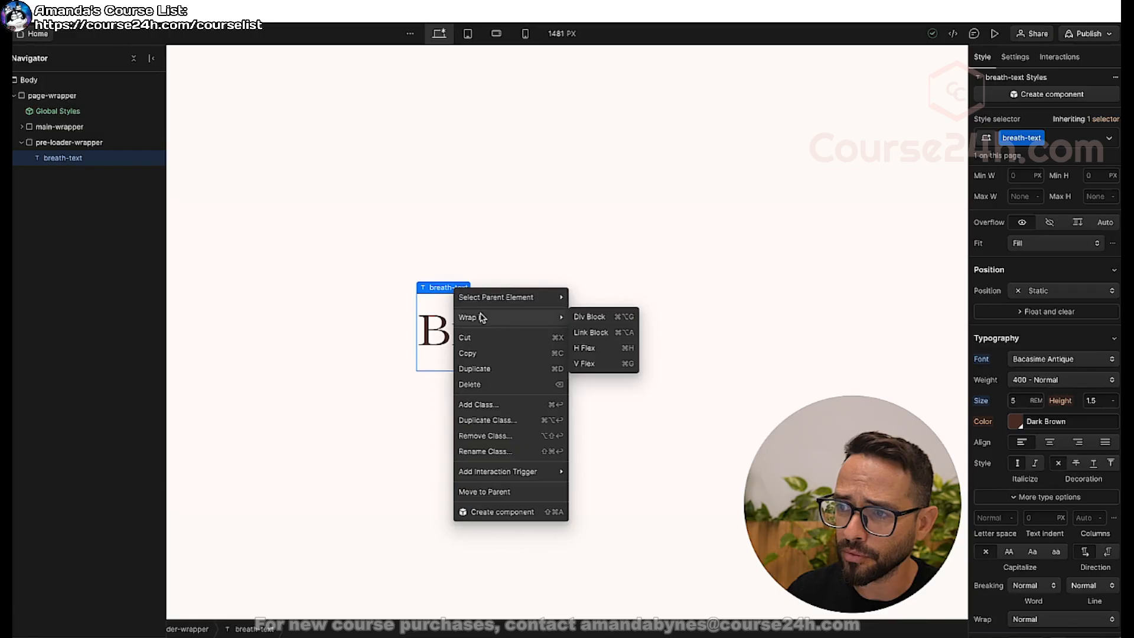
pyautogui.click(591, 319)
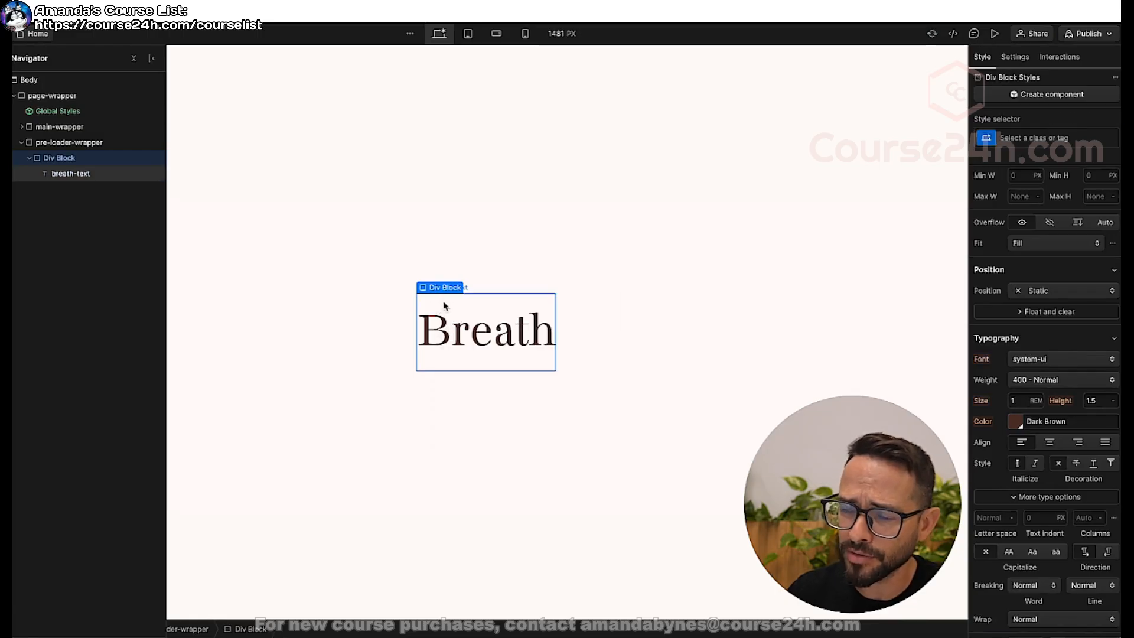
pyautogui.press('super+z')
pyautogui.press('z')
# Wrap breath-text in a horizontal flex block.
pyautogui.rightClick(444, 291)
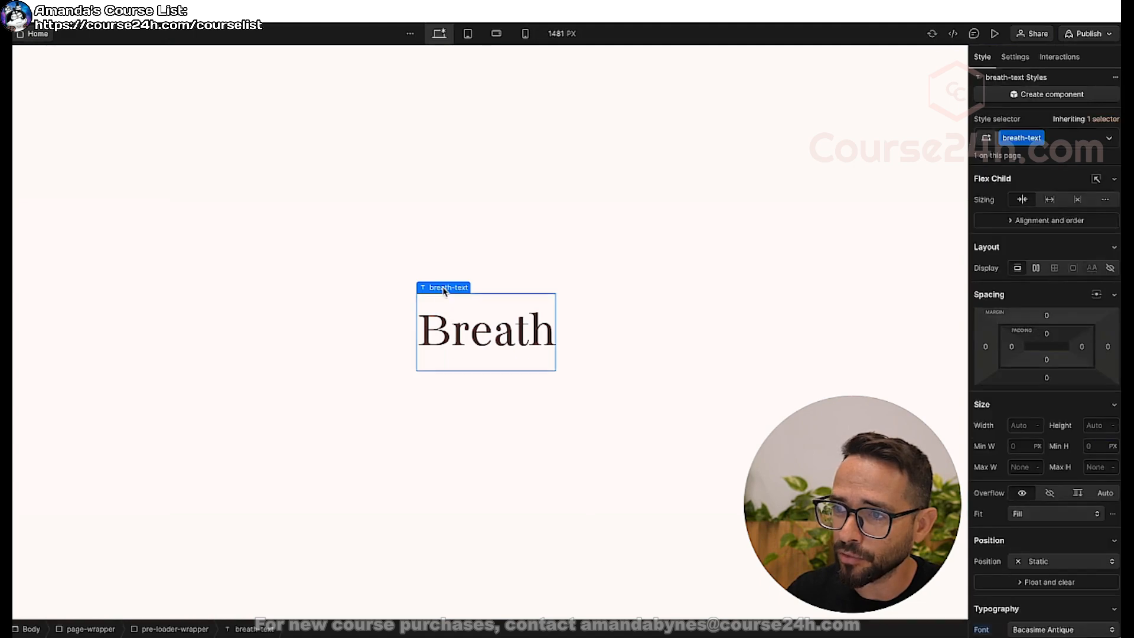
pyautogui.moveTo(464, 322)
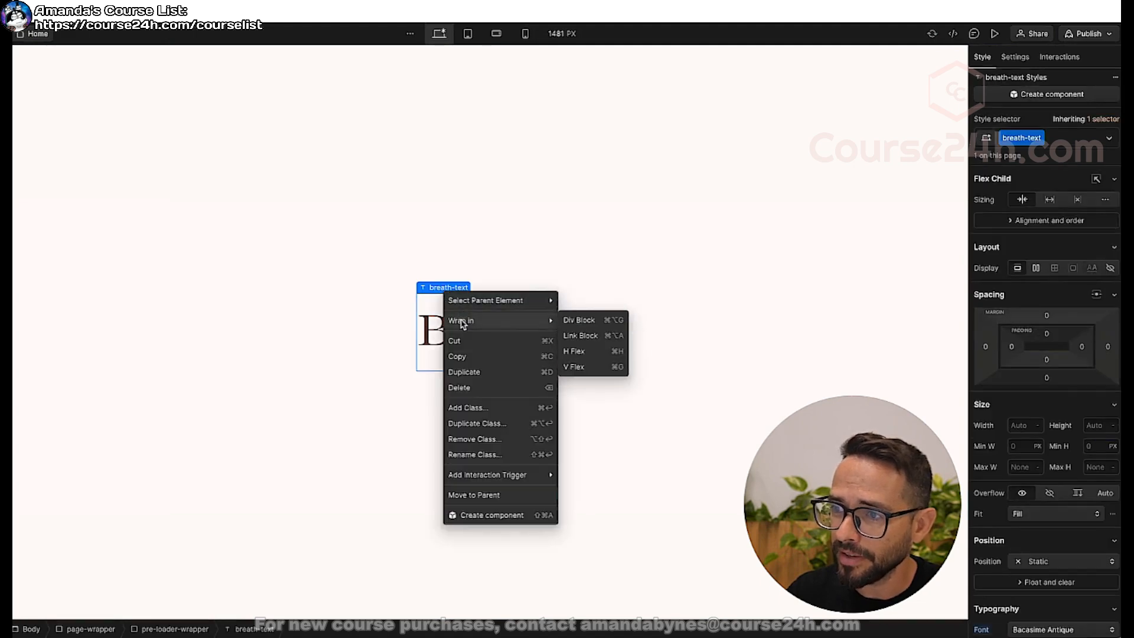
pyautogui.click(575, 352)
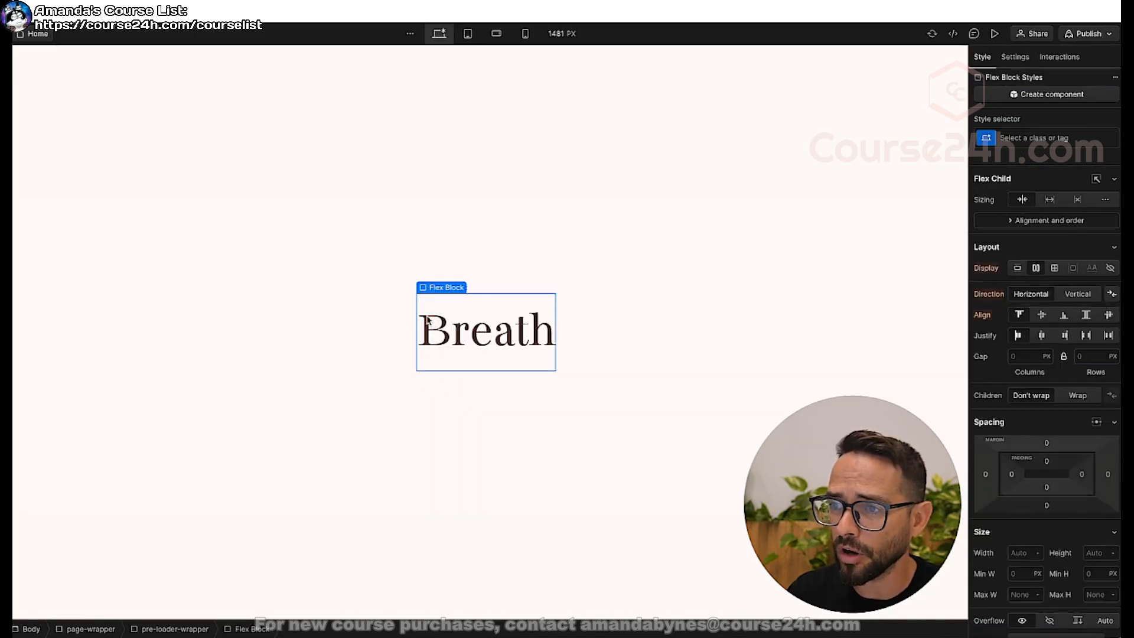
# Shorten the content of the breath-text block to the single letter "B".
pyautogui.doubleClick(474, 332)
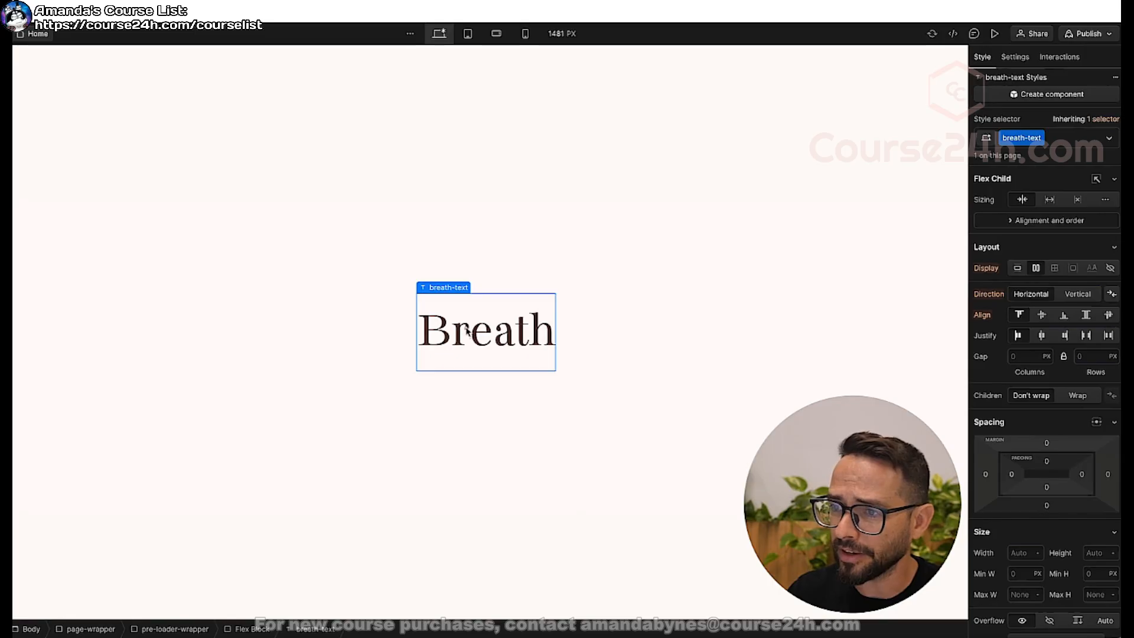
pyautogui.moveTo(452, 331); pyautogui.dragTo(577, 329)
pyautogui.press('BackSpace')
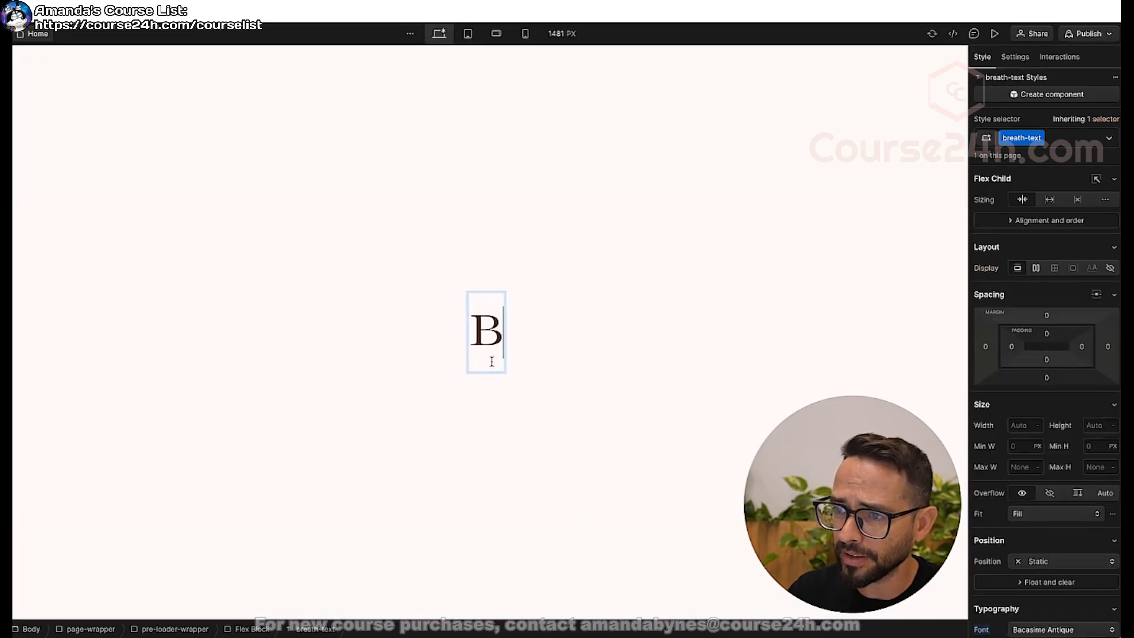
pyautogui.click(493, 387)
# Duplicate the "B" text block five times inside the flex block.
pyautogui.click(487, 331)
pyautogui.press('super+v')
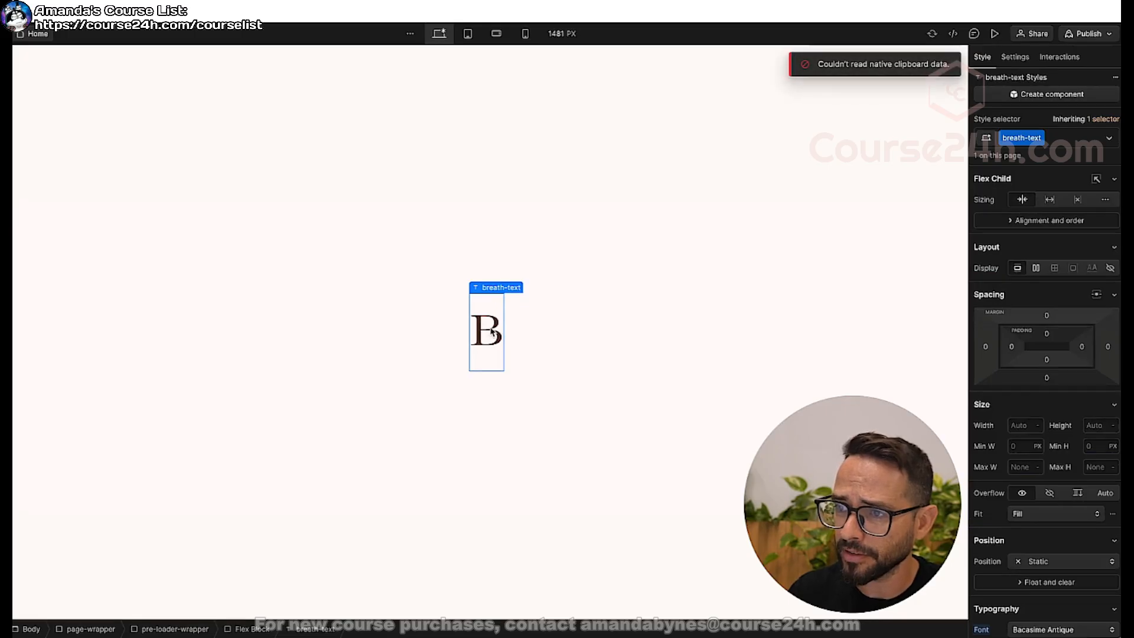
pyautogui.press('z')
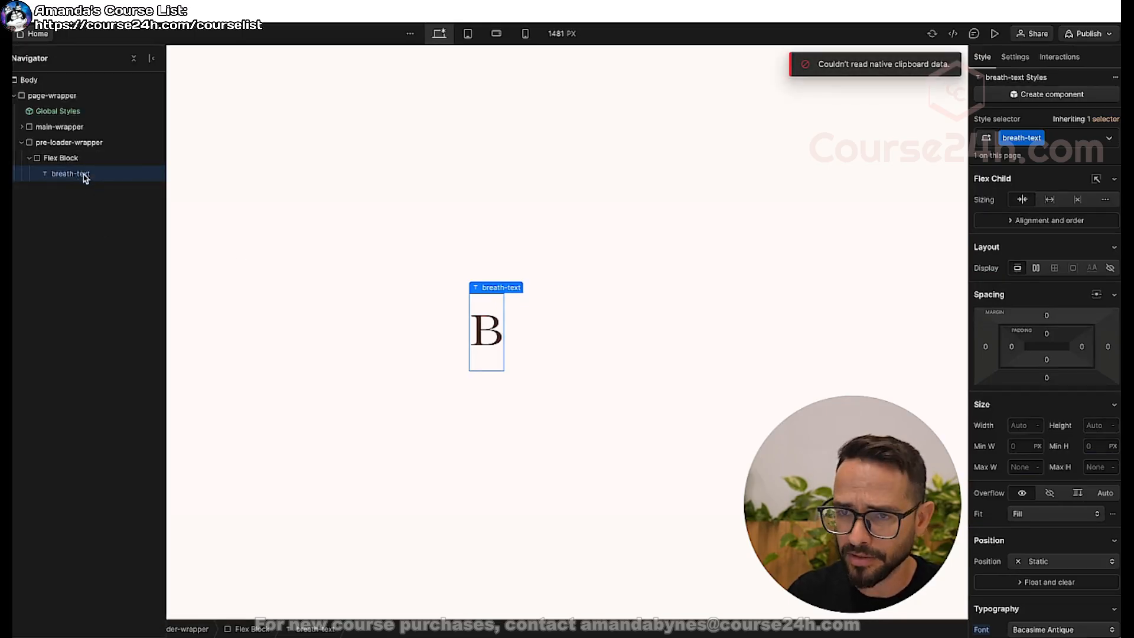
pyautogui.press('super+d')
pyautogui.press('super+d')
pyautogui.press('super+d')
pyautogui.press('super+d')
pyautogui.press('super+d')
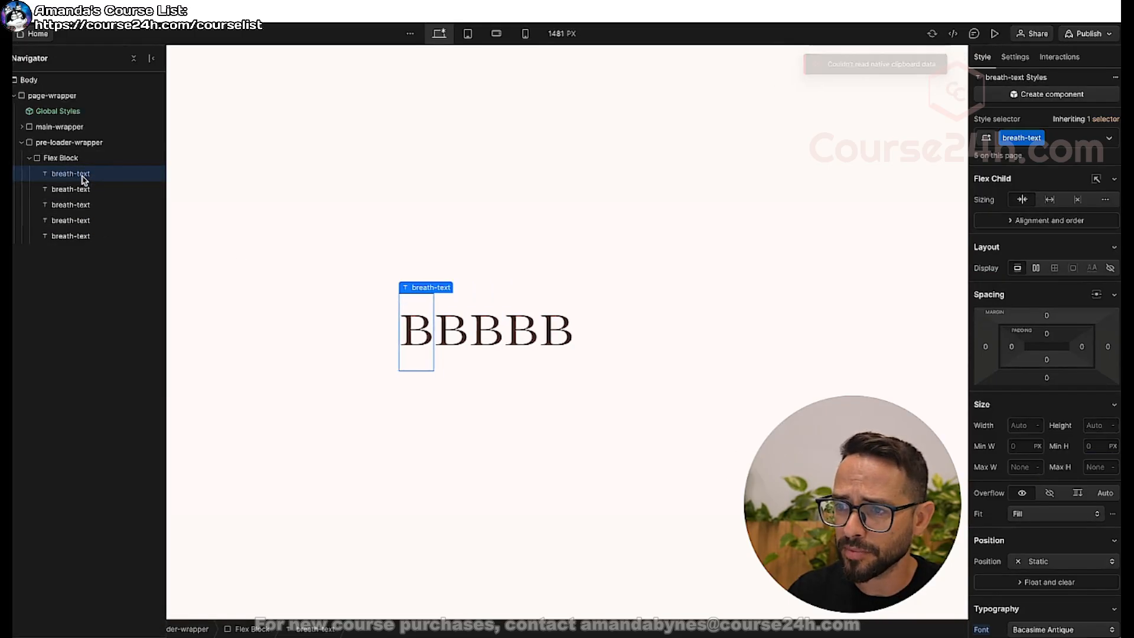
pyautogui.press('z')
# Change the second, third and fourth letter blocks to "r", "e" and "a".
pyautogui.doubleClick(436, 330)
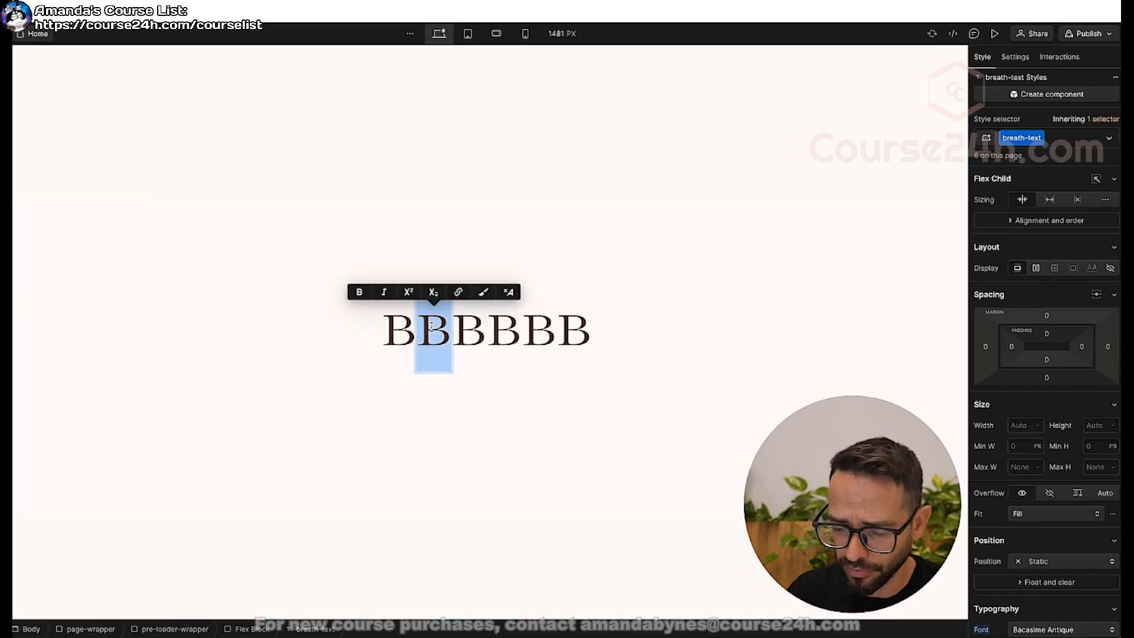
pyautogui.write('r')
pyautogui.press('Escape')
pyautogui.click(462, 330)
pyautogui.doubleClick(462, 331)
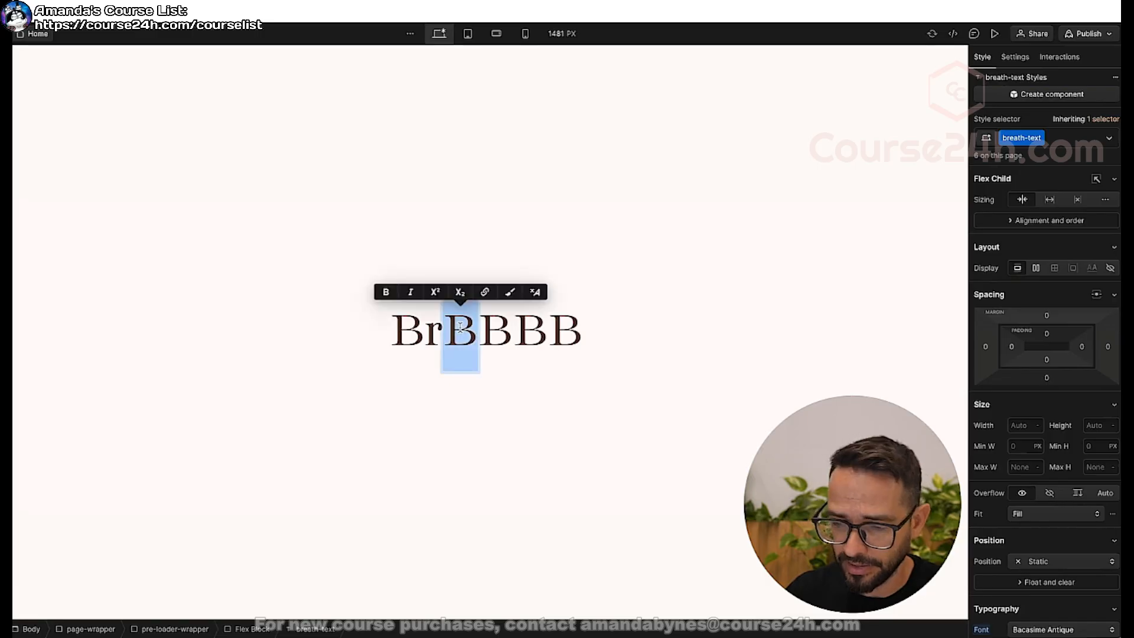
pyautogui.write('e')
pyautogui.press('Escape')
pyautogui.click(488, 332)
pyautogui.doubleClick(488, 332)
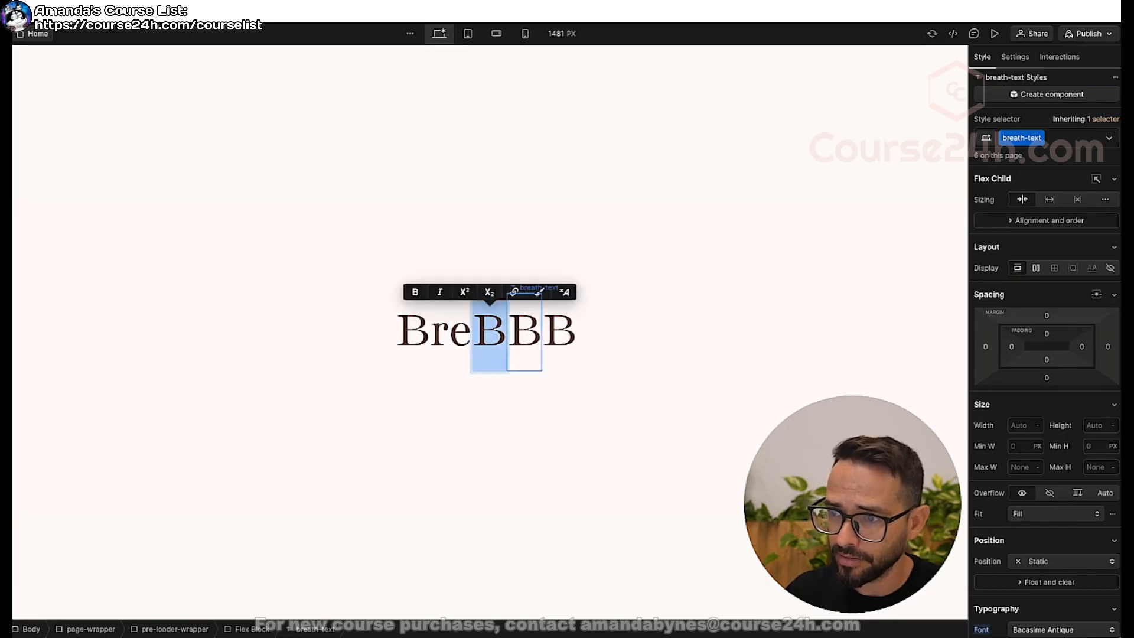
pyautogui.write('a')
pyautogui.press('Escape')
# Change the fifth and sixth letter blocks to "t" and "h" to complete the word Breath.
pyautogui.click(526, 332)
pyautogui.doubleClick(527, 332)
pyautogui.write('t')
pyautogui.press('Escape')
pyautogui.click(544, 328)
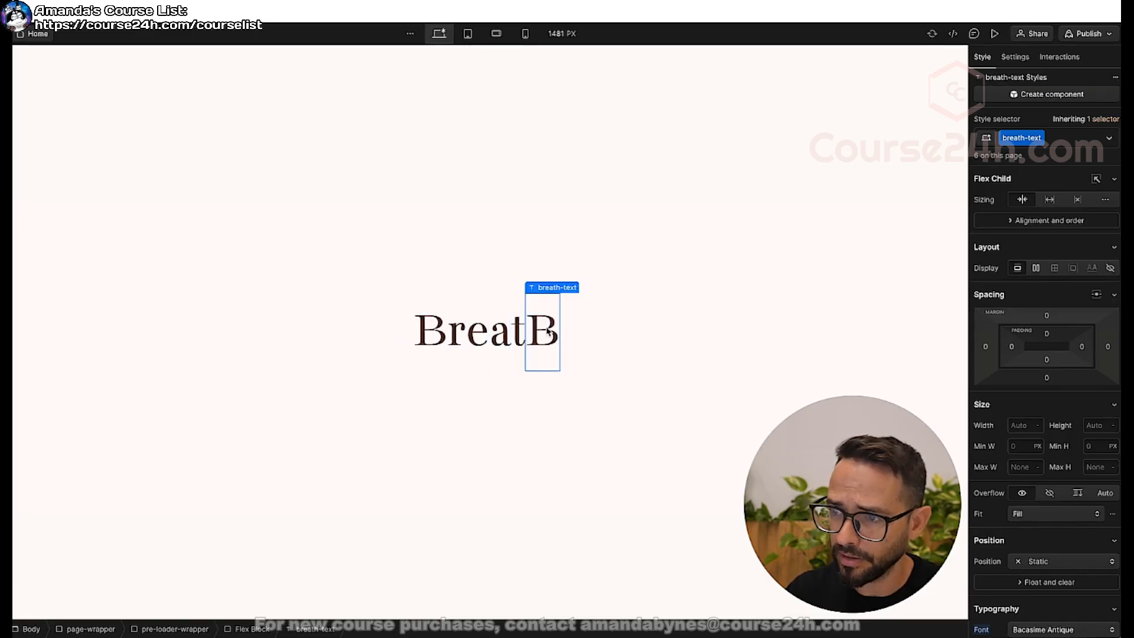
pyautogui.doubleClick(544, 328)
pyautogui.write('h')
pyautogui.press('Escape')
pyautogui.click(376, 318)
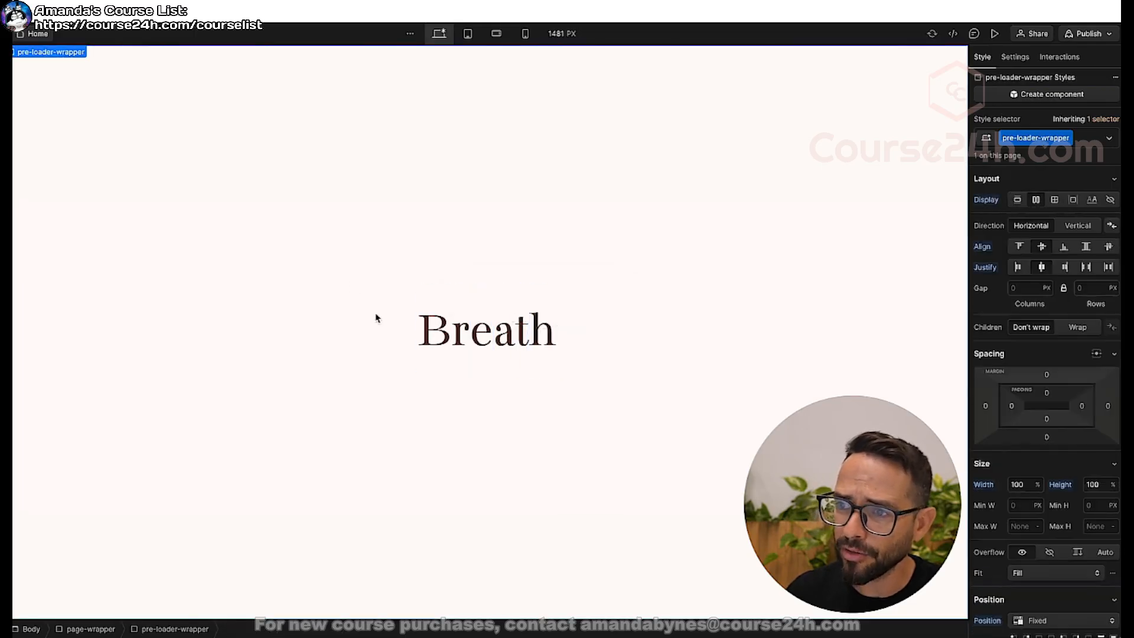
# Give the flex block inside the pre-loader-wrapper a new class named breath-flex.
pyautogui.press('z')
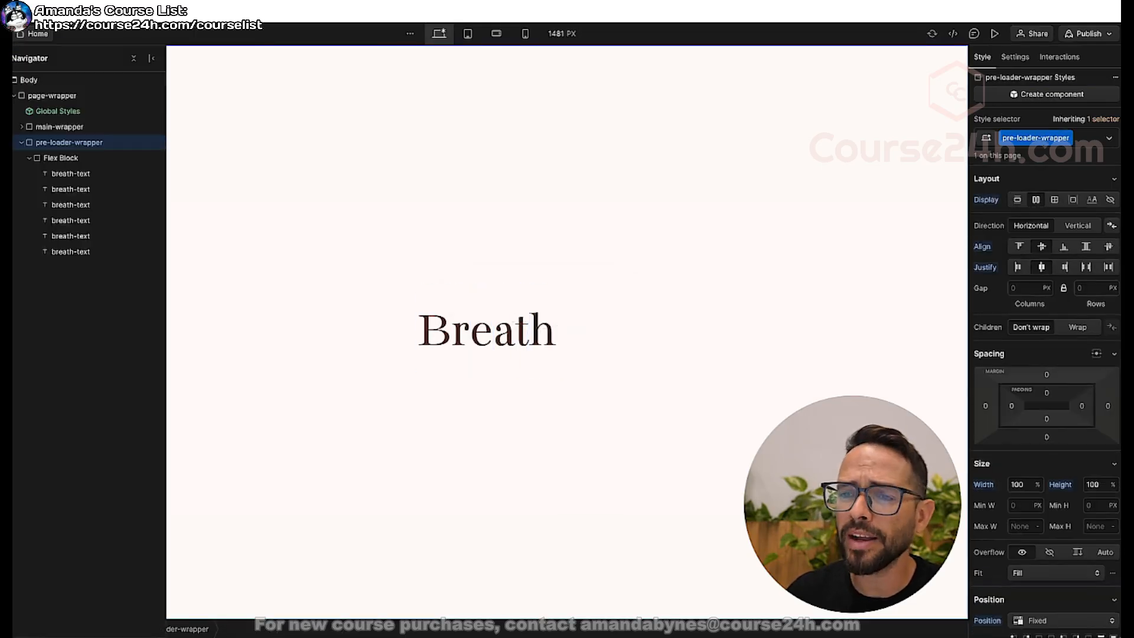
pyautogui.click(59, 158)
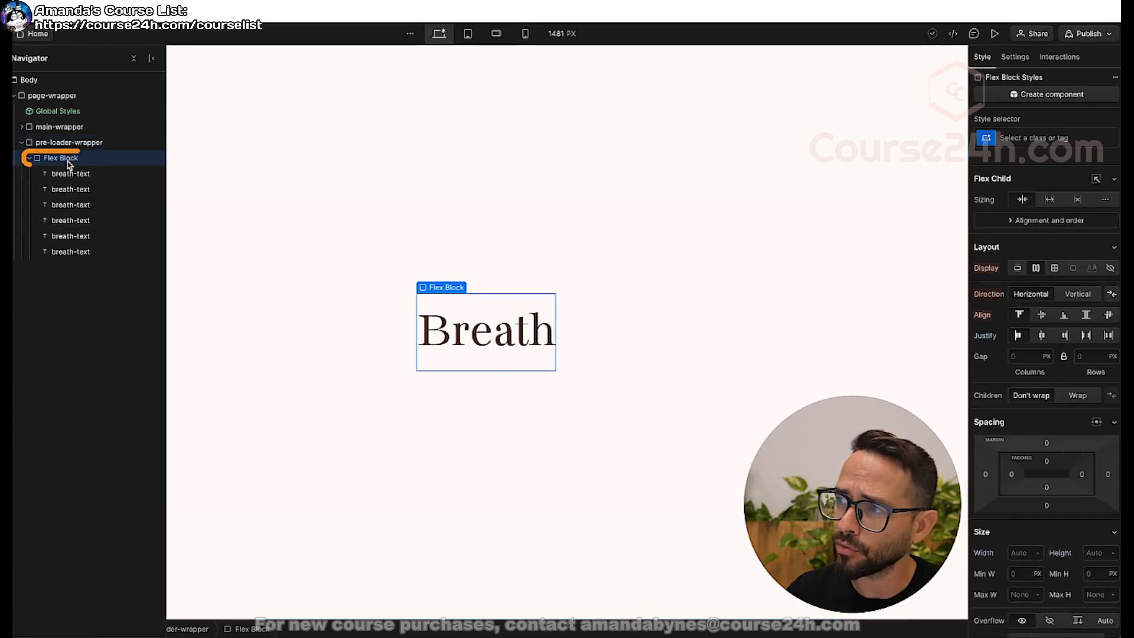
pyautogui.click(1025, 137)
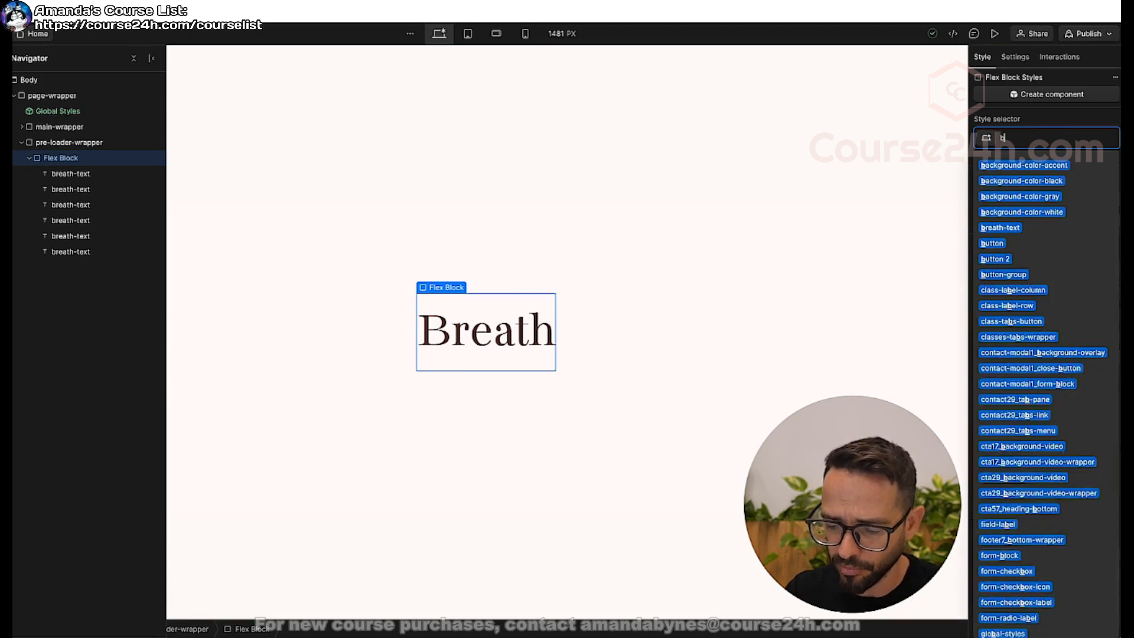
pyautogui.write('breathe')
pyautogui.write('flex')
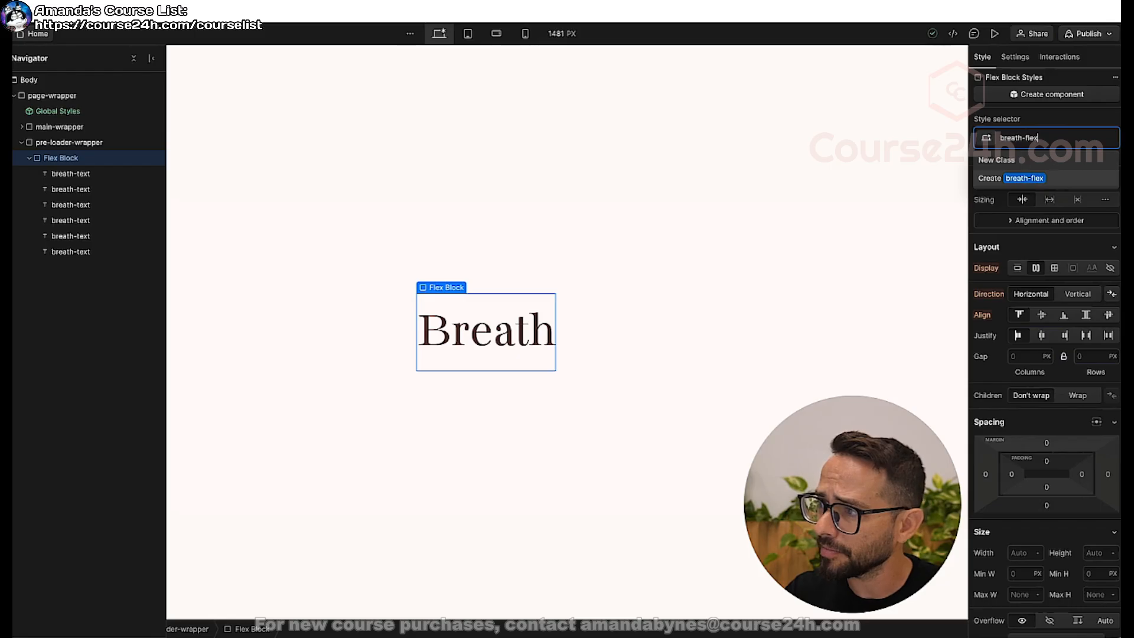
pyautogui.press('Return')
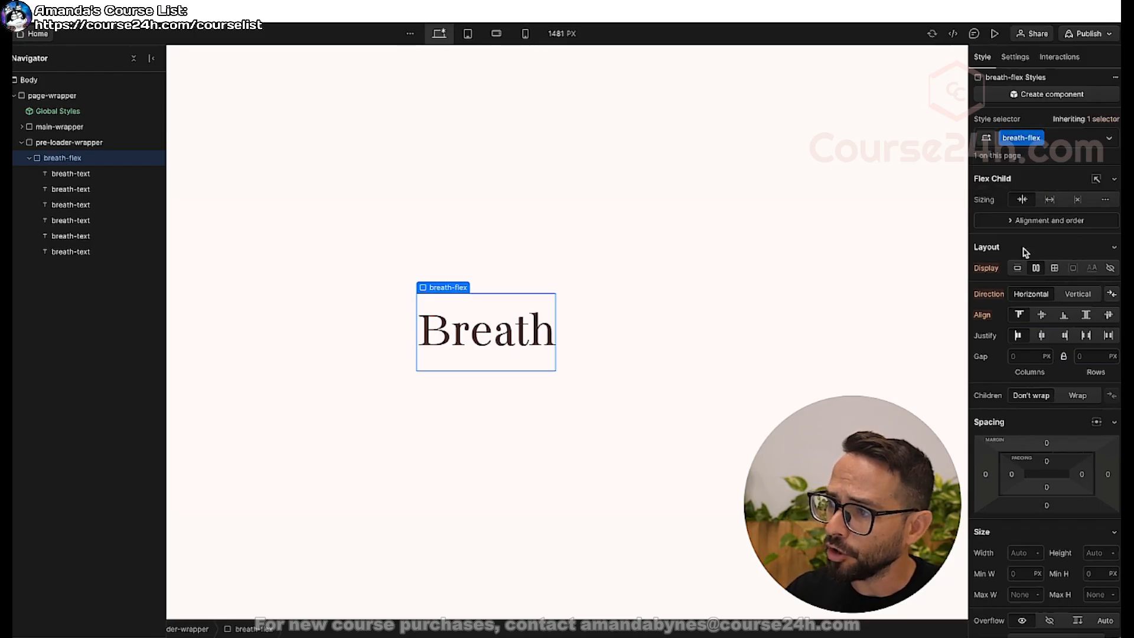
# Widen the breath-flex block to 370 px and justify its letters with space between.
pyautogui.scroll(-3, 1016, 352)
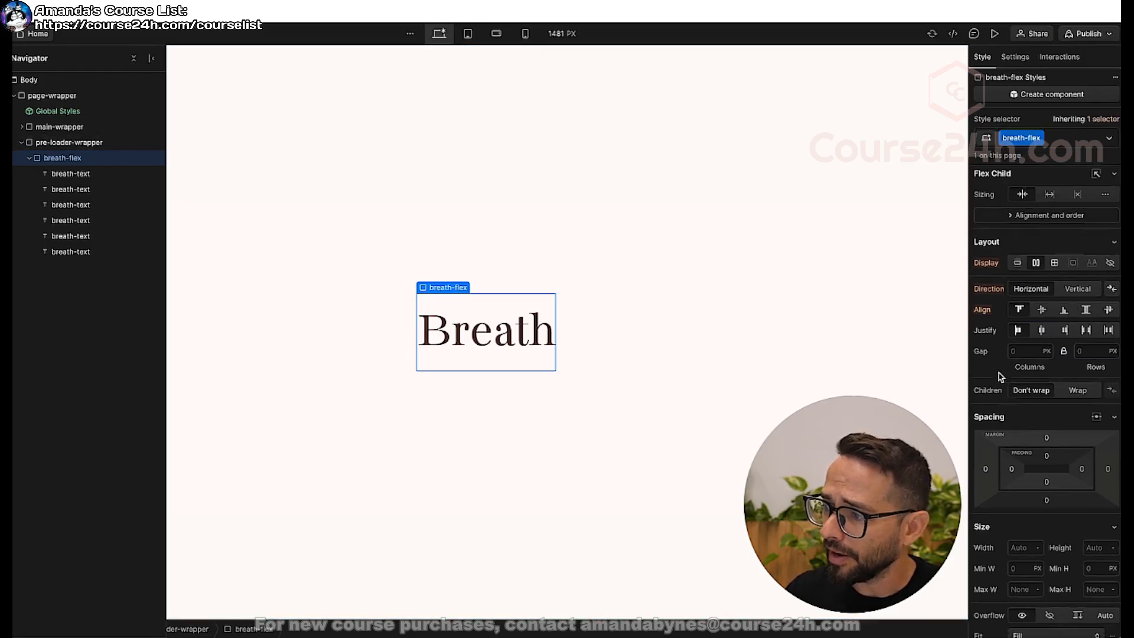
pyautogui.click(1019, 450)
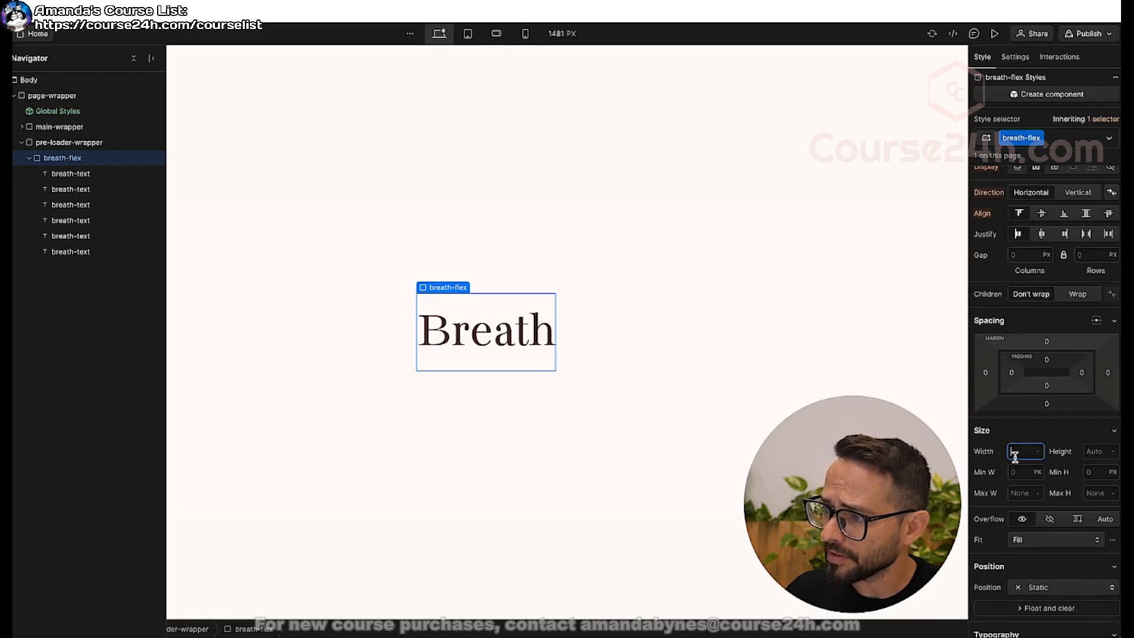
pyautogui.press('Return')
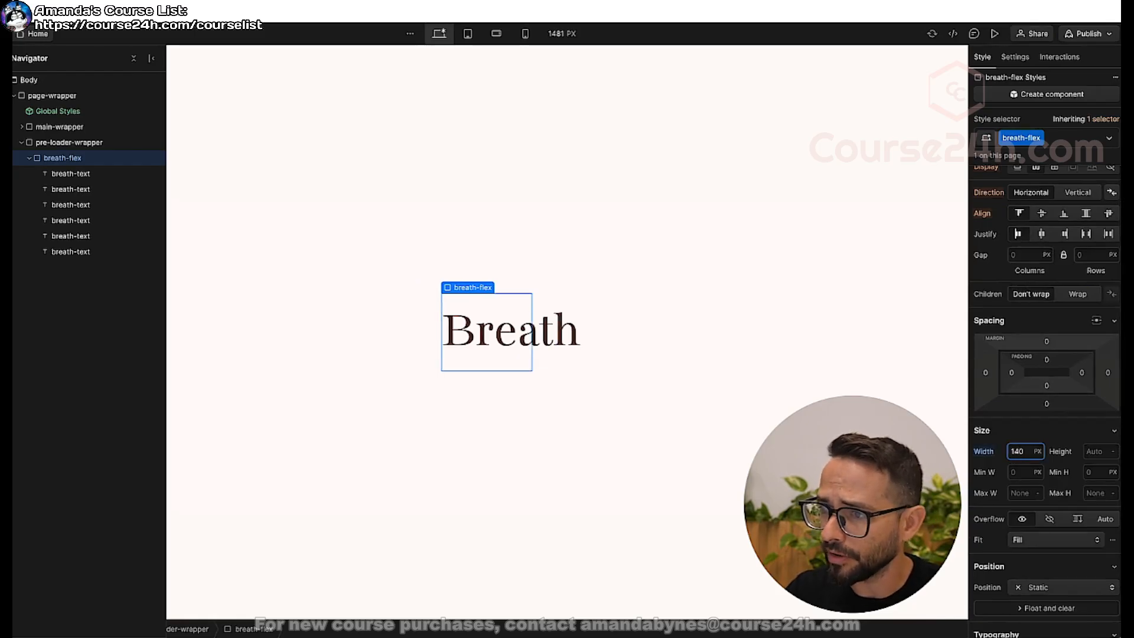
pyautogui.hotkey('shift', 'Up')
pyautogui.hotkey('shift', 'Up')
pyautogui.hotkey('shift', 'Up')
pyautogui.hotkey('shift', 'Up')
pyautogui.hotkey('shift', 'Up')
pyautogui.hotkey('shift', 'Up')
pyautogui.hotkey('shift', 'Up')
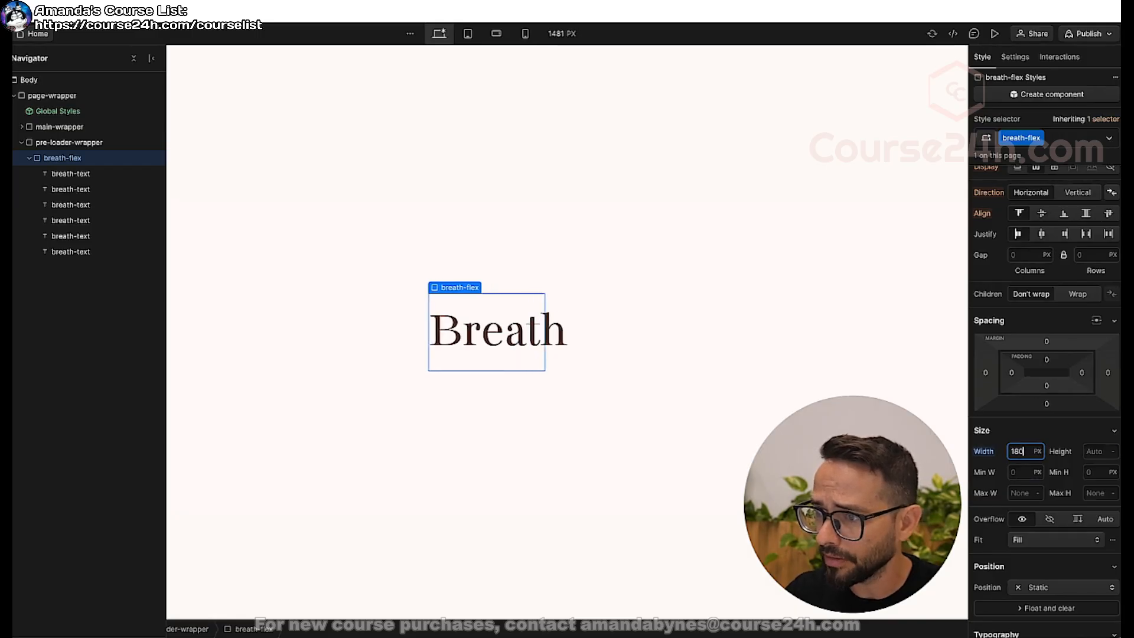
pyautogui.hotkey('shift', 'Up')
pyautogui.hotkey('shift', 'Up')
pyautogui.hotkey('shift', 'Up')
pyautogui.hotkey('shift', 'Up')
pyautogui.hotkey('shift', 'Up')
pyautogui.hotkey('shift', 'Up')
pyautogui.hotkey('shift', 'Up')
pyautogui.hotkey('shift', 'Up')
pyautogui.hotkey('shift', 'Up')
pyautogui.hotkey('shift', 'Up')
pyautogui.hotkey('shift', 'Up')
pyautogui.hotkey('shift', 'Up')
pyautogui.hotkey('shift', 'Up')
pyautogui.hotkey('shift', 'Up')
pyautogui.hotkey('shift', 'Up')
pyautogui.hotkey('shift', 'Up')
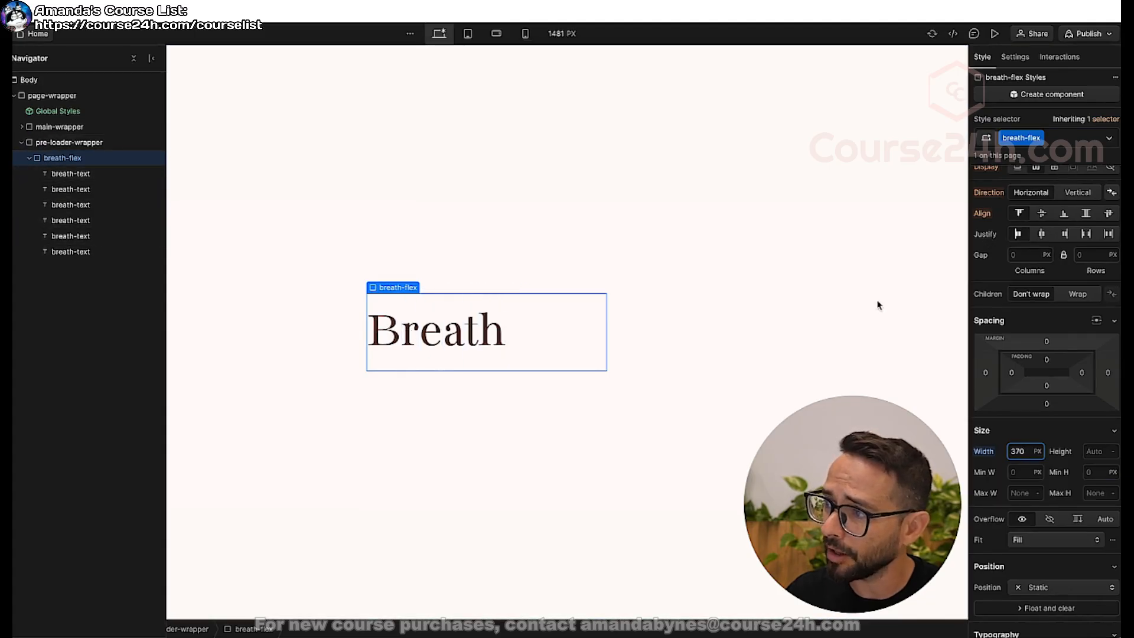
pyautogui.click(1043, 236)
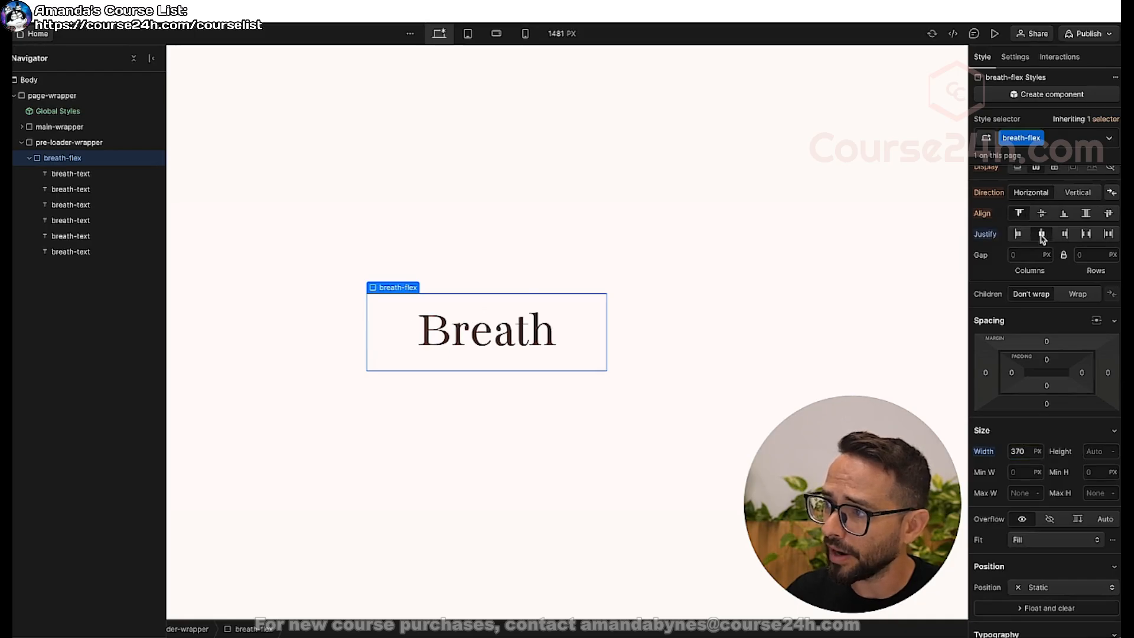
pyautogui.click(1063, 235)
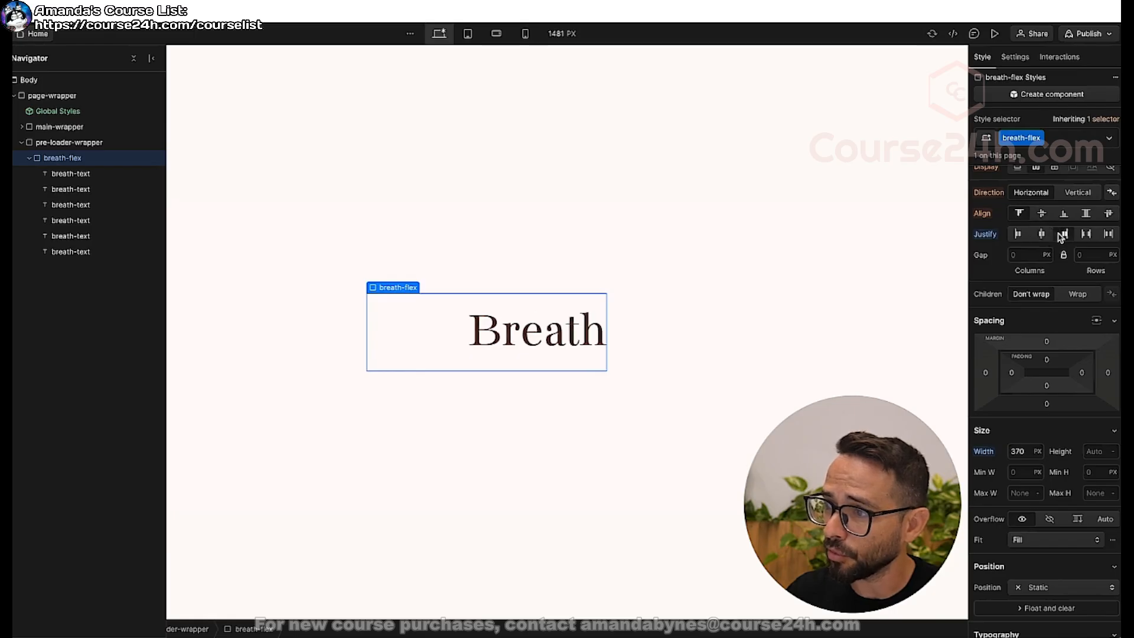
pyautogui.click(1086, 235)
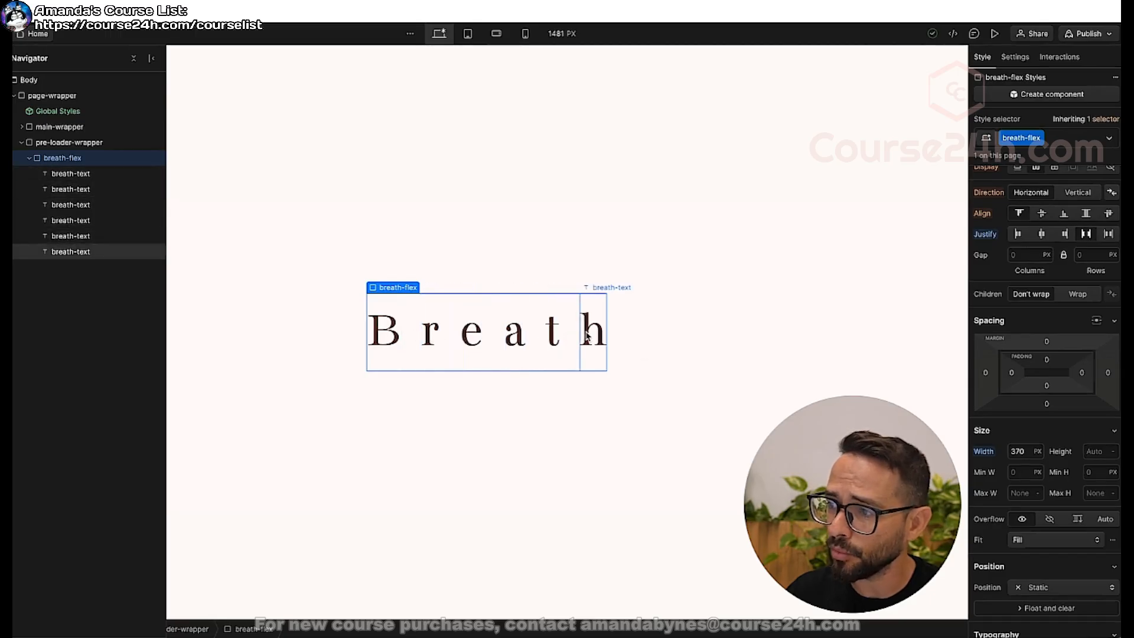
# Vary the breath-flex block's width to test the letter spacing, ending at 230 px.
pyautogui.click(1018, 451)
pyautogui.write('390')
pyautogui.hotkey('shift', 'Up')
pyautogui.hotkey('shift', 'Up')
pyautogui.hotkey('shift', 'Up')
pyautogui.hotkey('shift', 'Up')
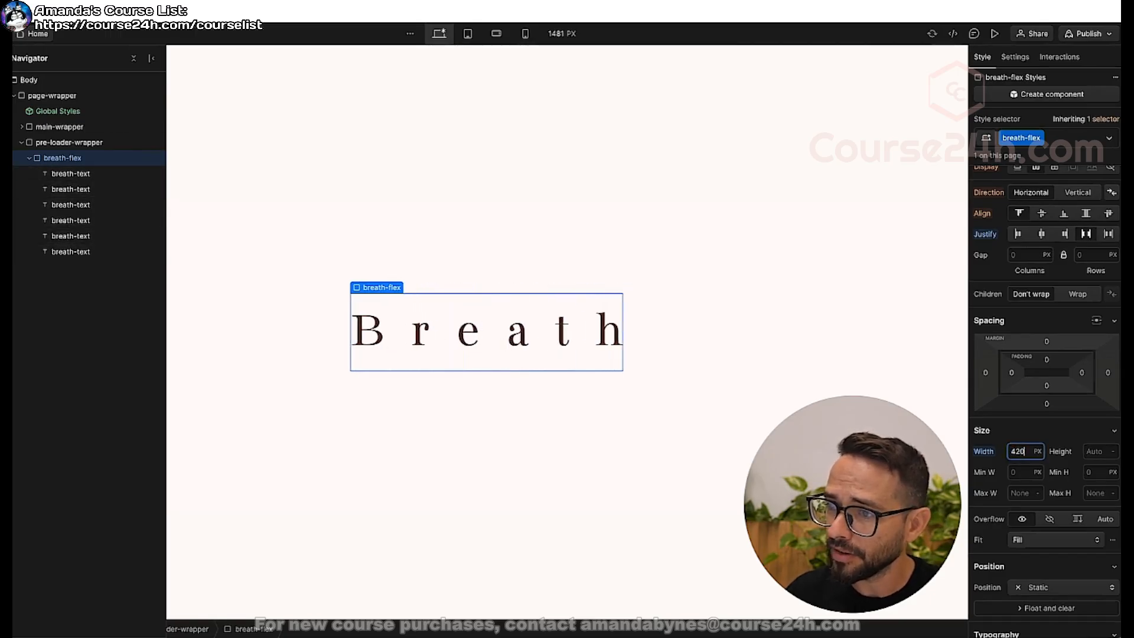
pyautogui.hotkey('shift', 'Down')
pyautogui.hotkey('shift', 'Down')
pyautogui.hotkey('shift', 'Down')
pyautogui.hotkey('shift', 'Down')
pyautogui.hotkey('shift', 'Down')
pyautogui.hotkey('shift', 'Down')
pyautogui.hotkey('shift', 'Down')
pyautogui.hotkey('shift', 'Down')
pyautogui.hotkey('shift', 'Down')
pyautogui.hotkey('shift', 'Down')
pyautogui.hotkey('shift', 'Down')
pyautogui.hotkey('shift', 'Down')
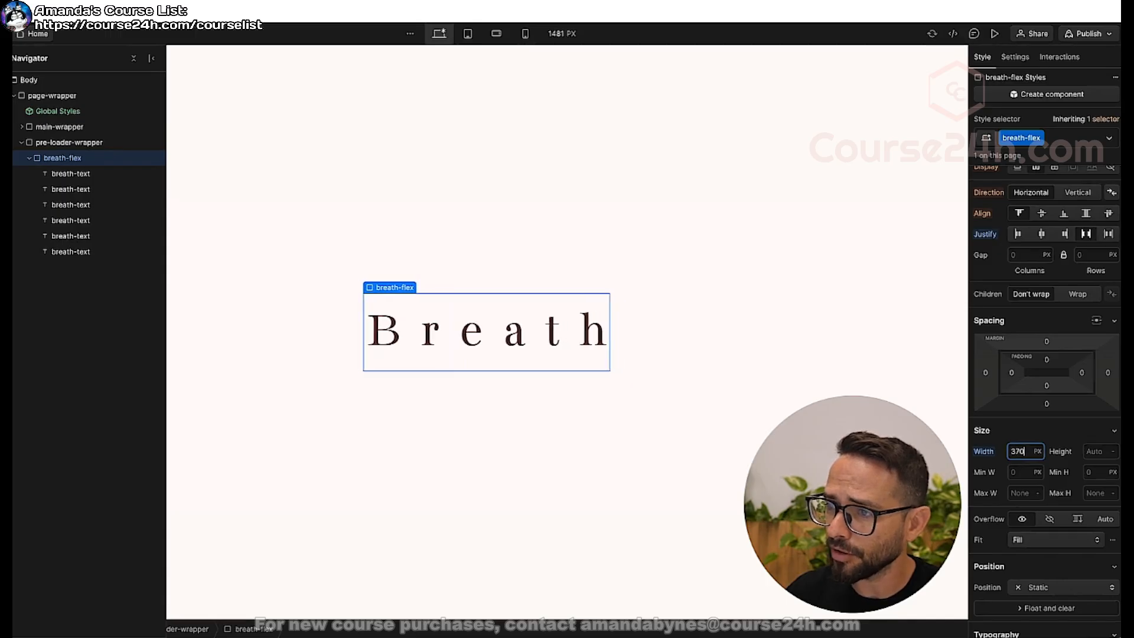
pyautogui.hotkey('shift', 'Down')
pyautogui.hotkey('shift', 'Down')
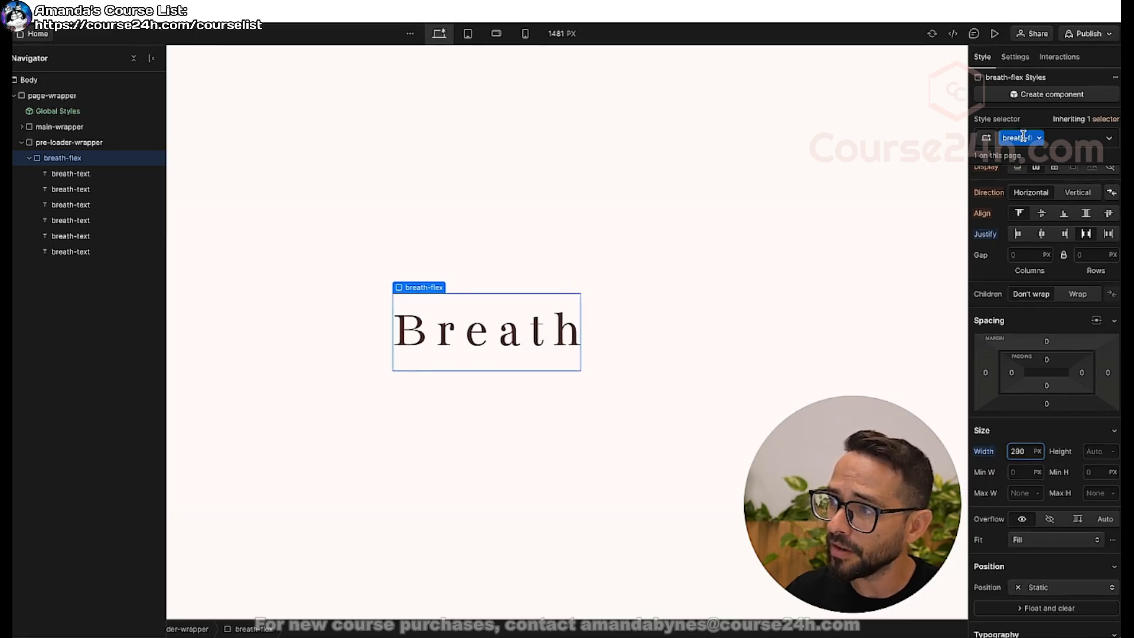
pyautogui.hotkey('shift', 'Up')
pyautogui.hotkey('shift', 'Down')
pyautogui.hotkey('shift', 'Down')
pyautogui.hotkey('shift', 'Down')
pyautogui.hotkey('shift', 'Down')
pyautogui.hotkey('shift', 'Down')
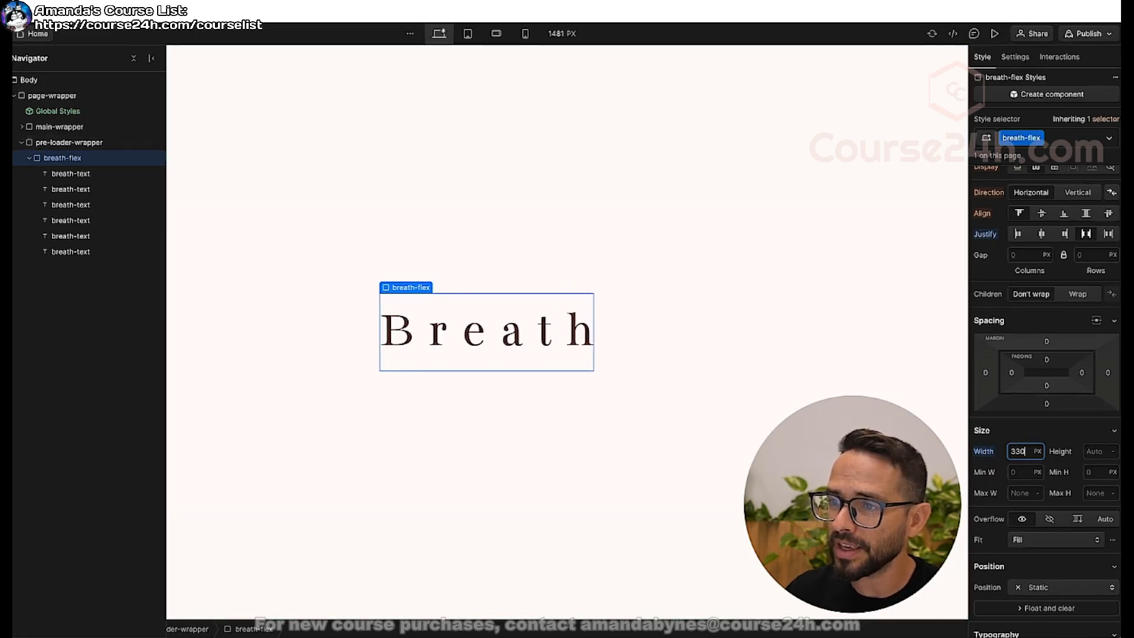
pyautogui.hotkey('shift', 'Up')
pyautogui.hotkey('shift', 'Up')
pyautogui.hotkey('shift', 'Up')
pyautogui.hotkey('shift', 'Up')
pyautogui.hotkey('shift', 'Up')
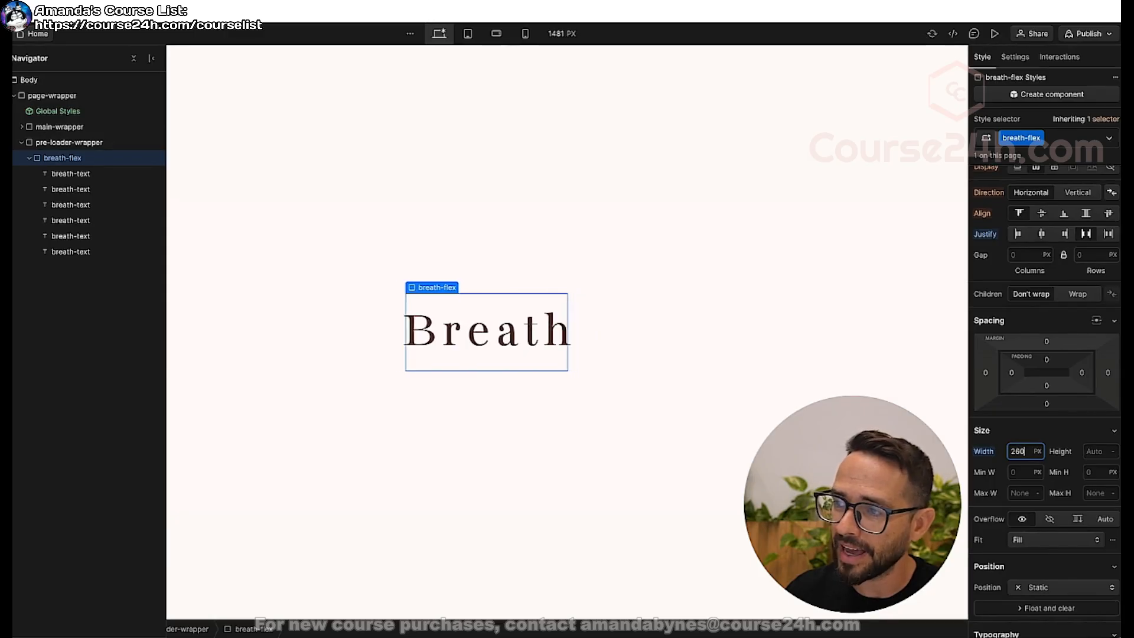
pyautogui.hotkey('shift', 'Down')
pyautogui.hotkey('shift', 'Down')
pyautogui.hotkey('shift', 'Down')
pyautogui.hotkey('shift', 'Down')
pyautogui.hotkey('shift', 'Down')
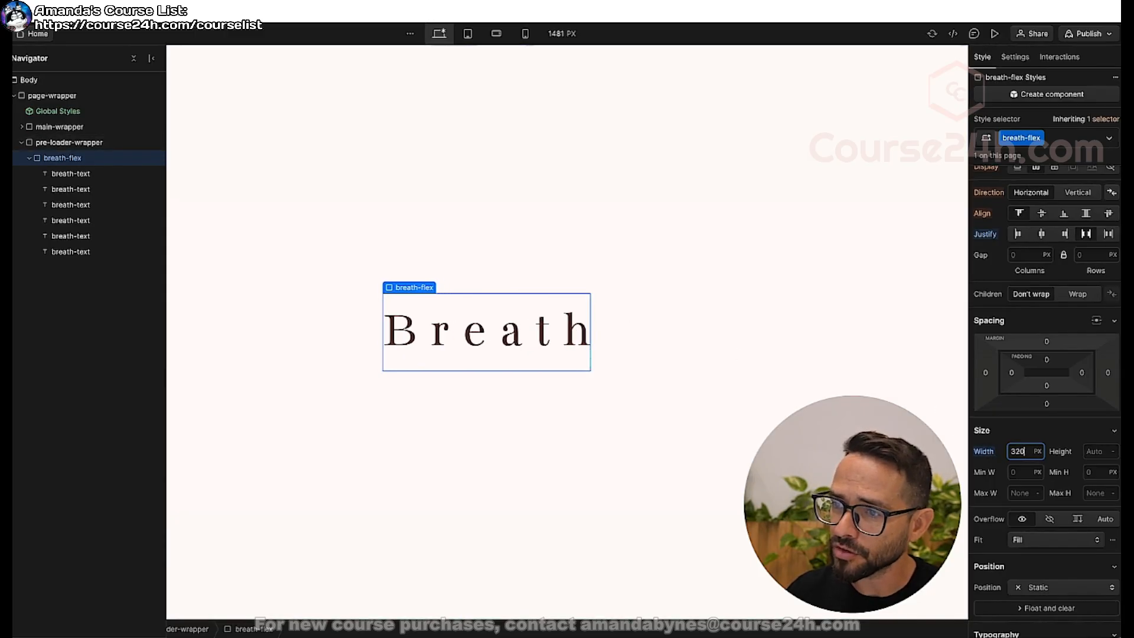
pyautogui.hotkey('shift', 'Up')
pyautogui.hotkey('shift', 'Up')
pyautogui.hotkey('shift', 'Up')
pyautogui.hotkey('shift', 'Up')
pyautogui.hotkey('shift', 'Up')
pyautogui.hotkey('shift', 'Up')
pyautogui.hotkey('shift', 'Up')
pyautogui.hotkey('shift', 'Up')
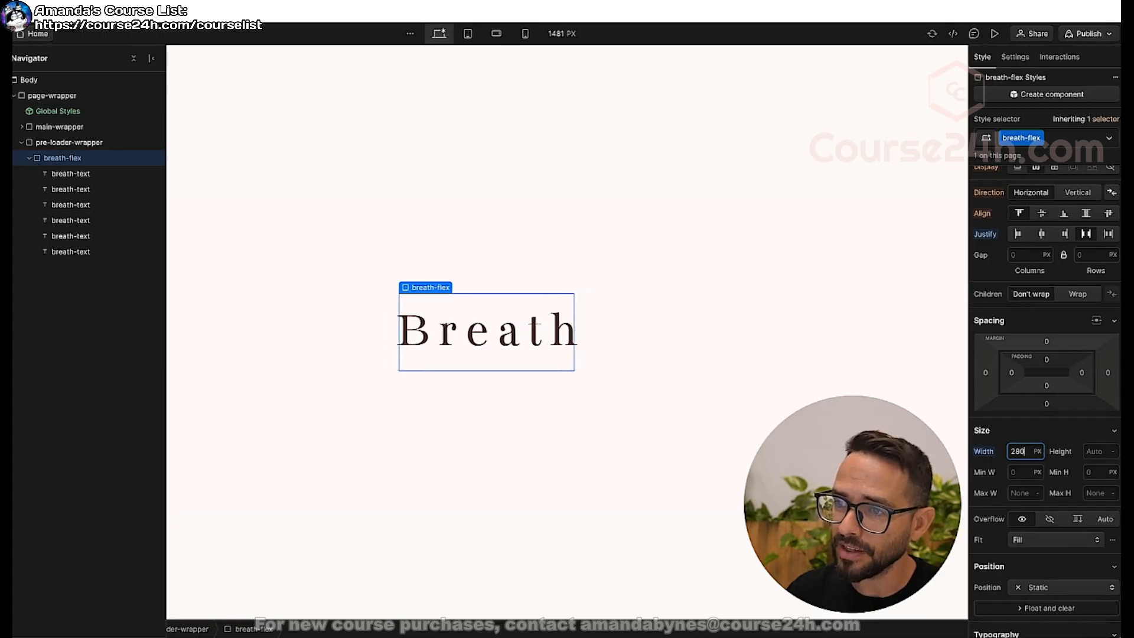
pyautogui.hotkey('shift', 'Down')
pyautogui.hotkey('shift', 'Down')
pyautogui.hotkey('shift', 'Down')
pyautogui.hotkey('shift', 'Down')
pyautogui.hotkey('shift', 'Down')
pyautogui.hotkey('shift', 'Down')
pyautogui.hotkey('shift', 'Down')
pyautogui.hotkey('shift', 'Down')
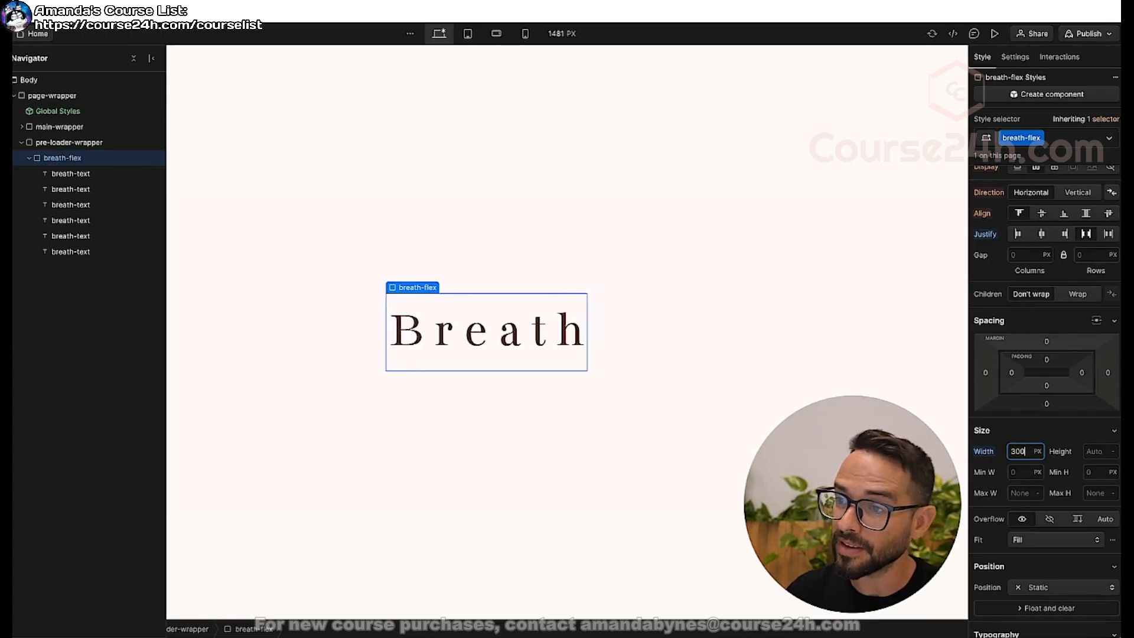
pyautogui.press('Down')
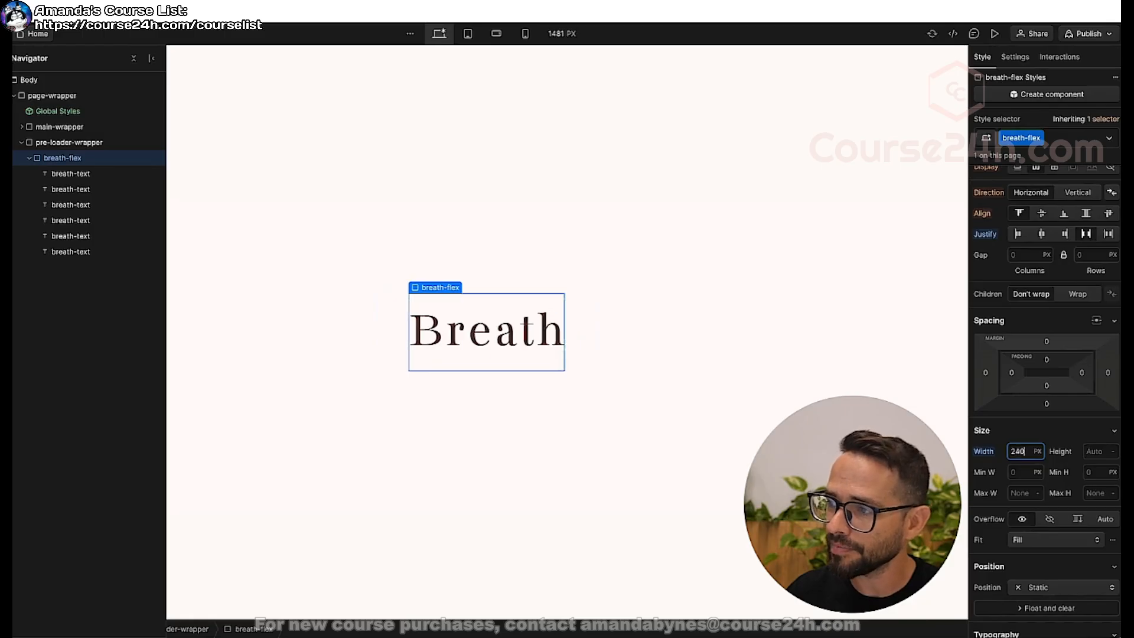
pyautogui.hotkey('shift', 'Down')
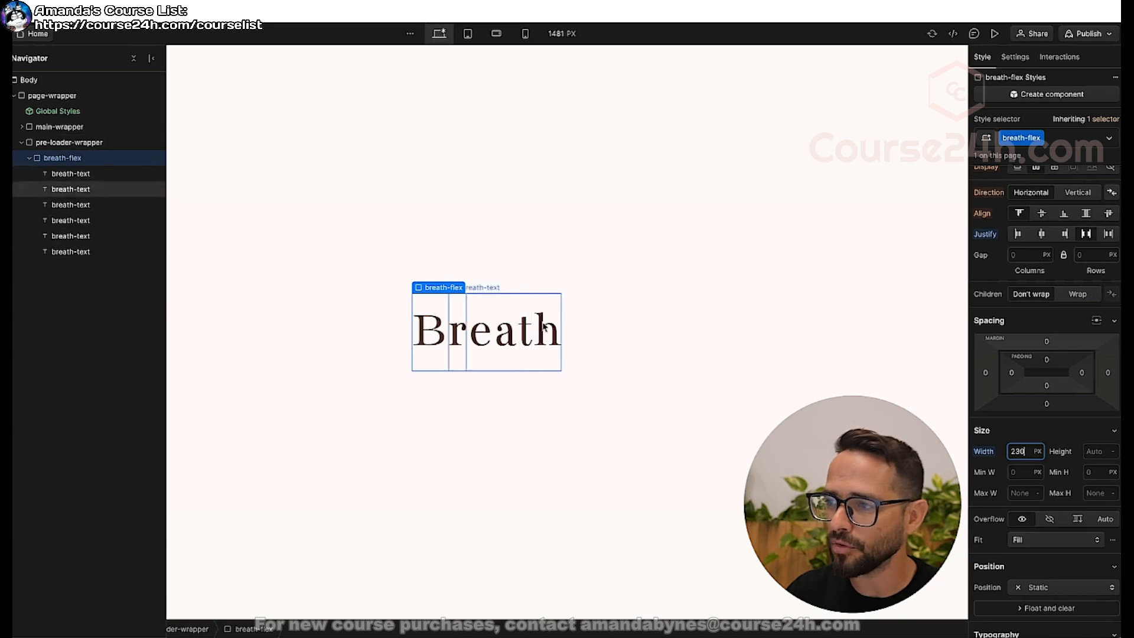
# Collapse the breath-flex and pre-loader-wrapper branches in the element tree and select the pre-loader-wrapper.
pyautogui.click(29, 158)
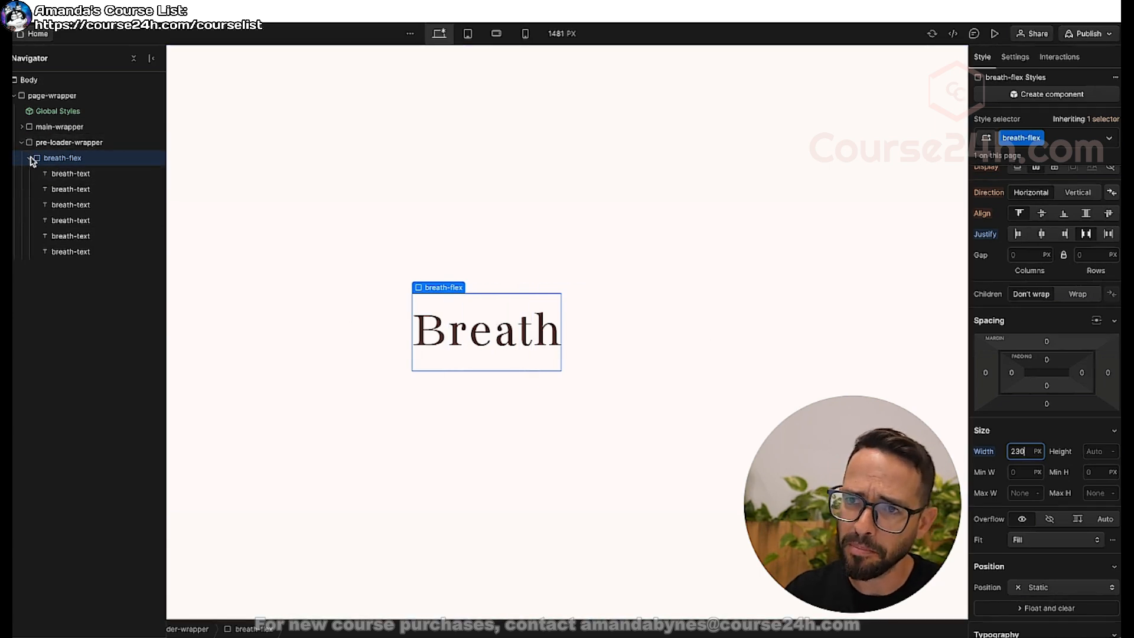
pyautogui.click(305, 260)
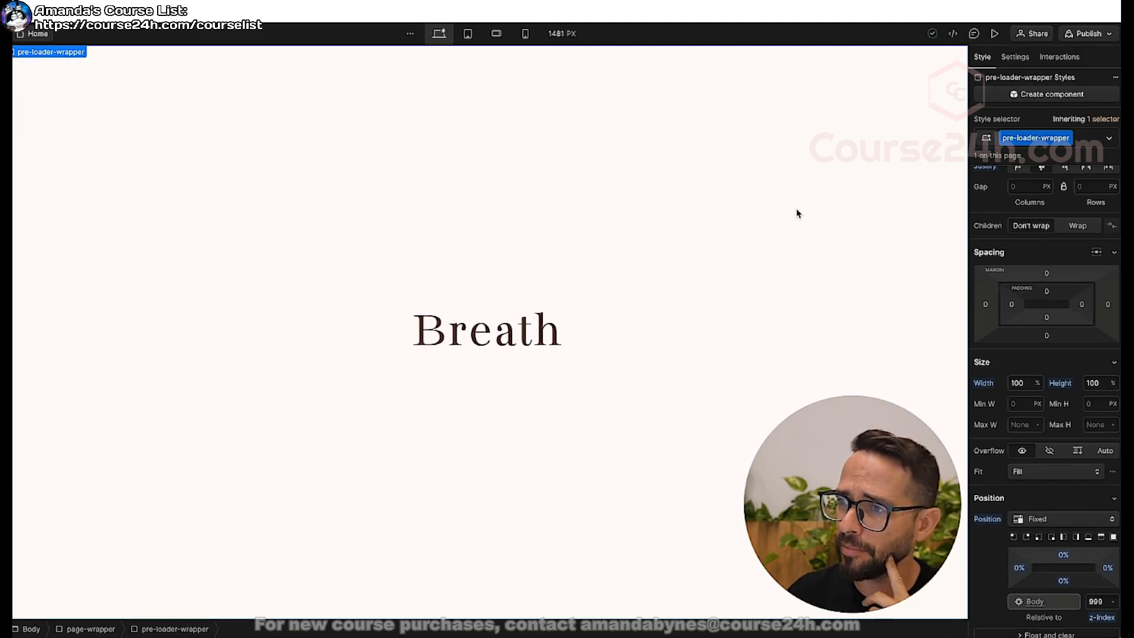
pyautogui.press('z')
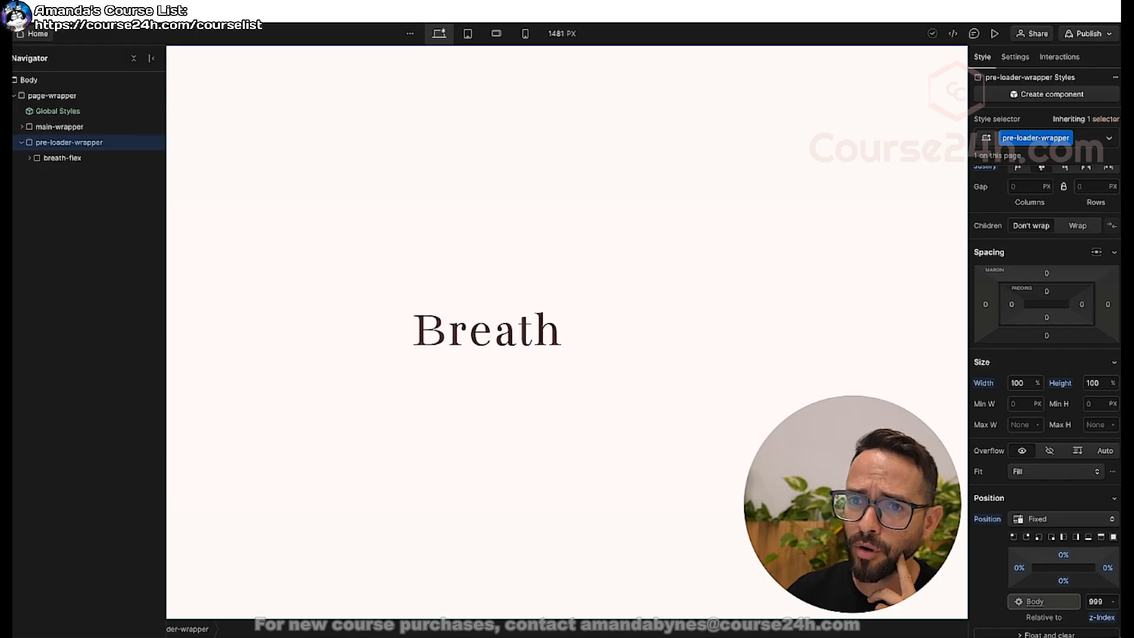
pyautogui.click(22, 142)
pyautogui.click(428, 173)
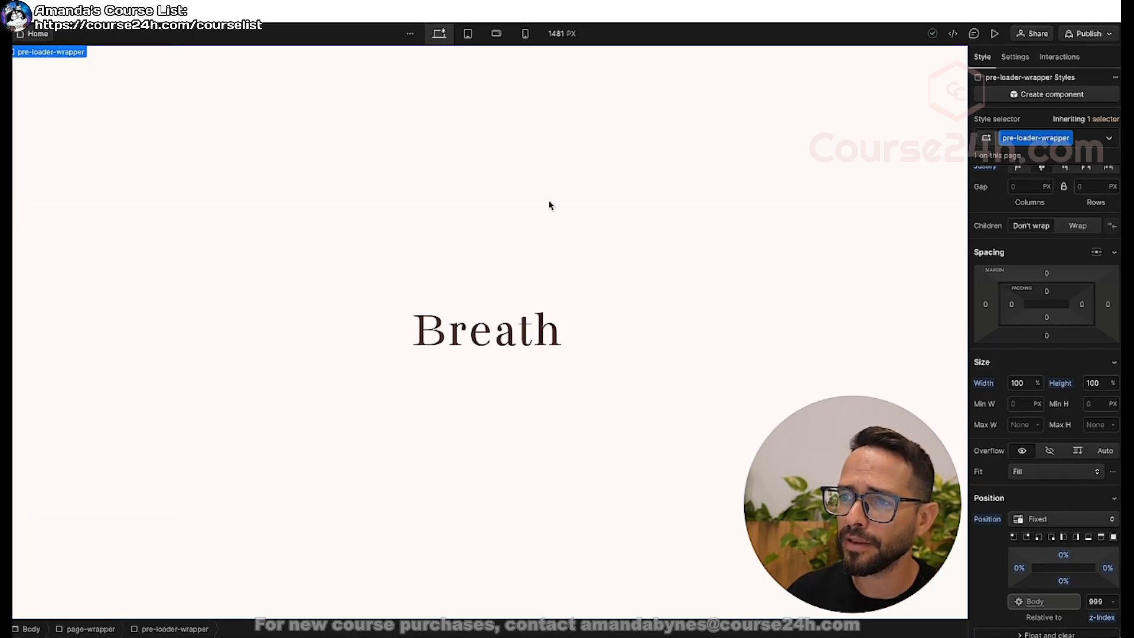
# Hide the pre-loader-wrapper by setting its display to None, and look over the uncovered home page.
pyautogui.scroll(-3, 215, 141)
pyautogui.scroll(3, 25, 102)
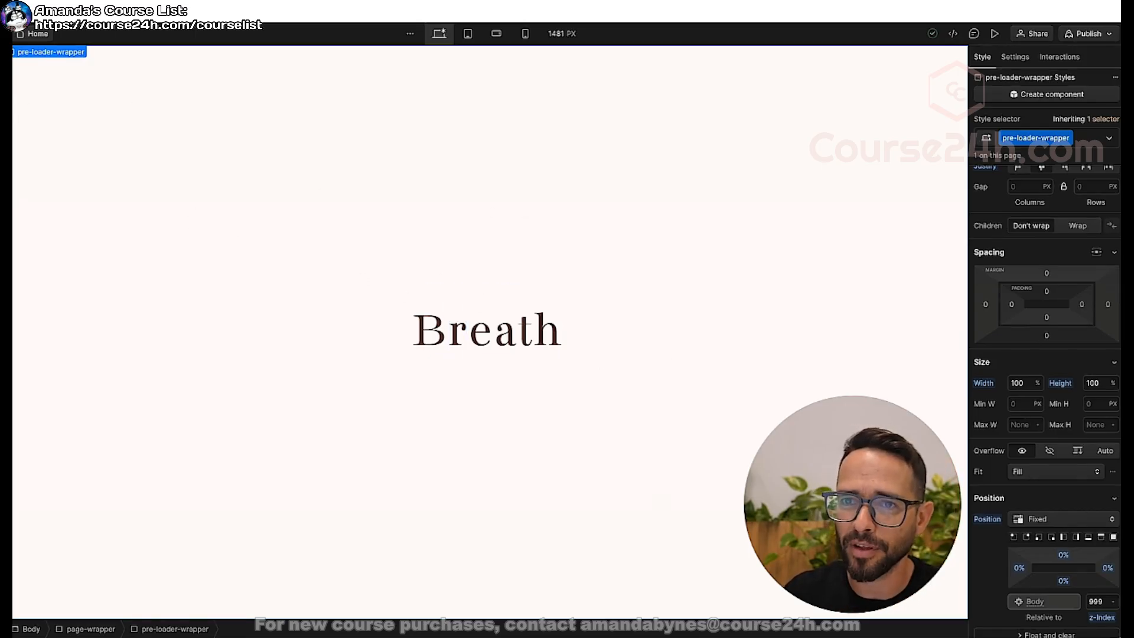
pyautogui.scroll(3, 1066, 296)
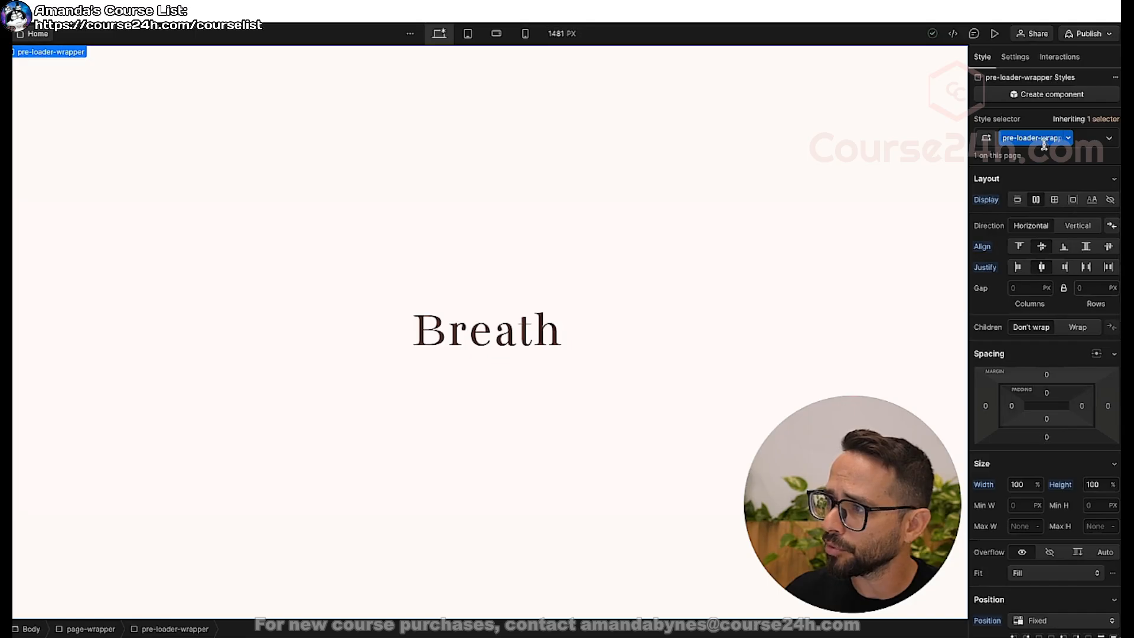
pyautogui.click(1111, 200)
pyautogui.scroll(-10, 378, 198)
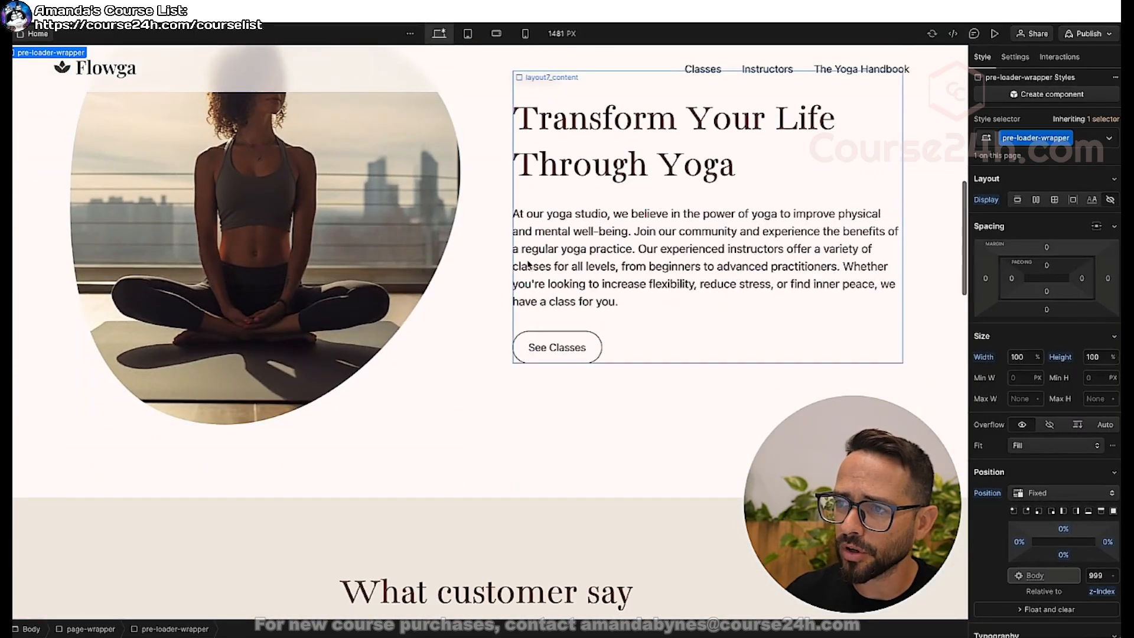
pyautogui.scroll(-5, 413, 327)
pyautogui.scroll(15, 416, 329)
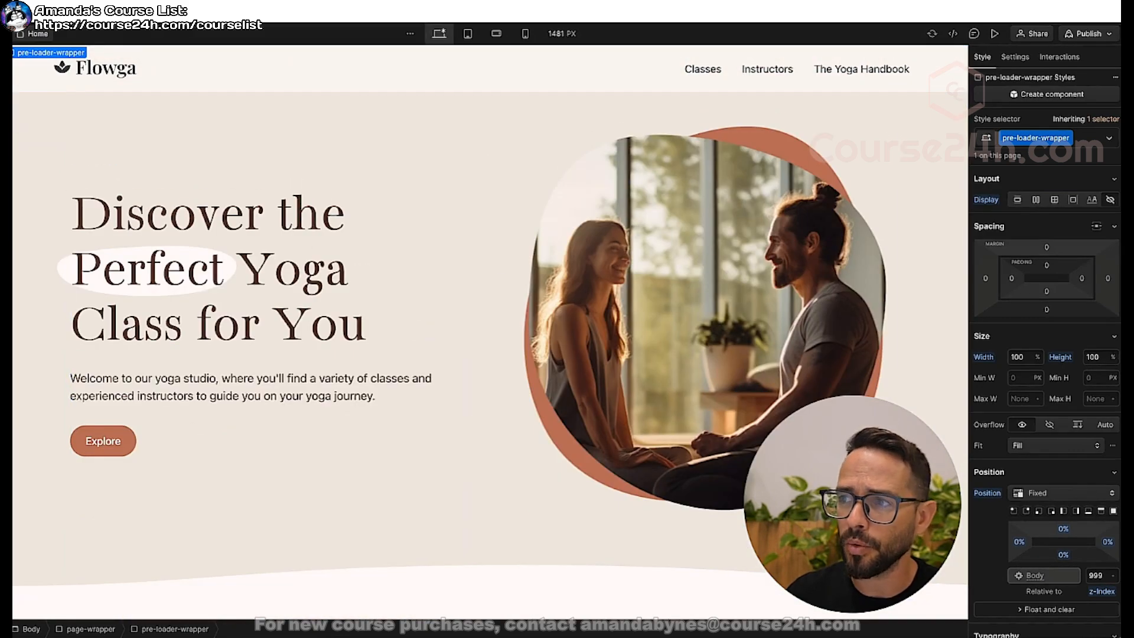
# Add a page load trigger that starts an animation when the page starts loading.
pyautogui.click(1067, 59)
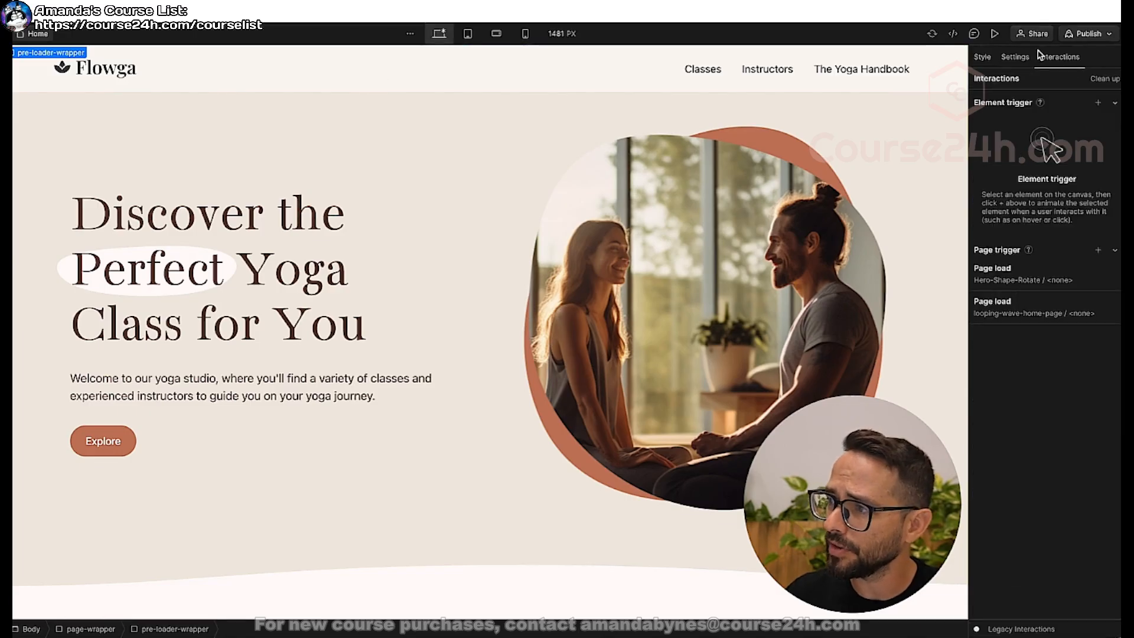
pyautogui.click(1099, 255)
pyautogui.click(1033, 301)
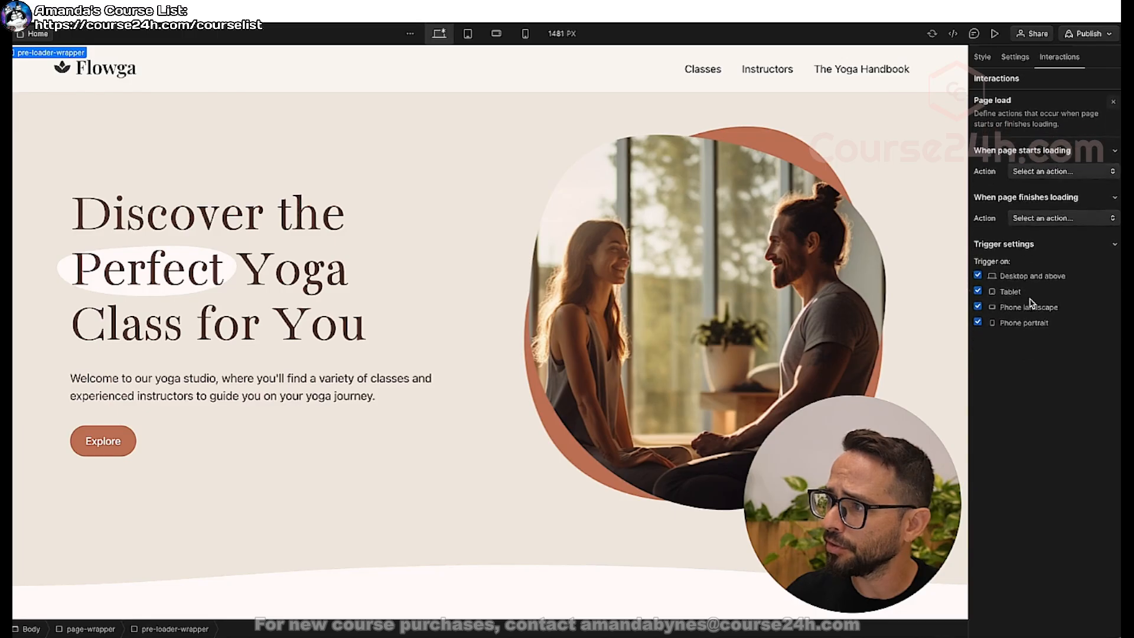
pyautogui.click(1026, 172)
pyautogui.click(1027, 198)
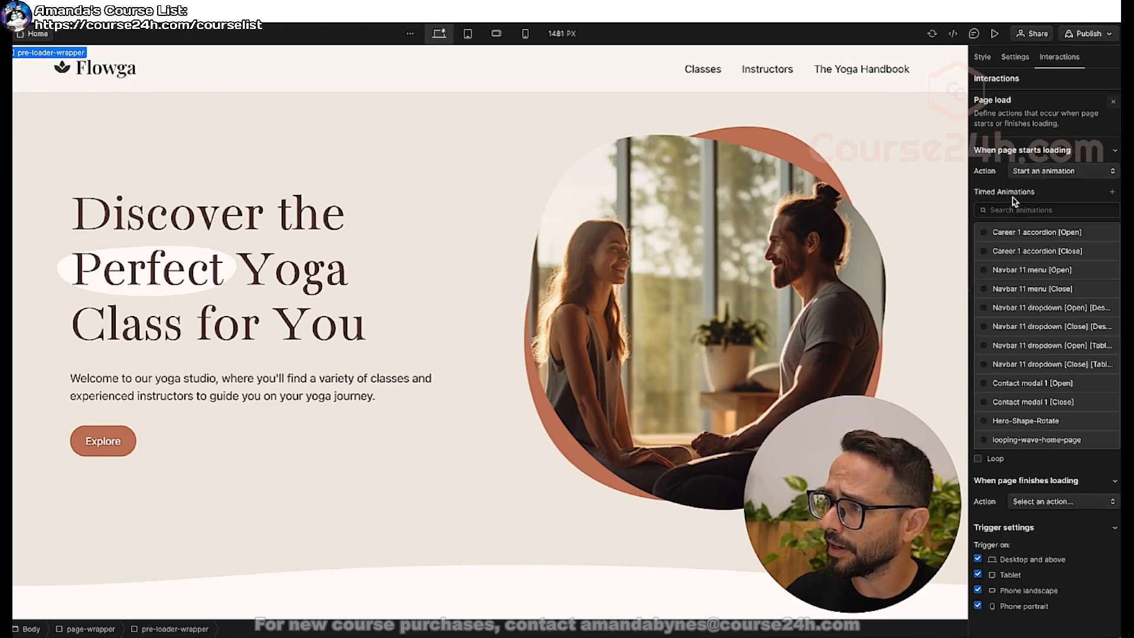
# Create a timed animation named Show-pre-loader for the page load trigger and save it.
pyautogui.click(1111, 193)
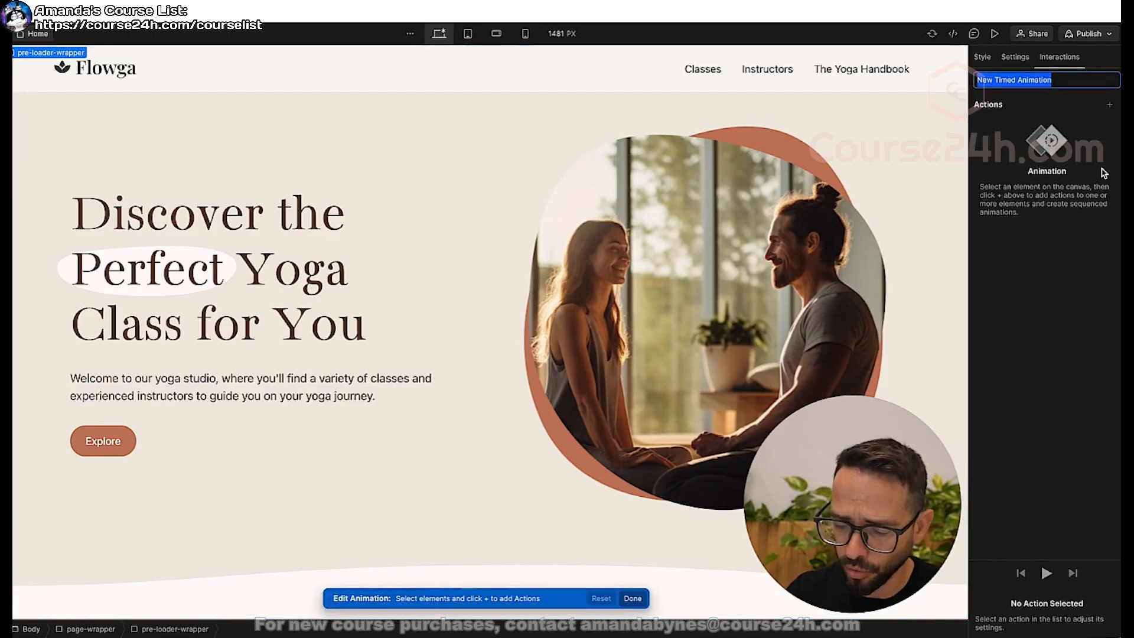
pyautogui.write('Show-pre-lo')
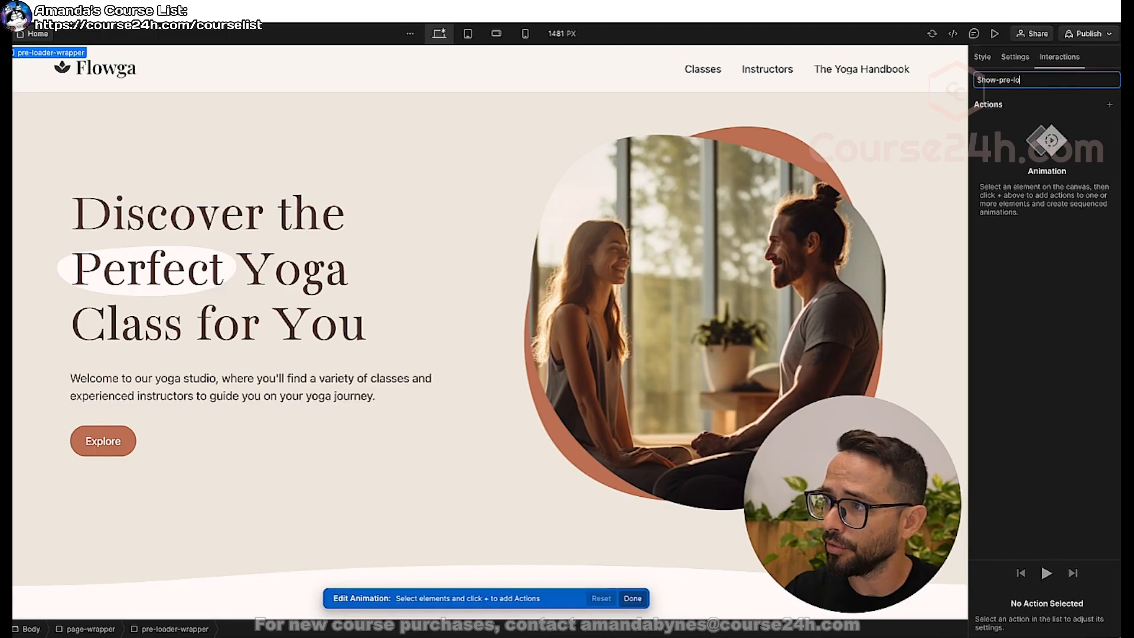
pyautogui.write('ader')
pyautogui.press('Return')
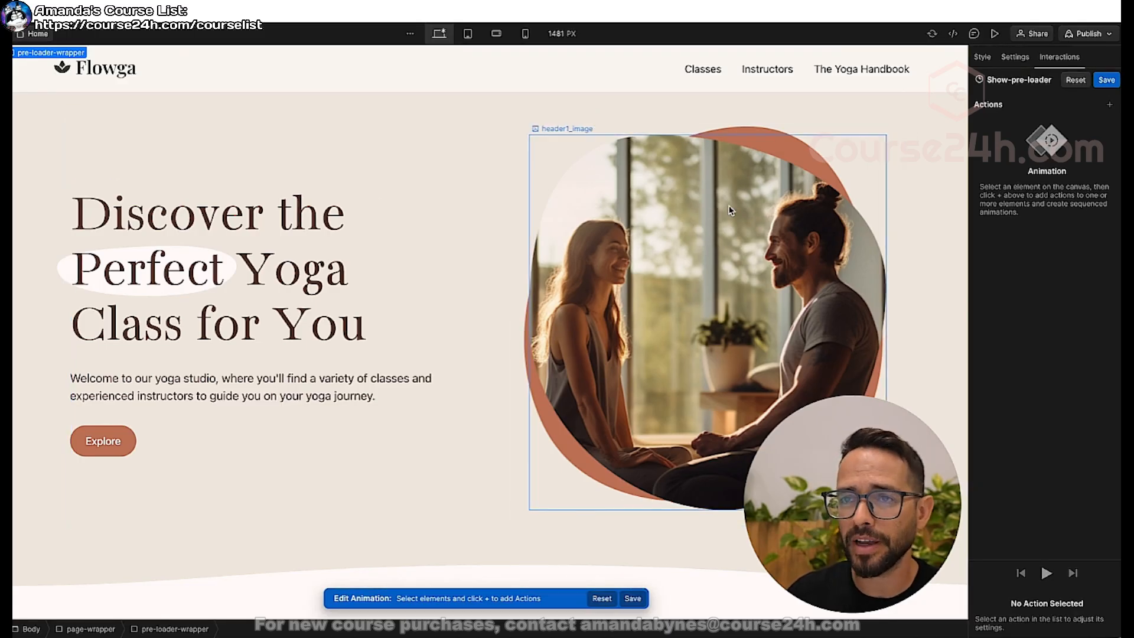
pyautogui.click(1107, 80)
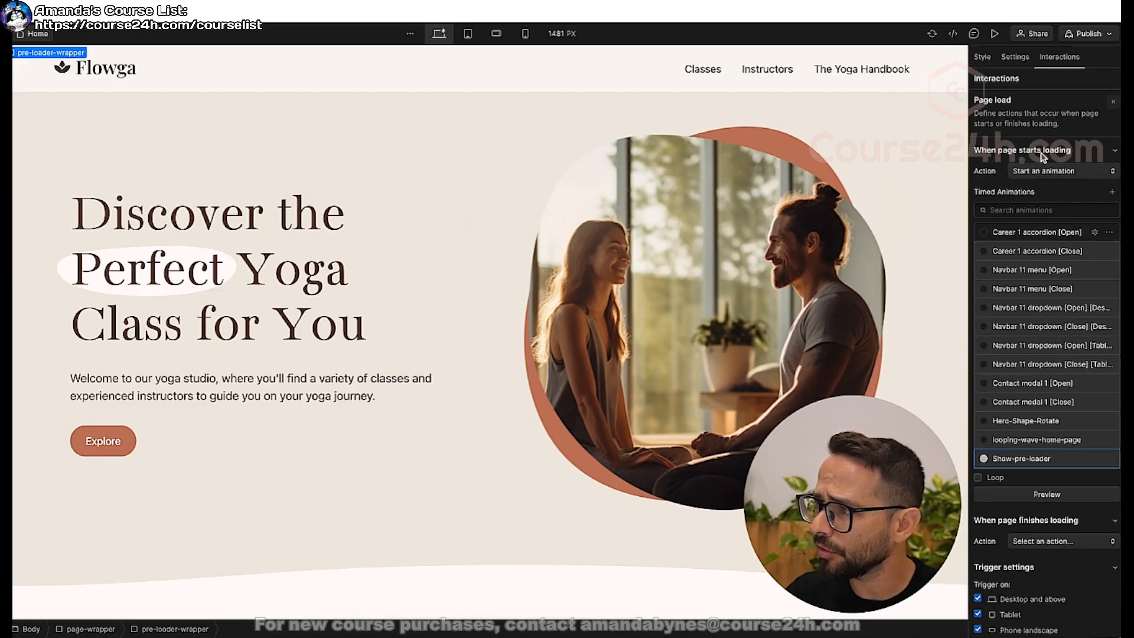
# Add a Hide/Show action for the pre-loader-wrapper to Show-pre-loader, with display Flex set as initial state.
pyautogui.click(1034, 461)
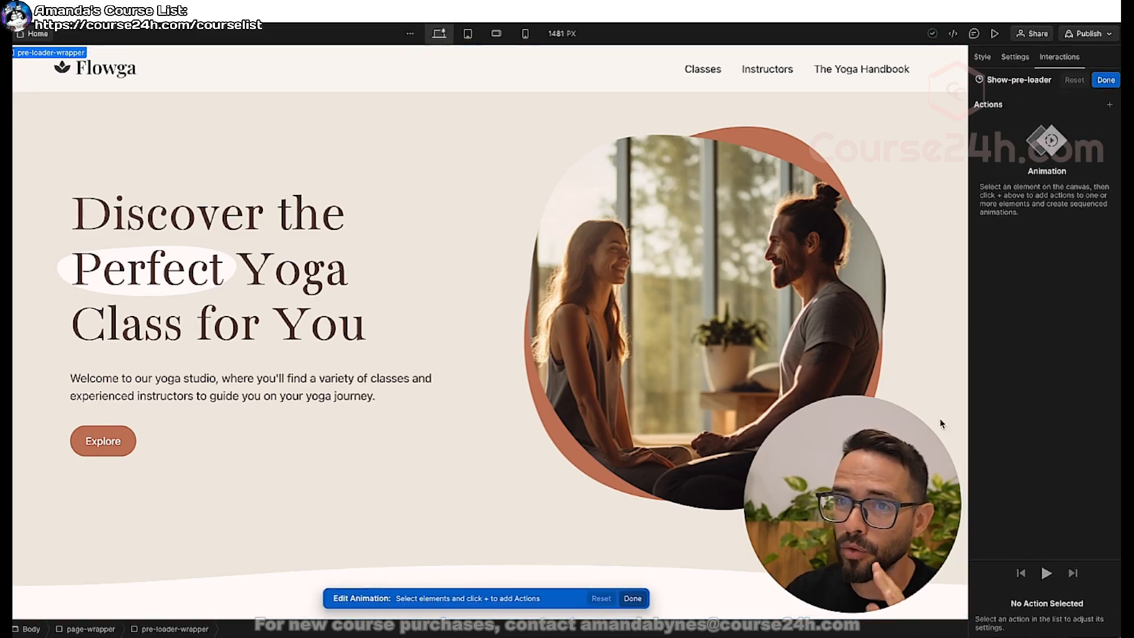
pyautogui.press('z')
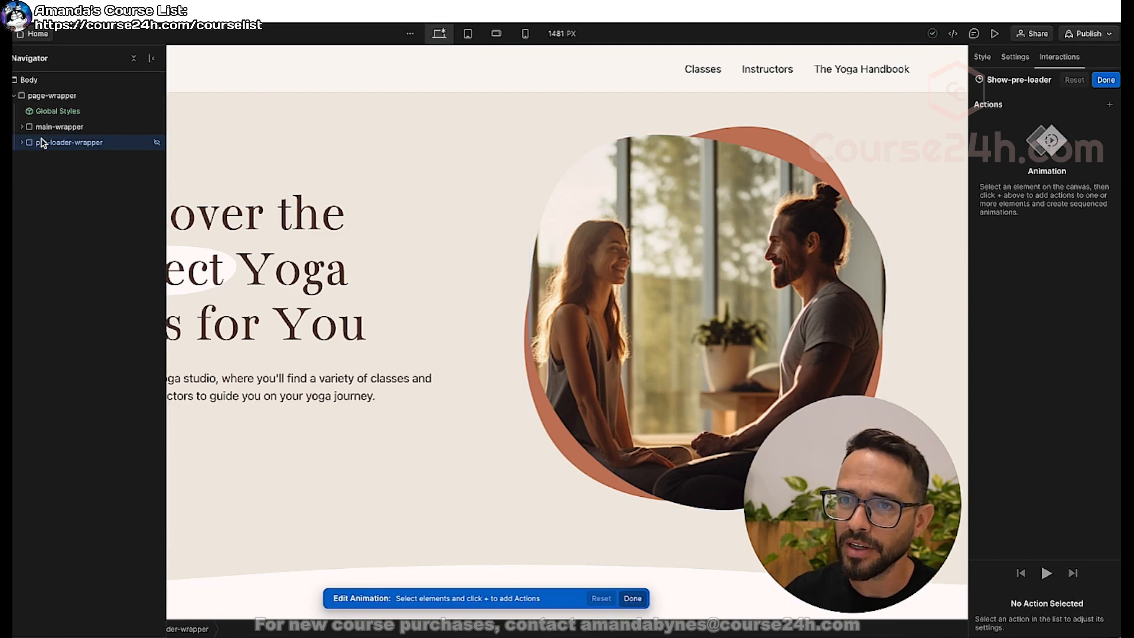
pyautogui.moveTo(43, 143); pyautogui.dragTo(69, 152)
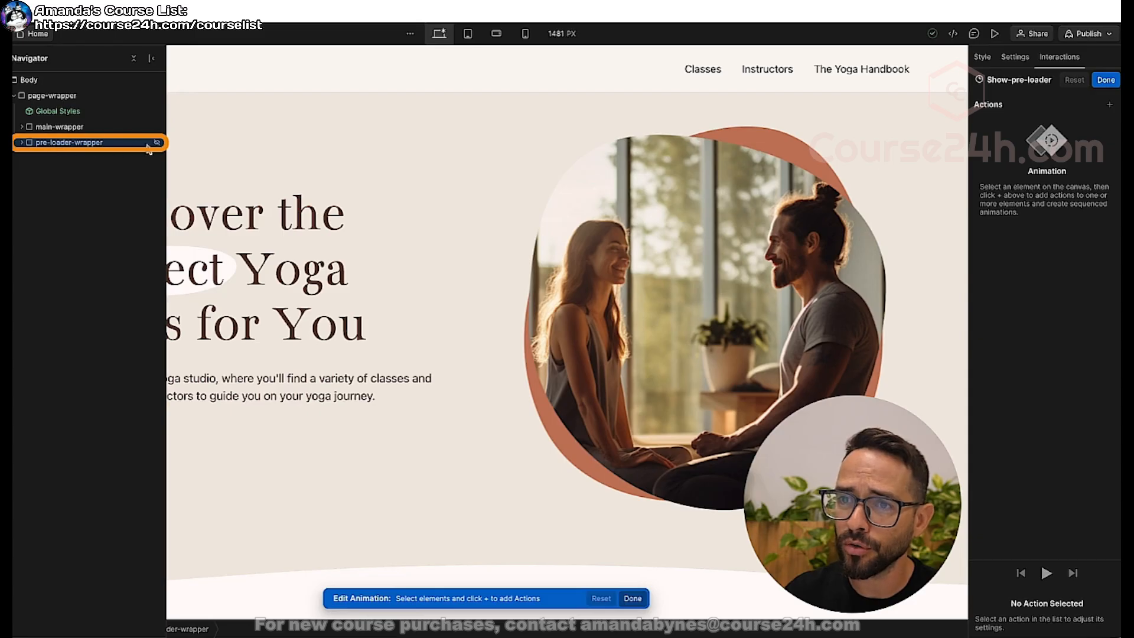
pyautogui.click(1111, 104)
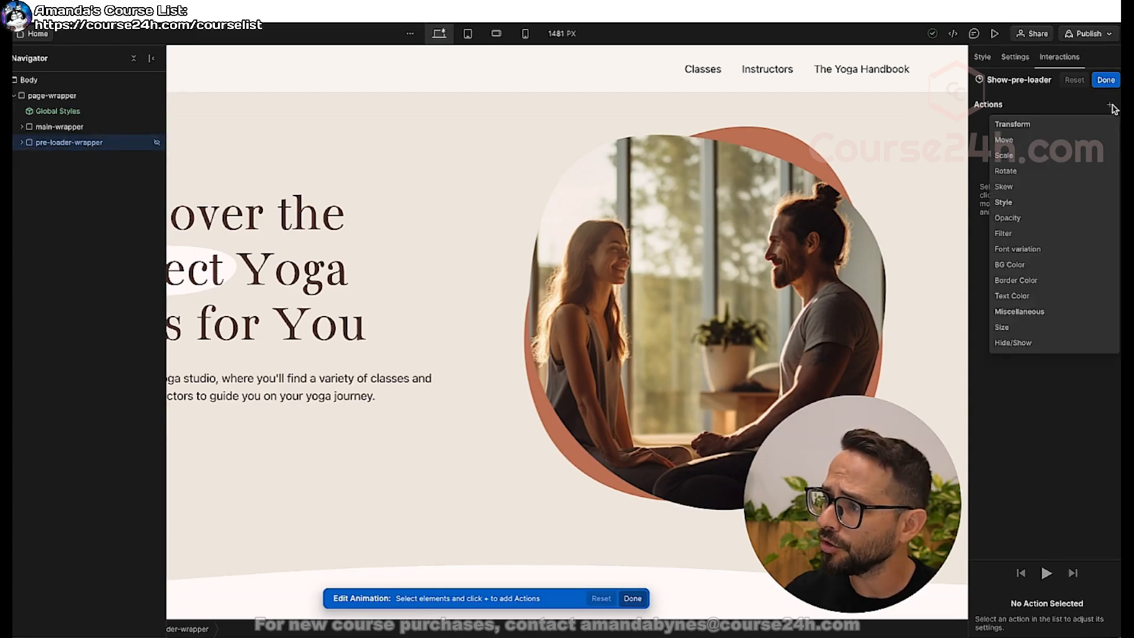
pyautogui.click(1015, 343)
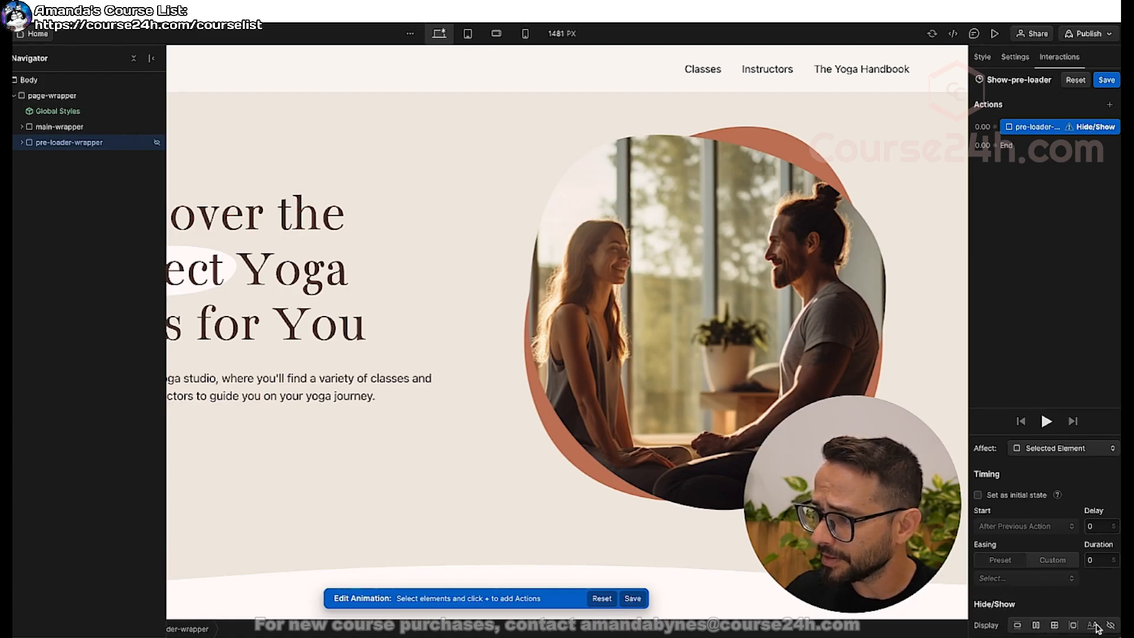
pyautogui.click(1036, 626)
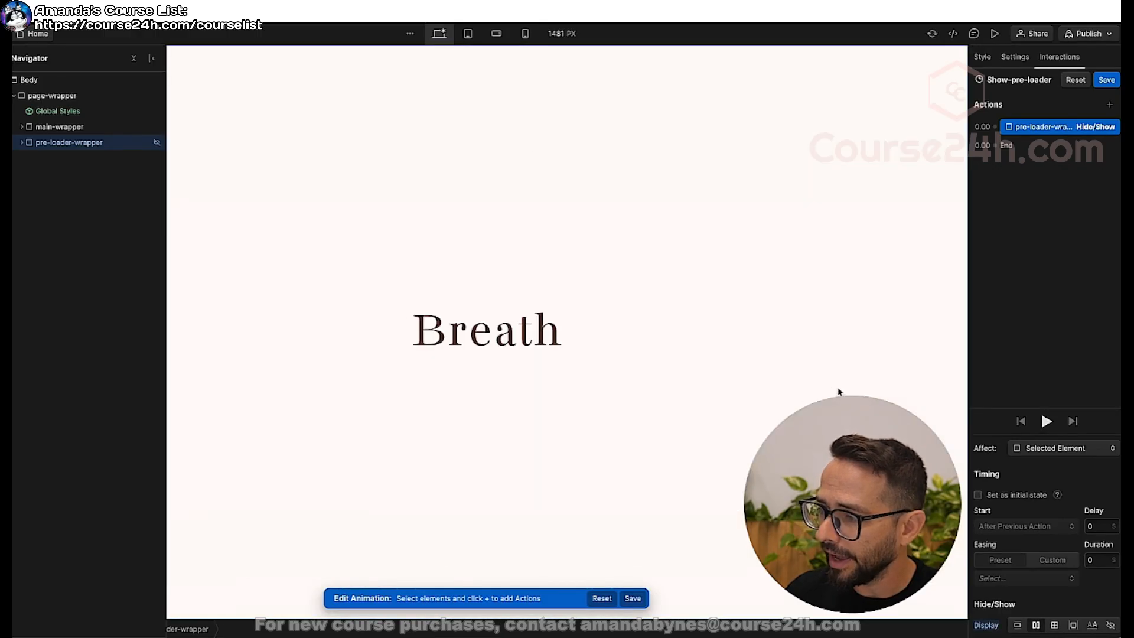
pyautogui.click(982, 497)
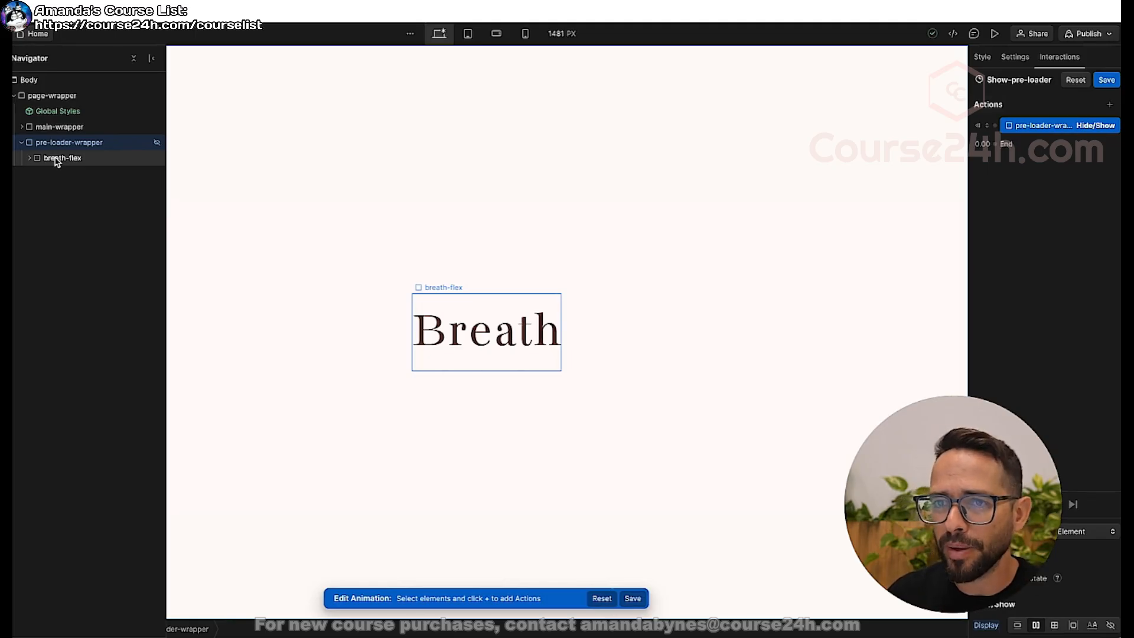
# Add an Opacity action for breath-flex at 0% and set it as the initial state.
pyautogui.click(53, 160)
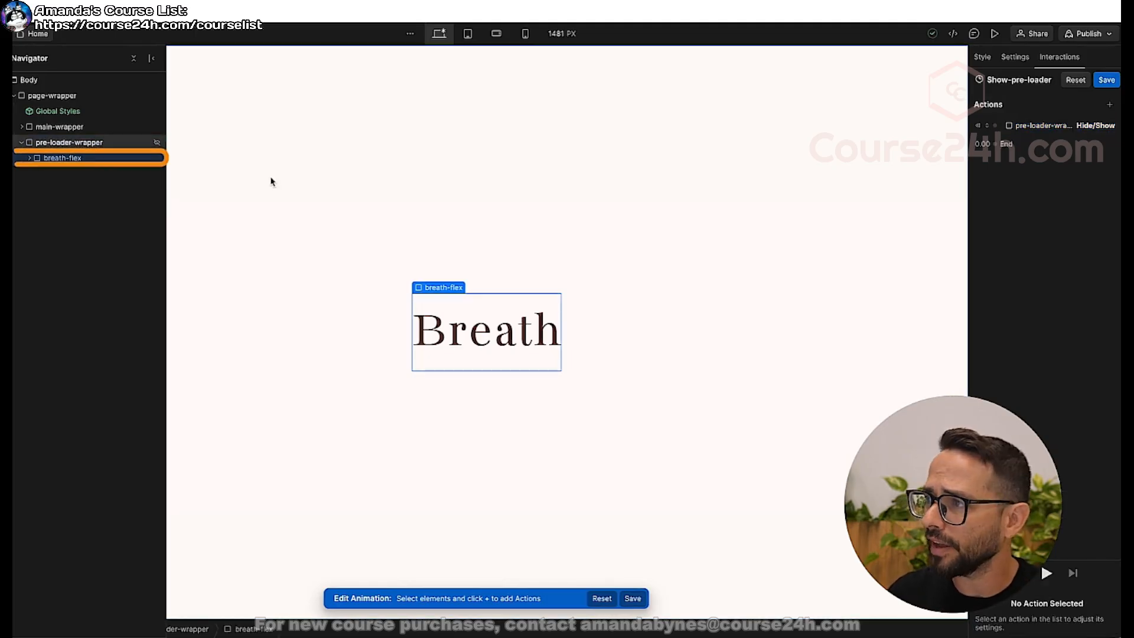
pyautogui.click(1110, 105)
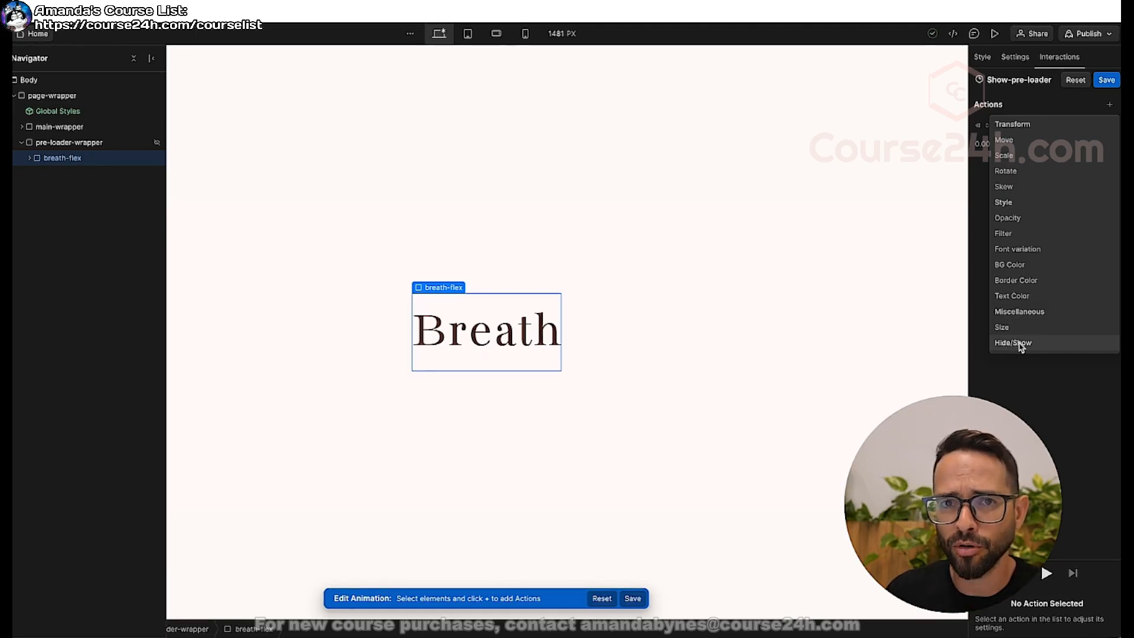
pyautogui.click(1011, 219)
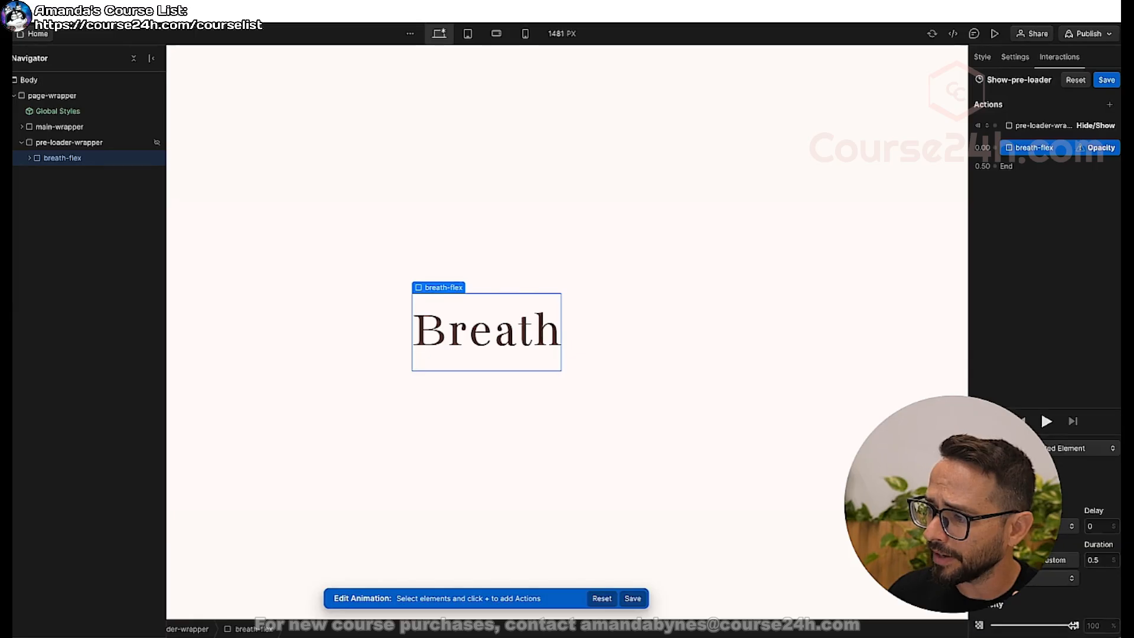
pyautogui.moveTo(1078, 626); pyautogui.dragTo(963, 624)
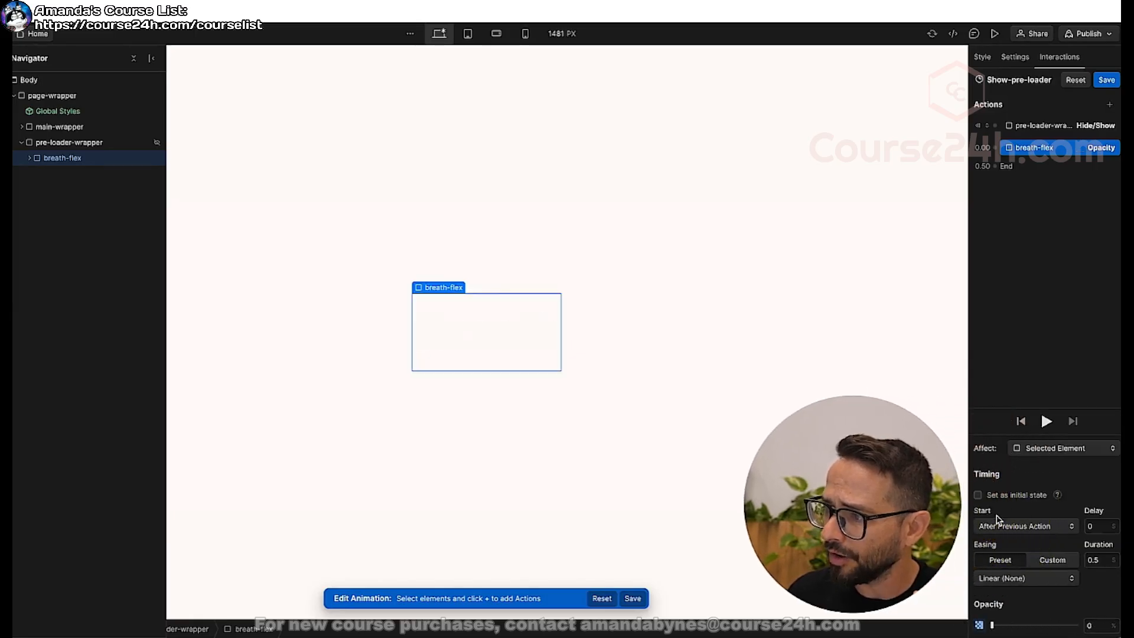
pyautogui.click(979, 495)
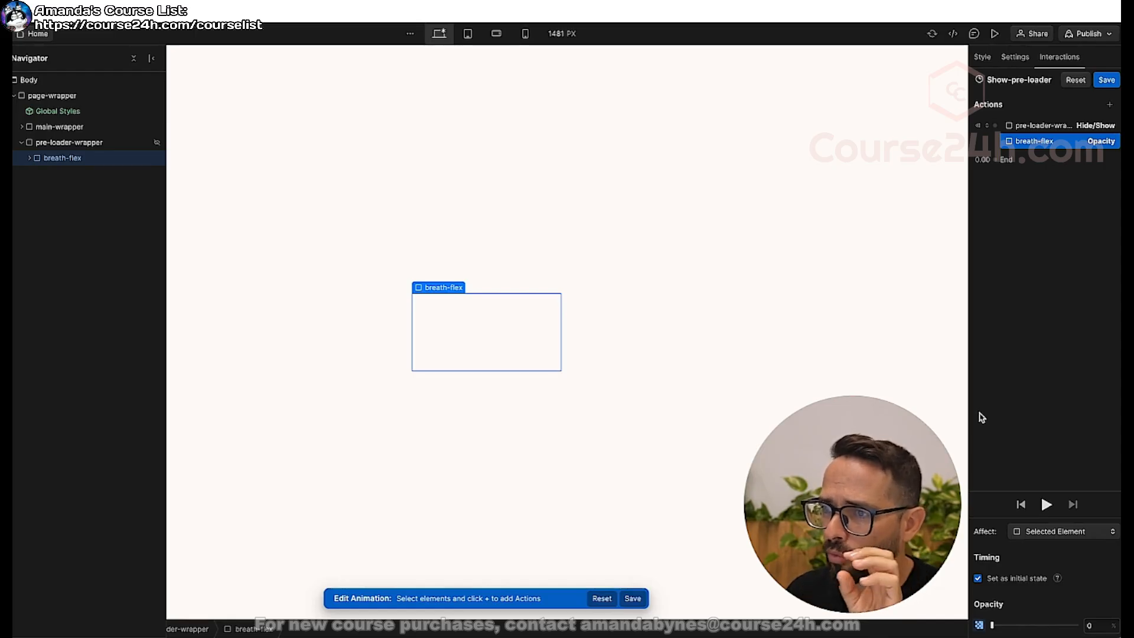
# Duplicate the breath-flex Opacity action and set the copy's opacity to 100%.
pyautogui.rightClick(1050, 147)
pyautogui.click(1046, 191)
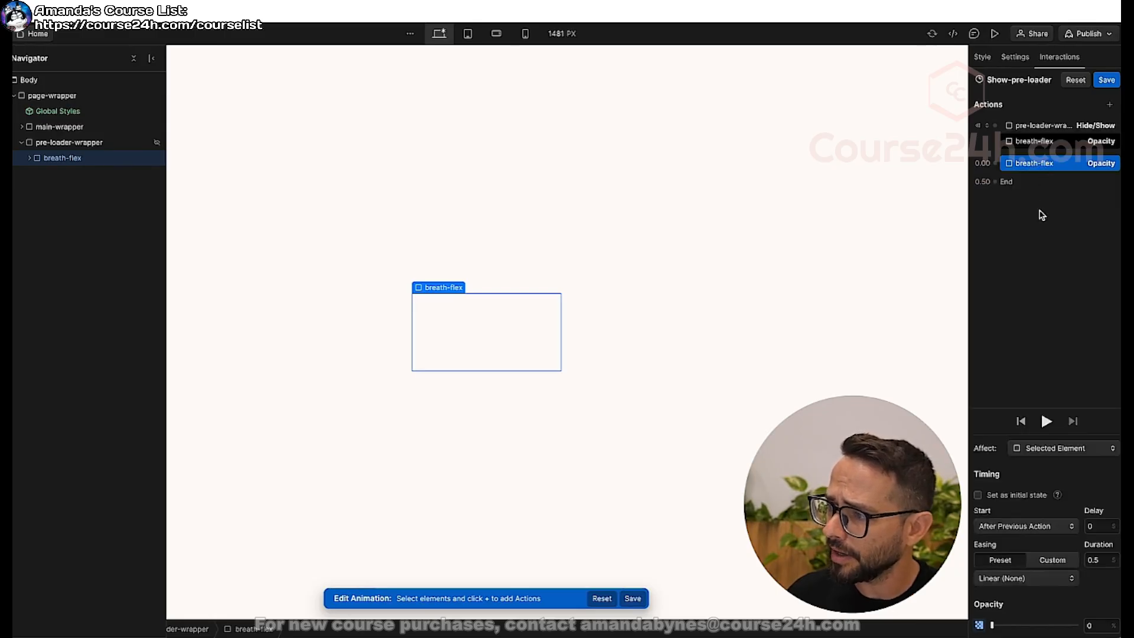
pyautogui.moveTo(996, 631); pyautogui.dragTo(1106, 627)
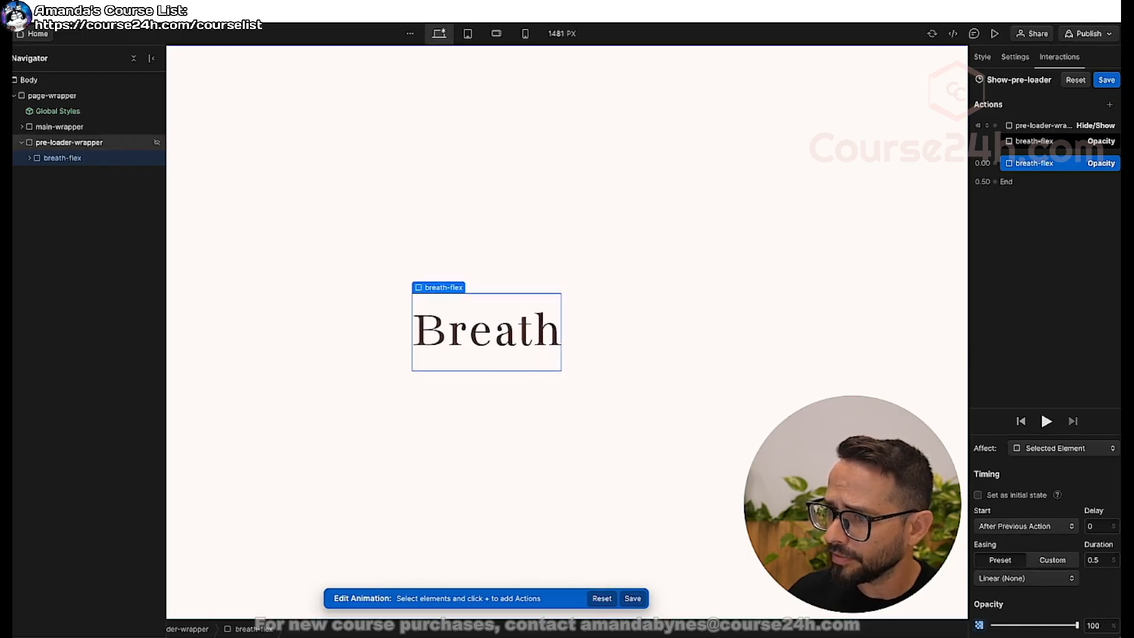
# Set the second breath-flex Opacity action's duration to 1 second, preview the fade-in, and save the animation.
pyautogui.click(1092, 559)
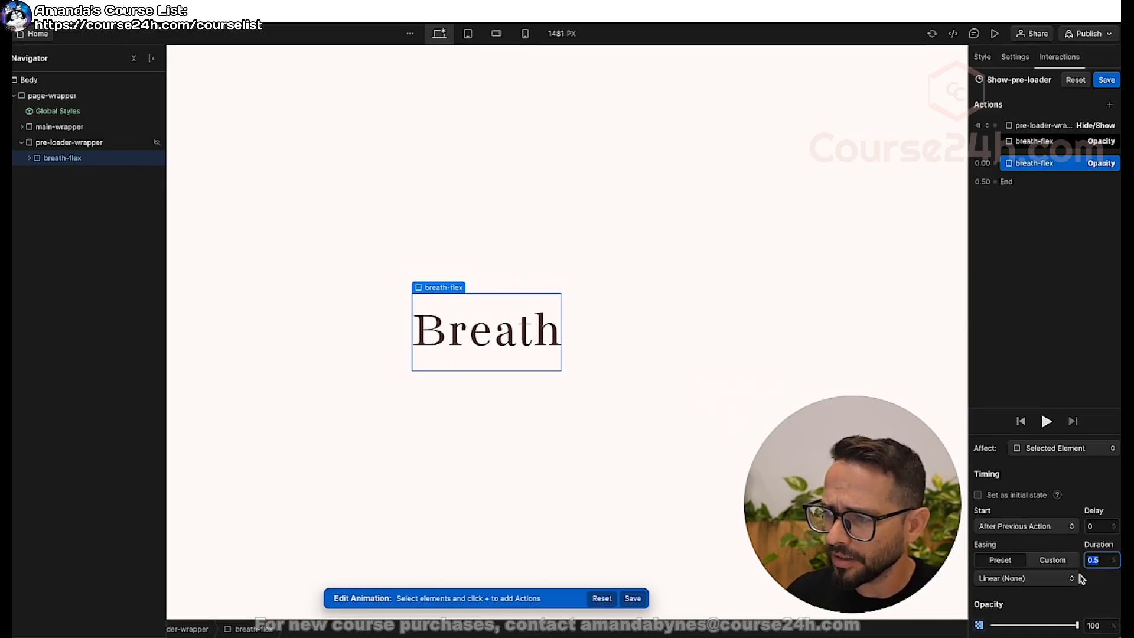
pyautogui.click(1045, 420)
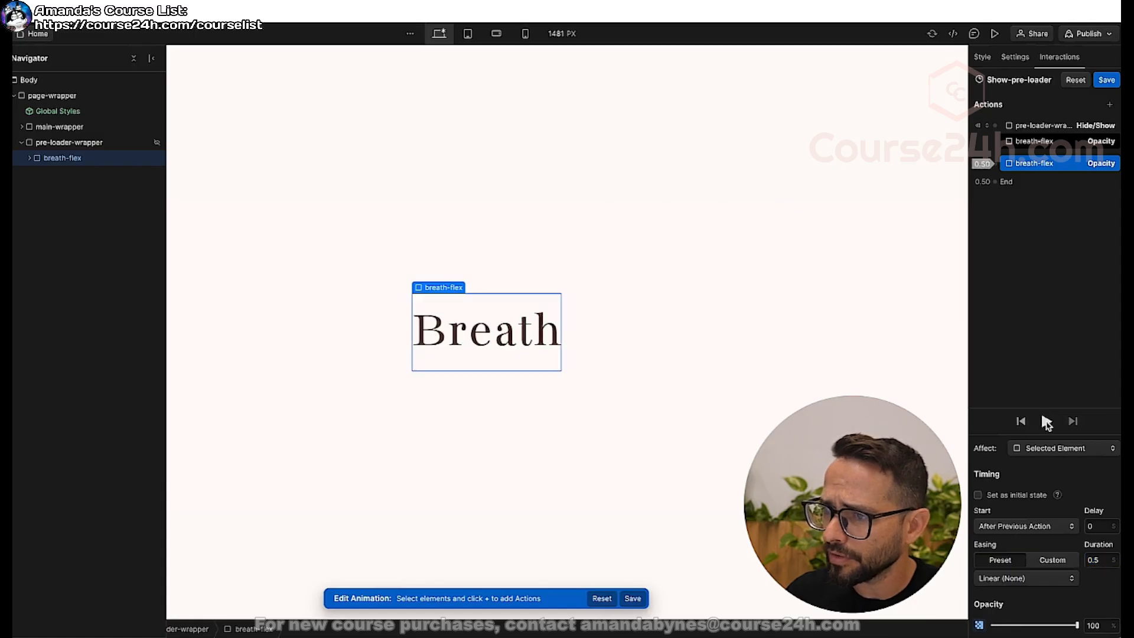
pyautogui.click(1088, 559)
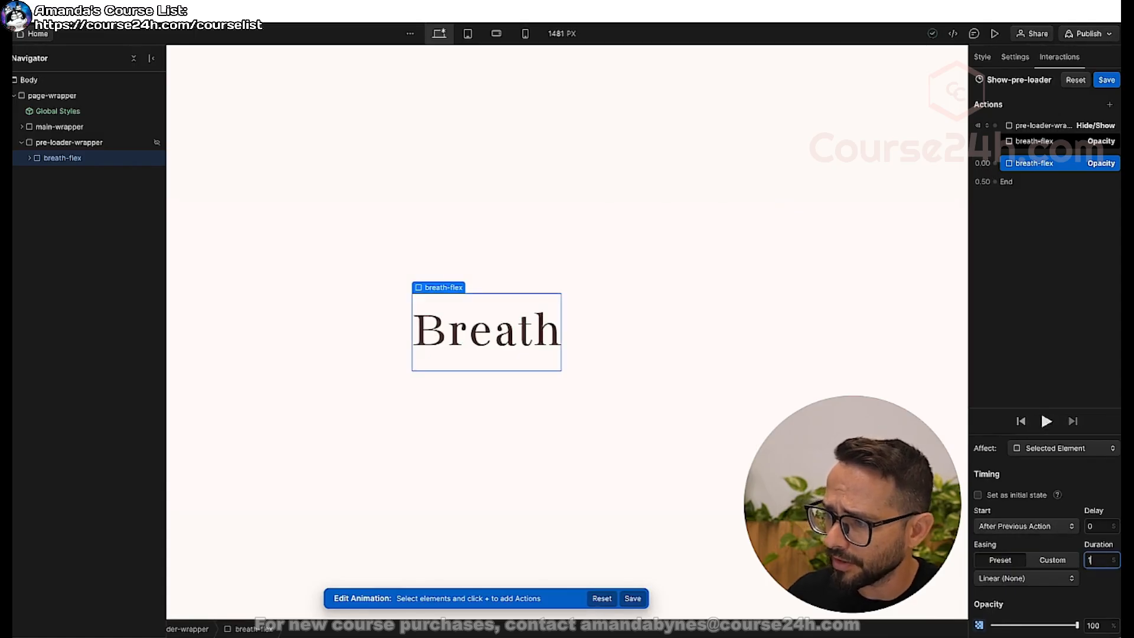
pyautogui.write('1')
pyautogui.click(1047, 421)
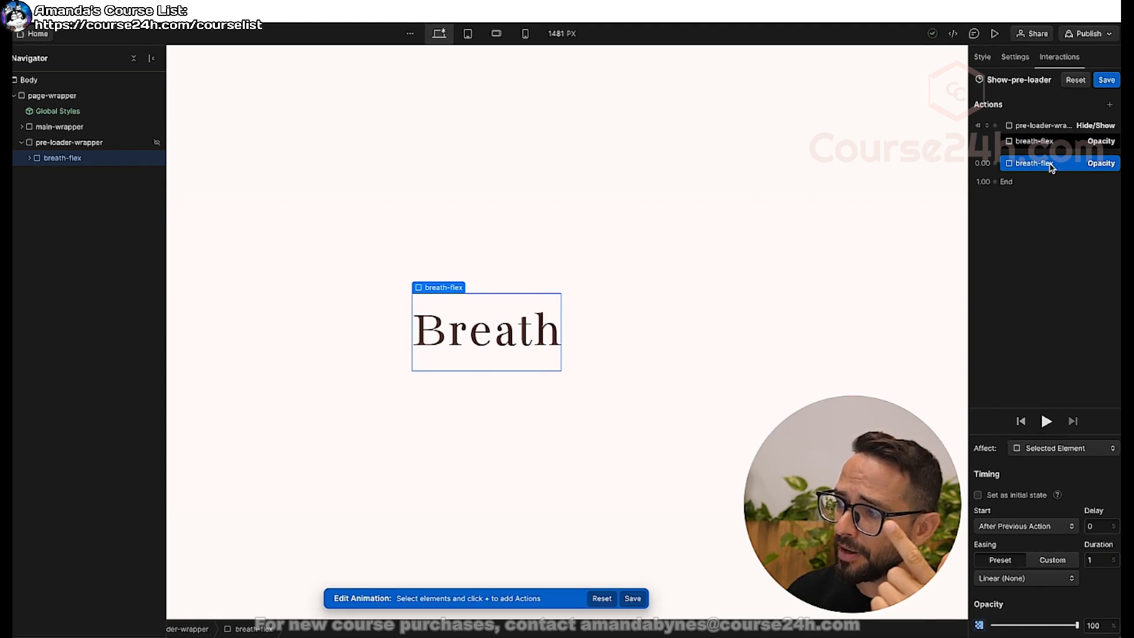
pyautogui.click(1047, 421)
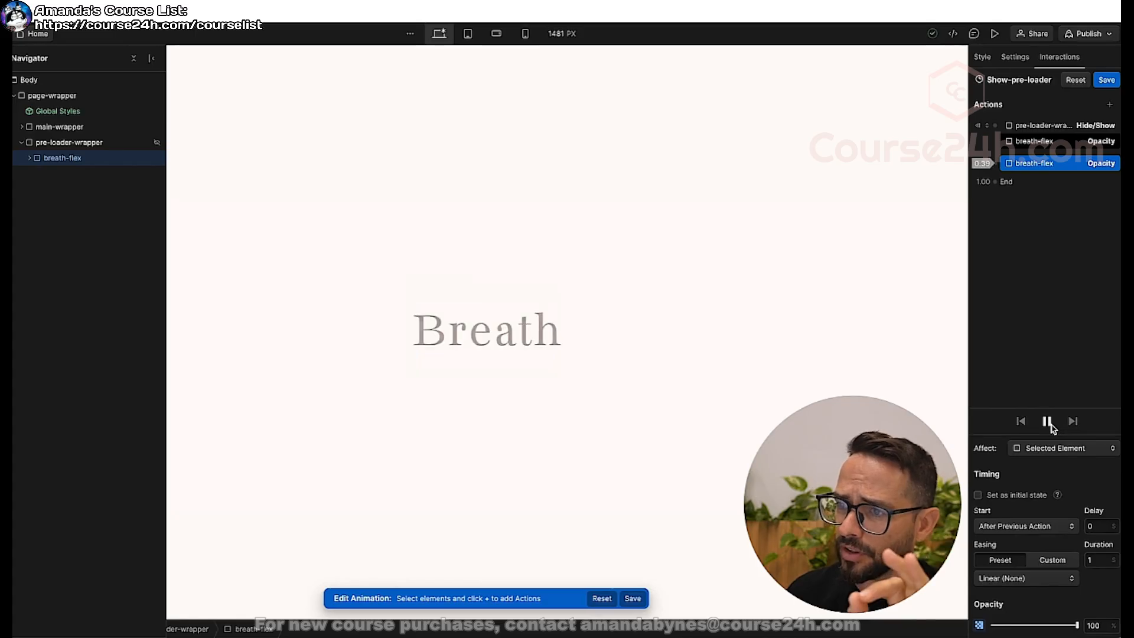
pyautogui.click(1103, 86)
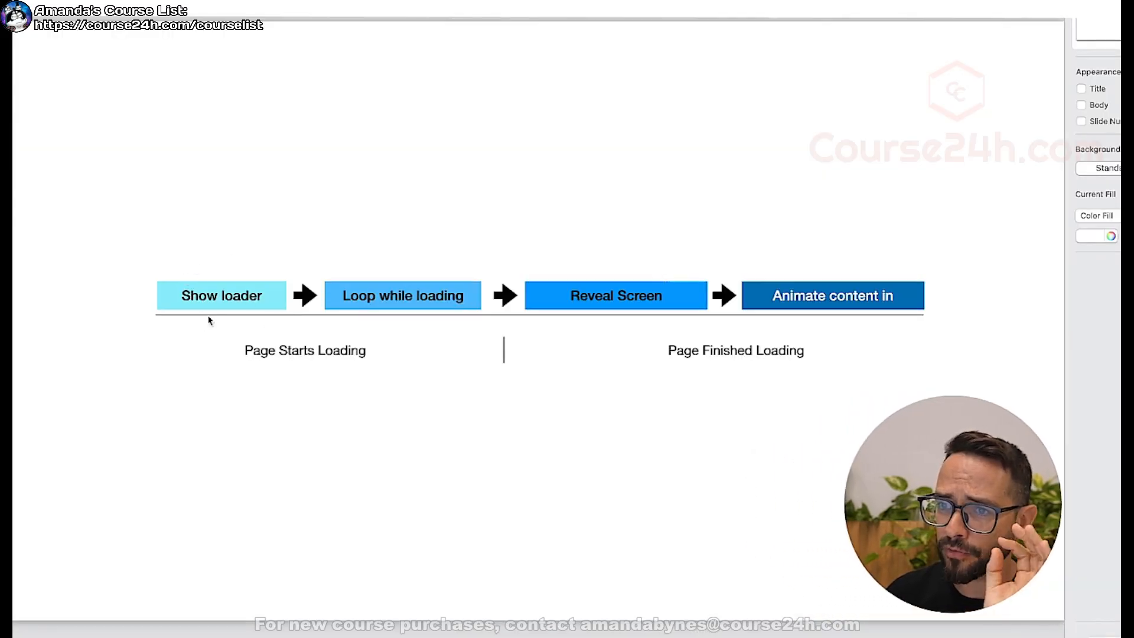
# Review the Show loader and Loop while loading stages in the loading-sequence diagram, and return to Webflow.
pyautogui.click(208, 301)
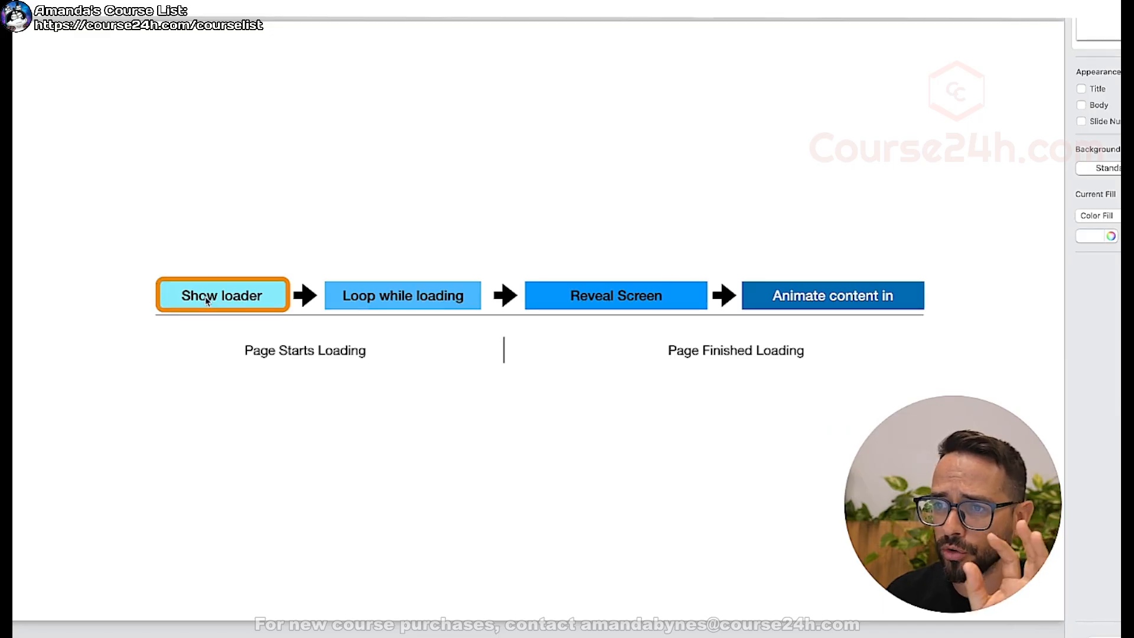
pyautogui.click(362, 297)
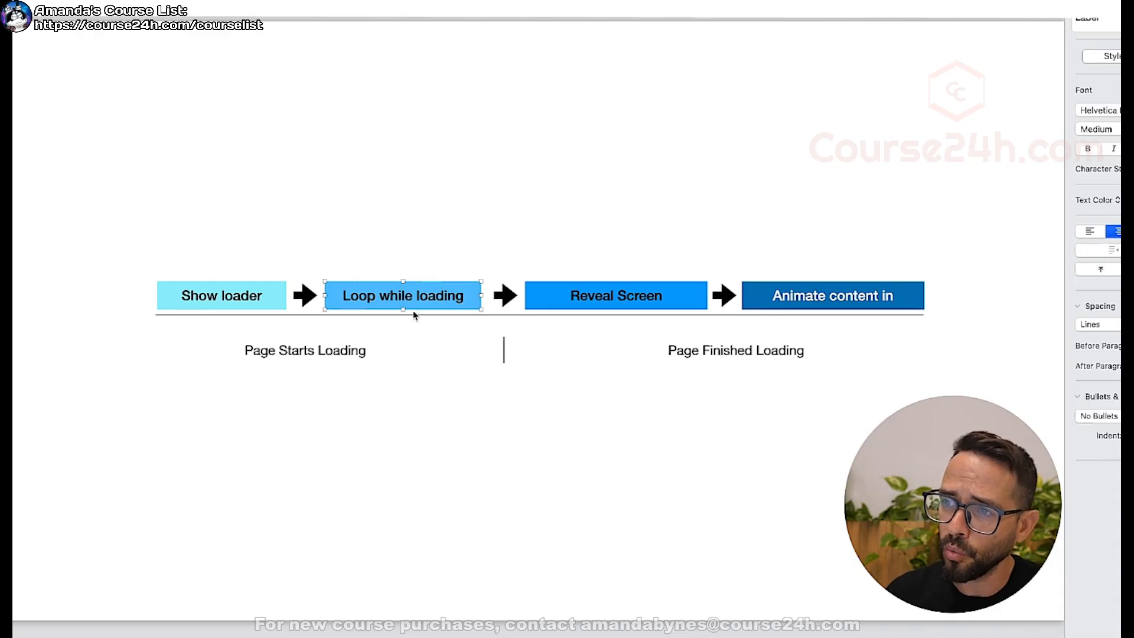
pyautogui.press('super+Tab')
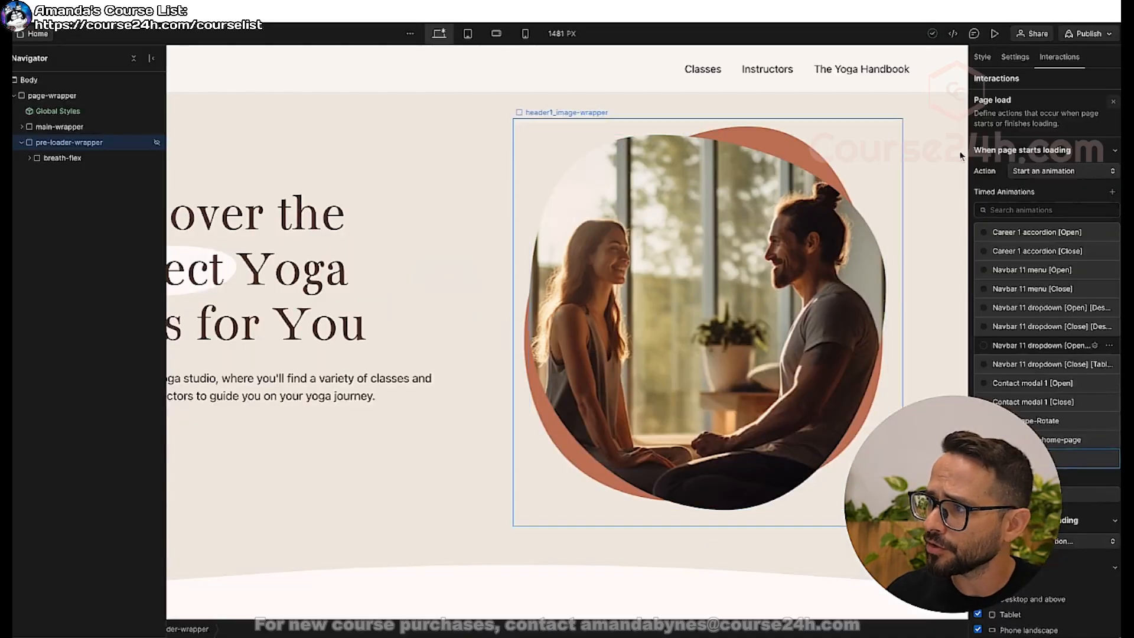
# Close the current trigger and add another page load trigger that starts an animation when the page starts loading.
pyautogui.click(1114, 103)
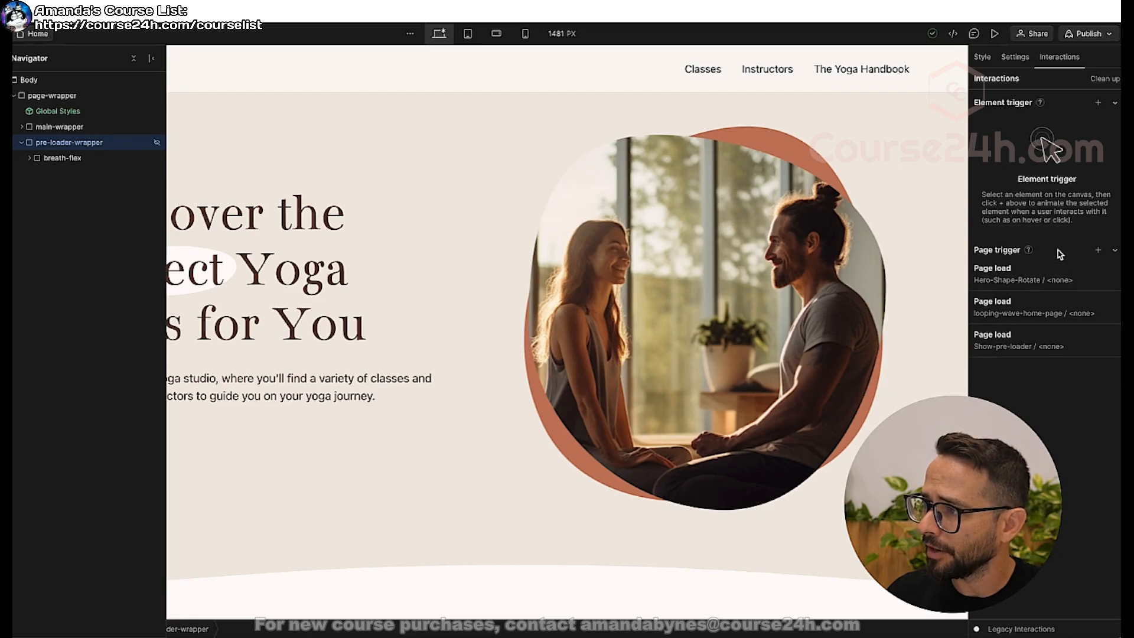
pyautogui.click(1099, 253)
pyautogui.click(1051, 310)
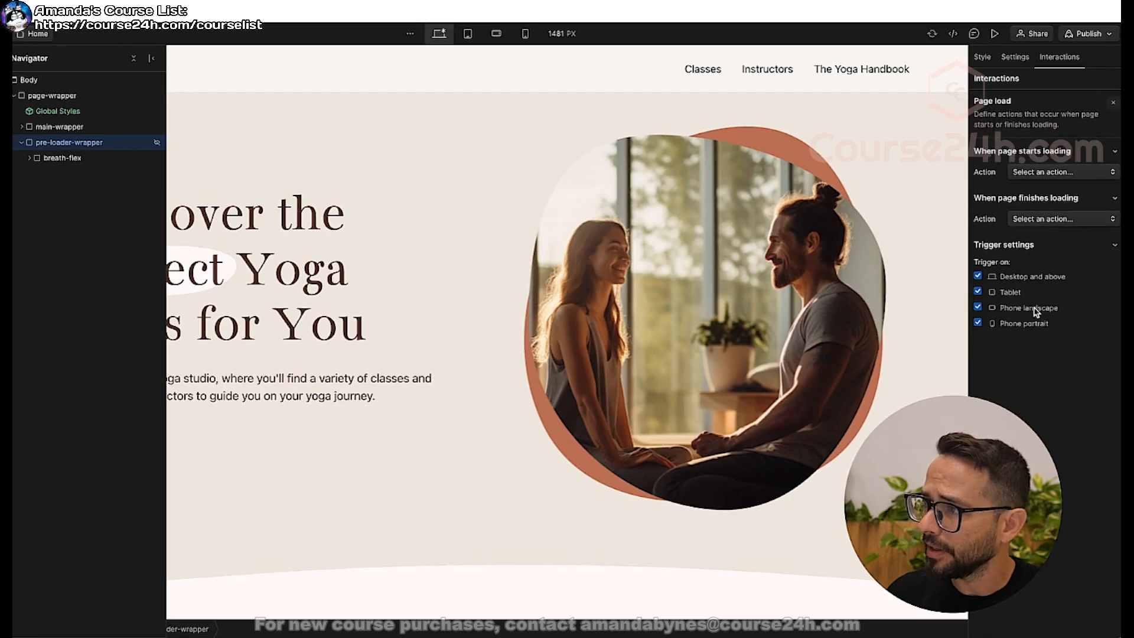
pyautogui.click(1049, 171)
pyautogui.click(1033, 204)
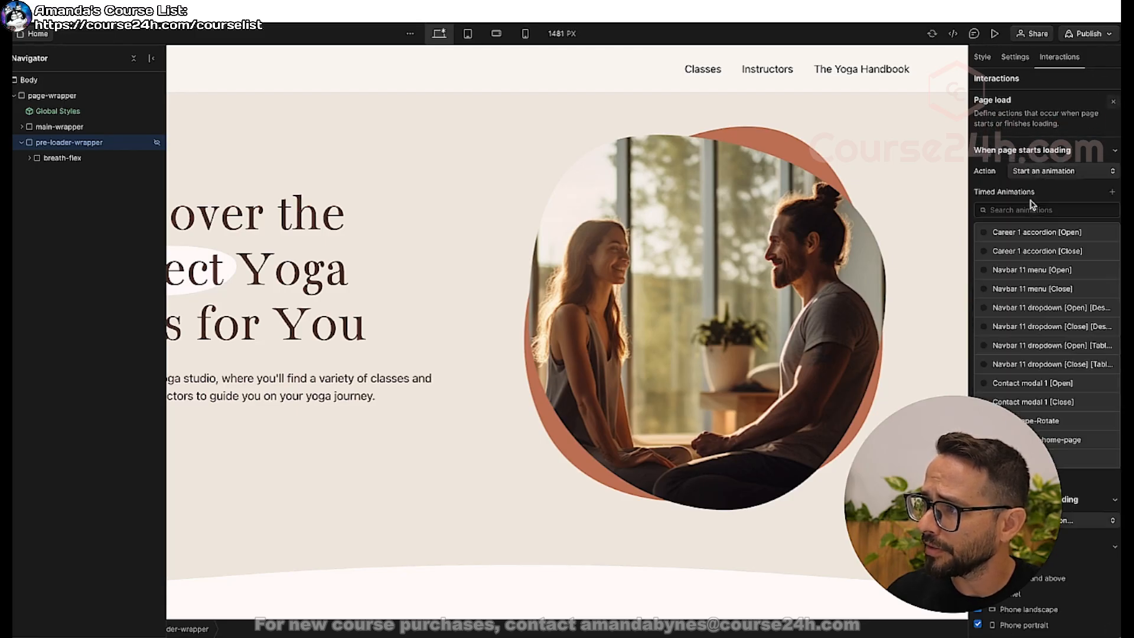
# Create a new timed animation named pre-loader-loop for the page load trigger and save it.
pyautogui.click(1114, 195)
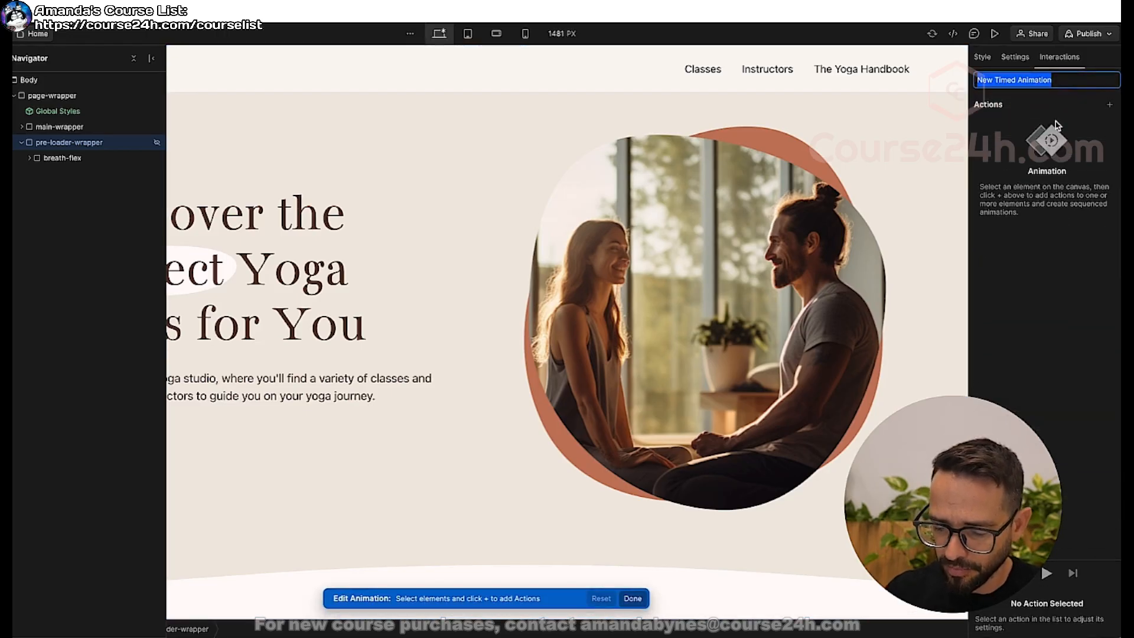
pyautogui.write('pre-loader-')
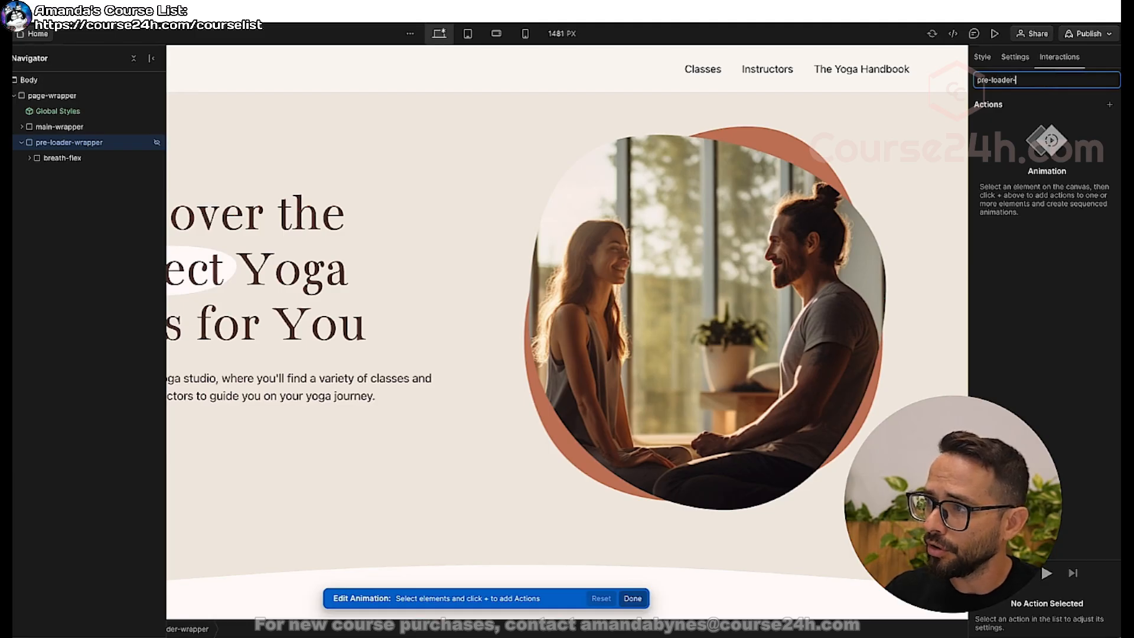
pyautogui.write('loop')
pyautogui.press('Return')
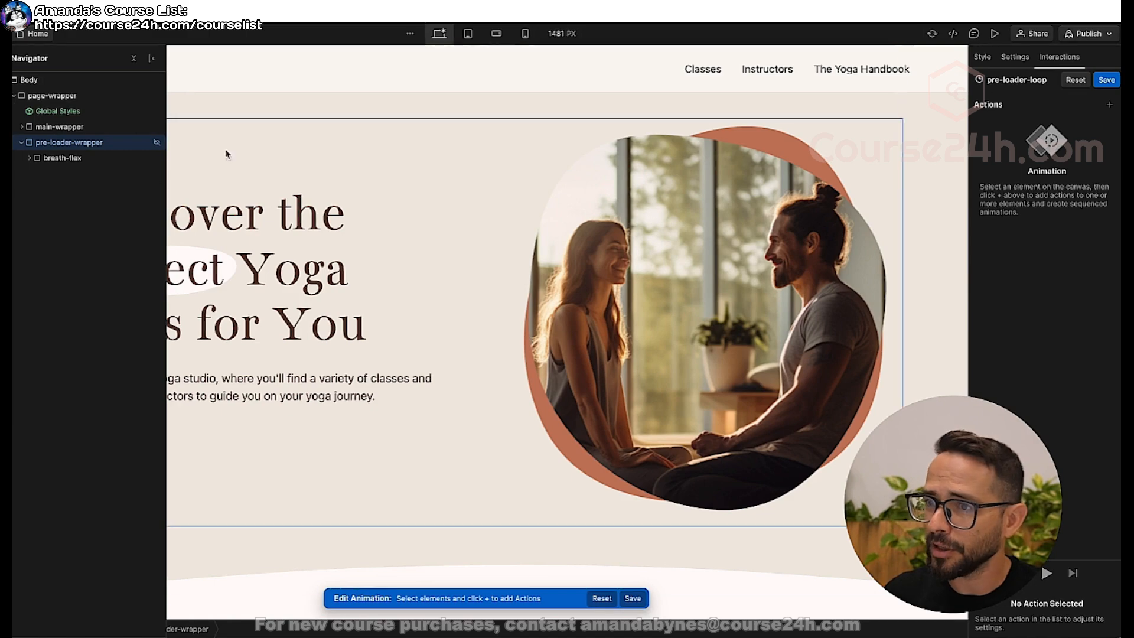
pyautogui.click(1107, 80)
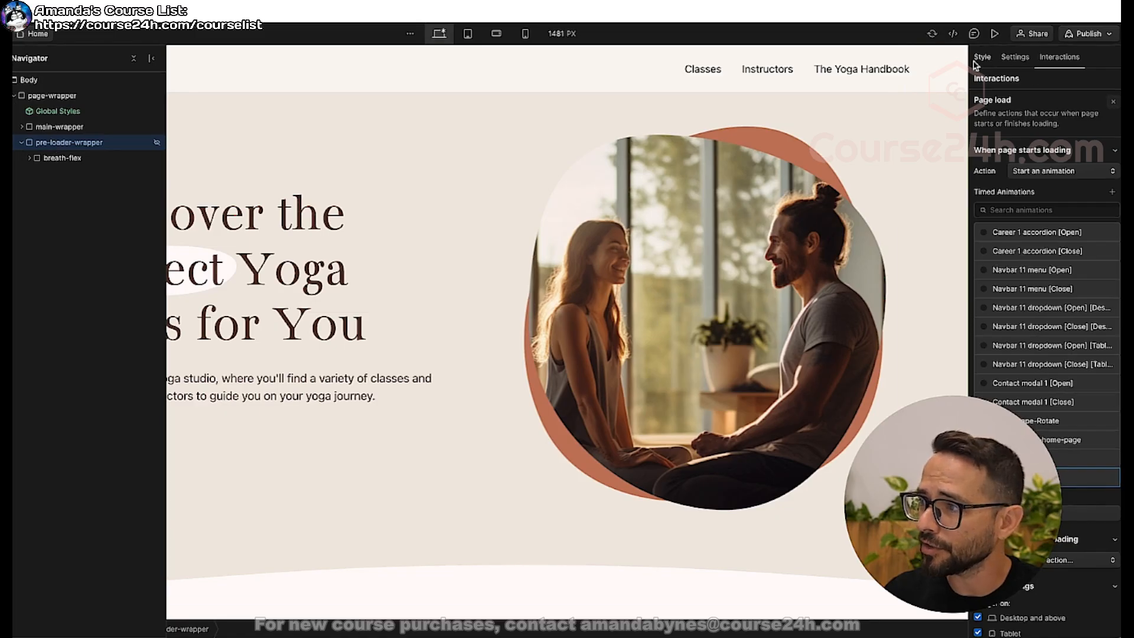
# Set the pre-loader-wrapper's display to flex and reopen the pre-loader-loop animation for editing.
pyautogui.click(980, 59)
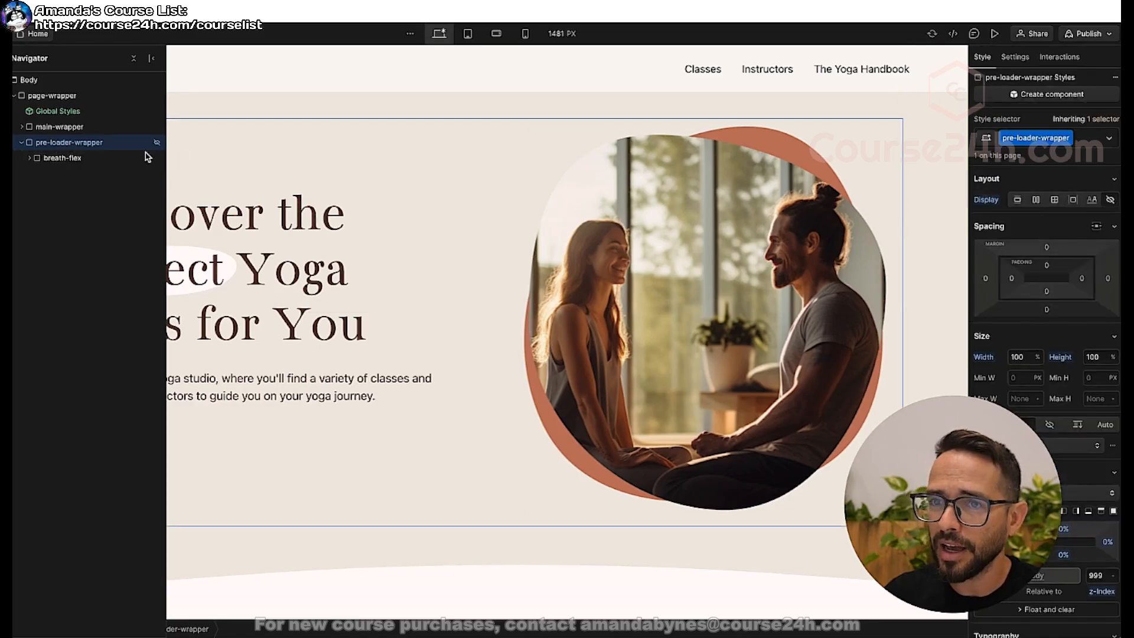
pyautogui.click(1037, 201)
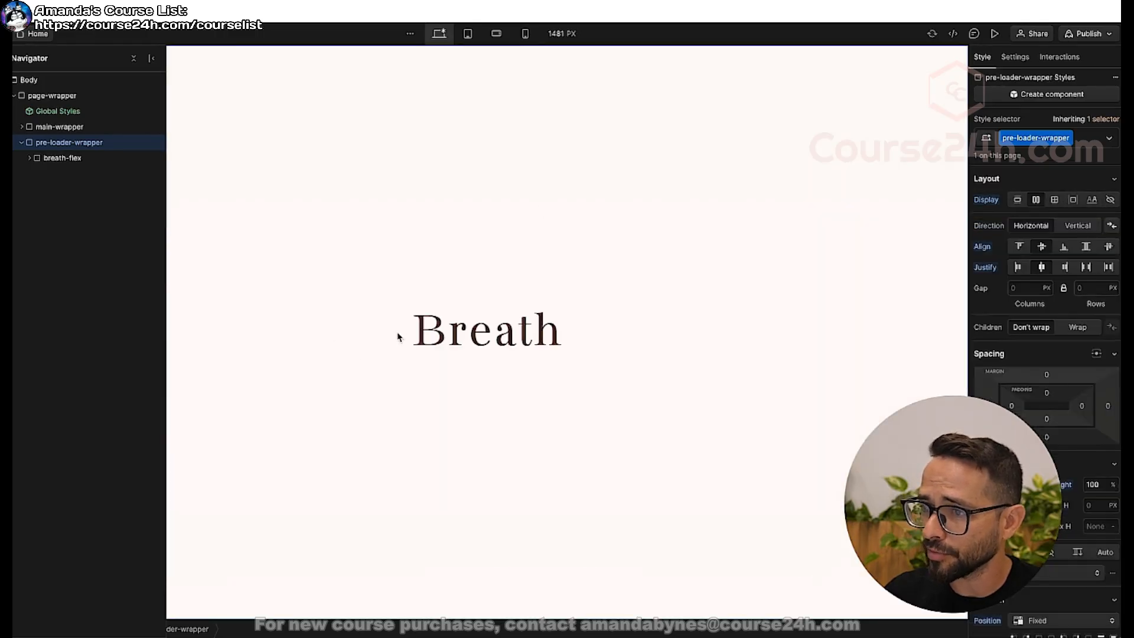
pyautogui.click(1067, 59)
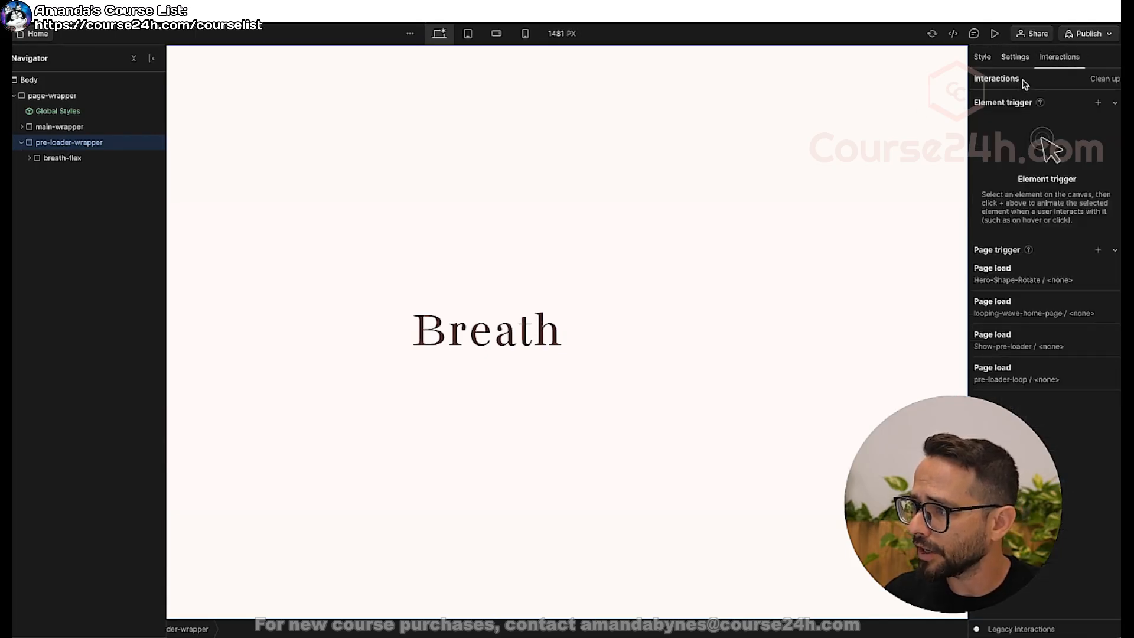
pyautogui.click(1000, 382)
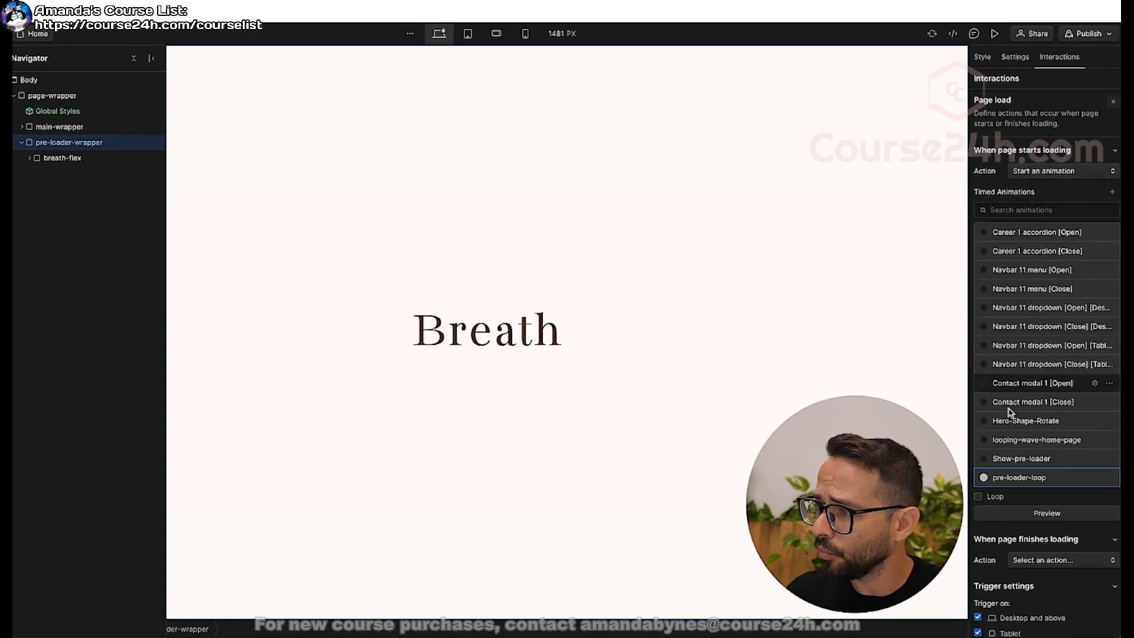
pyautogui.click(1018, 479)
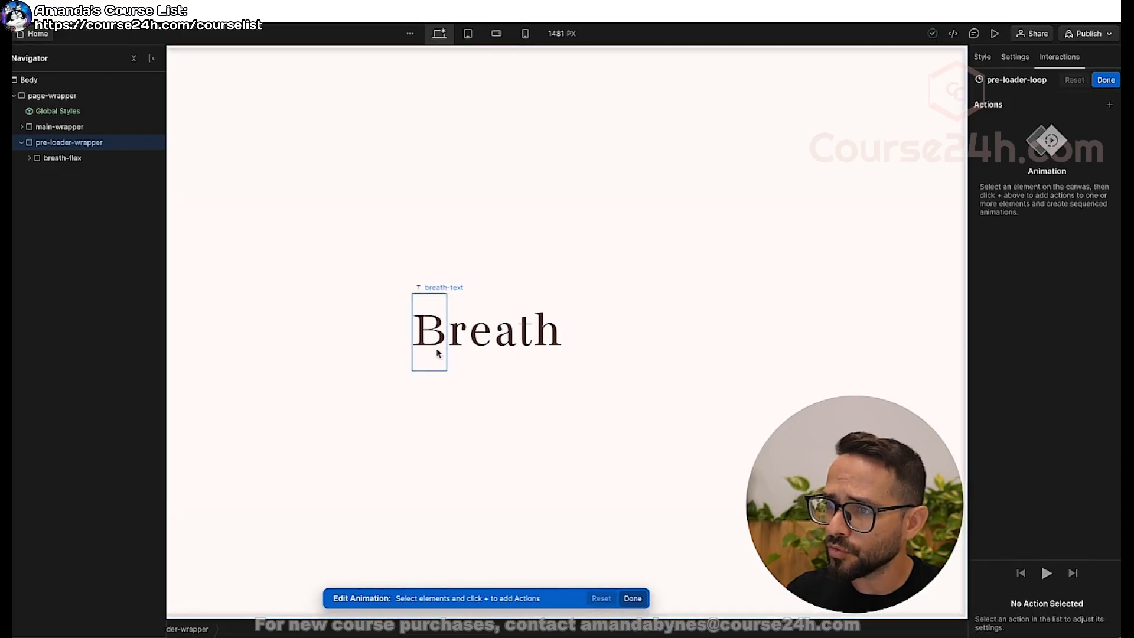
# Add a Size action for breath-flex to the pre-loader-loop animation with a width of 360 px.
pyautogui.click(66, 159)
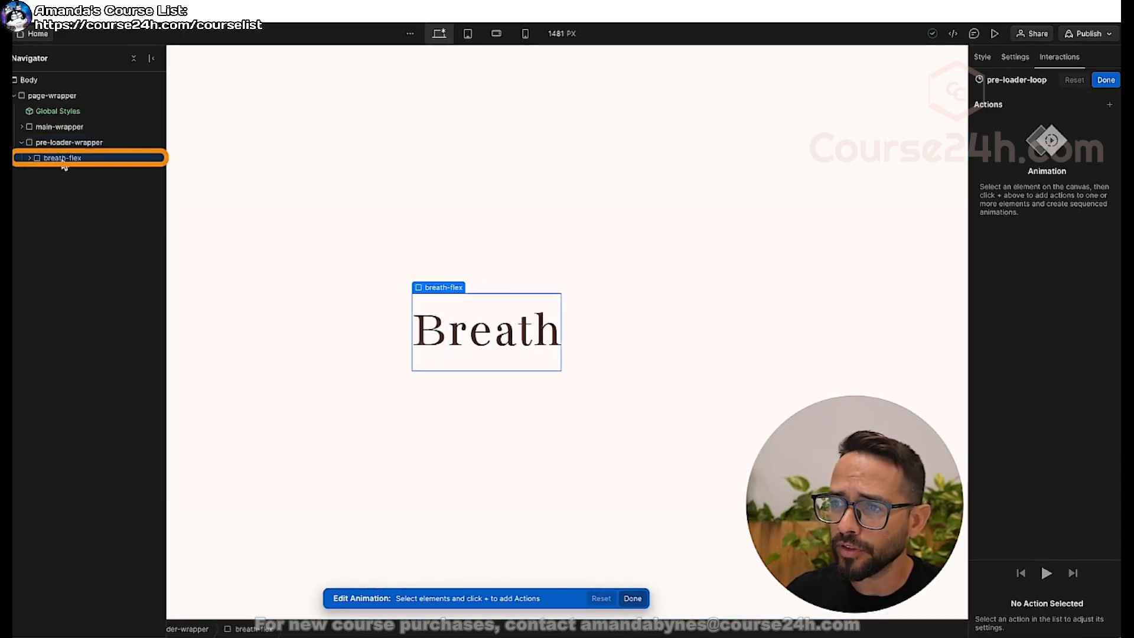
pyautogui.click(1111, 107)
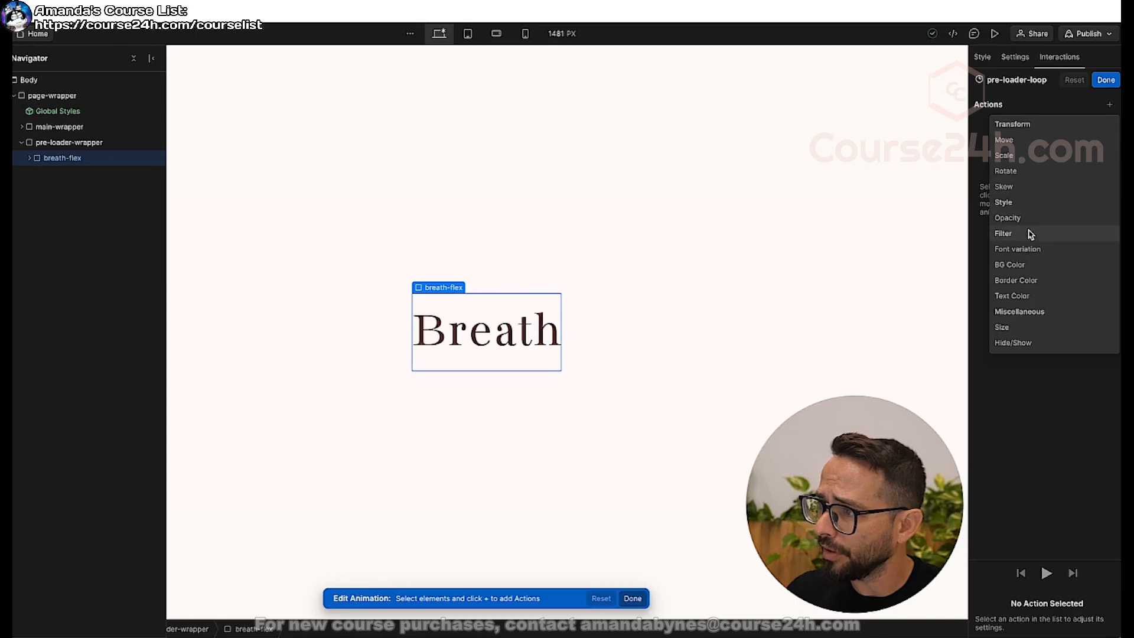
pyautogui.click(1005, 327)
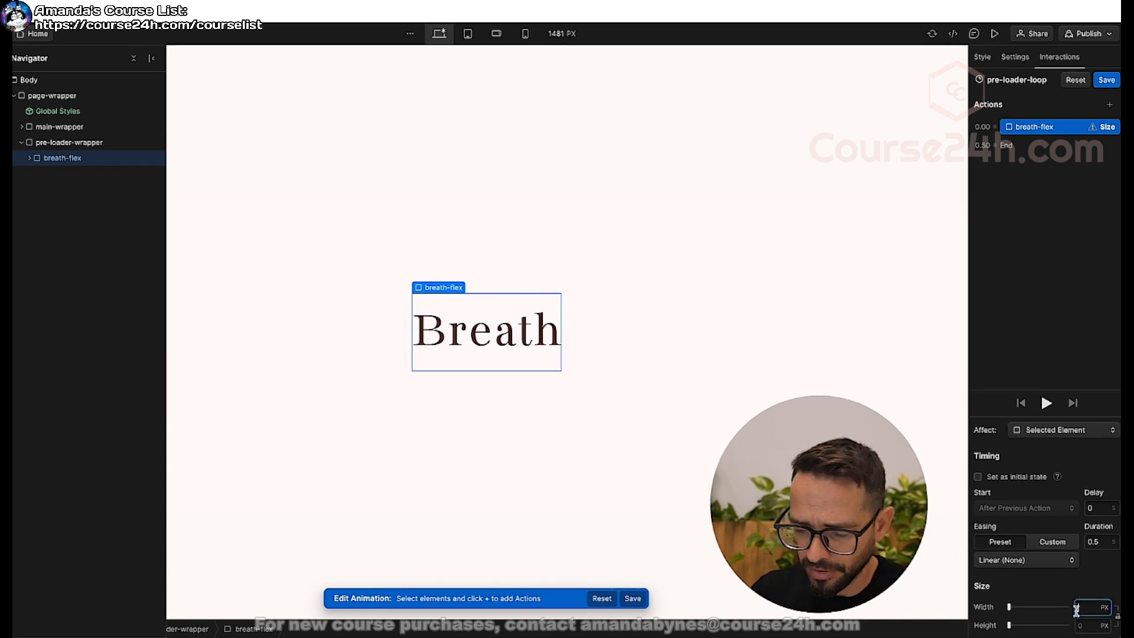
pyautogui.press('Return')
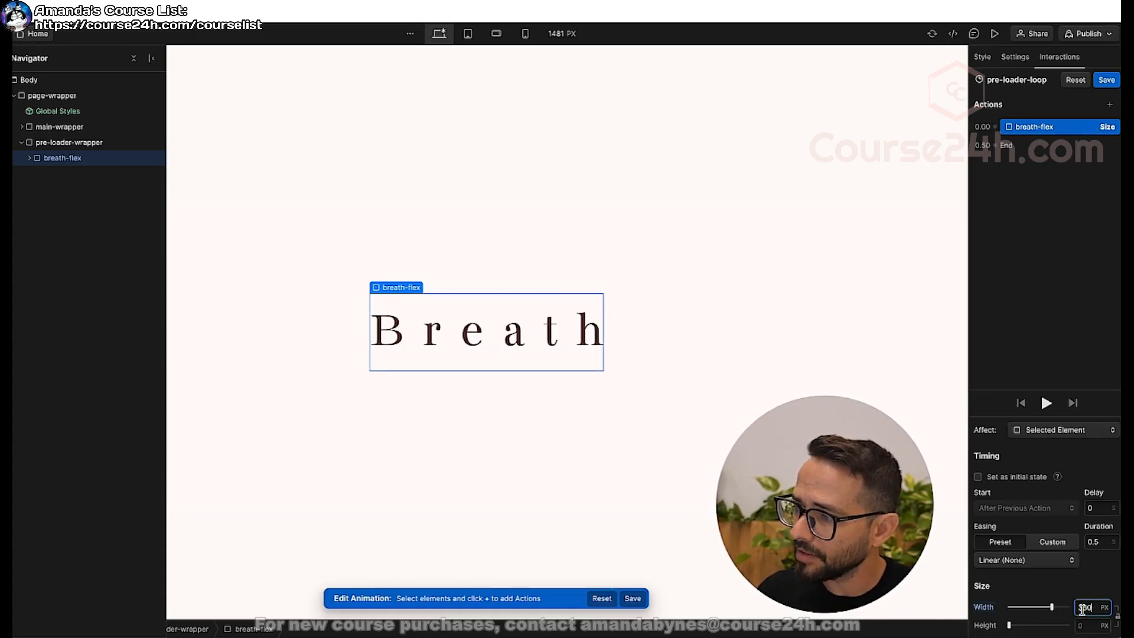
# Set the breath-flex Size action's duration to 2 seconds, preview the letters spreading, and save the animation.
pyautogui.click(1093, 544)
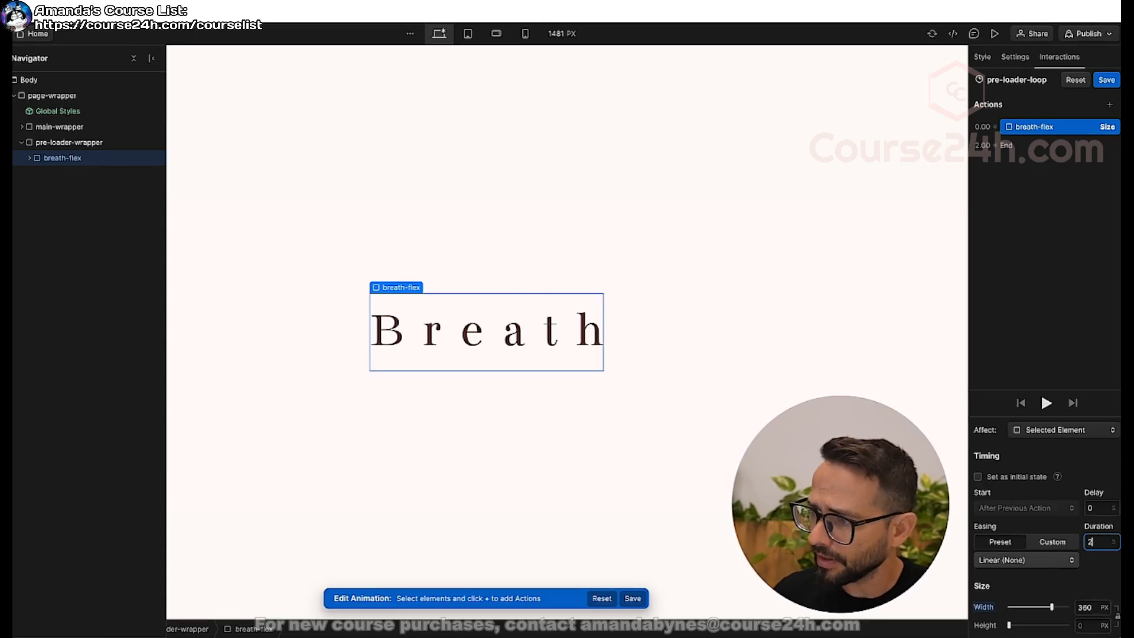
pyautogui.write('2')
pyautogui.click(1046, 403)
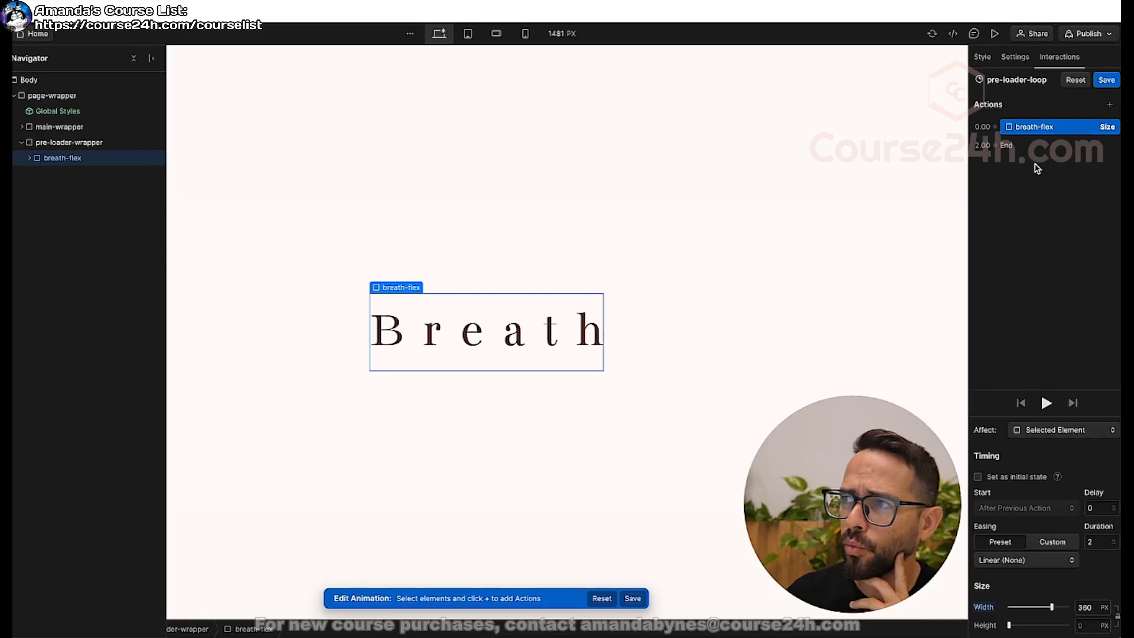
pyautogui.click(1106, 81)
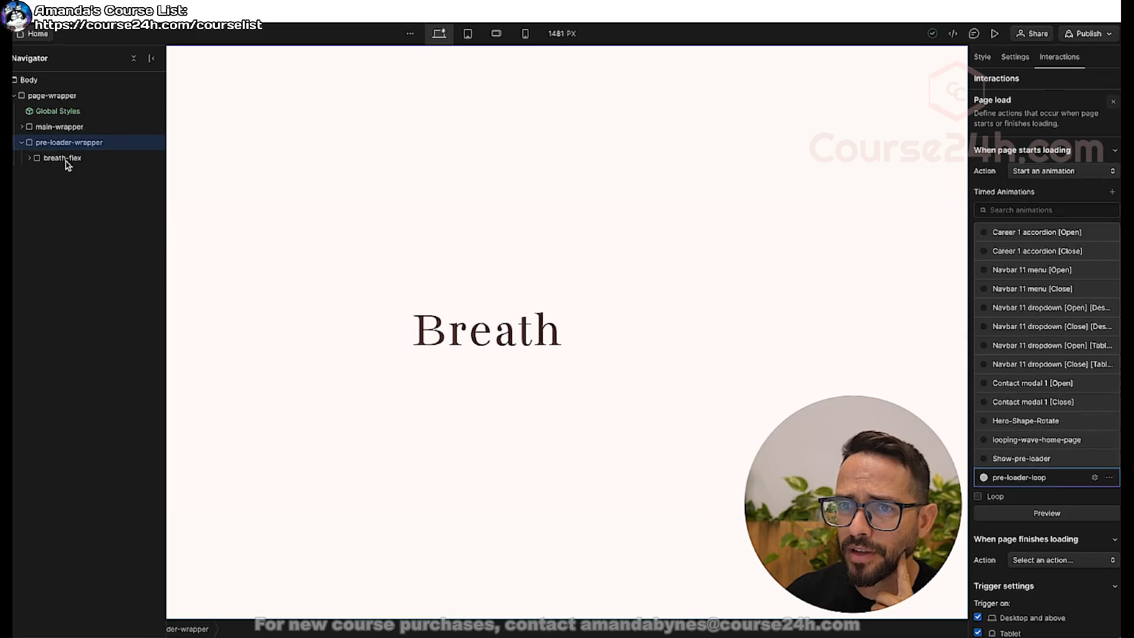
# Check the breath-flex element's base width in its styles and reopen the pre-loader-loop animation.
pyautogui.press('s')
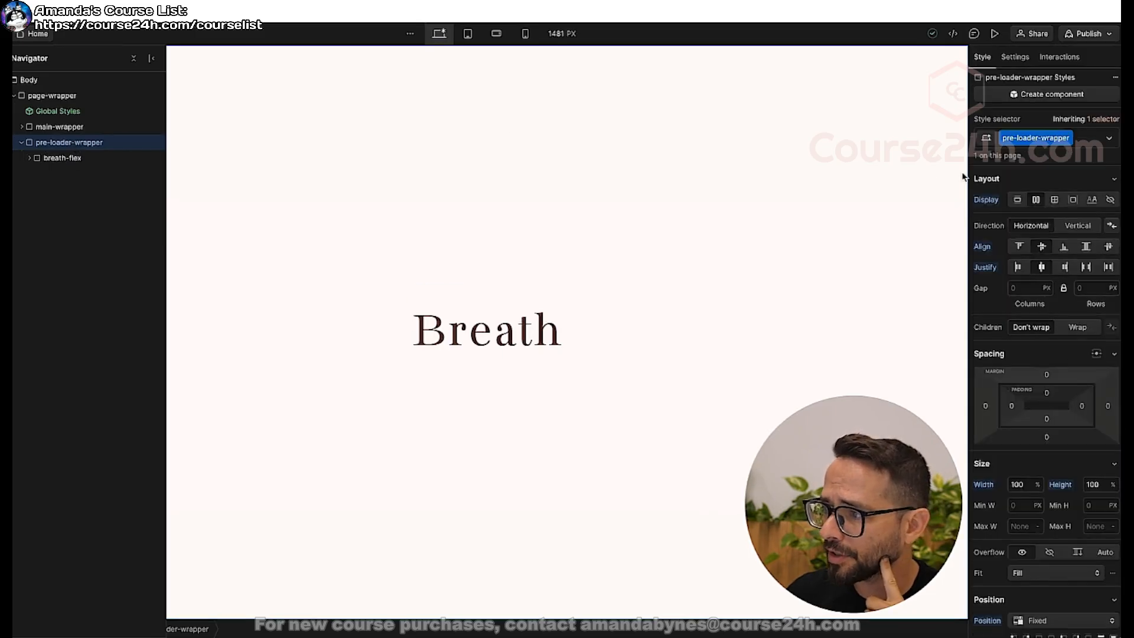
pyautogui.click(83, 163)
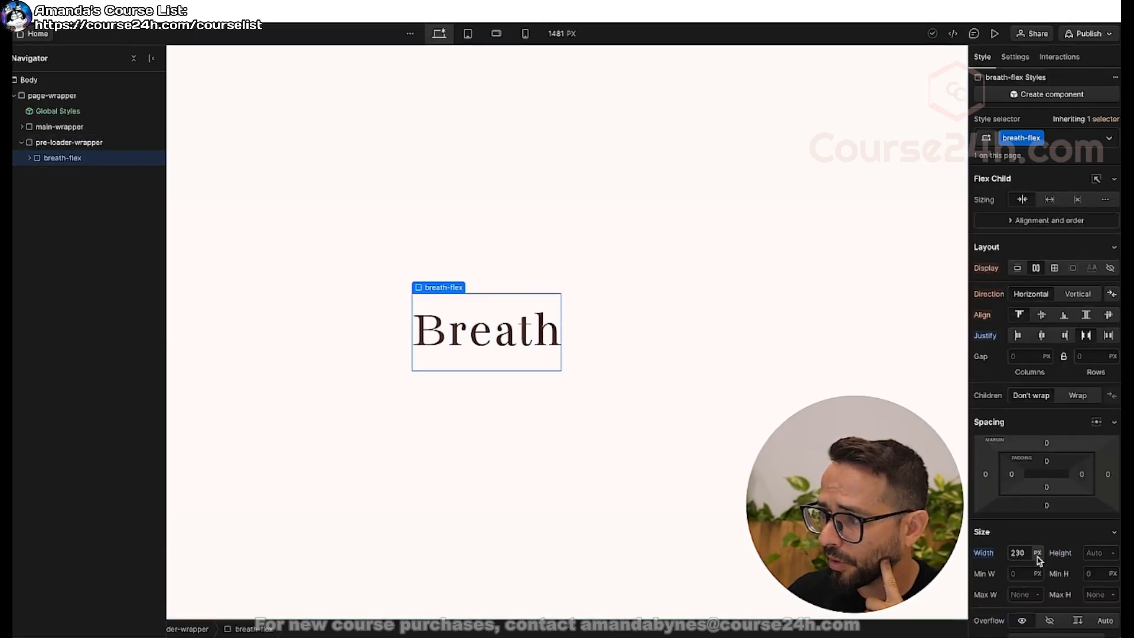
pyautogui.click(1060, 57)
pyautogui.click(1011, 378)
pyautogui.click(1004, 480)
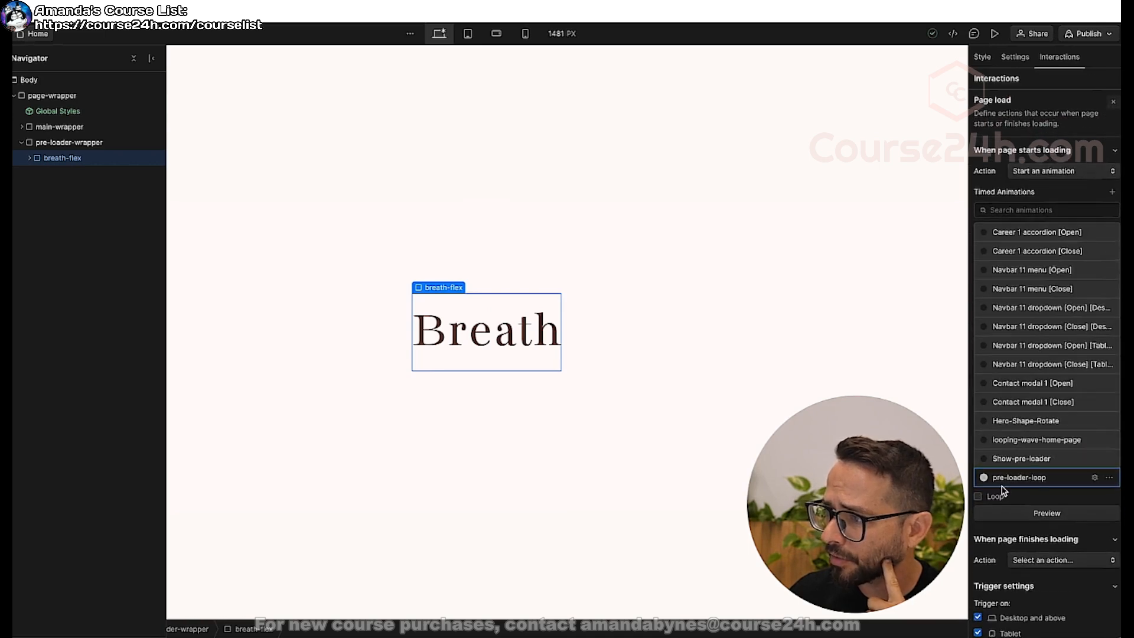
pyautogui.click(1004, 480)
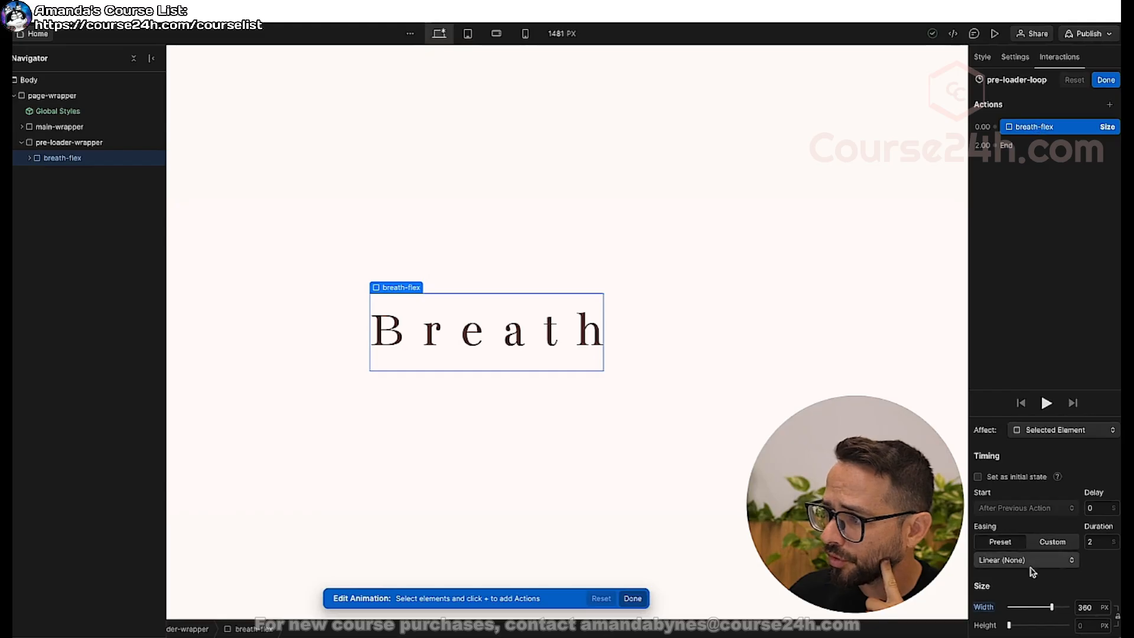
# Duplicate the breath-flex Size action, set the copy's width to 230 px, and preview the animation.
pyautogui.rightClick(1035, 128)
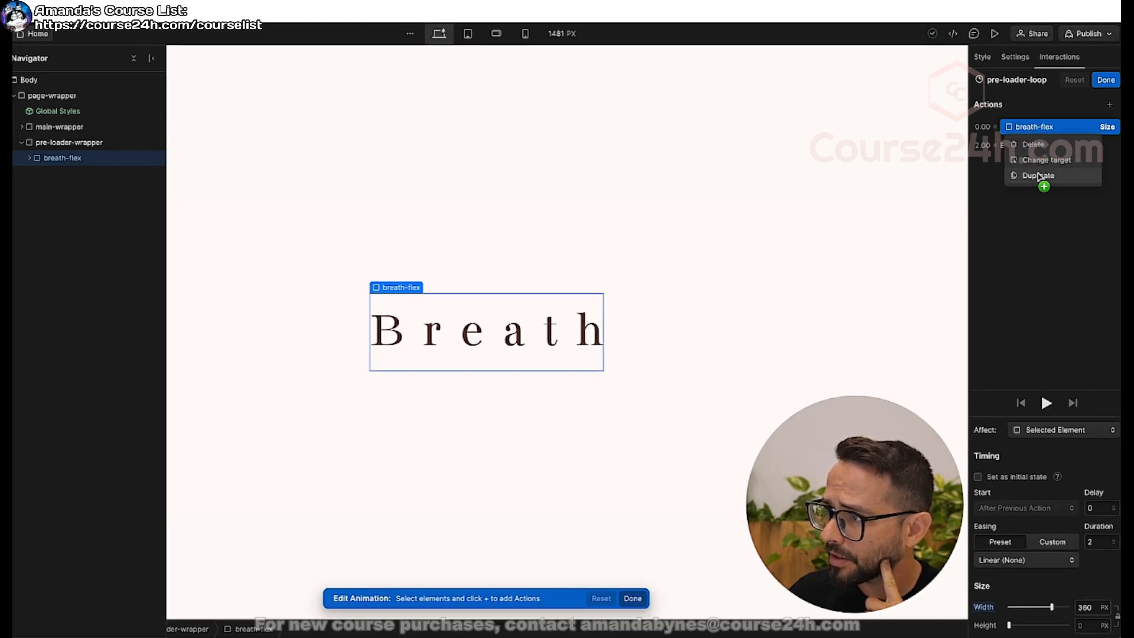
pyautogui.click(1039, 176)
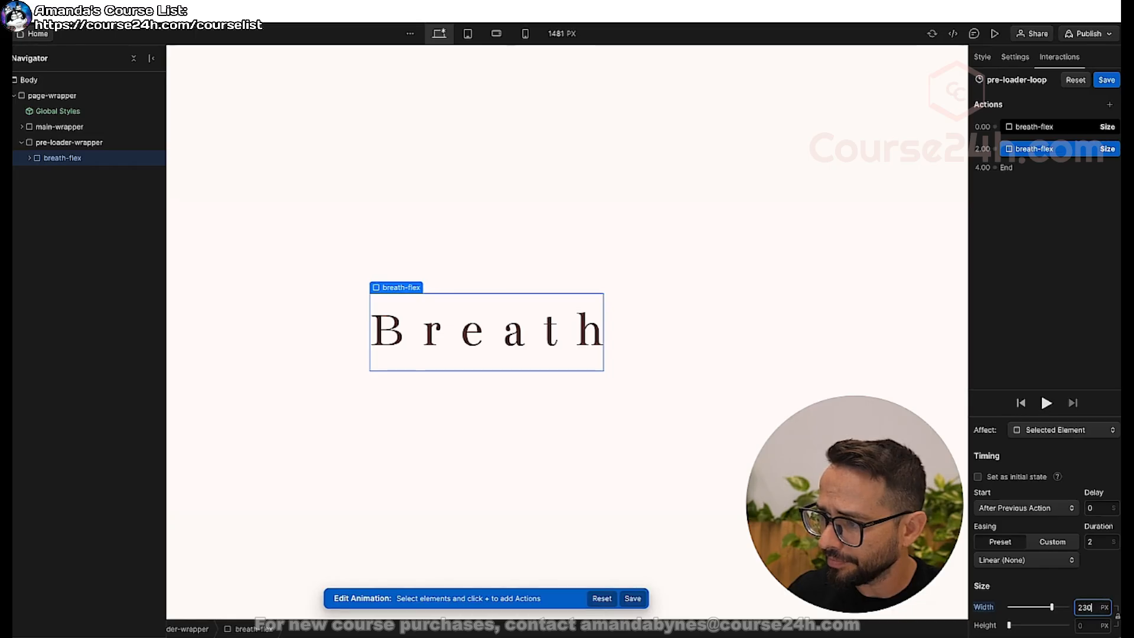
pyautogui.write('230')
pyautogui.press('Return')
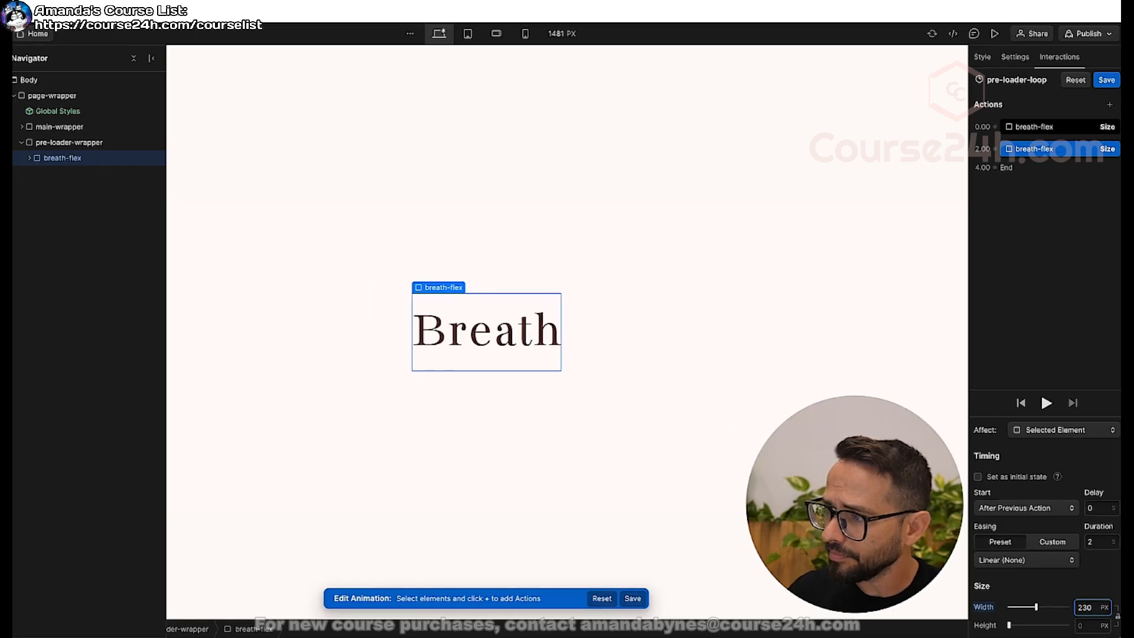
pyautogui.click(1047, 404)
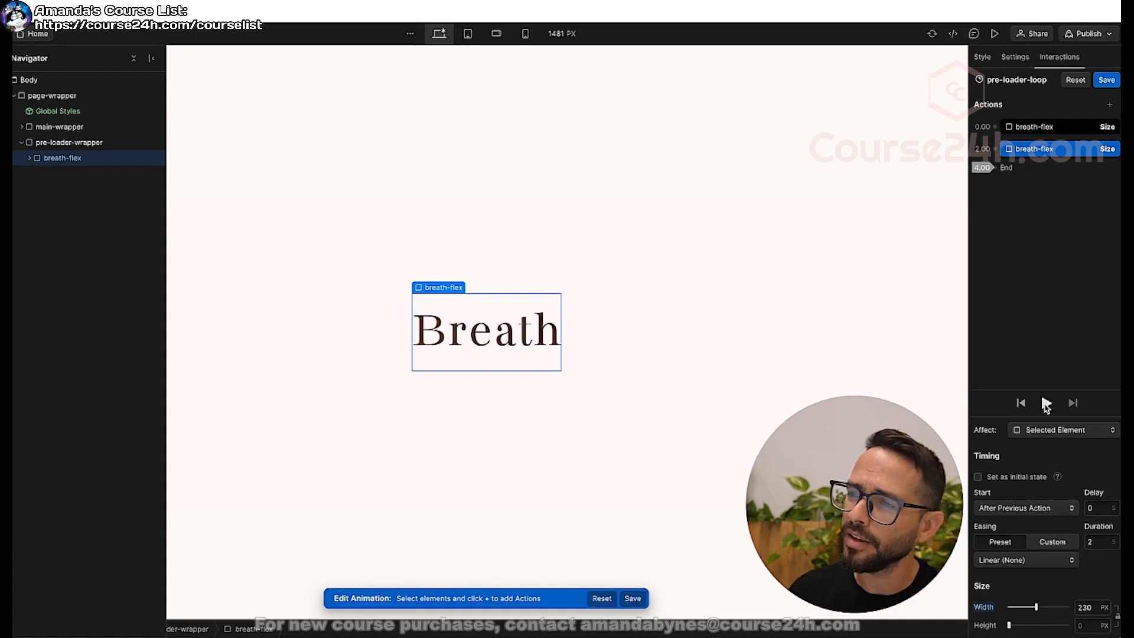
pyautogui.click(1046, 404)
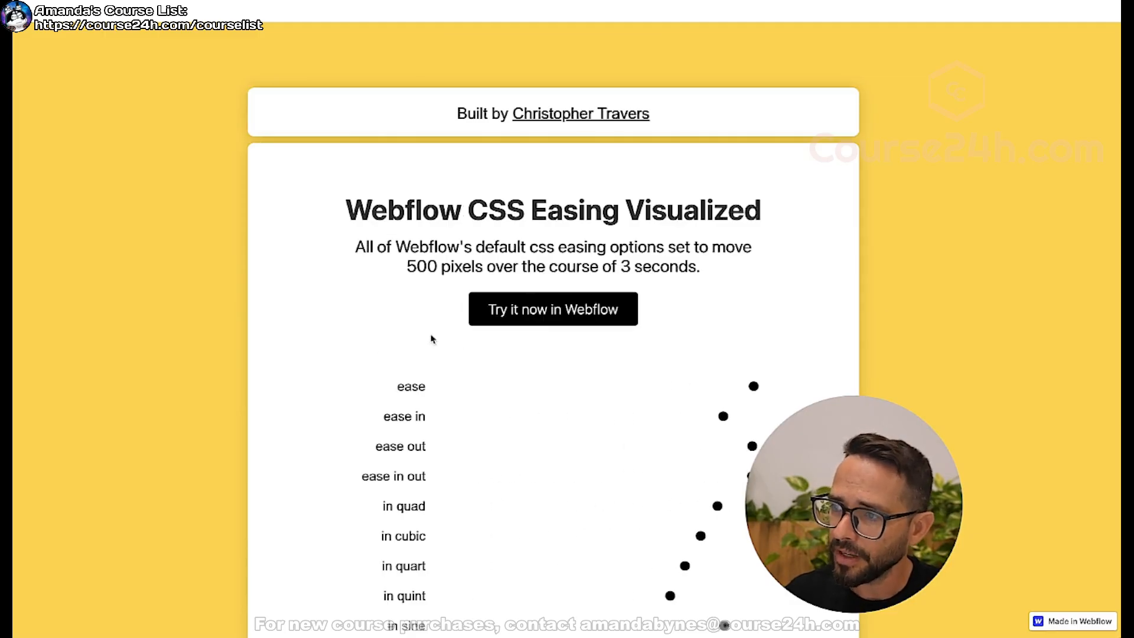
# Compare the easing motions on the Webflow CSS Easing Visualized page and return to the Webflow Designer.
pyautogui.scroll(-3, 379, 313)
pyautogui.scroll(-14, 379, 316)
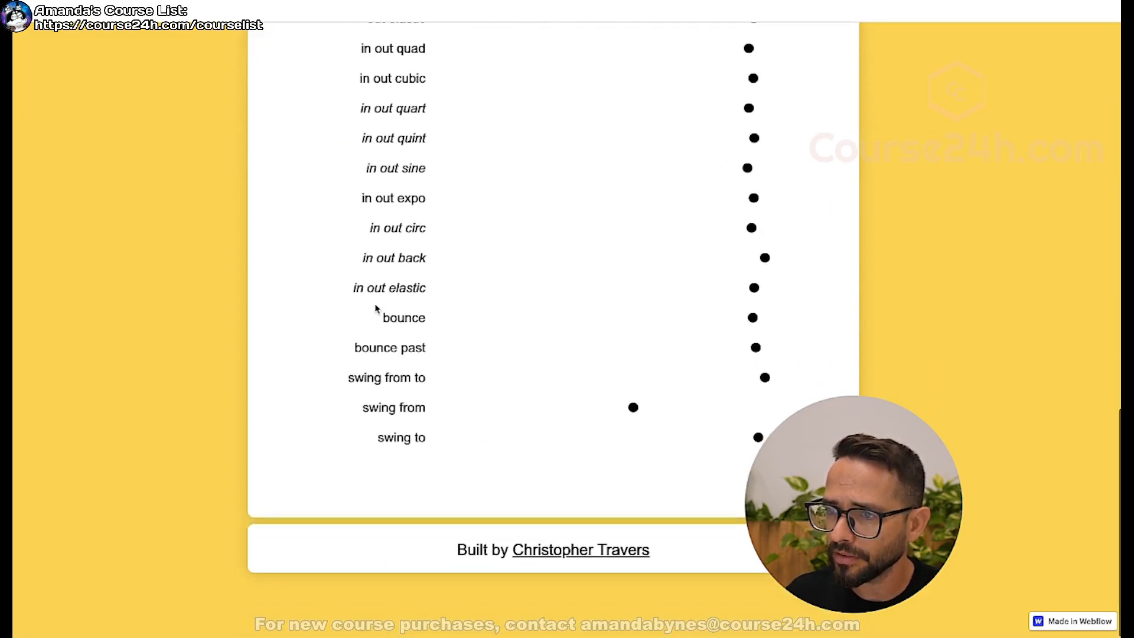
pyautogui.scroll(16, 376, 308)
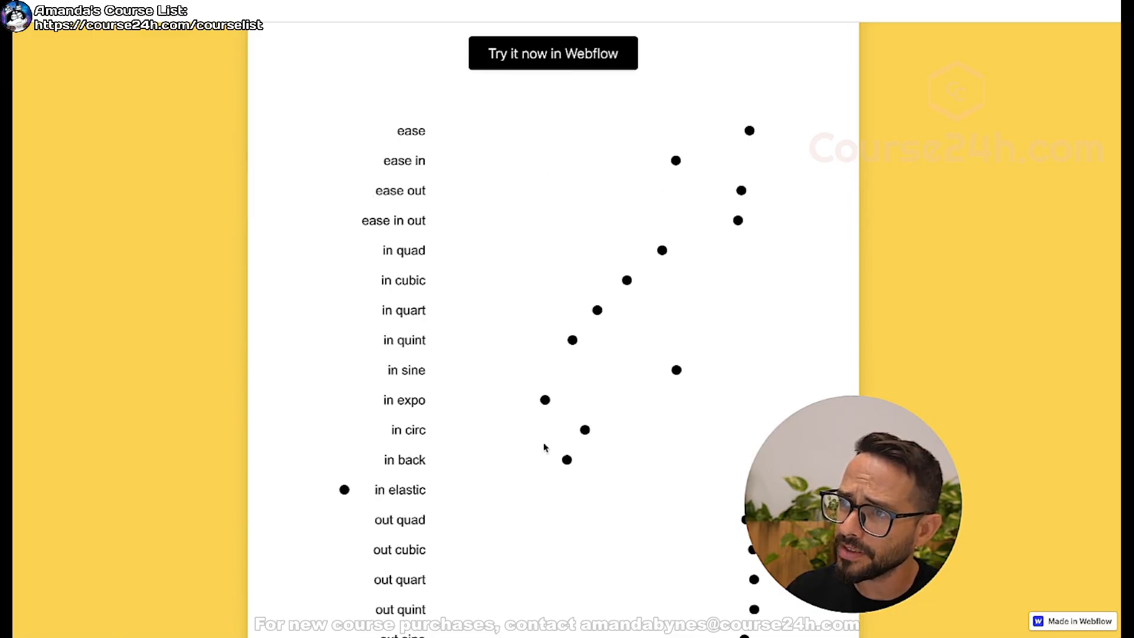
pyautogui.scroll(-3, 570, 327)
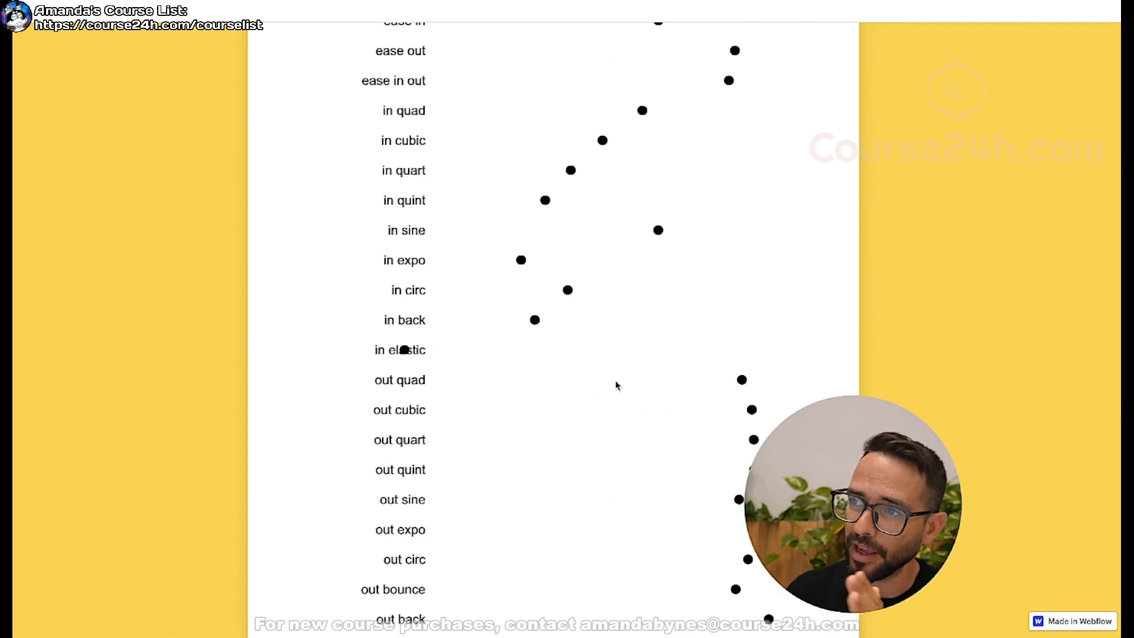
pyautogui.scroll(-3, 561, 368)
pyautogui.scroll(10, 560, 367)
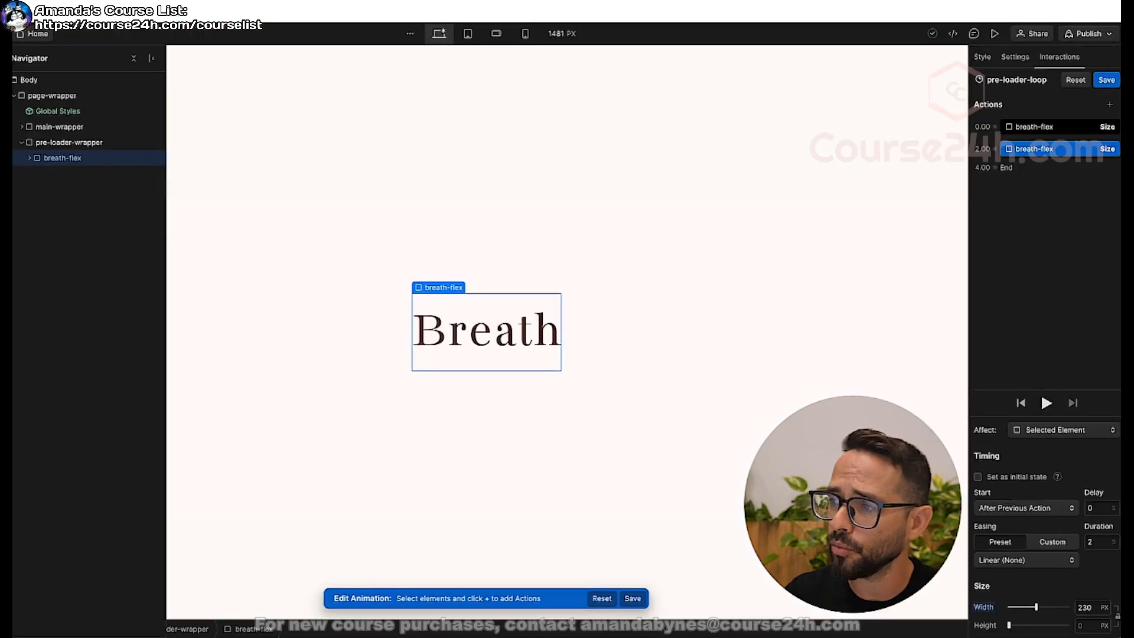
# Set the easing of both breath-flex Size actions to Ease In Out and preview the animation.
pyautogui.click(1047, 128)
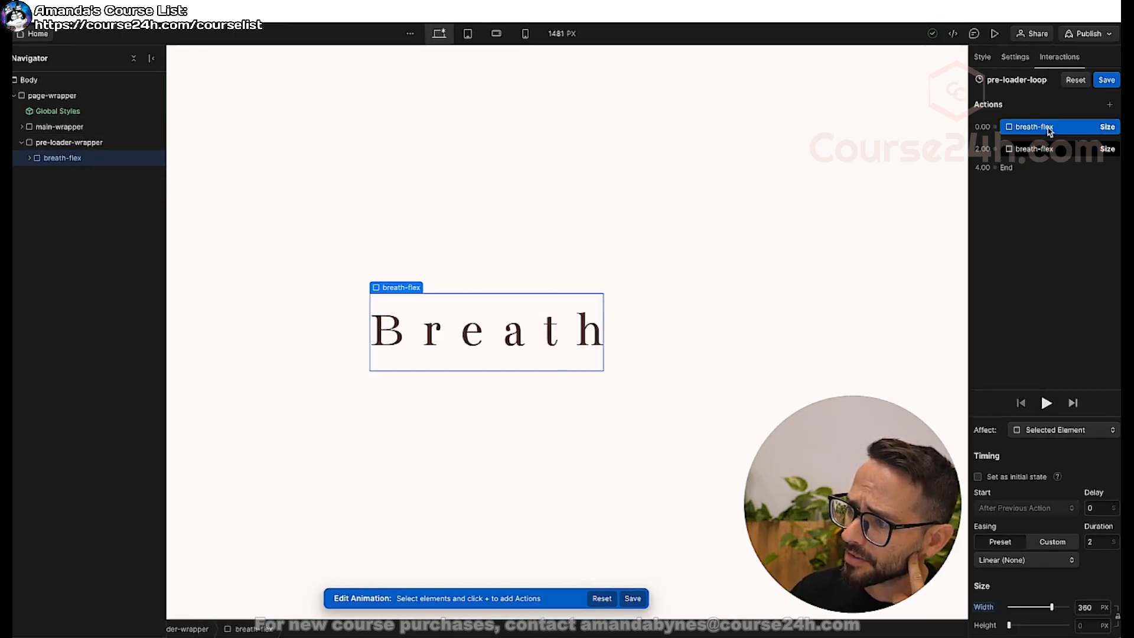
pyautogui.click(1030, 562)
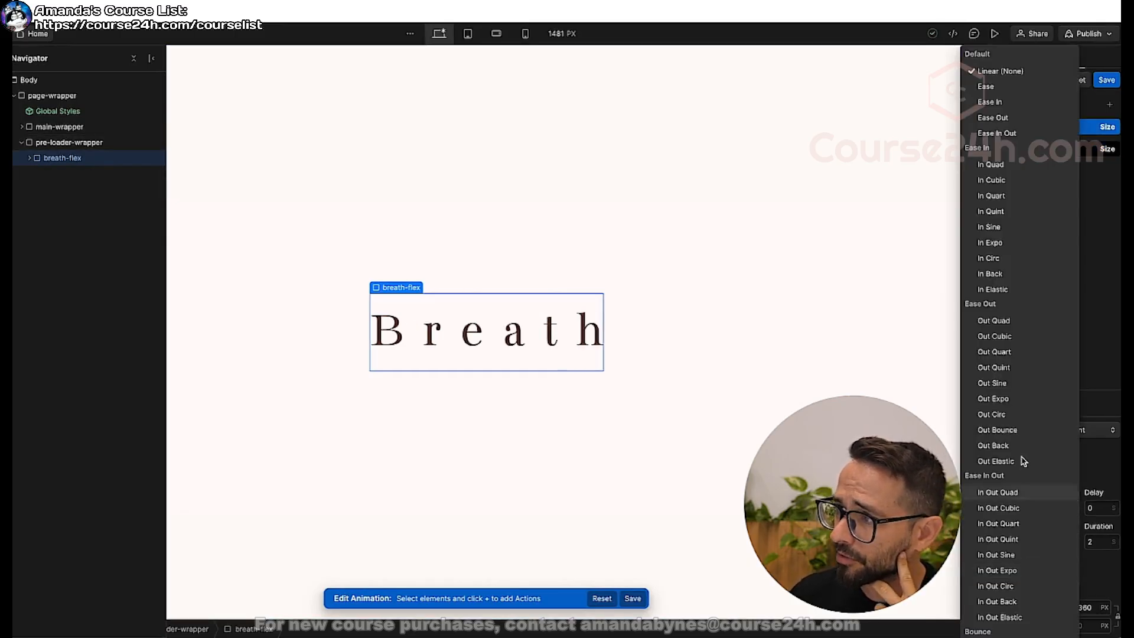
pyautogui.click(997, 134)
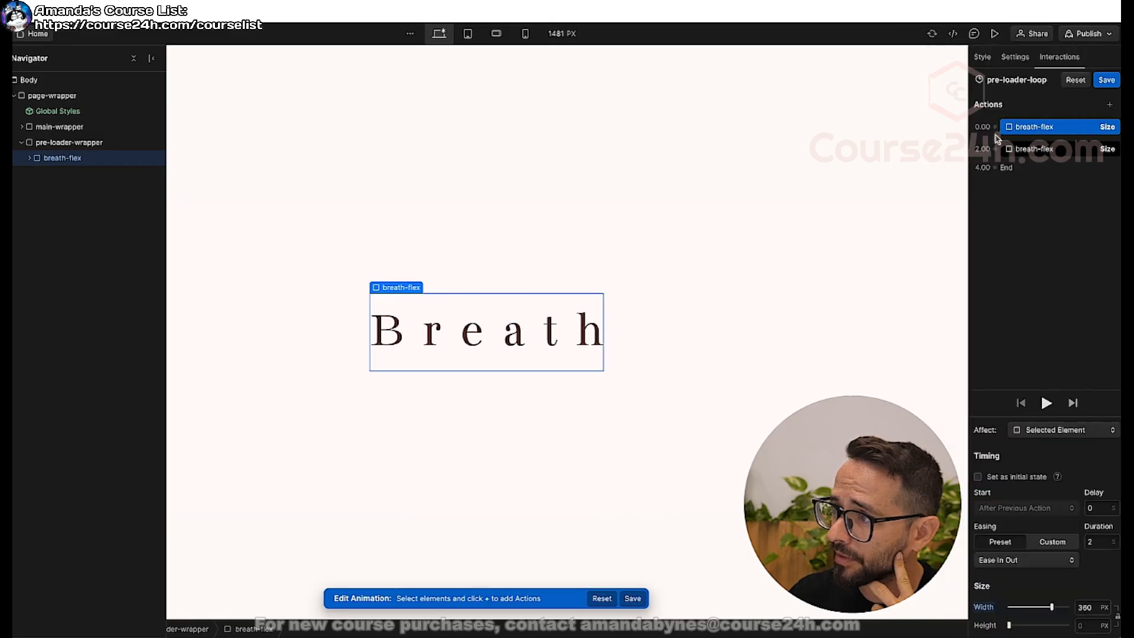
pyautogui.click(1031, 151)
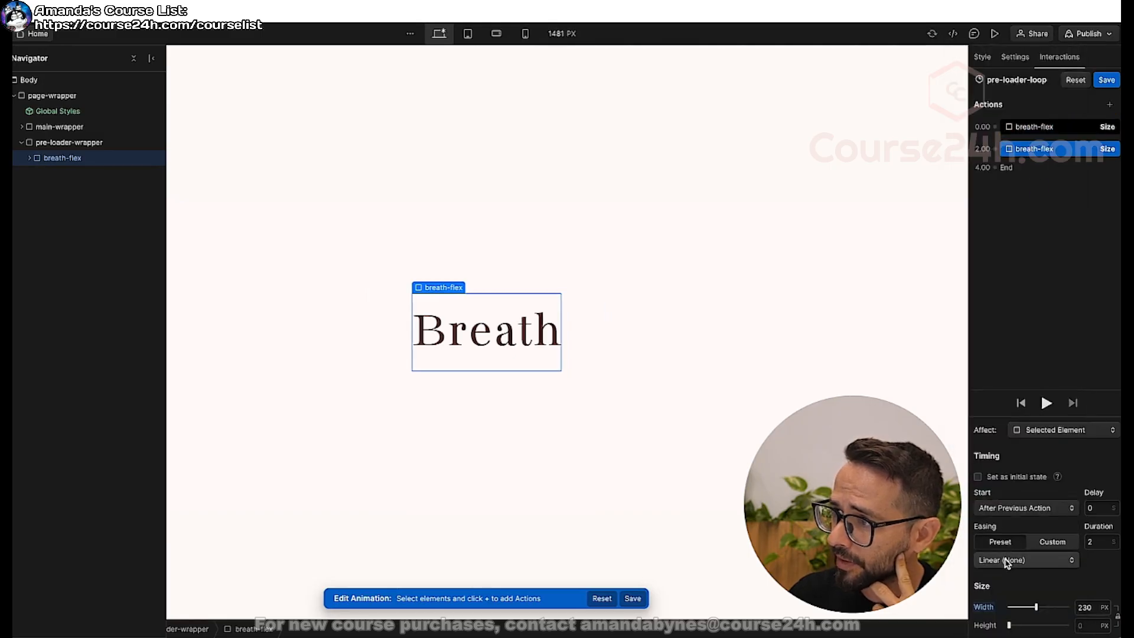
pyautogui.click(1028, 560)
pyautogui.click(998, 133)
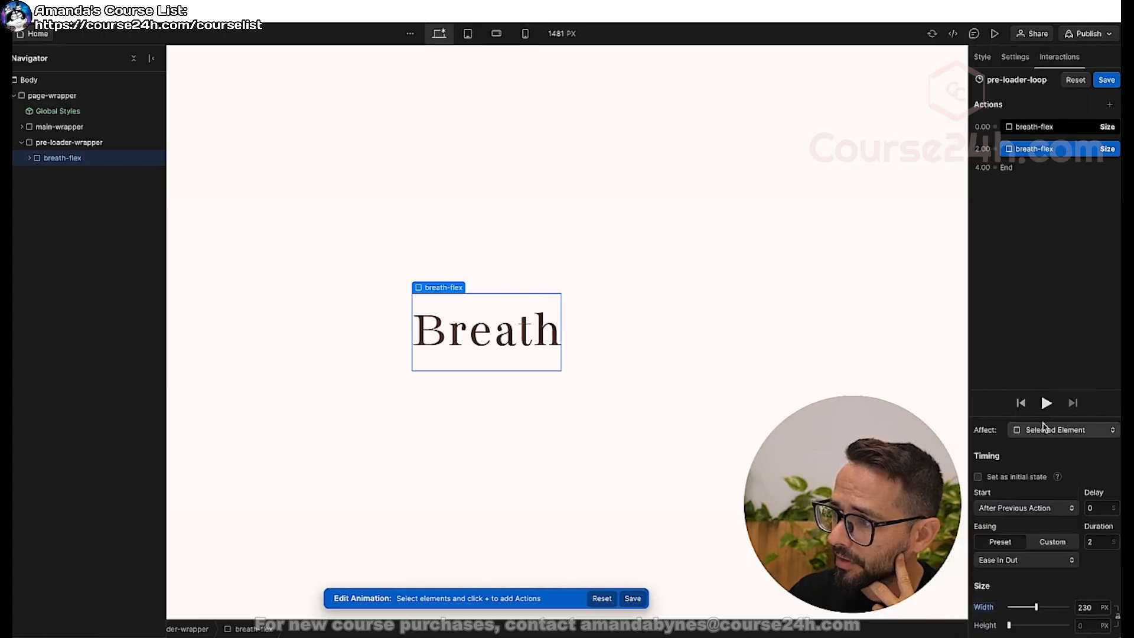
pyautogui.click(1046, 404)
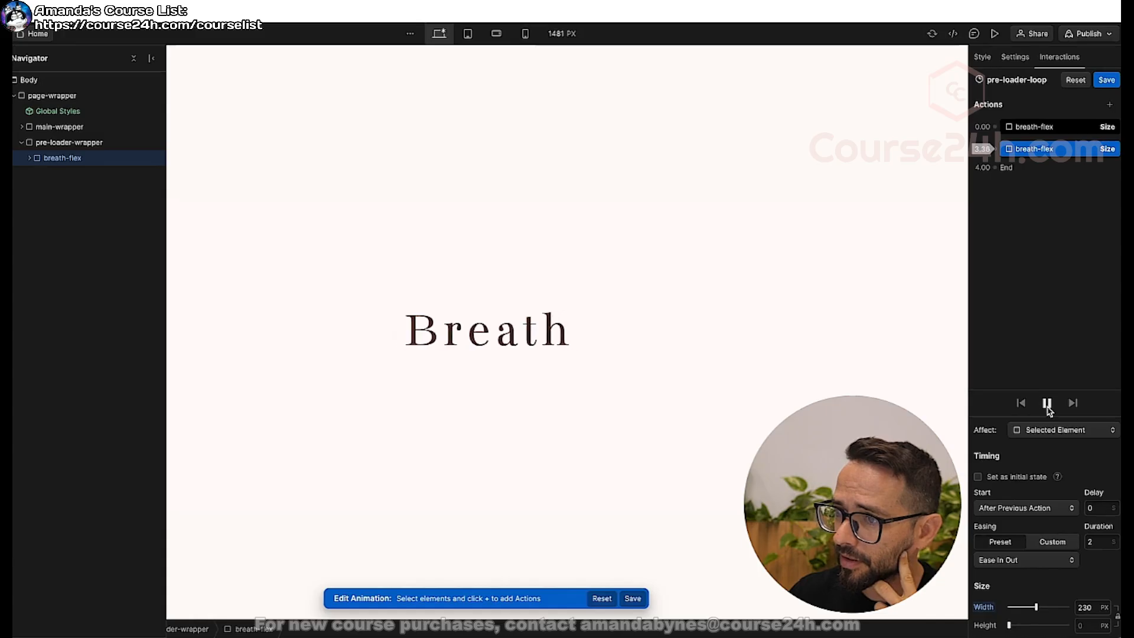
# Save the pre-loader-loop animation, preview it looping, and close its page load trigger.
pyautogui.click(1103, 81)
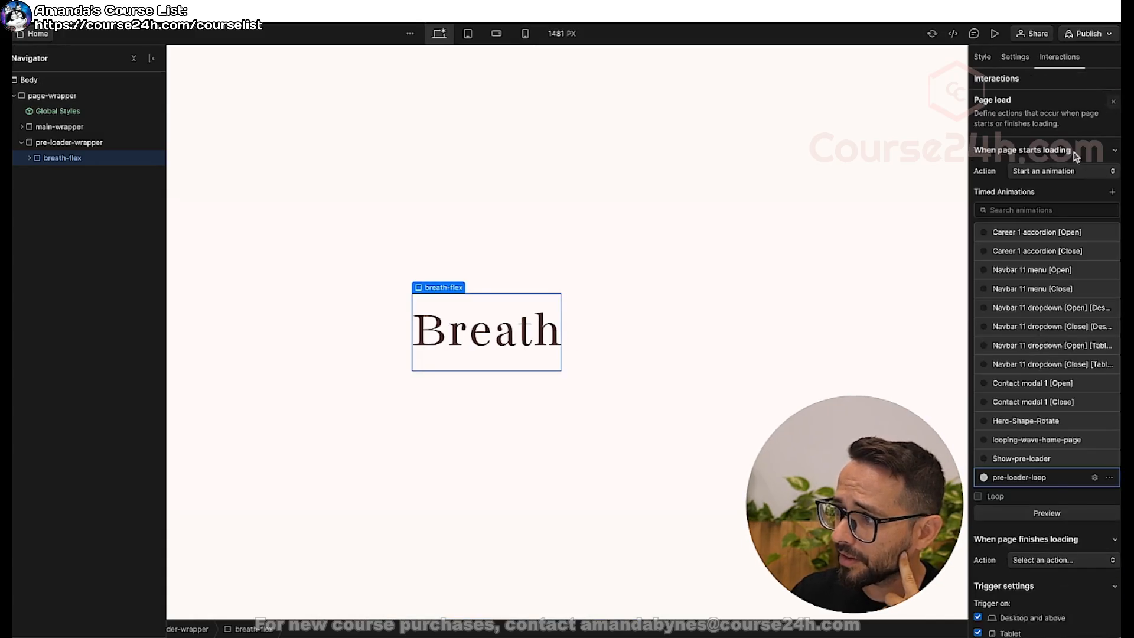
pyautogui.click(1047, 517)
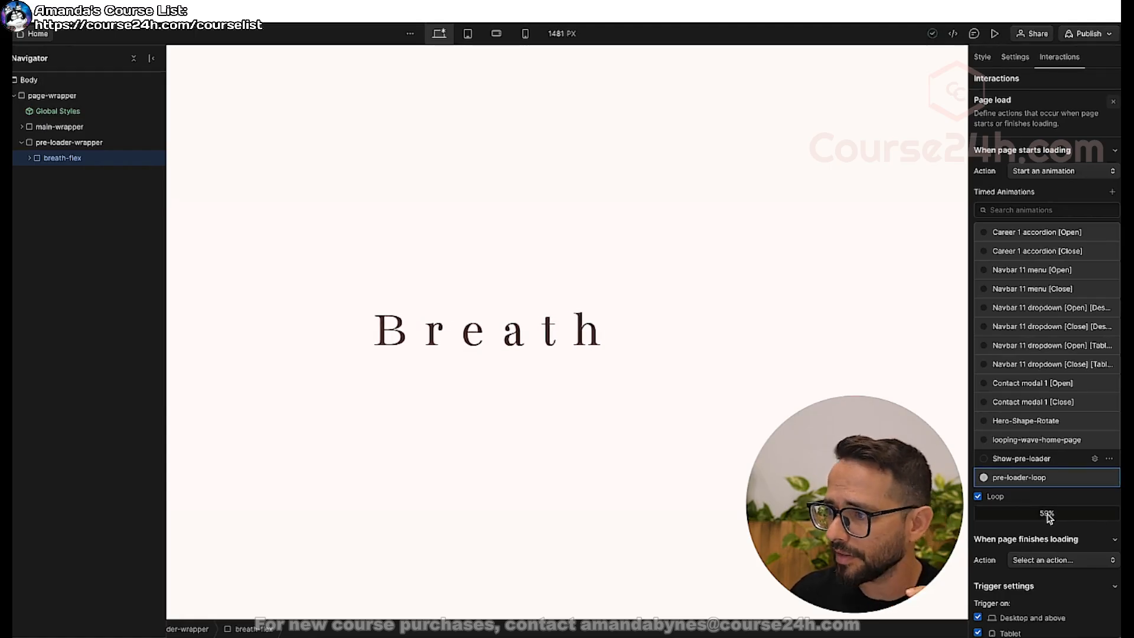
pyautogui.click(1113, 102)
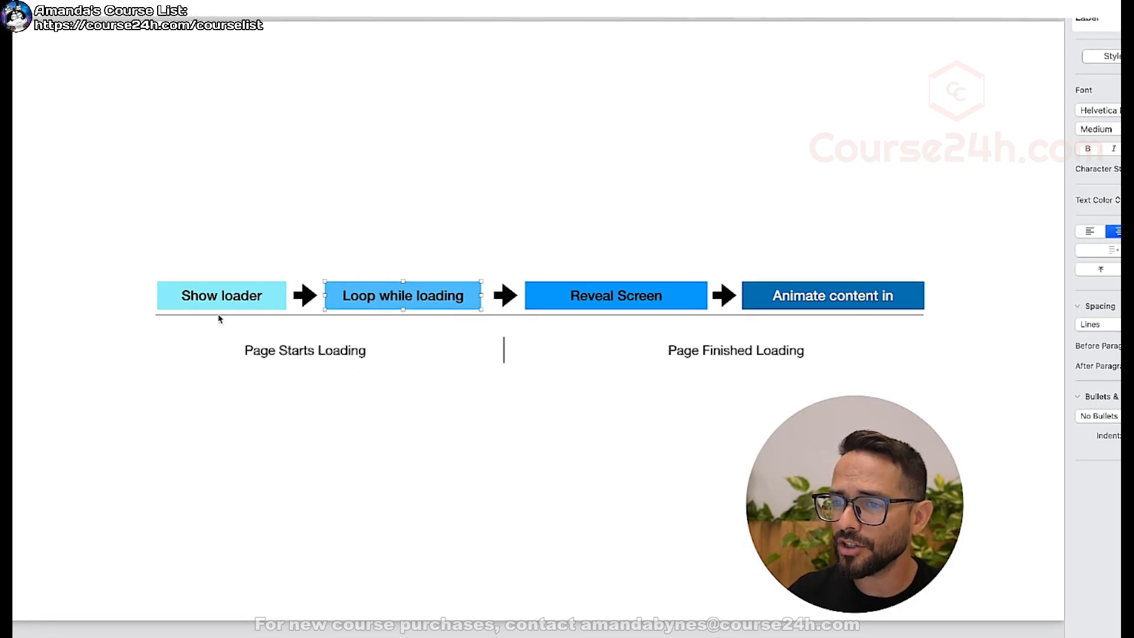
pyautogui.press('super+Tab')
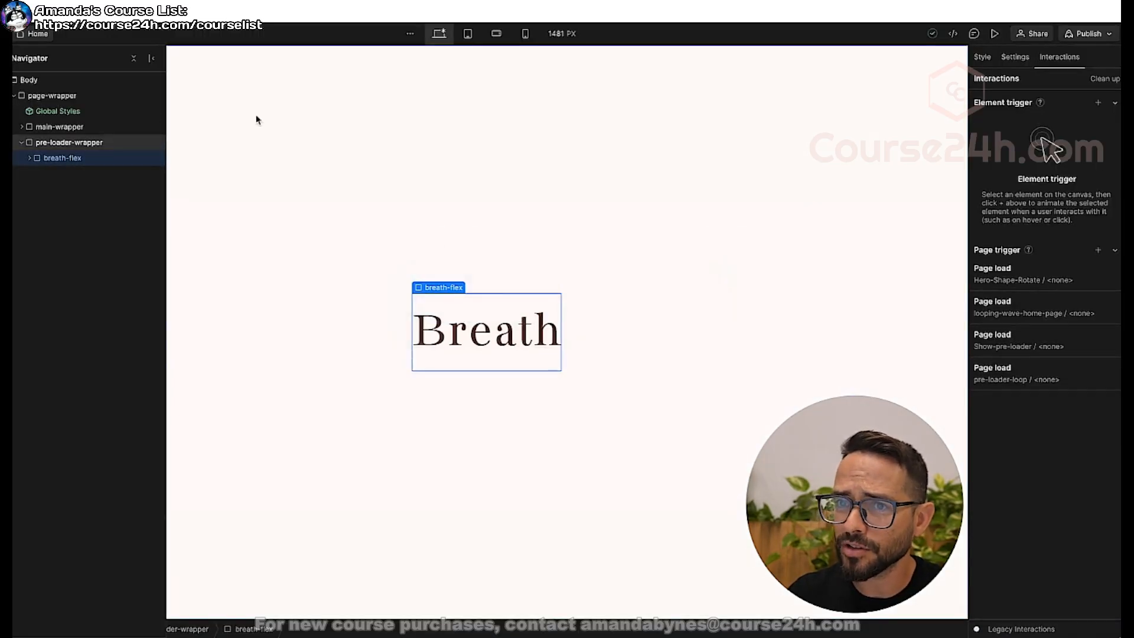
# Set the pre-loader-wrapper's display to None and preview the home page.
pyautogui.click(21, 143)
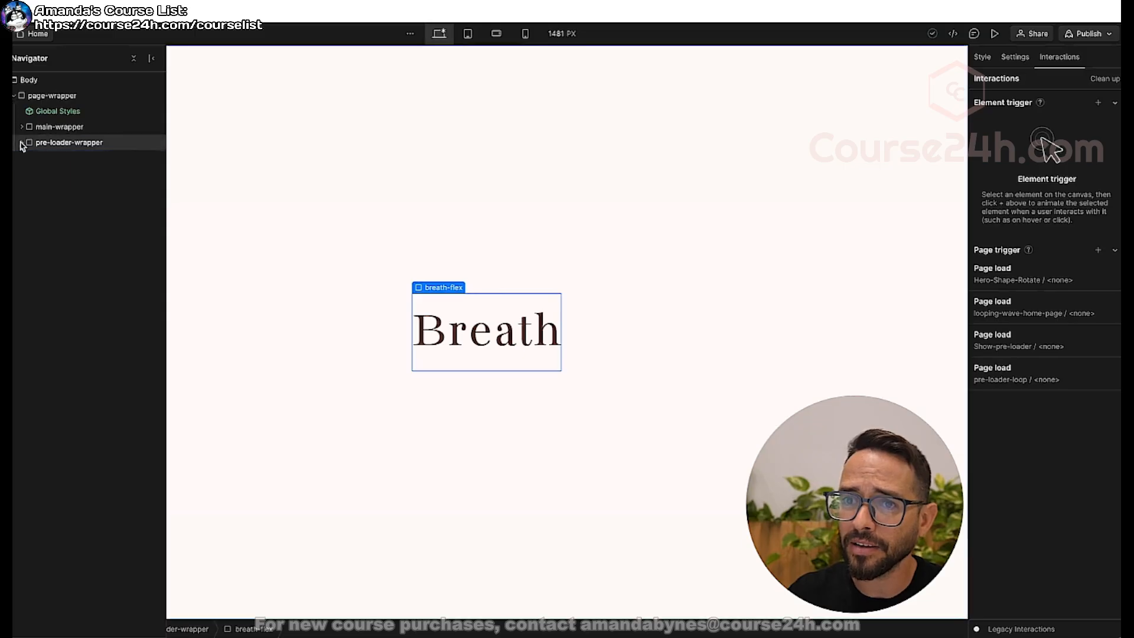
pyautogui.click(66, 144)
pyautogui.click(983, 61)
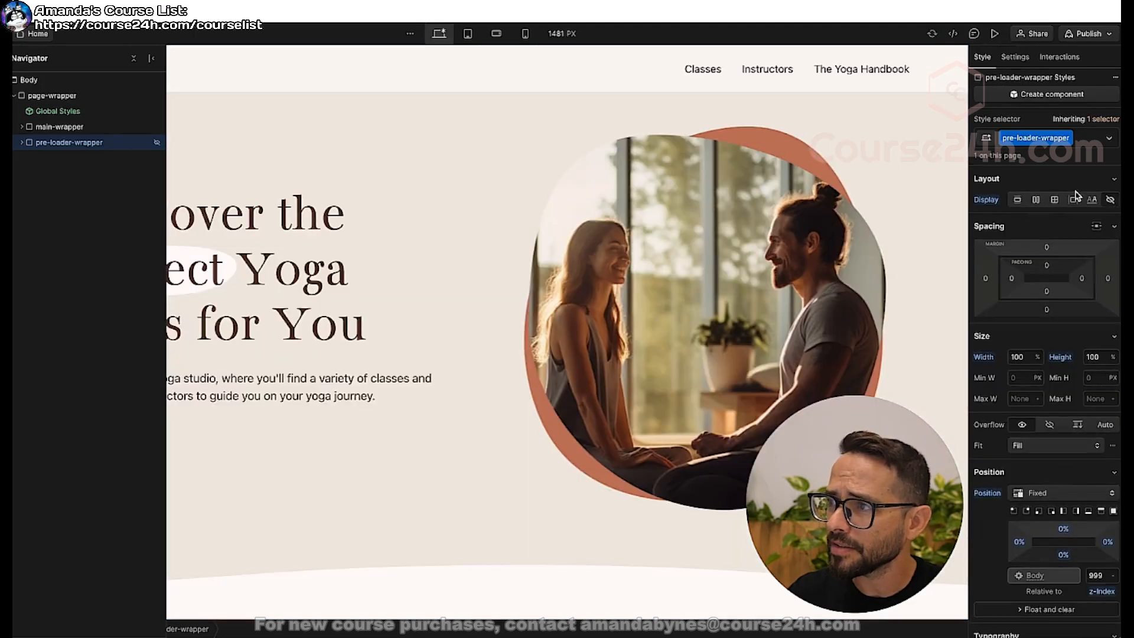
pyautogui.click(995, 35)
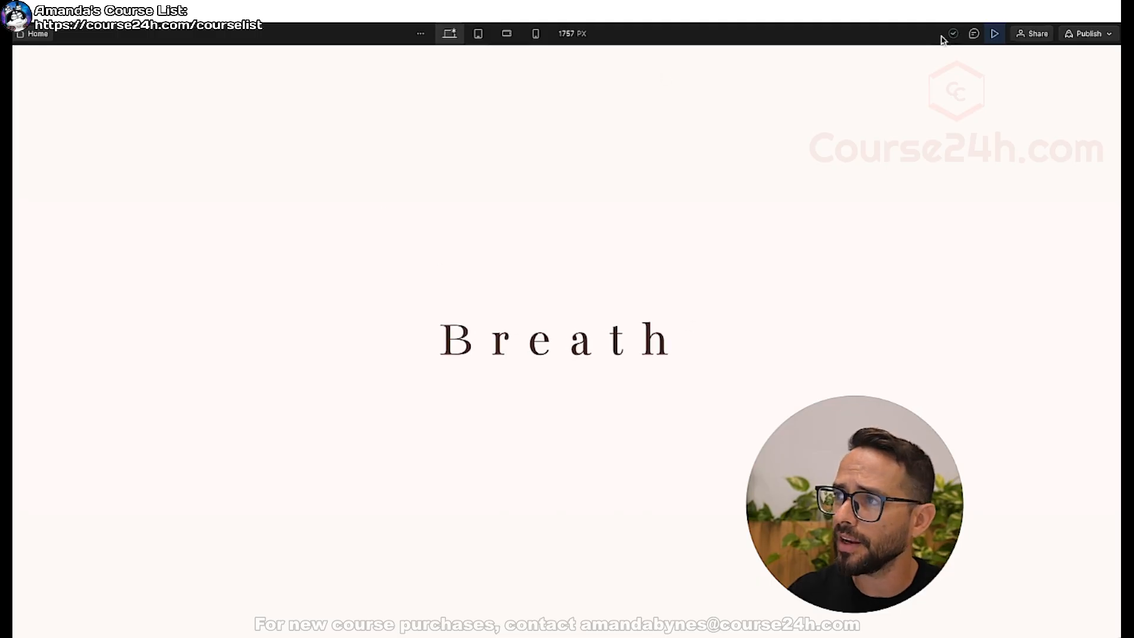
pyautogui.click(995, 34)
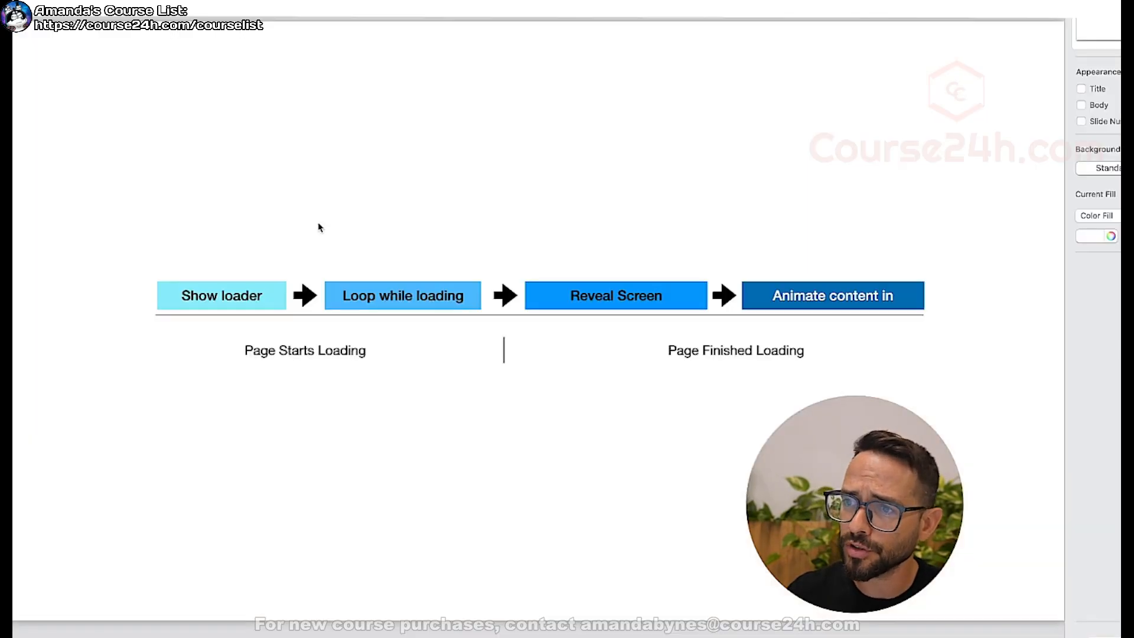
# Review the Page Finished Loading stages in the loader flow diagram and return to the Webflow Designer.
pyautogui.click(698, 354)
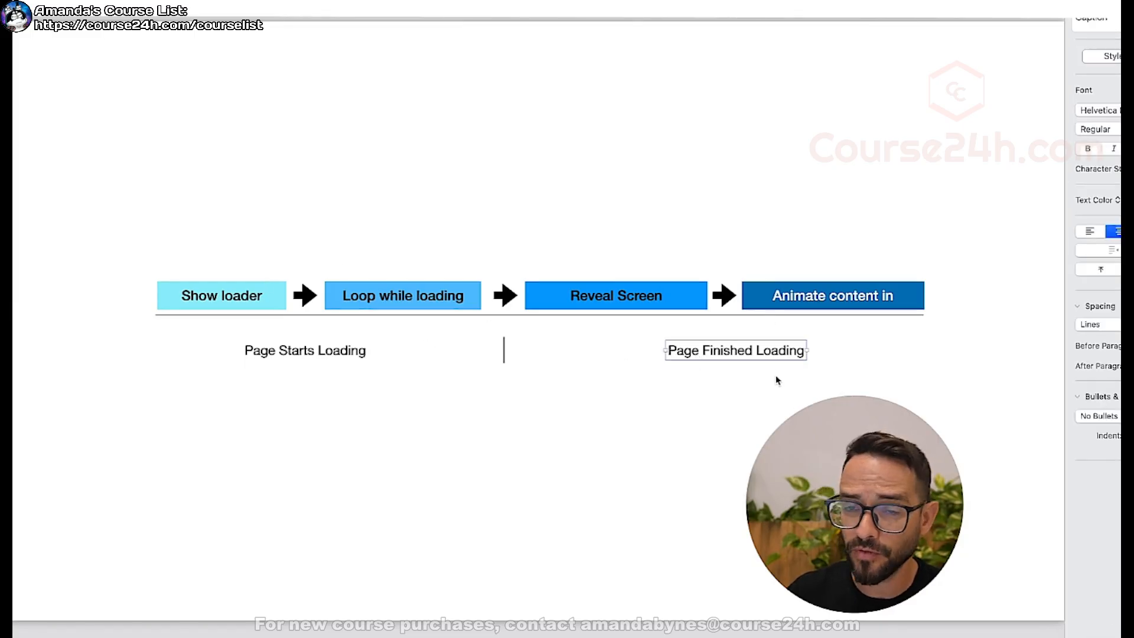
pyautogui.click(587, 298)
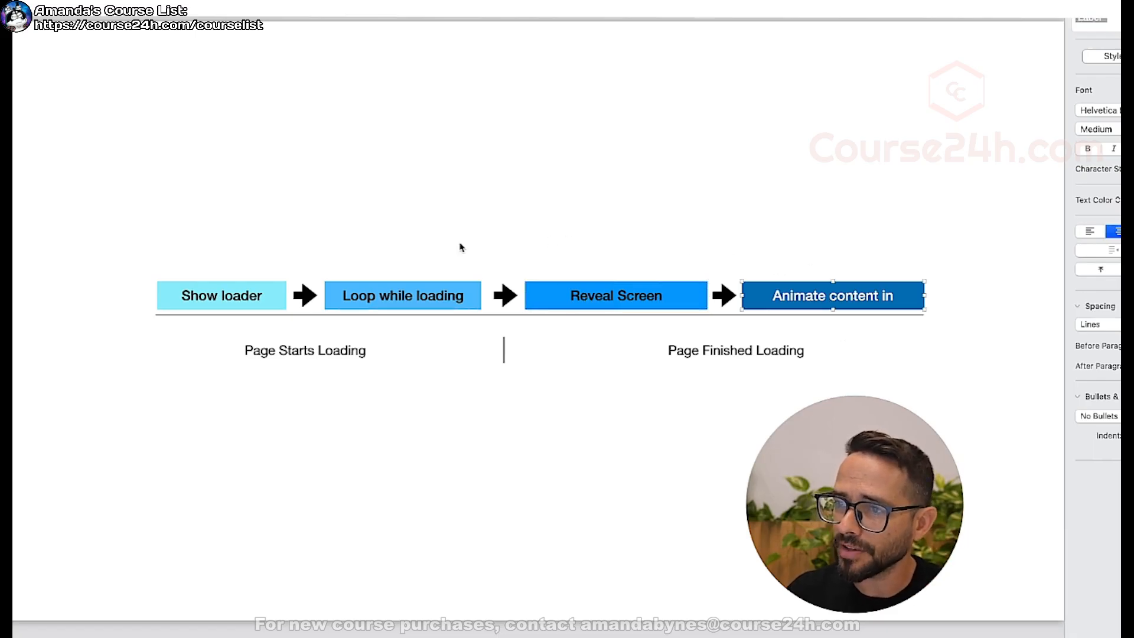
pyautogui.press('super+Tab')
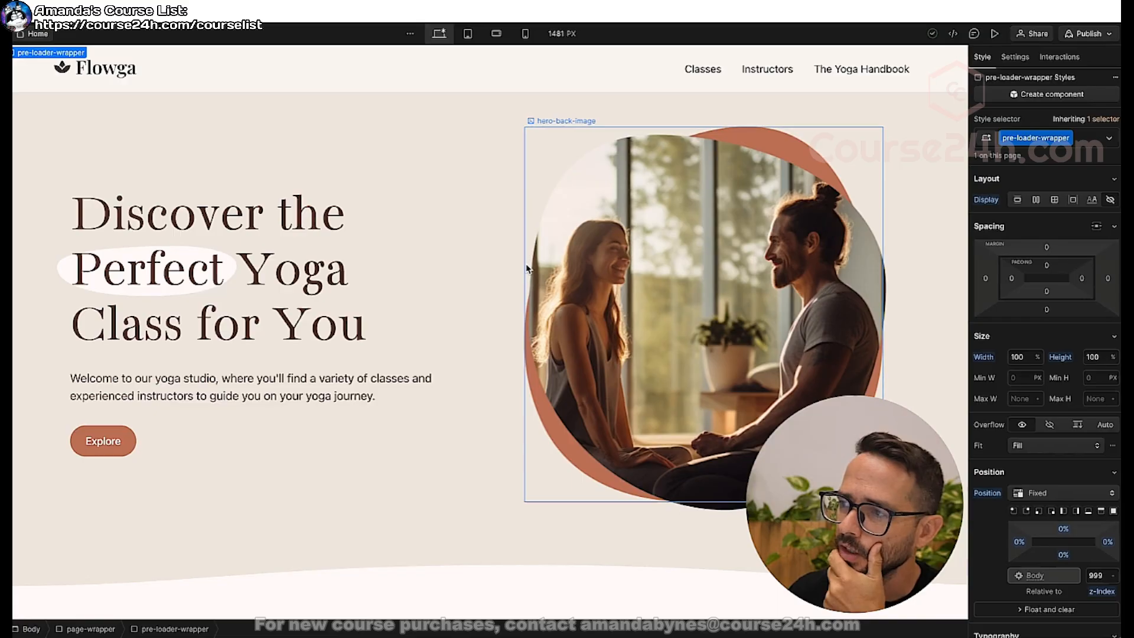
# Add a Page load trigger that starts an animation when the page finishes loading.
pyautogui.click(1061, 57)
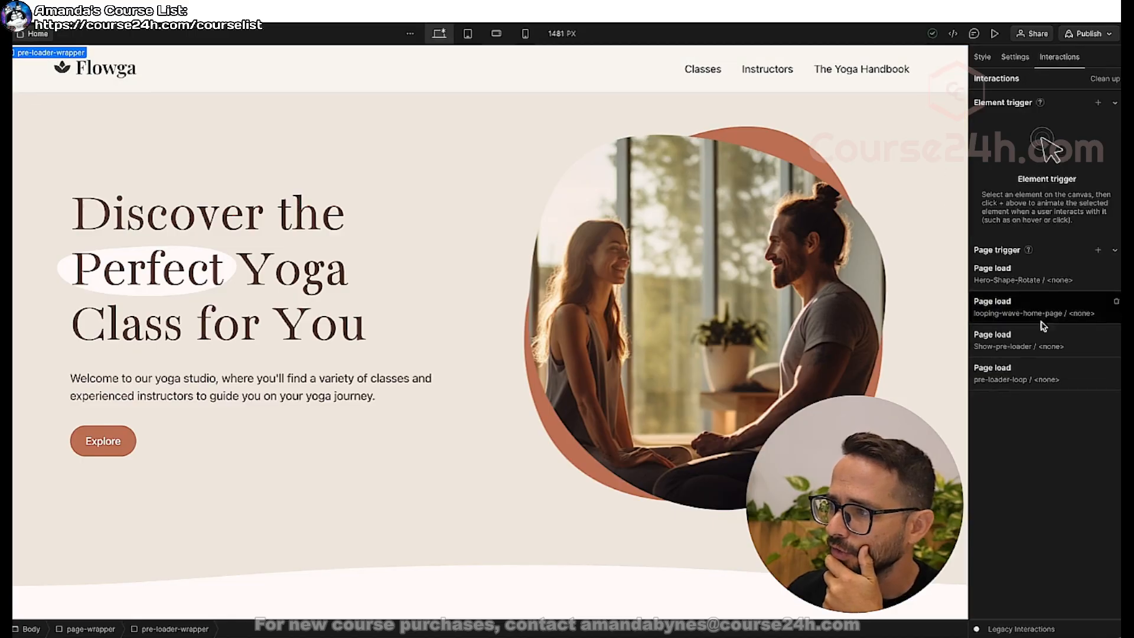
pyautogui.click(1098, 251)
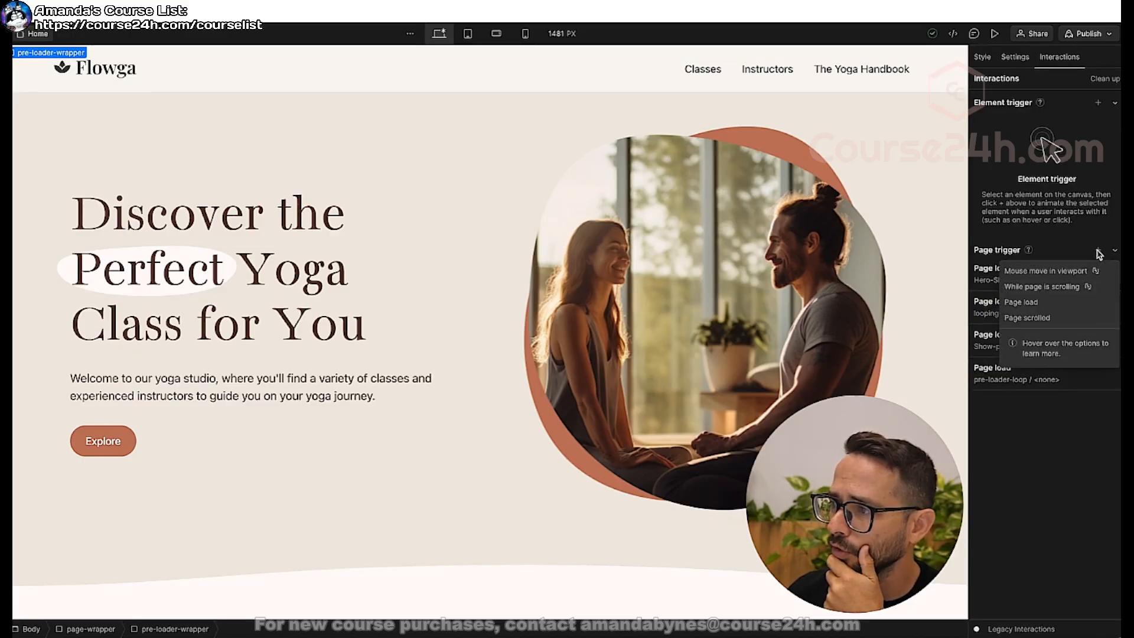
pyautogui.click(1022, 303)
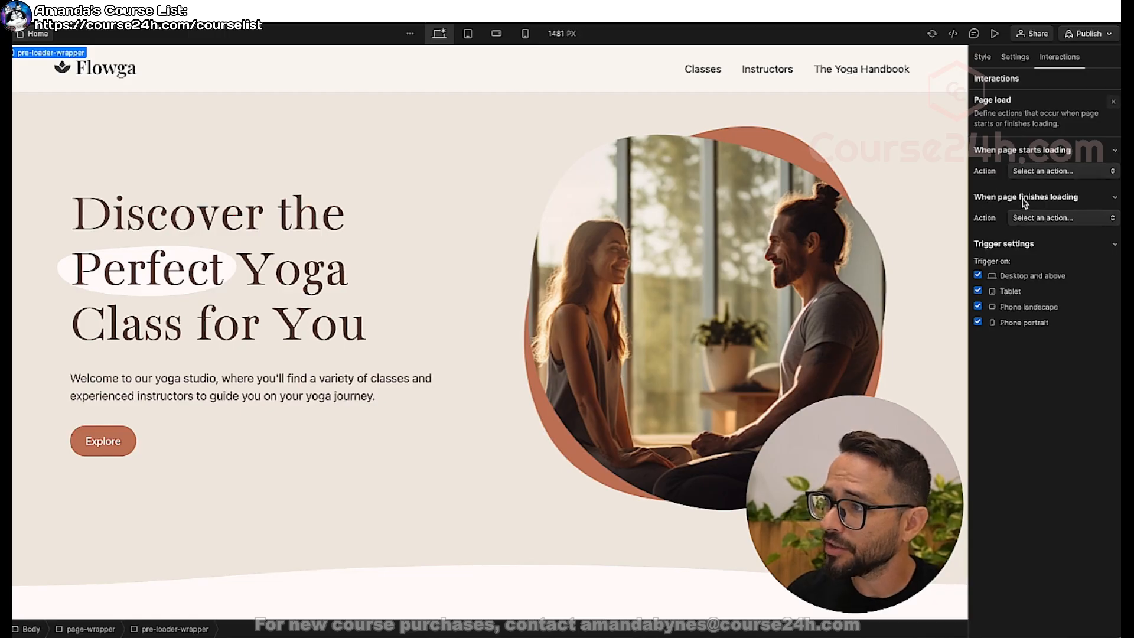
pyautogui.click(1031, 217)
pyautogui.click(1035, 246)
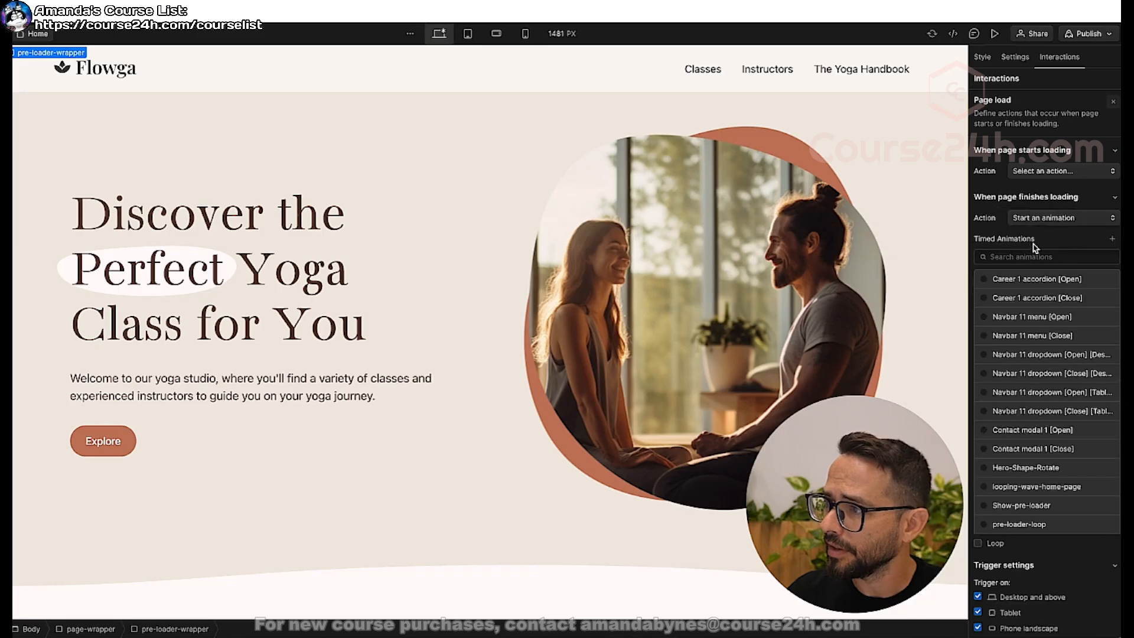
# Create a new timed animation named pre-loader-hide.
pyautogui.click(1109, 239)
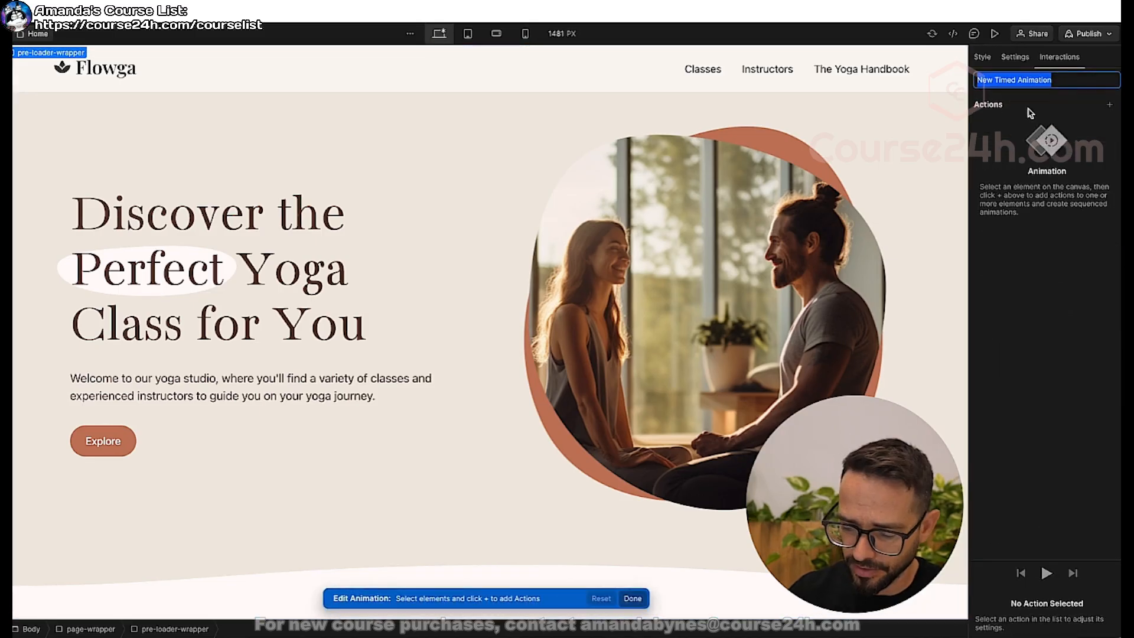
pyautogui.write('pre-loader-hide')
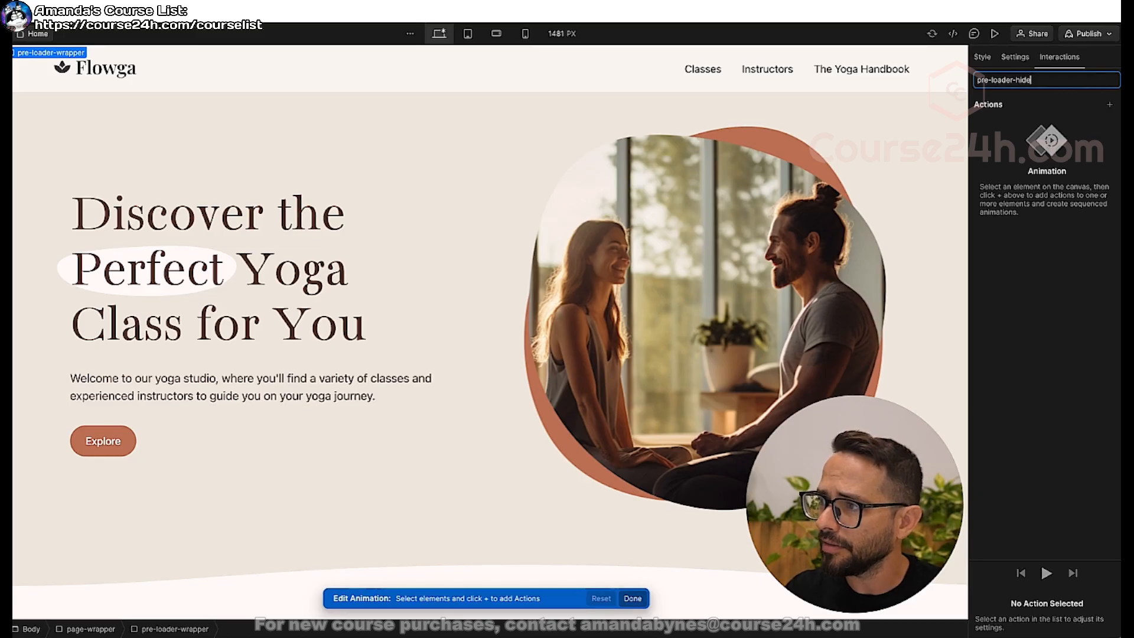
pyautogui.press('Return')
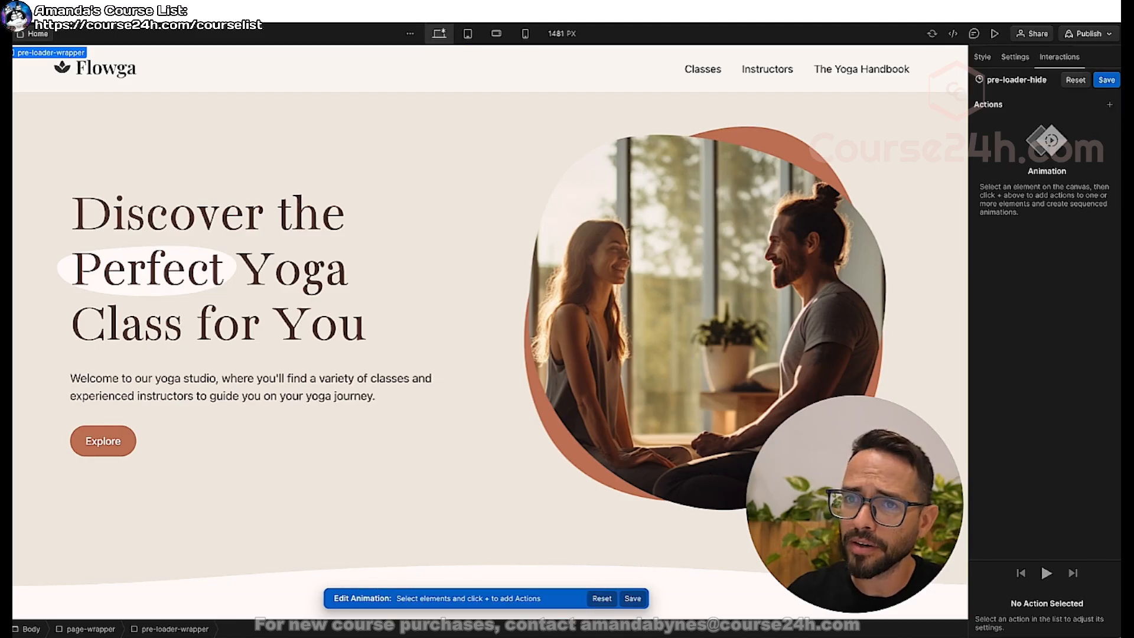
# Add an Opacity action fading the pre-loader-wrapper to 0 over 1 second, and save the animation.
pyautogui.press('z')
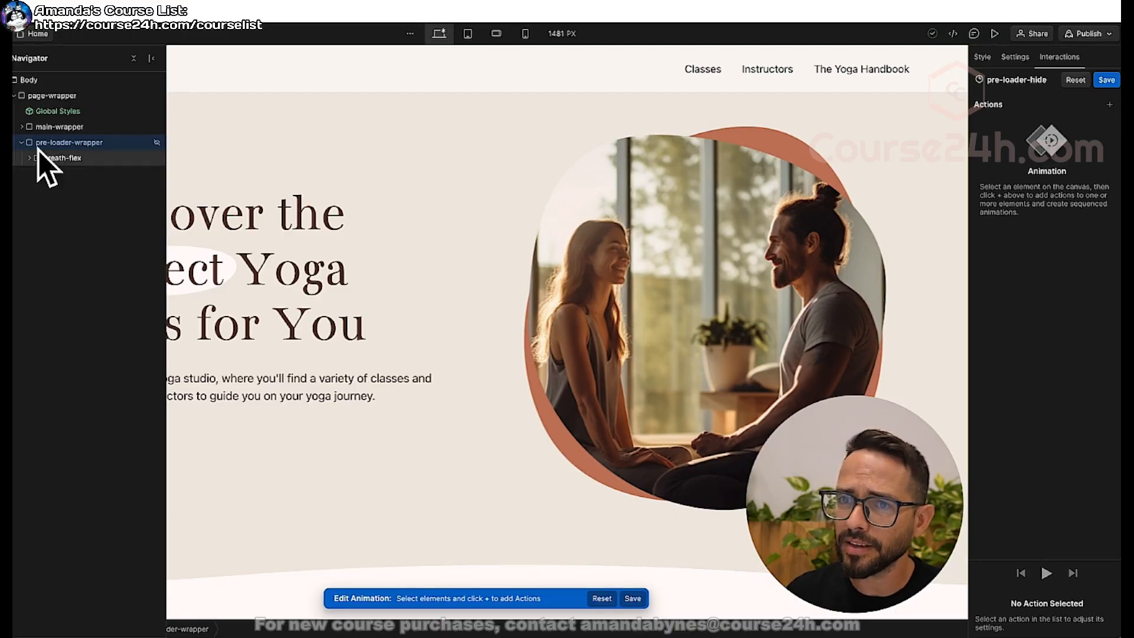
pyautogui.click(1110, 105)
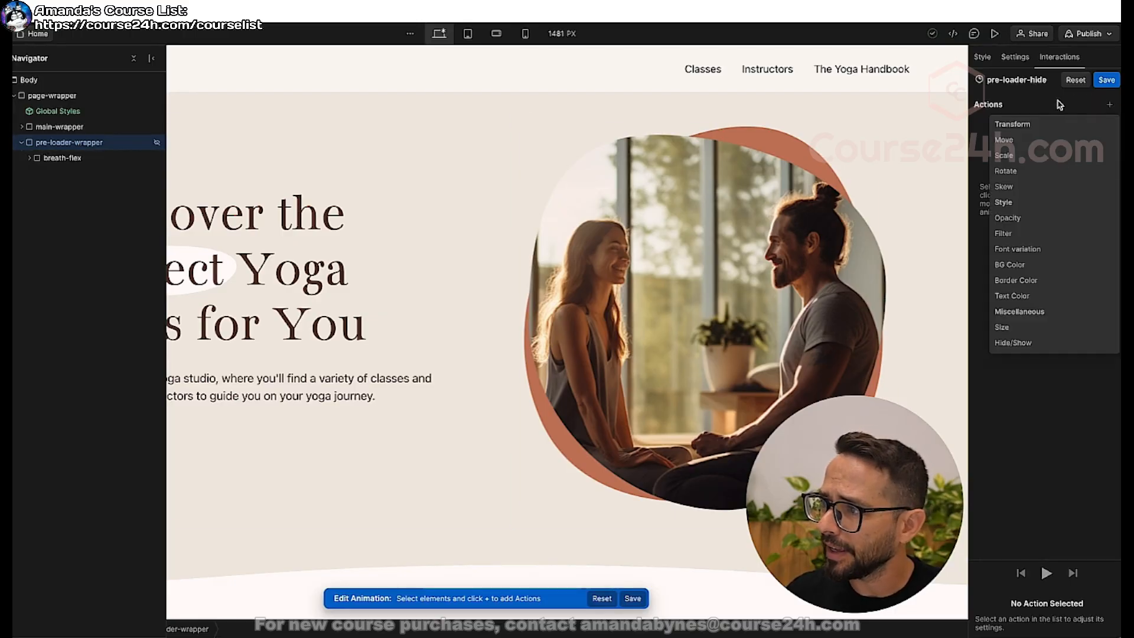
pyautogui.click(1015, 219)
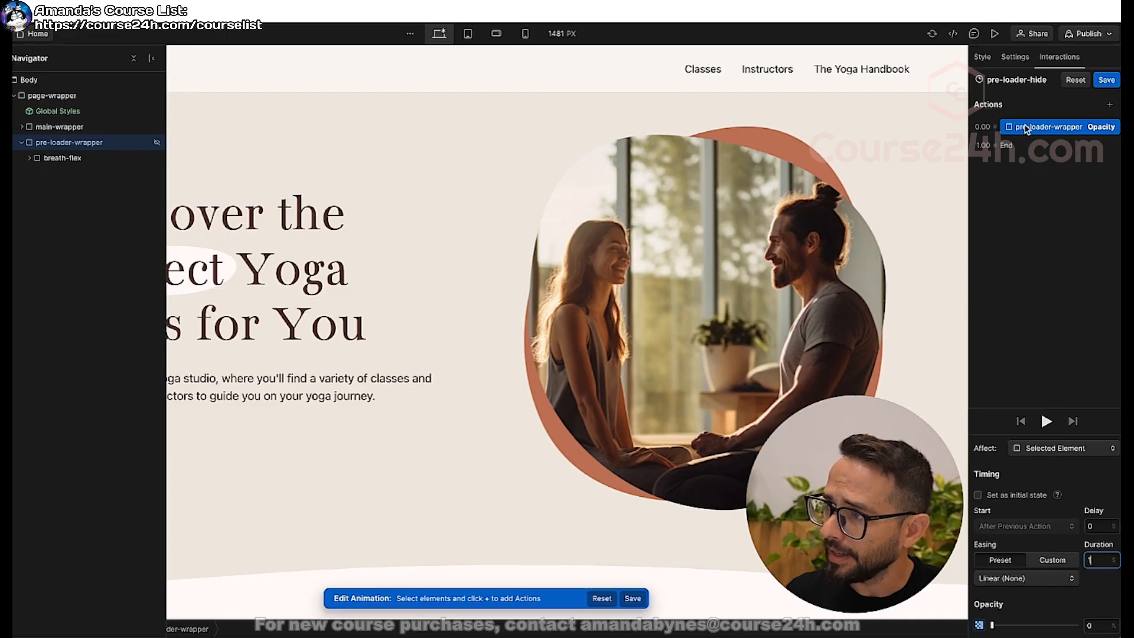
pyautogui.click(1105, 82)
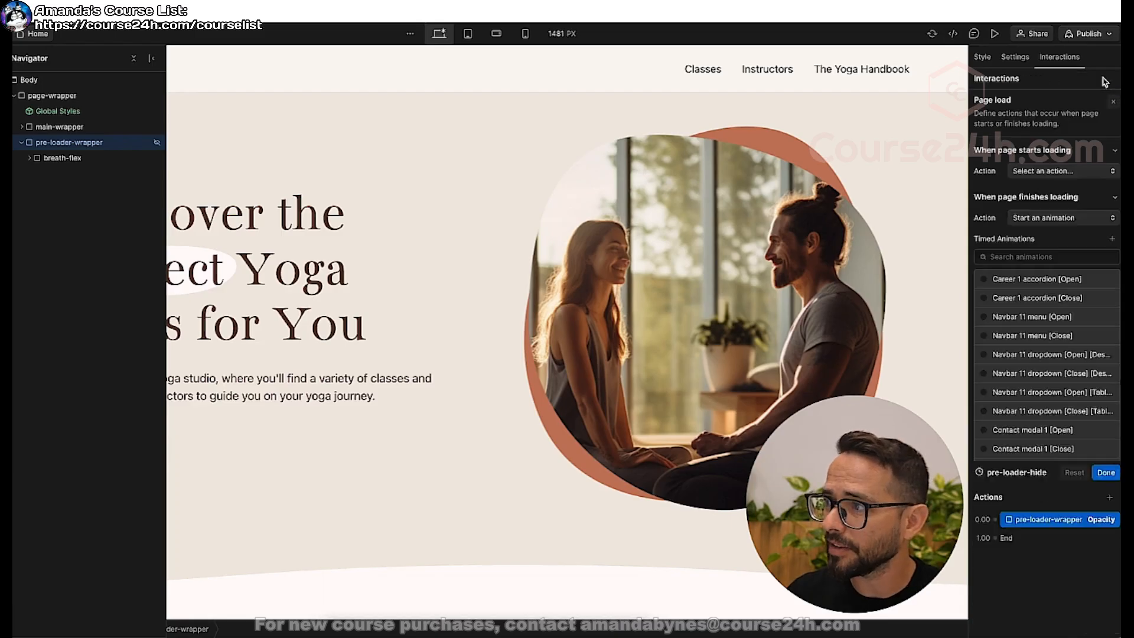
# Preview the home page to check how the preloader fades out and how the page behaves after the reveal.
pyautogui.click(995, 35)
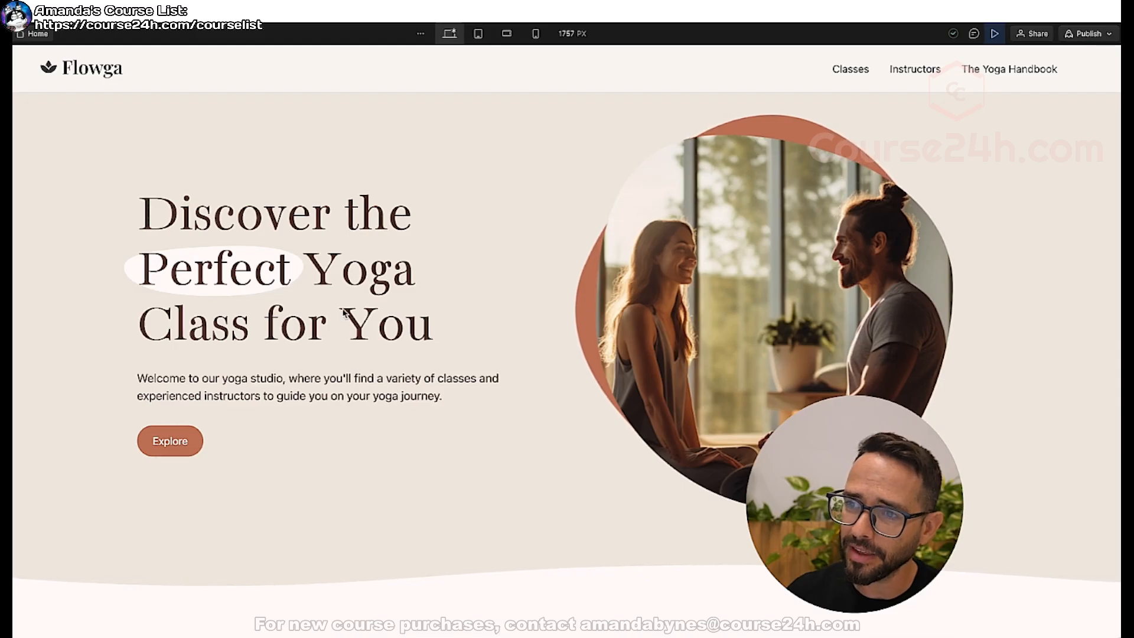
pyautogui.scroll(-5, 202, 431)
pyautogui.scroll(5, 202, 431)
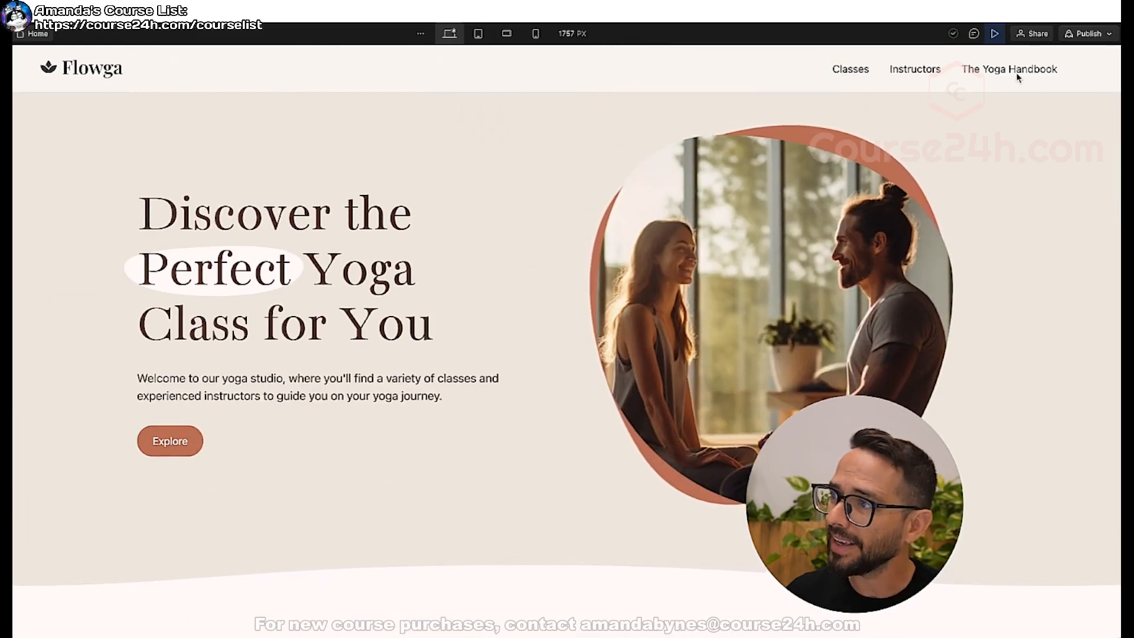
pyautogui.scroll(-5, 470, 296)
pyautogui.scroll(5, 469, 296)
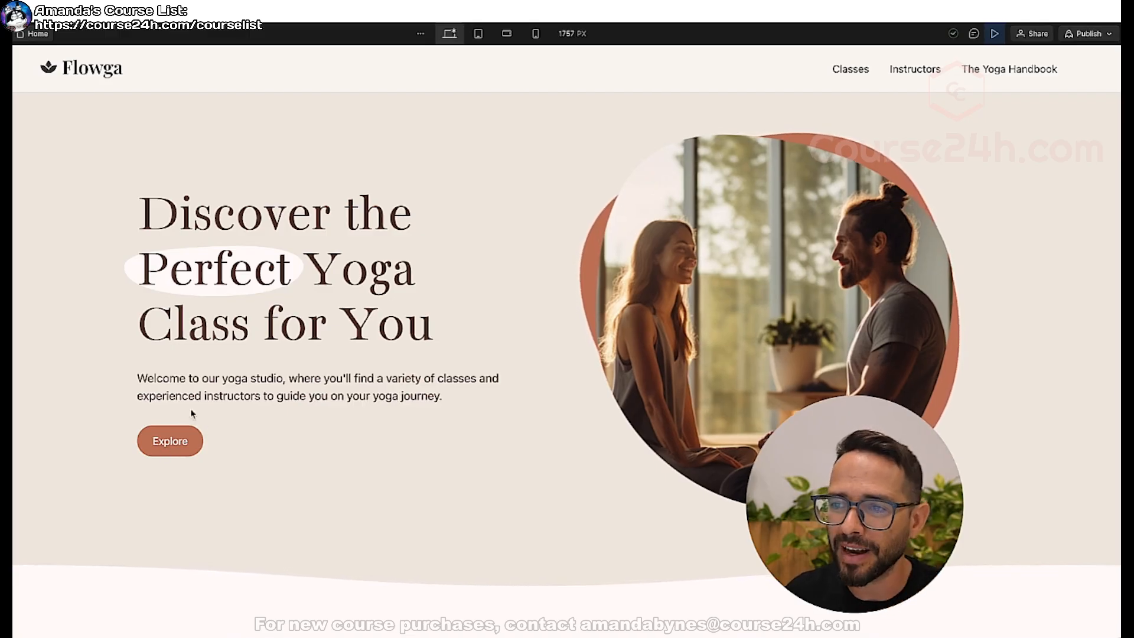
pyautogui.scroll(-5, 638, 413)
pyautogui.scroll(5, 554, 371)
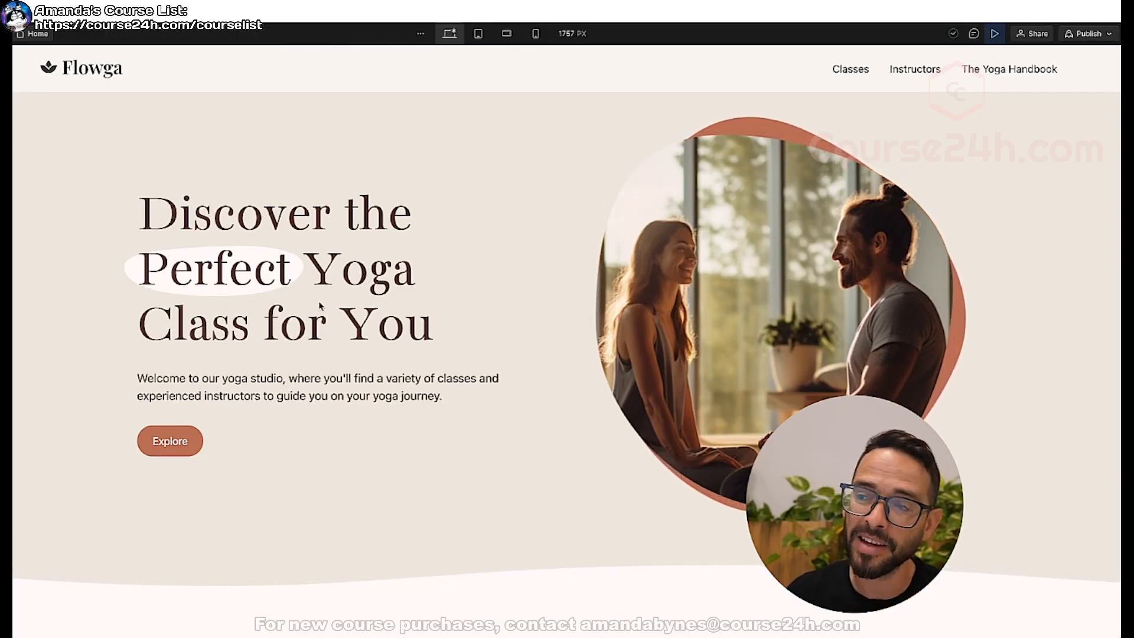
pyautogui.click(994, 34)
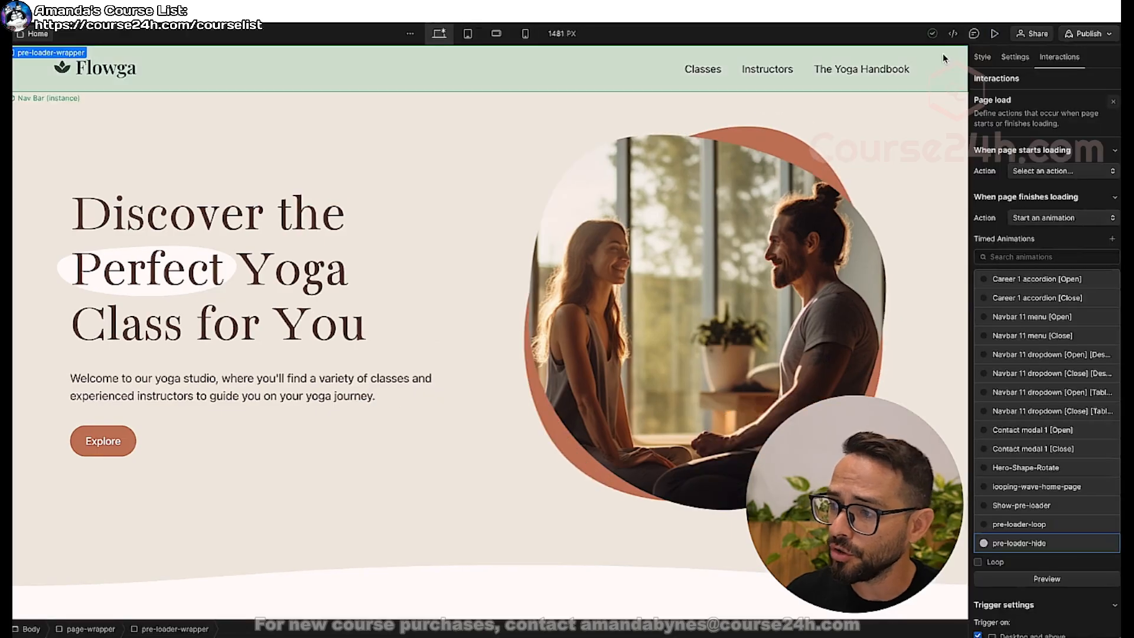
# Add a Hide/Show action for the pre-loader-wrapper to the pre-loader-hide animation, with display set to None.
pyautogui.click(1020, 544)
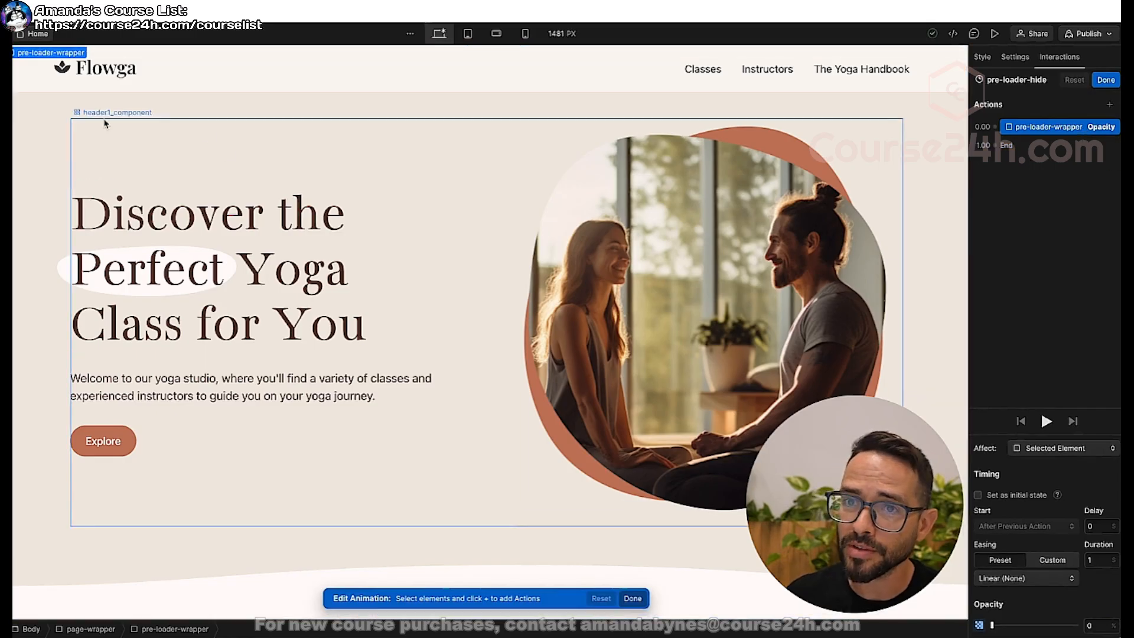
pyautogui.press('z')
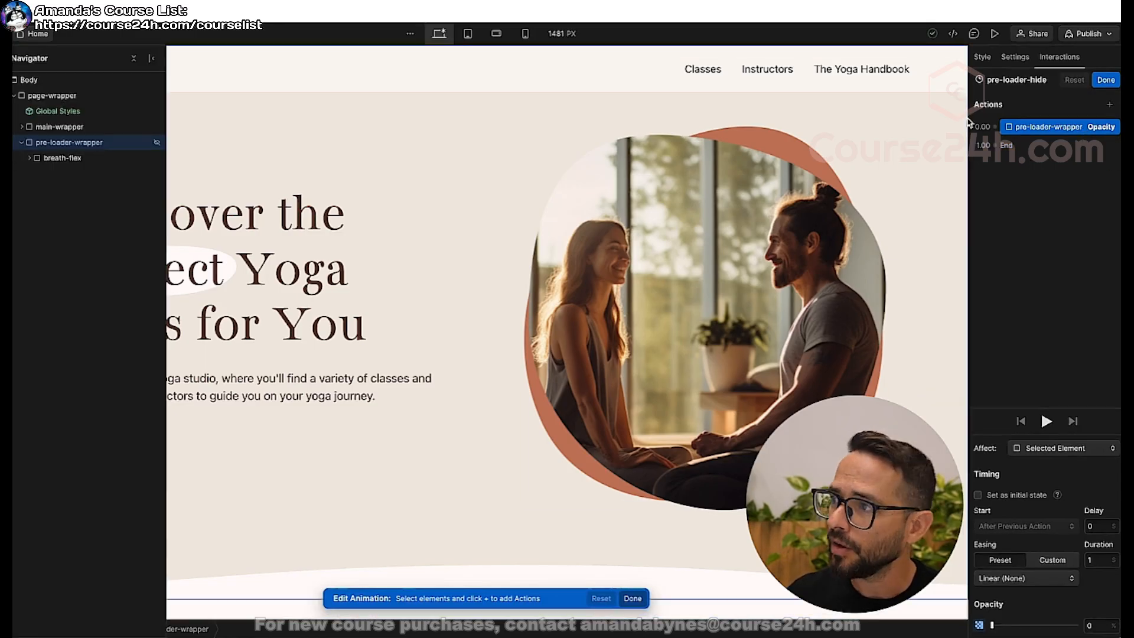
pyautogui.click(1110, 105)
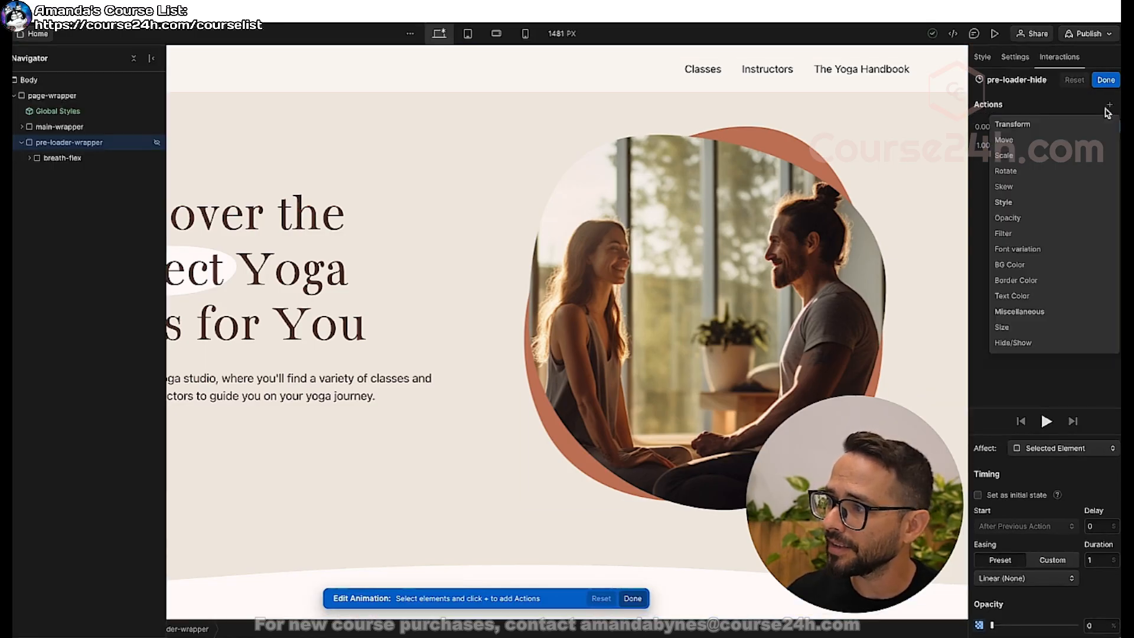
pyautogui.click(1013, 343)
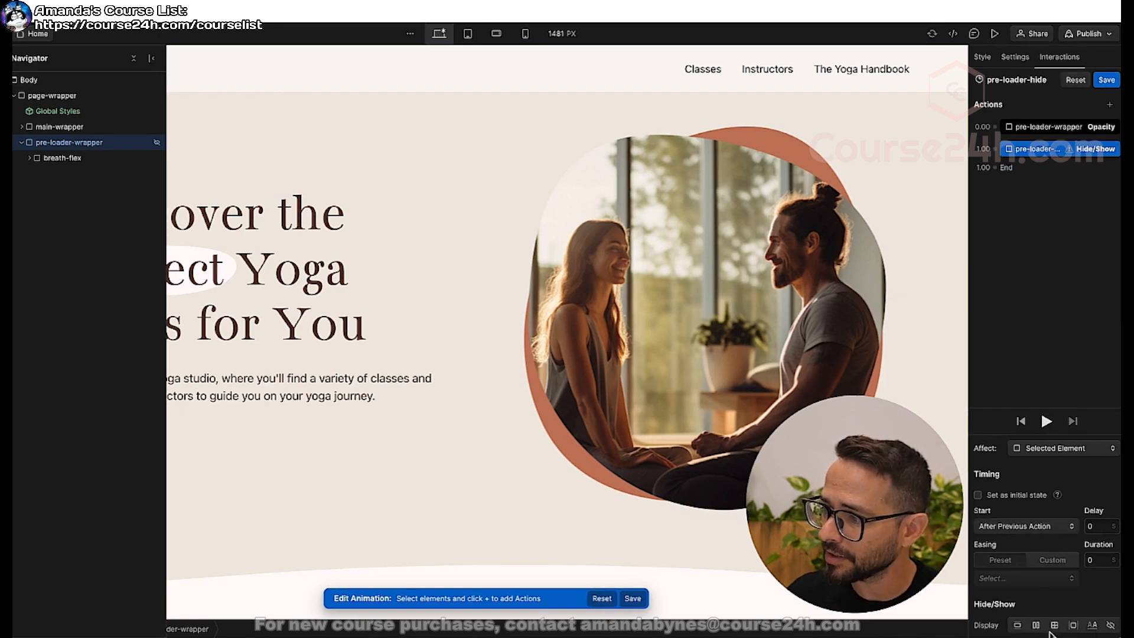
pyautogui.click(1110, 626)
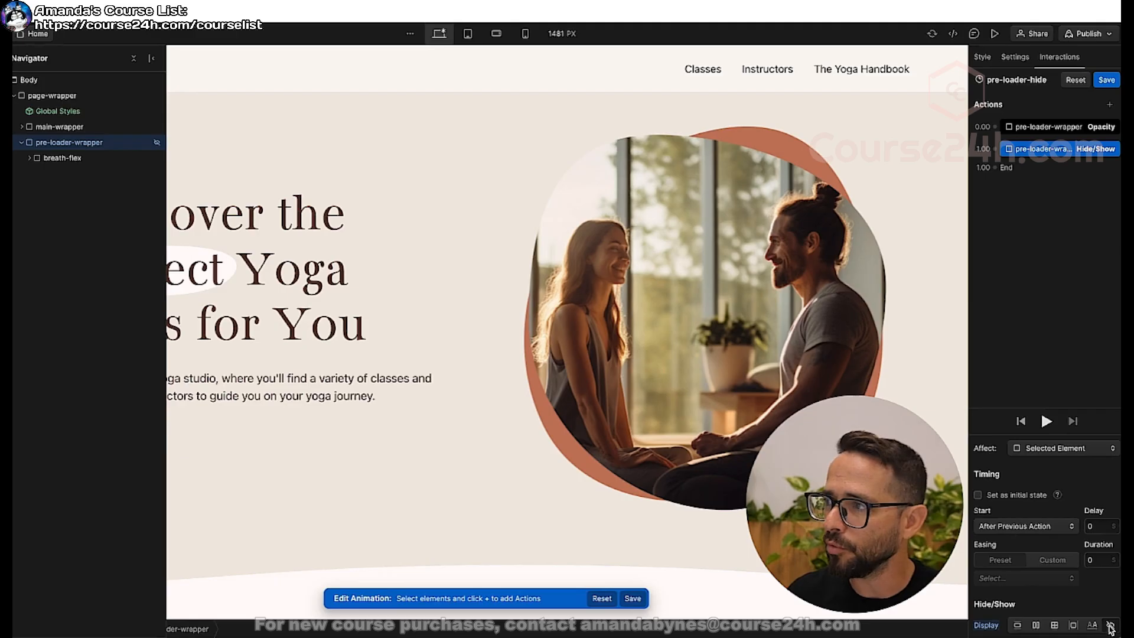
# Set the pre-loader-wrapper Opacity action's delay to 2 seconds, save the animation, and preview the page.
pyautogui.click(1058, 130)
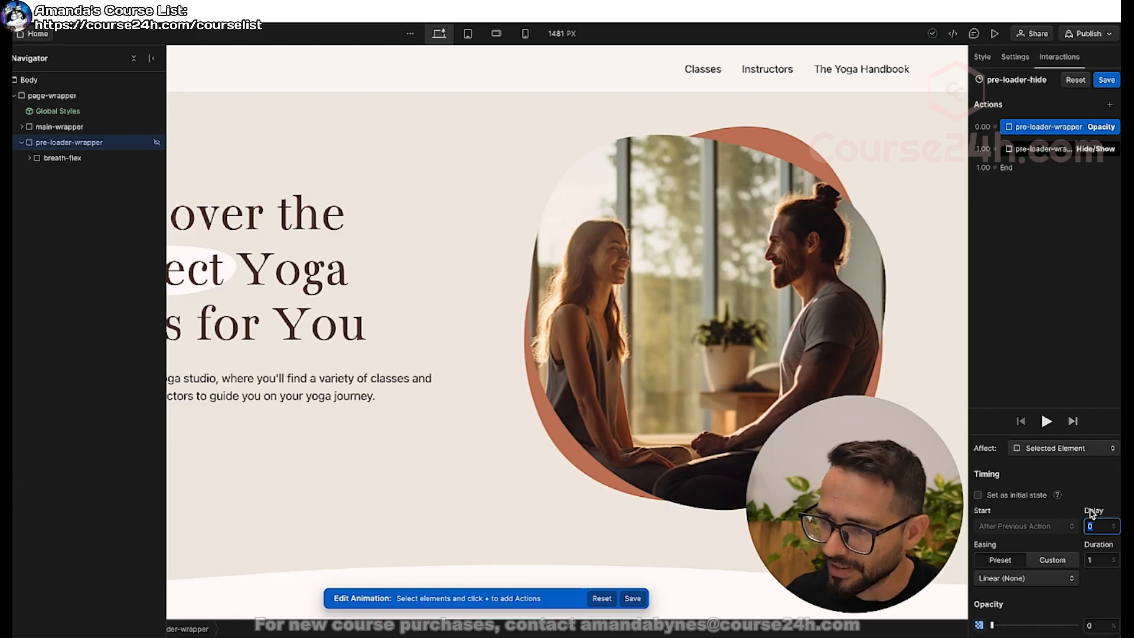
pyautogui.press('Return')
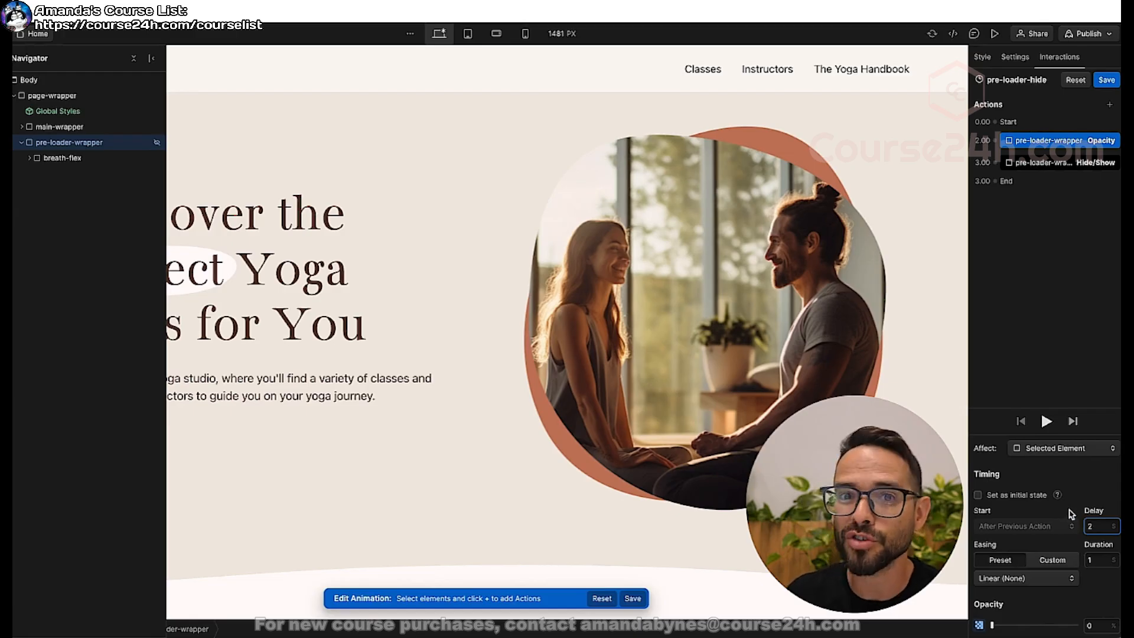
pyautogui.click(1102, 82)
pyautogui.click(996, 34)
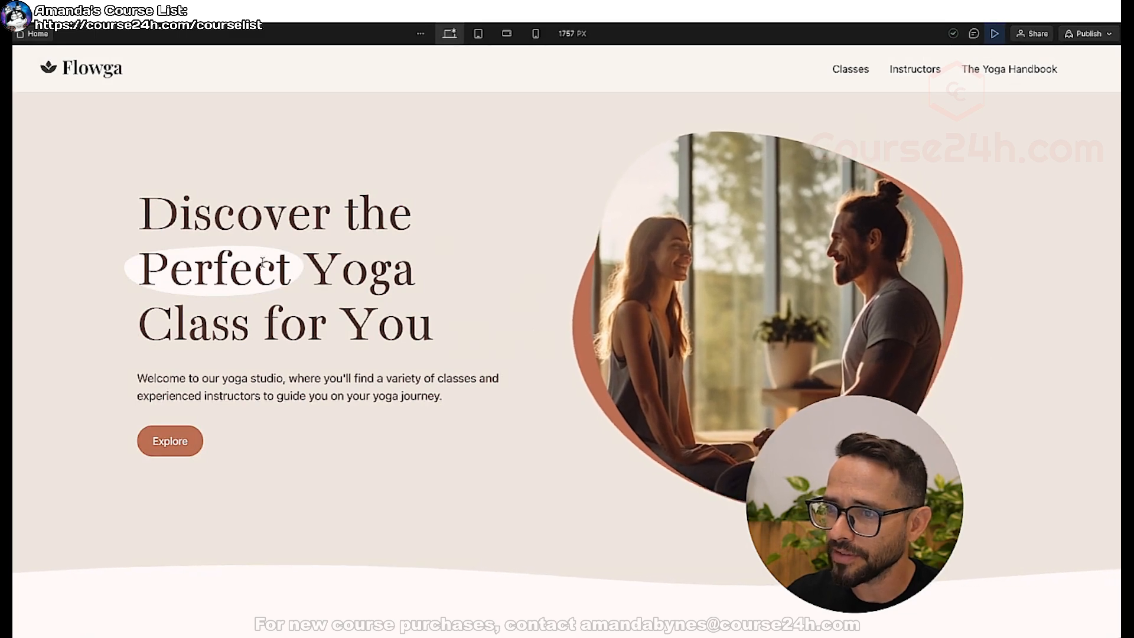
# Check the revealed hero section in the preview, exit it, and review the preloader sequence diagram up to "Animate content in".
pyautogui.moveTo(179, 215); pyautogui.dragTo(436, 335)
pyautogui.click(431, 349)
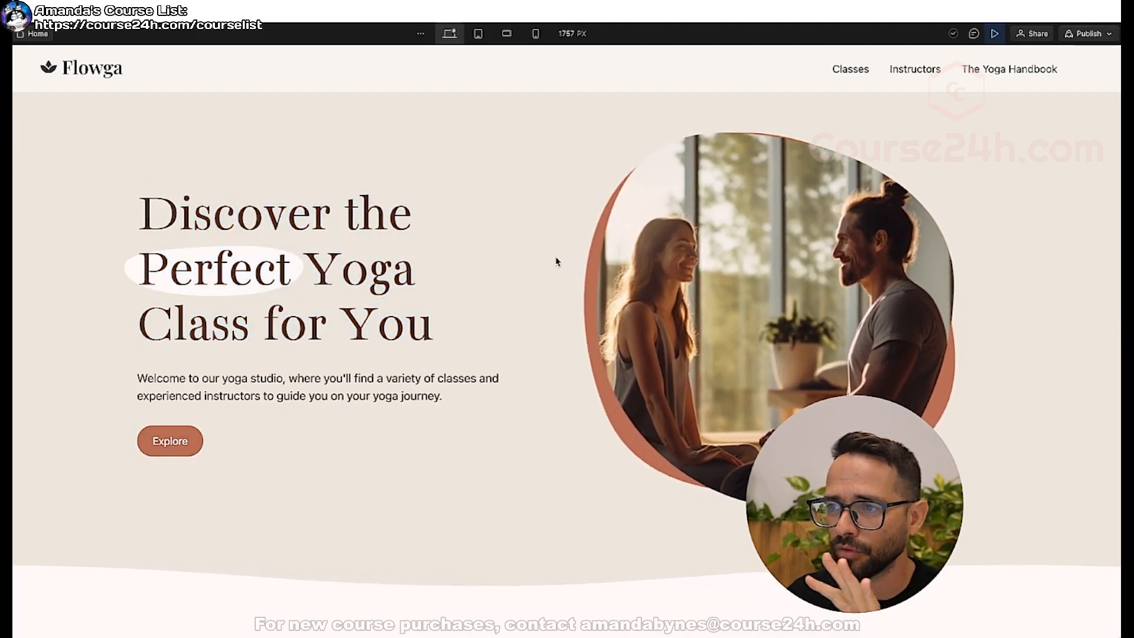
pyautogui.scroll(-5, 580, 361)
pyautogui.scroll(5, 580, 361)
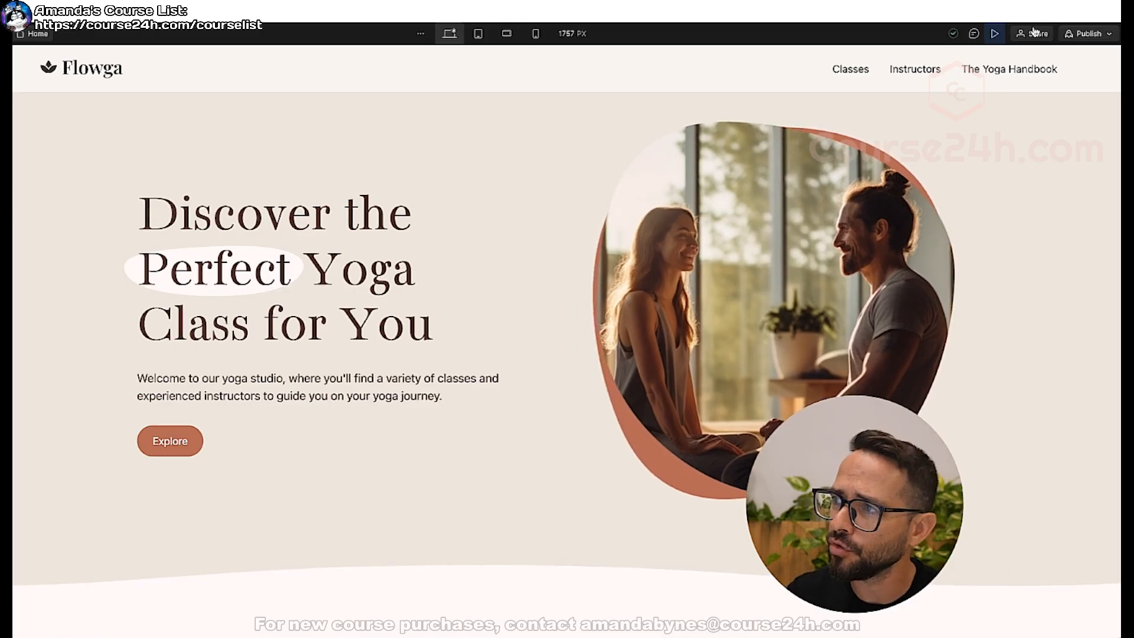
pyautogui.click(997, 34)
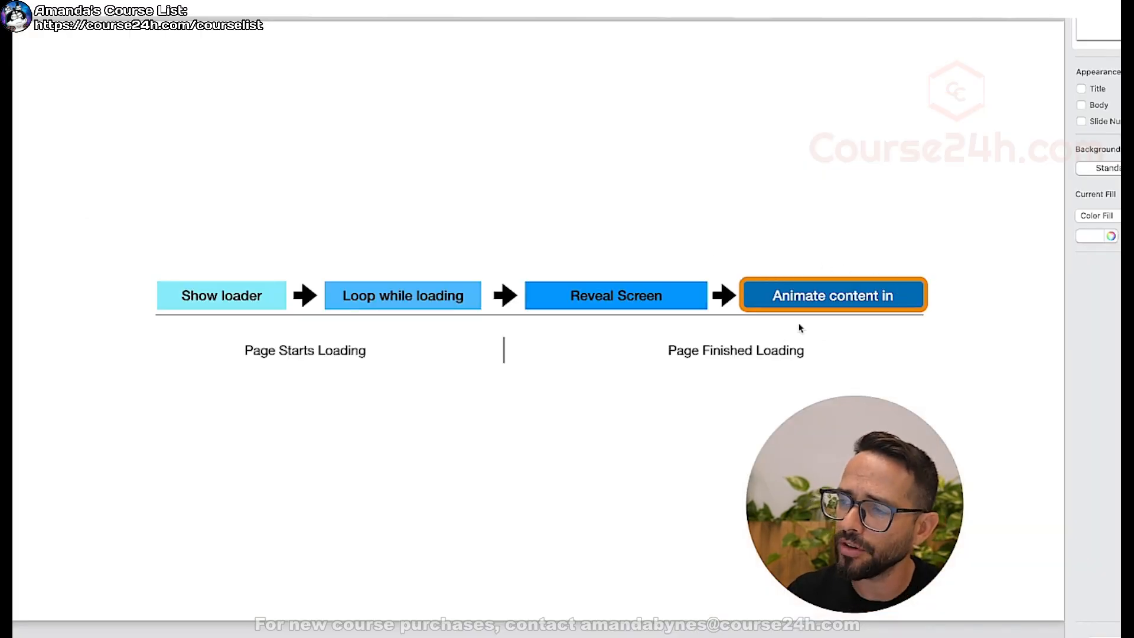
pyautogui.press('super+Tab')
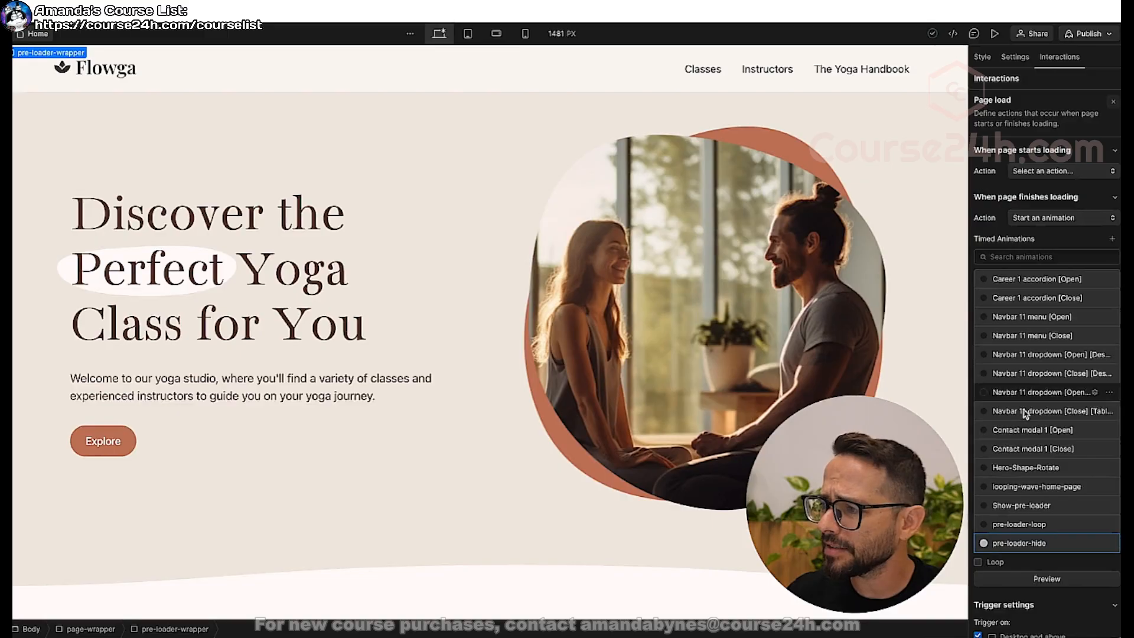
# Open the pre-loader-hide animation for editing and expand main-wrapper in the element tree down to the hero's container-large.
pyautogui.click(1028, 544)
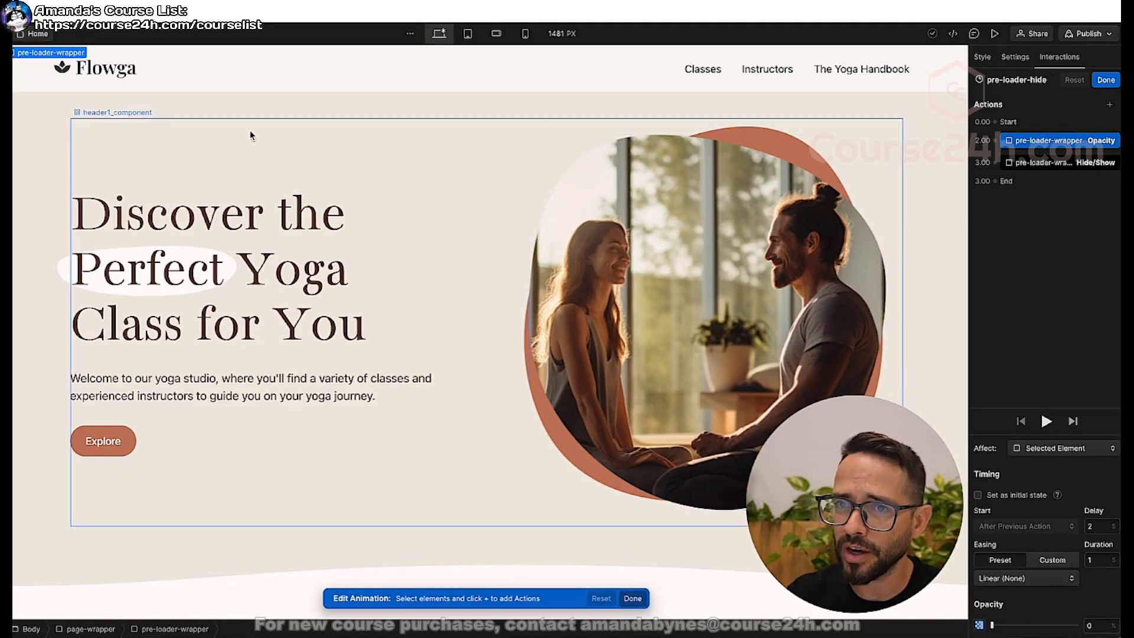
pyautogui.press('z')
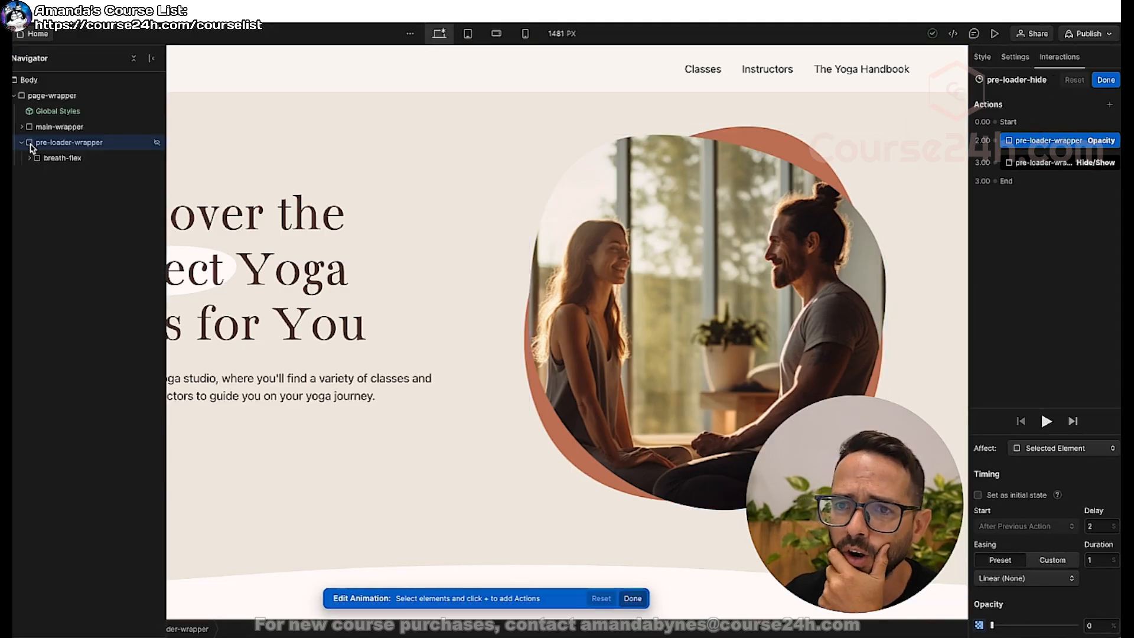
pyautogui.click(22, 127)
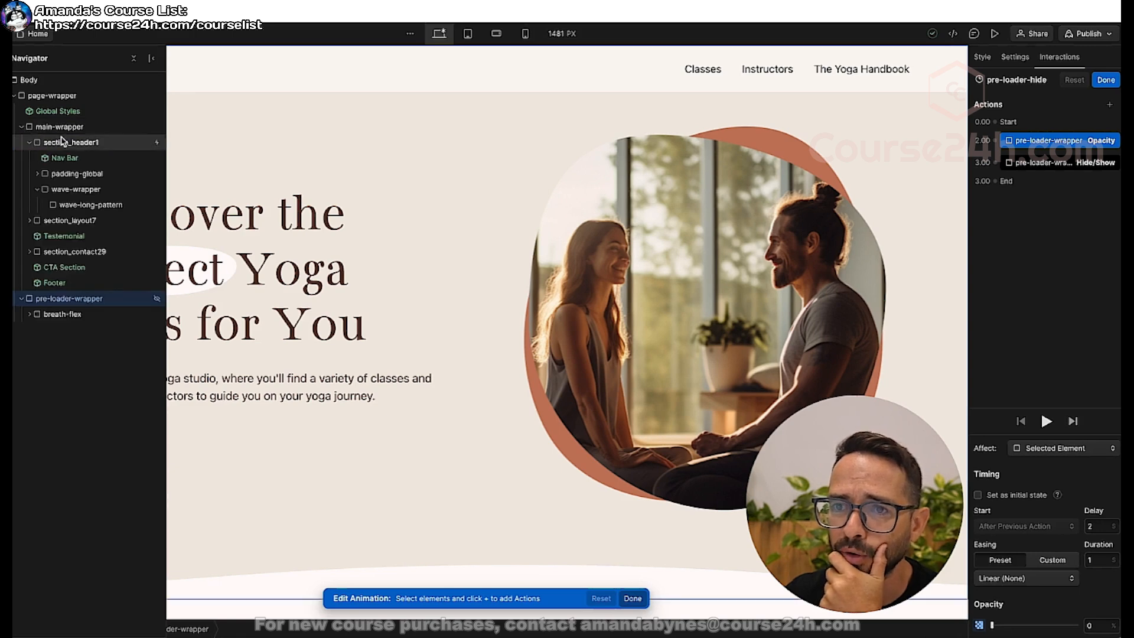
pyautogui.click(38, 143)
pyautogui.click(38, 174)
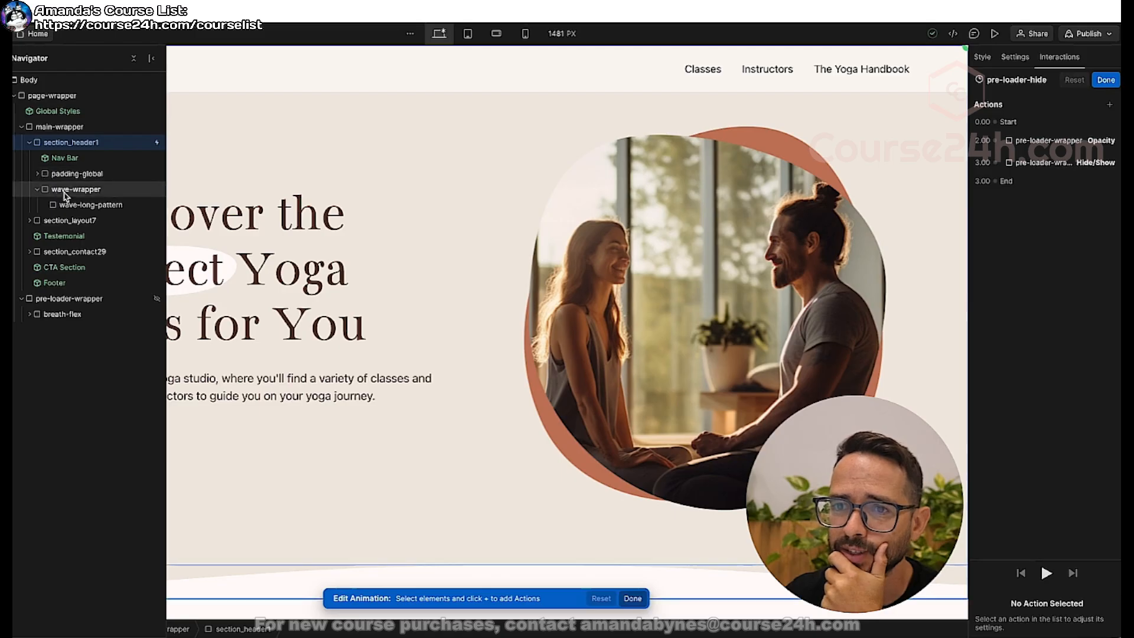
pyautogui.click(46, 190)
pyautogui.click(46, 190)
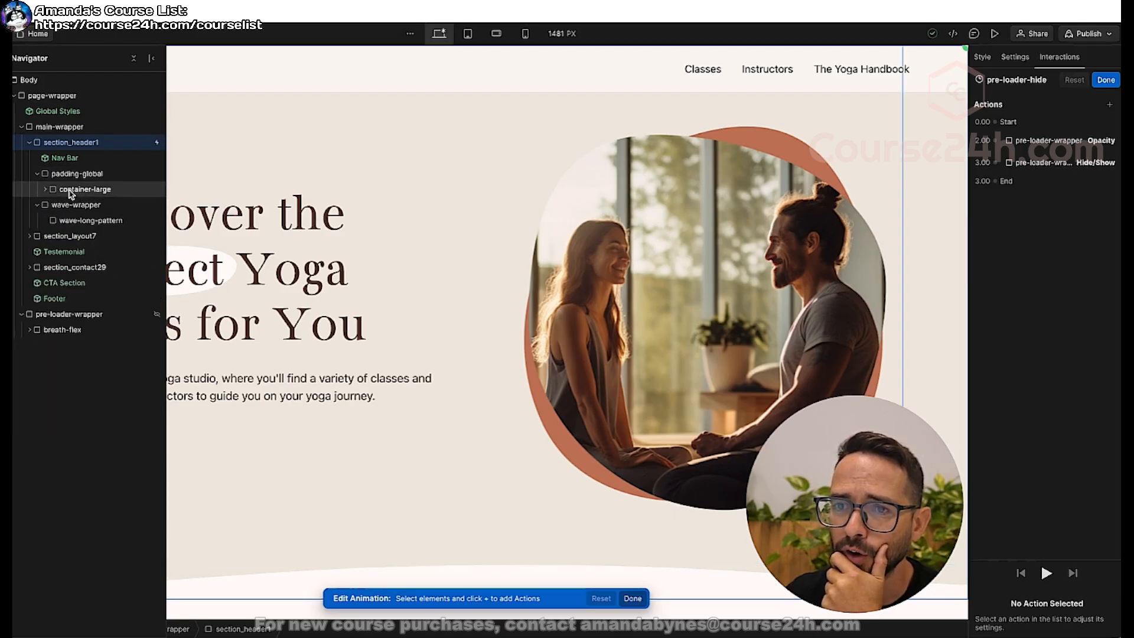
pyautogui.click(62, 192)
pyautogui.click(45, 189)
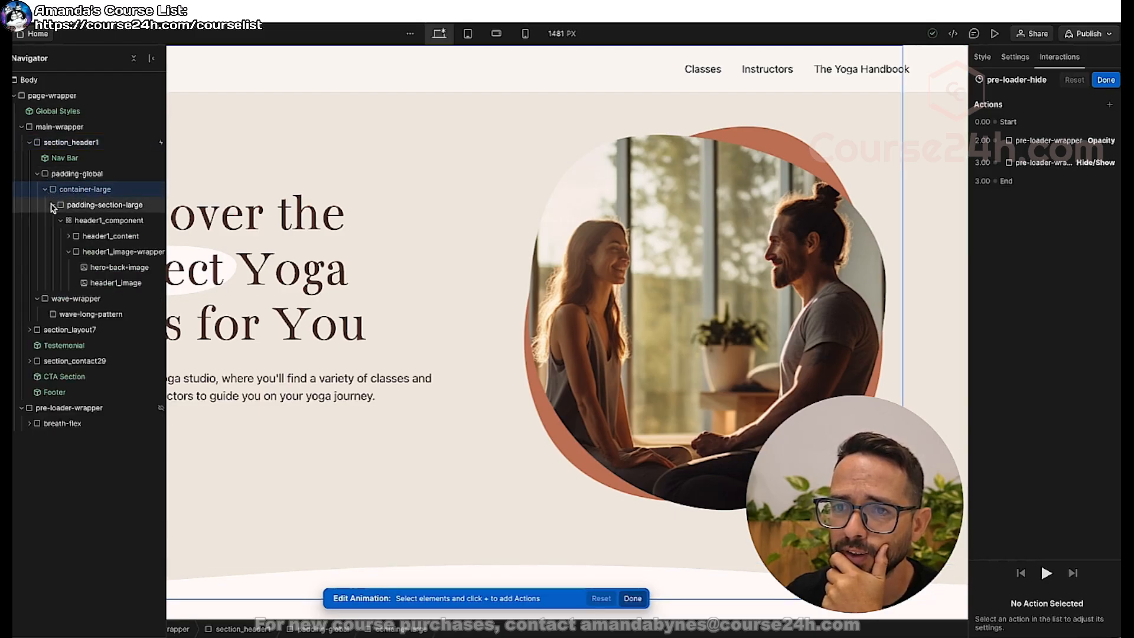
# Examine the hero's header1_component and its header1_content and header1_image-wrapper children as possible animation targets.
pyautogui.click(53, 207)
pyautogui.click(97, 207)
pyautogui.click(53, 206)
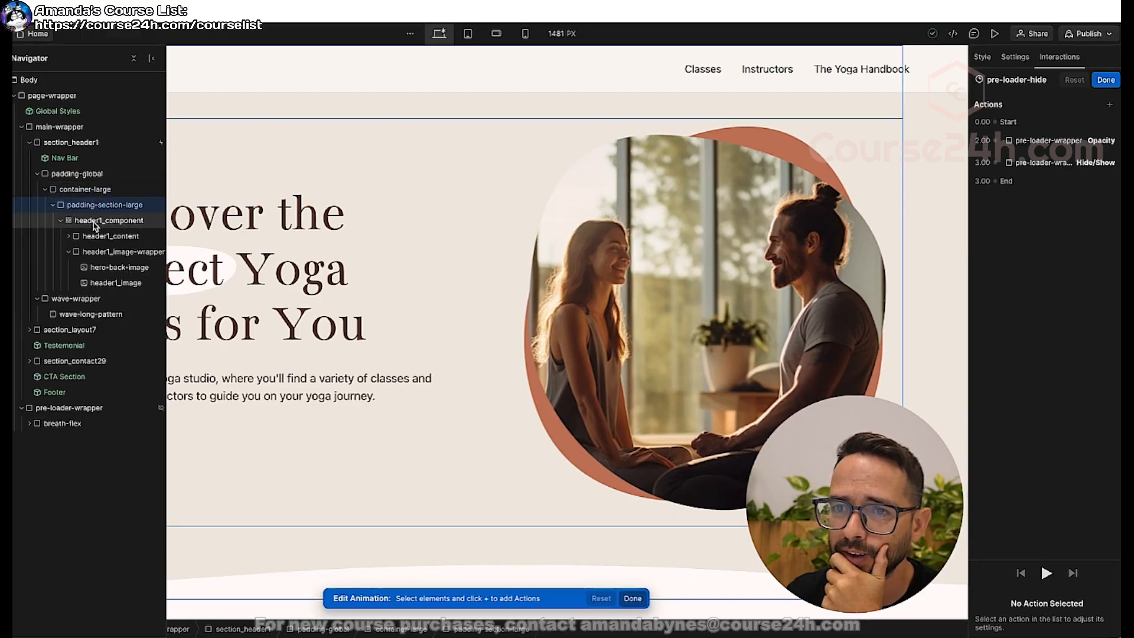
pyautogui.click(61, 221)
pyautogui.click(60, 220)
pyautogui.click(76, 221)
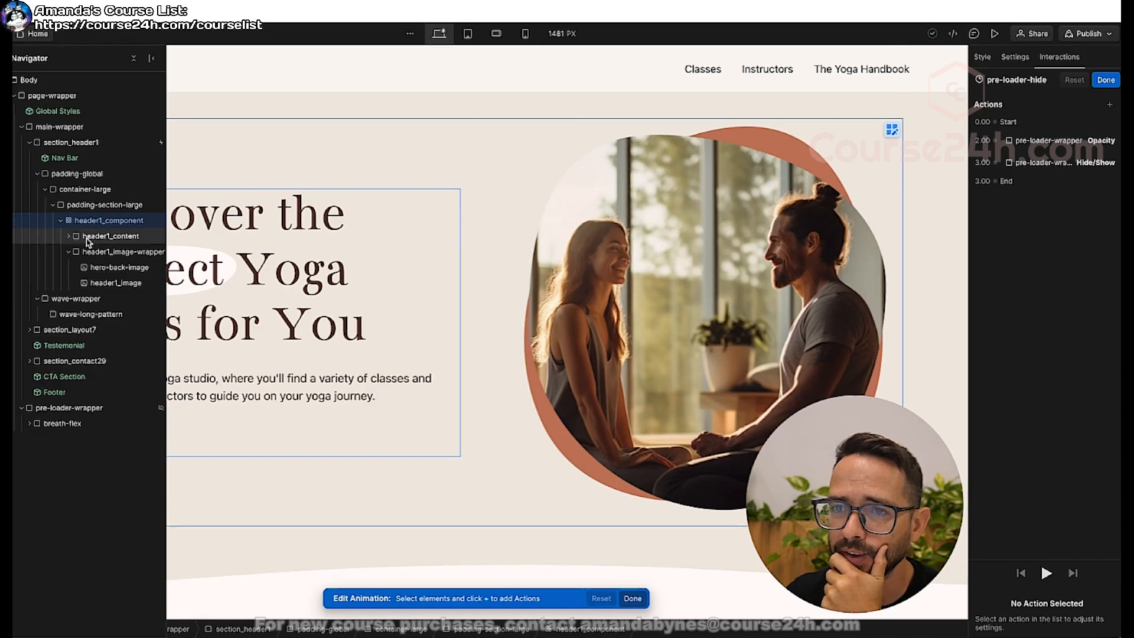
pyautogui.click(68, 252)
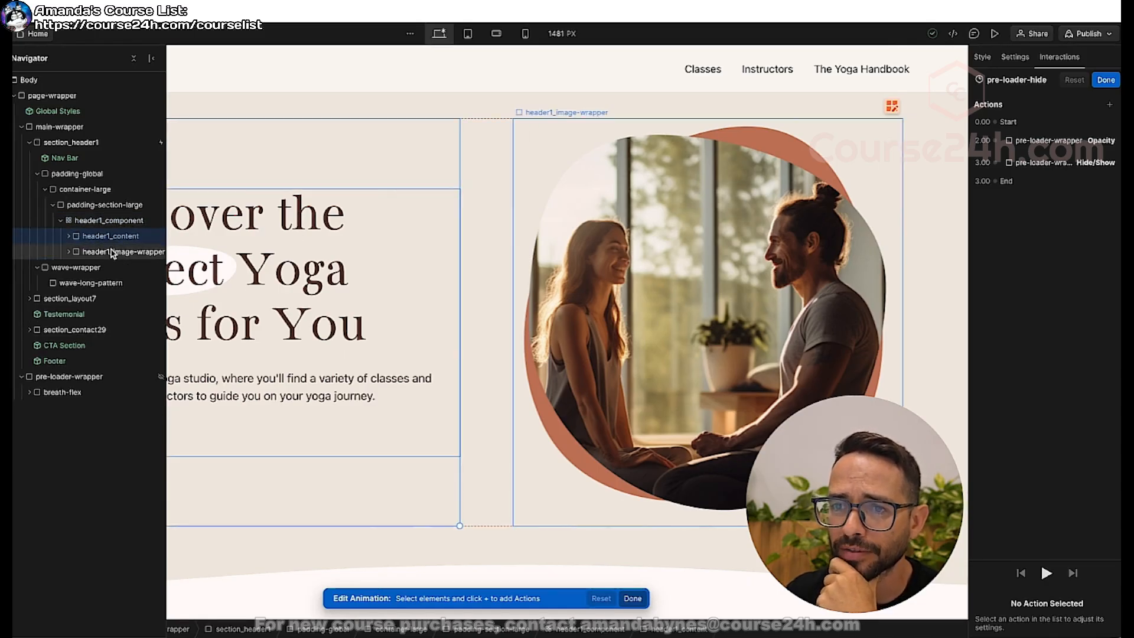
pyautogui.click(112, 252)
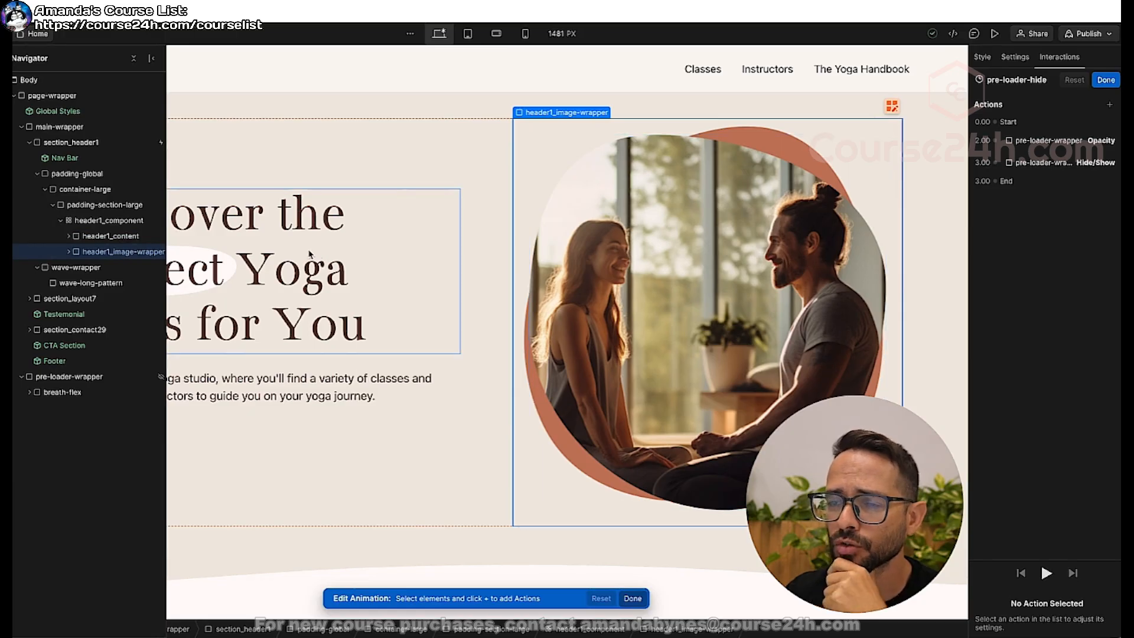
# Add an Opacity action of 0 for header1_content to the pre-loader-hide animation and set it as an initial state.
pyautogui.click(110, 236)
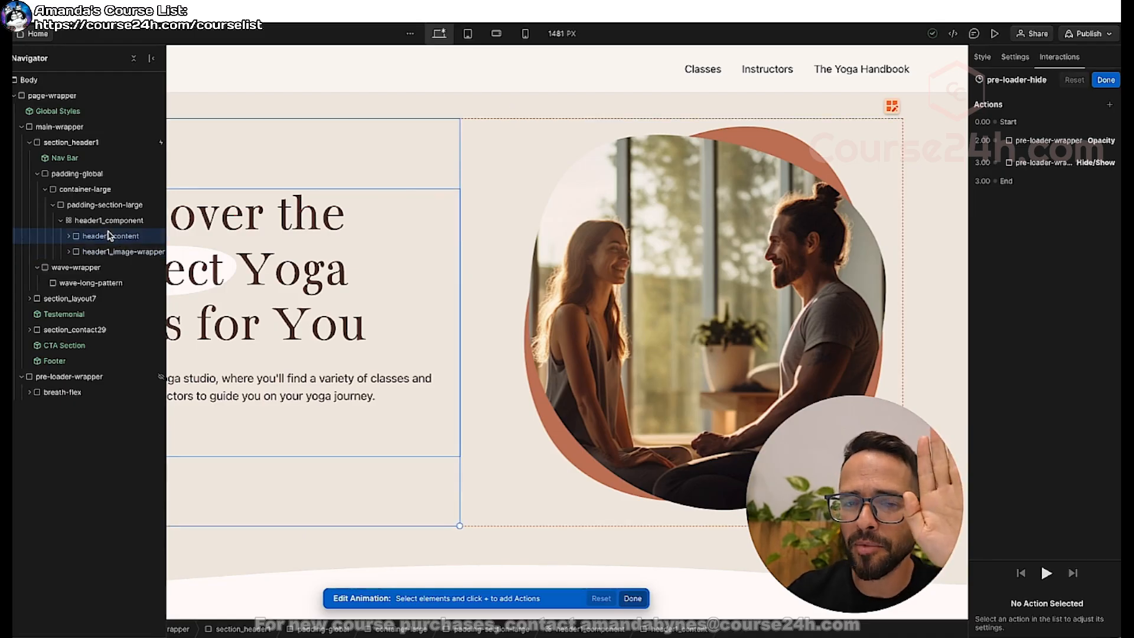
pyautogui.hscroll(1, 110, 236)
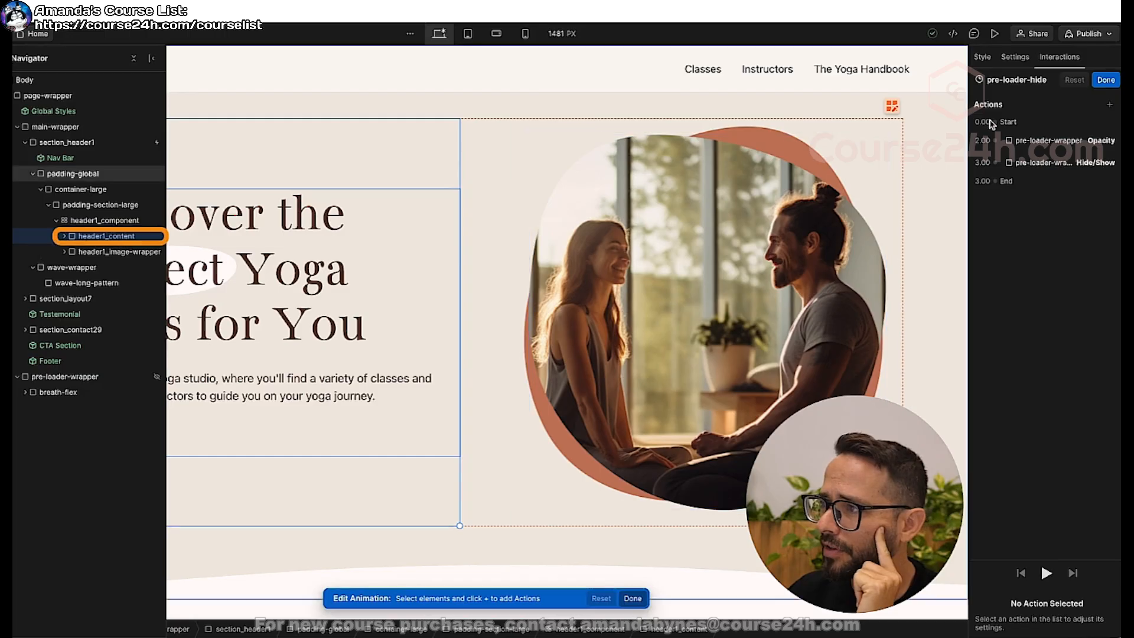
pyautogui.click(1110, 105)
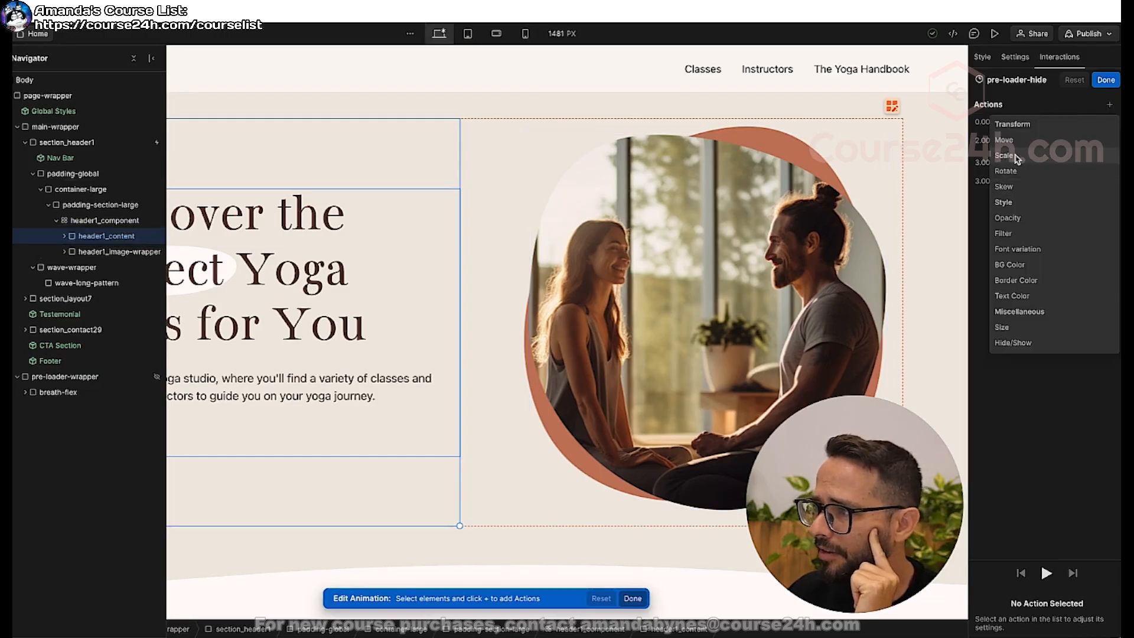
pyautogui.click(1007, 218)
pyautogui.moveTo(1078, 625); pyautogui.dragTo(944, 620)
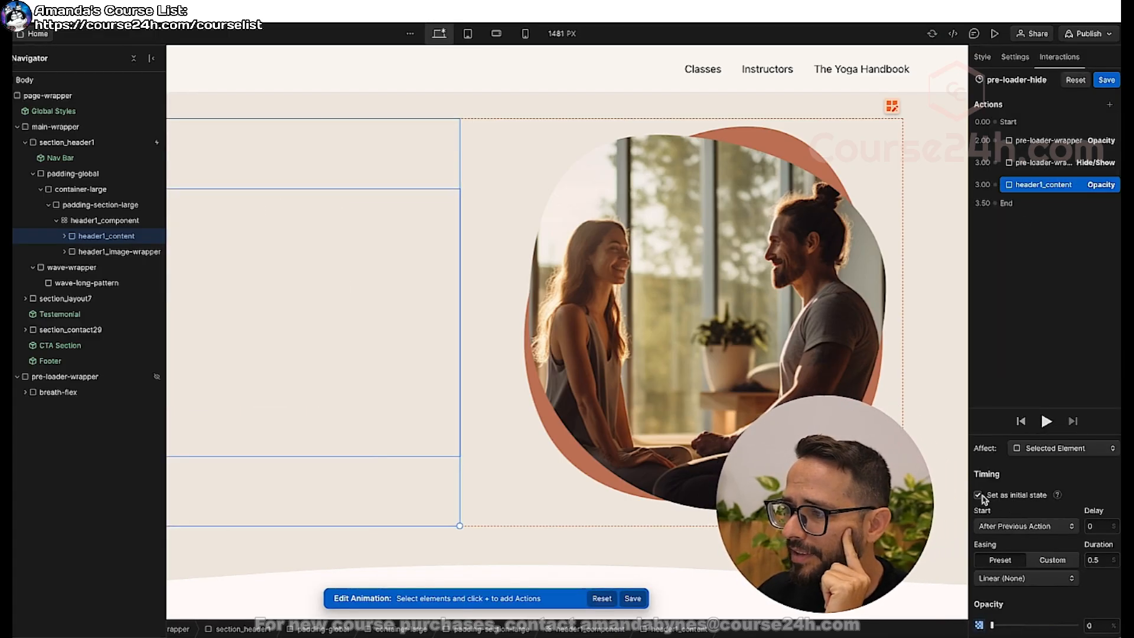
pyautogui.click(979, 495)
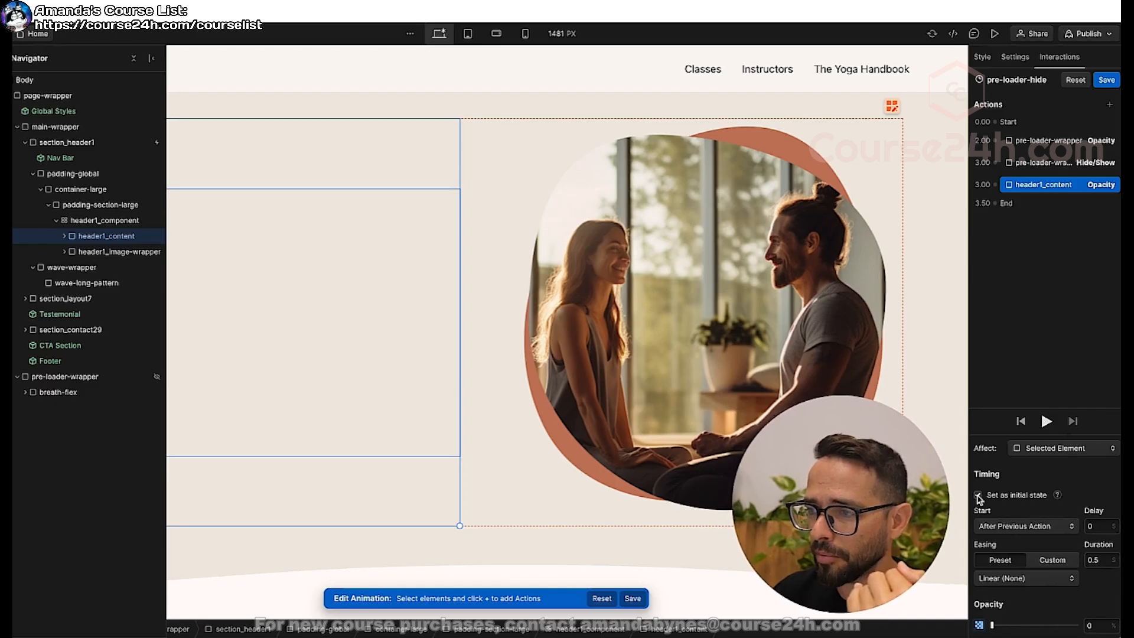
pyautogui.click(978, 496)
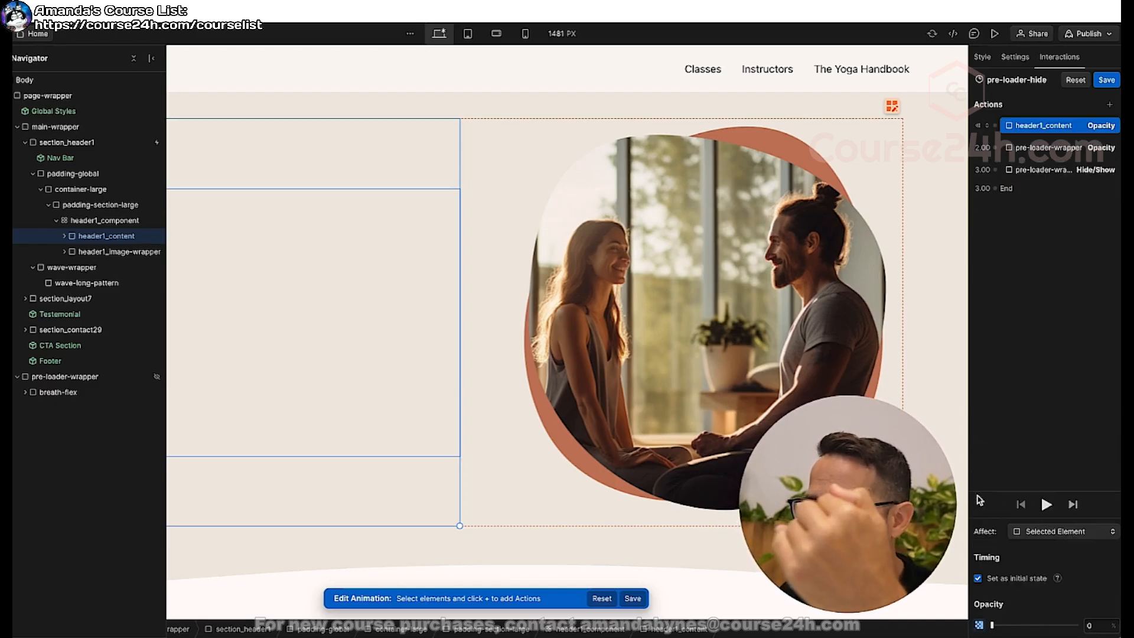
# Duplicate the header1_content initial-state Opacity action in the pre-loader-hide animation.
pyautogui.click(117, 254)
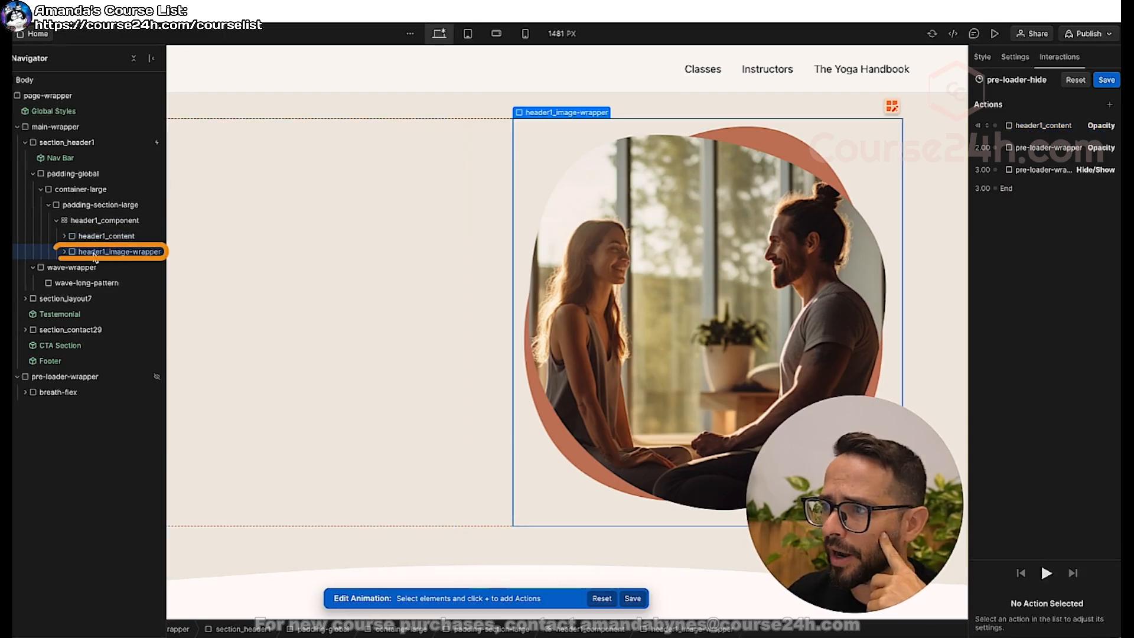
pyautogui.click(1042, 129)
pyautogui.rightClick(1045, 131)
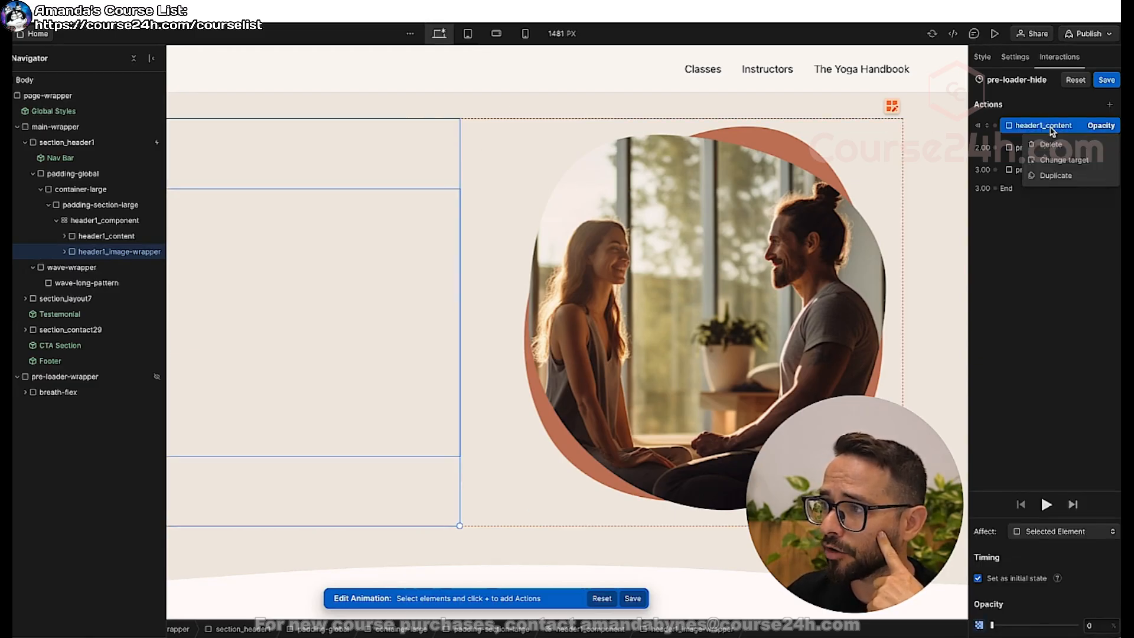
pyautogui.click(1052, 175)
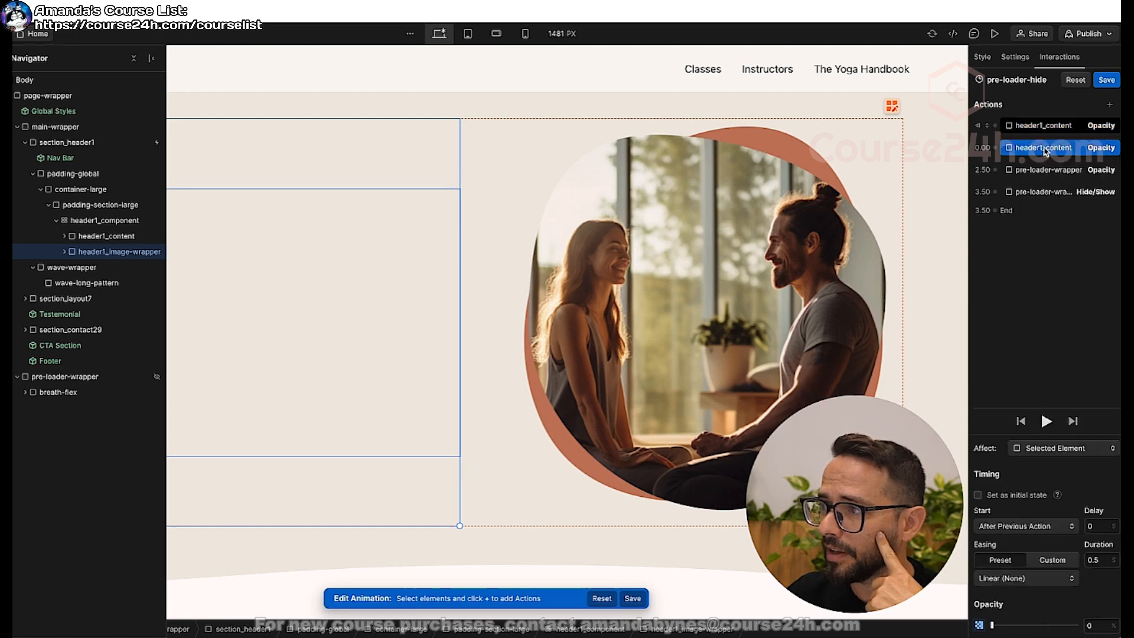
pyautogui.rightClick(1048, 151)
pyautogui.click(1055, 182)
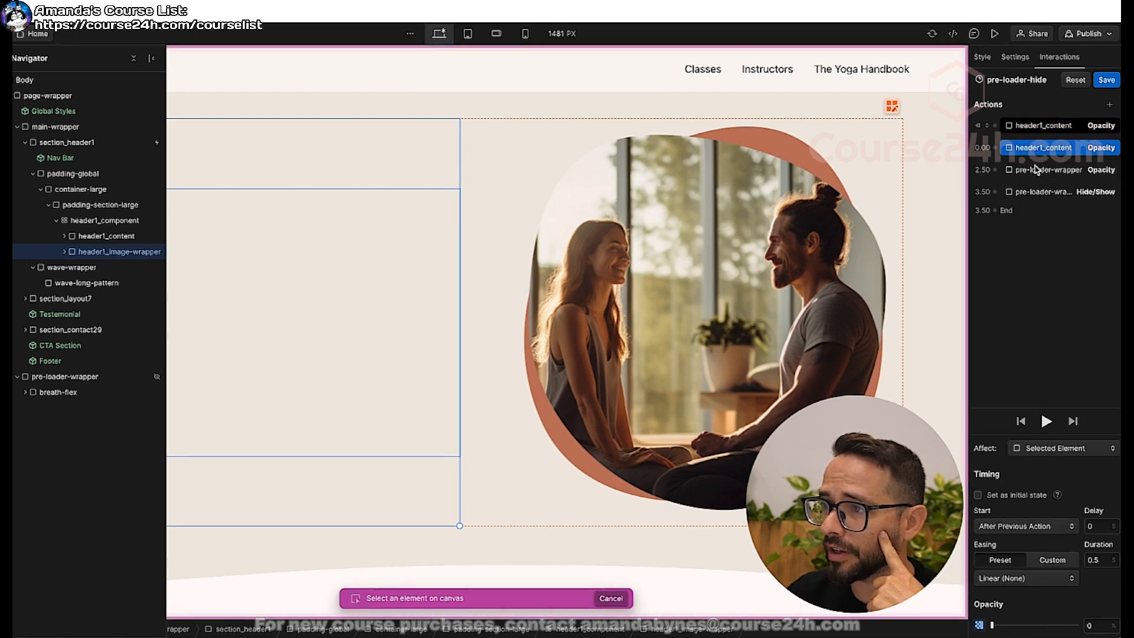
pyautogui.click(118, 236)
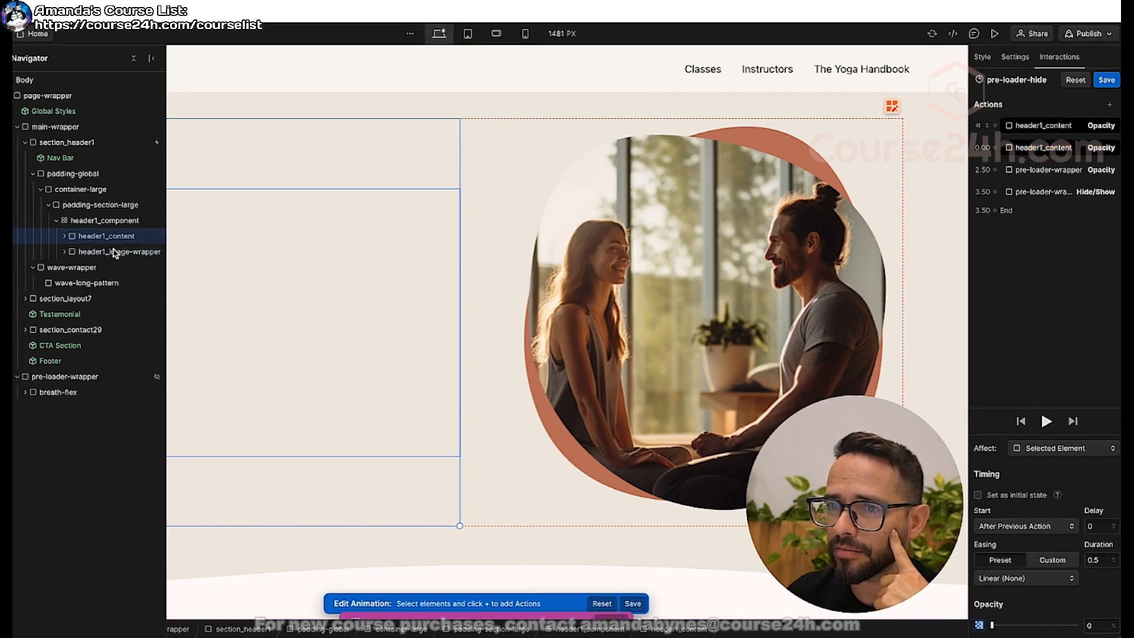
# Change the duplicated Opacity action's target to header1_image-wrapper and set it as an initial state.
pyautogui.click(1040, 147)
pyautogui.rightClick(1039, 148)
pyautogui.click(1060, 179)
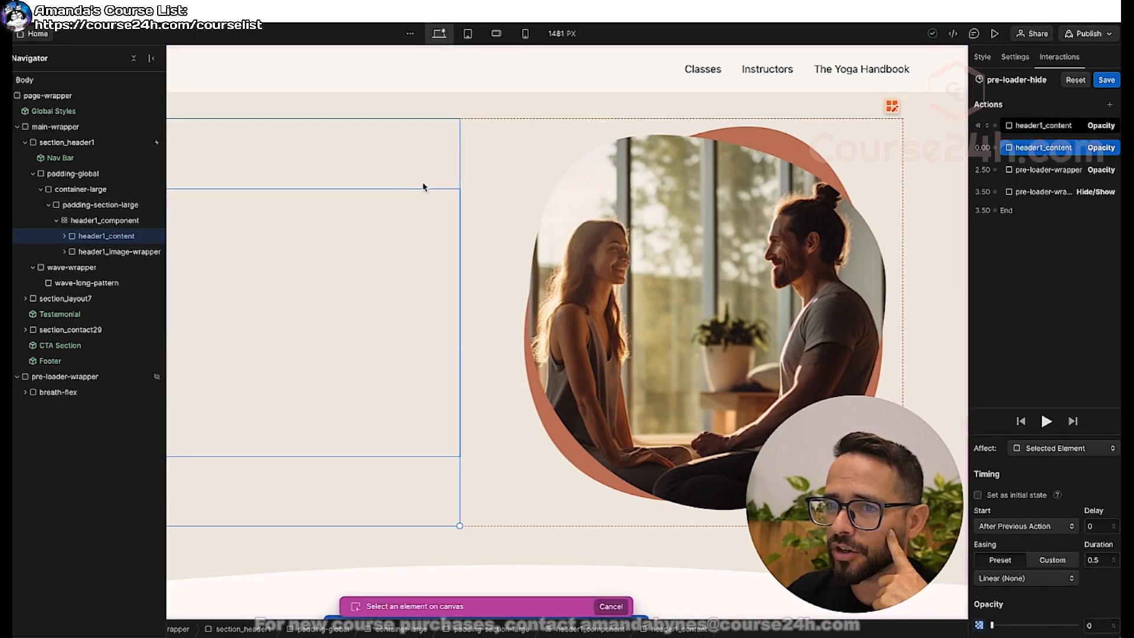
pyautogui.click(119, 252)
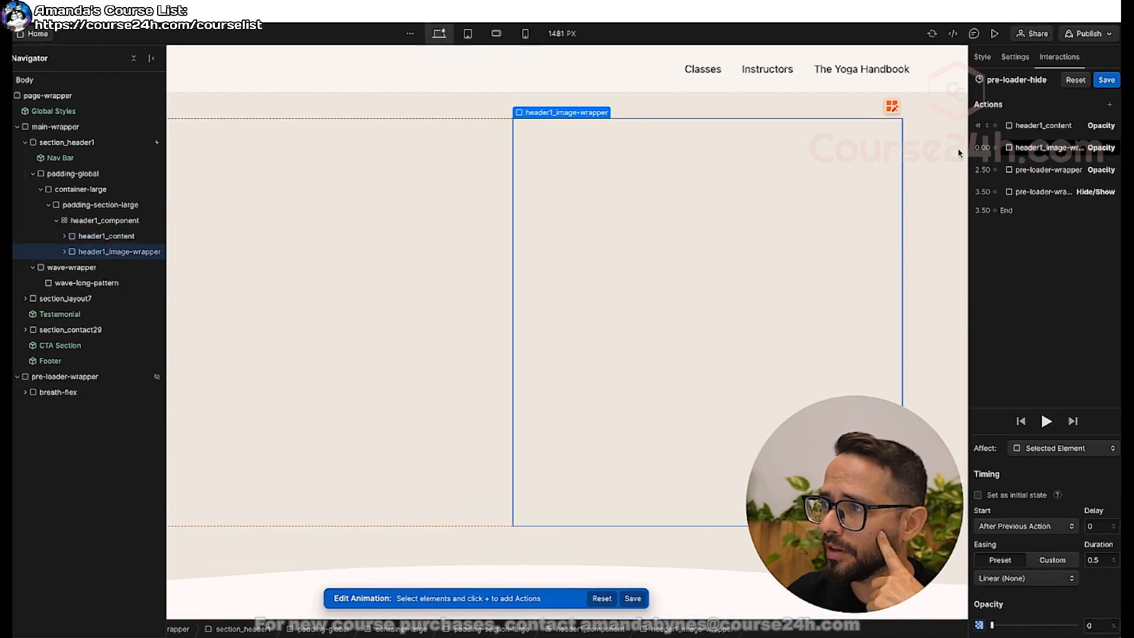
pyautogui.click(1047, 149)
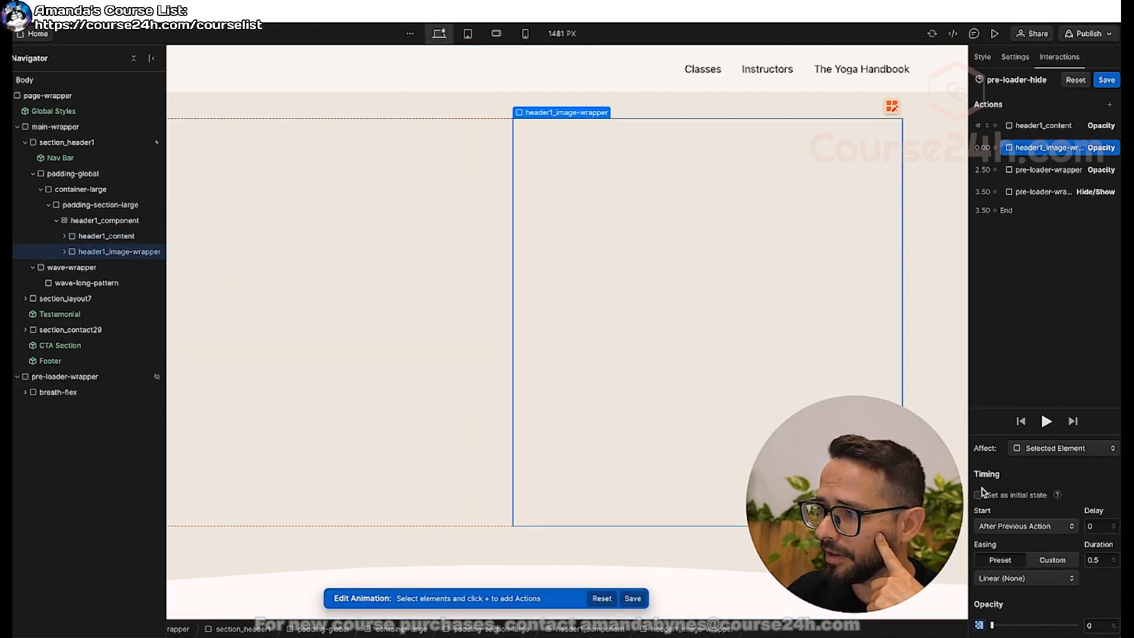
pyautogui.click(980, 495)
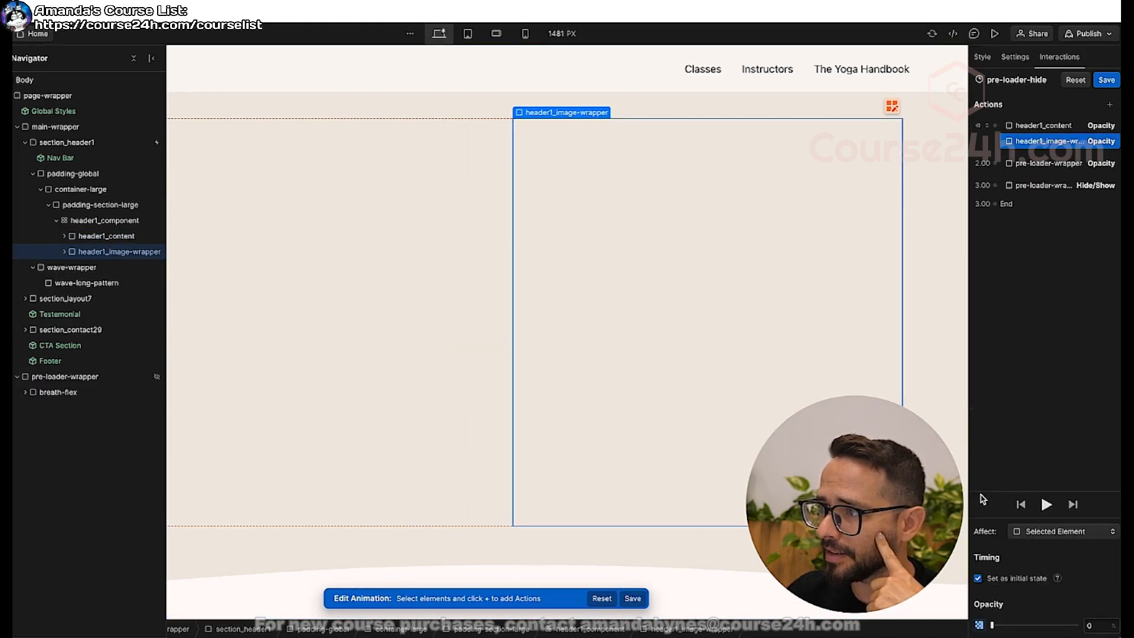
# Duplicate the header1_content Opacity action, move the copy after the Hide/Show action, and set its opacity to 100.
pyautogui.click(1048, 125)
pyautogui.rightClick(1052, 126)
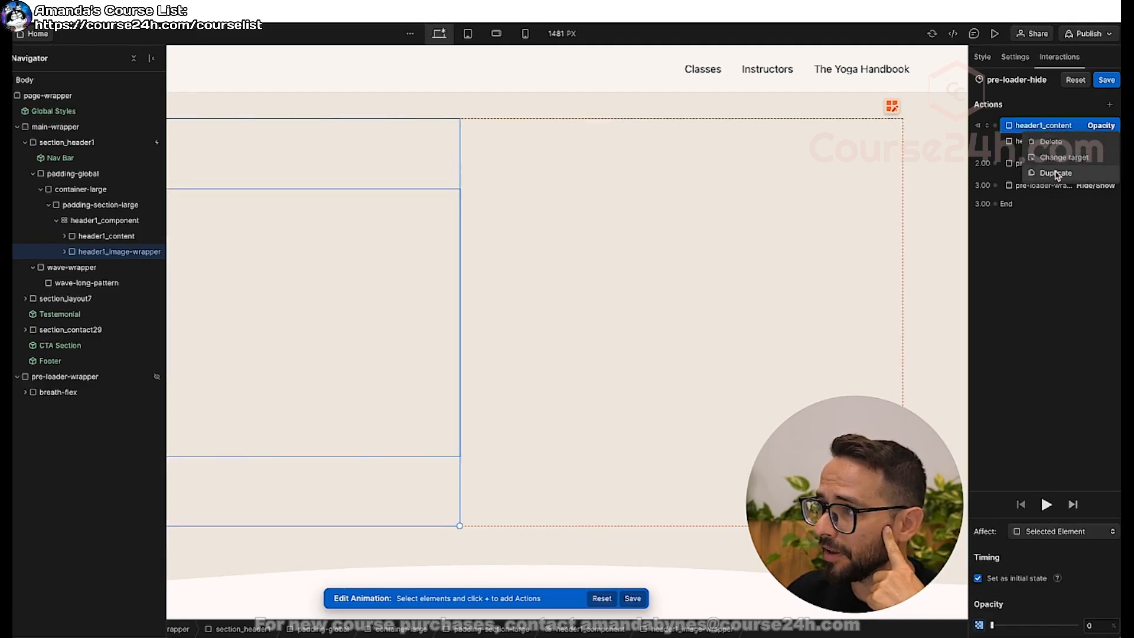
pyautogui.click(1056, 173)
pyautogui.moveTo(1045, 167); pyautogui.dragTo(1040, 210)
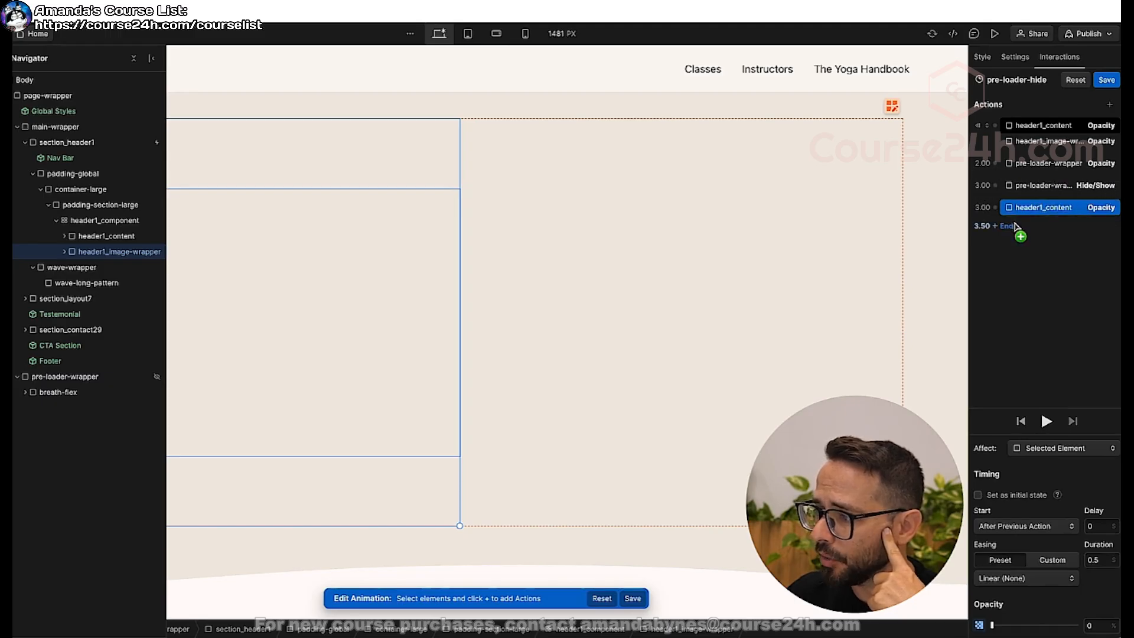
pyautogui.moveTo(992, 625); pyautogui.dragTo(1120, 624)
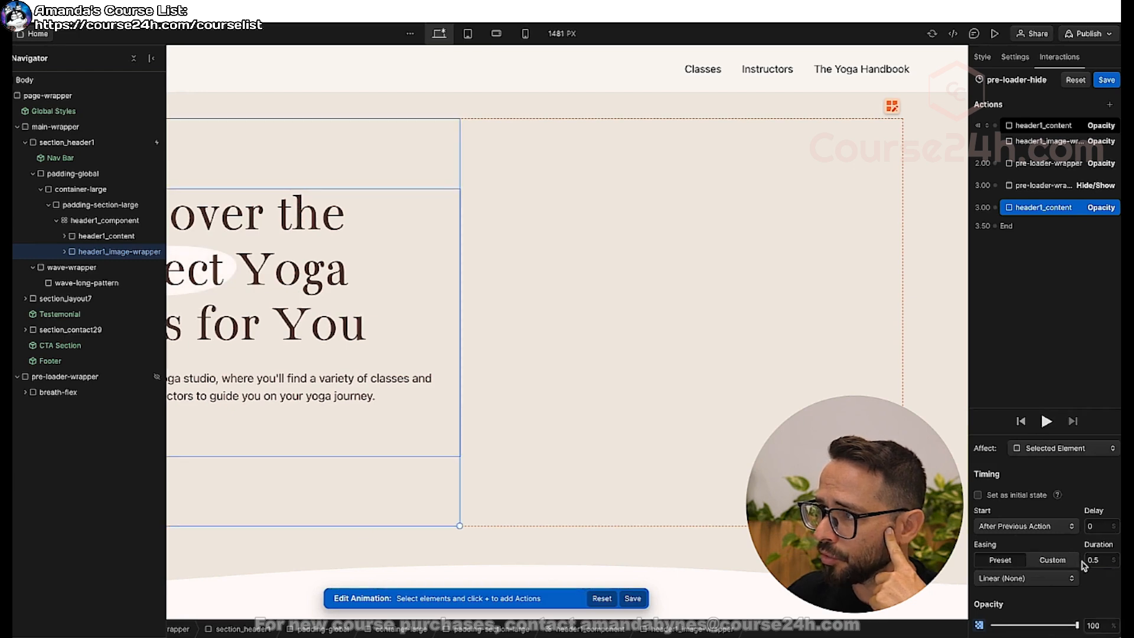
# Duplicate the initial-state header1_image-wrapper Opacity action, move the copy to the end of the pre-loader-hide animation, and set its opacity to 100.
pyautogui.click(1042, 126)
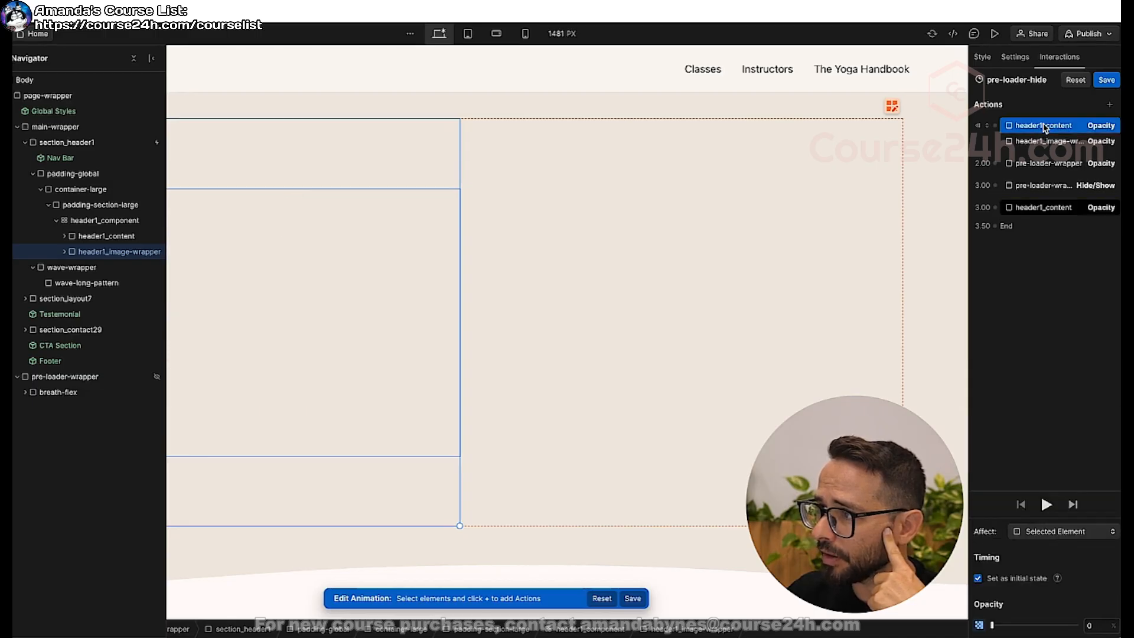
pyautogui.click(1051, 141)
pyautogui.rightClick(1050, 143)
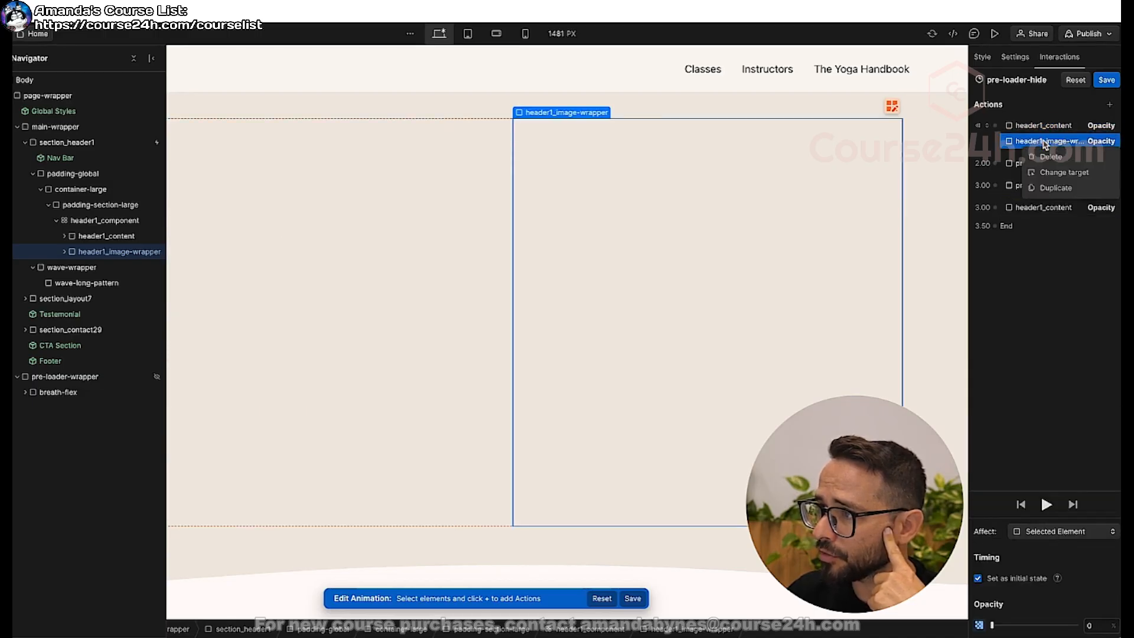
pyautogui.click(1048, 188)
pyautogui.moveTo(1048, 163); pyautogui.dragTo(1045, 234)
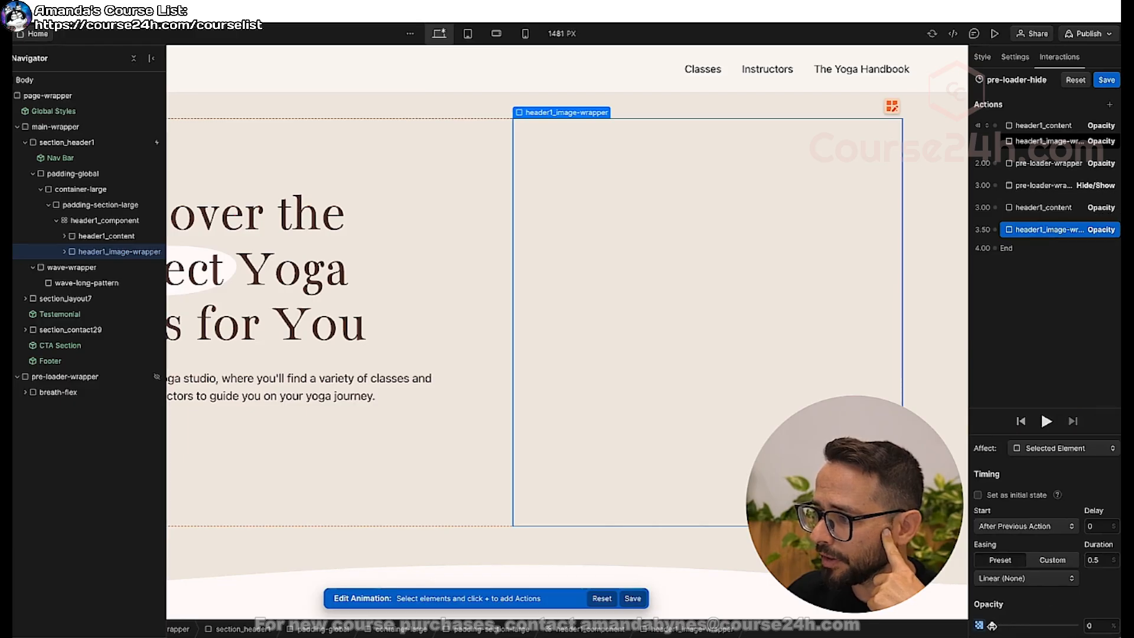
pyautogui.moveTo(992, 625); pyautogui.dragTo(1095, 625)
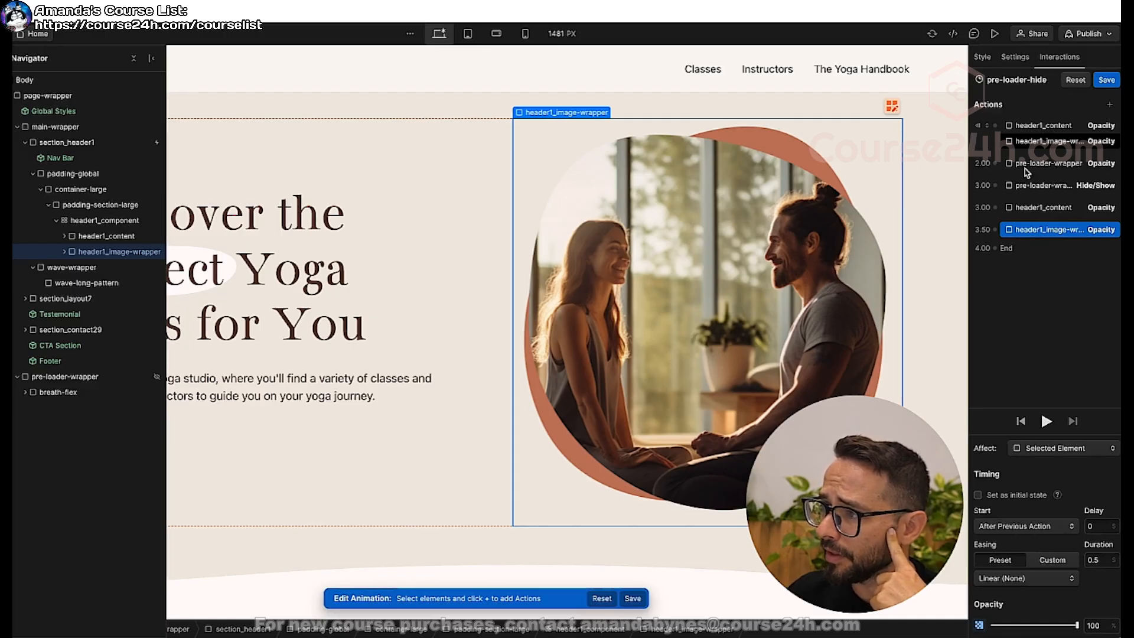
# Review the pre-loader-wrapper, header1_content and header1_image-wrapper Opacity actions and preview the pre-loader-hide animation.
pyautogui.click(1043, 167)
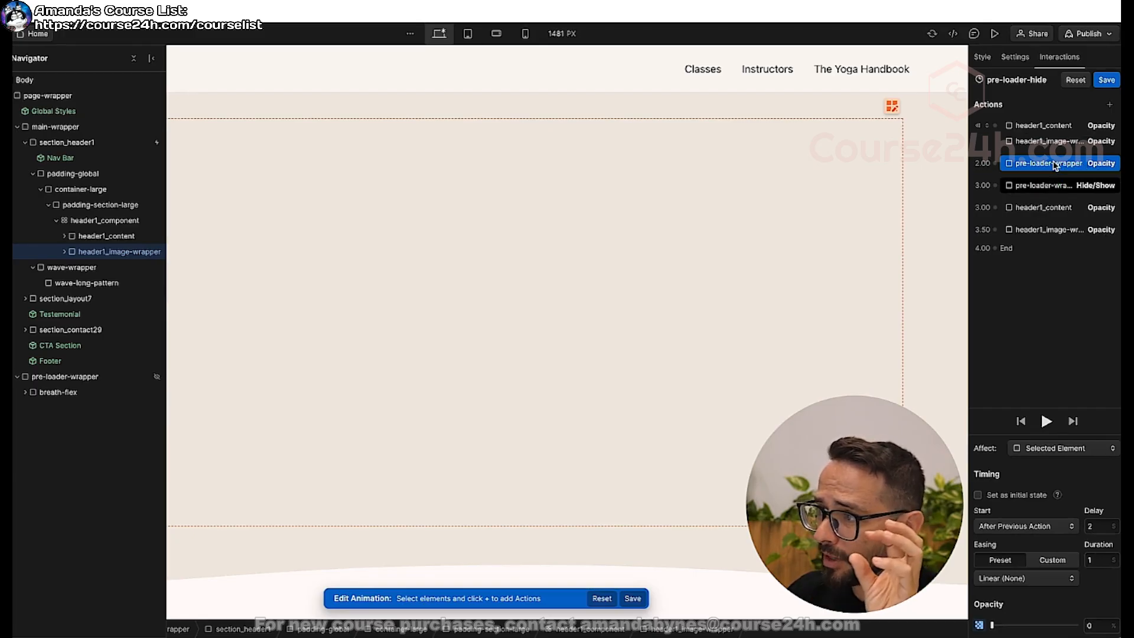
pyautogui.click(1053, 210)
pyautogui.click(1051, 231)
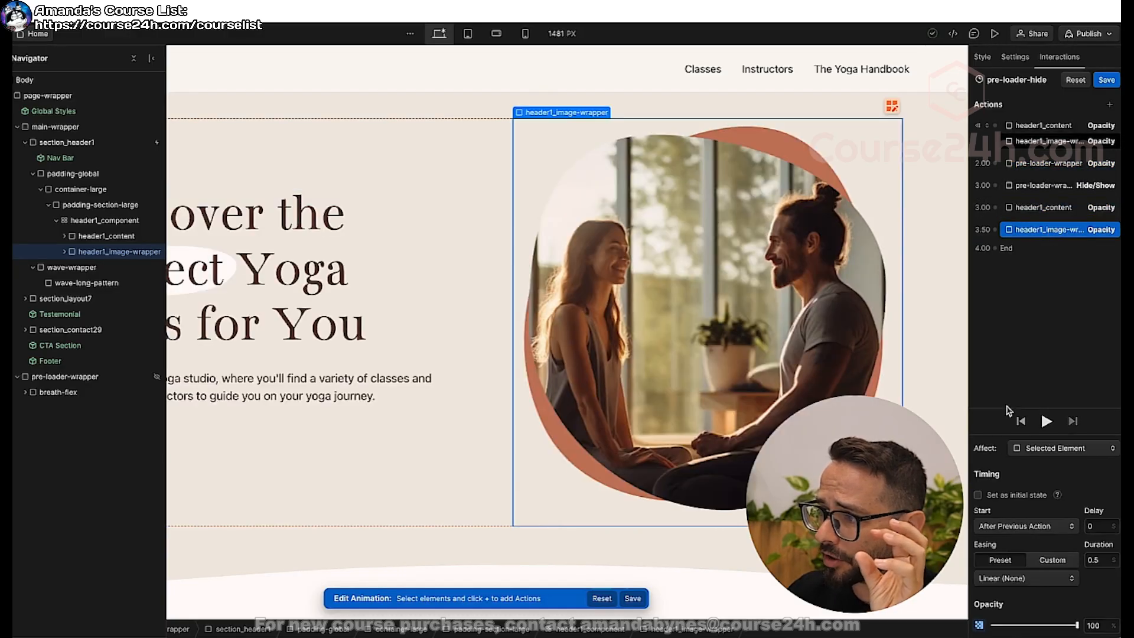
pyautogui.click(1048, 422)
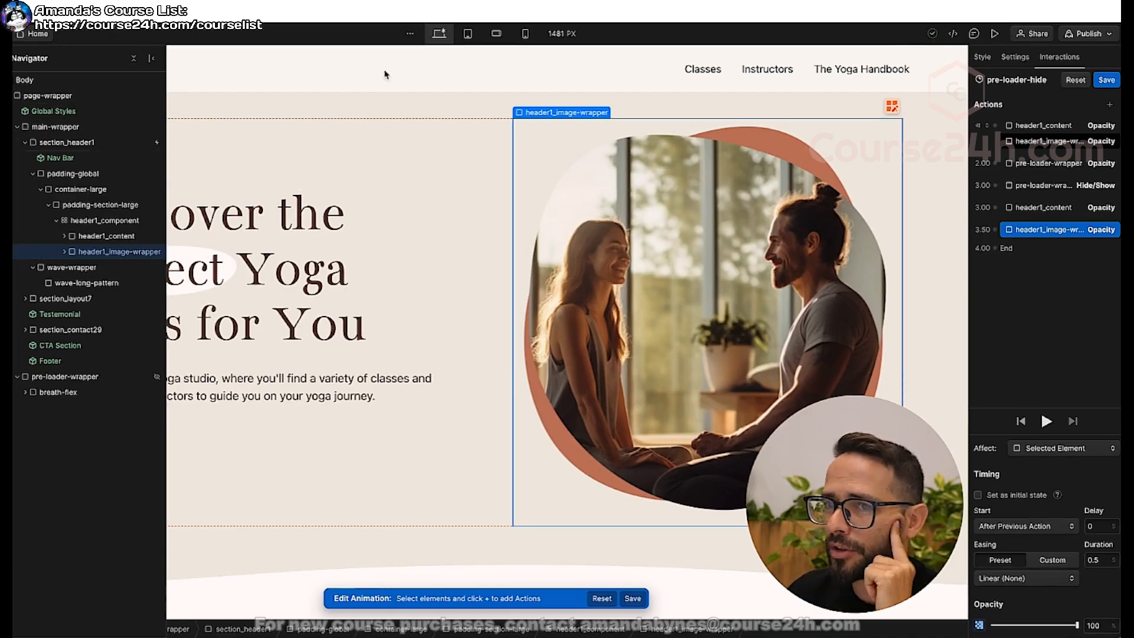
# Set the display of pre-loader-wrapper to Flex so the preloader shows on the canvas.
pyautogui.click(77, 377)
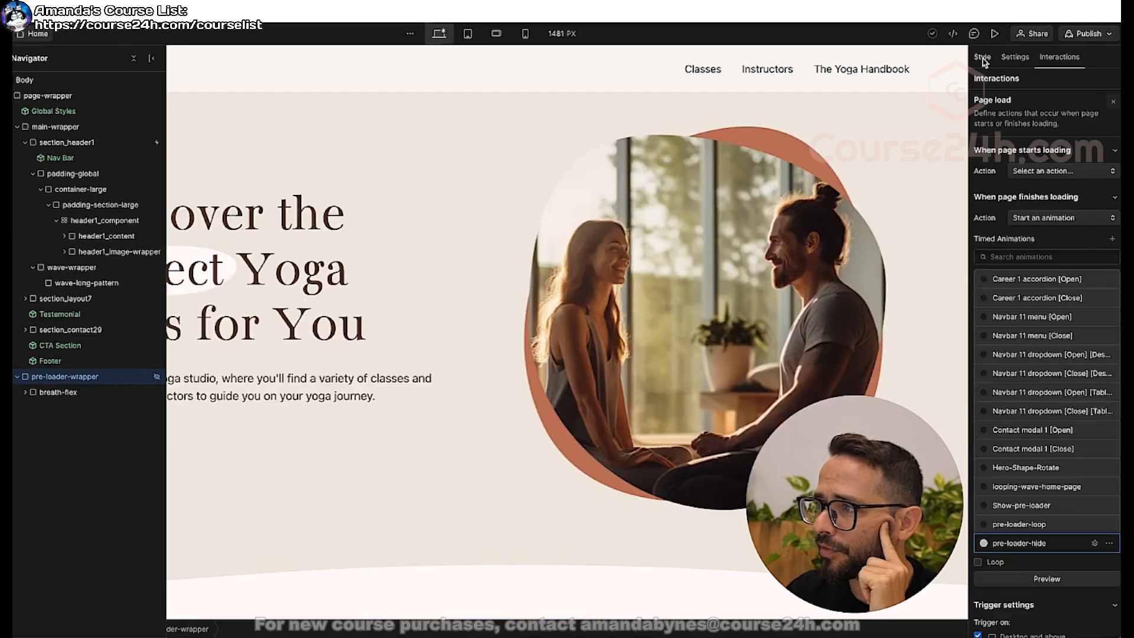
pyautogui.click(984, 59)
pyautogui.click(1036, 202)
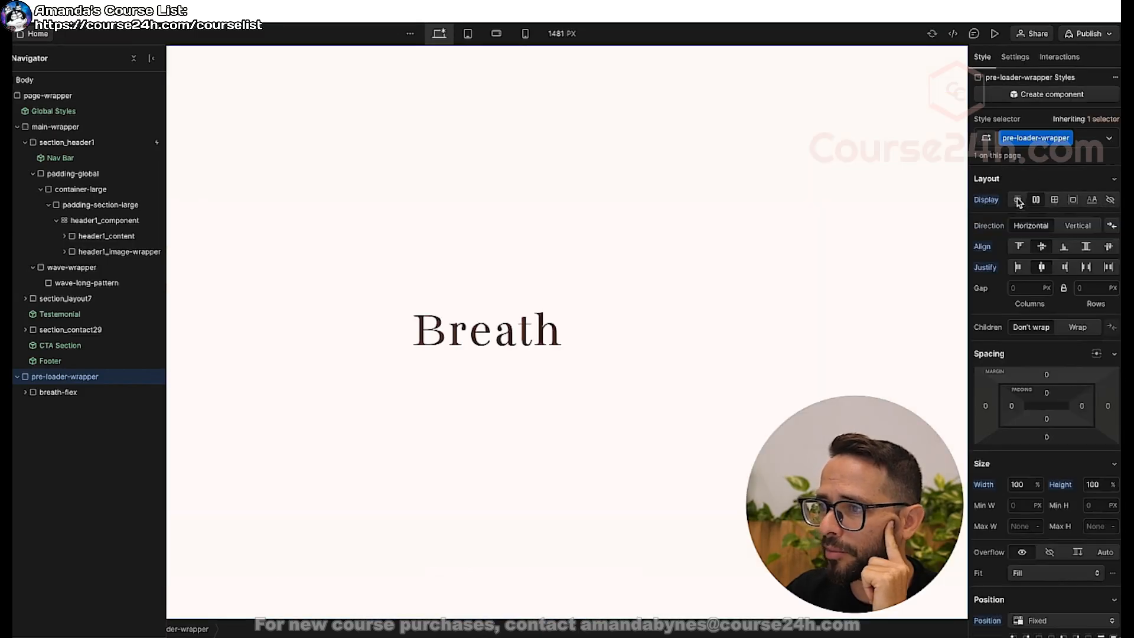
# Reopen the pre-loader-hide animation from the page load trigger and preview it with the preloader visible.
pyautogui.click(1069, 57)
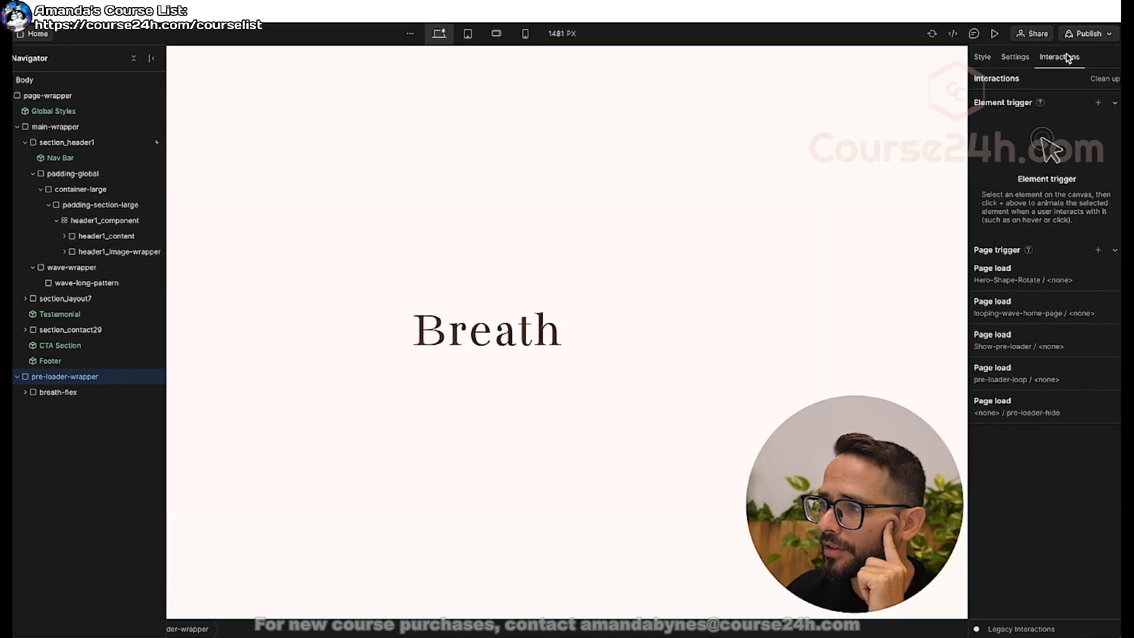
pyautogui.click(1013, 412)
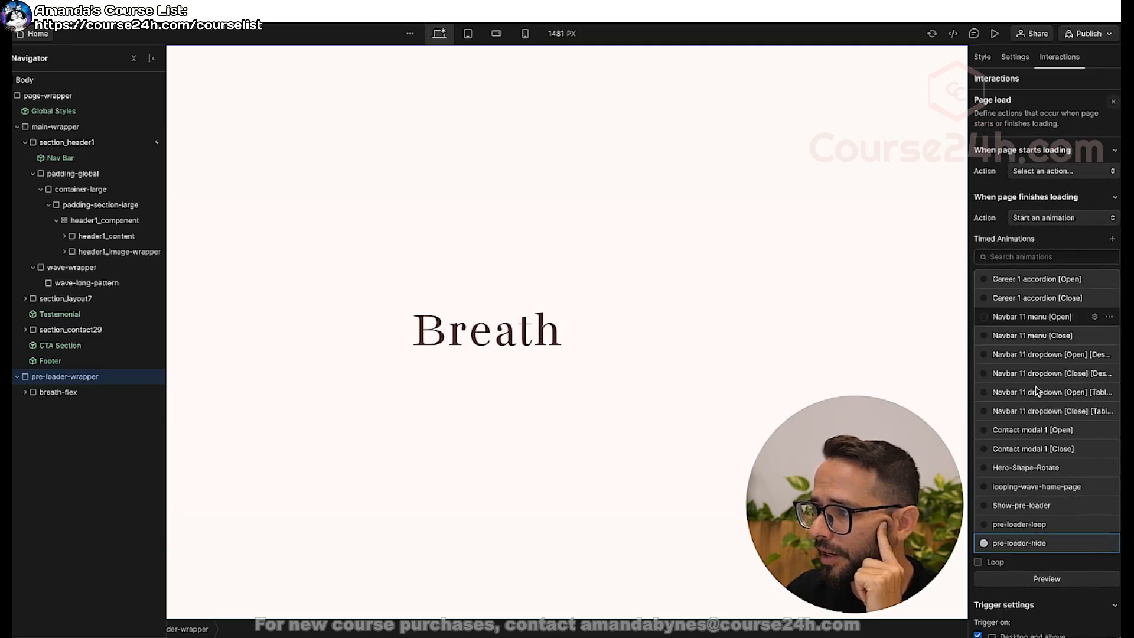
pyautogui.click(1022, 544)
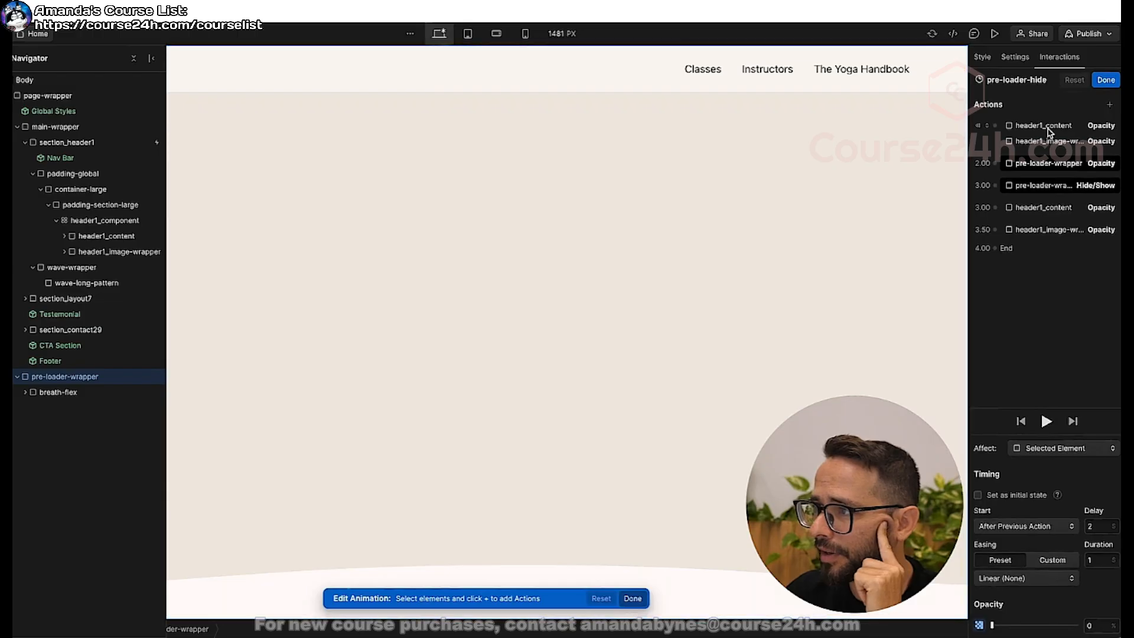
pyautogui.click(1049, 125)
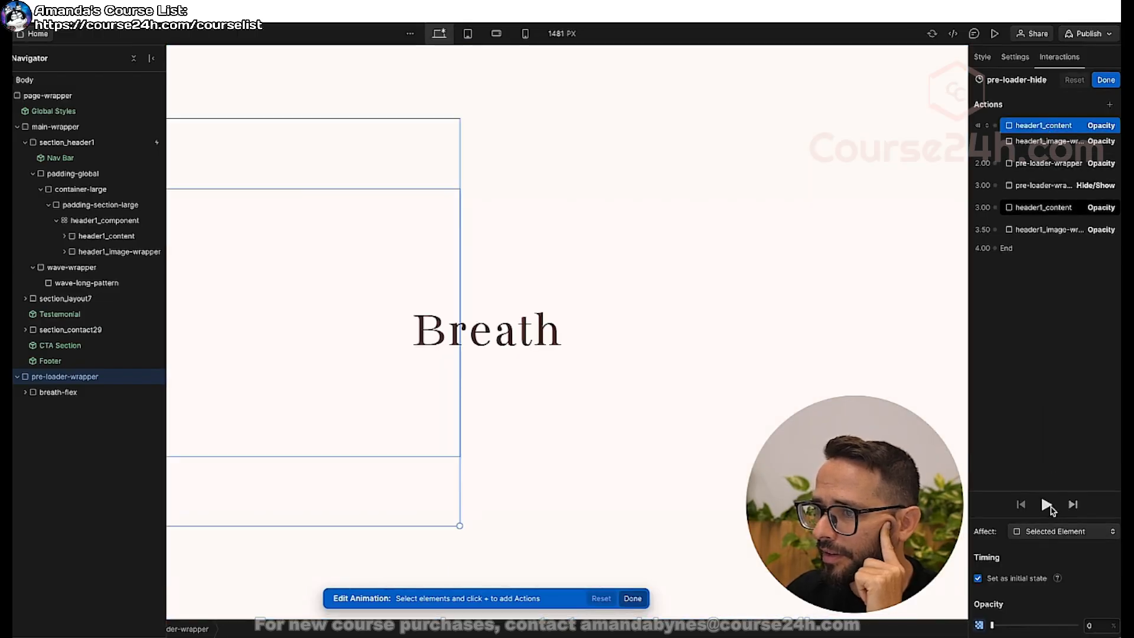
pyautogui.click(1050, 507)
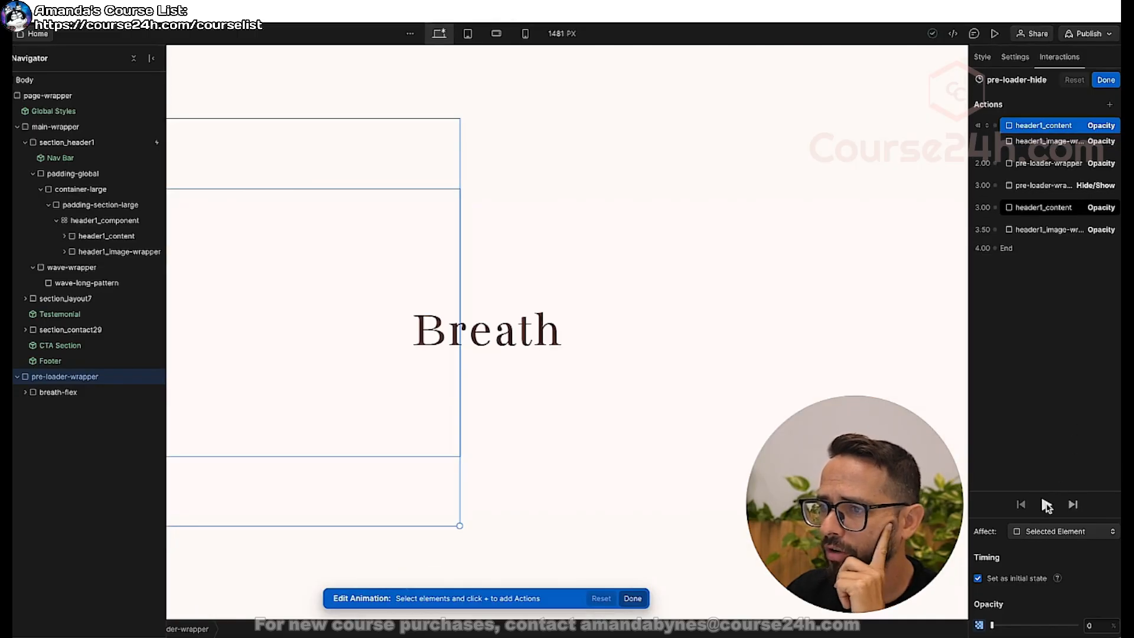
pyautogui.click(1048, 506)
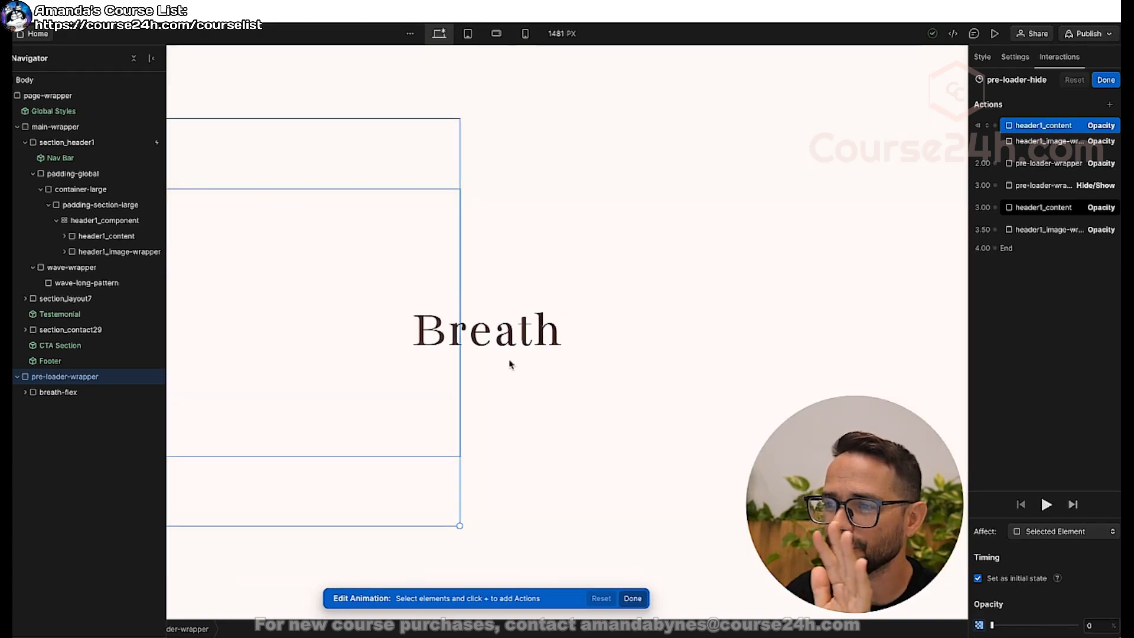
# Move the 100-opacity header1_content action to start with the pre-loader-wrapper Opacity action, and preview the animation.
pyautogui.click(1031, 210)
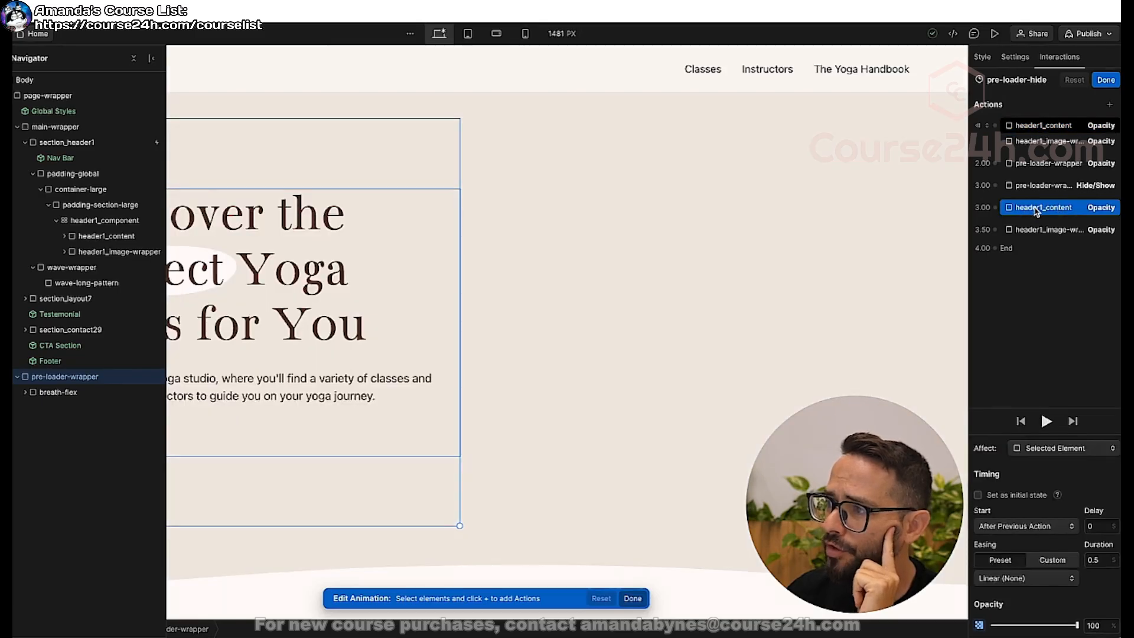
pyautogui.moveTo(1033, 211); pyautogui.dragTo(1047, 168)
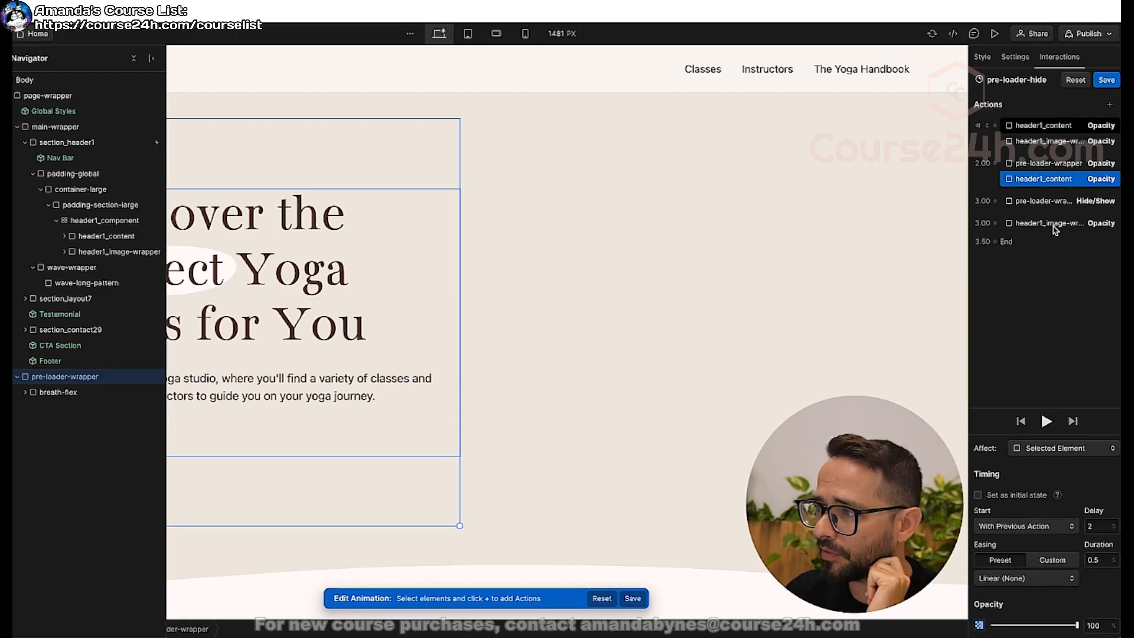
pyautogui.click(1046, 421)
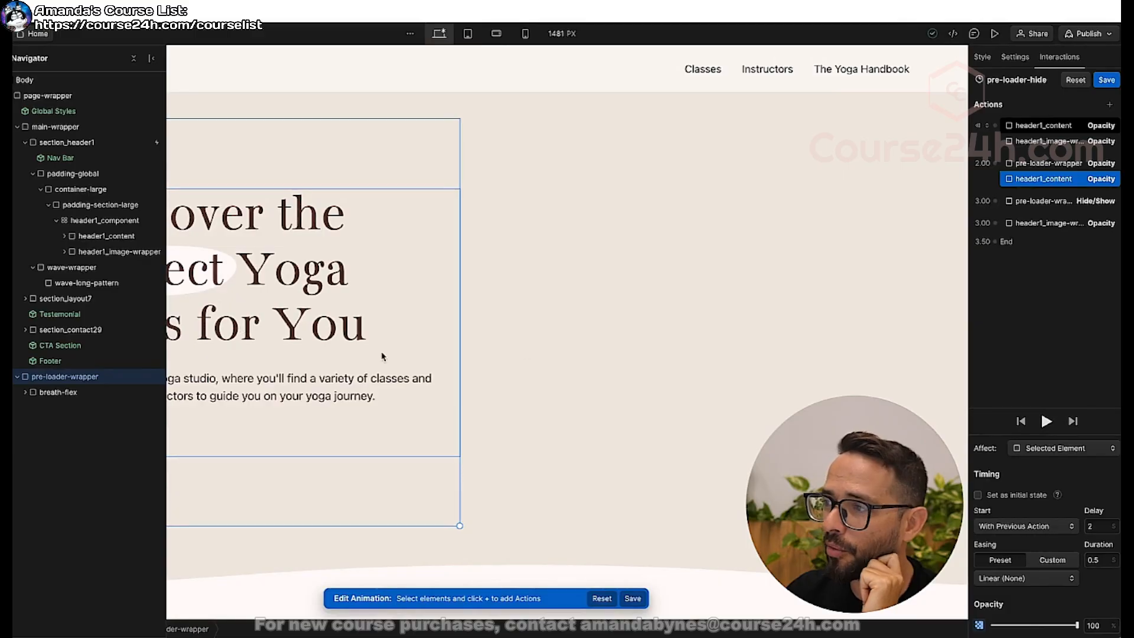
# Compare the timing of the pre-loader-wrapper and header1_content Opacity actions, set the header1_content delay to 3 seconds, and preview the animation.
pyautogui.click(1052, 166)
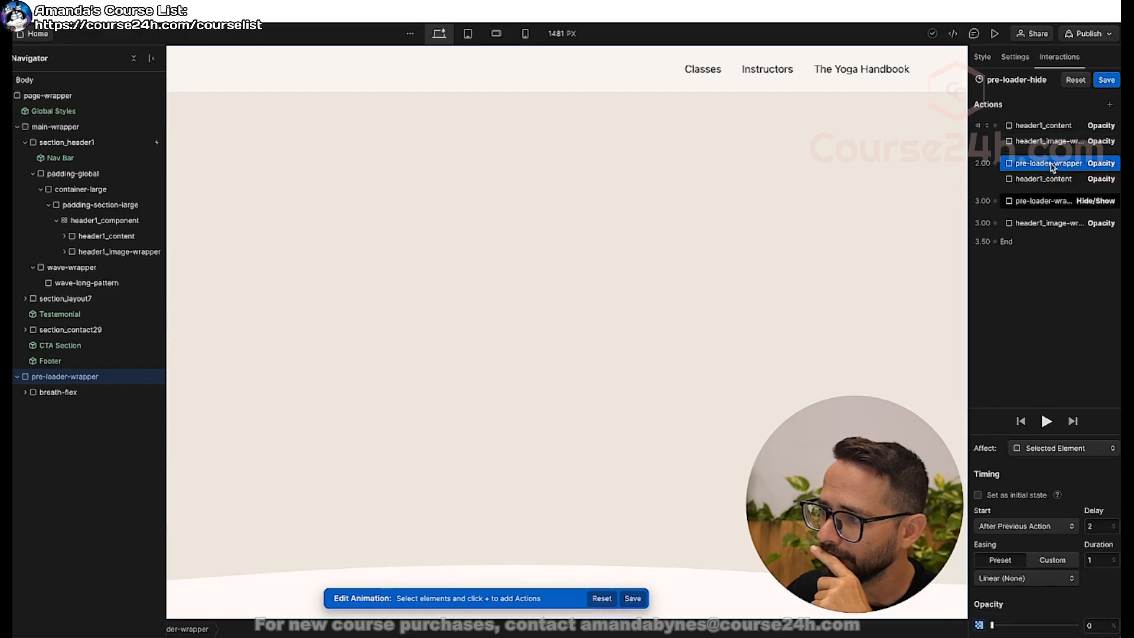
pyautogui.click(1054, 179)
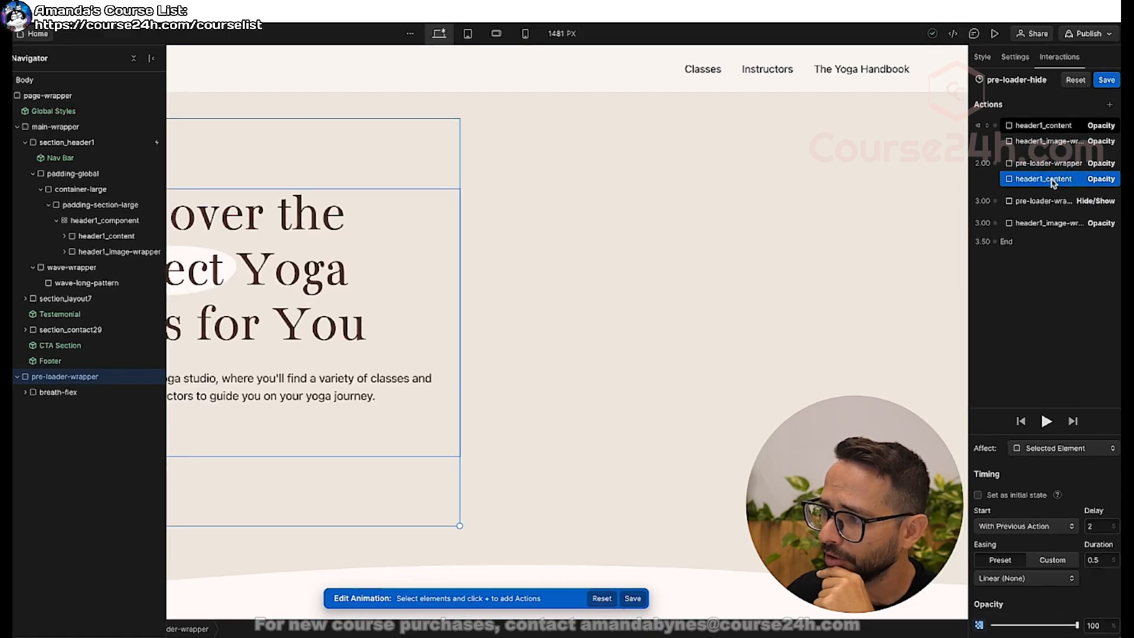
pyautogui.click(1051, 166)
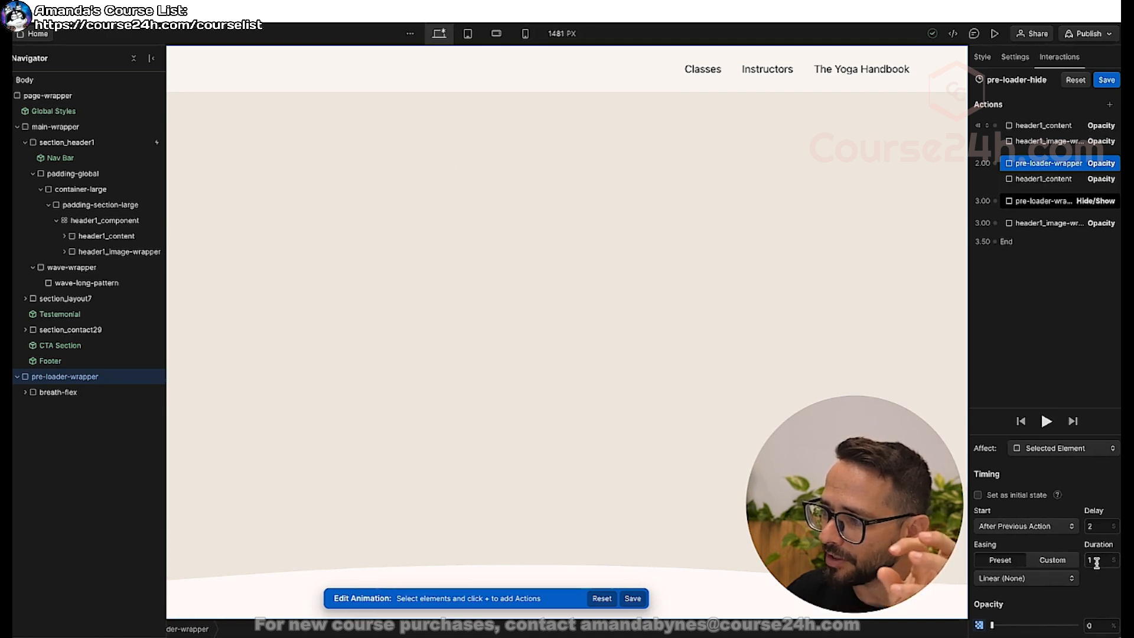
pyautogui.click(1047, 180)
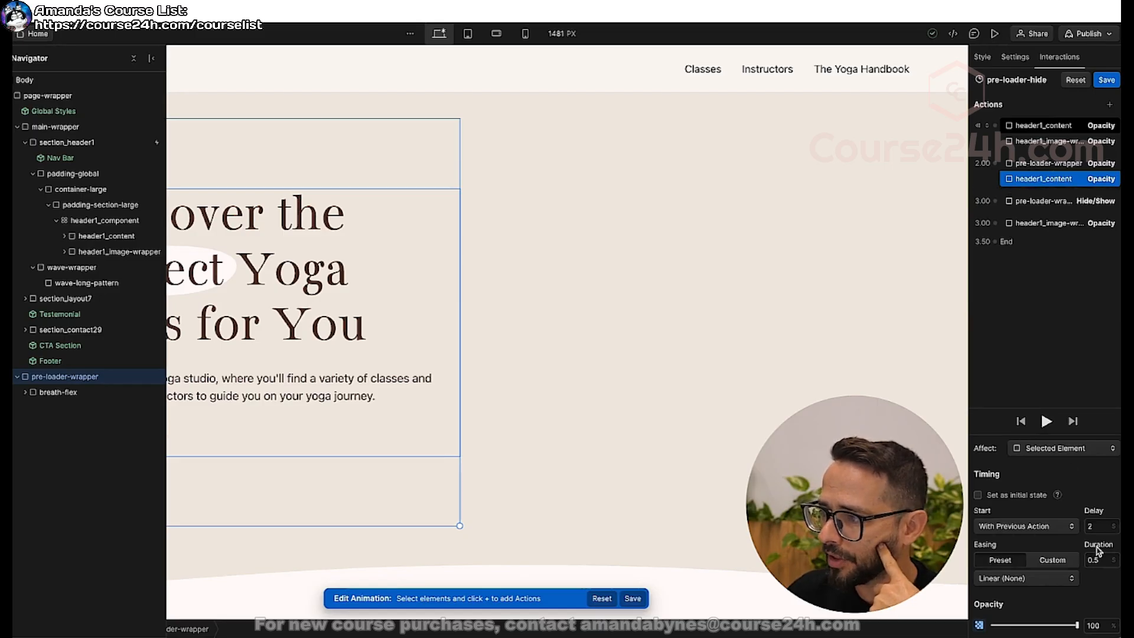
pyautogui.click(1097, 526)
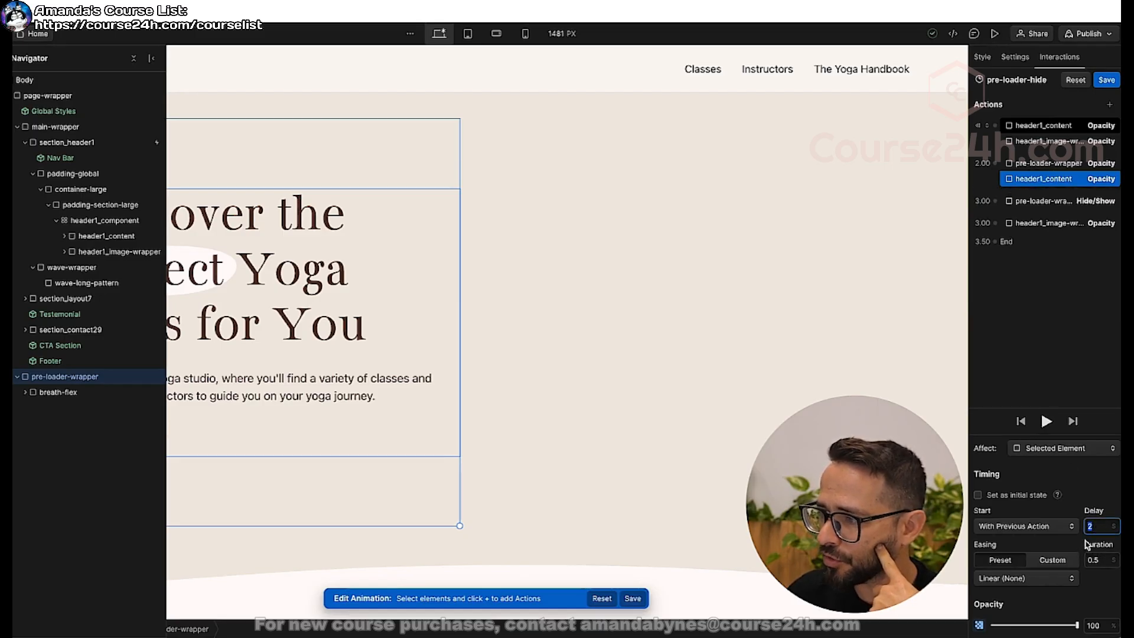
pyautogui.press('Return')
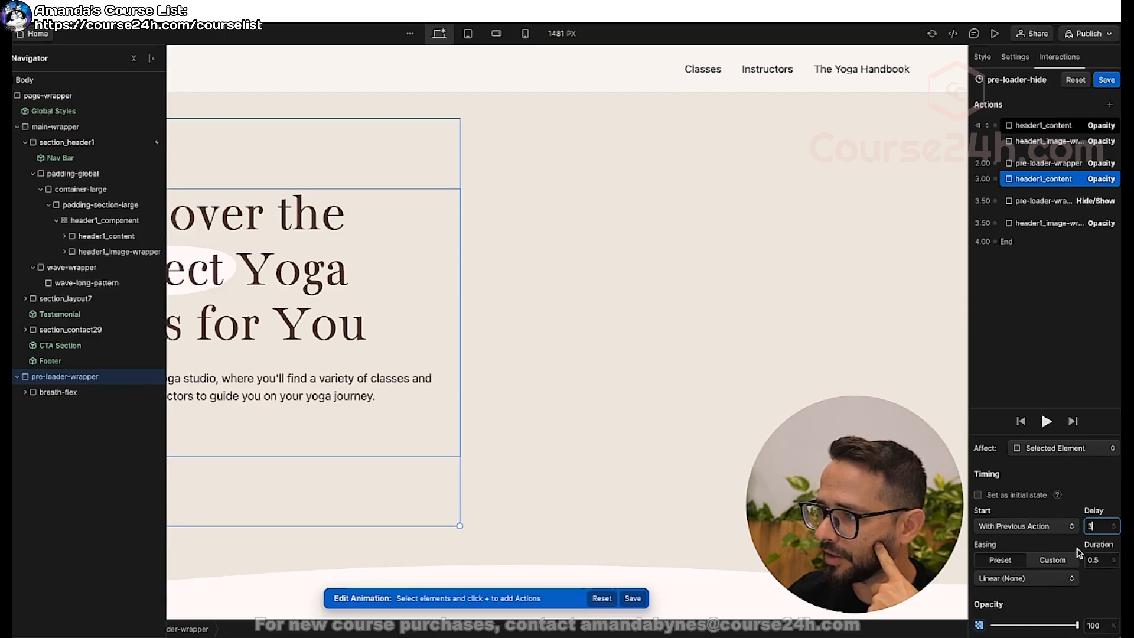
pyautogui.click(1047, 421)
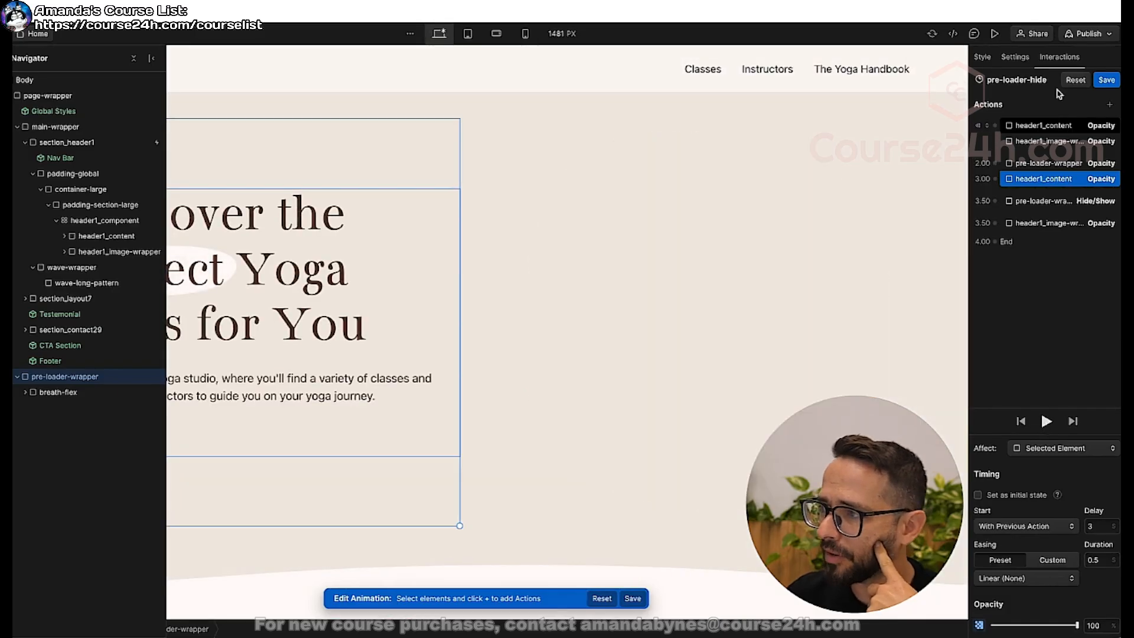
# Set the delay of the 100-opacity header1_content action to 2.5 seconds and preview the animation.
pyautogui.click(1097, 526)
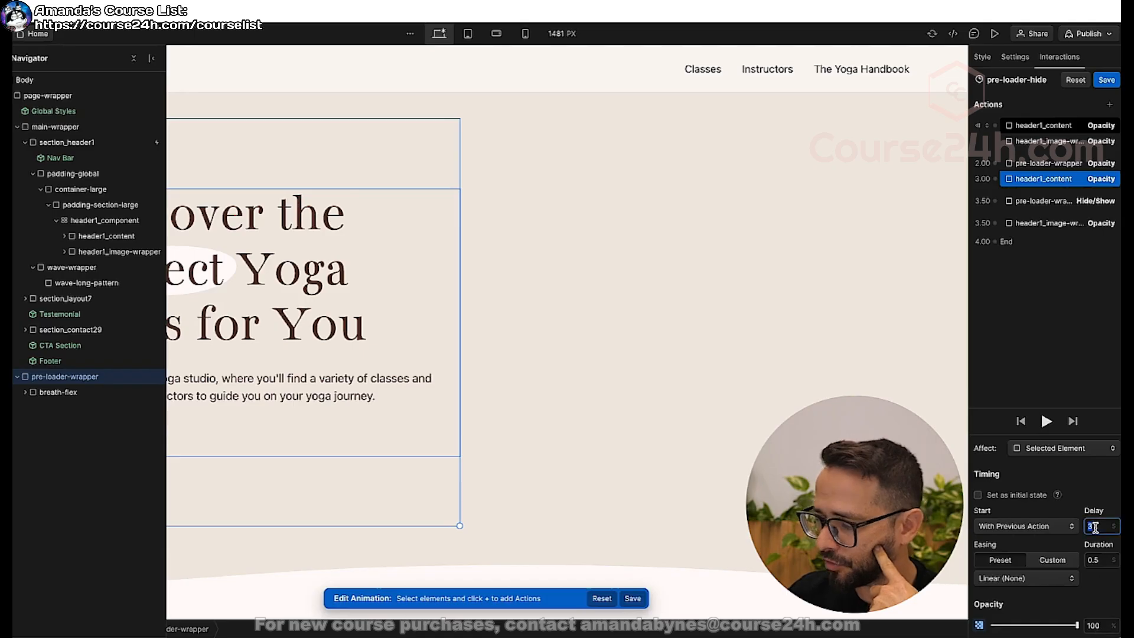
pyautogui.write('2.5')
pyautogui.click(1047, 421)
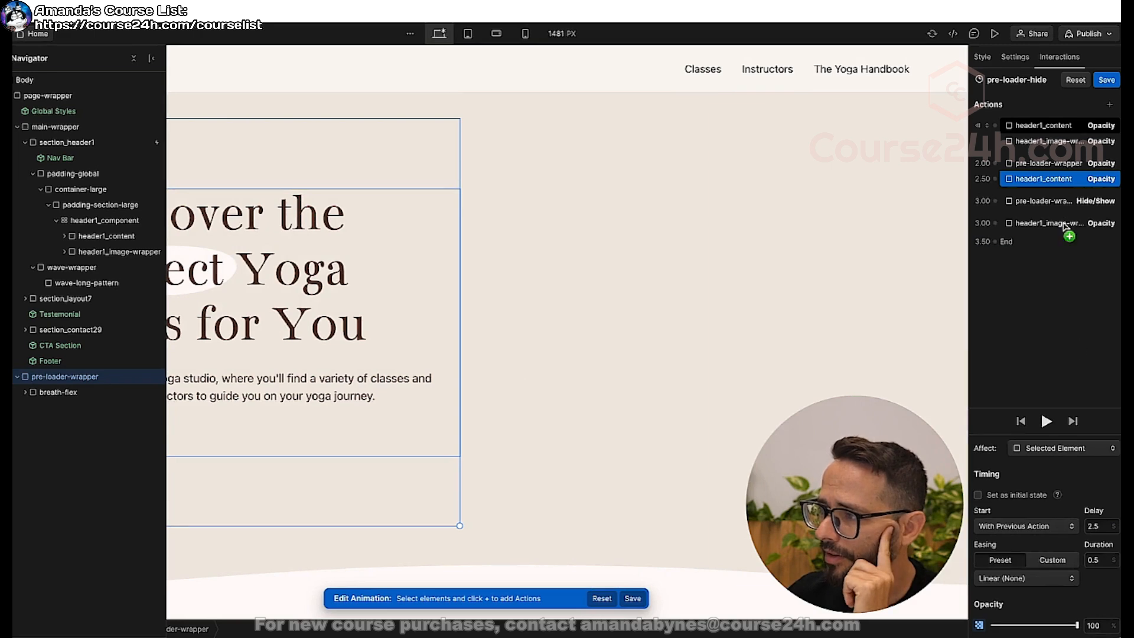
pyautogui.click(1048, 422)
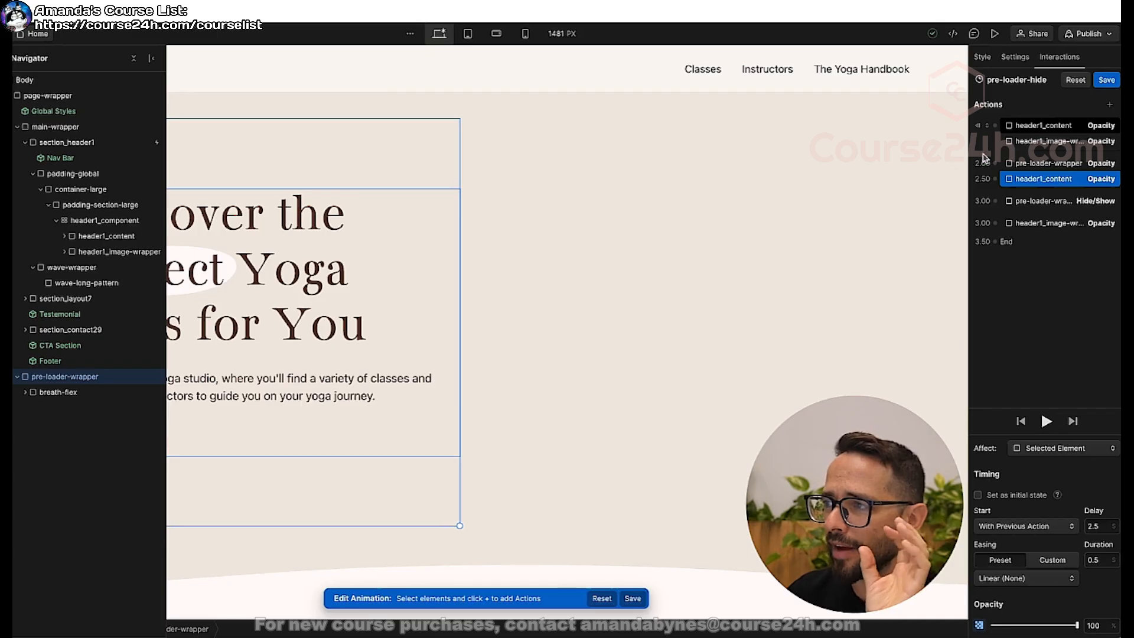
# Add an initial-state Move action for header1_content with a Y offset of 20 px.
pyautogui.click(1055, 127)
pyautogui.click(1111, 106)
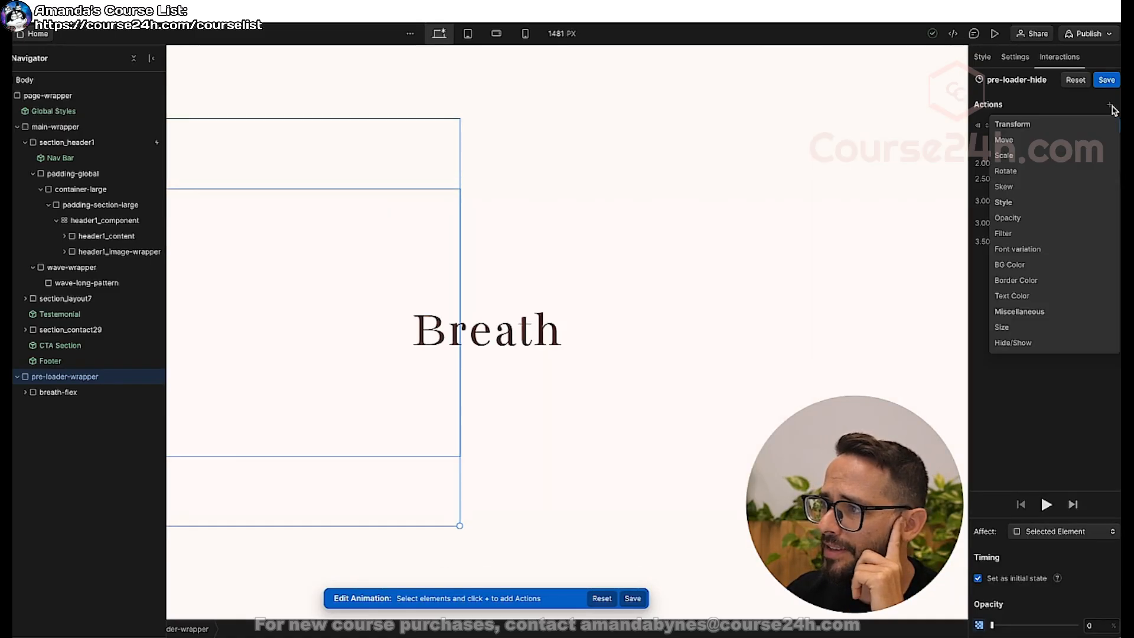
pyautogui.click(1024, 142)
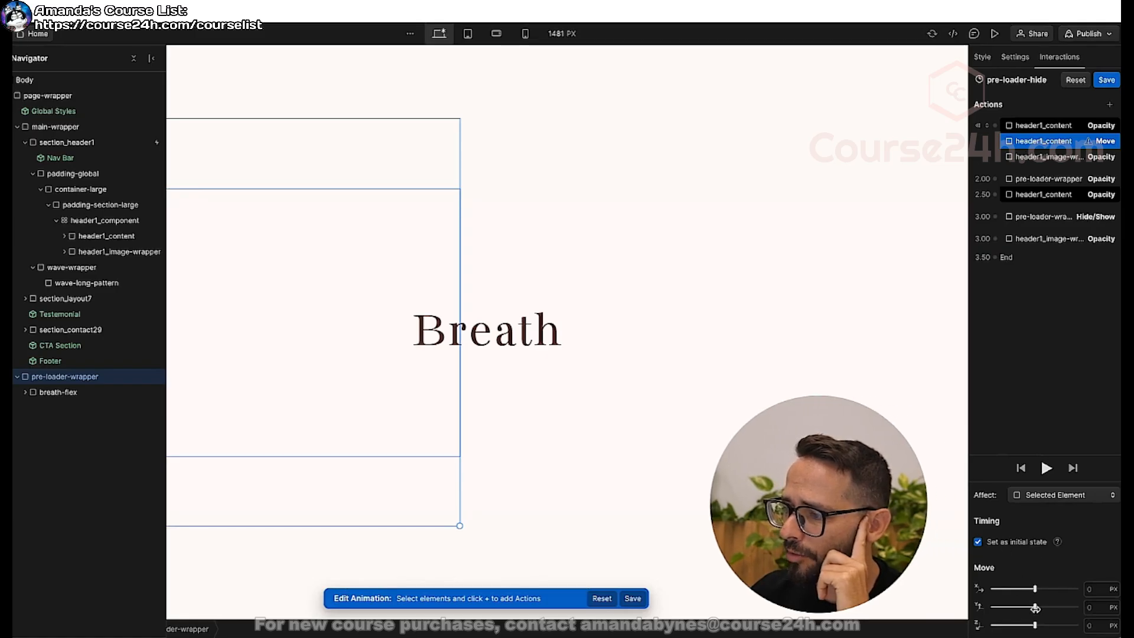
pyautogui.moveTo(1036, 608); pyautogui.dragTo(1039, 608)
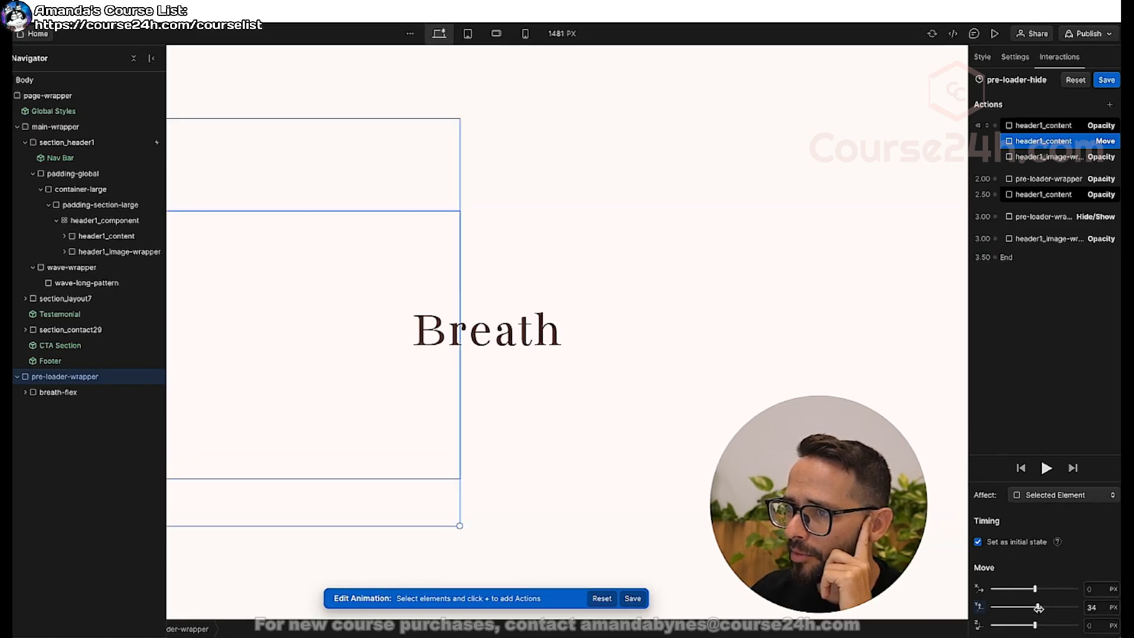
pyautogui.doubleClick(1094, 607)
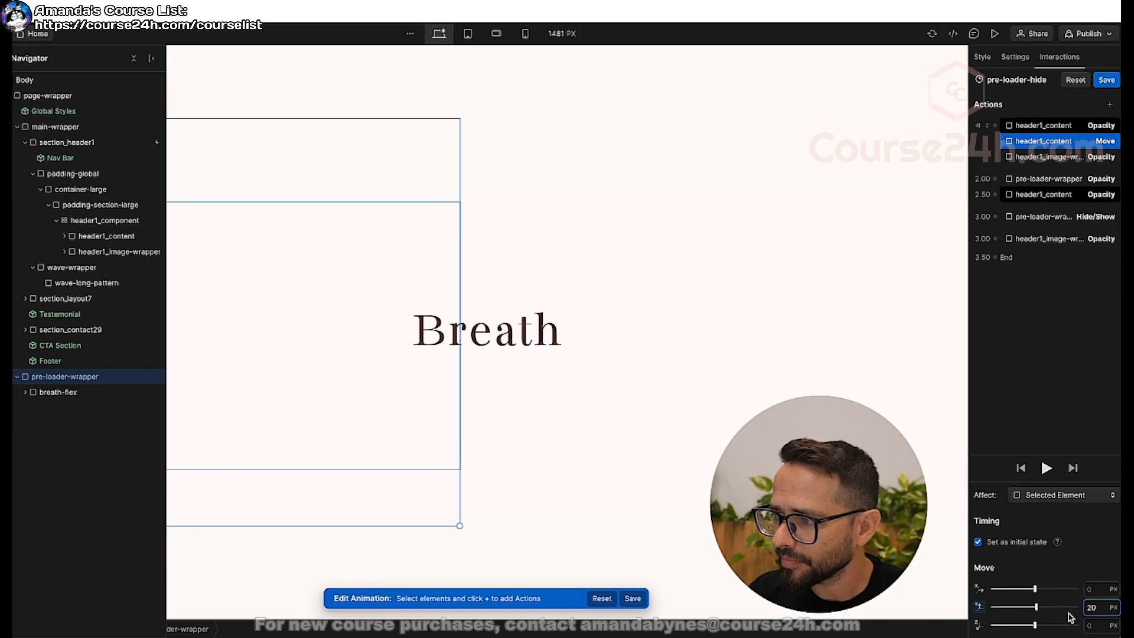
# Duplicate the header1_content Move action and place the copy alongside the header1_content Opacity action that starts at 2.5 seconds.
pyautogui.rightClick(1048, 145)
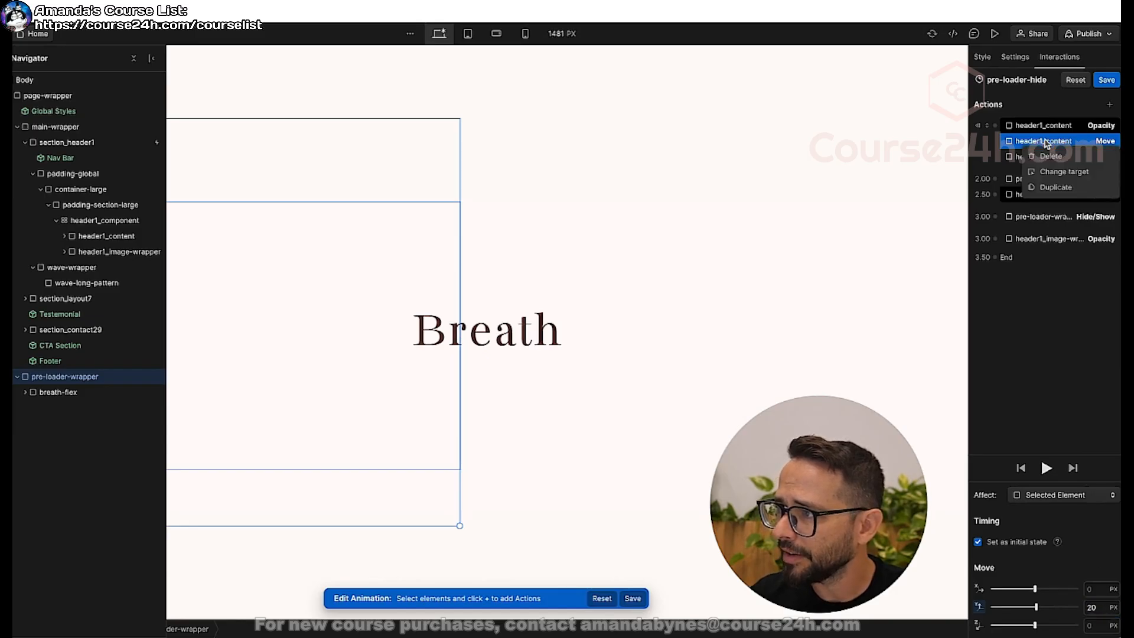
pyautogui.click(1056, 187)
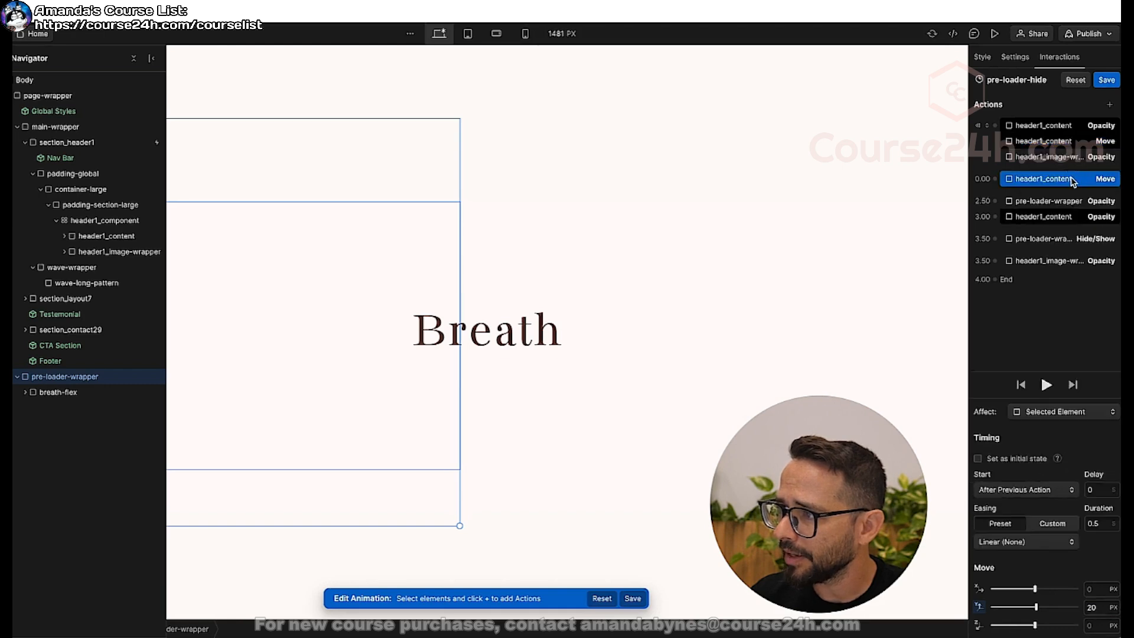
pyautogui.moveTo(1074, 182); pyautogui.dragTo(1074, 212)
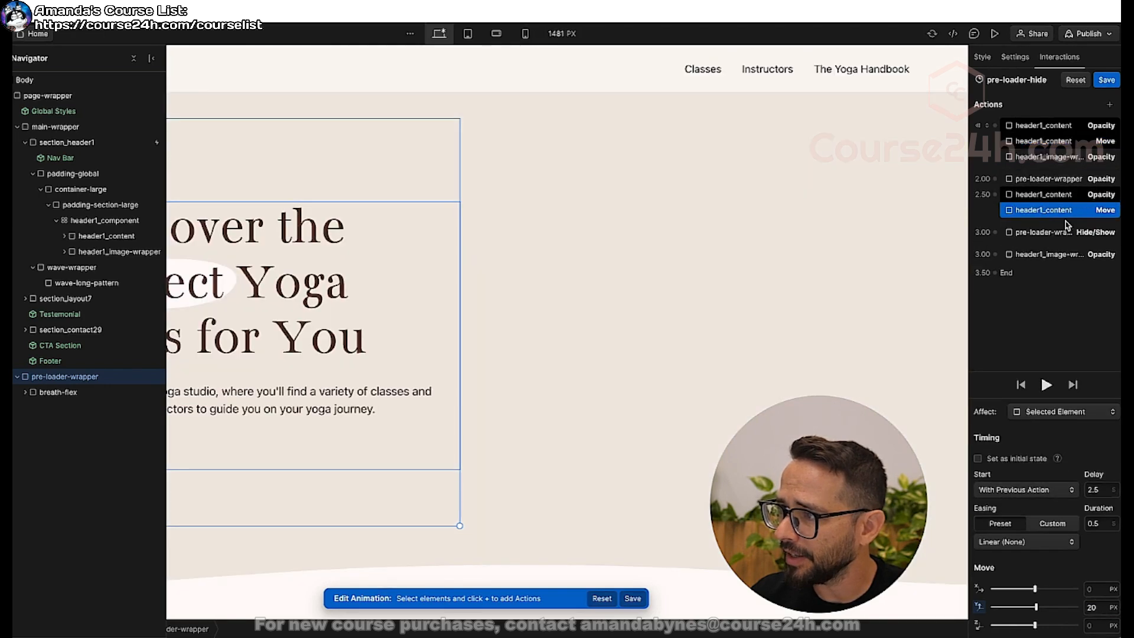
# Set the duplicated header1_content Move action to a Y offset of 0 px with Ease Out easing, and preview the animation.
pyautogui.click(1102, 609)
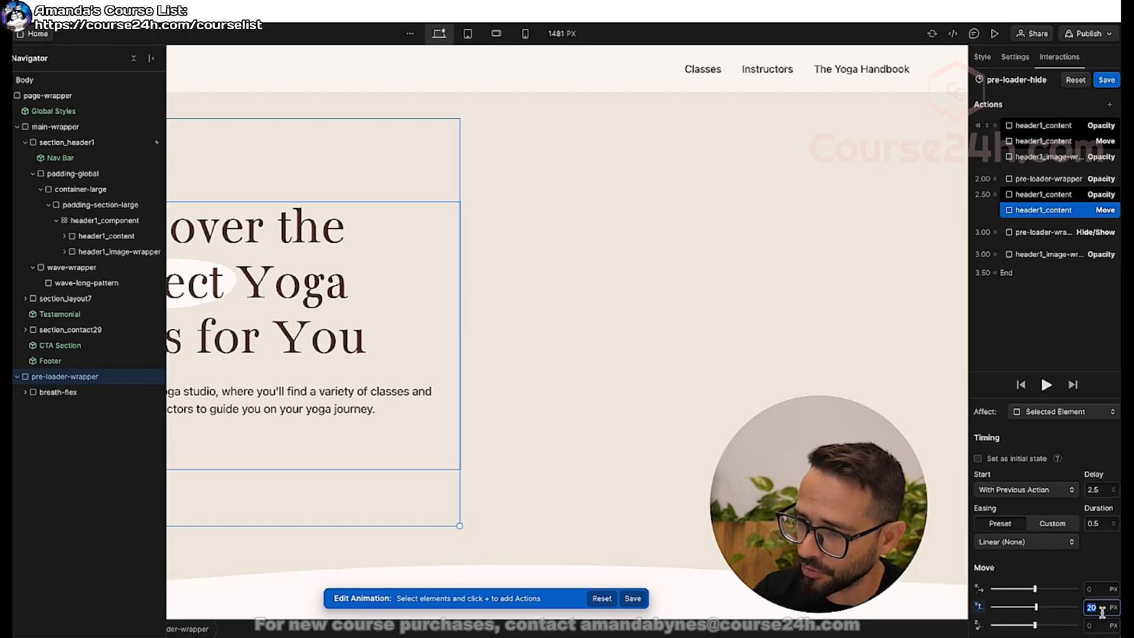
pyautogui.write('0')
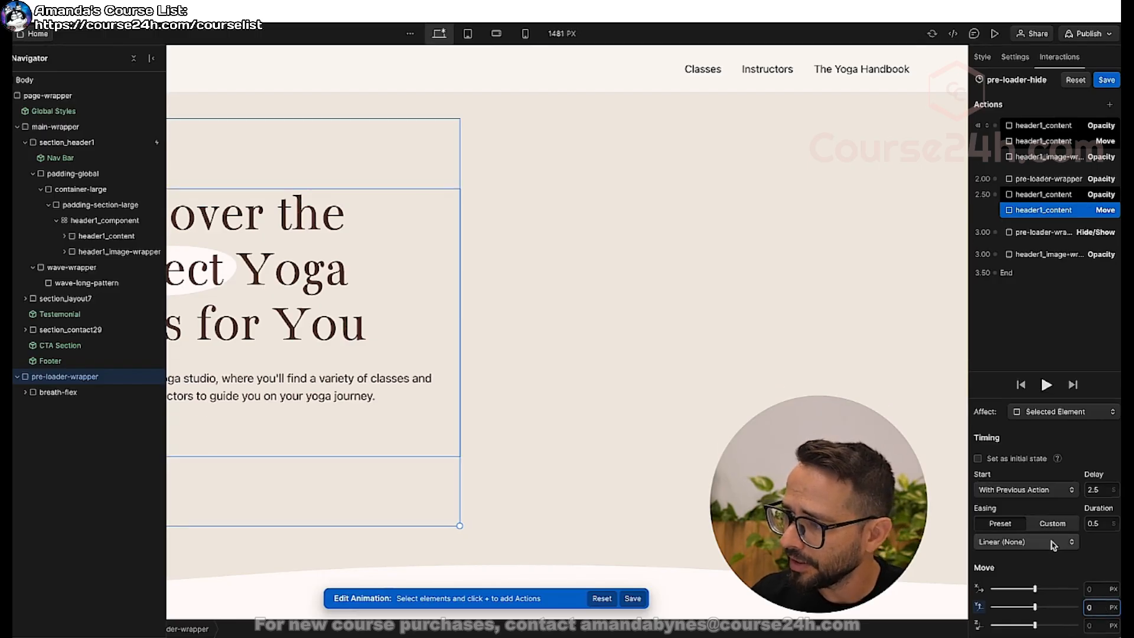
pyautogui.click(998, 541)
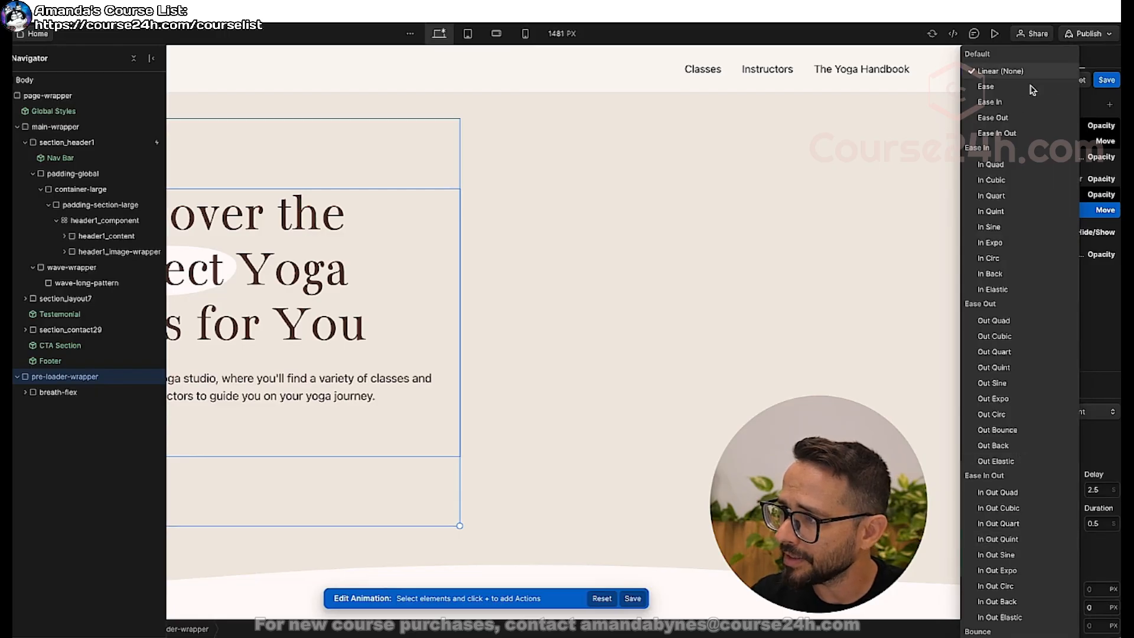
pyautogui.click(1014, 120)
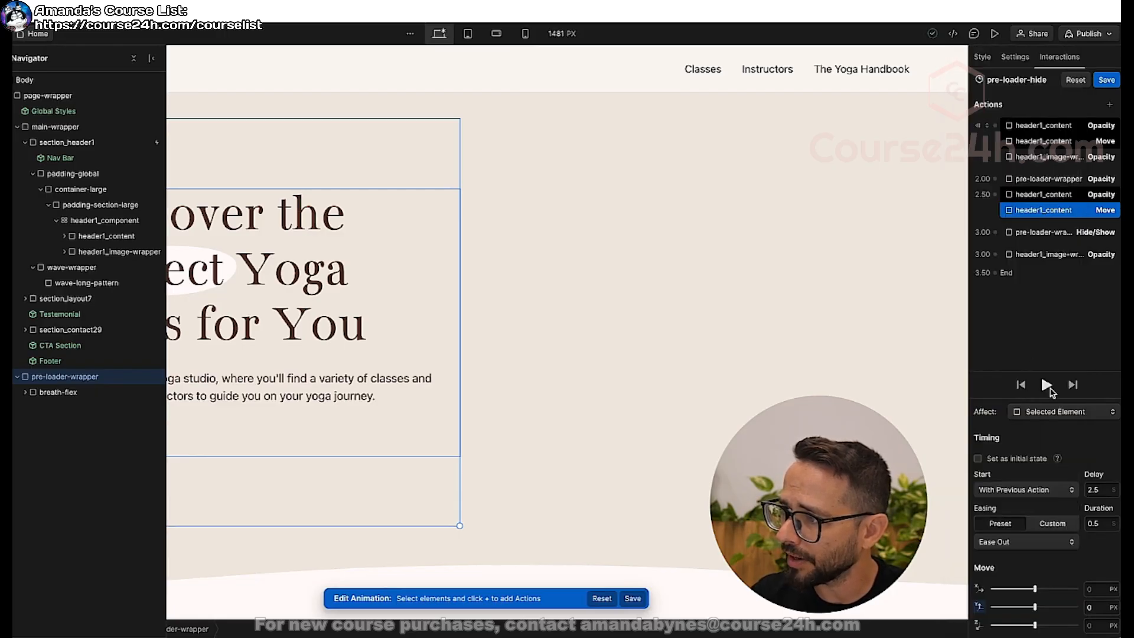
pyautogui.click(1046, 385)
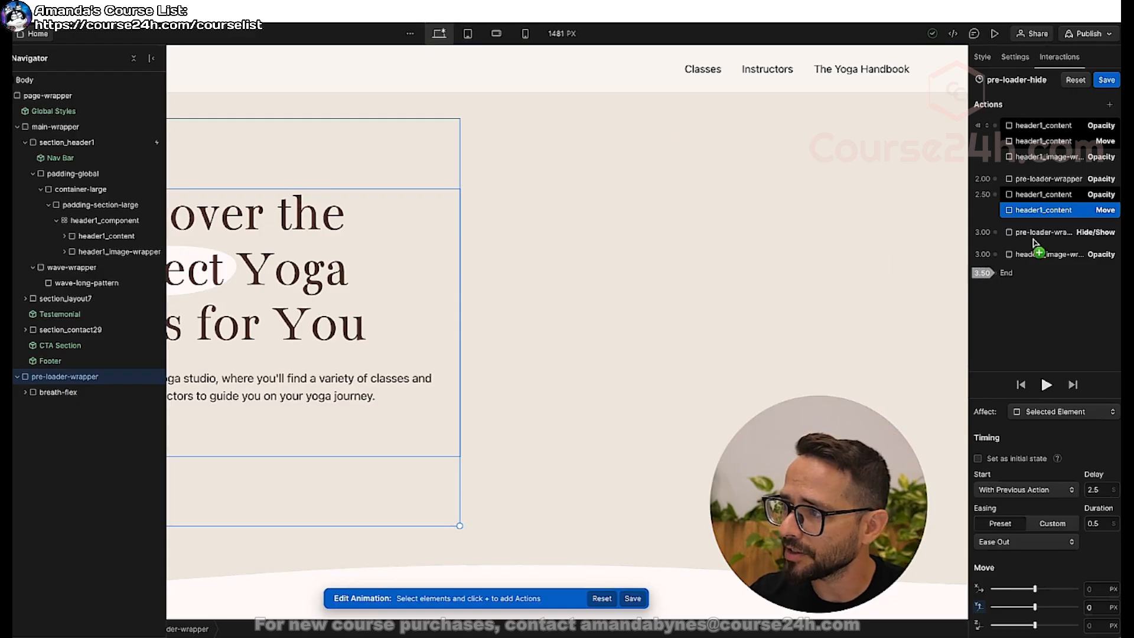
# Add an initial-state Move action for header1_image-wrapper with a Y offset of 20 px.
pyautogui.click(1061, 157)
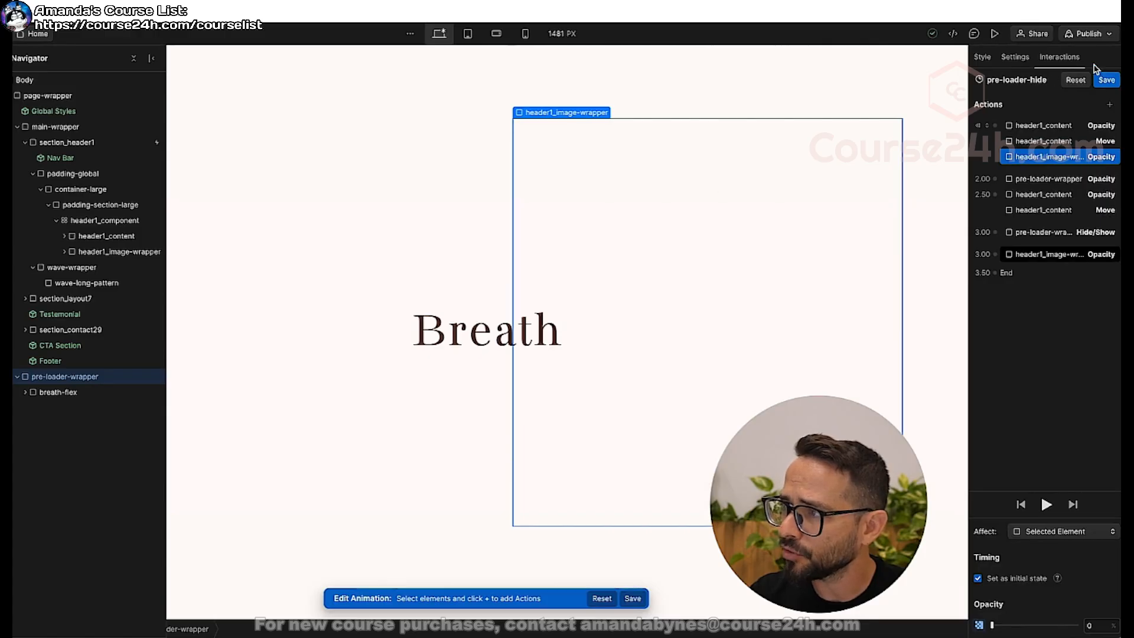
pyautogui.click(1110, 105)
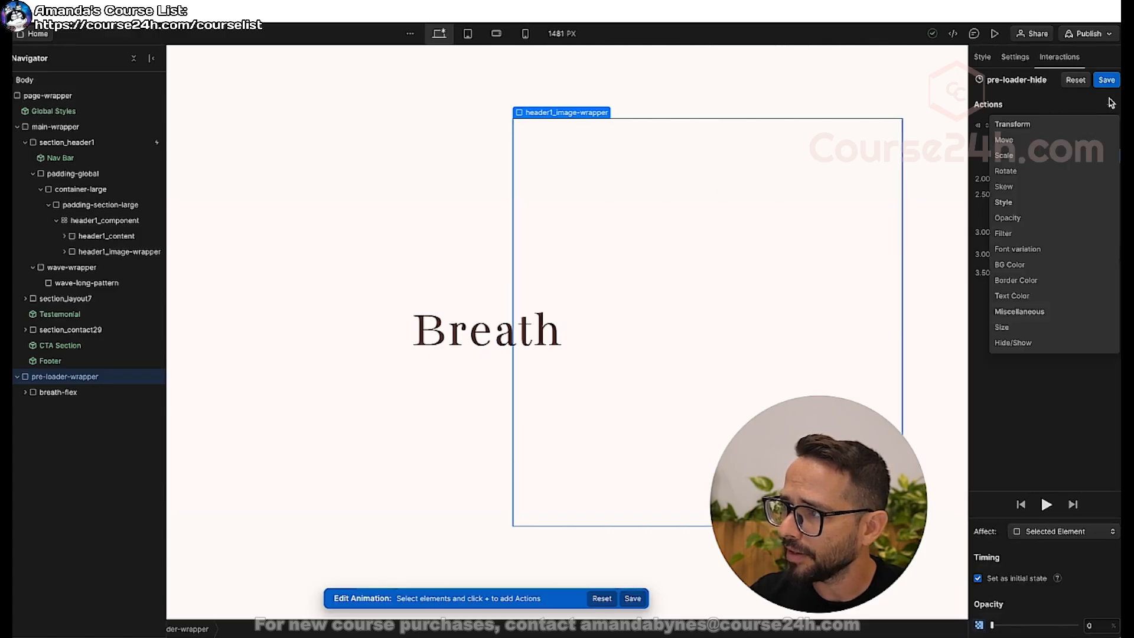
pyautogui.click(1021, 140)
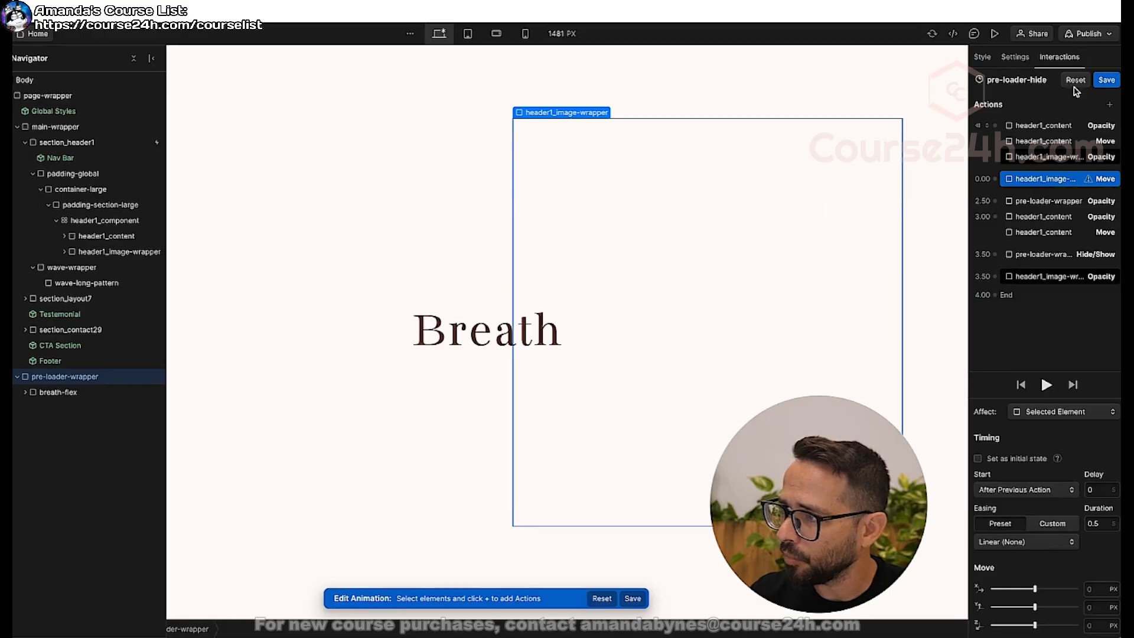
pyautogui.moveTo(1031, 185); pyautogui.dragTo(1022, 146)
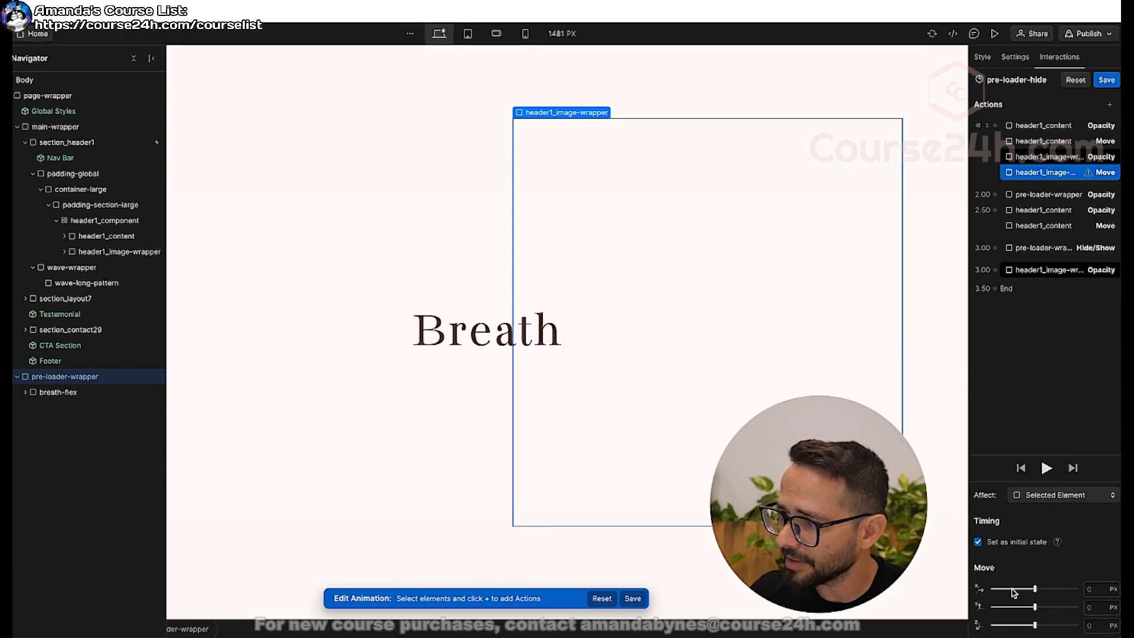
pyautogui.click(1094, 607)
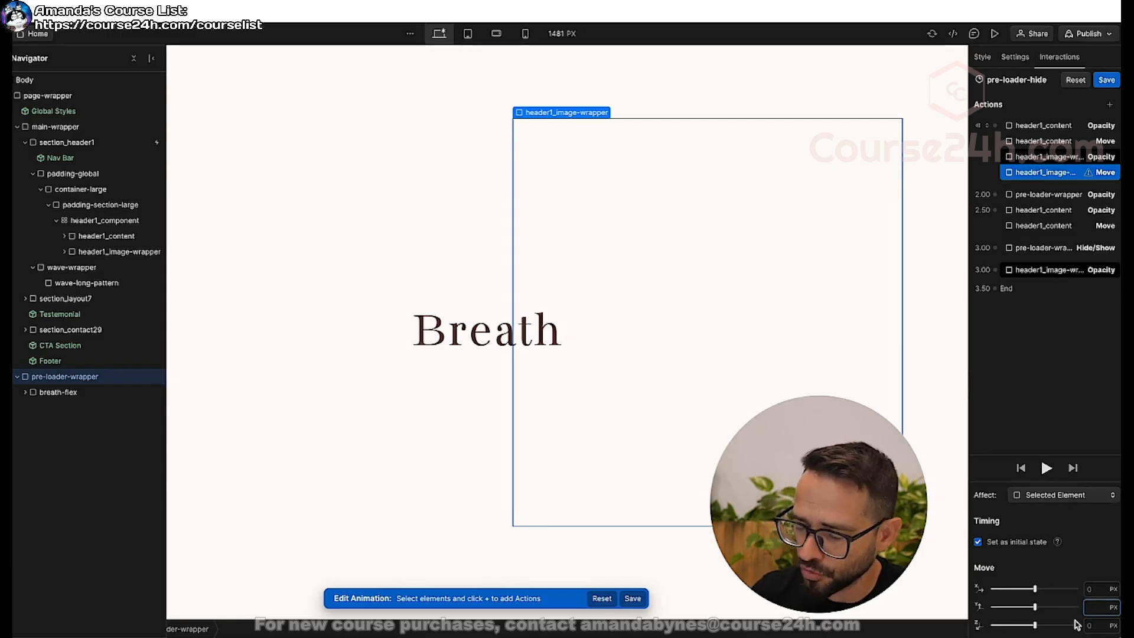
pyautogui.write('20')
# Duplicate the header1_image-wrapper Move action and place the copy alongside that element's final Opacity action at 3 seconds.
pyautogui.rightClick(1076, 173)
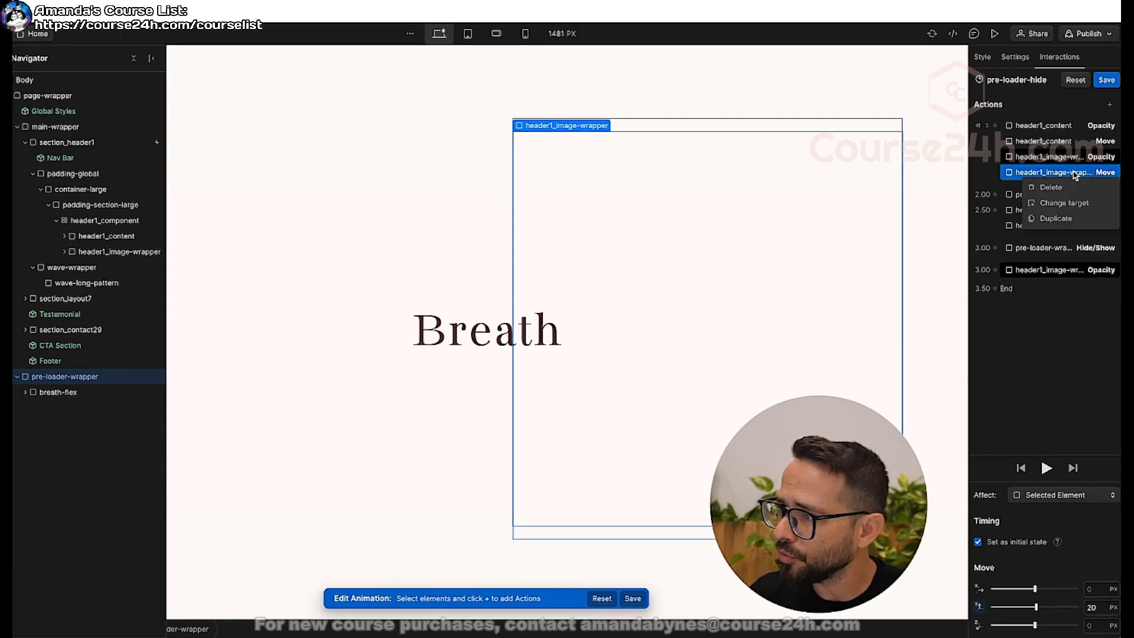
pyautogui.click(1055, 220)
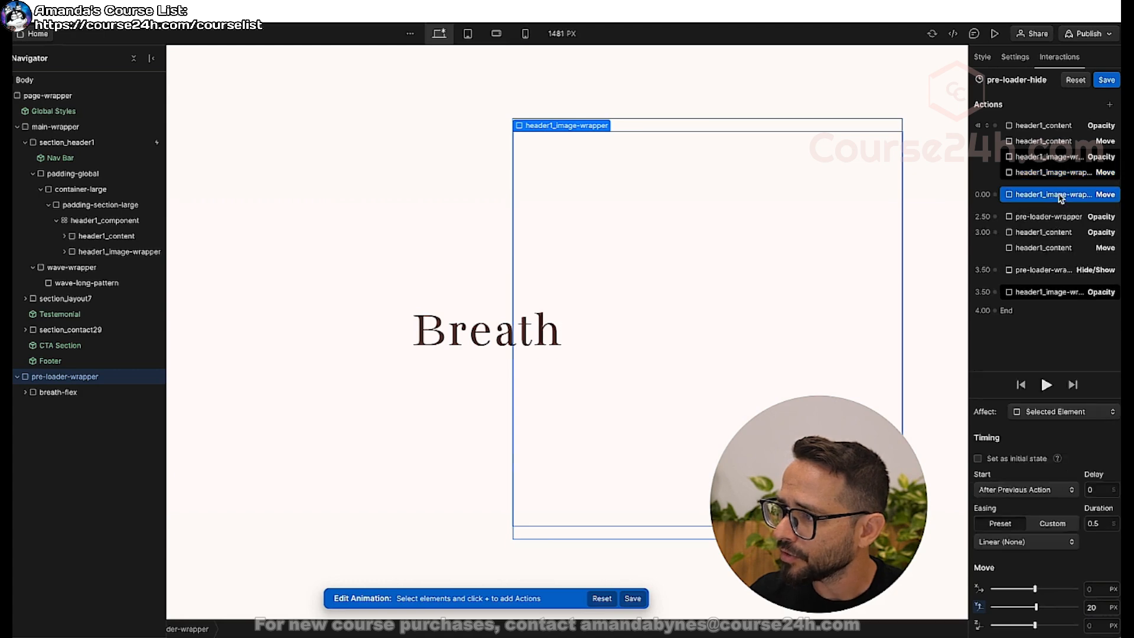
pyautogui.moveTo(1061, 199); pyautogui.dragTo(1067, 293)
pyautogui.moveTo(1068, 301); pyautogui.dragTo(1073, 292)
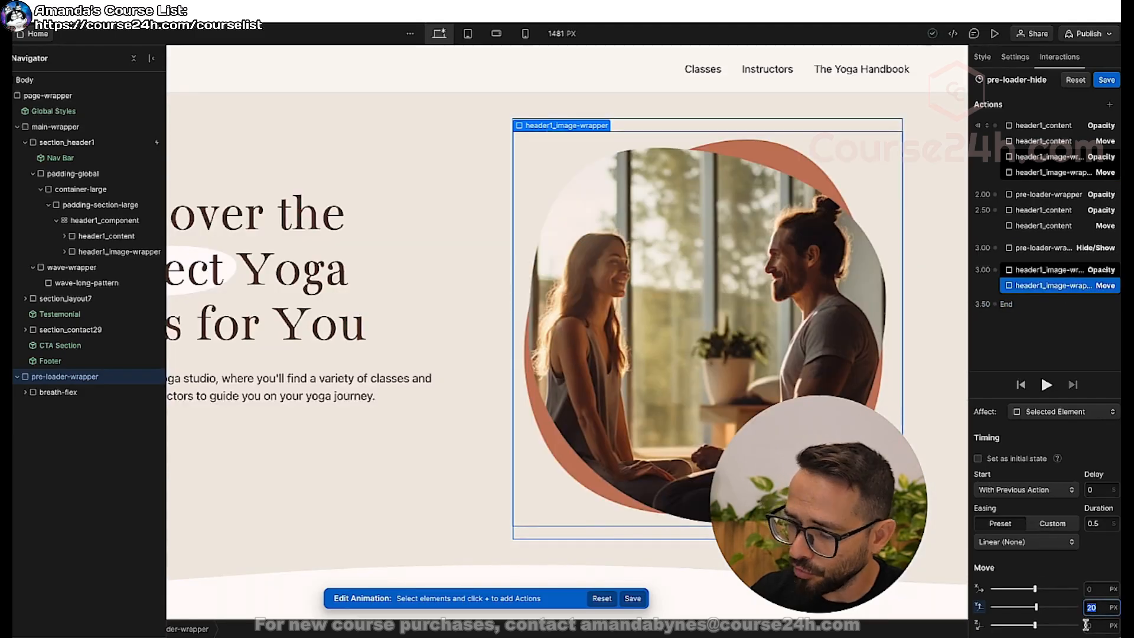
# Give the copied header1_image-wrapper Move action a Y offset of 0 px and Ease Out easing, then preview and save the animation.
pyautogui.press('Return')
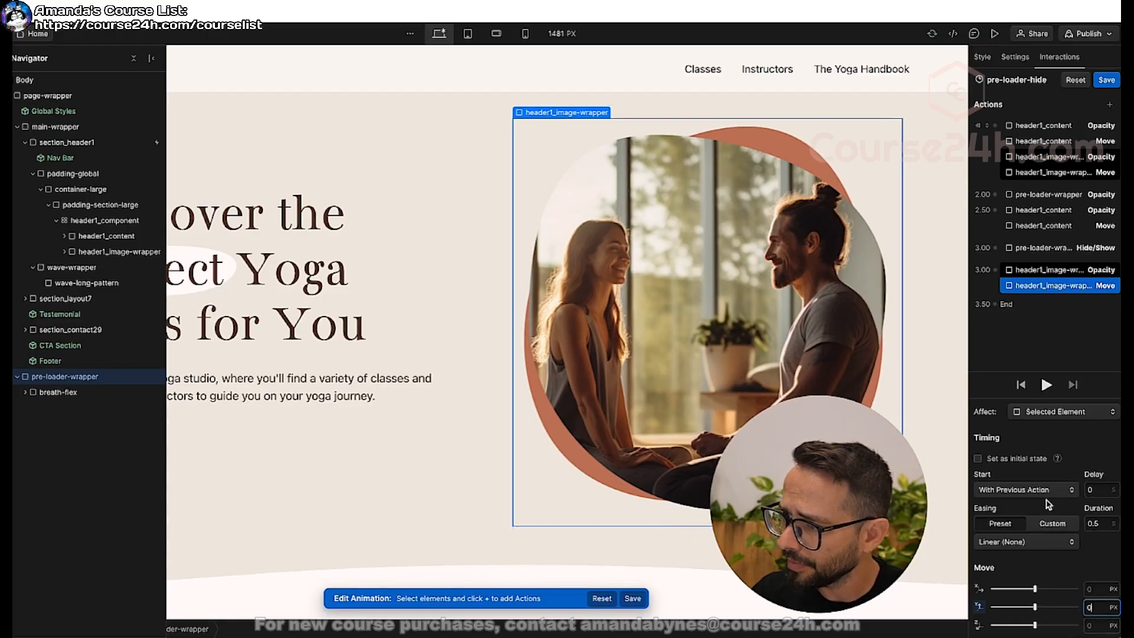
pyautogui.click(1027, 542)
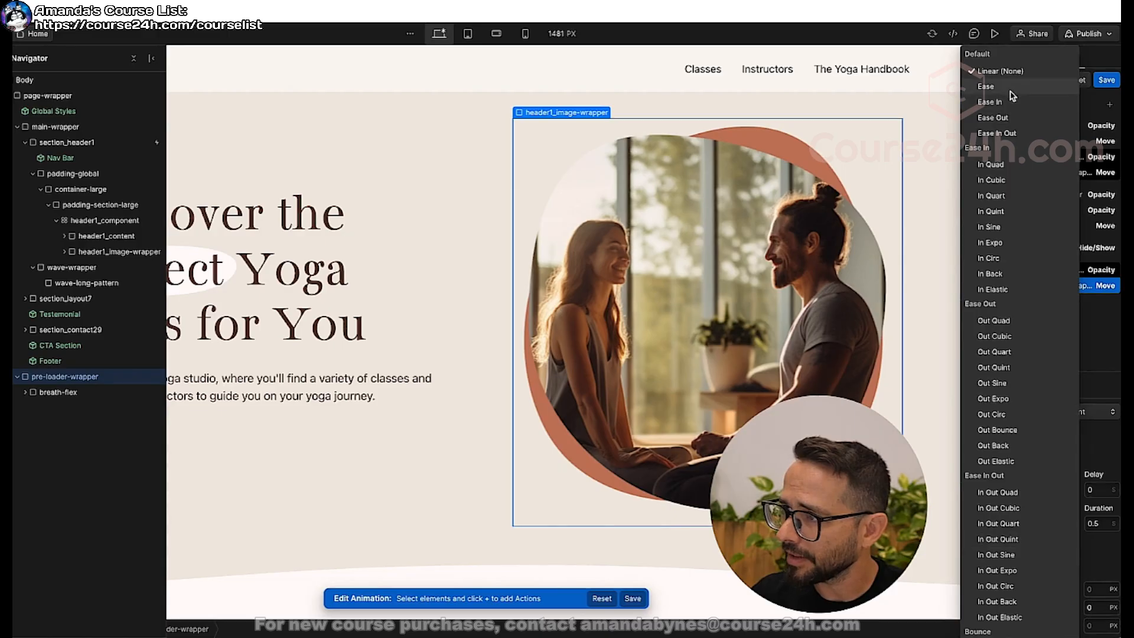
pyautogui.click(1014, 118)
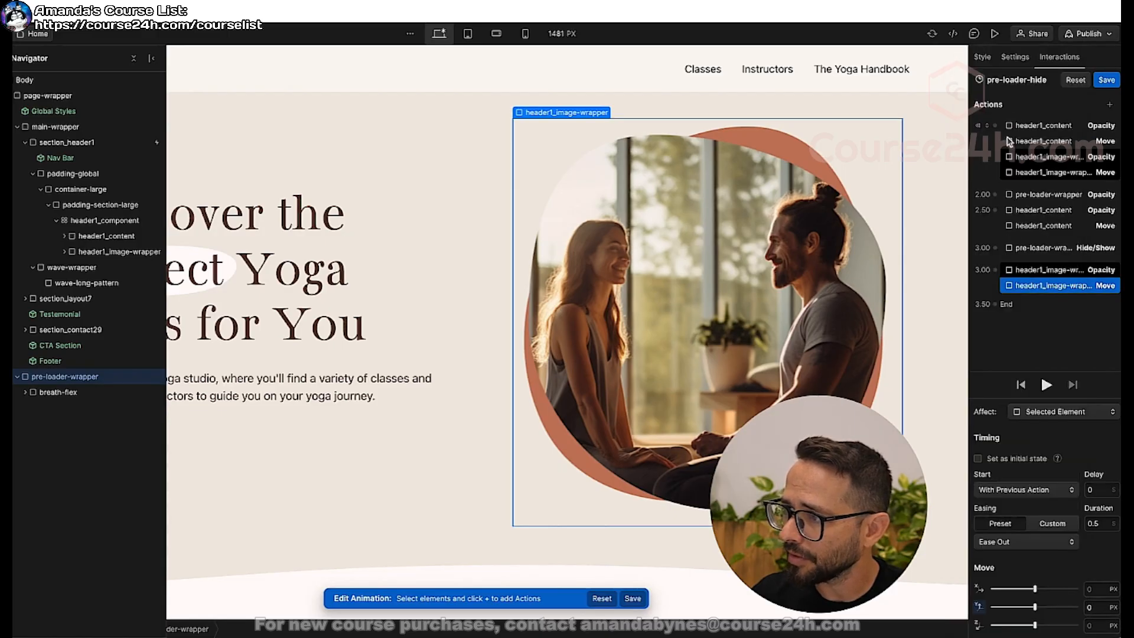
pyautogui.click(1046, 385)
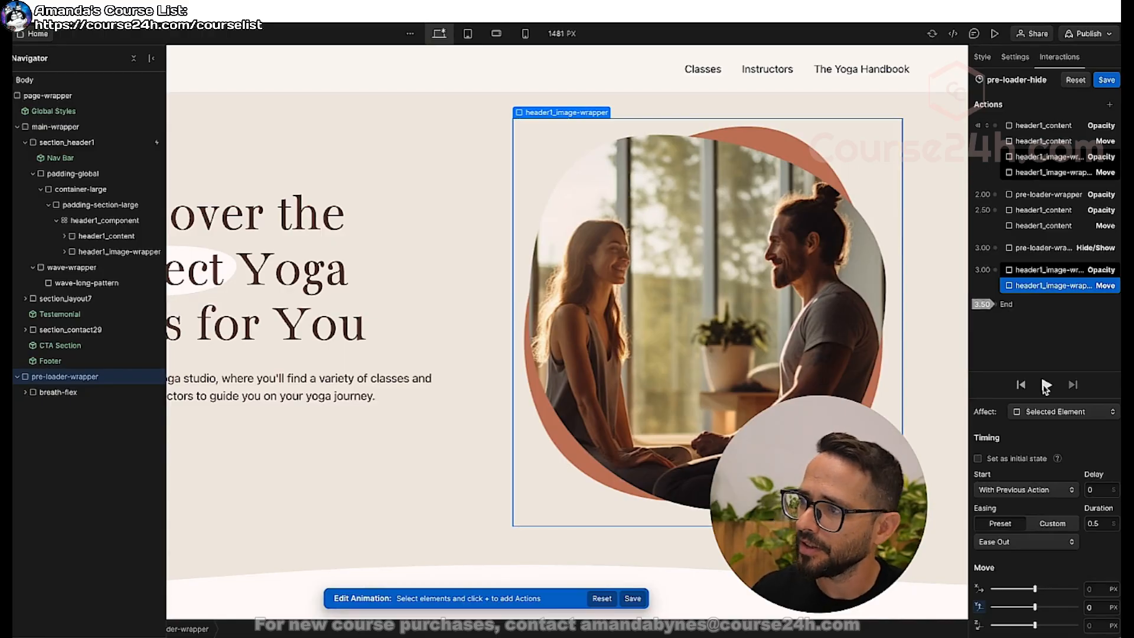
pyautogui.click(1106, 82)
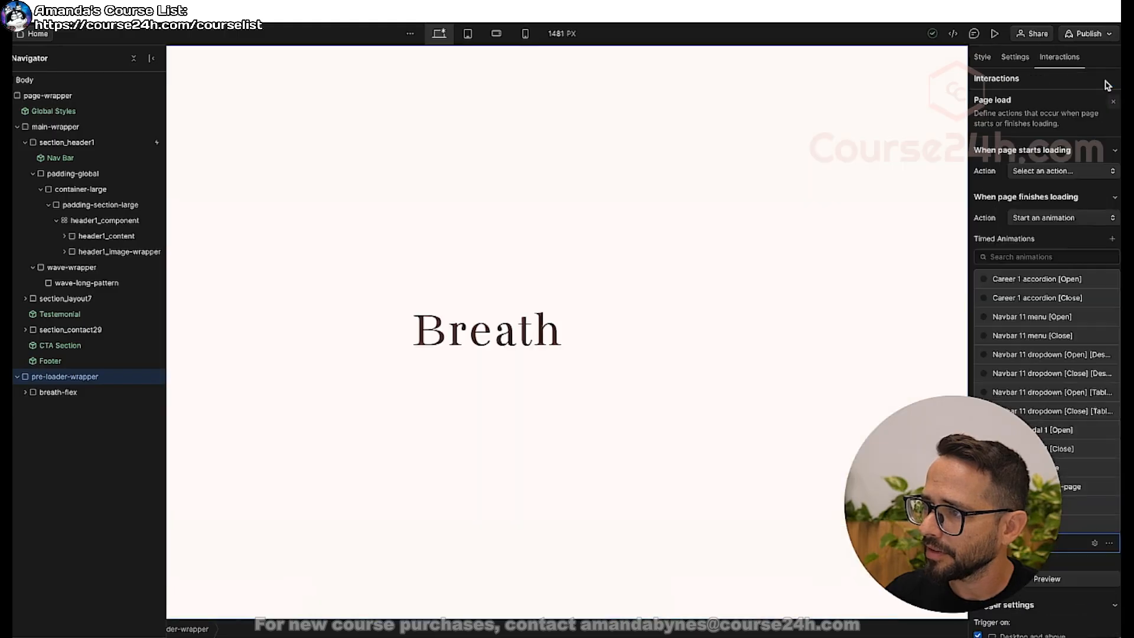
# Set the display of pre-loader-wrapper to None and preview the page.
pyautogui.press('s')
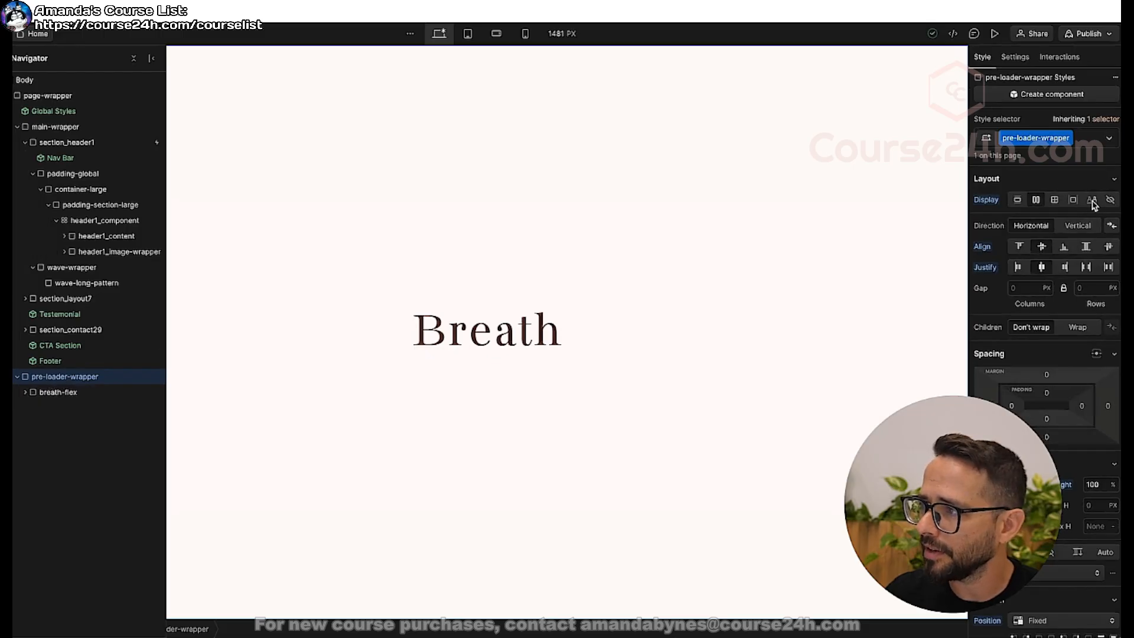
pyautogui.click(1110, 201)
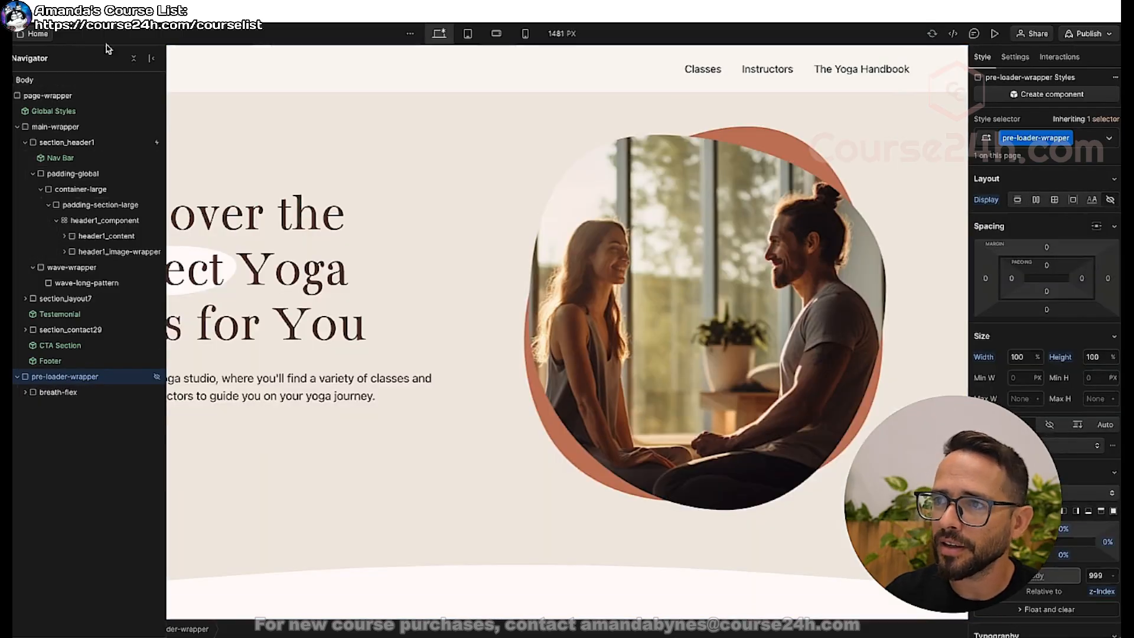
pyautogui.click(996, 35)
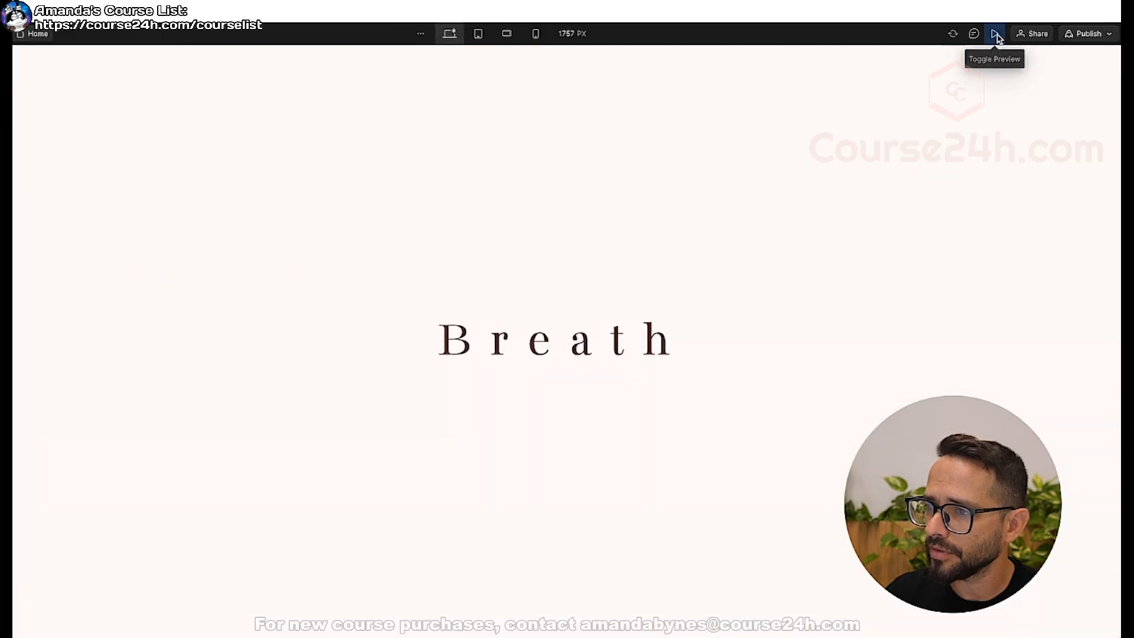
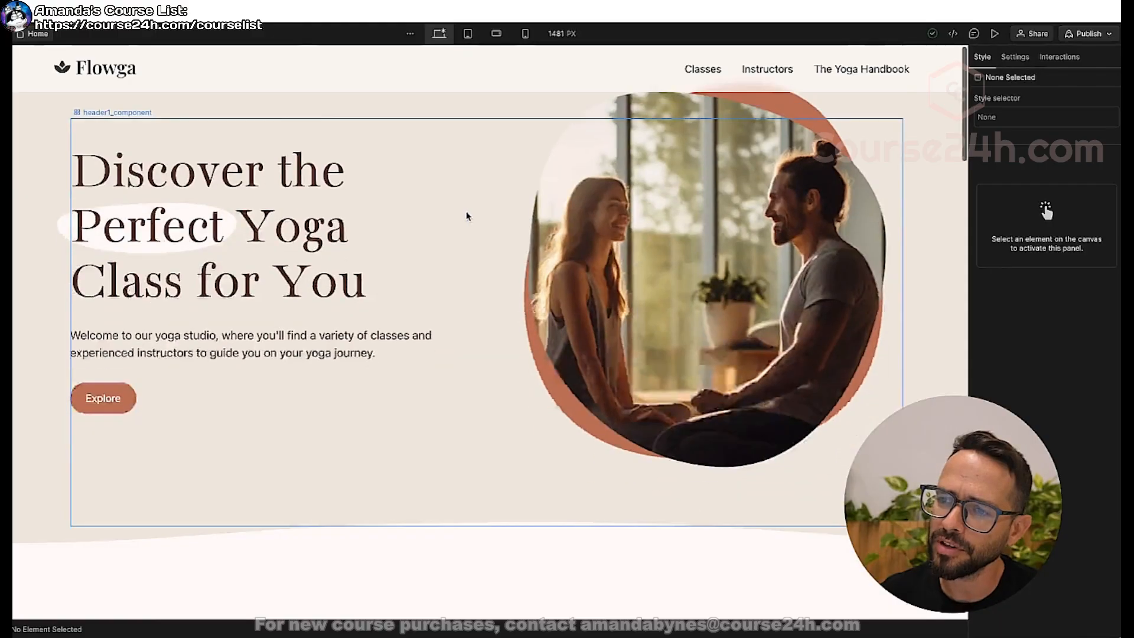
# Add a Scroll into view element trigger to layout7_image-wrapper in the Transform Your Life Through Yoga section.
pyautogui.scroll(-10, 413, 195)
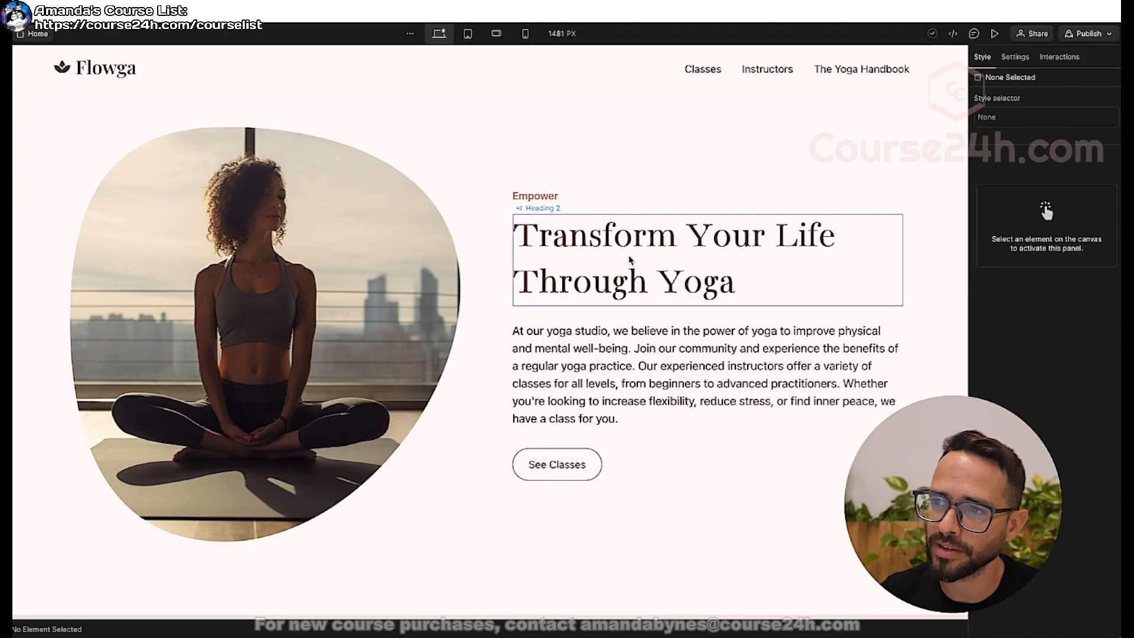
pyautogui.scroll(10, 354, 194)
pyautogui.scroll(-9, 342, 198)
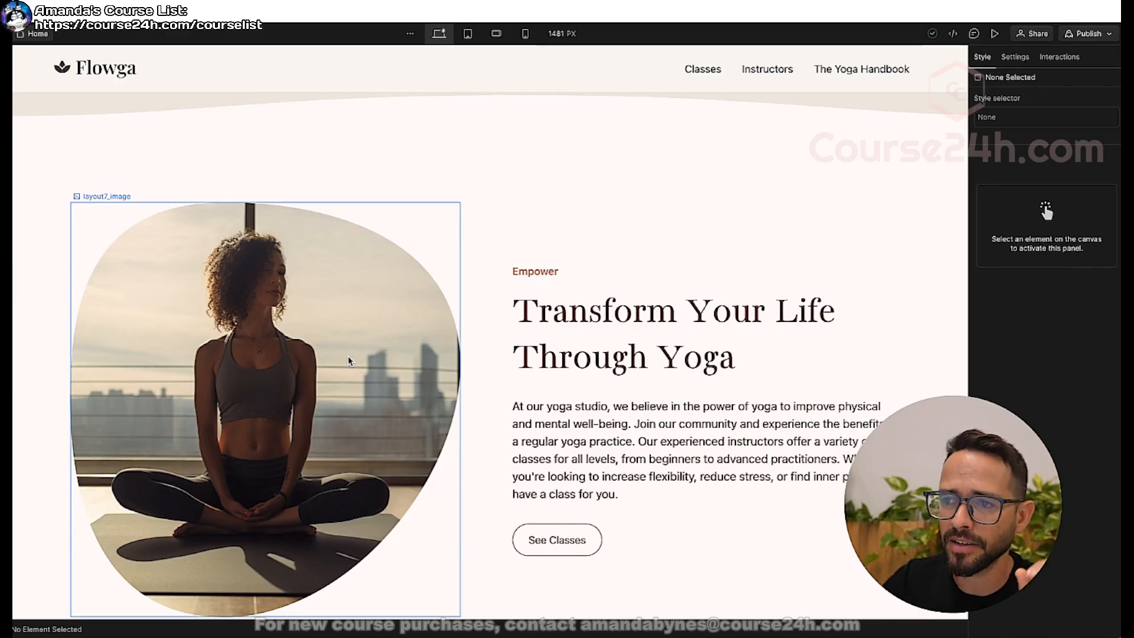
pyautogui.click(218, 299)
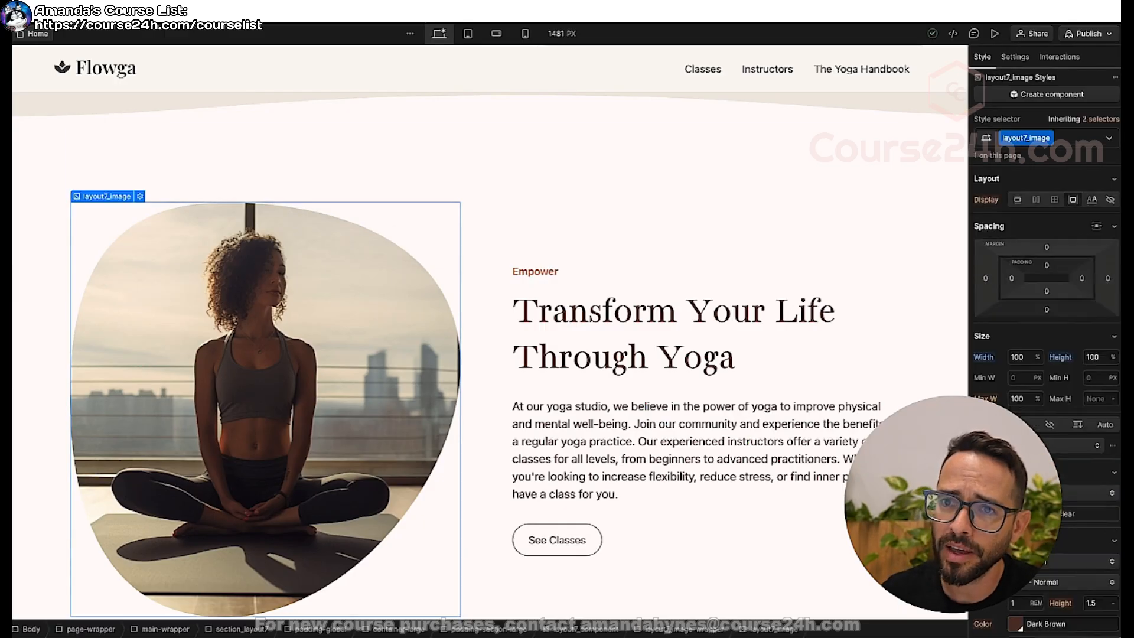
pyautogui.press('z')
pyautogui.click(89, 237)
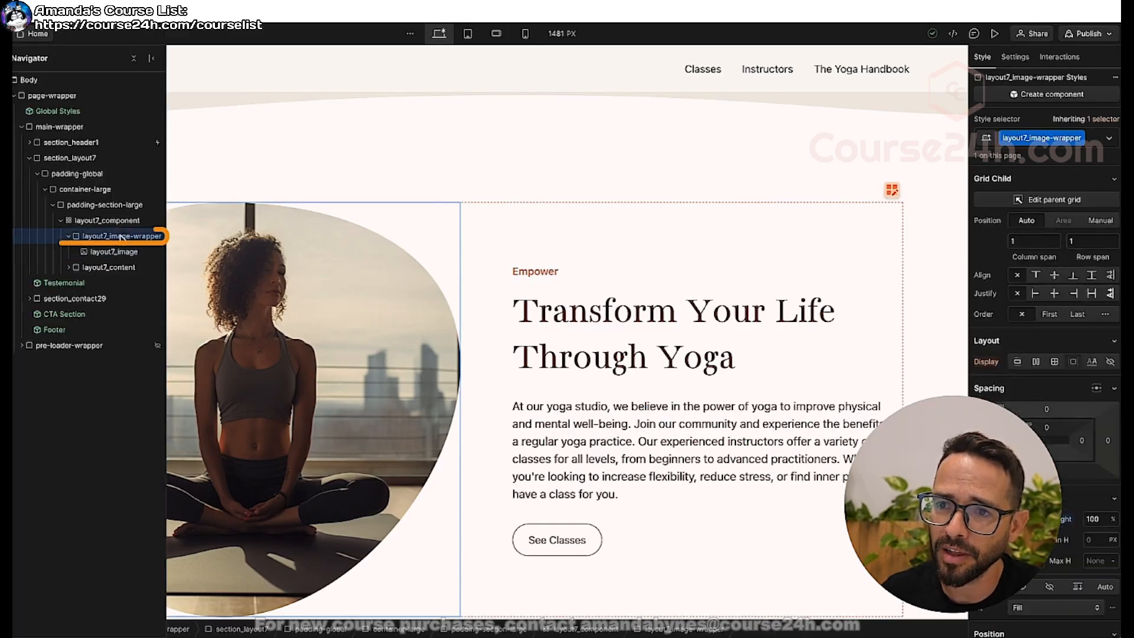
pyautogui.click(69, 236)
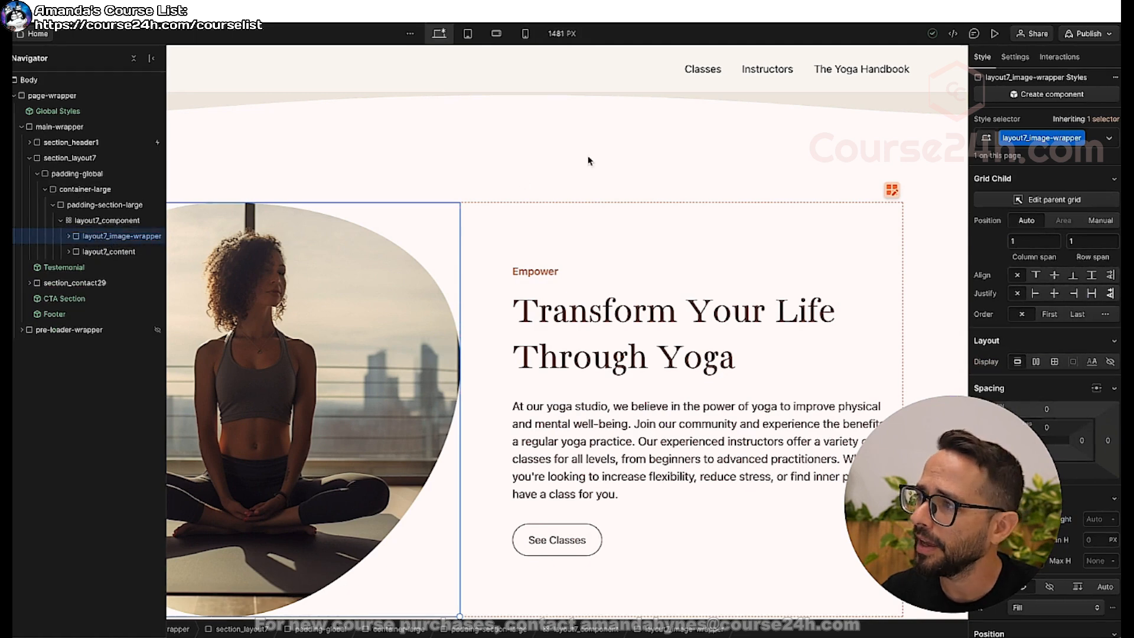
pyautogui.click(1071, 61)
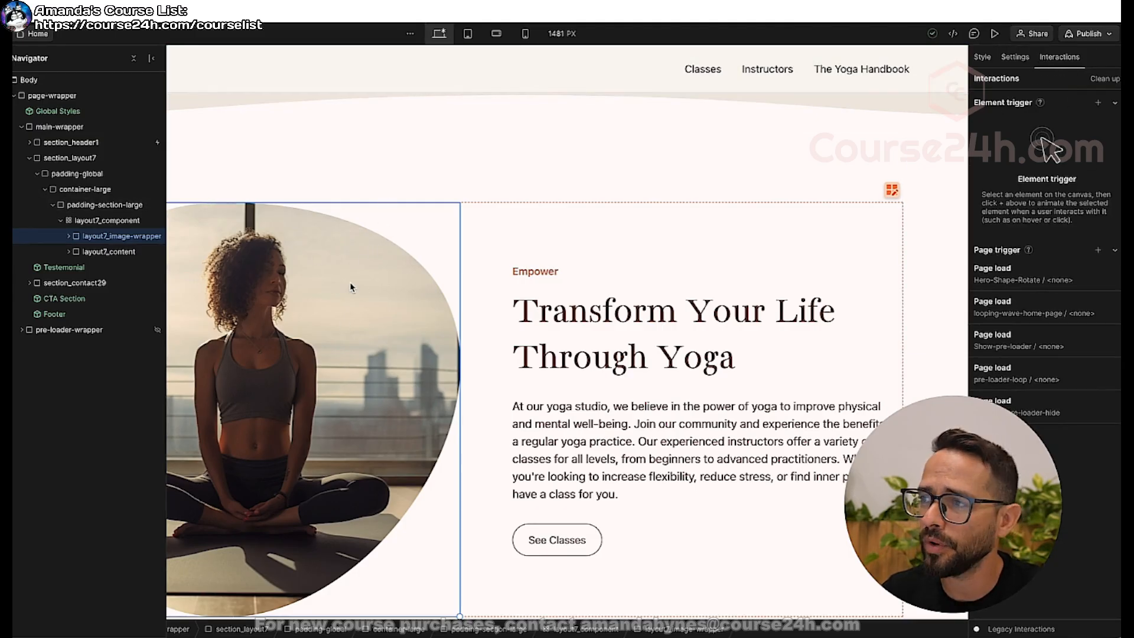
pyautogui.click(1098, 104)
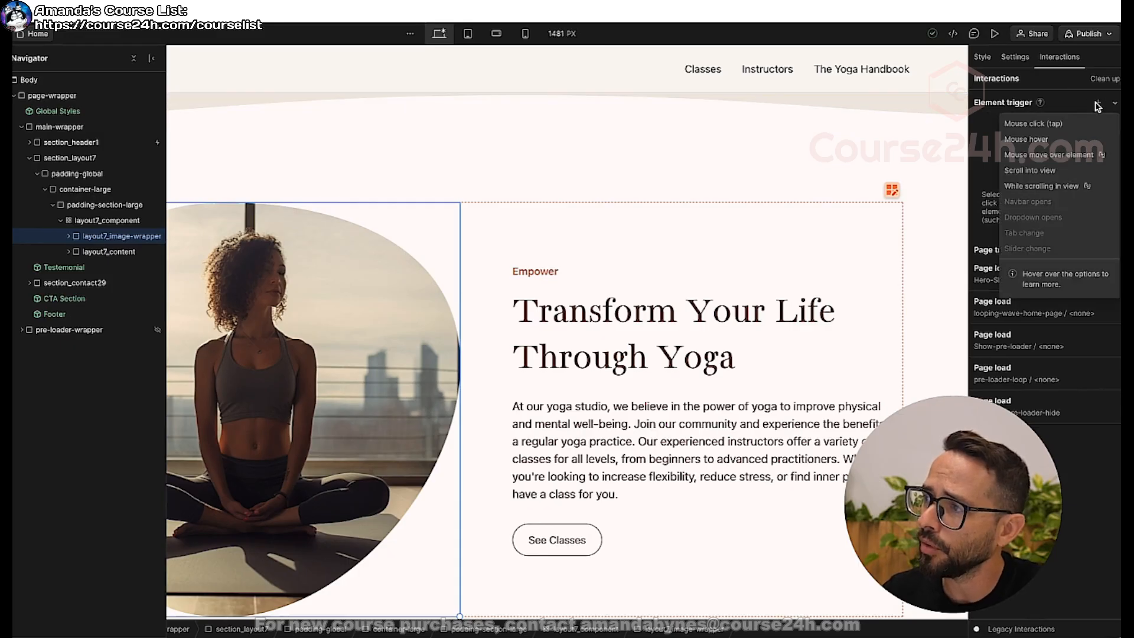
pyautogui.click(1045, 171)
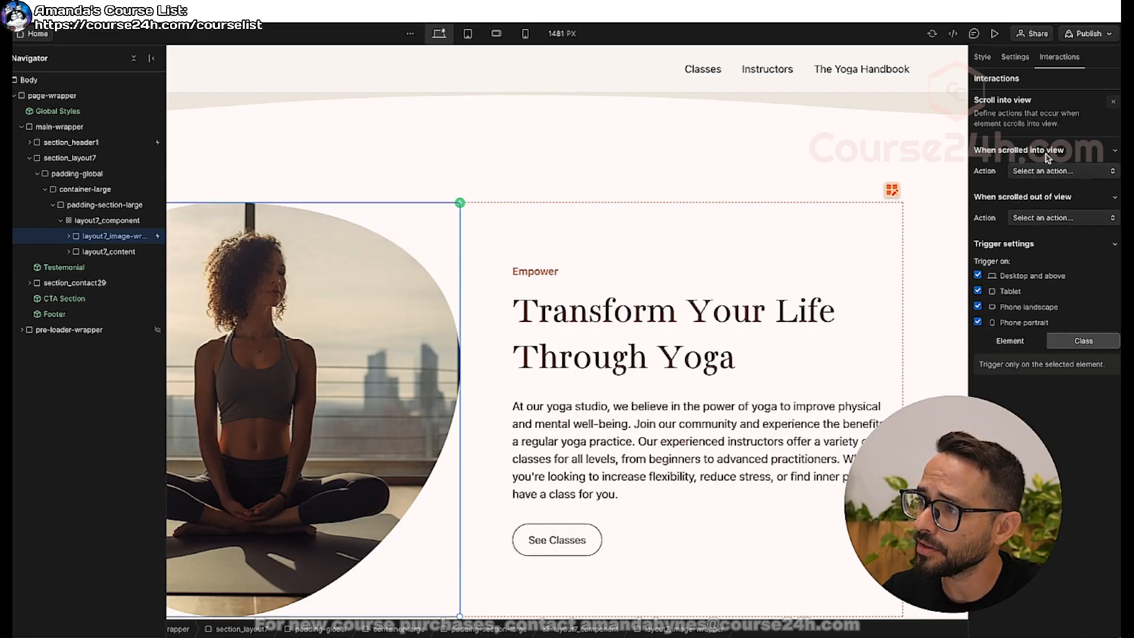
# Give layout7_image-wrapper a Slide action From Bottom with a 20% offset for when it is scrolled into view.
pyautogui.click(1041, 172)
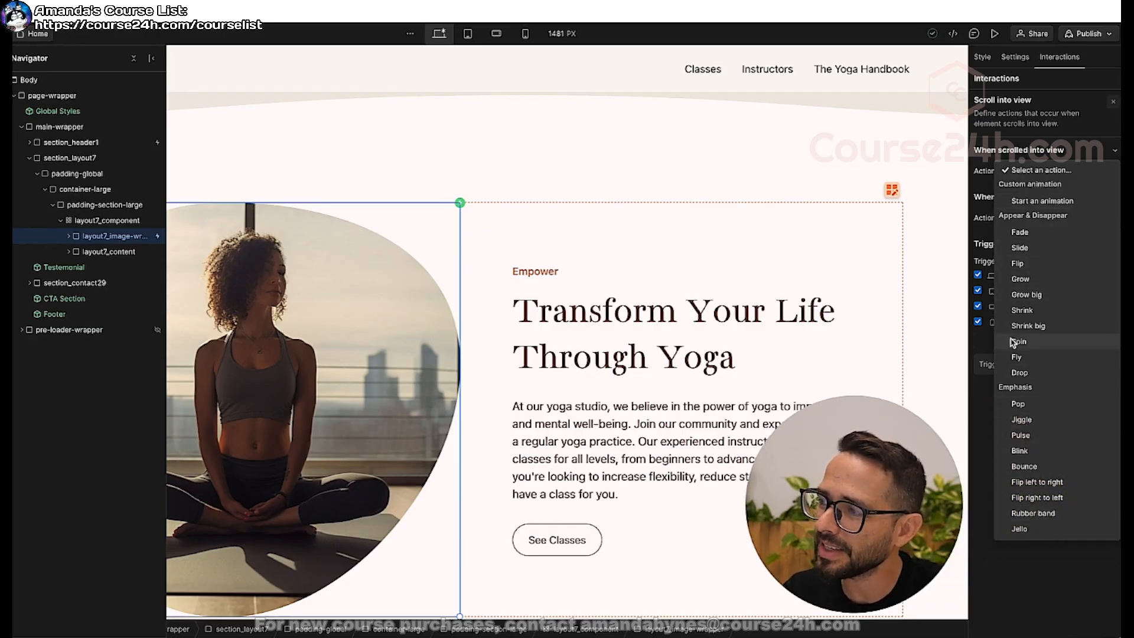
pyautogui.click(1026, 253)
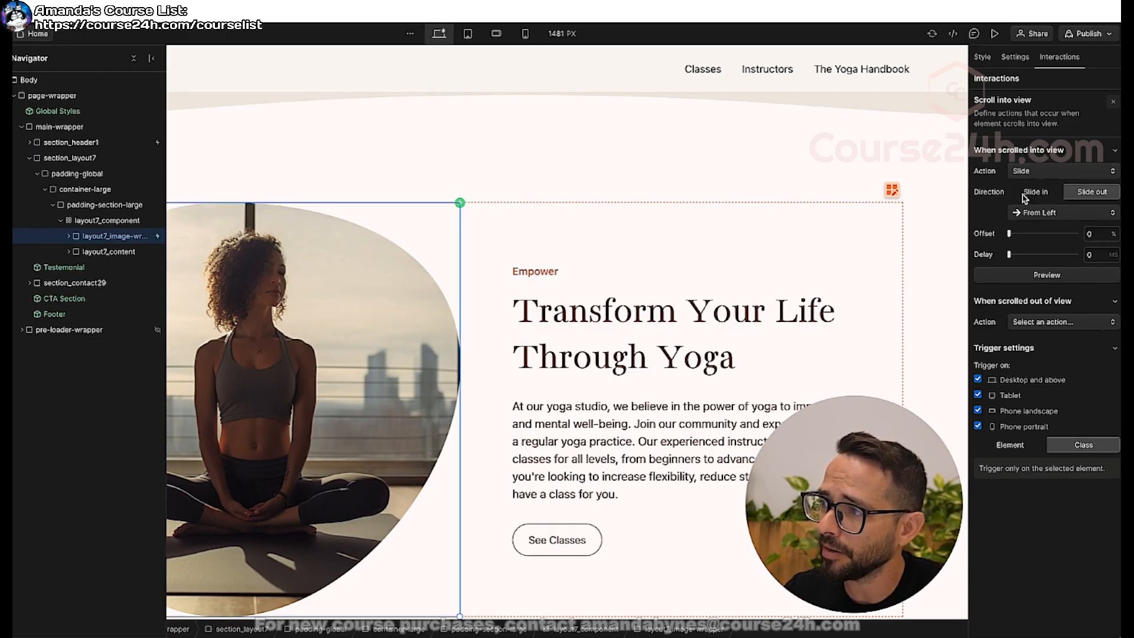
pyautogui.click(1070, 197)
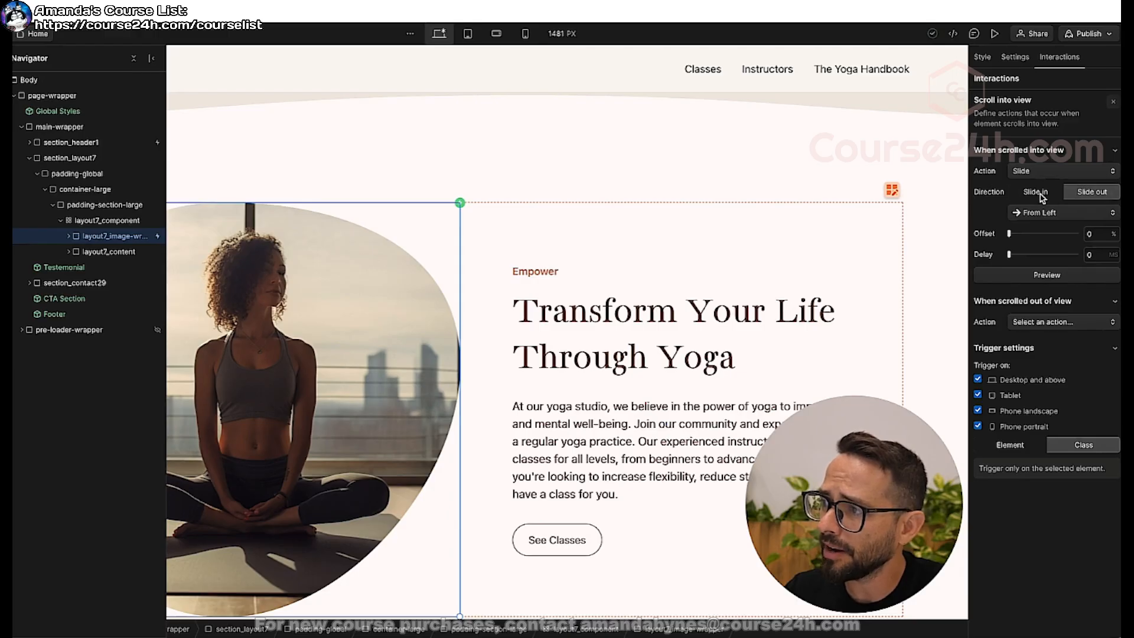
pyautogui.click(1041, 214)
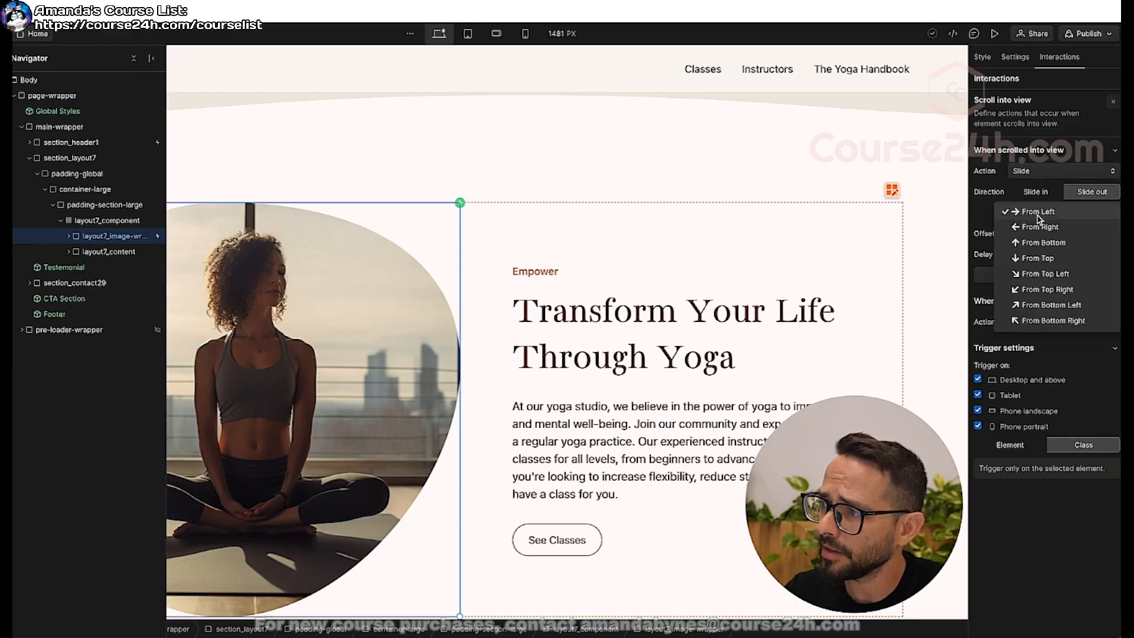
pyautogui.click(1043, 243)
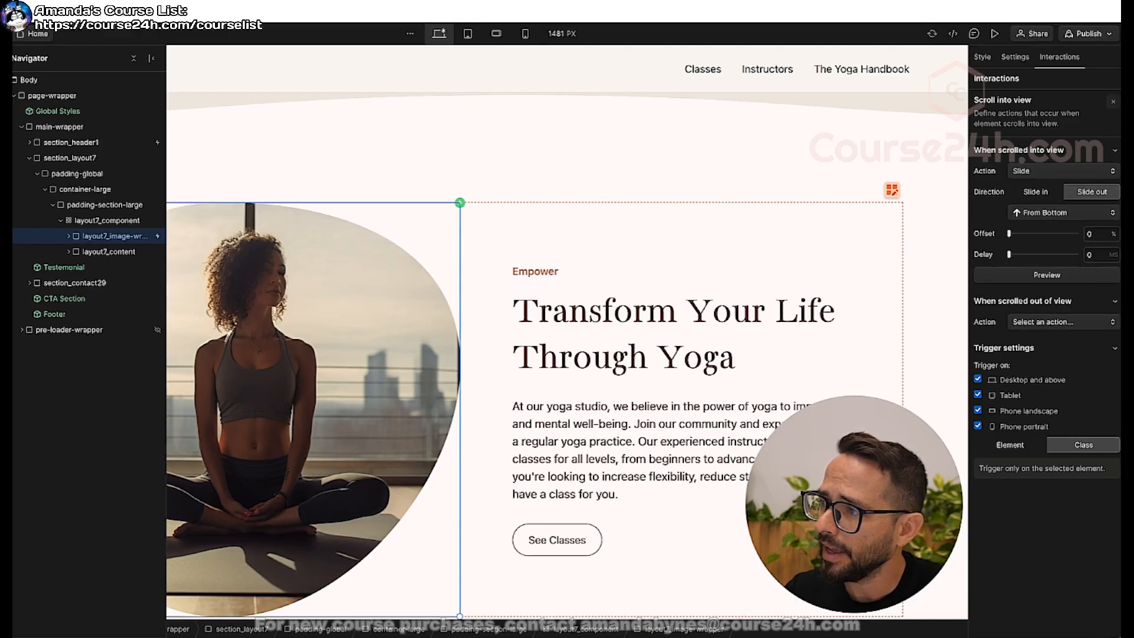
pyautogui.click(1042, 282)
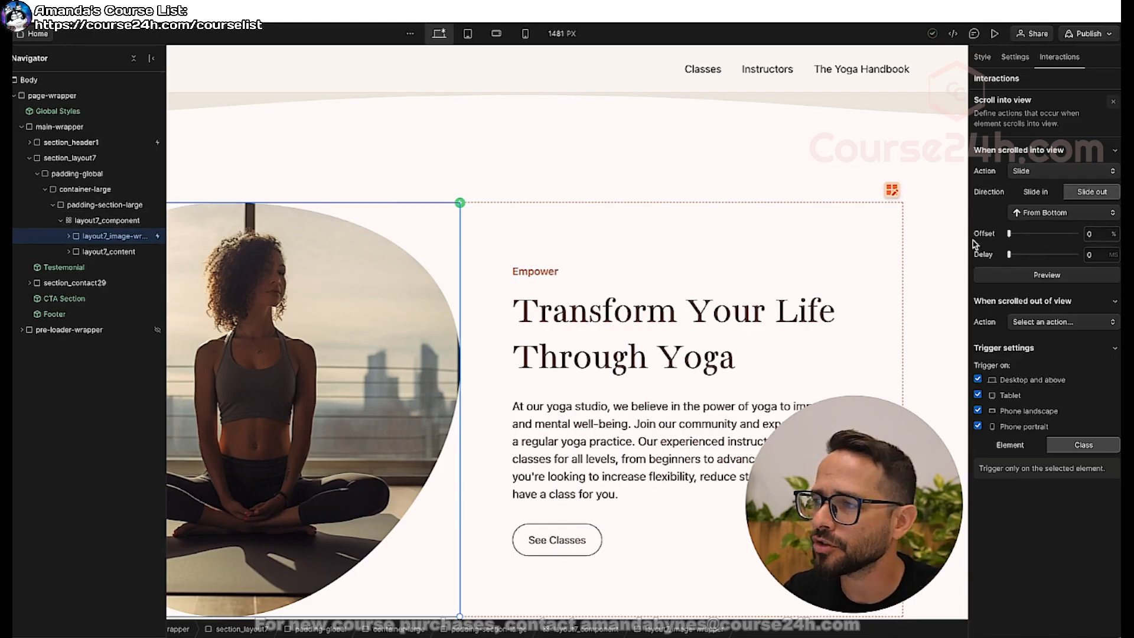
pyautogui.click(1099, 235)
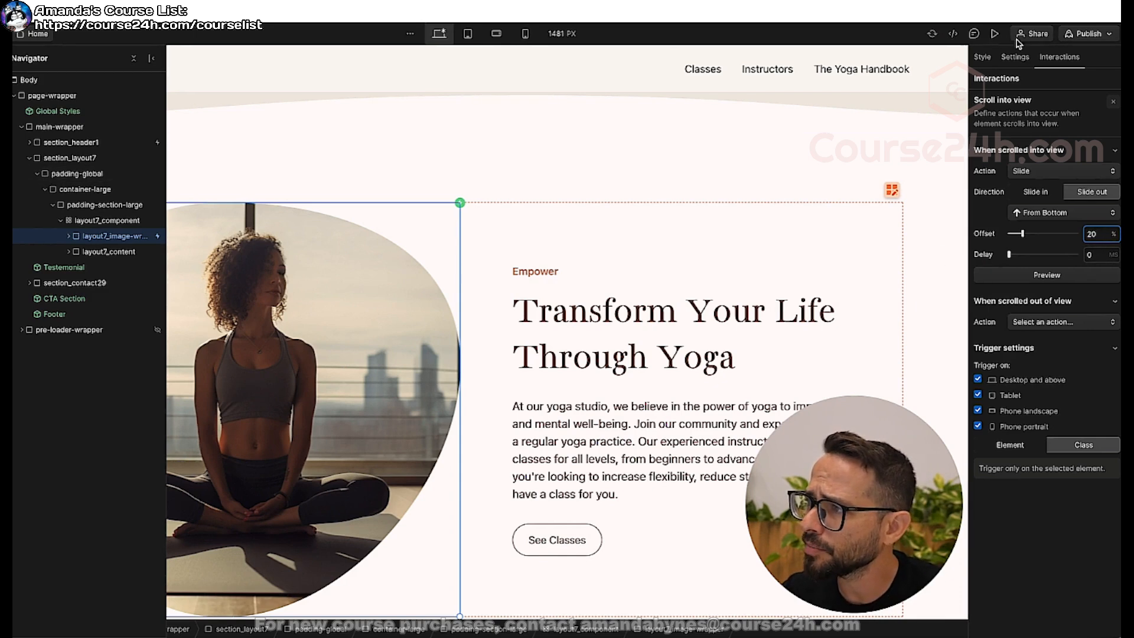
# Preview the page from the hero down to the layout7 section to check the image's slide animation.
pyautogui.scroll(8, 772, 135)
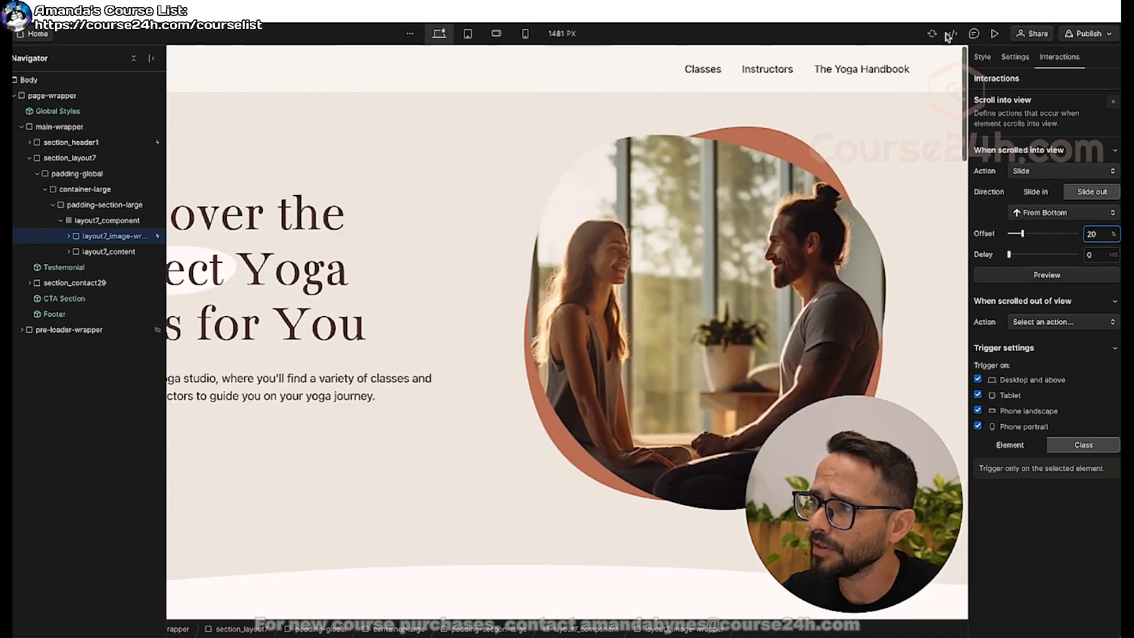
pyautogui.click(995, 34)
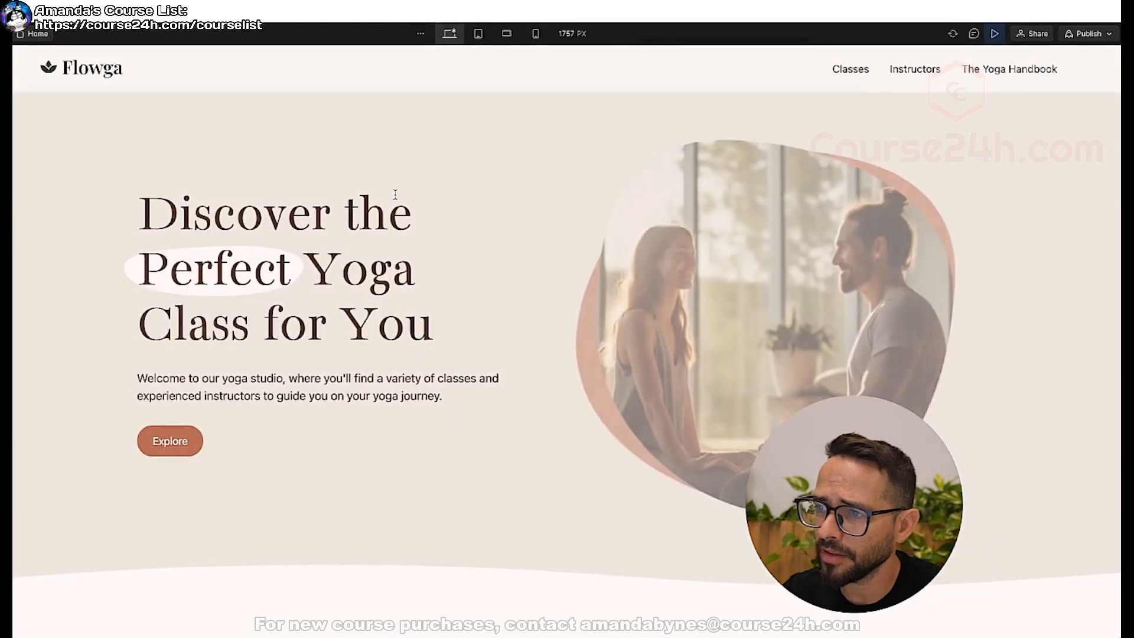
pyautogui.scroll(-6, 396, 196)
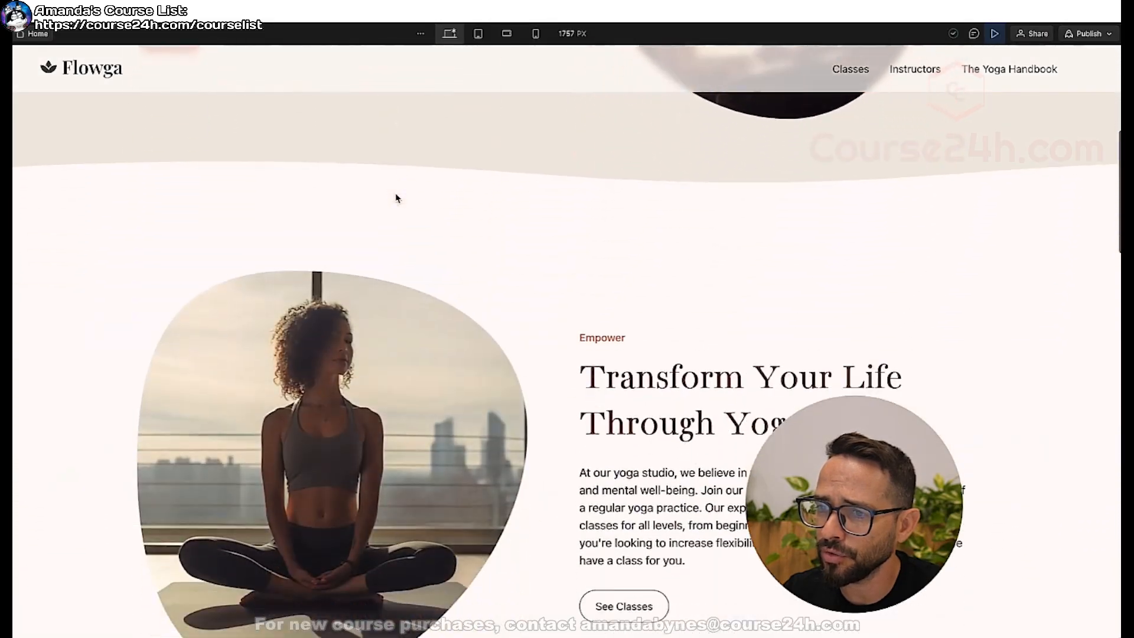
pyautogui.scroll(-2, 335, 431)
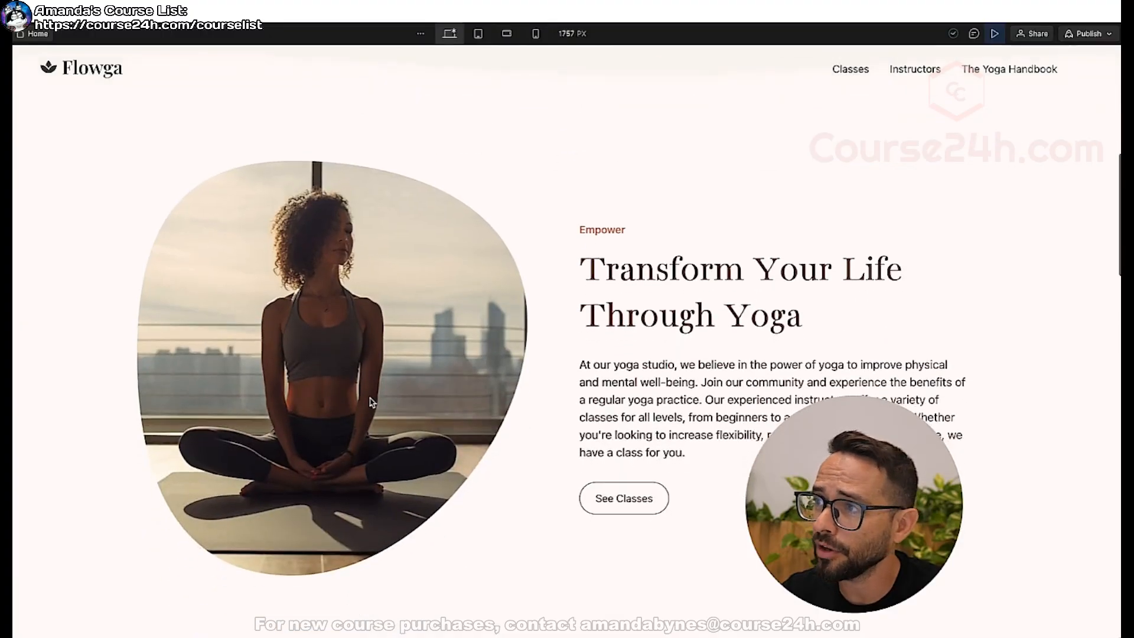
pyautogui.click(995, 34)
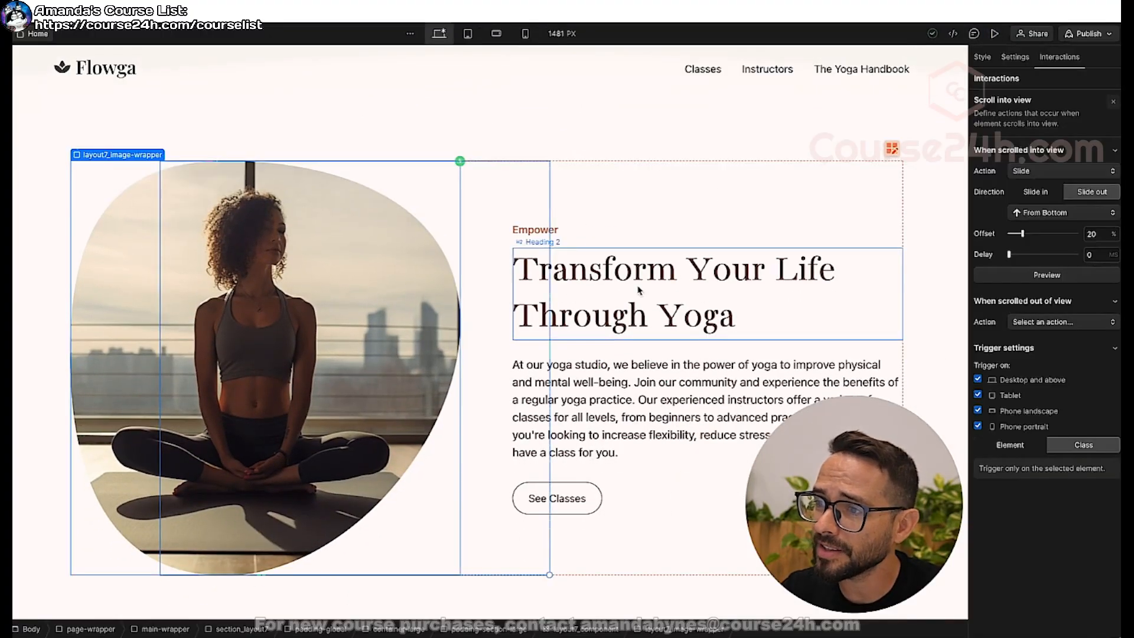
# Add a Scroll into view element trigger to layout7_content beside the yoga image.
pyautogui.click(612, 348)
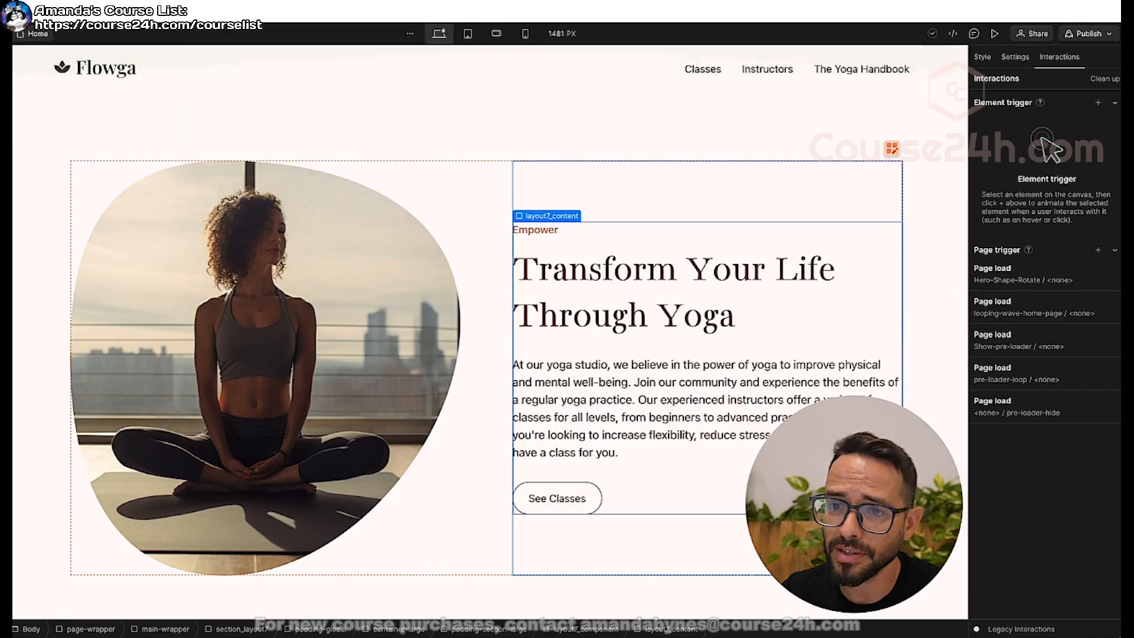
pyautogui.press('z')
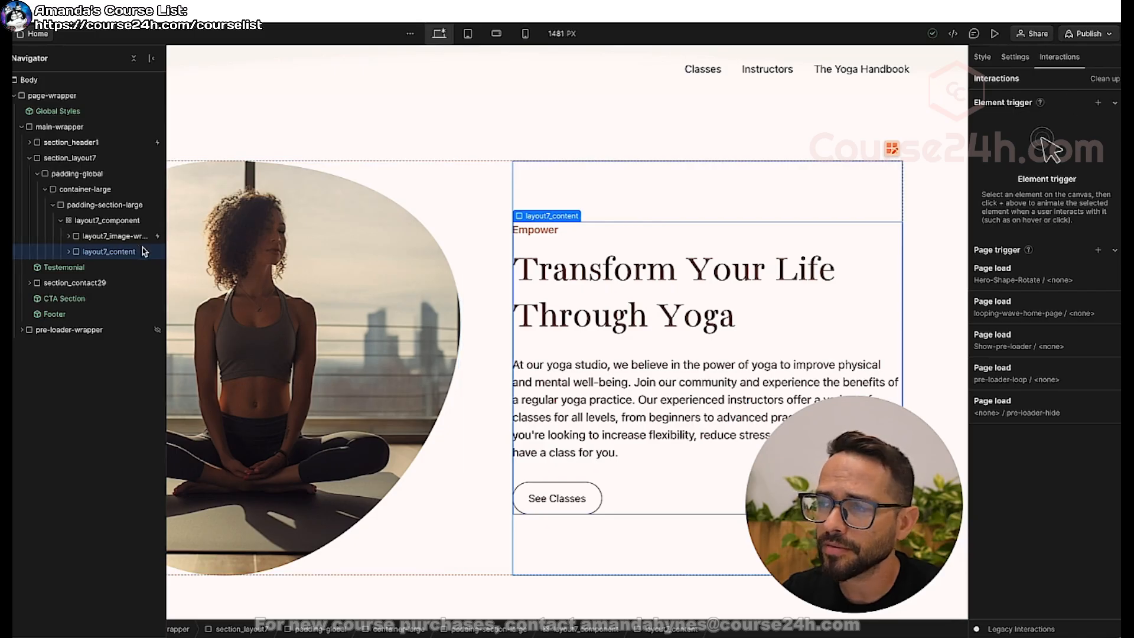
pyautogui.click(1099, 105)
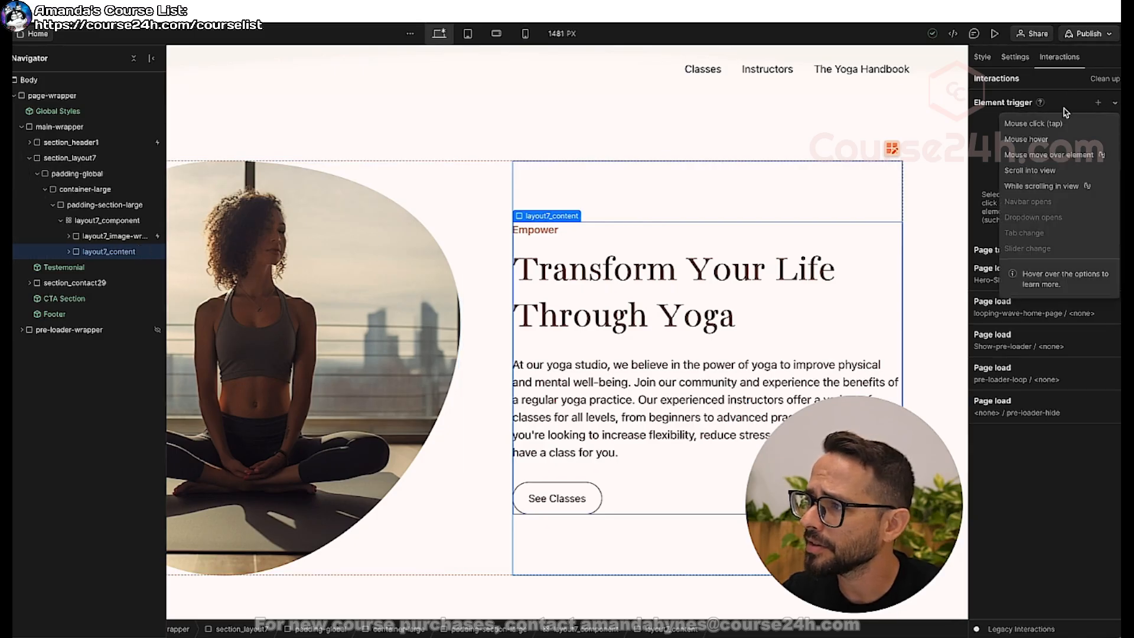
pyautogui.click(1035, 173)
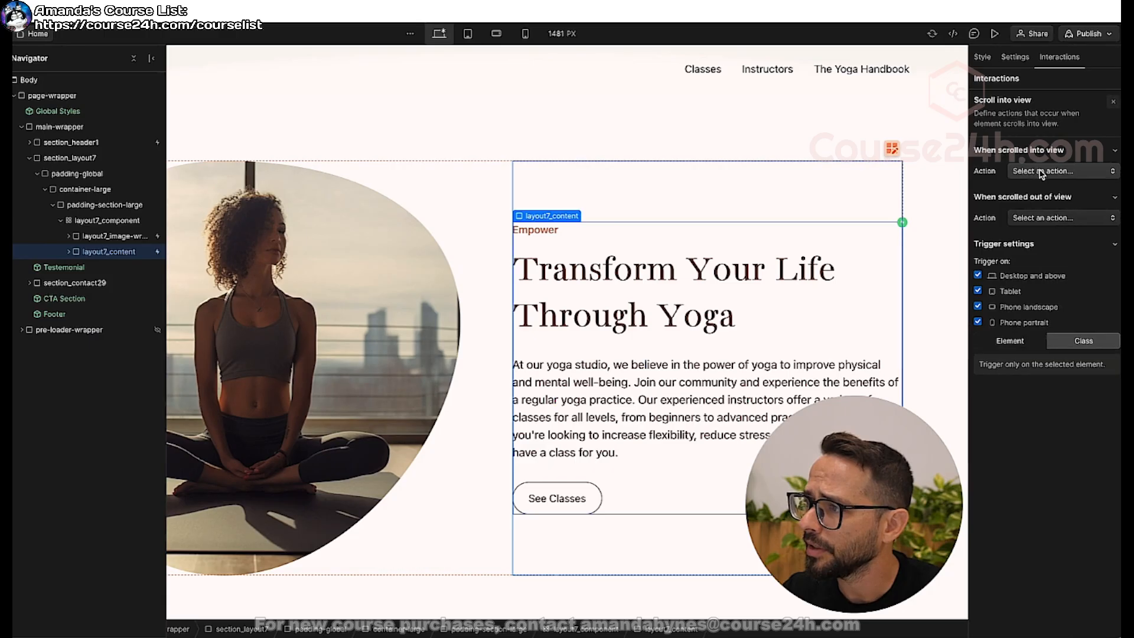
# Set the scrolled-into-view action of layout7_content to Slide From Bottom with a 40% offset.
pyautogui.click(1041, 174)
pyautogui.click(1028, 246)
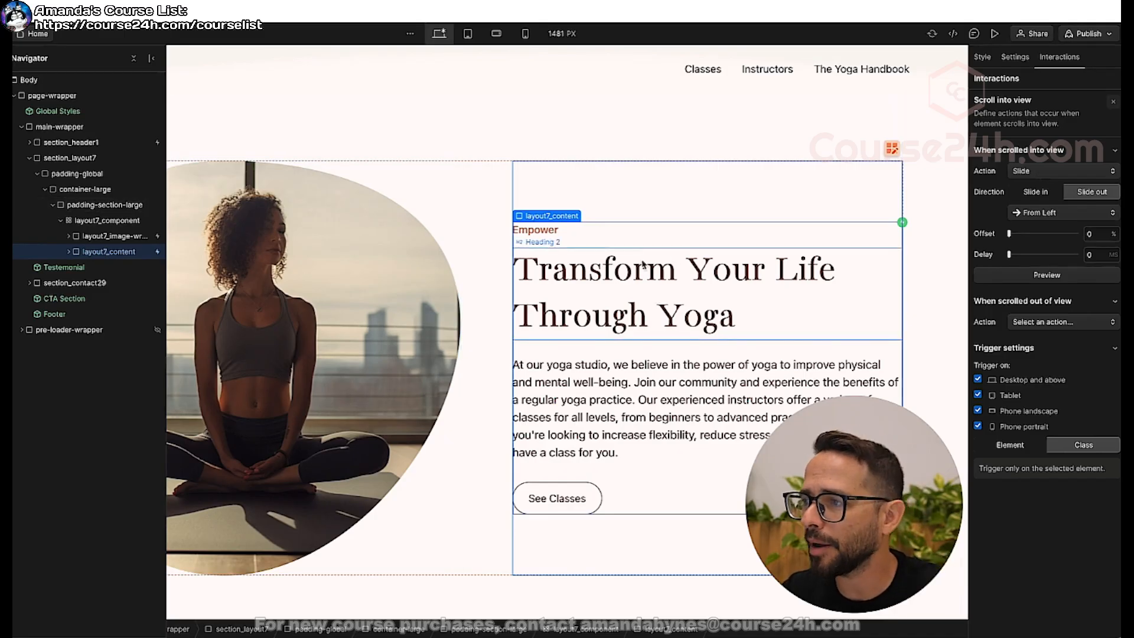
pyautogui.click(1090, 234)
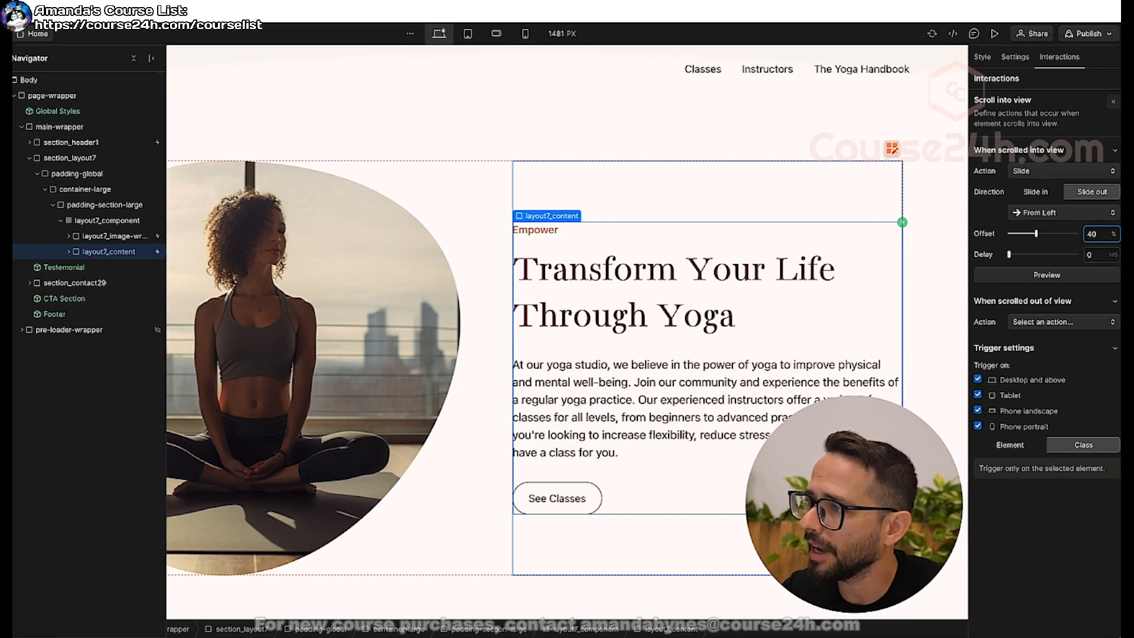
pyautogui.click(1047, 214)
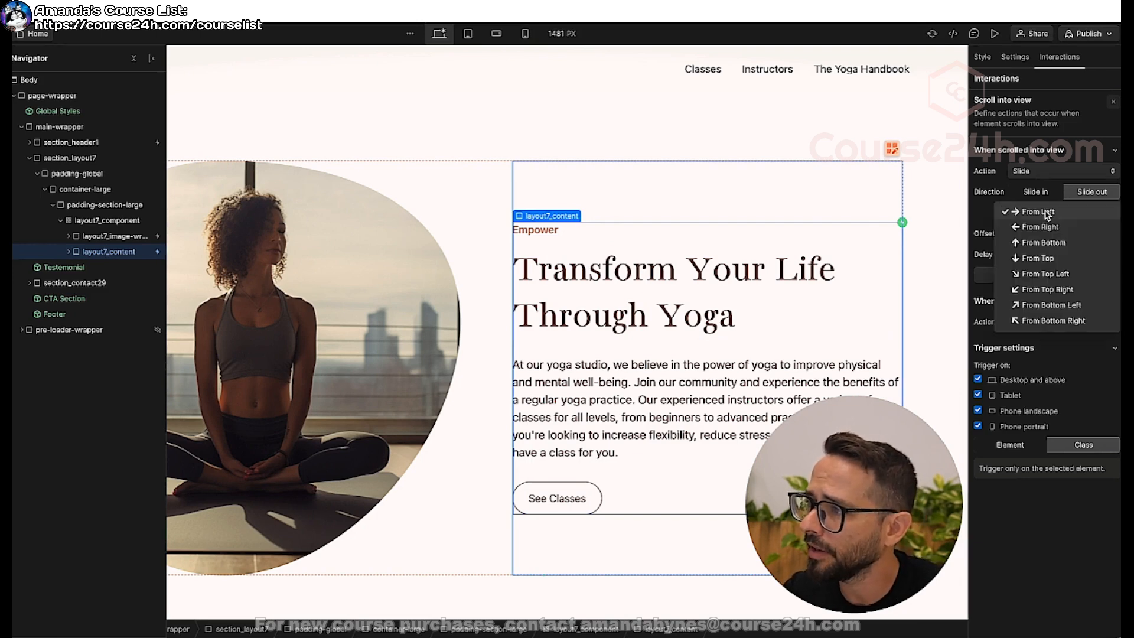
pyautogui.click(1043, 243)
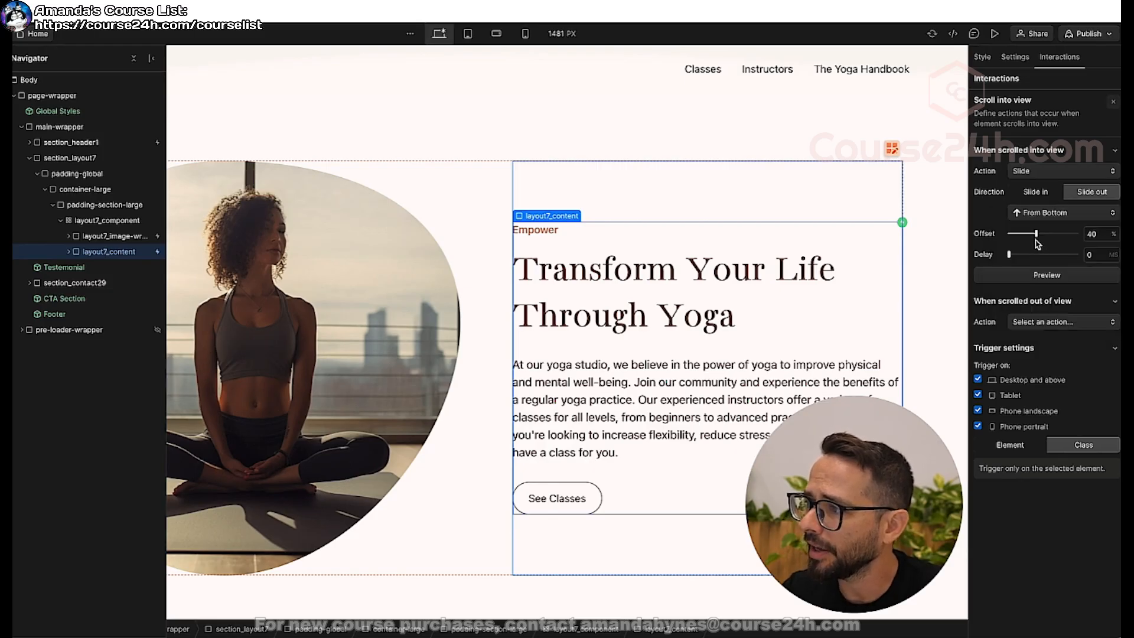
# Preview the page and examine how the layout7 image and text content slide in together while scrolling.
pyautogui.scroll(1, 844, 153)
pyautogui.scroll(-5, 844, 152)
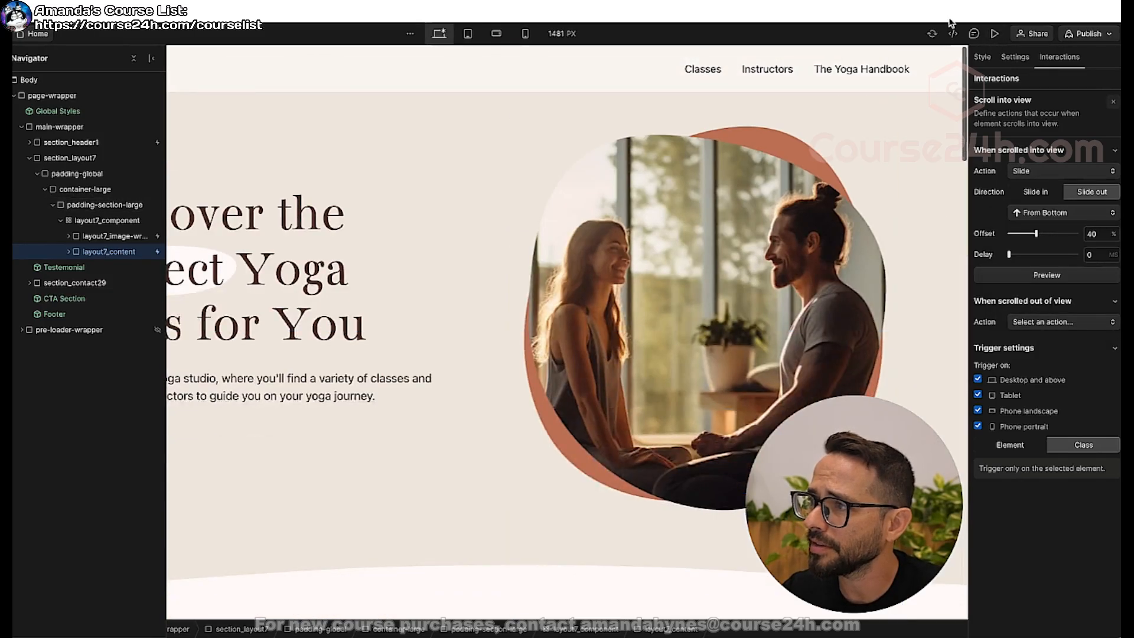
pyautogui.click(995, 34)
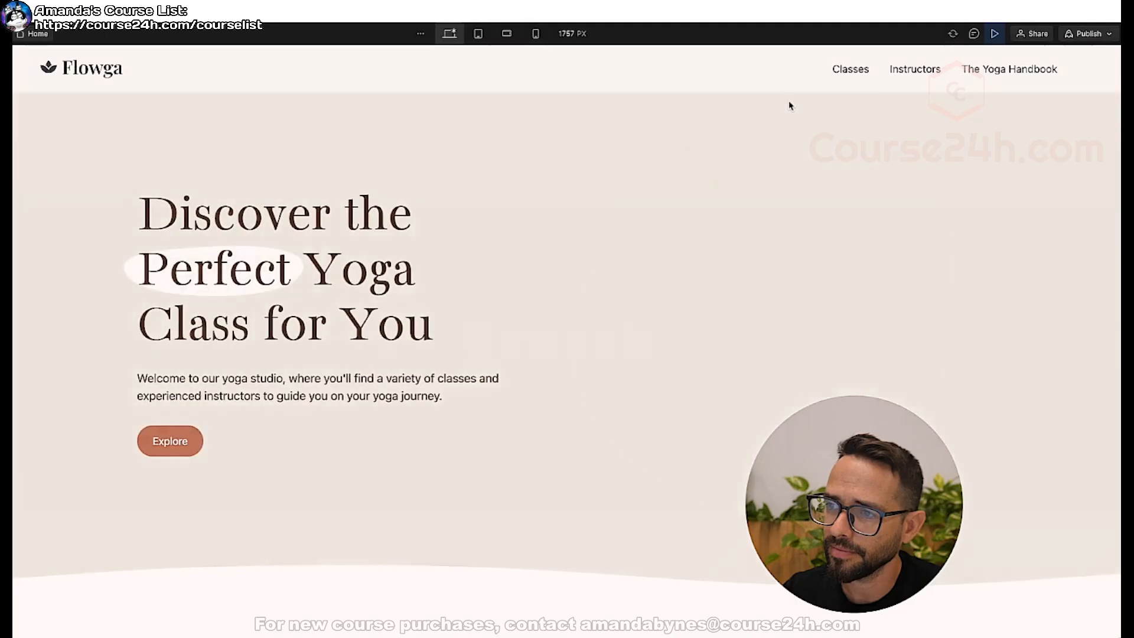
pyautogui.scroll(-3, 547, 165)
pyautogui.scroll(-5, 548, 166)
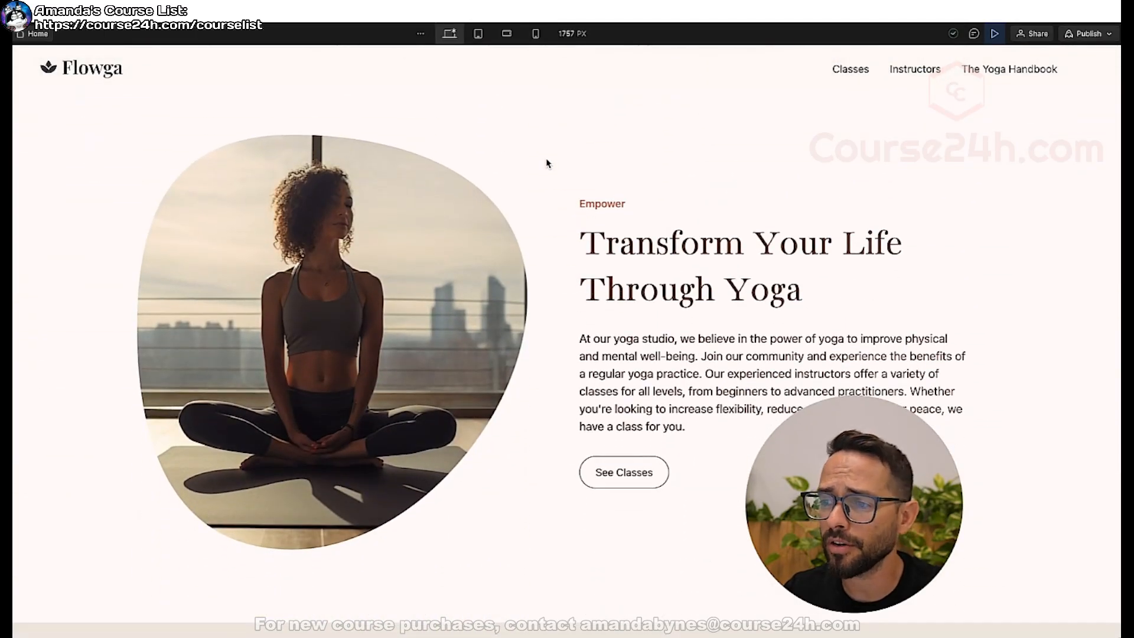
pyautogui.scroll(-6, 547, 166)
pyautogui.scroll(7, 547, 165)
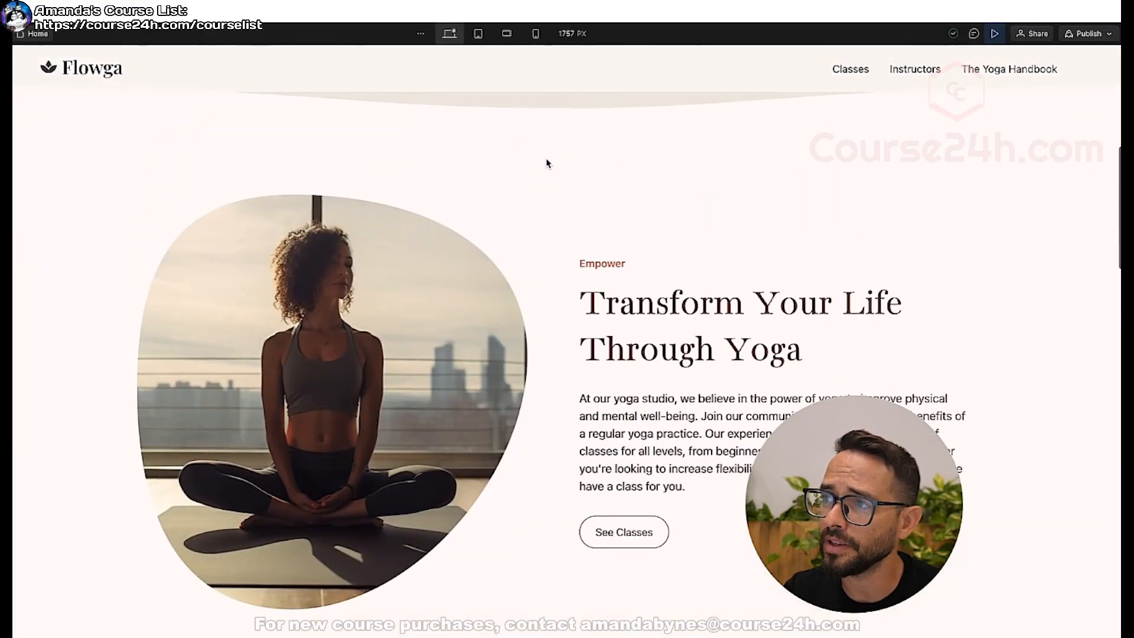
pyautogui.click(995, 34)
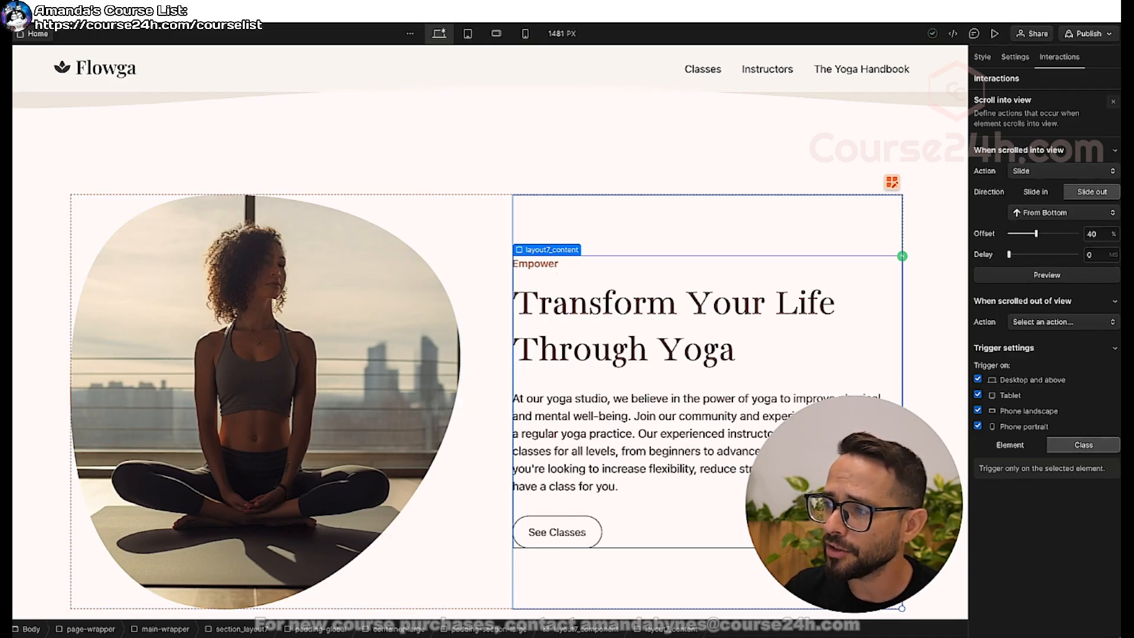
# Try triggering the layout7_content interaction on all elements with the same class, and return it to the selected element only.
pyautogui.click(1087, 447)
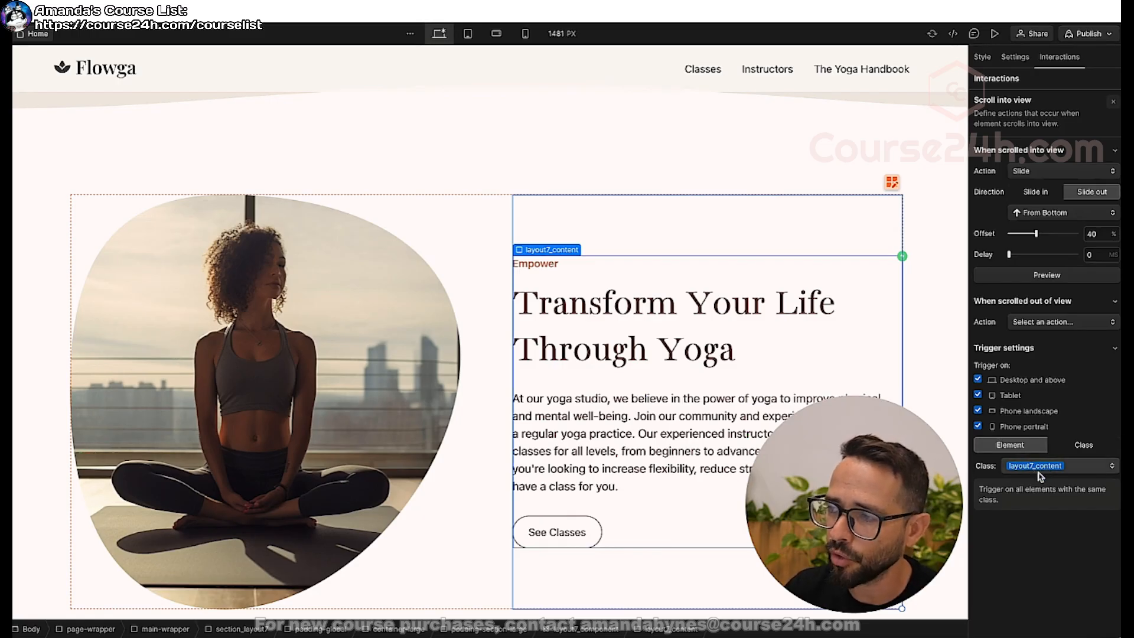
pyautogui.click(1018, 450)
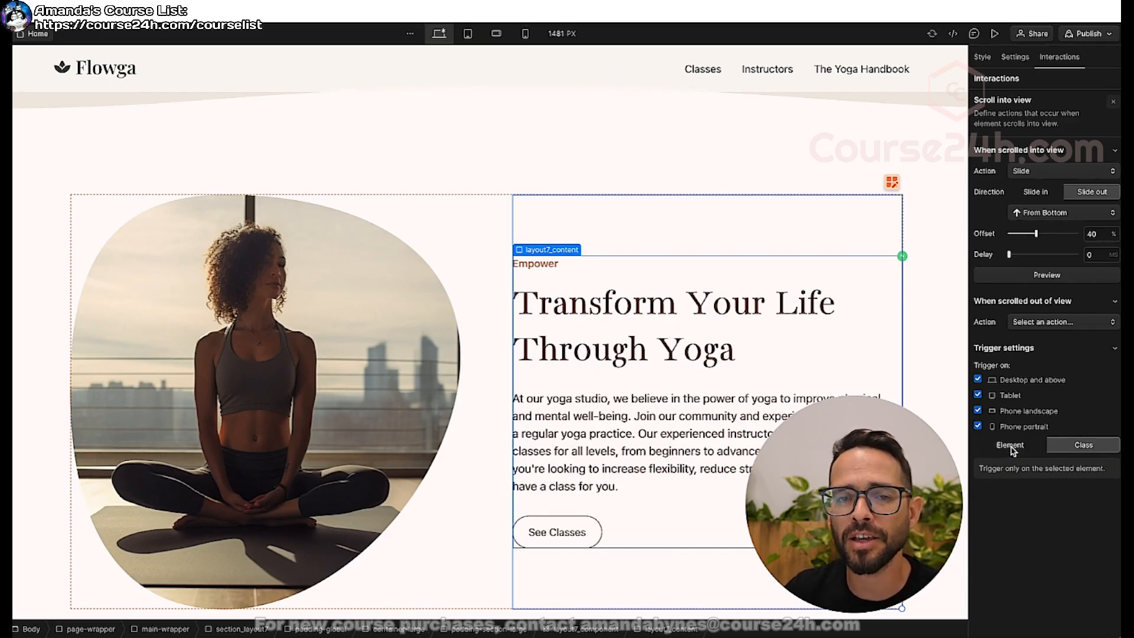
# Close the layout7_content Scroll into view settings and return to the interactions overview.
pyautogui.click(1113, 105)
pyautogui.scroll(-1, 411, 166)
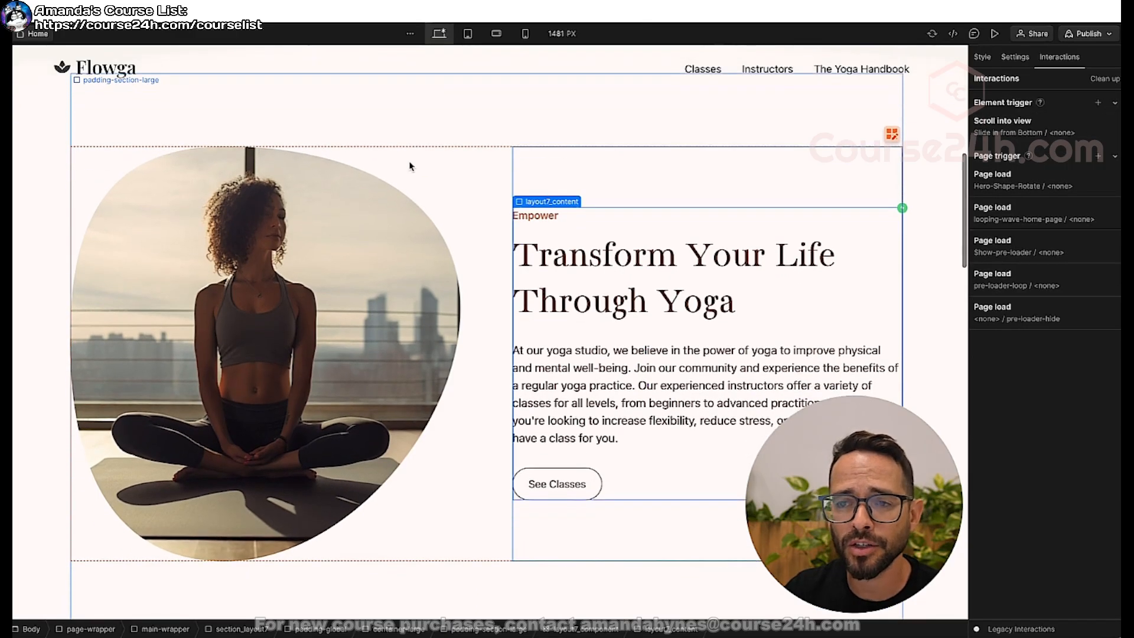
pyautogui.click(952, 189)
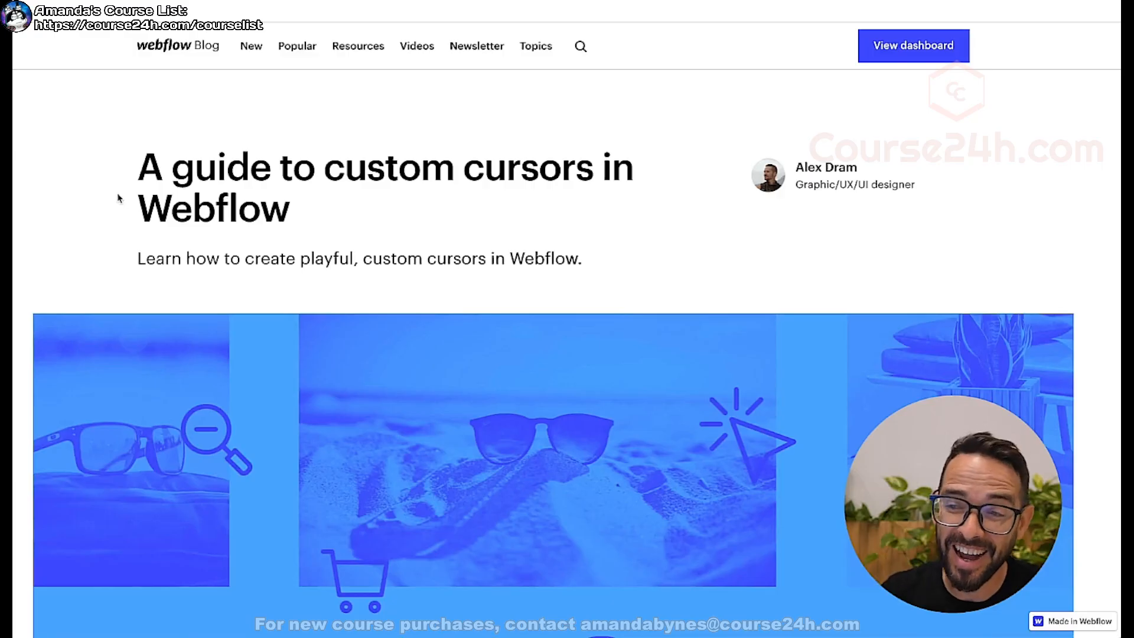
# Switch to the Webflow Blog guide on custom cursors and read how the cursor wrapper, inner dot and outer circle are set up.
pyautogui.scroll(-15, 104, 198)
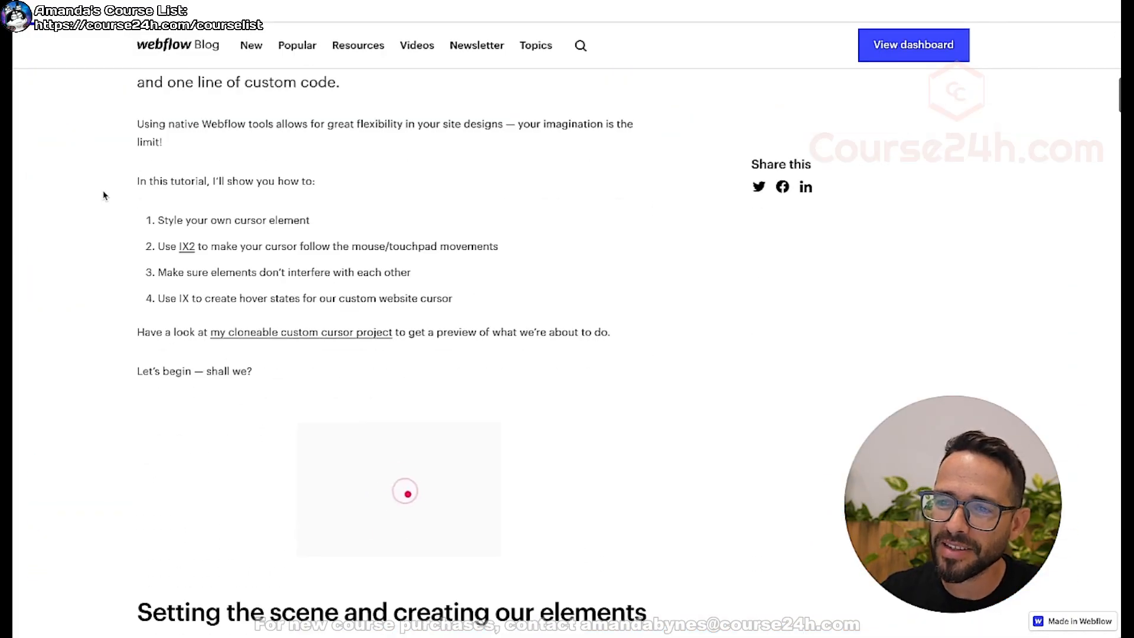
pyautogui.scroll(-5, 241, 258)
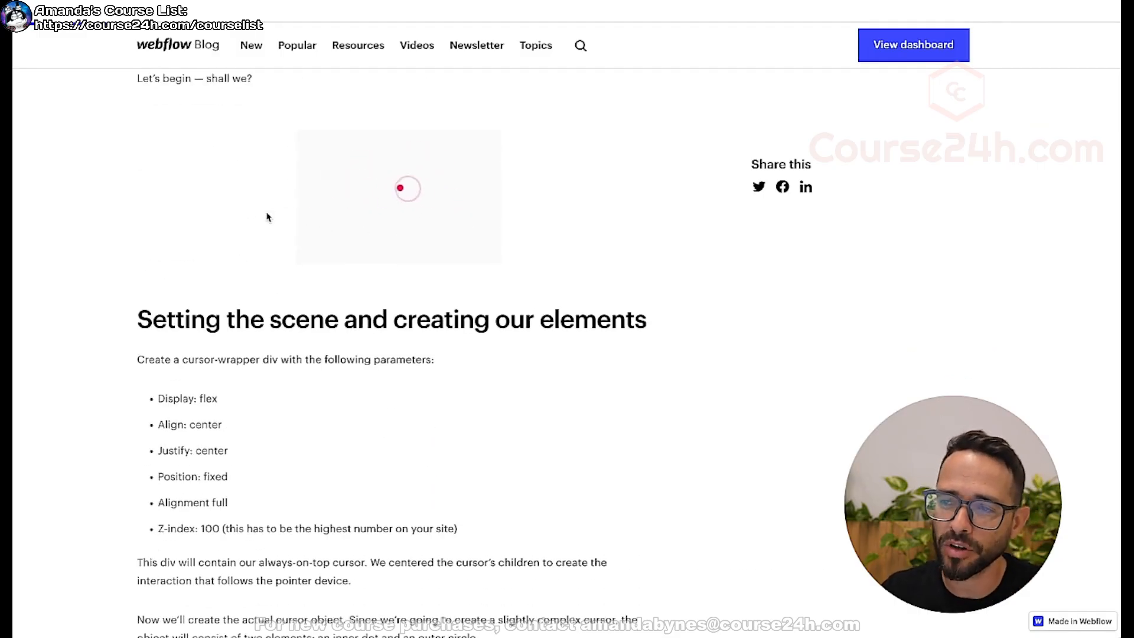
pyautogui.scroll(-1, 265, 215)
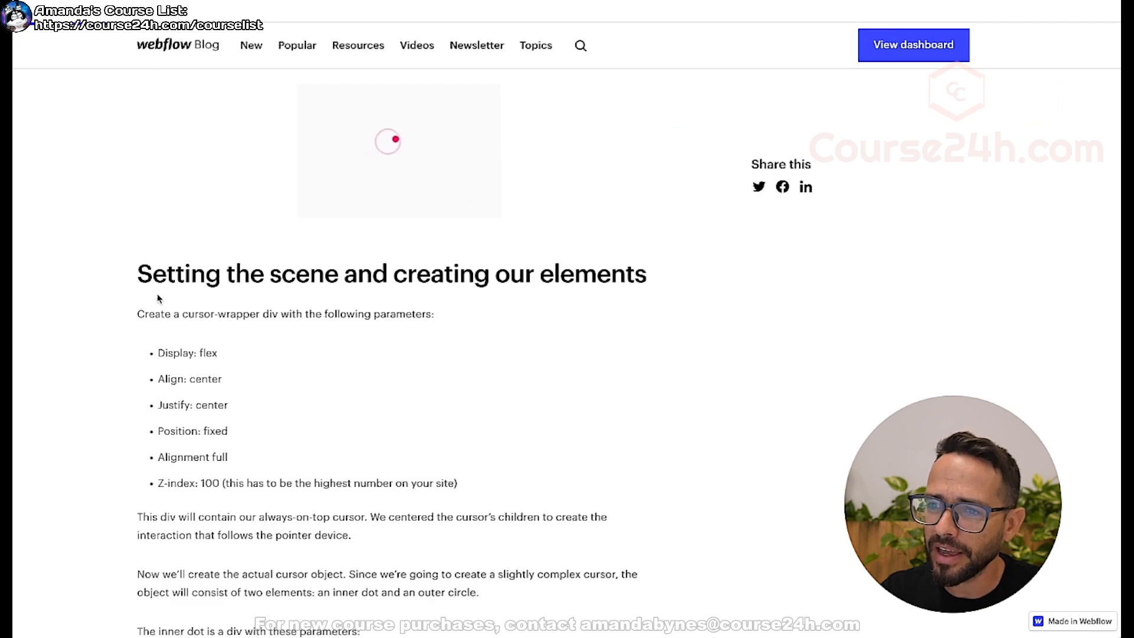
pyautogui.scroll(-3, 260, 339)
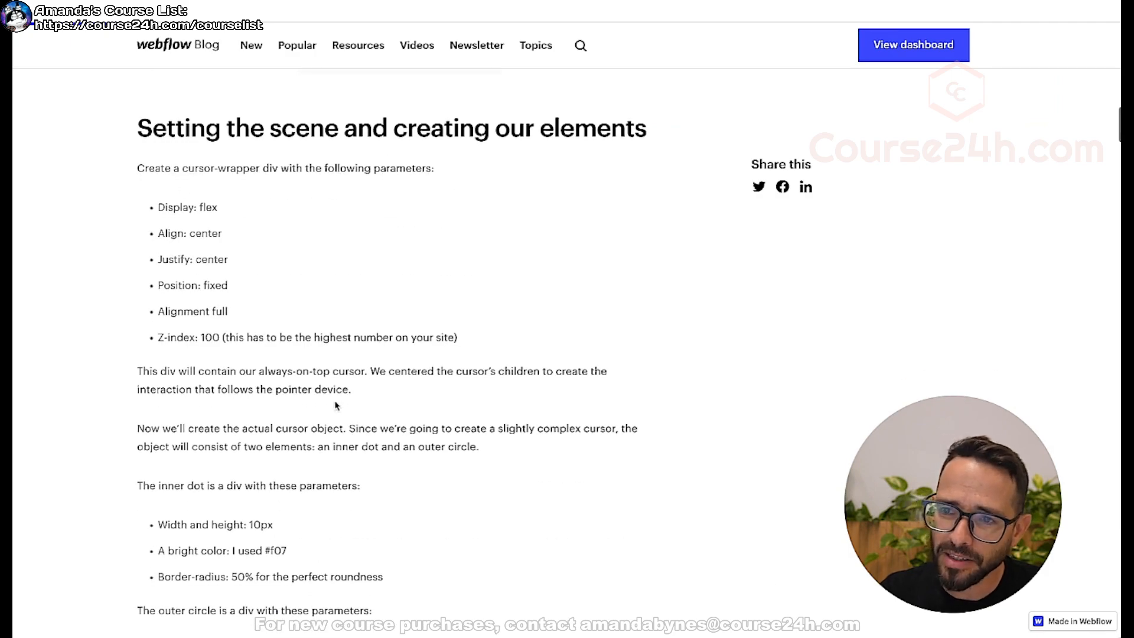
pyautogui.scroll(-8, 314, 300)
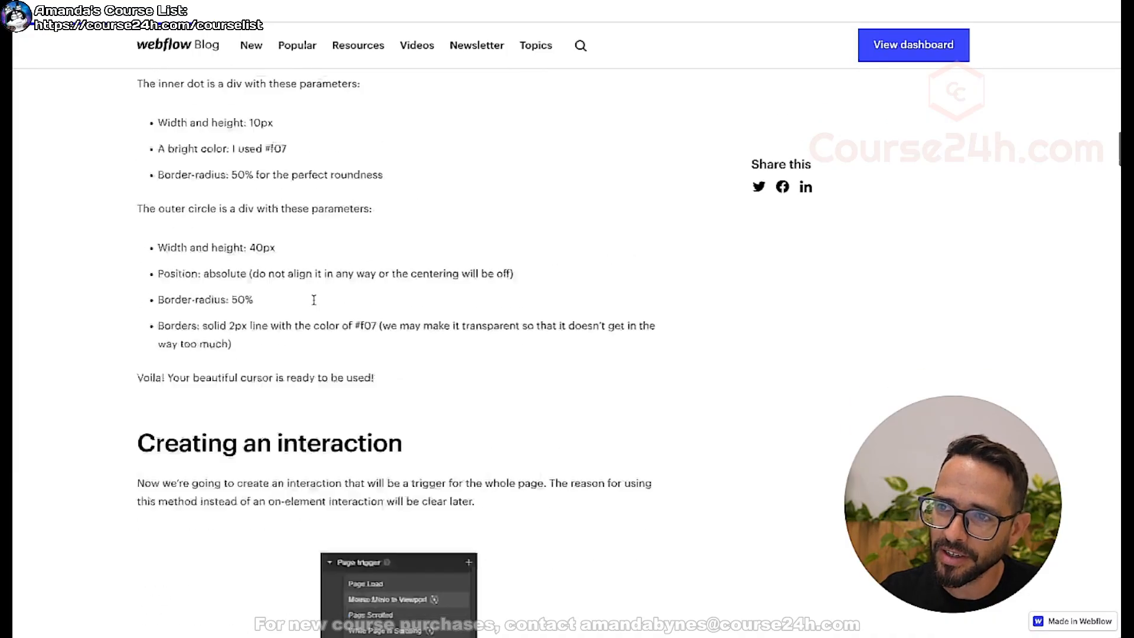
pyautogui.scroll(14, 314, 299)
pyautogui.scroll(-2, 254, 302)
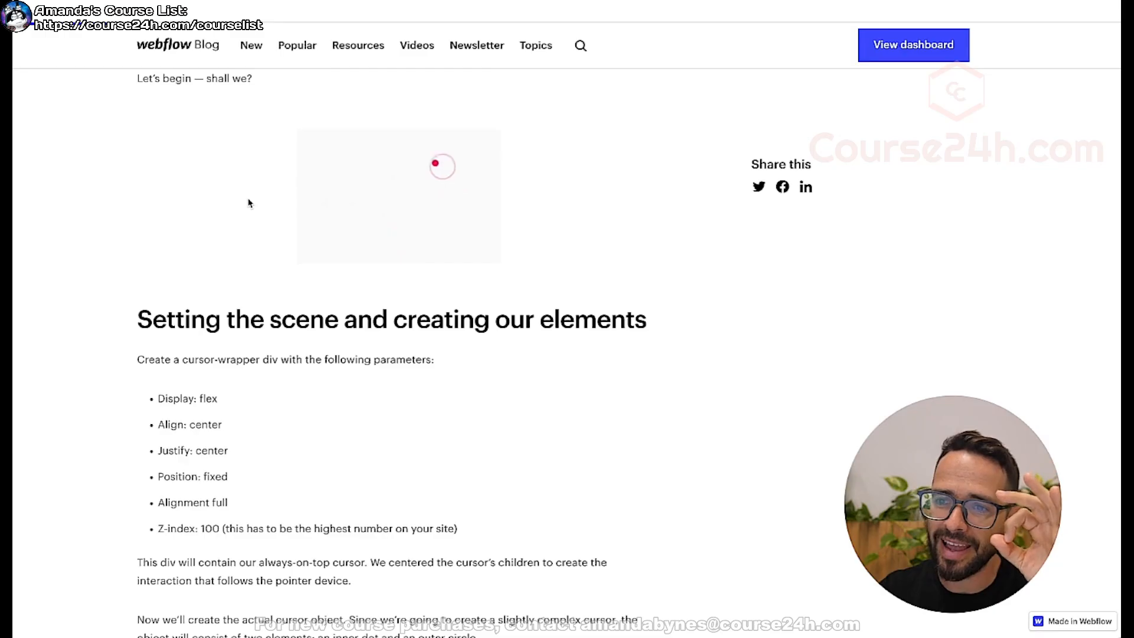
pyautogui.scroll(-9, 247, 203)
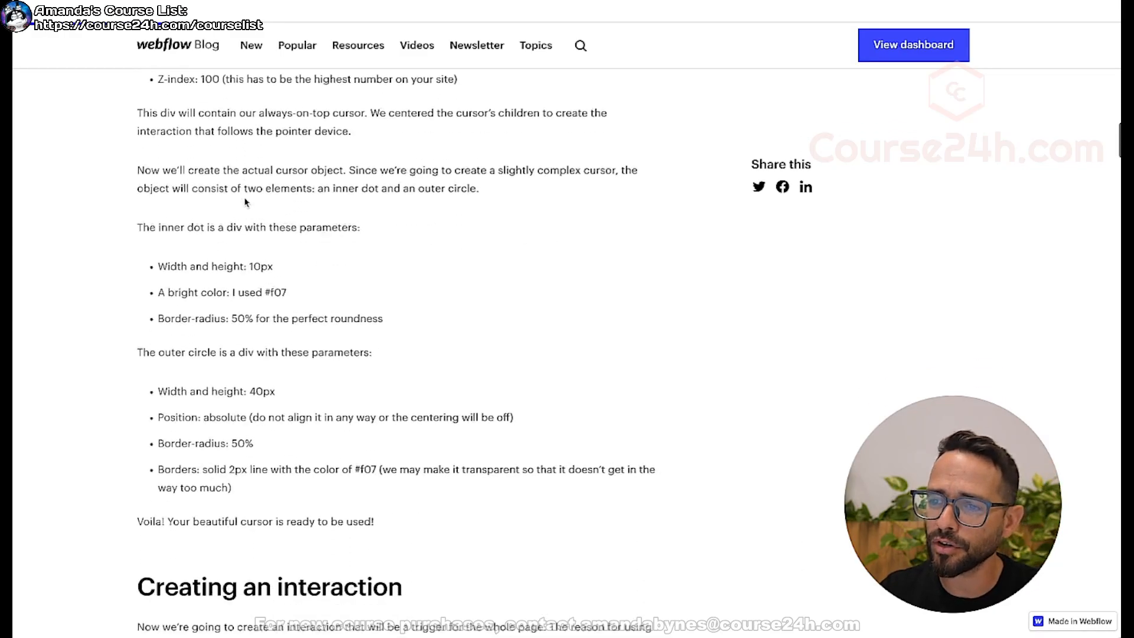
# Read the guide's section on creating the mouse-move interaction, covering axis movement, affecting a class and smoothing.
pyautogui.scroll(-8, 245, 202)
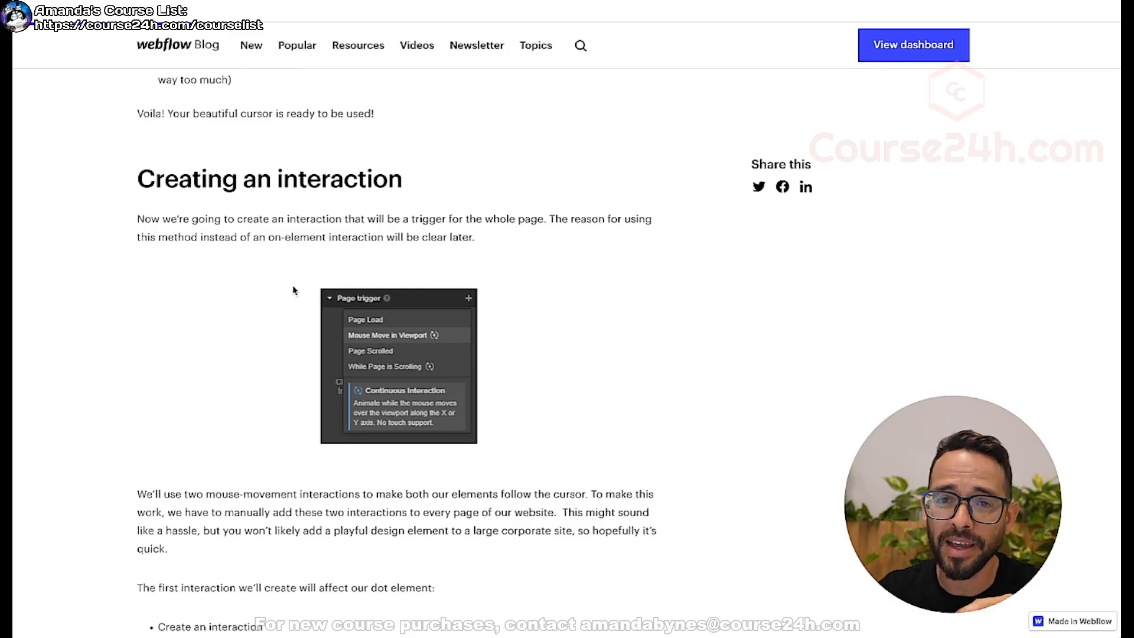
pyautogui.scroll(-10, 213, 303)
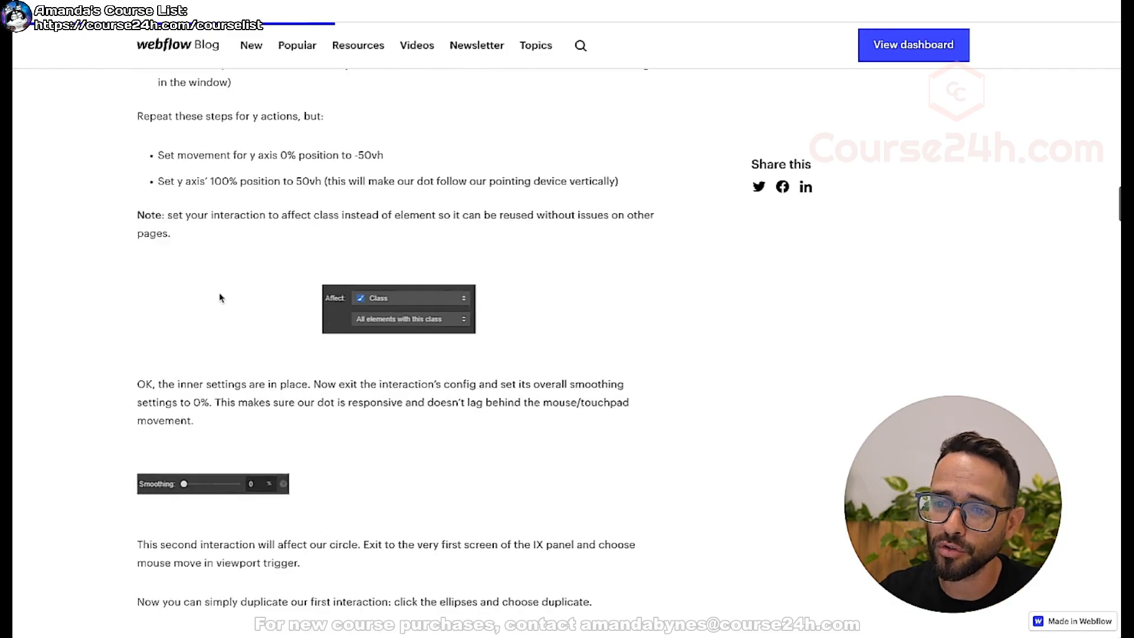
pyautogui.scroll(-8, 220, 298)
pyautogui.scroll(-14, 351, 295)
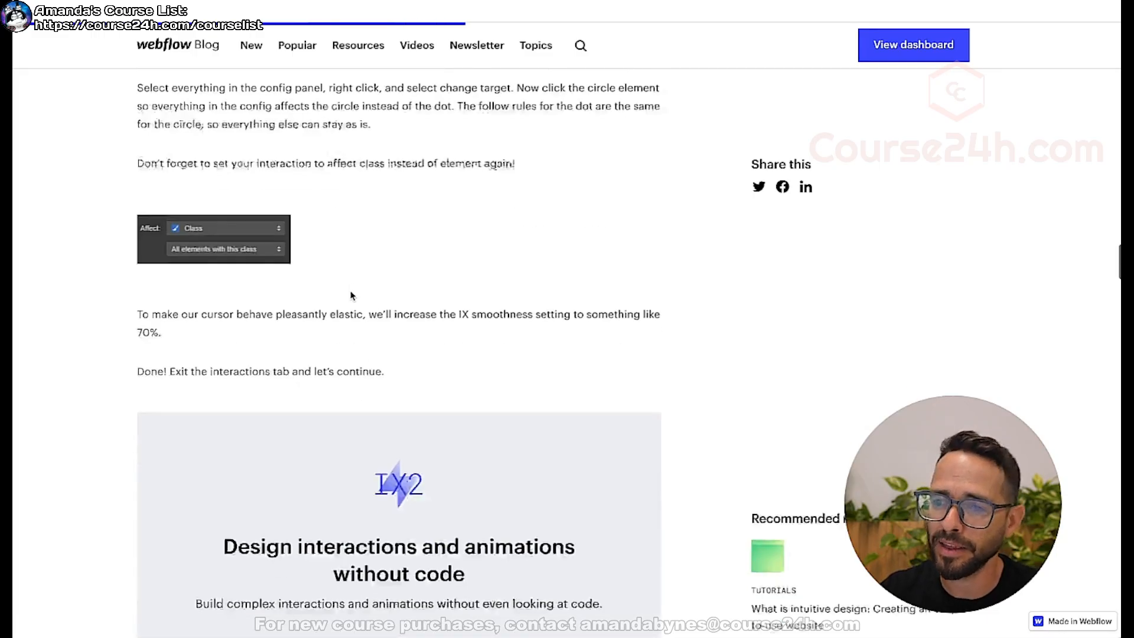
pyautogui.scroll(9, 426, 266)
pyautogui.scroll(20, 426, 265)
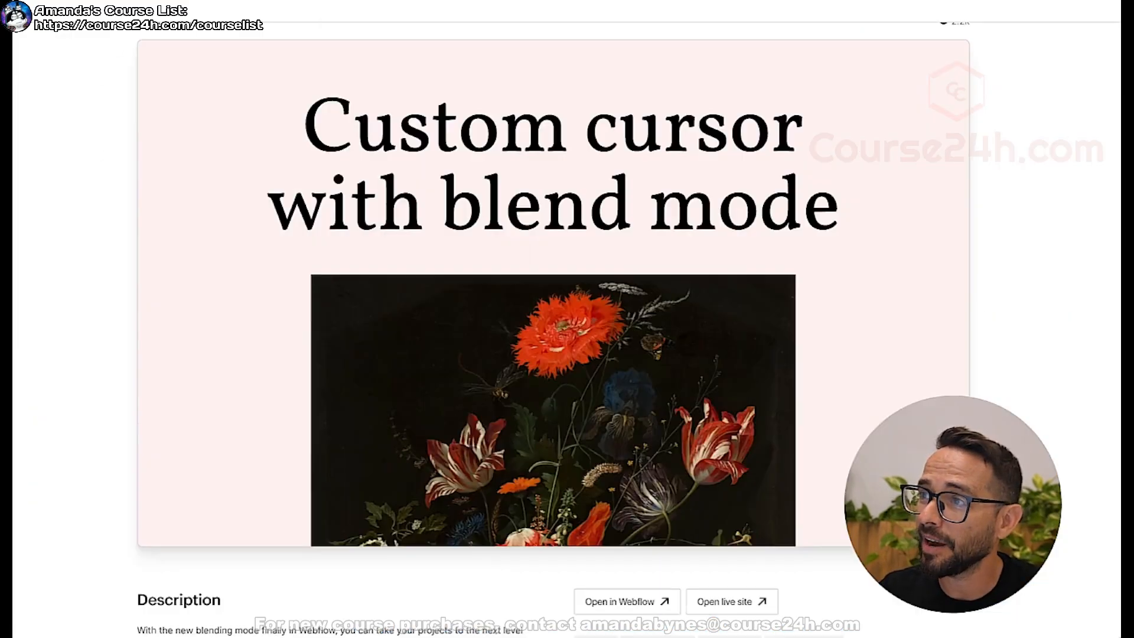
# Review the Custom cursor with blend mode project page in the Webflow Marketplace and highlight its [cloneable] label.
pyautogui.scroll(3, 68, 144)
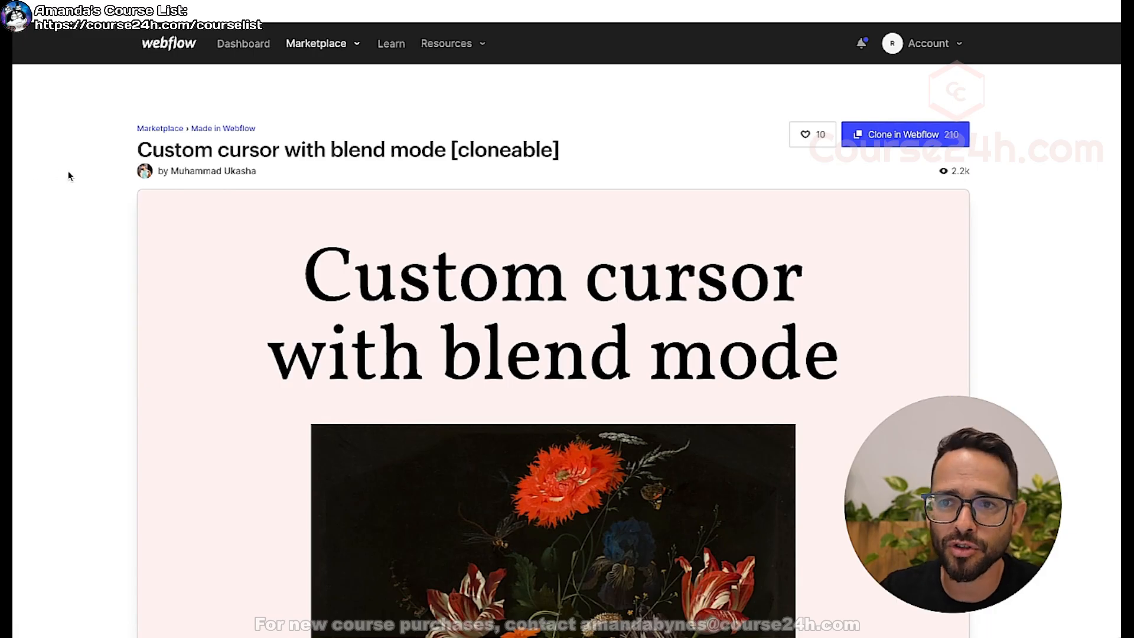
pyautogui.scroll(-5, 68, 171)
pyautogui.scroll(5, 69, 171)
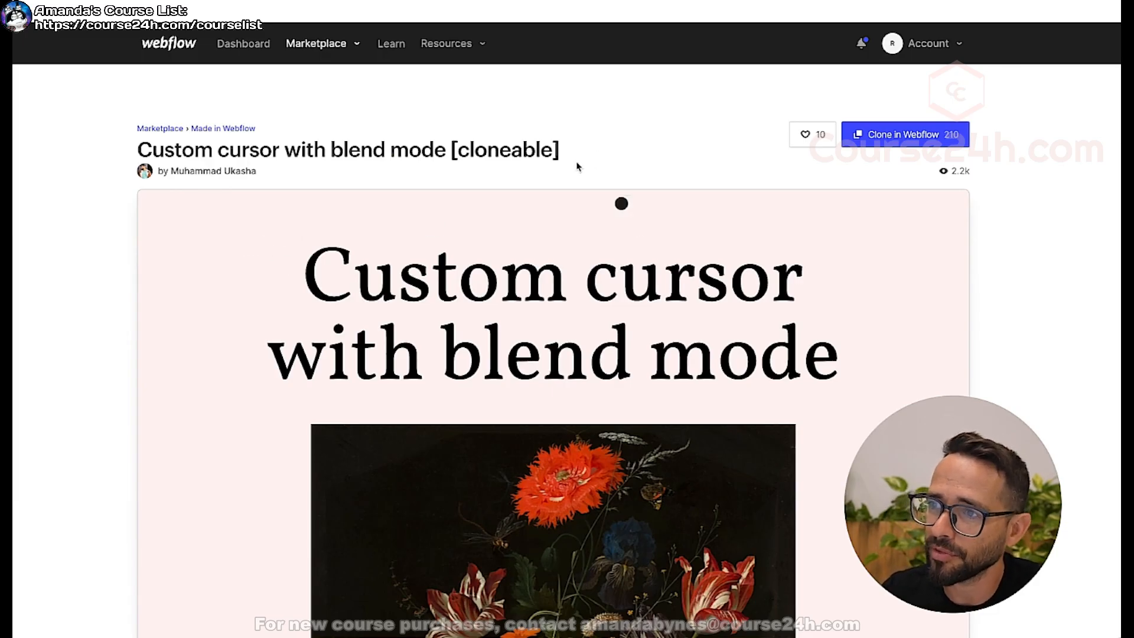
pyautogui.moveTo(560, 150); pyautogui.dragTo(451, 148)
pyautogui.click(452, 145)
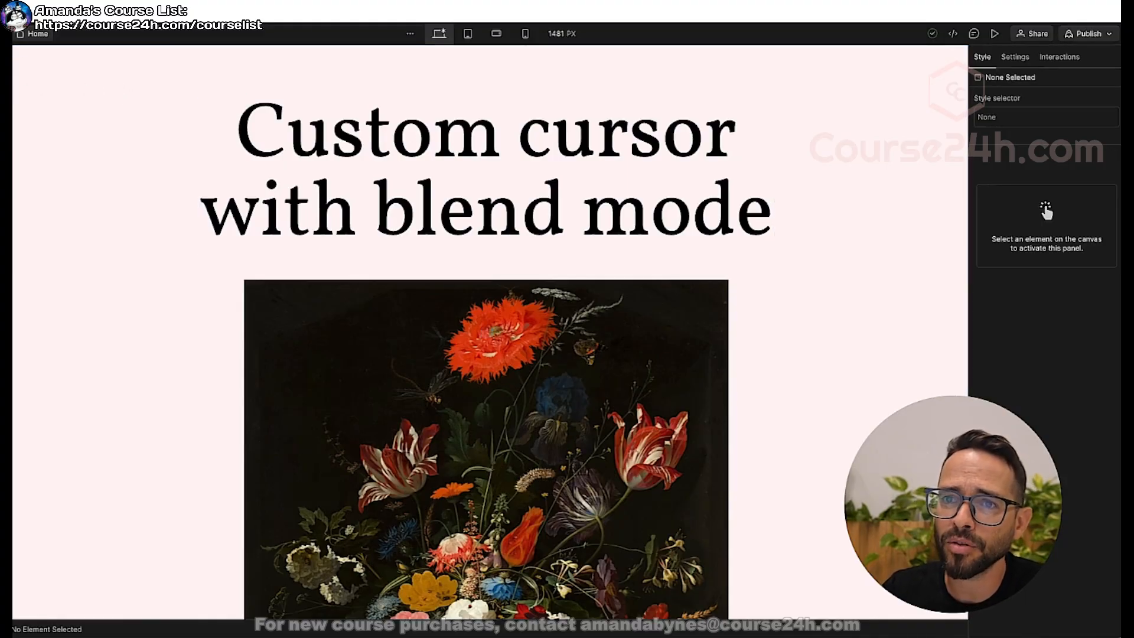
# Show the element structure of the custom cursor project and check the description on its Marketplace page.
pyautogui.press('z')
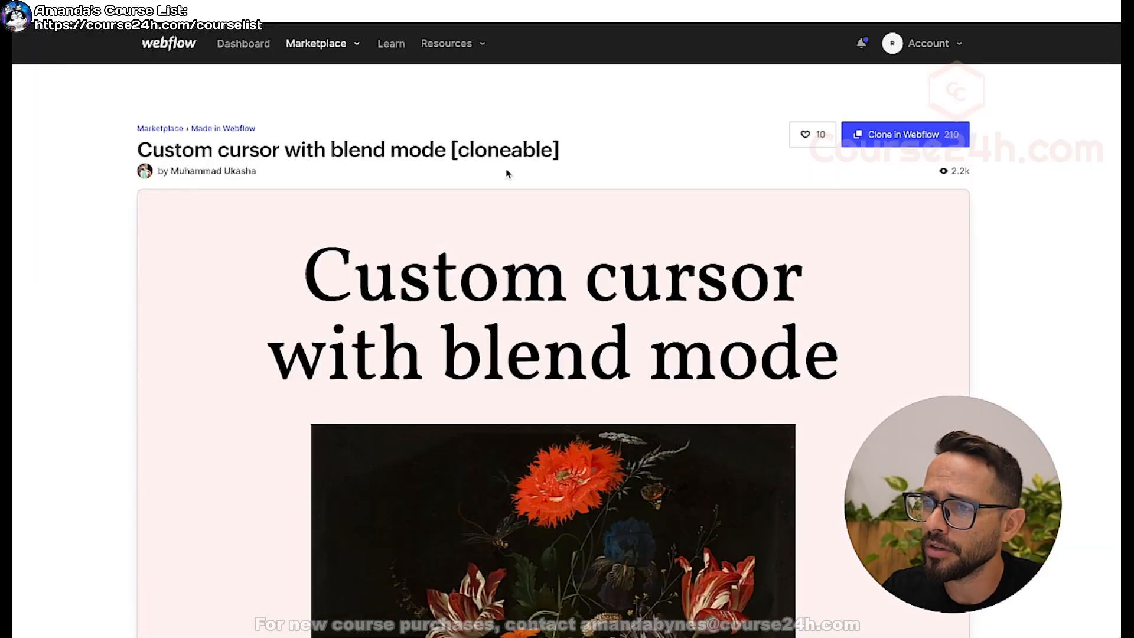
pyautogui.scroll(-9, 116, 195)
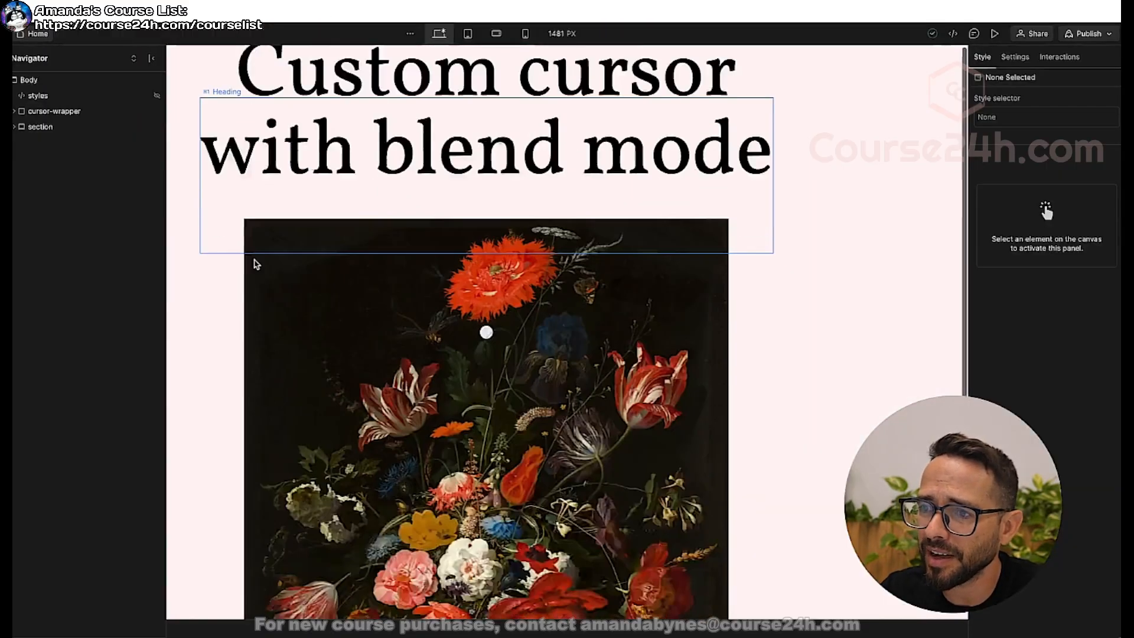
pyautogui.scroll(-3, 253, 261)
pyautogui.scroll(4, 254, 261)
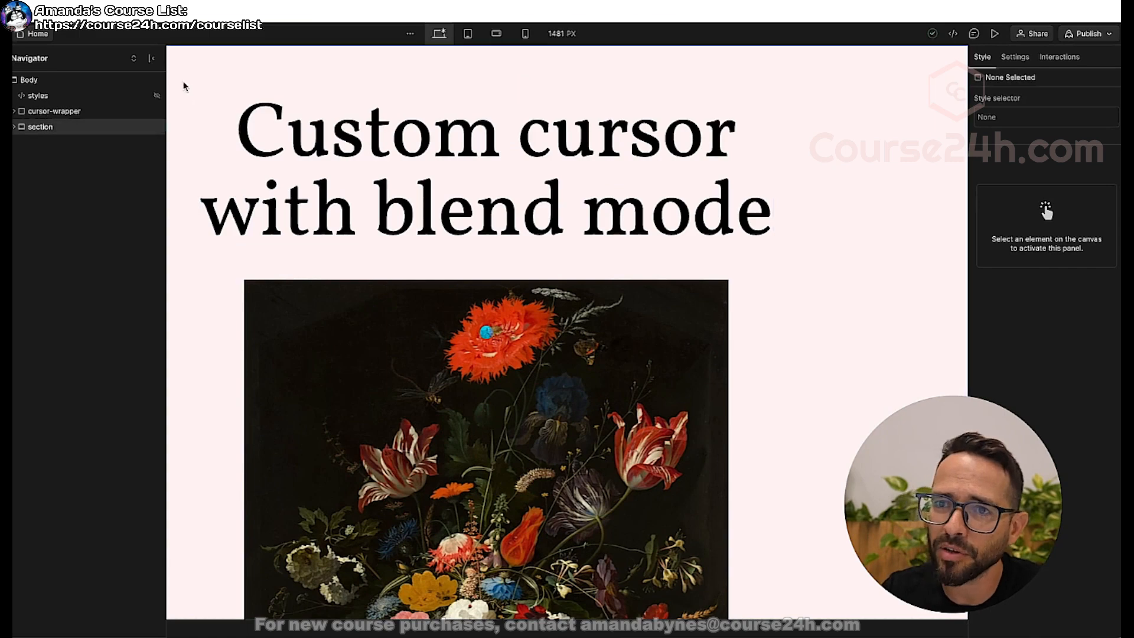
# Inspect the custom code of the styles embed in the custom cursor project and close the code editor.
pyautogui.click(47, 97)
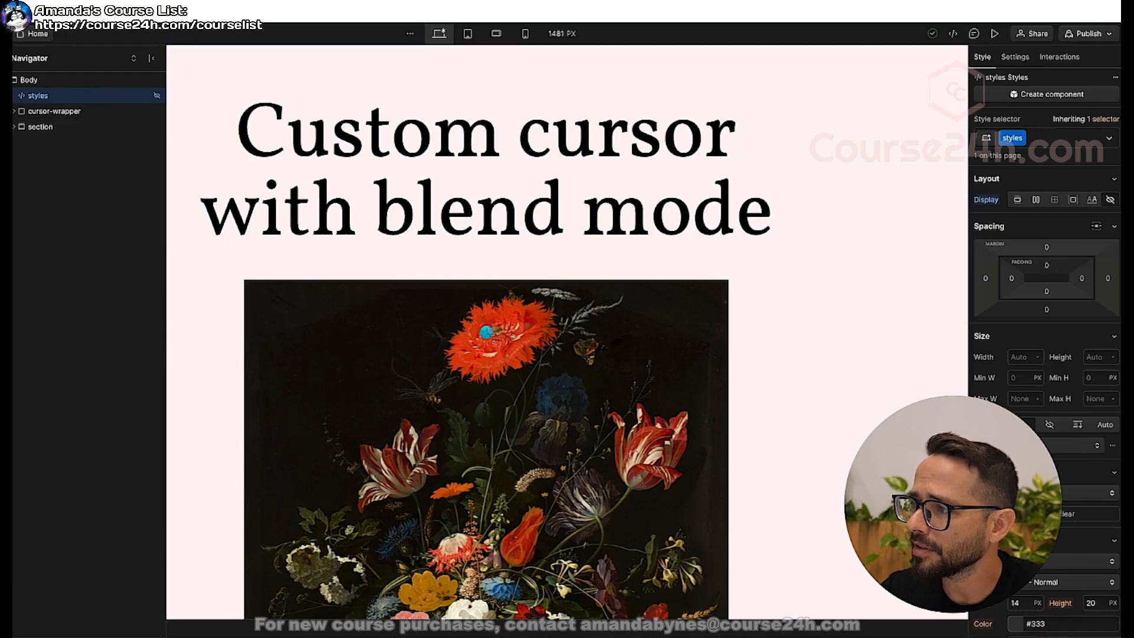
pyautogui.click(1025, 60)
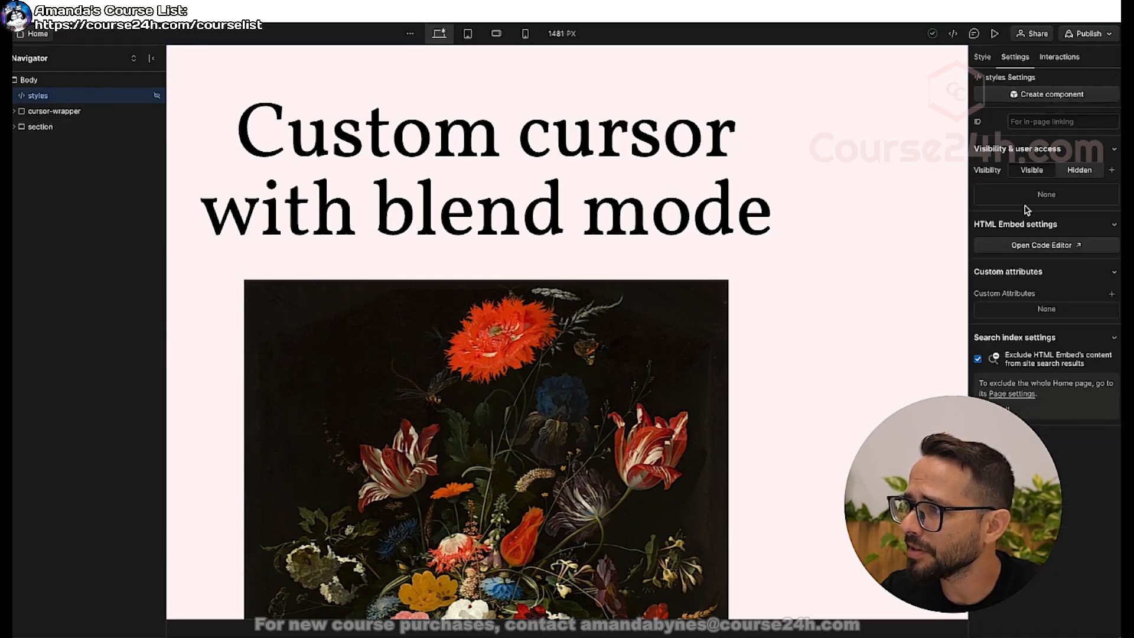
pyautogui.click(1034, 245)
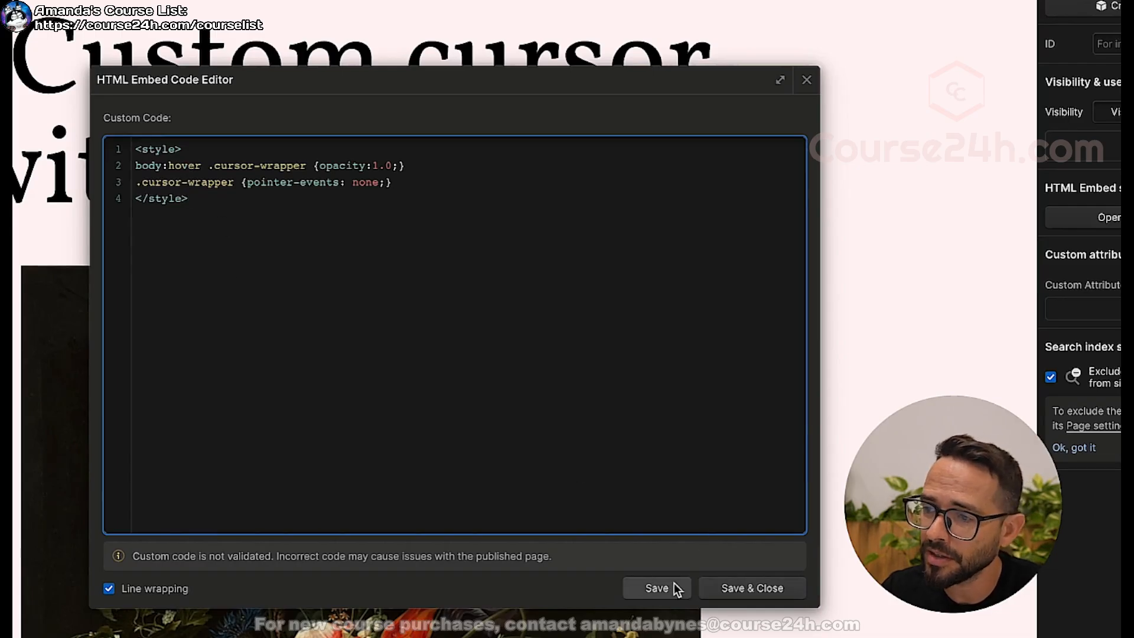
pyautogui.click(751, 588)
# Inspect the cursor element inside cursor-wrapper with a brief page preview, and check the project's page interactions.
pyautogui.click(16, 114)
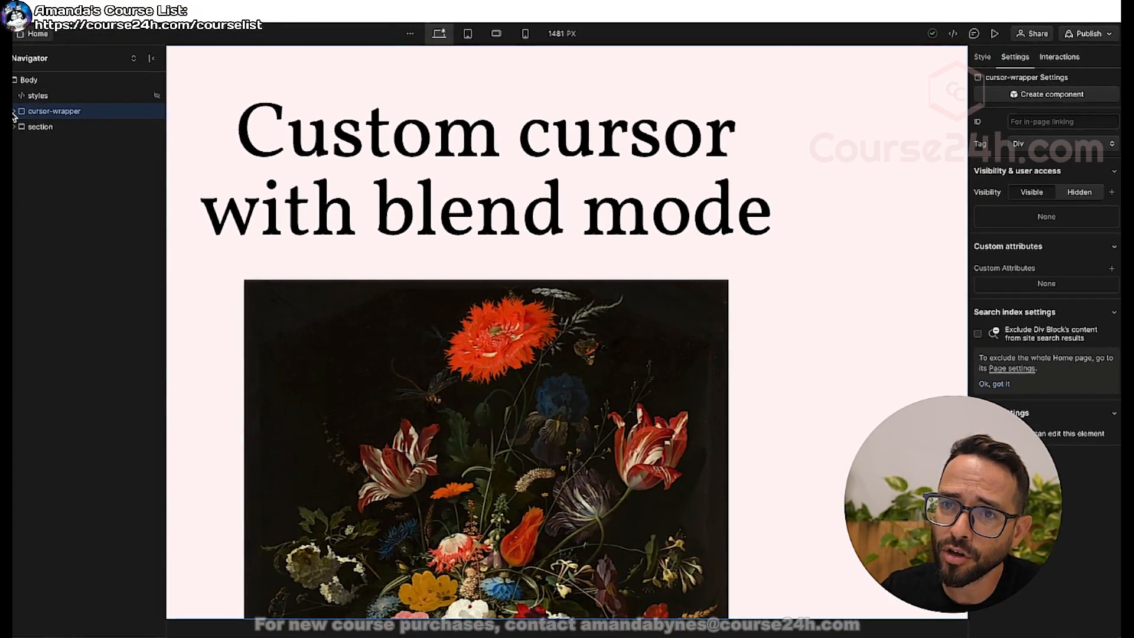
pyautogui.click(15, 111)
pyautogui.click(46, 126)
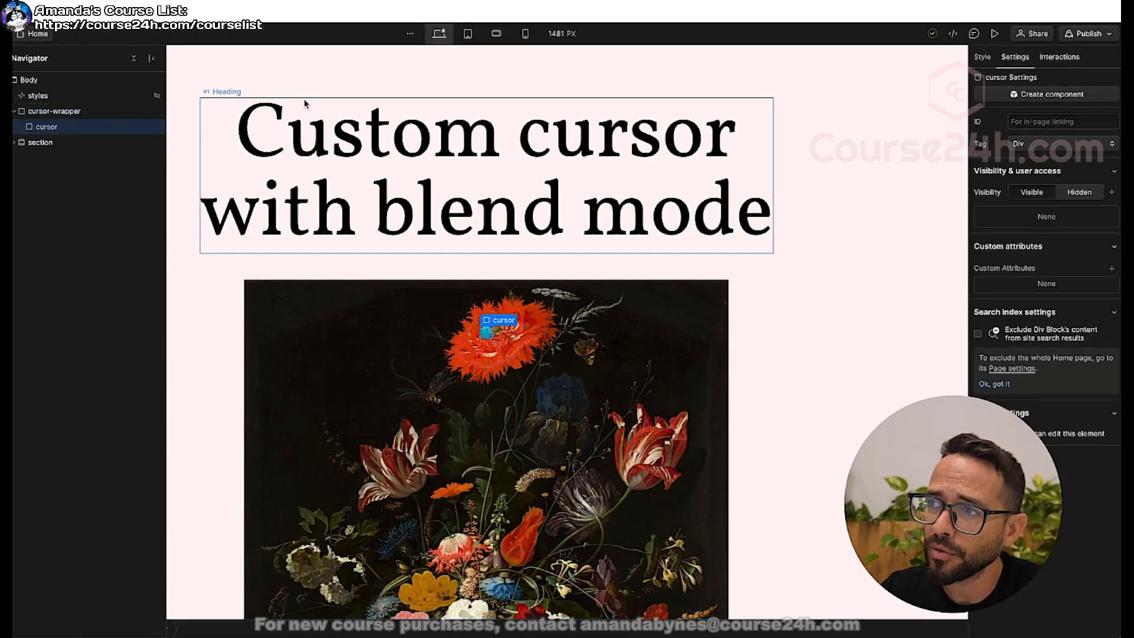
pyautogui.click(995, 34)
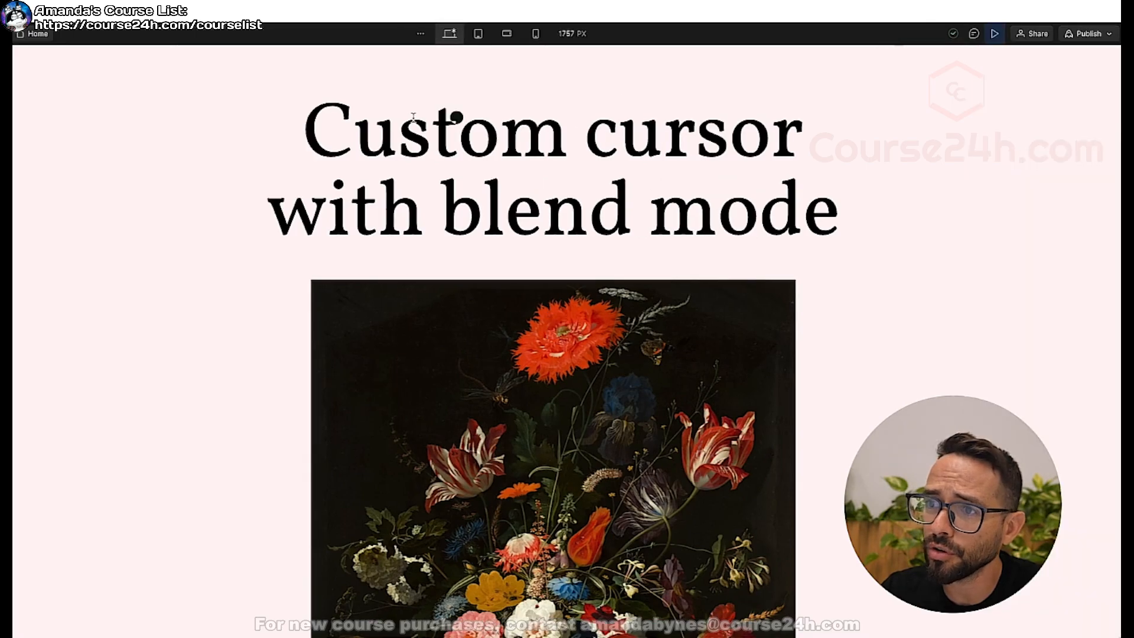
pyautogui.click(995, 33)
pyautogui.click(4, 103)
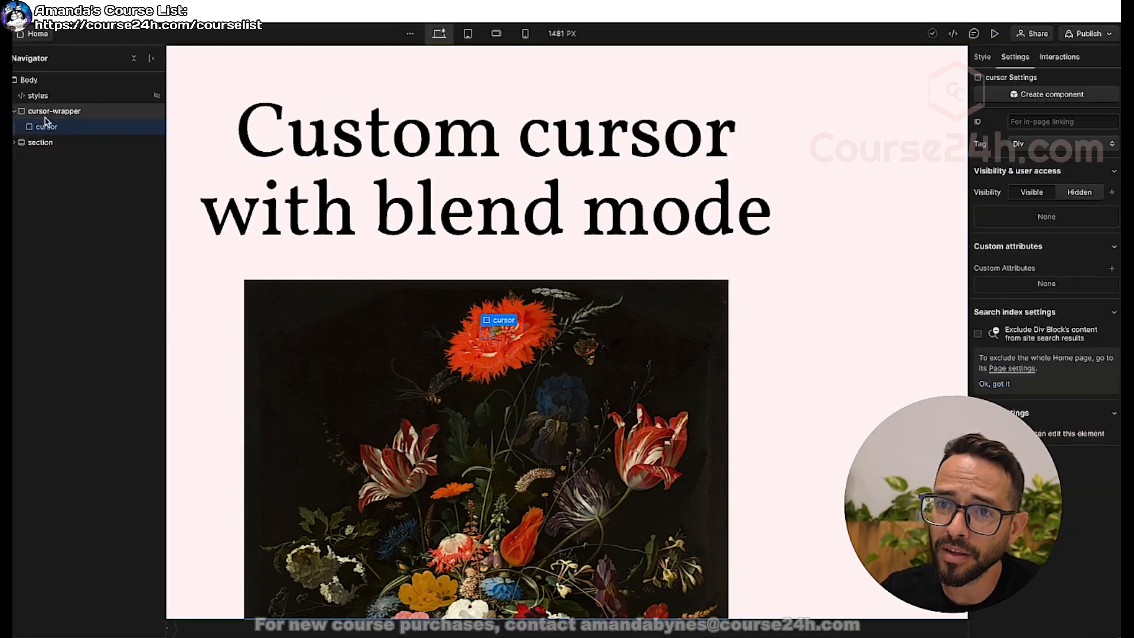
pyautogui.click(14, 112)
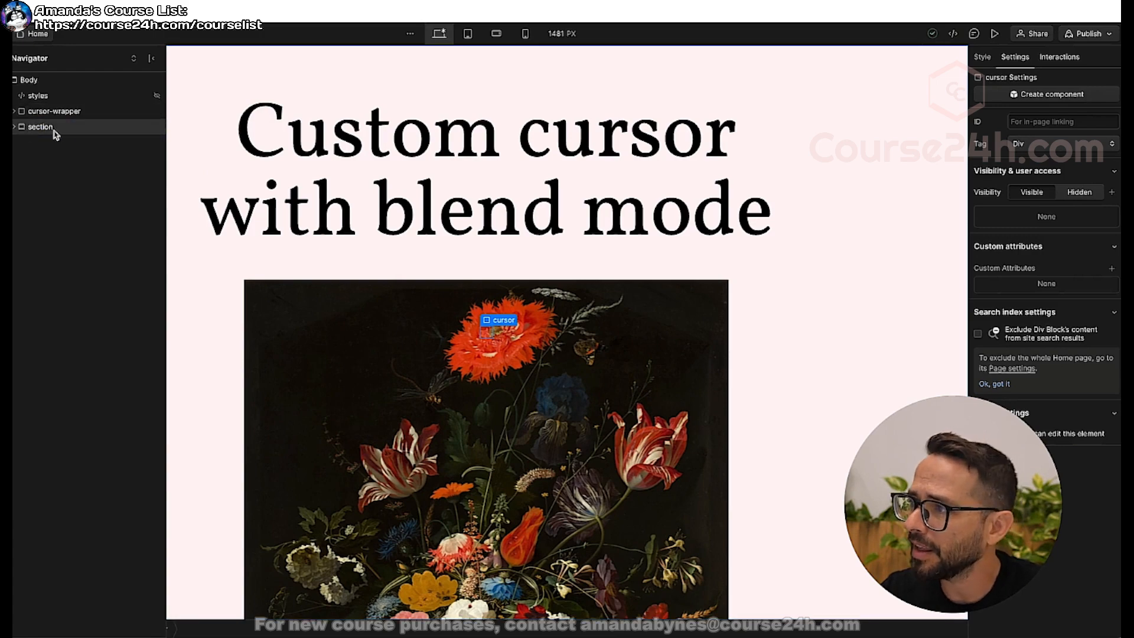
pyautogui.click(1061, 61)
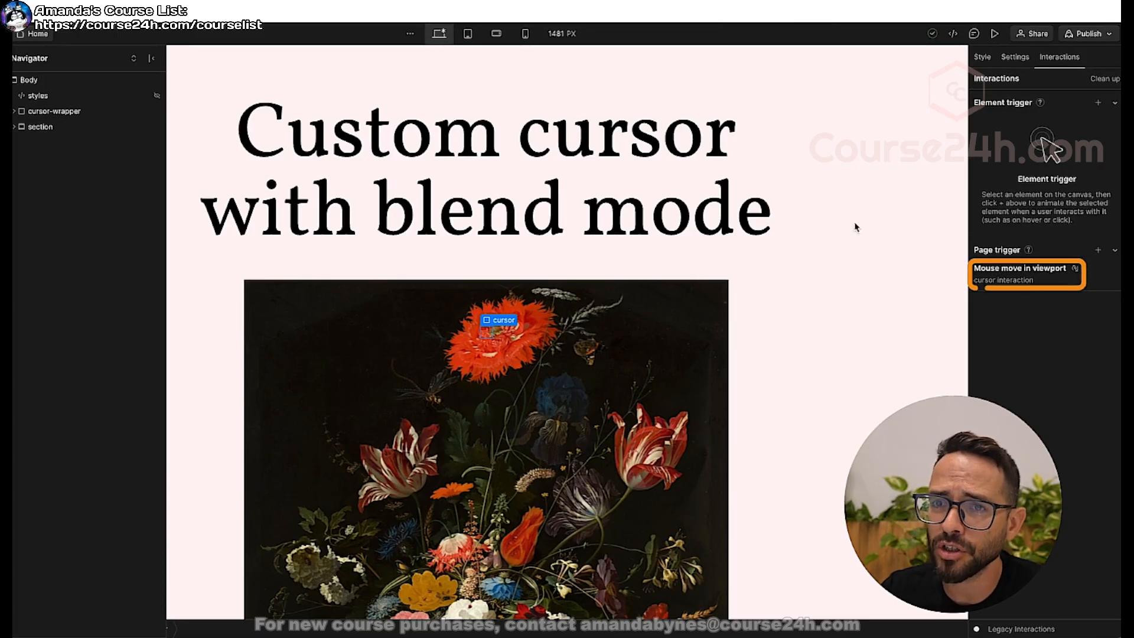
# Copy the styles embed from the custom cursor project into the Body of the Flowga home page, placing it above page-wrapper.
pyautogui.click(62, 97)
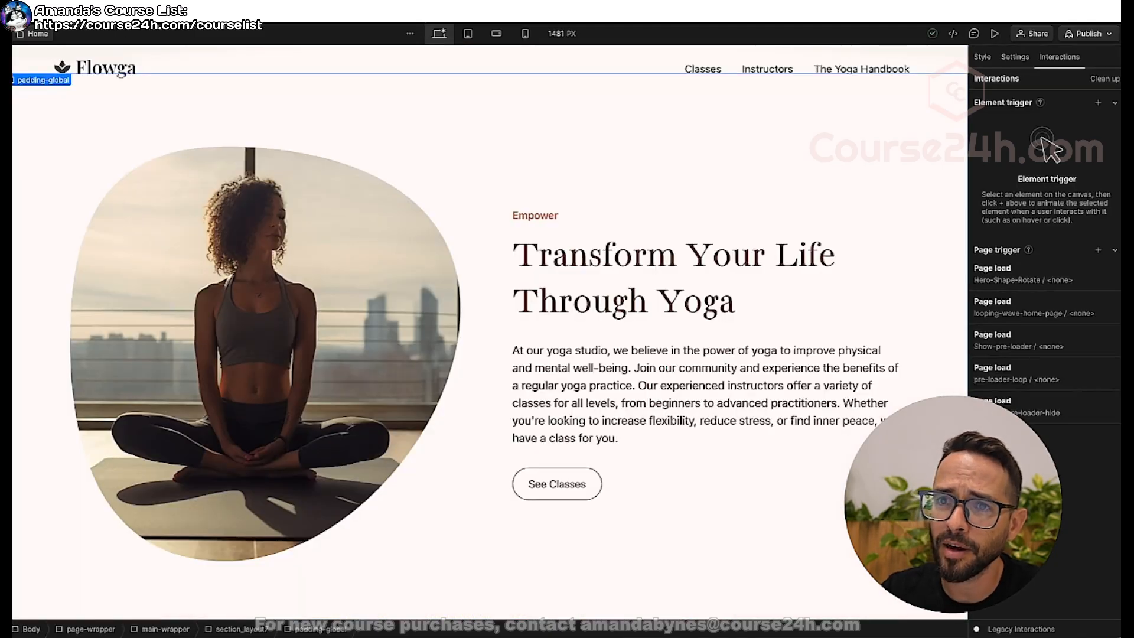
pyautogui.press('p')
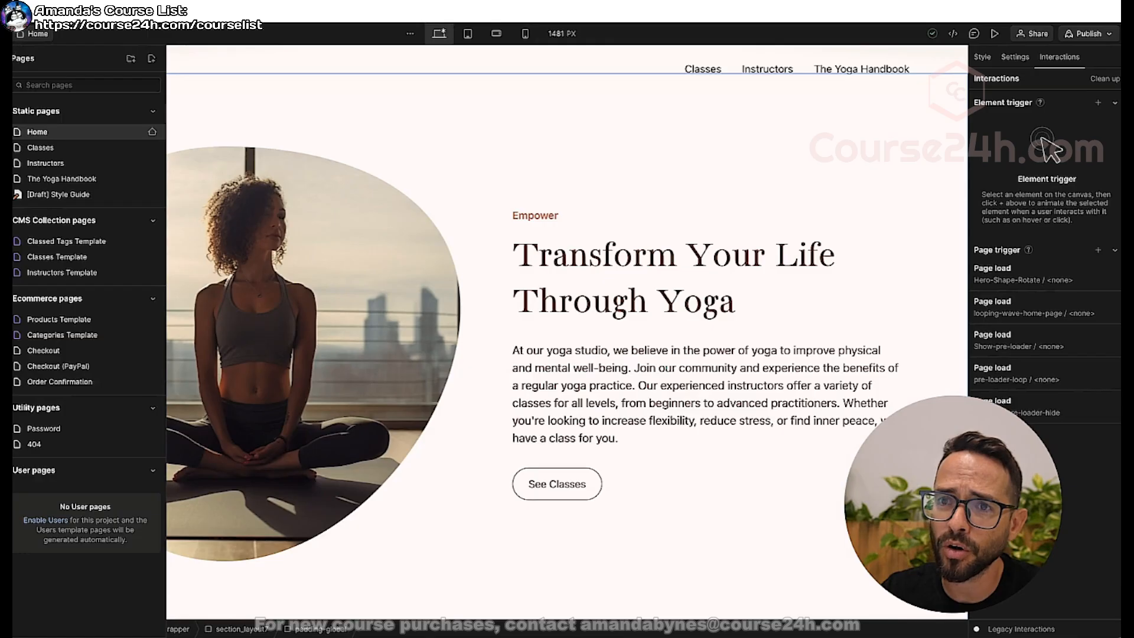
pyautogui.press('z')
pyautogui.click(15, 95)
pyautogui.click(35, 82)
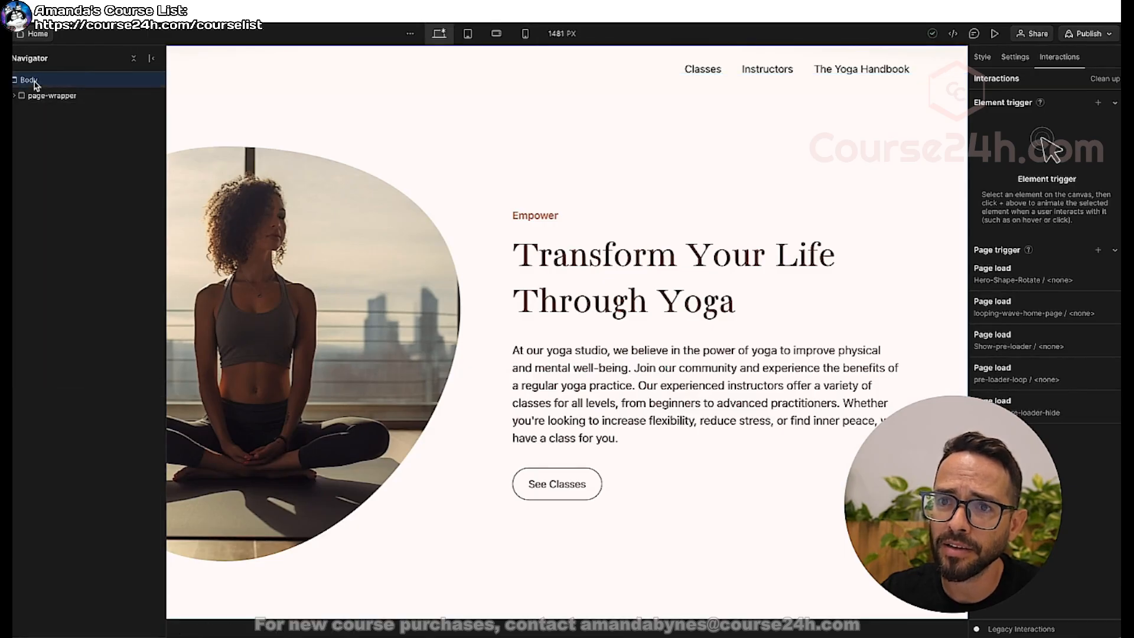
pyautogui.click(30, 111)
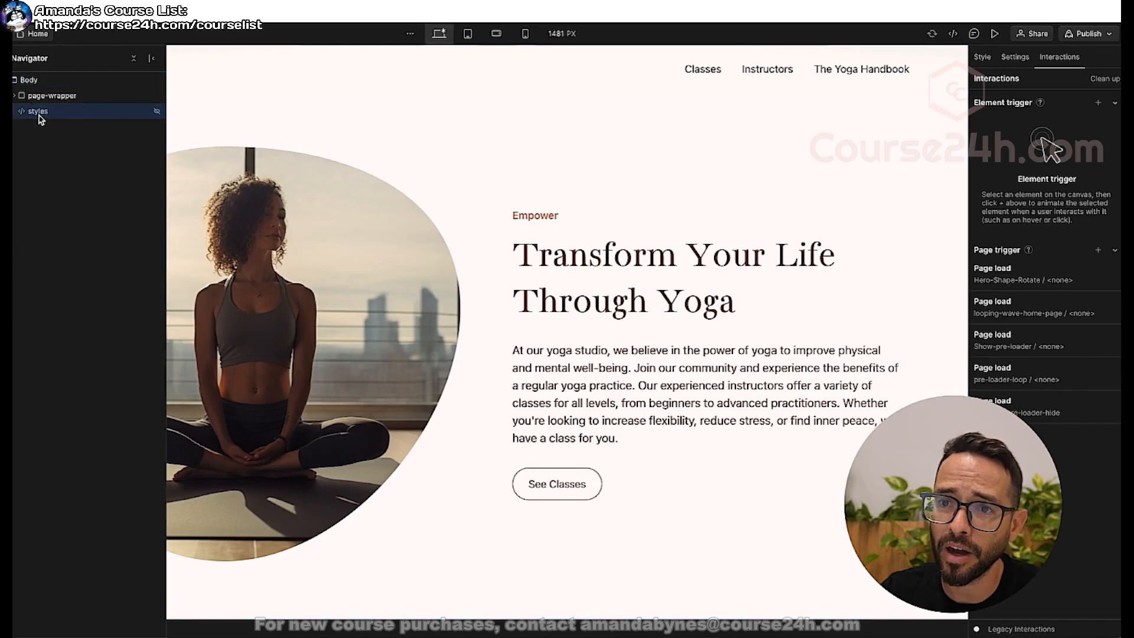
pyautogui.moveTo(34, 116); pyautogui.dragTo(35, 92)
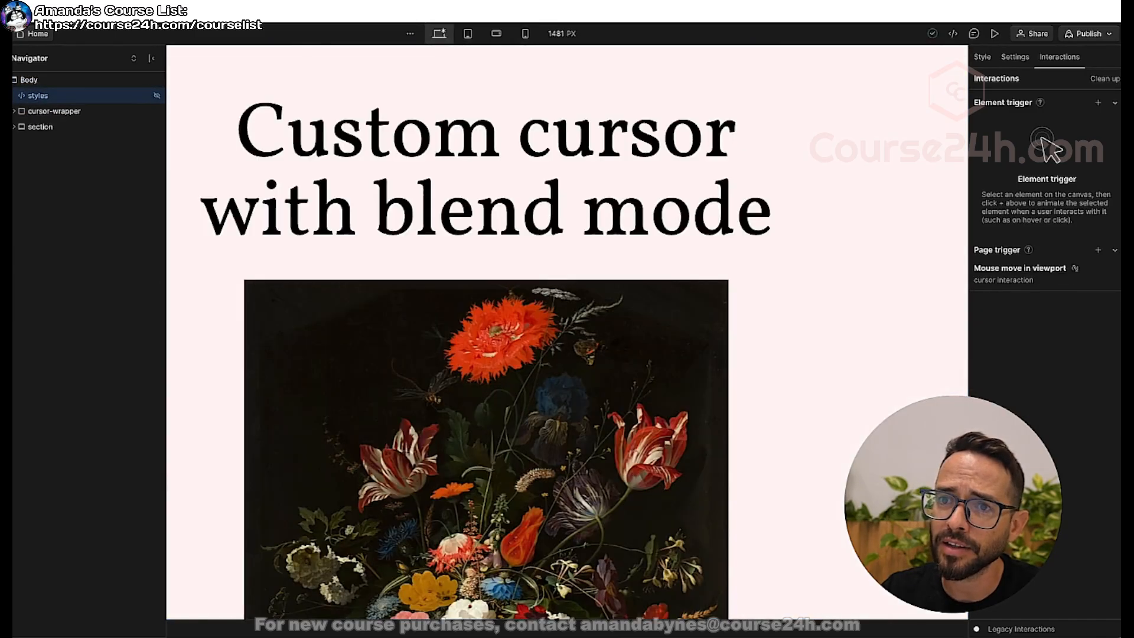
# Copy cursor-wrapper from the custom cursor project and paste it into the Body of the Flowga home page.
pyautogui.click(53, 116)
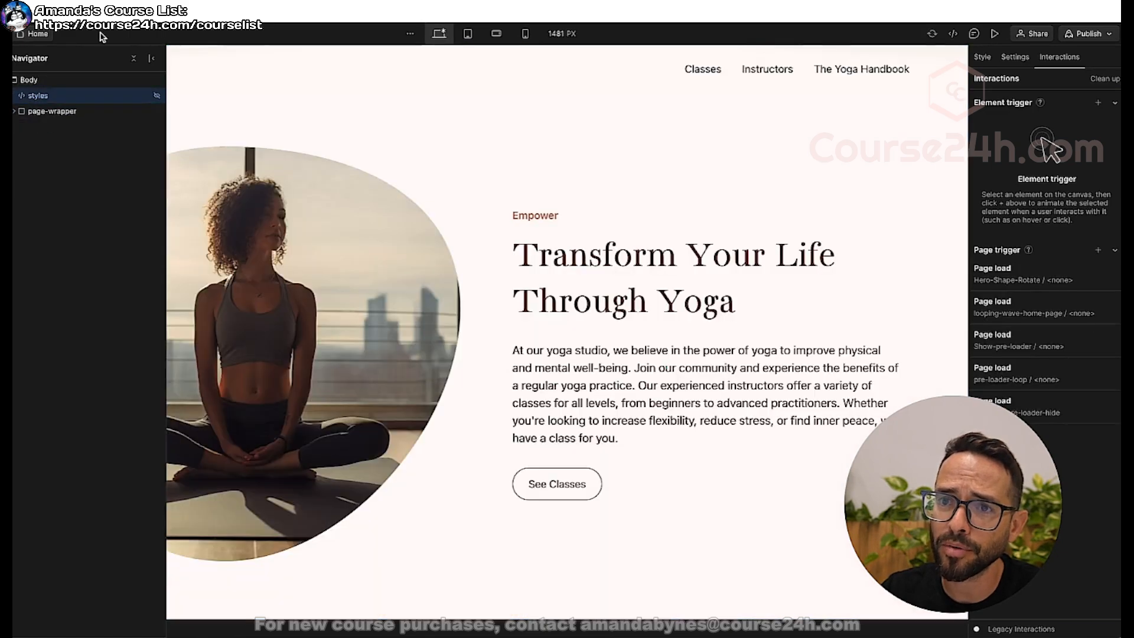
pyautogui.click(37, 81)
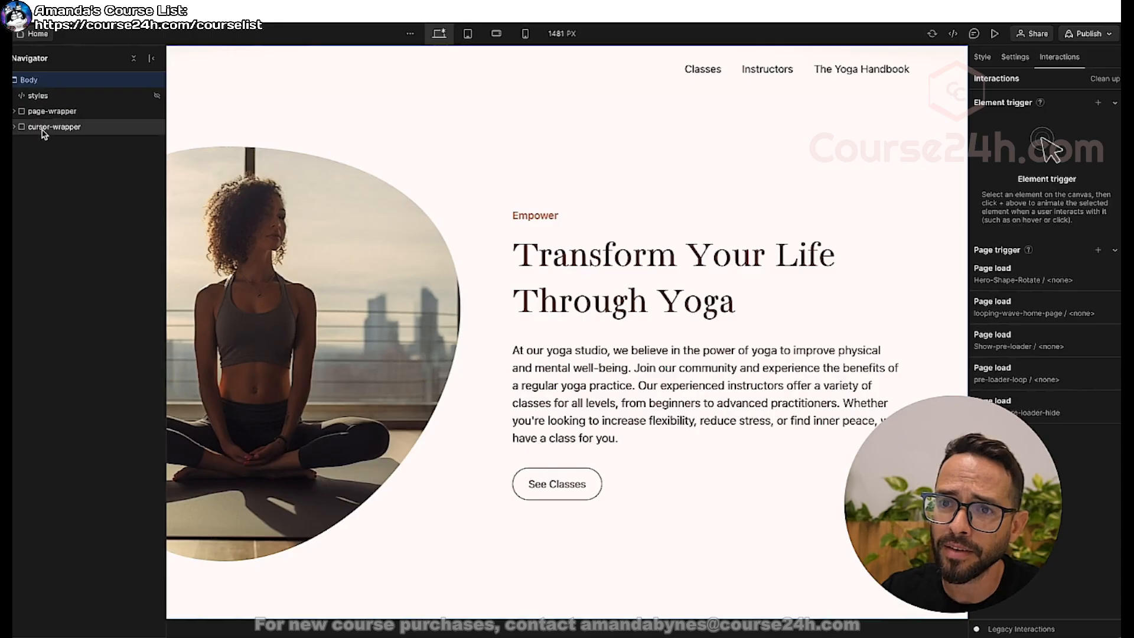
# Move cursor-wrapper above page-wrapper in the Body, directly below the styles embed.
pyautogui.moveTo(43, 128); pyautogui.dragTo(45, 94)
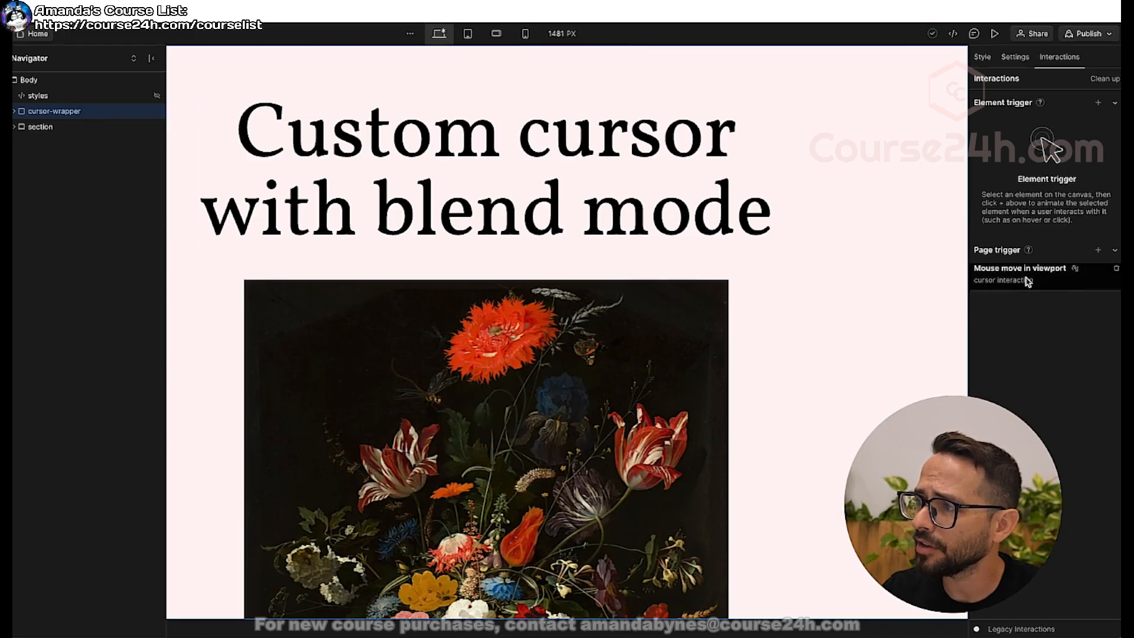
# Inspect the cursor interaction in the custom cursor project, checking the 0% and 100% Mouse X Move actions.
pyautogui.click(1028, 281)
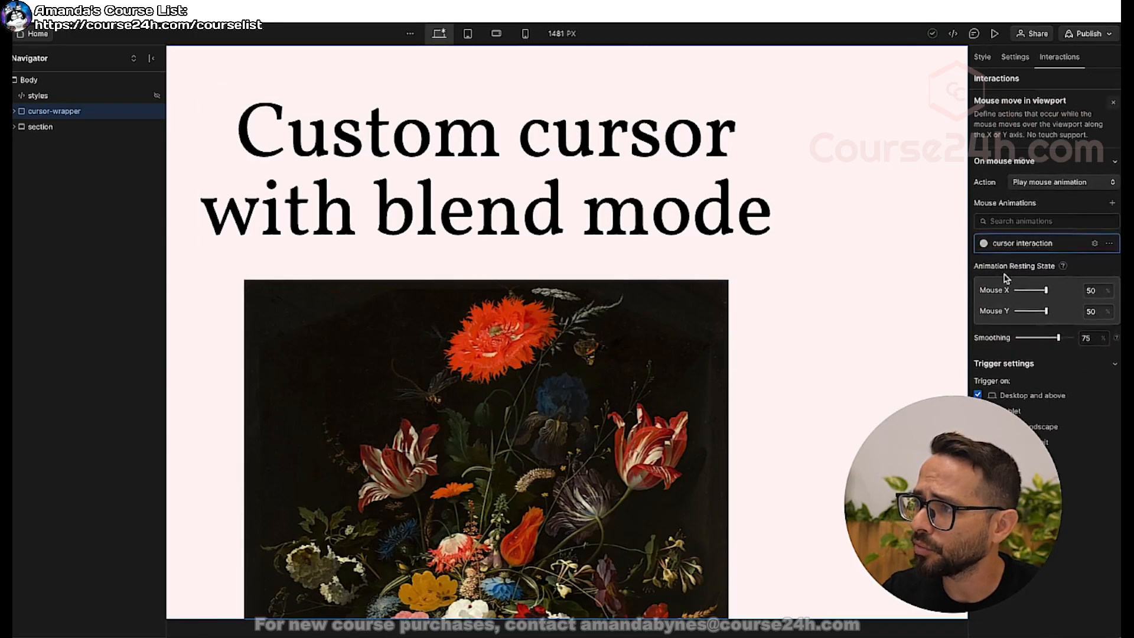
pyautogui.click(1114, 102)
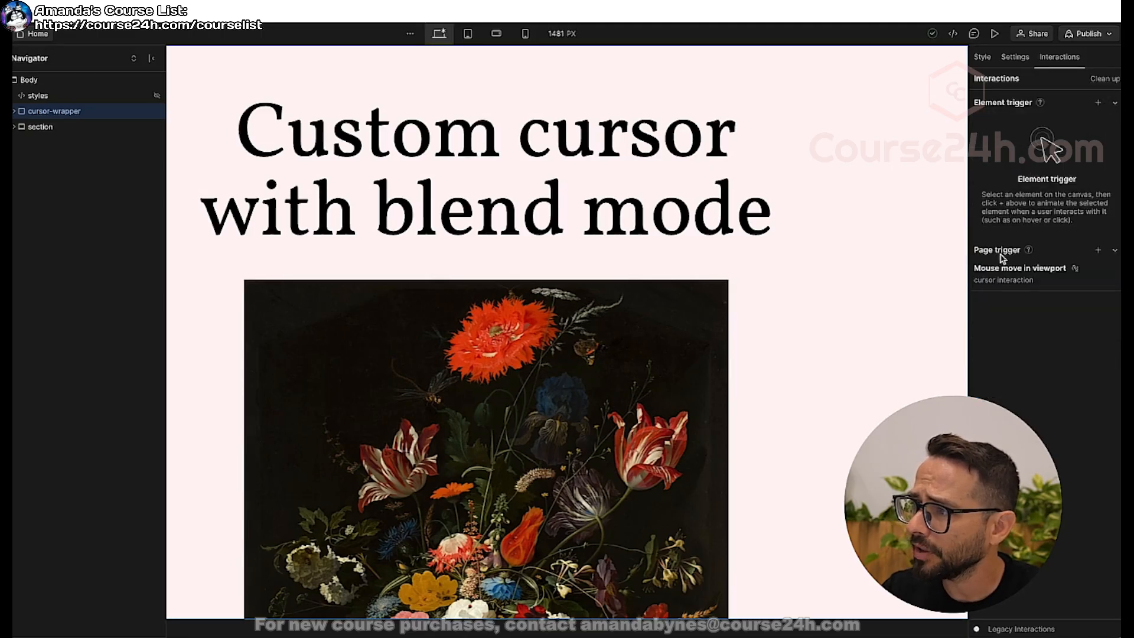
pyautogui.click(1045, 274)
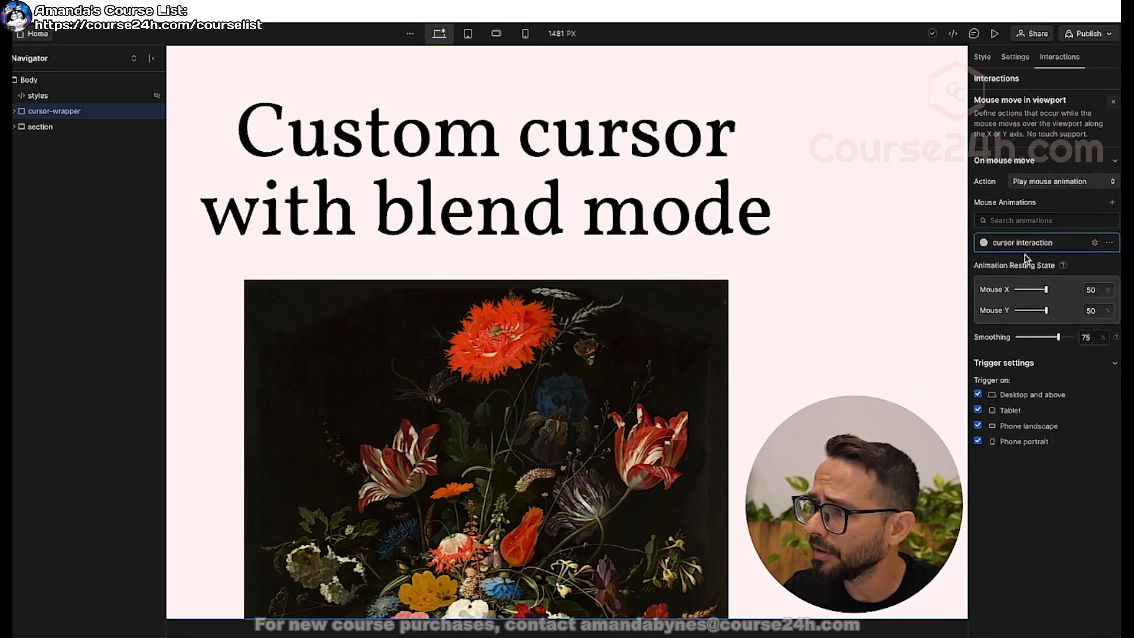
pyautogui.click(1016, 247)
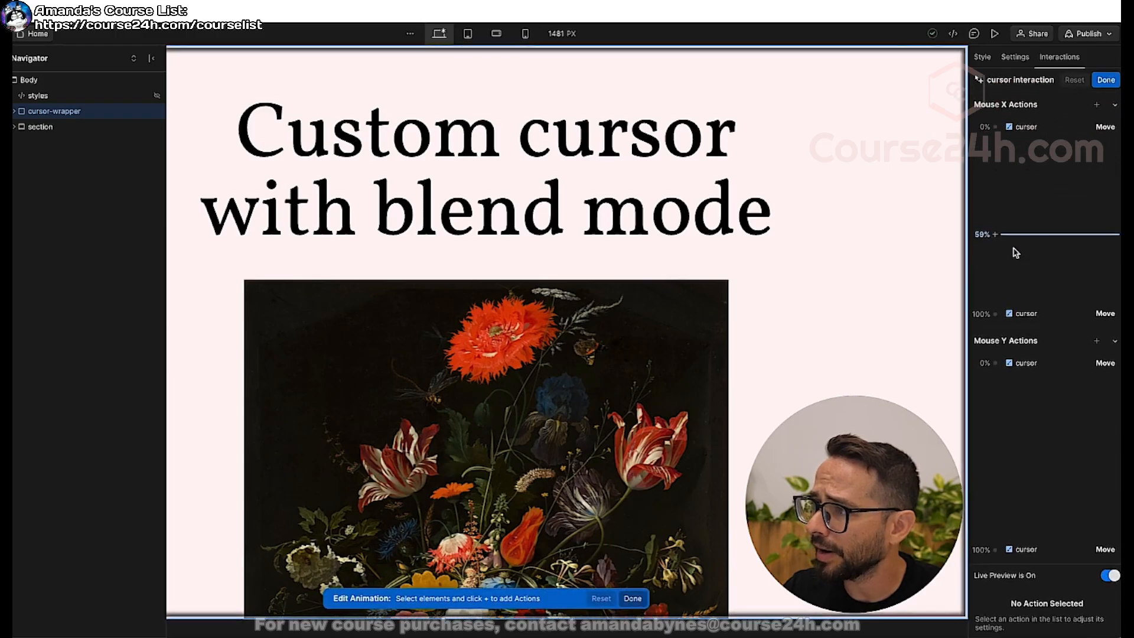
pyautogui.click(1033, 129)
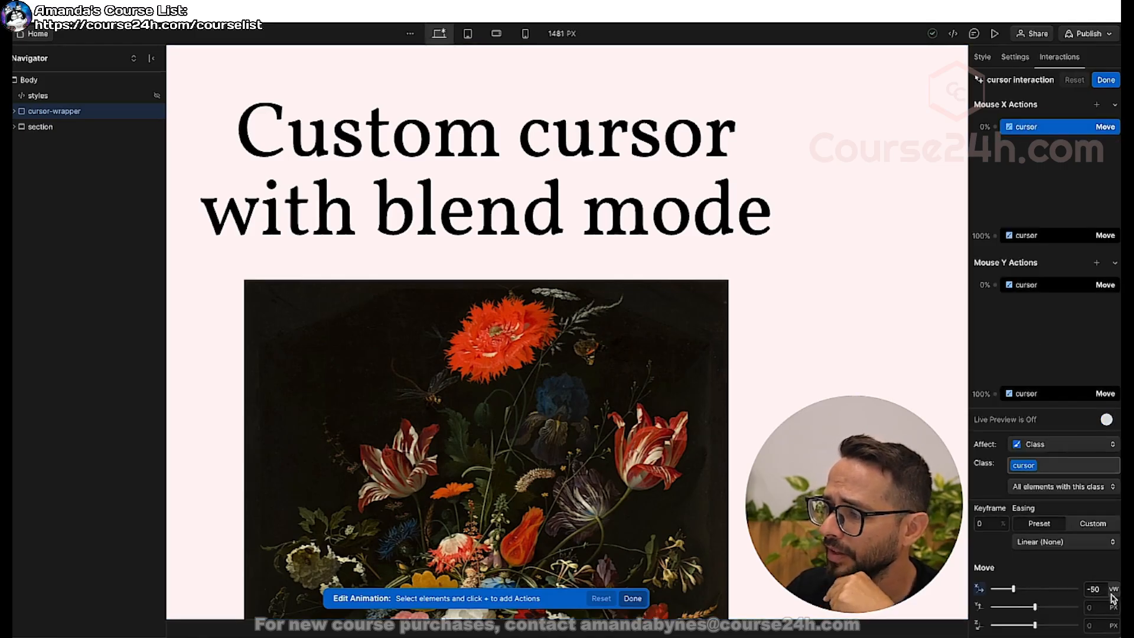
pyautogui.click(1068, 236)
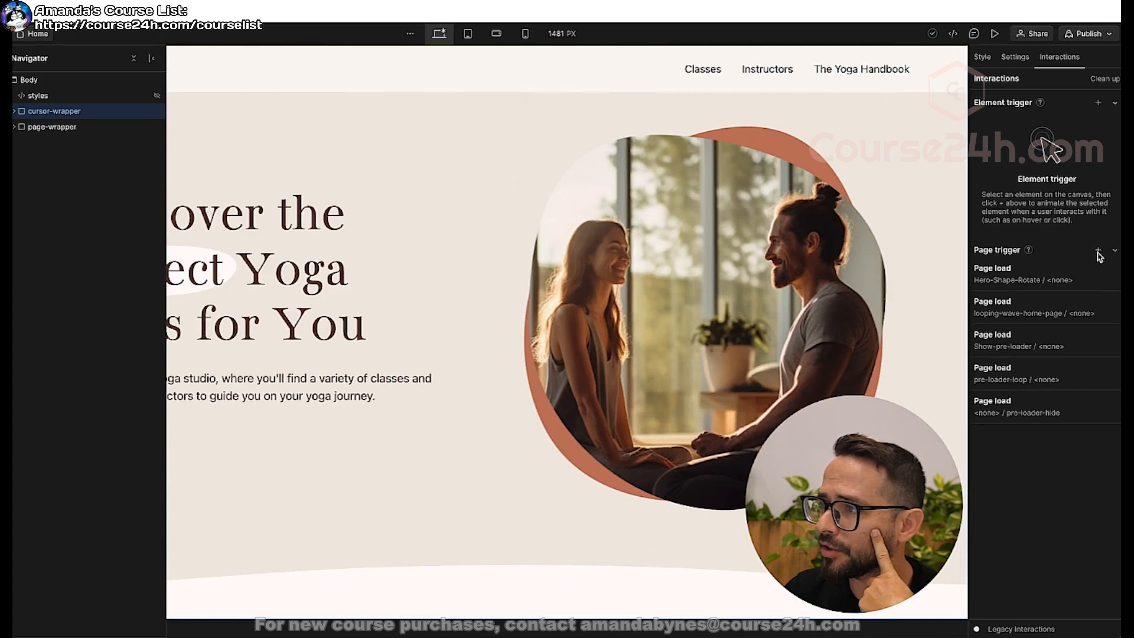
# Add a Mouse move in viewport page trigger to the Flowga home page, playing a new mouse animation named Custom-cursor-animation.
pyautogui.click(1097, 251)
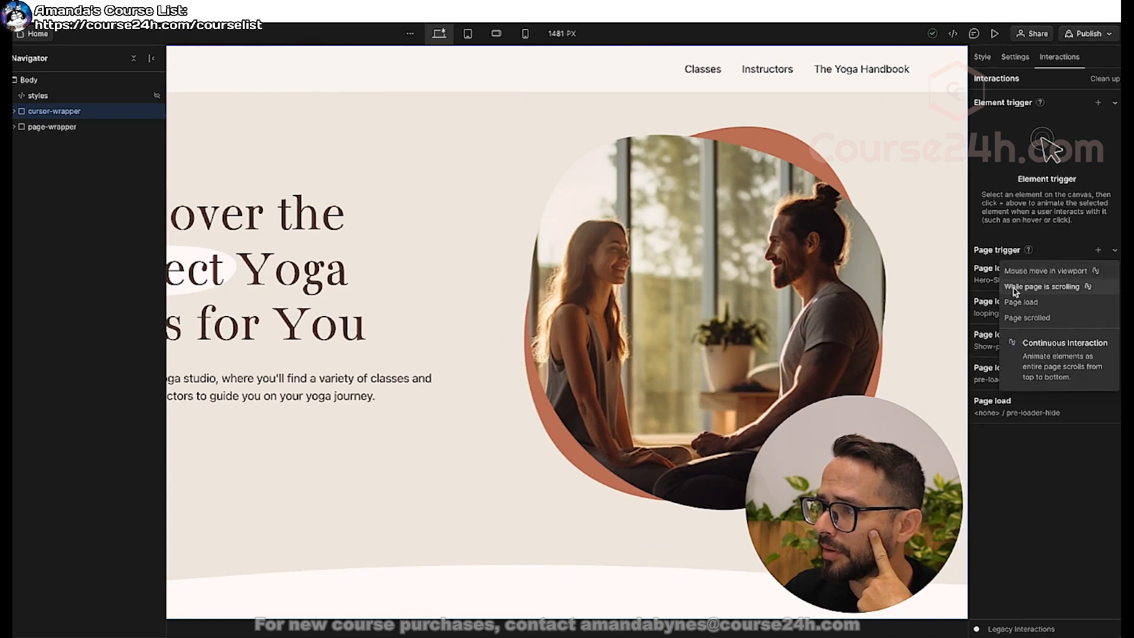
pyautogui.click(1059, 272)
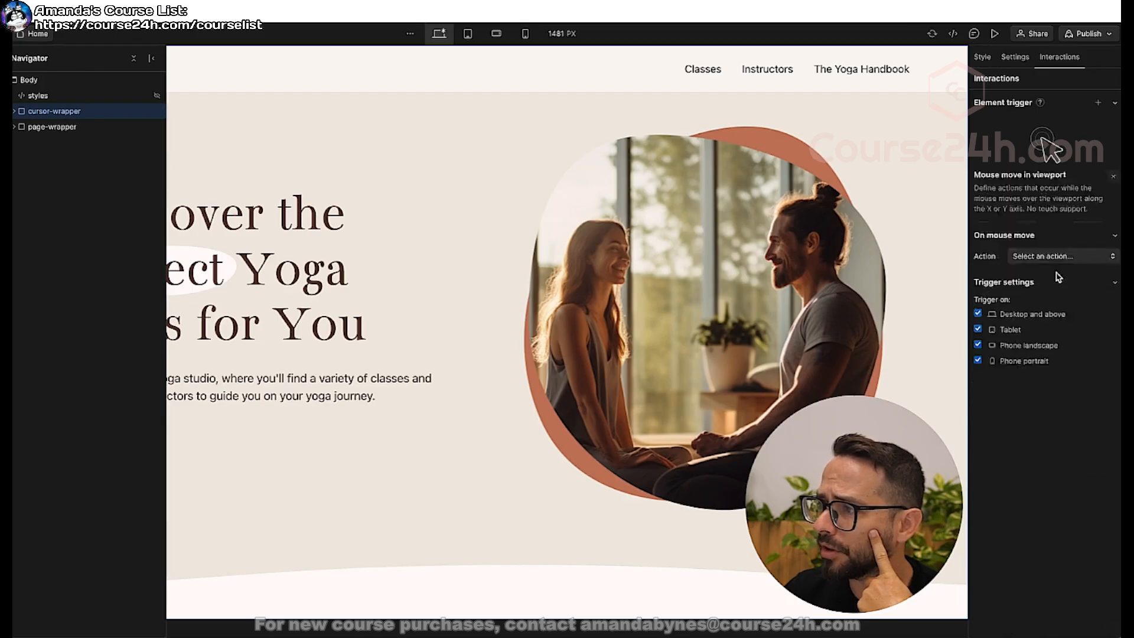
pyautogui.click(1026, 181)
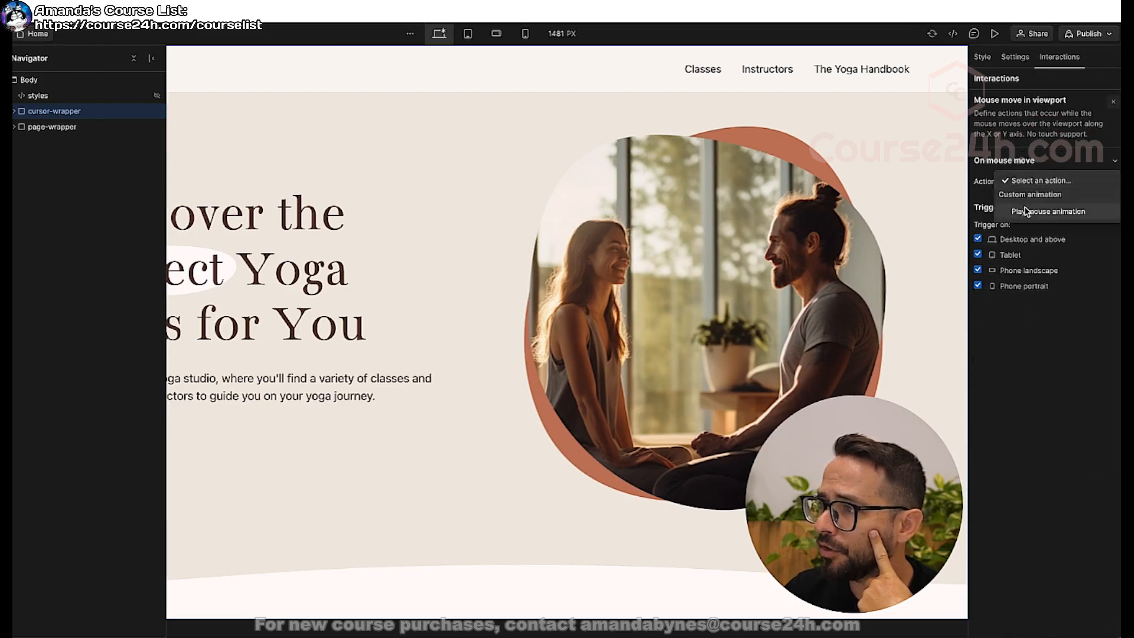
pyautogui.click(1028, 211)
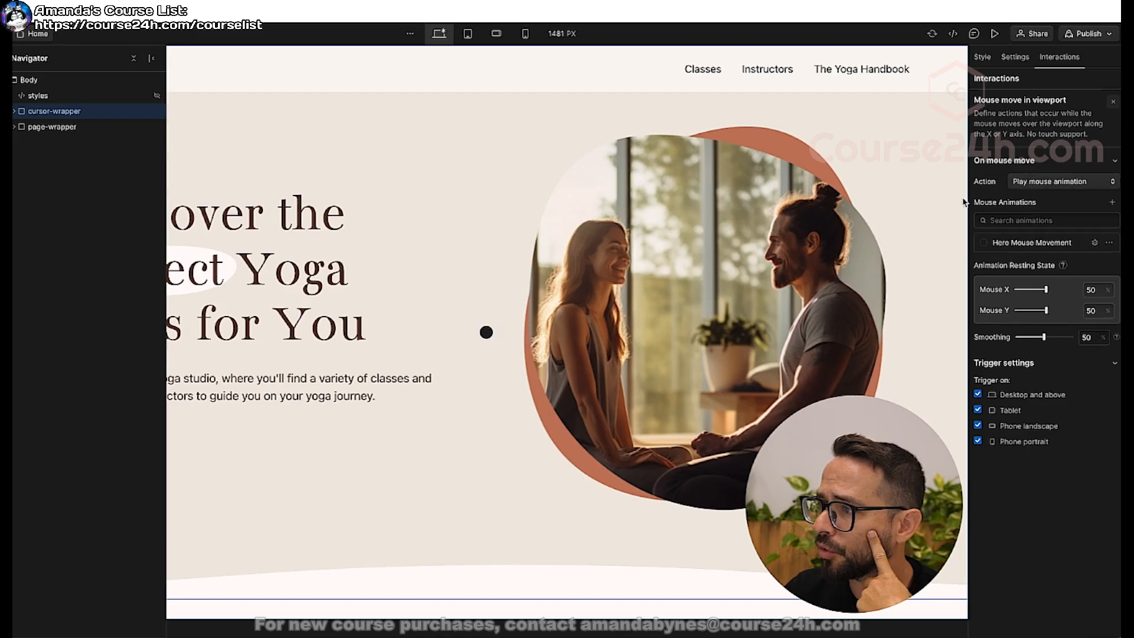
pyautogui.click(1112, 202)
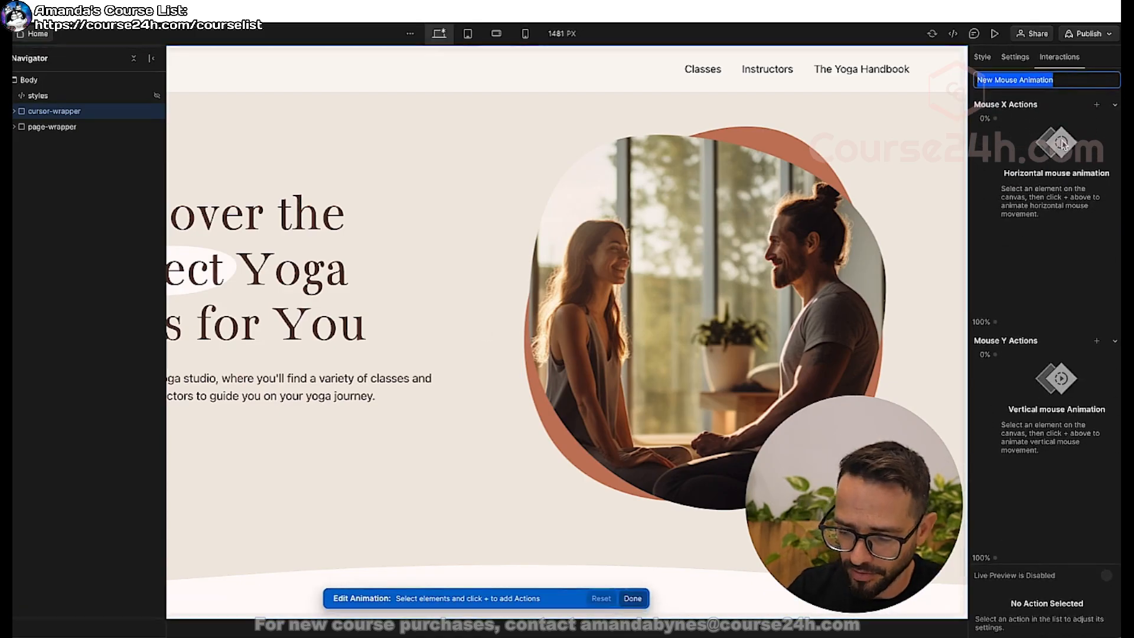
pyautogui.write('Cu')
pyautogui.press('BackSpace')
pyautogui.press('BackSpace')
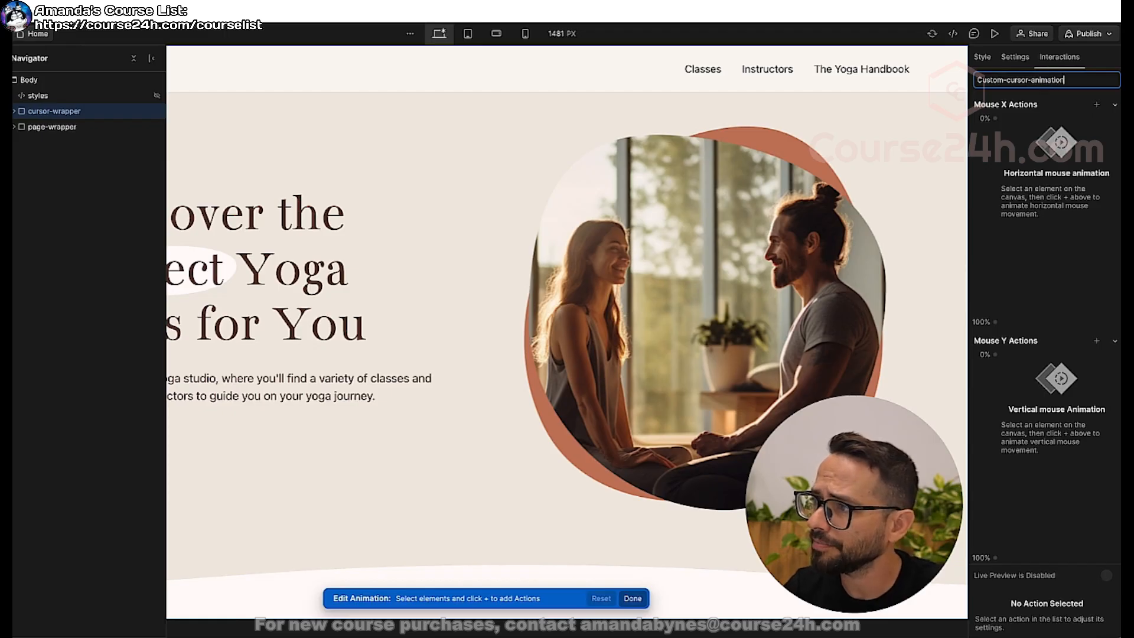
pyautogui.press('Return')
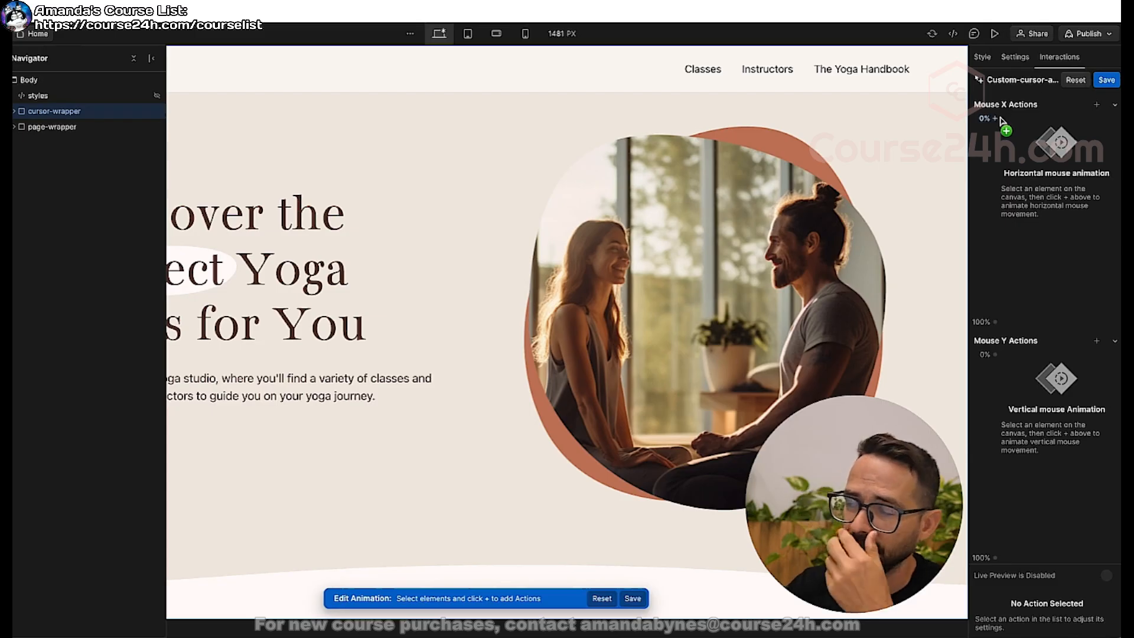
# Add a Mouse X Move action for the cursor element inside cursor-wrapper, with the 0% X offset set to -50 VW.
pyautogui.click(15, 111)
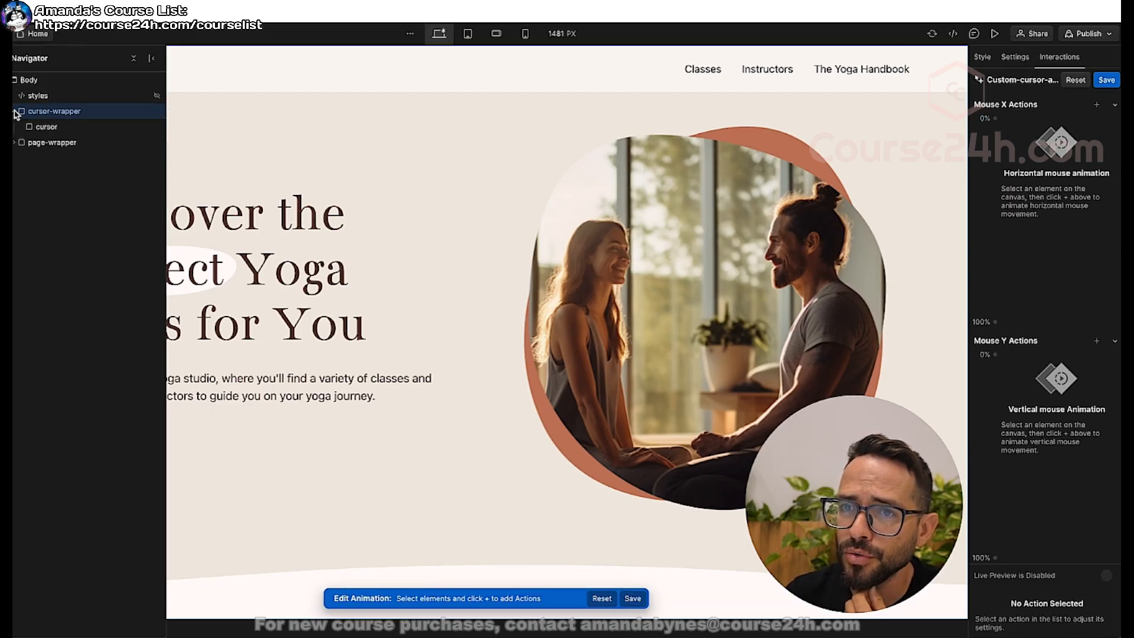
pyautogui.click(43, 126)
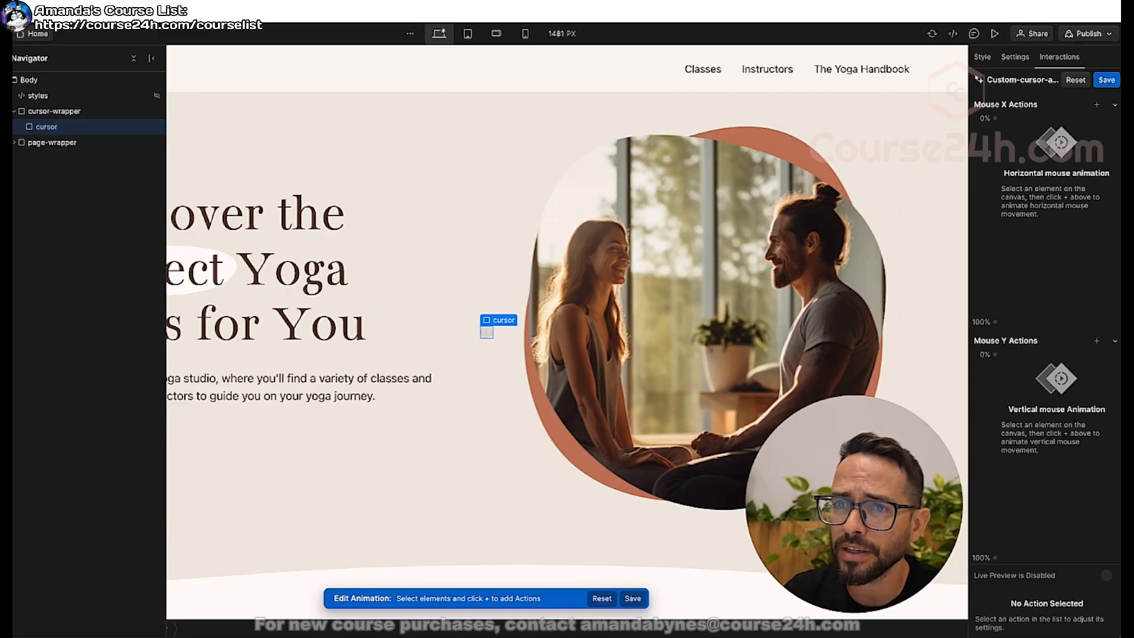
pyautogui.click(1098, 106)
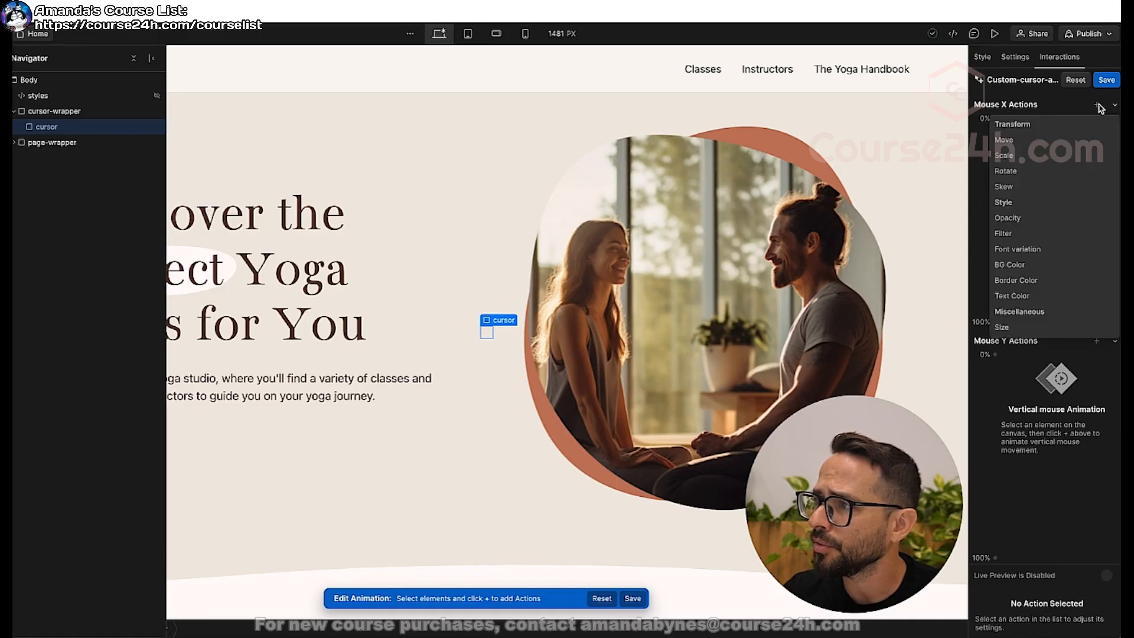
pyautogui.click(1004, 140)
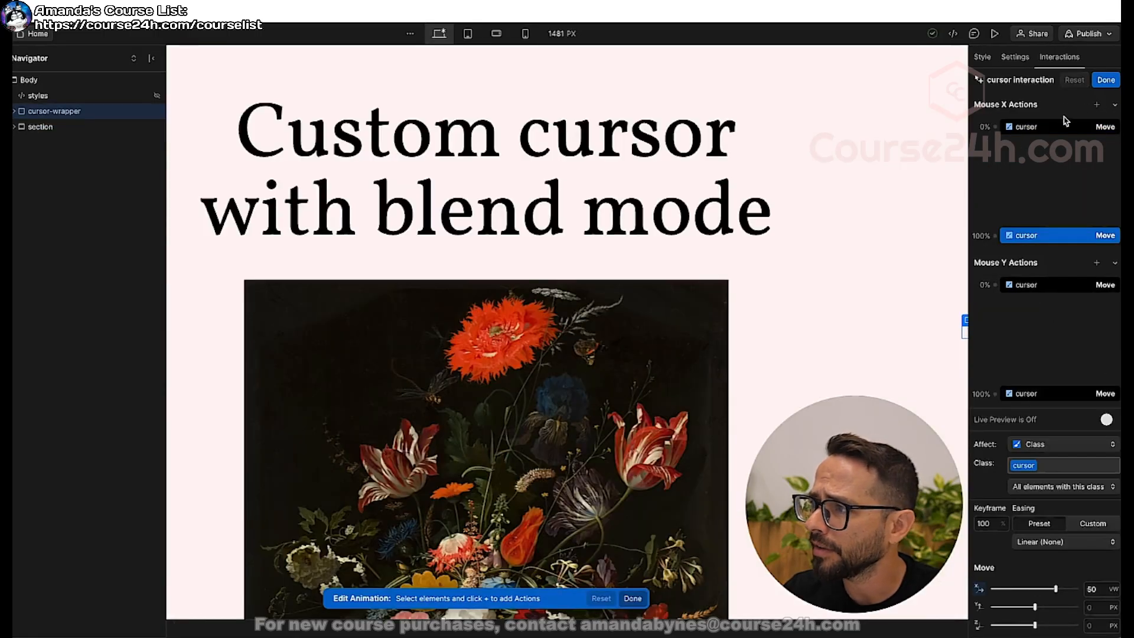
pyautogui.click(1062, 129)
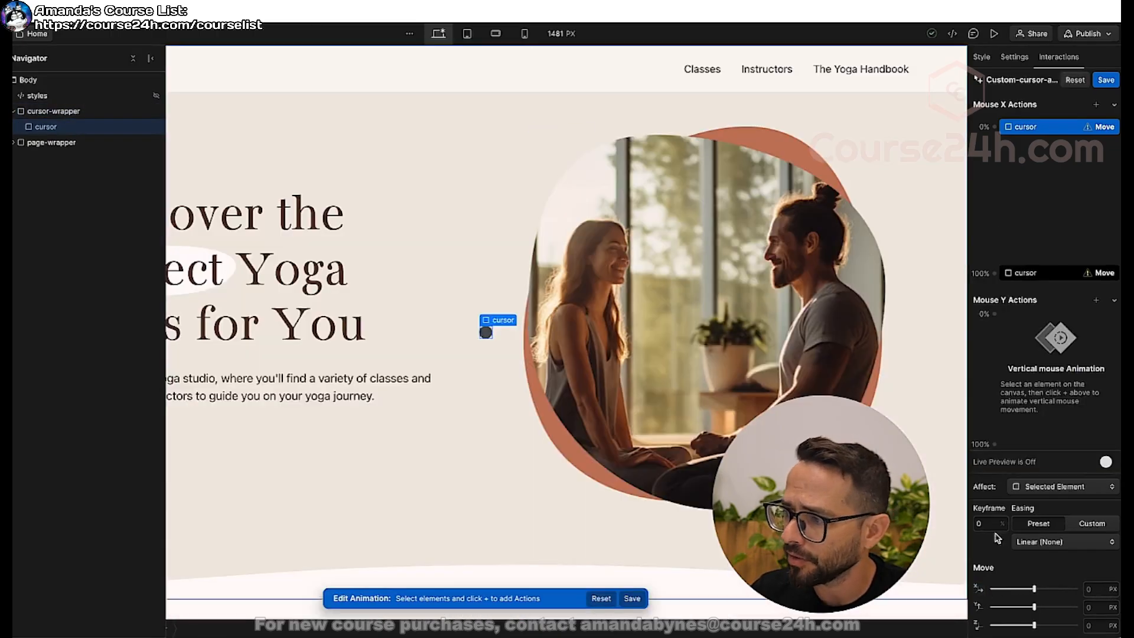
pyautogui.click(1094, 590)
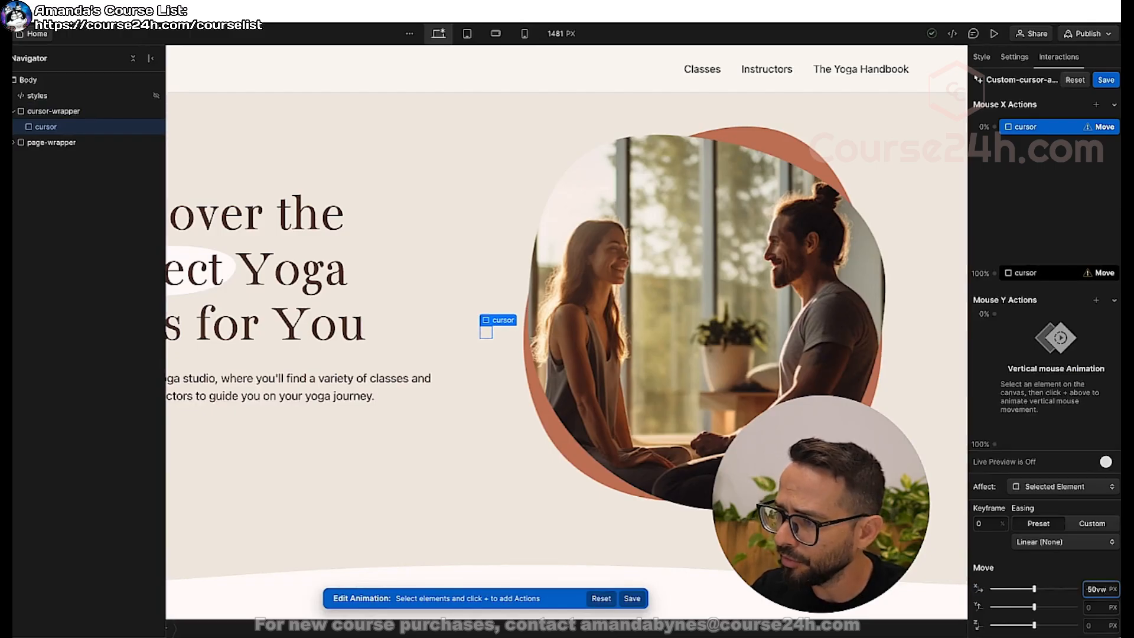
pyautogui.press('Return')
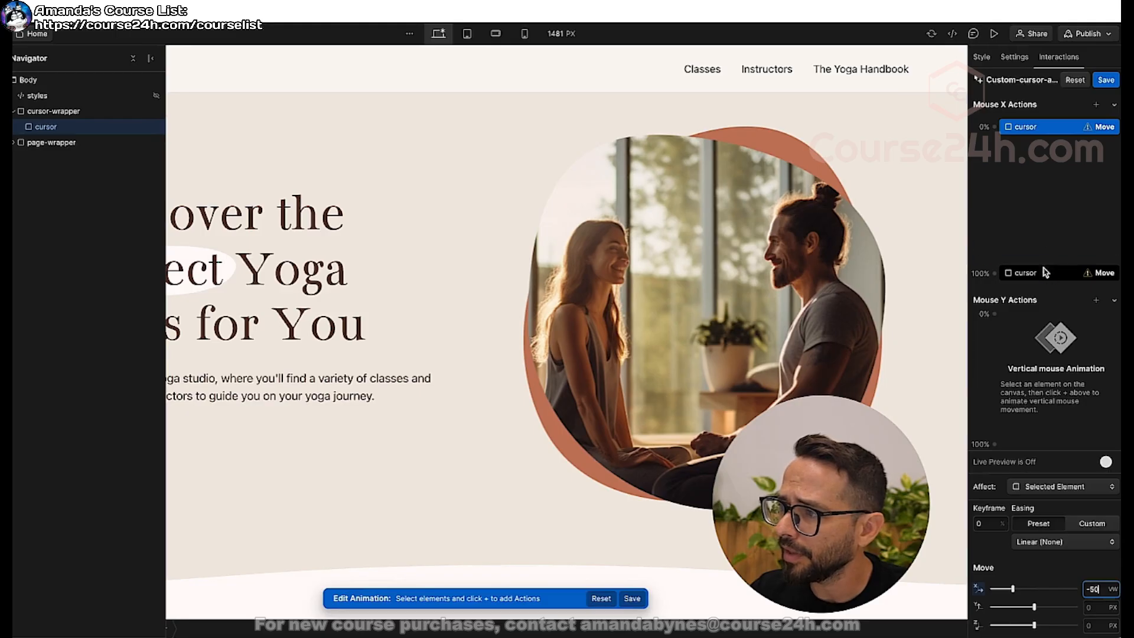
# Set the X offset of the cursor's 100% Mouse X Move keyframe to 50 VW.
pyautogui.click(1049, 275)
pyautogui.click(1089, 589)
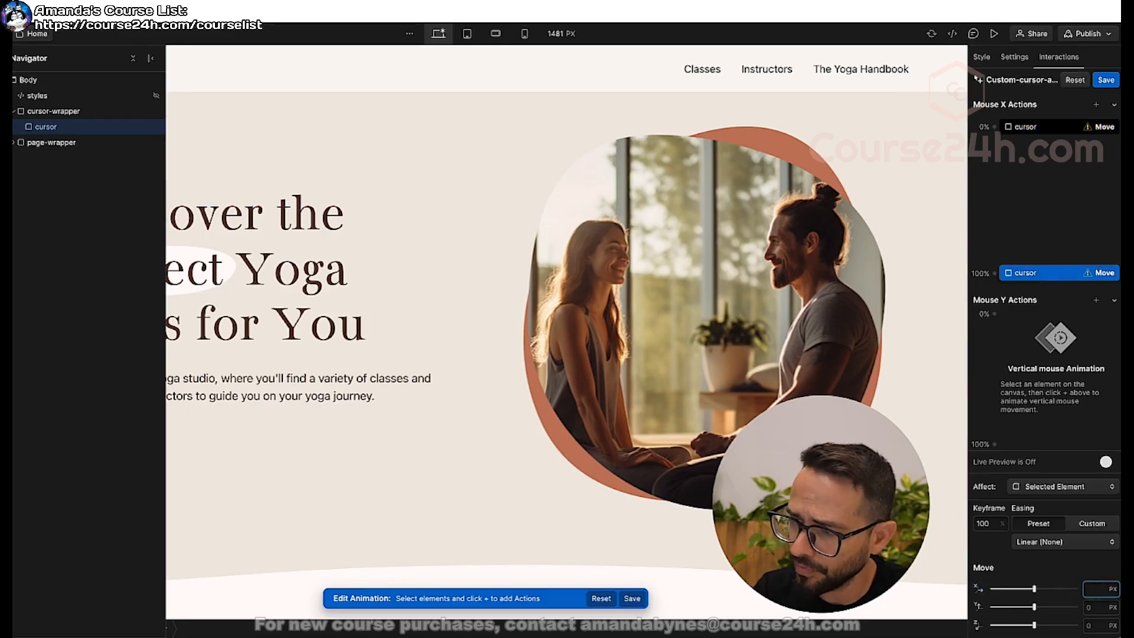
pyautogui.write('50vw')
pyautogui.press('Return')
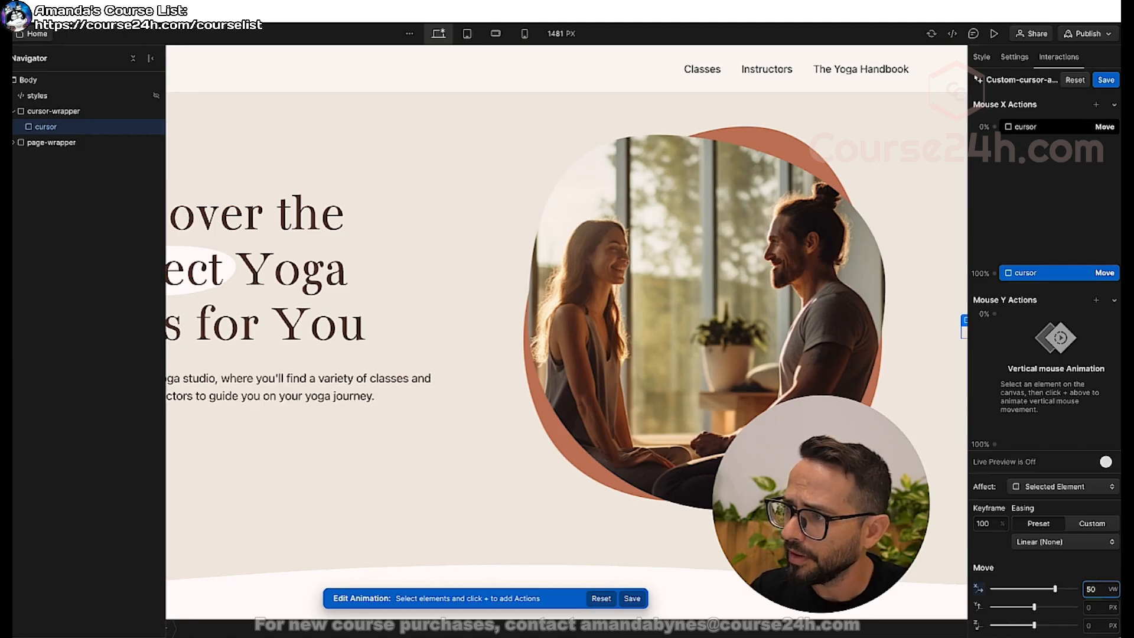
# Add a Mouse Y Move action for the cursor from -50 VH at 0% to 50 VH at 100%, and save after a live preview.
pyautogui.click(1096, 300)
pyautogui.click(1058, 335)
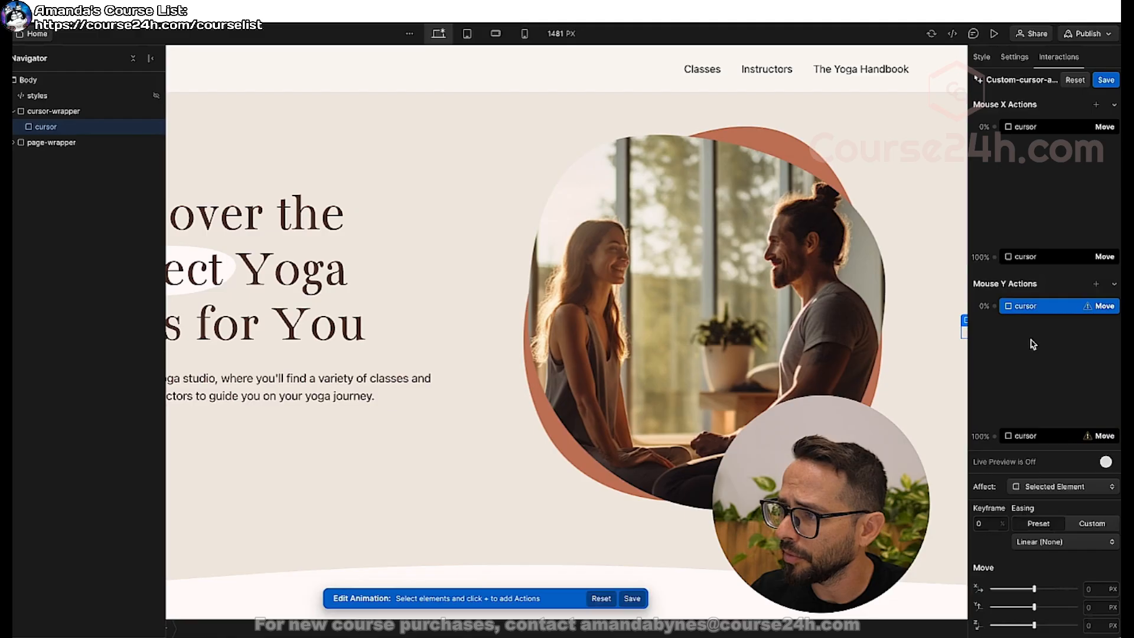
pyautogui.click(1094, 608)
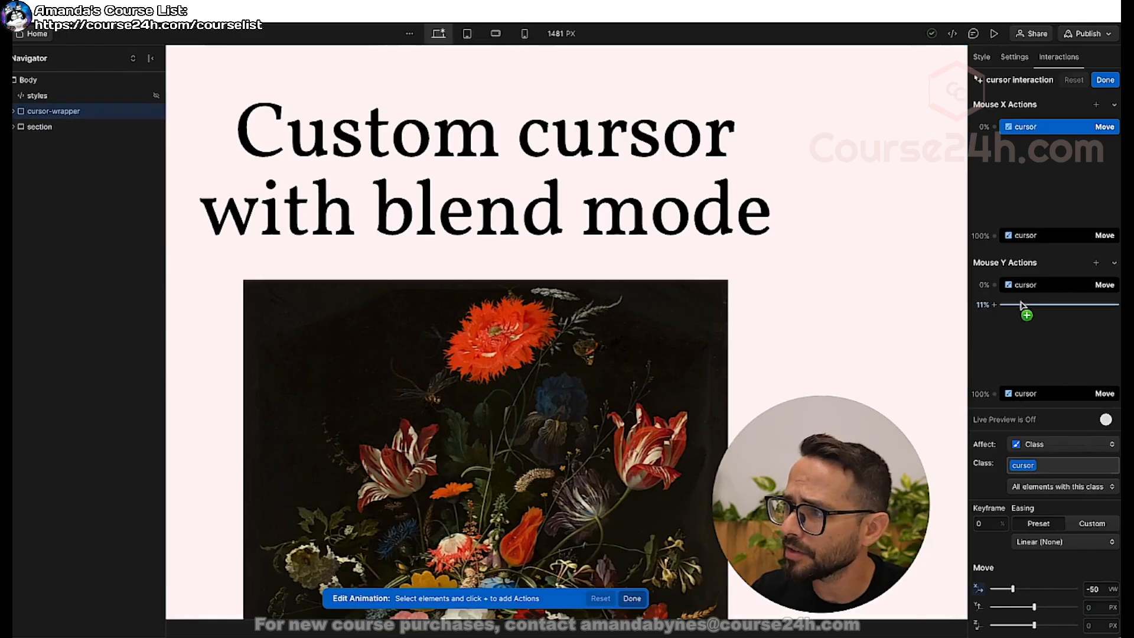
pyautogui.click(1038, 289)
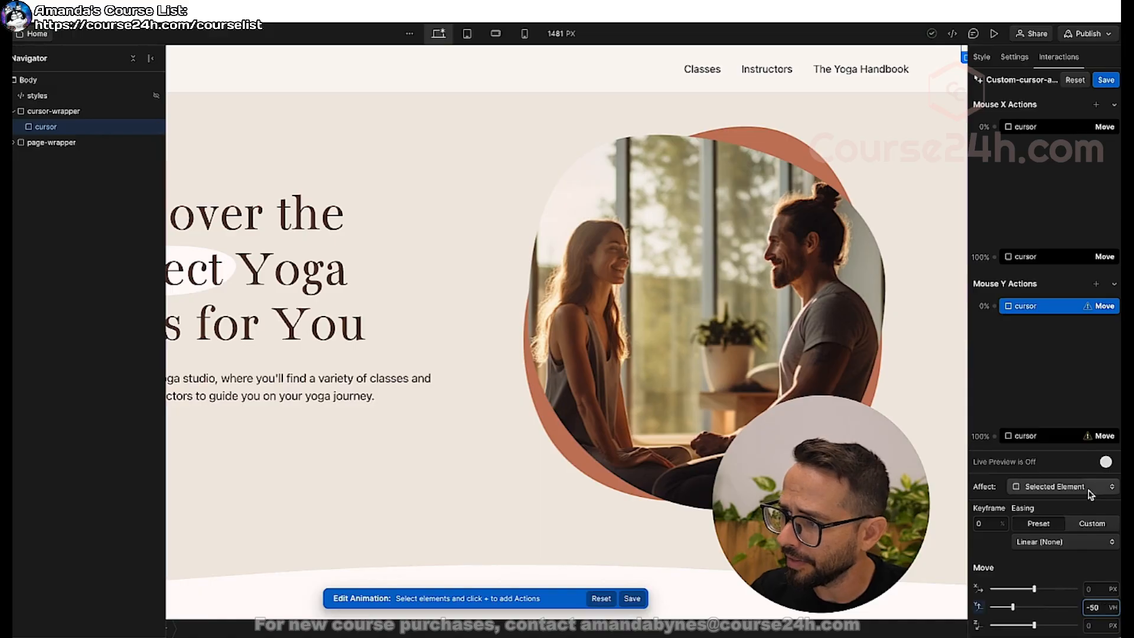
pyautogui.click(1046, 436)
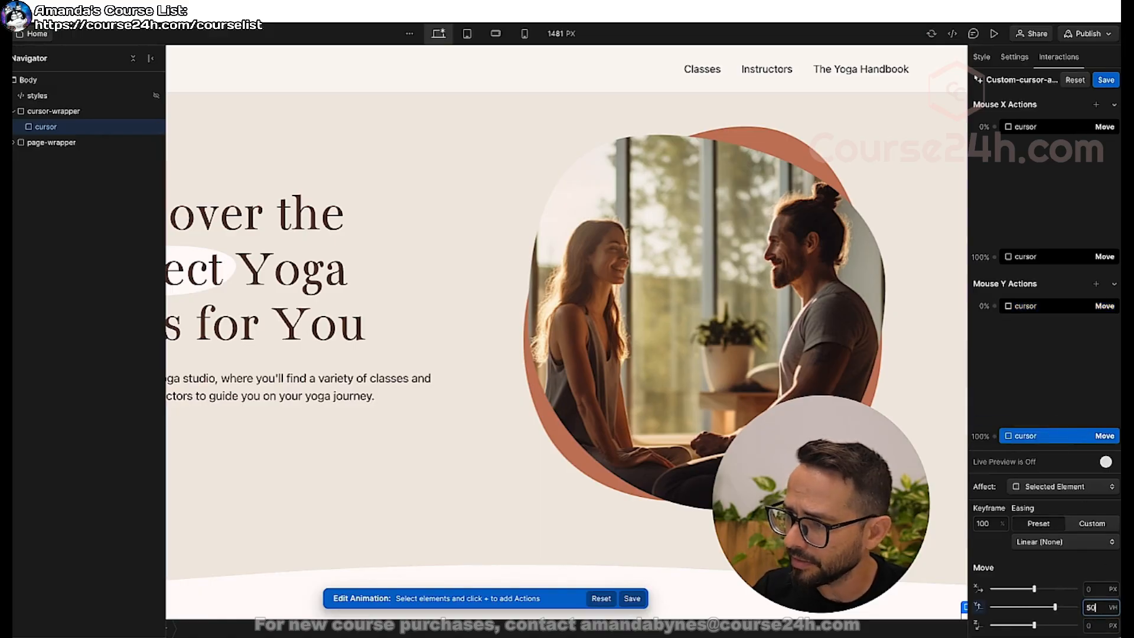
pyautogui.click(1100, 462)
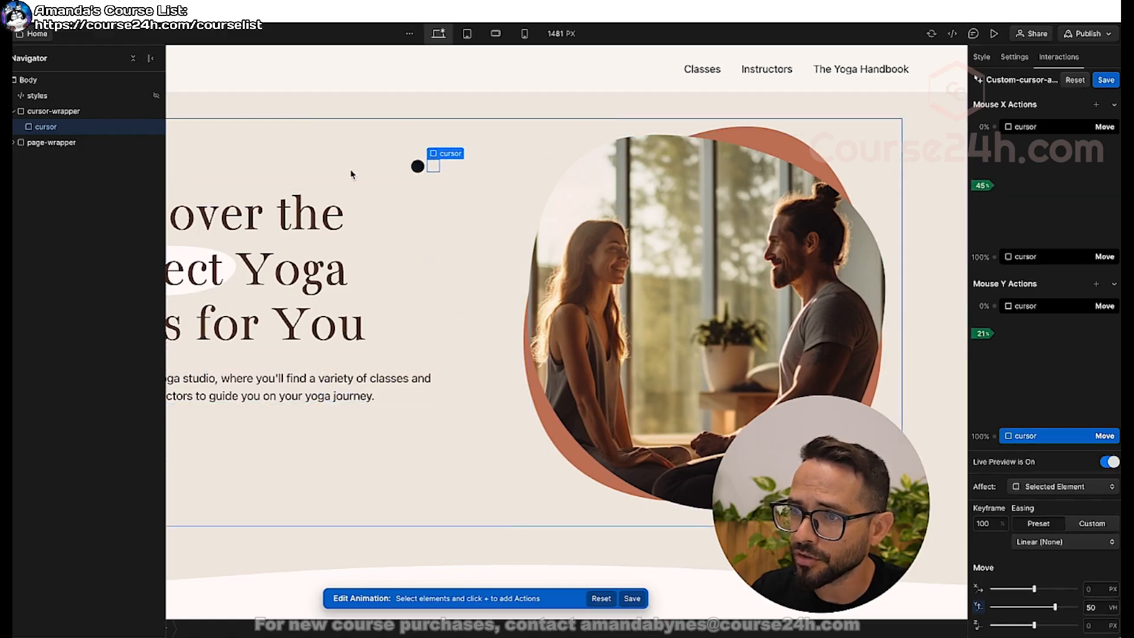
pyautogui.click(1106, 80)
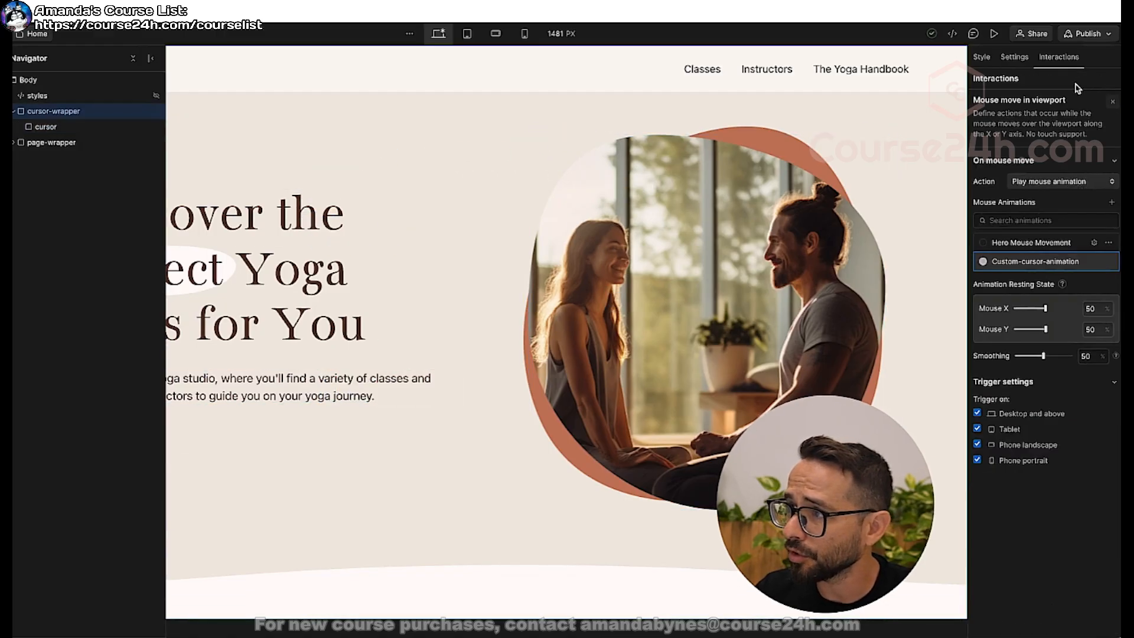
# Preview the home page to check how the custom cursor follows the mouse, and close the trigger settings.
pyautogui.click(994, 34)
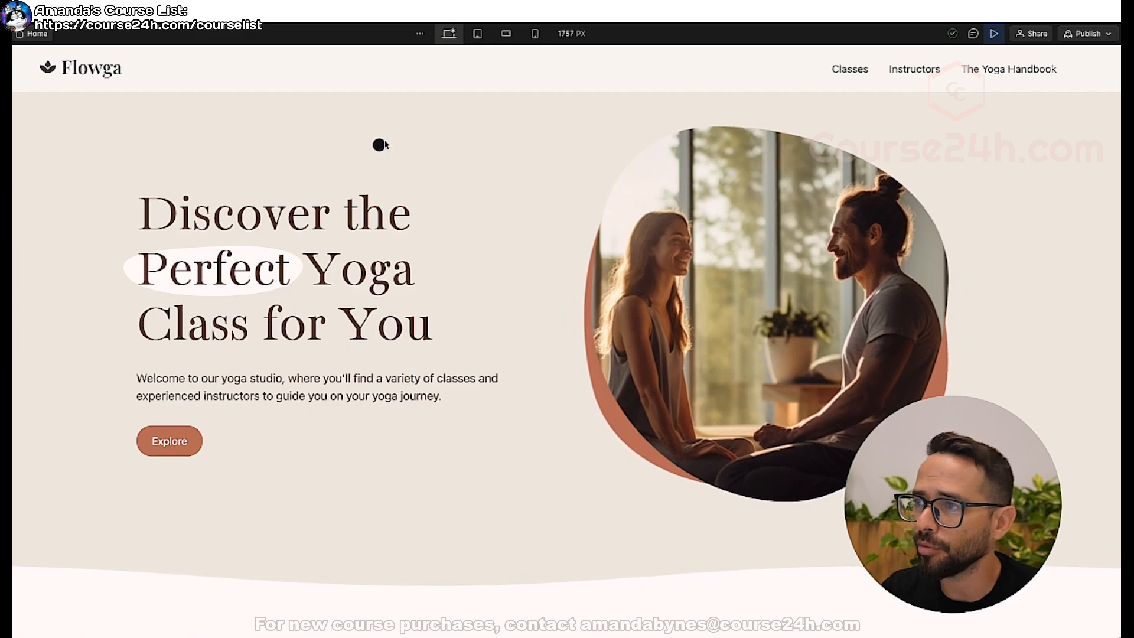
pyautogui.click(994, 35)
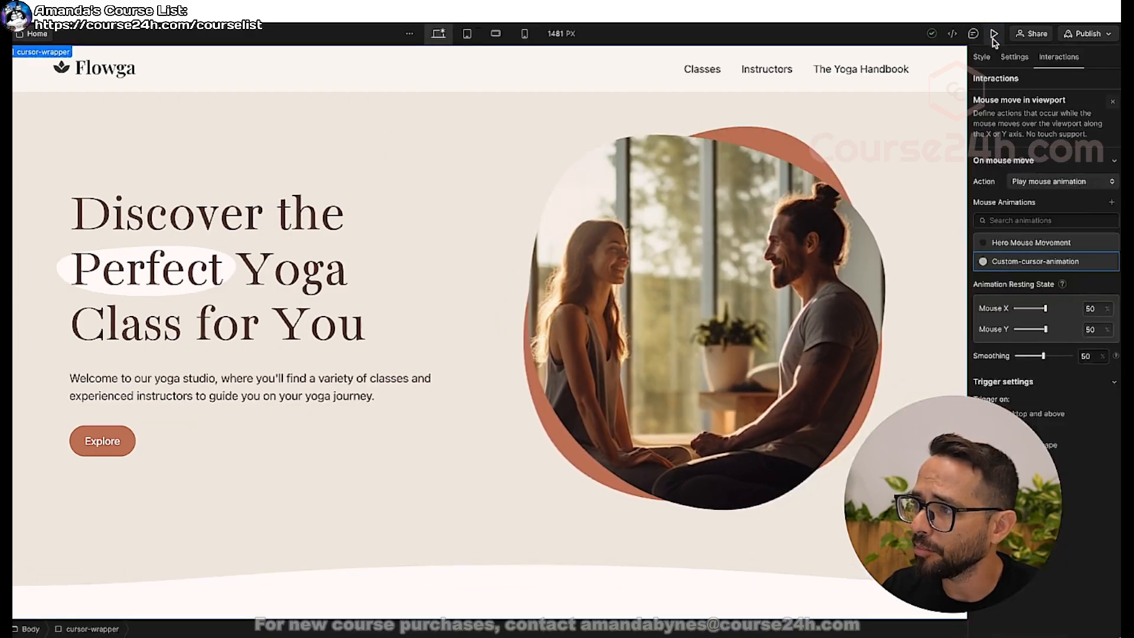
pyautogui.click(1113, 102)
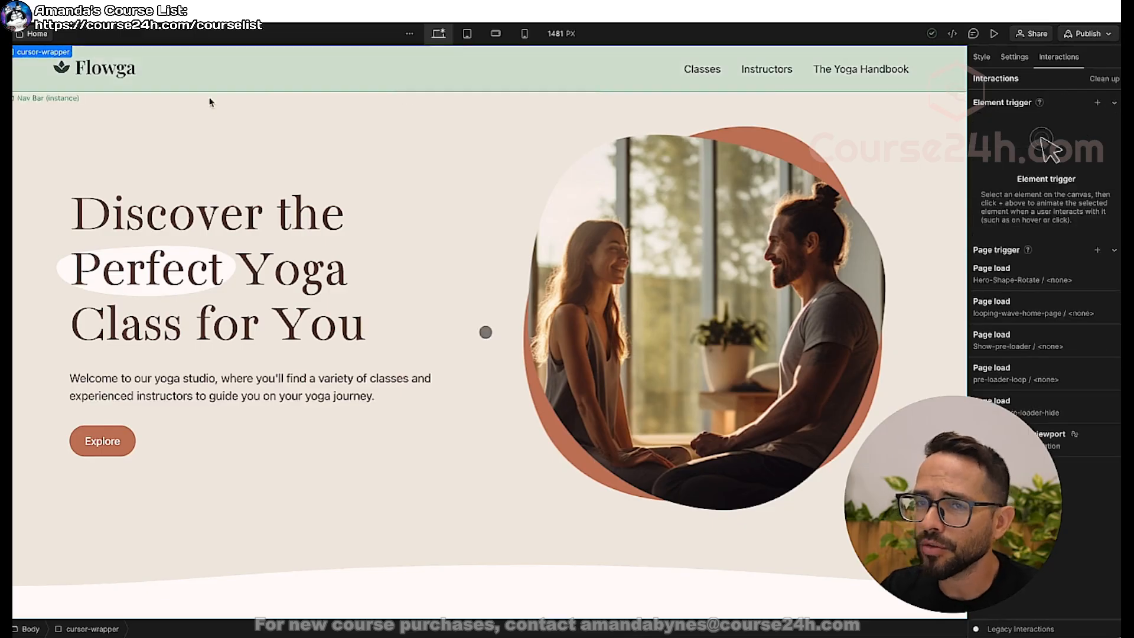
# Review the styles embed and the contents of cursor-wrapper in the home page's element structure.
pyautogui.press('z')
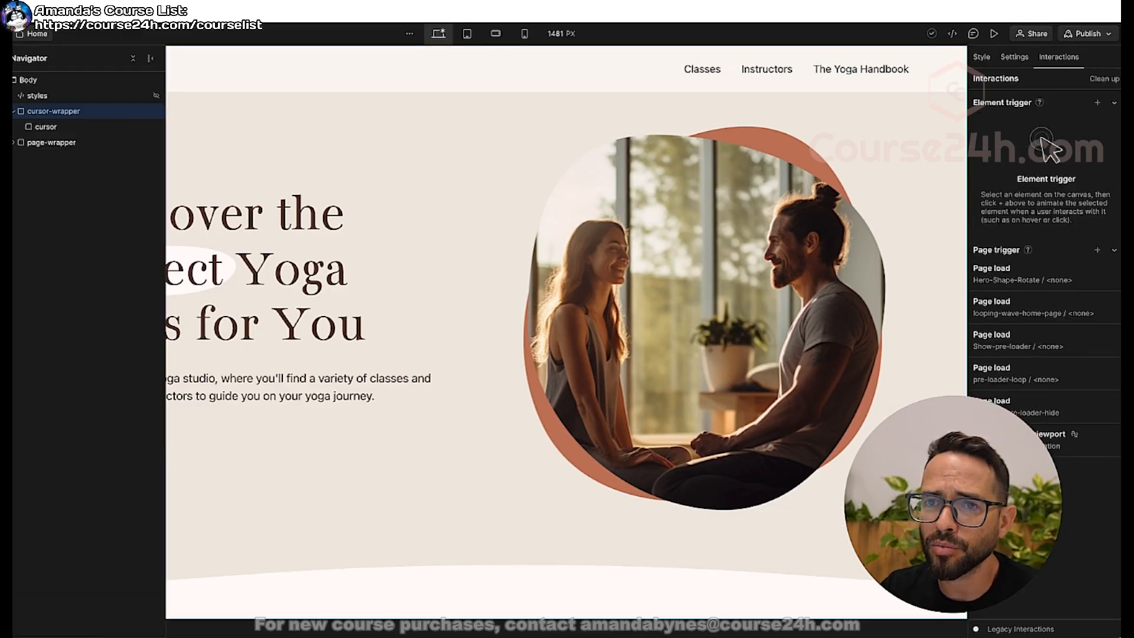
pyautogui.click(29, 83)
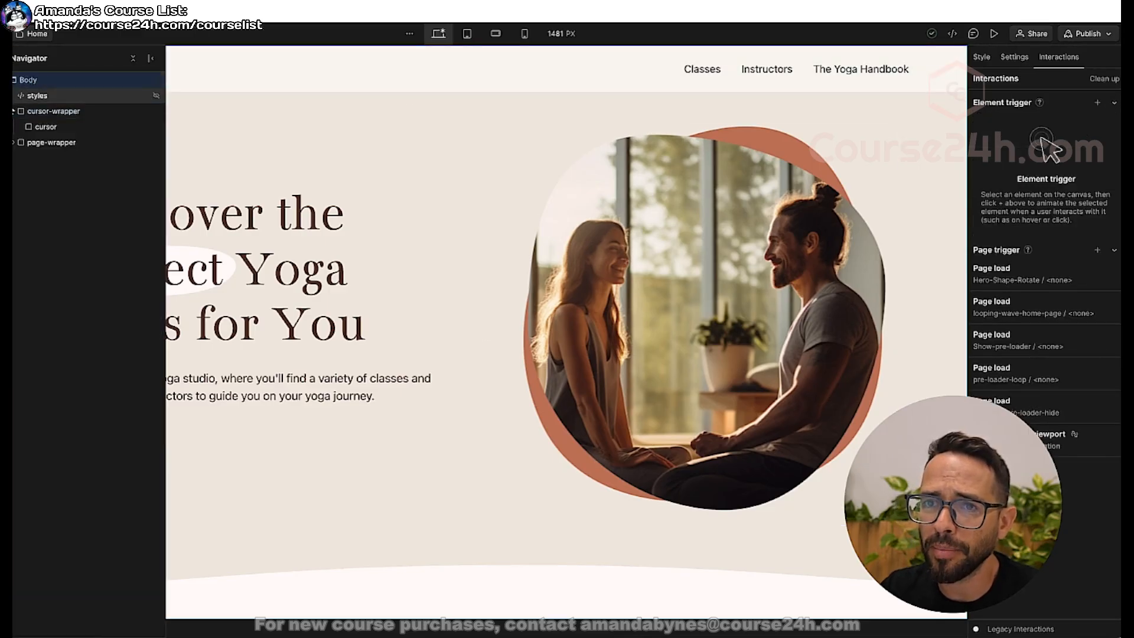
pyautogui.click(39, 97)
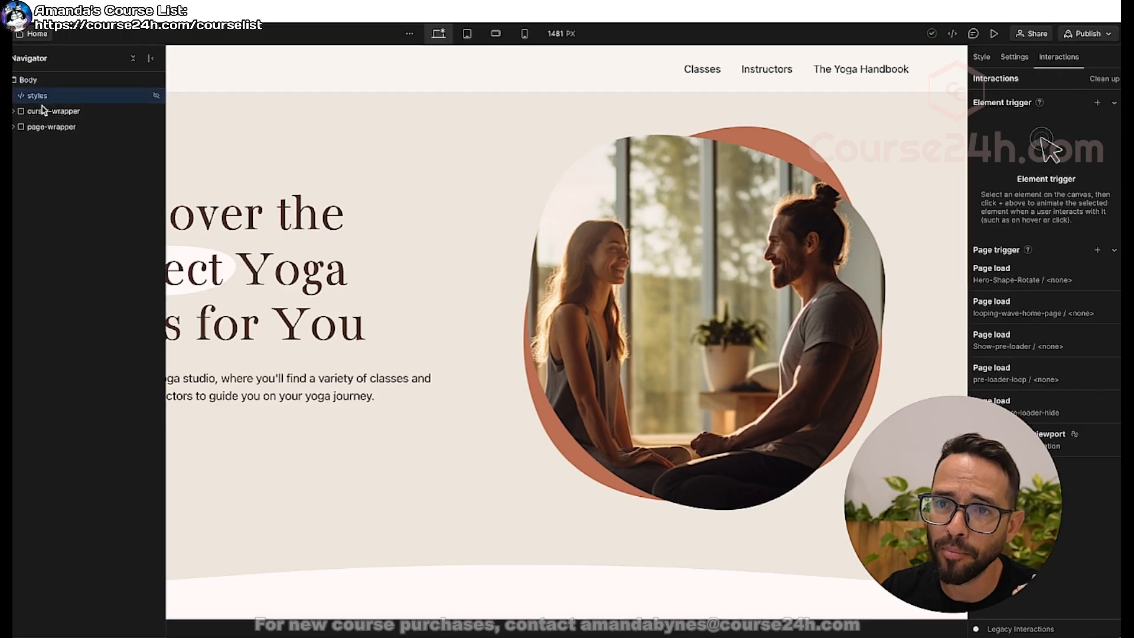
pyautogui.click(40, 112)
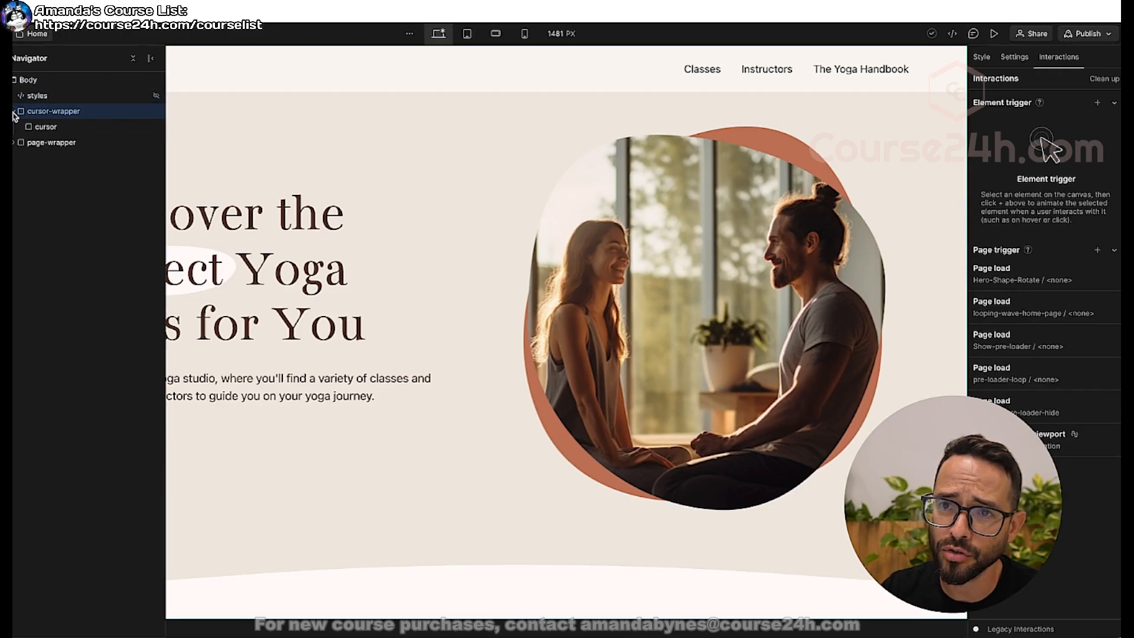
# Move the styles embed inside cursor-wrapper in the home page's element structure, above the cursor element.
pyautogui.click(14, 112)
pyautogui.click(15, 127)
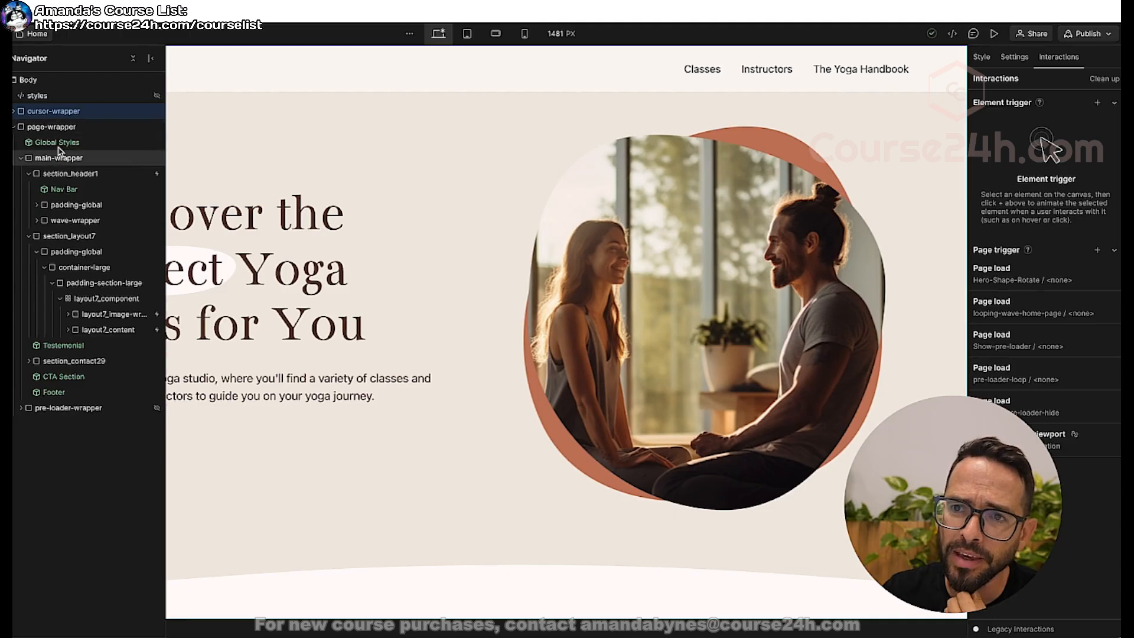
pyautogui.click(21, 157)
pyautogui.click(15, 128)
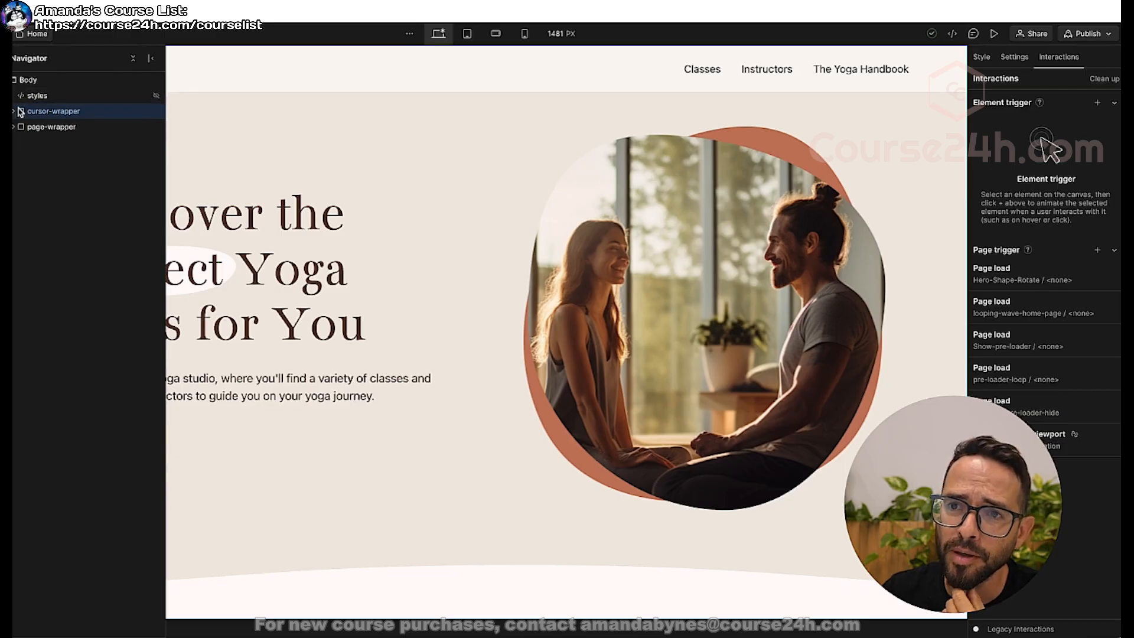
pyautogui.click(14, 111)
pyautogui.moveTo(41, 95); pyautogui.dragTo(42, 120)
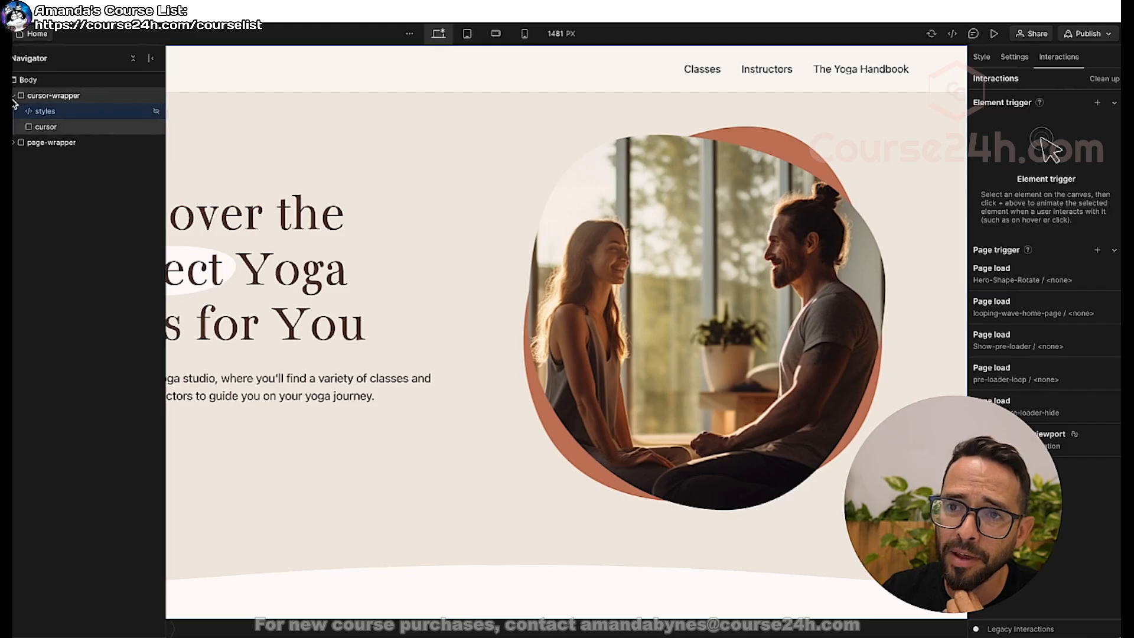
pyautogui.click(14, 96)
pyautogui.rightClick(42, 95)
pyautogui.click(22, 97)
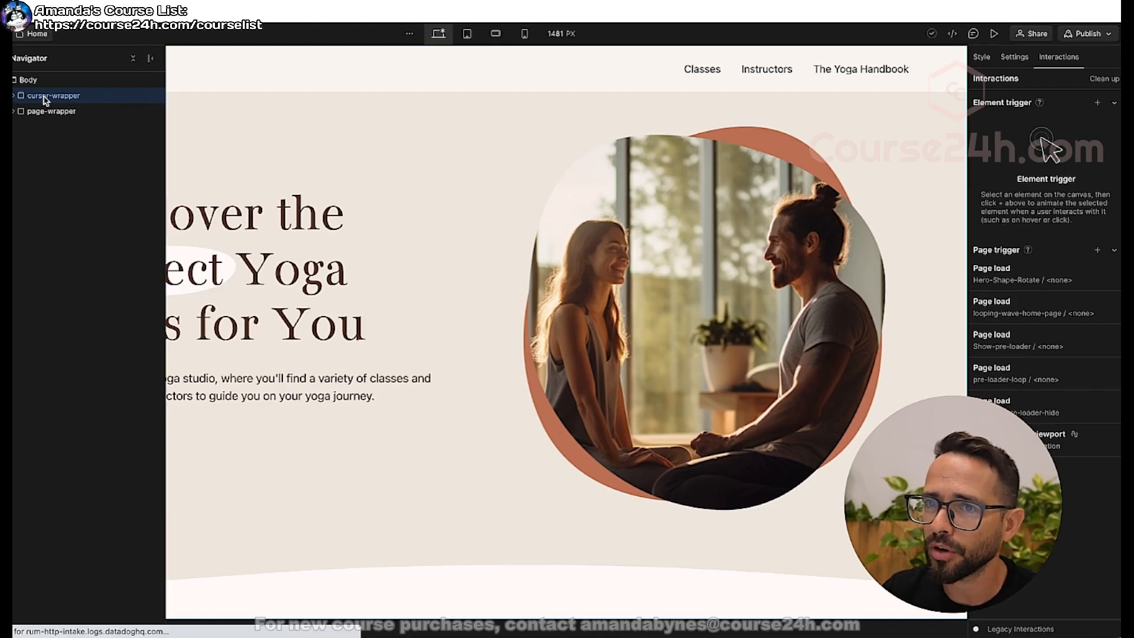
# Set the cursor style of the Body (All Pages) tag to none and preview the home page.
pyautogui.click(30, 80)
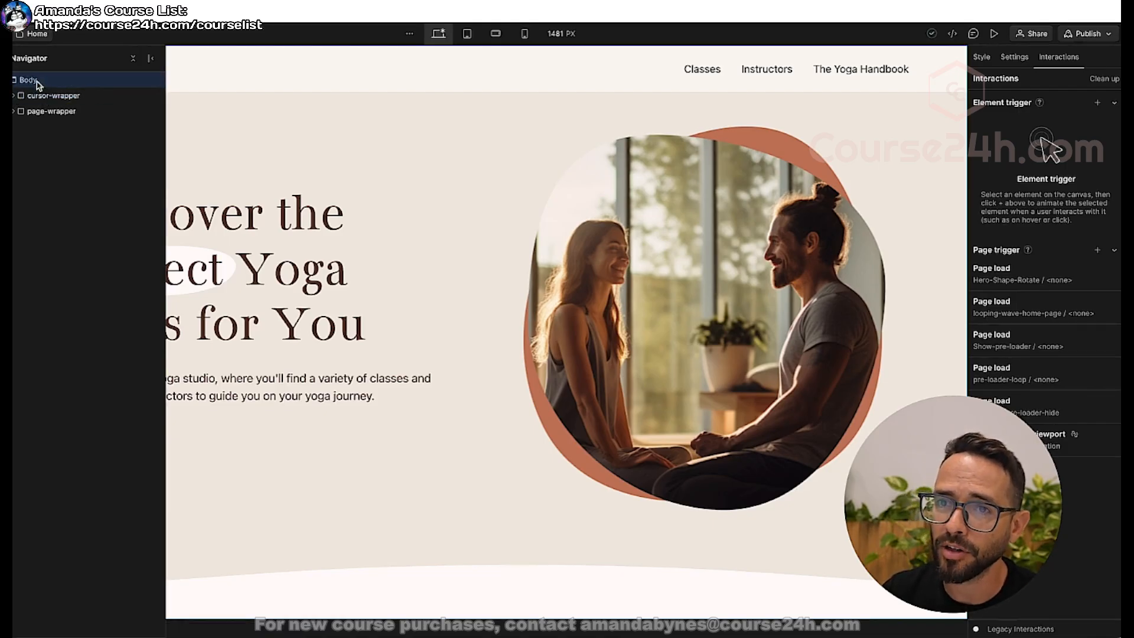
pyautogui.click(982, 58)
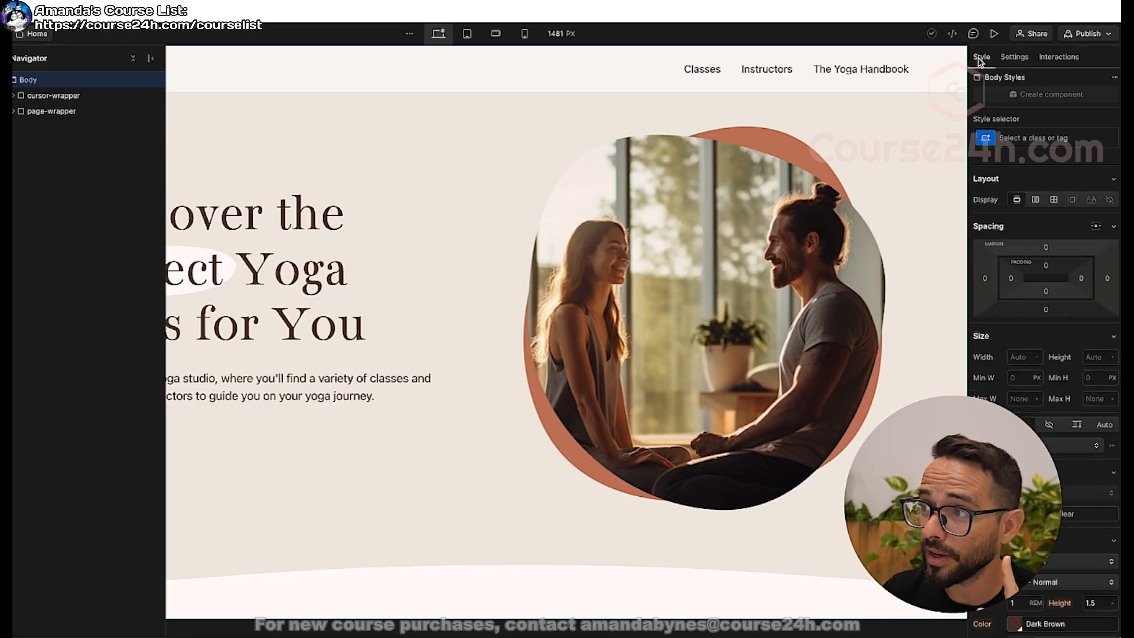
pyautogui.click(1028, 137)
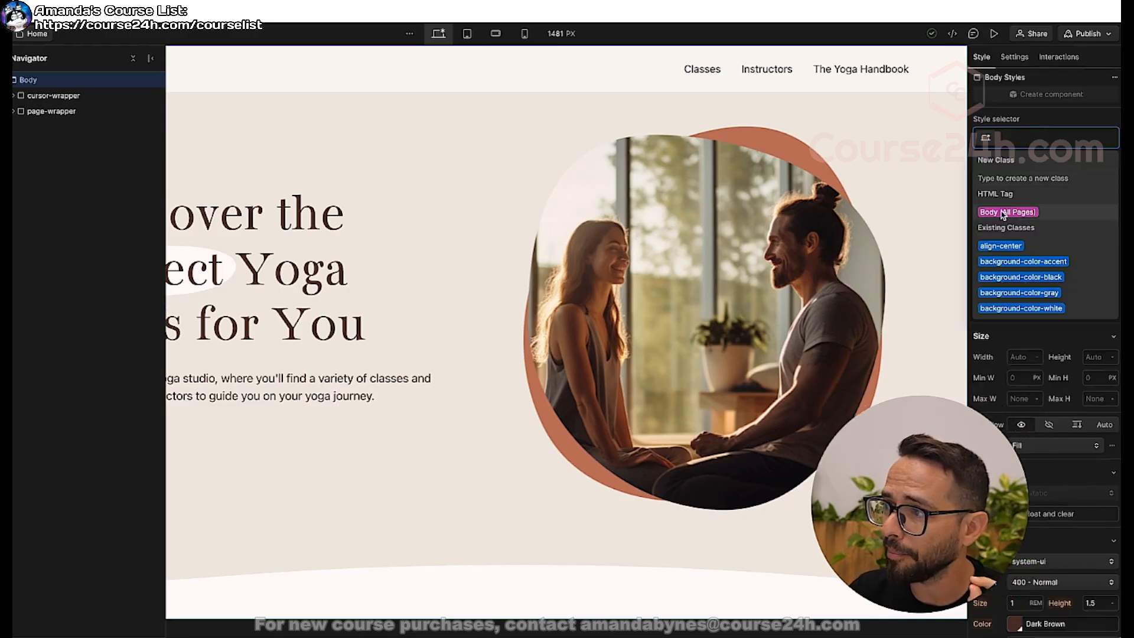
pyautogui.click(992, 212)
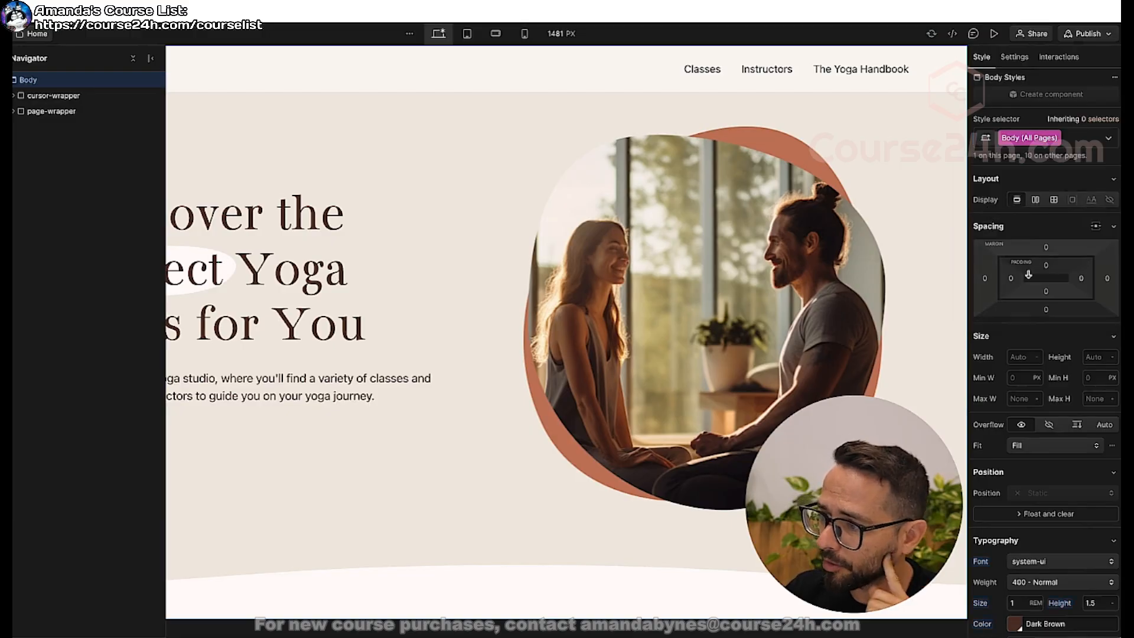
pyautogui.scroll(-6, 1028, 275)
pyautogui.scroll(-6, 1029, 274)
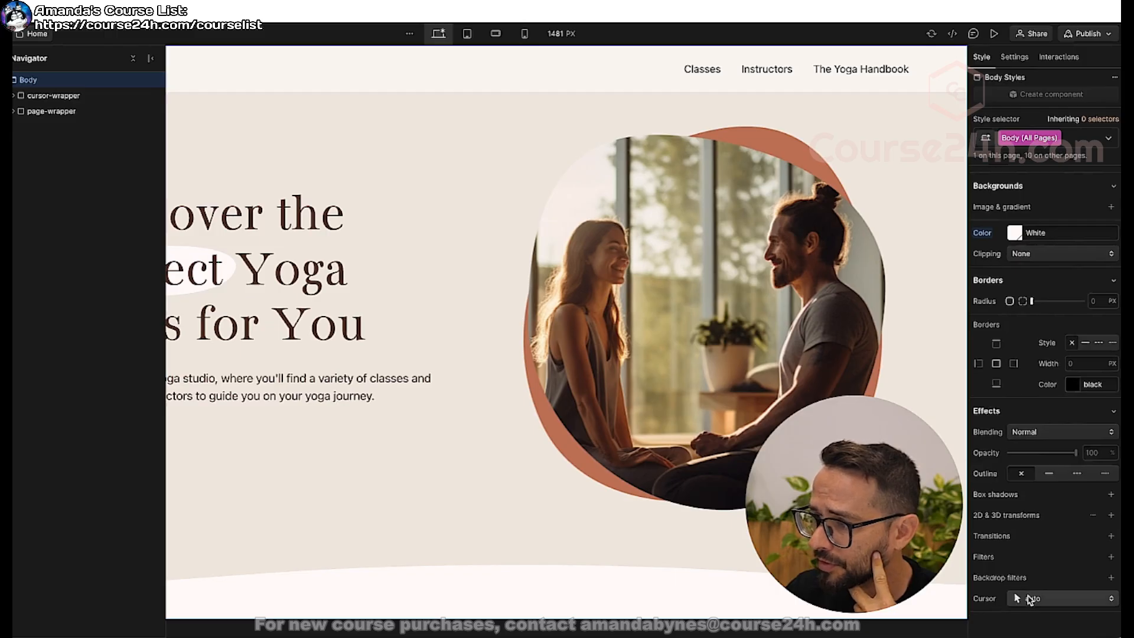
pyautogui.click(1031, 599)
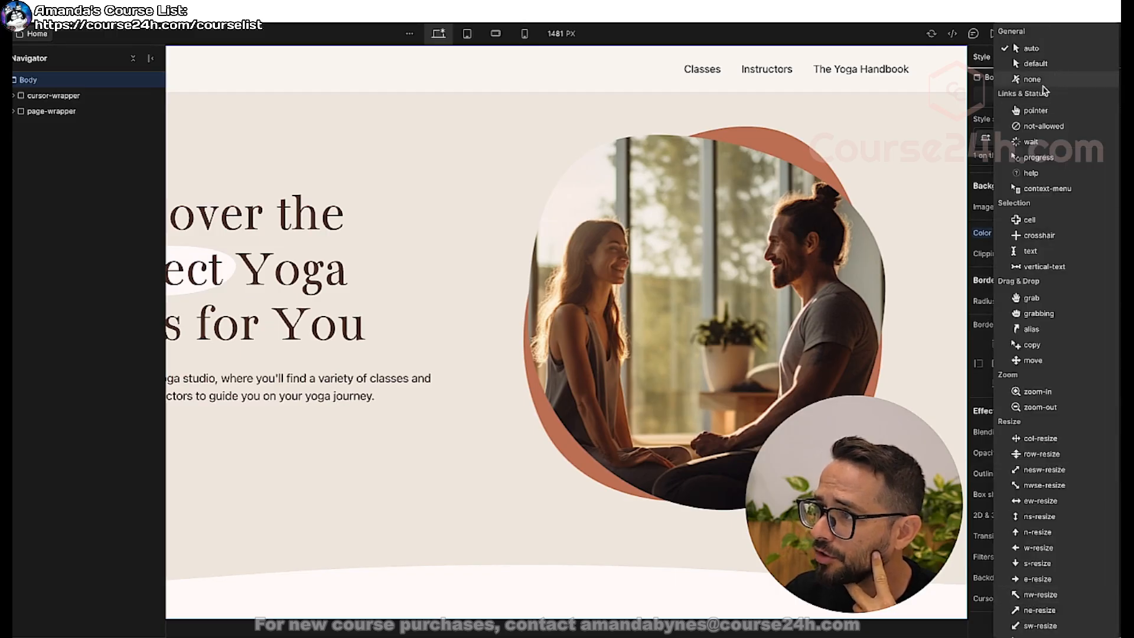
pyautogui.click(1031, 80)
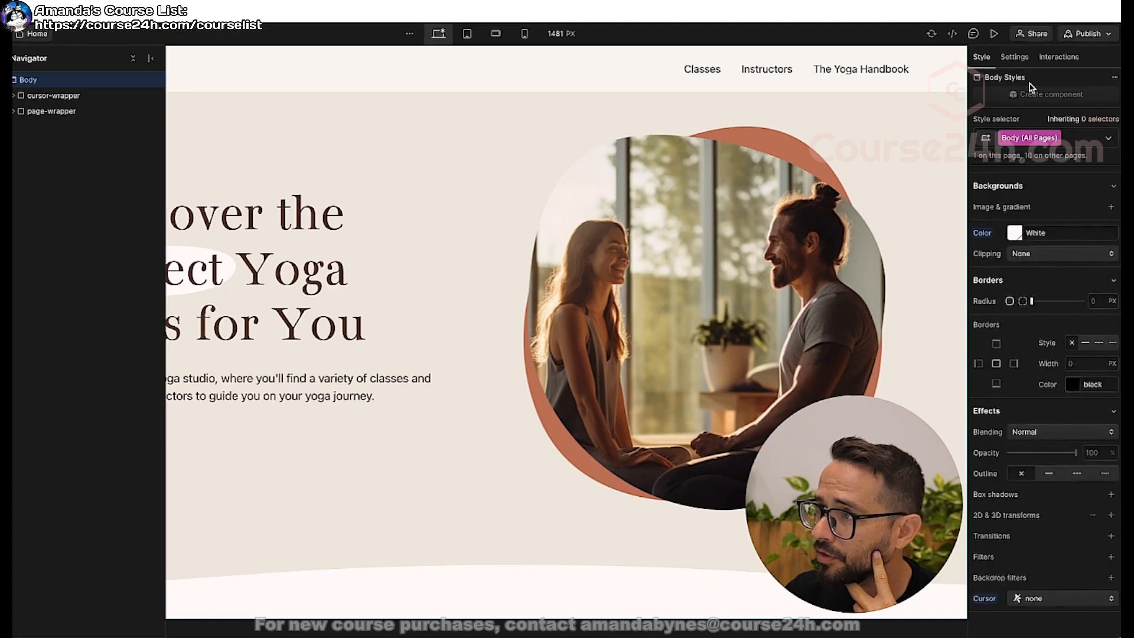
pyautogui.click(995, 34)
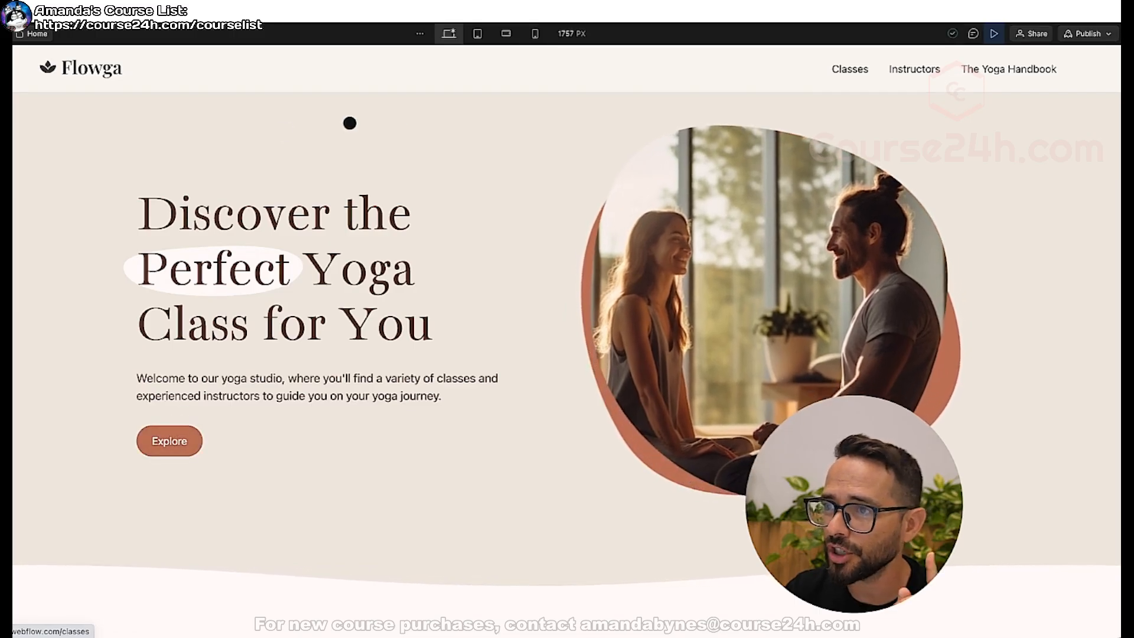
pyautogui.click(996, 33)
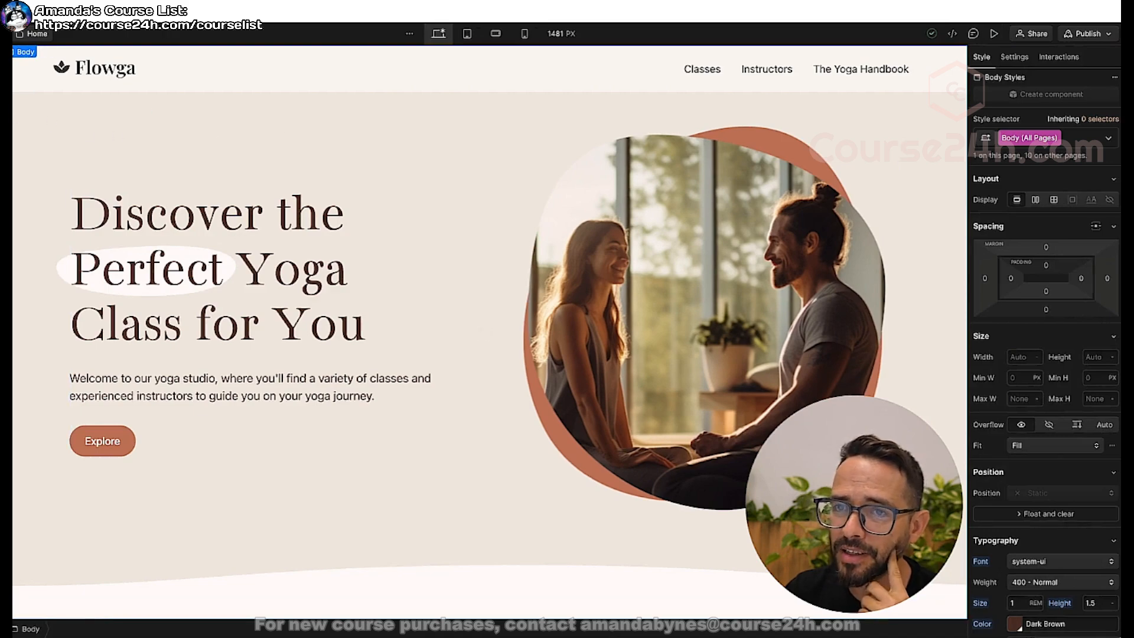
# On the Style Guide page, set the cursor style of the All Links tag to none.
pyautogui.click(2, 79)
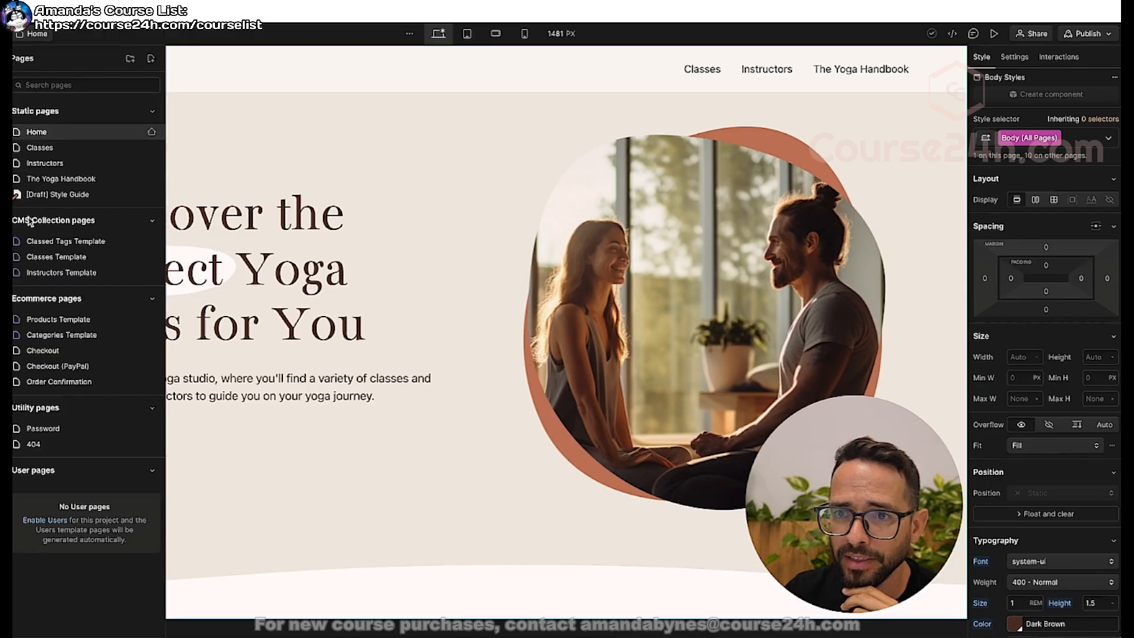
pyautogui.click(52, 195)
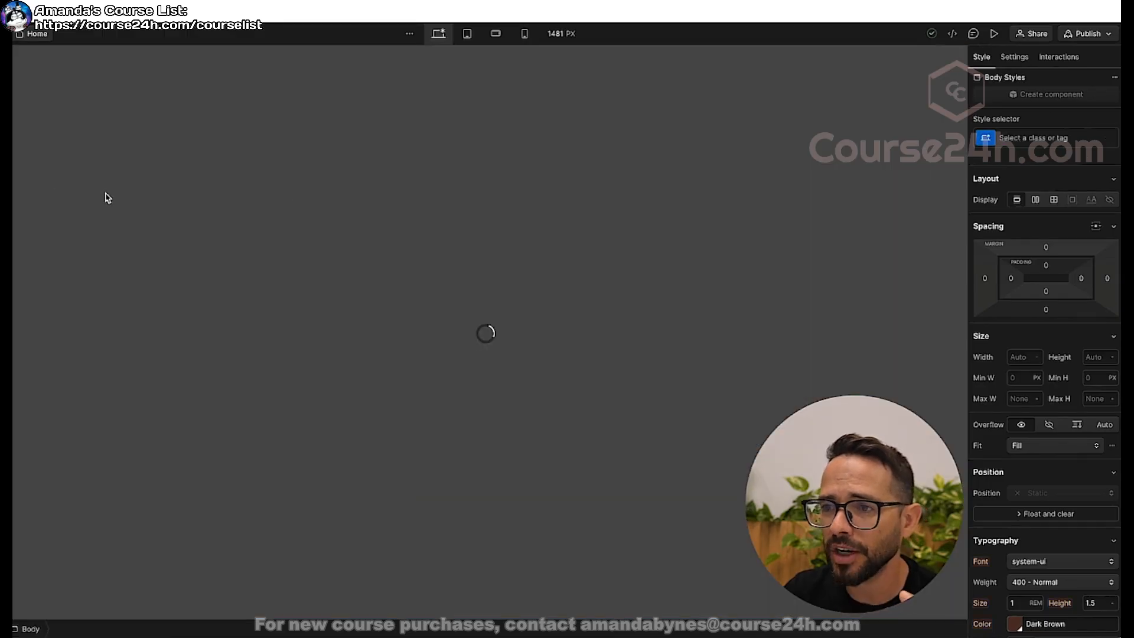
pyautogui.scroll(-15, 381, 314)
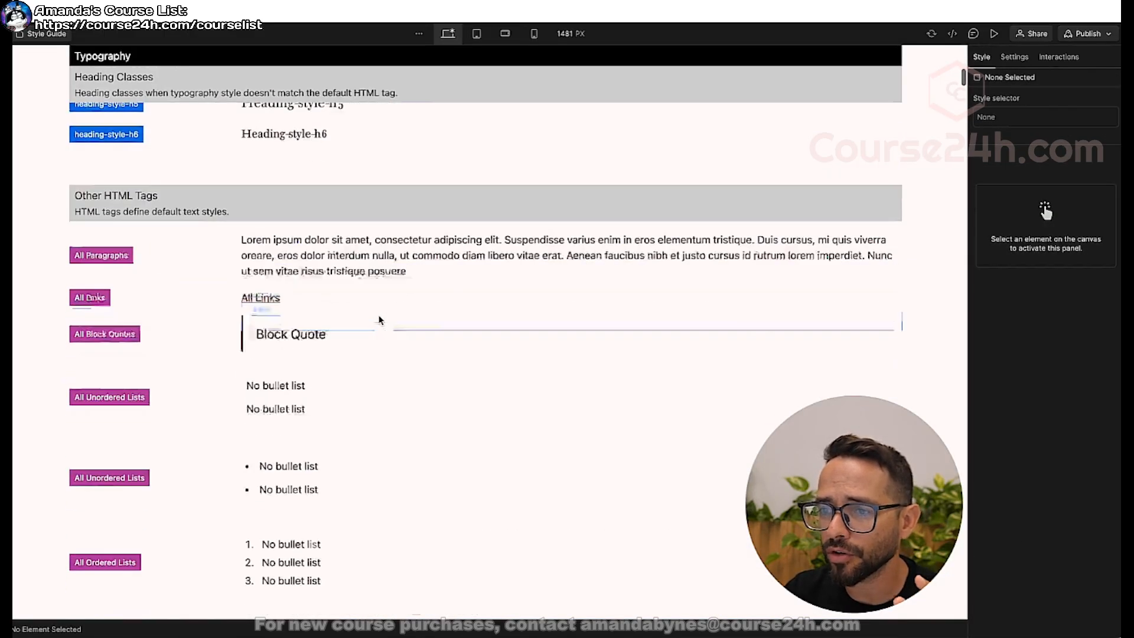
pyautogui.scroll(5, 381, 318)
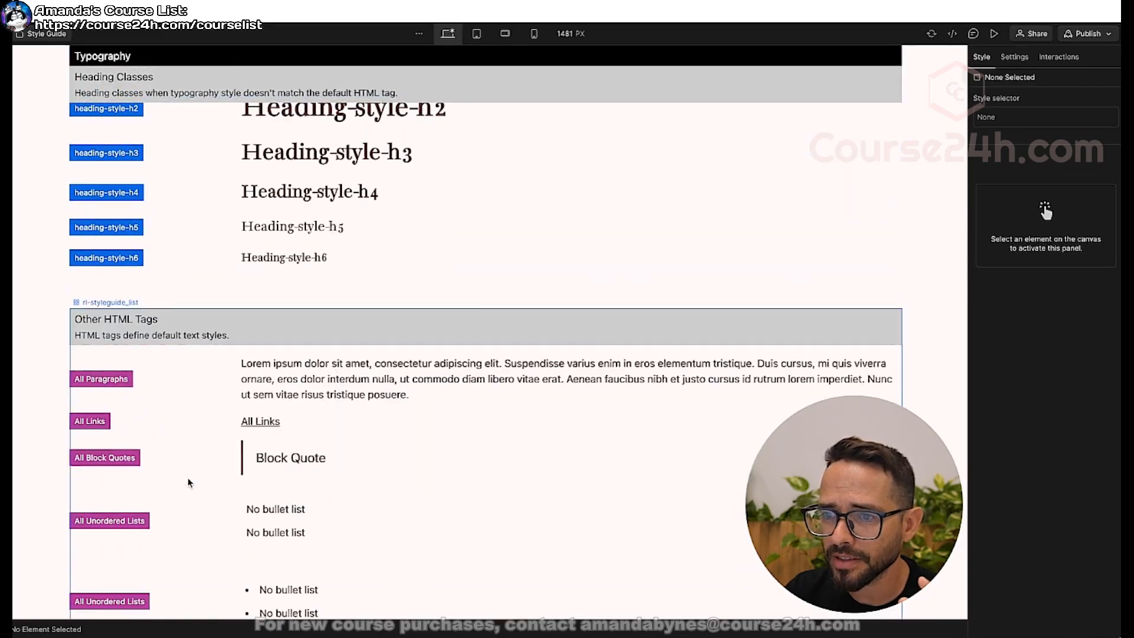
pyautogui.click(317, 410)
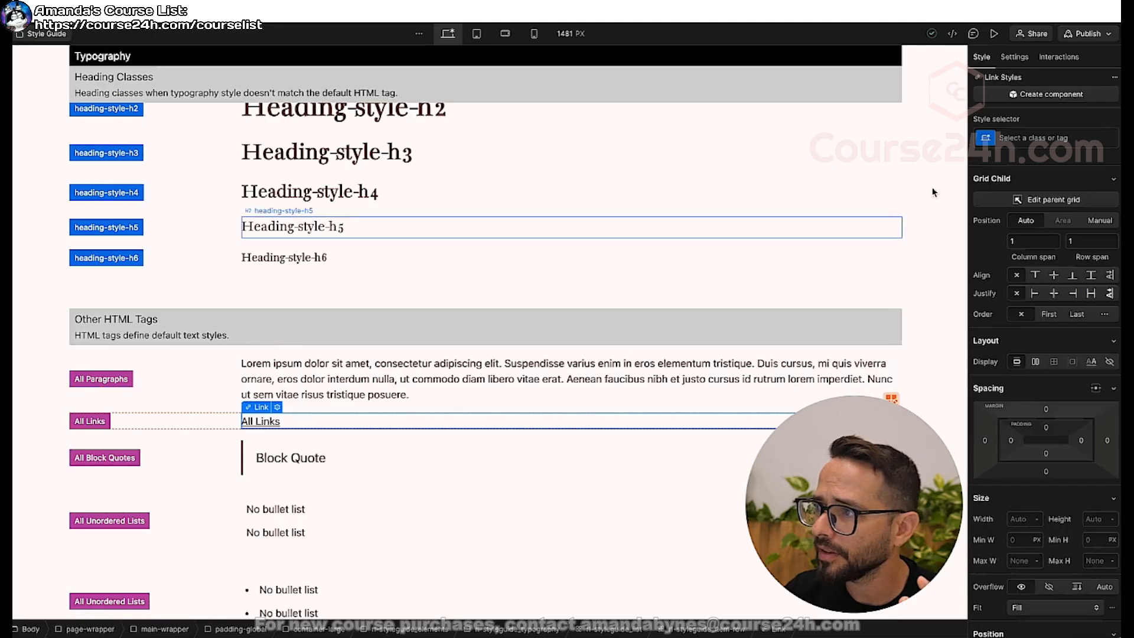
pyautogui.click(1009, 137)
pyautogui.click(998, 214)
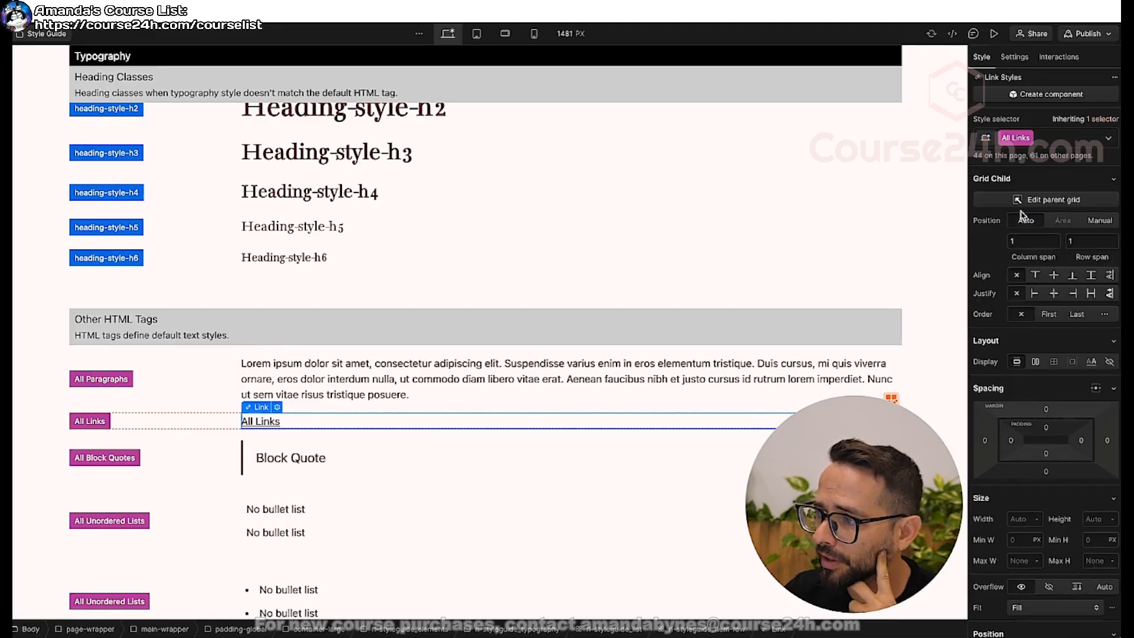
pyautogui.scroll(-10, 1046, 414)
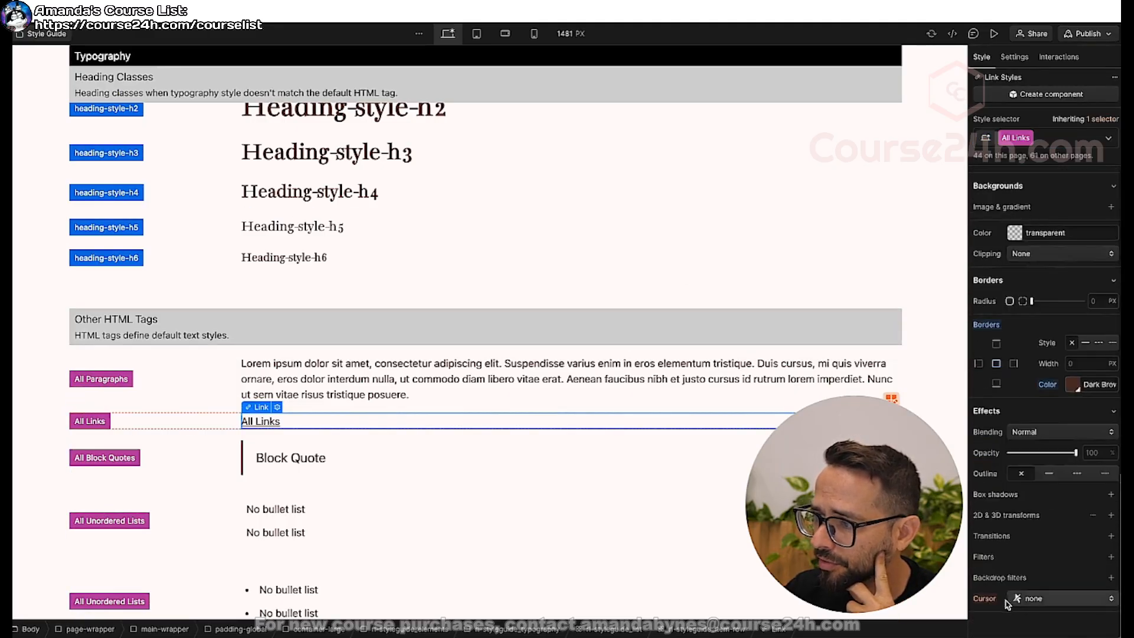
pyautogui.click(1031, 599)
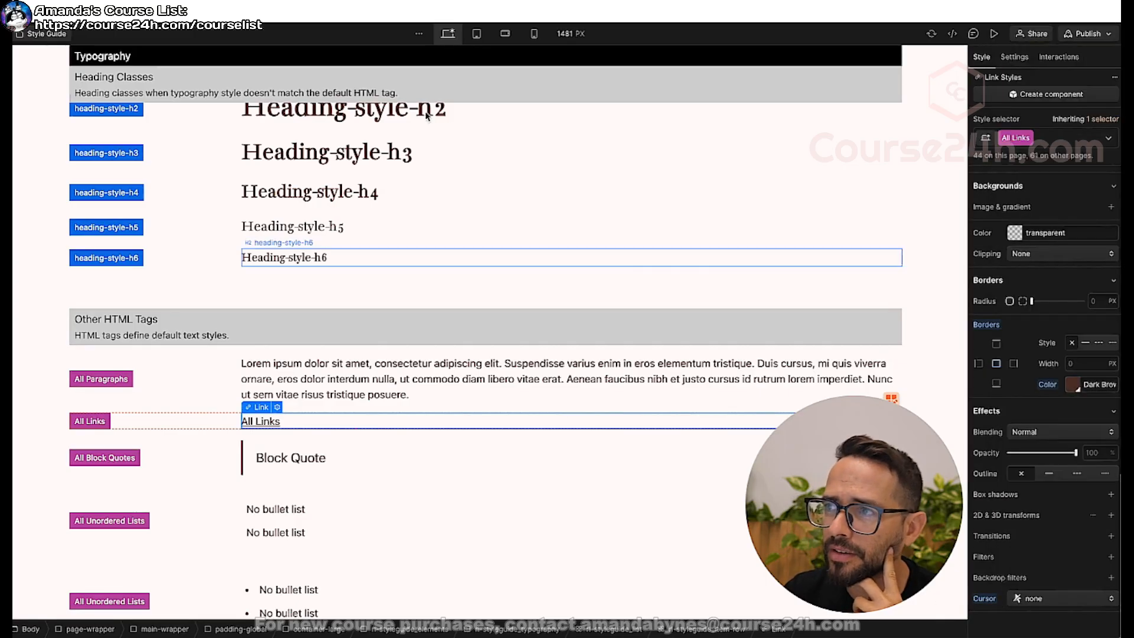
# Return to the Home page and preview it to check the custom cursor over links and buttons.
pyautogui.click(5, 81)
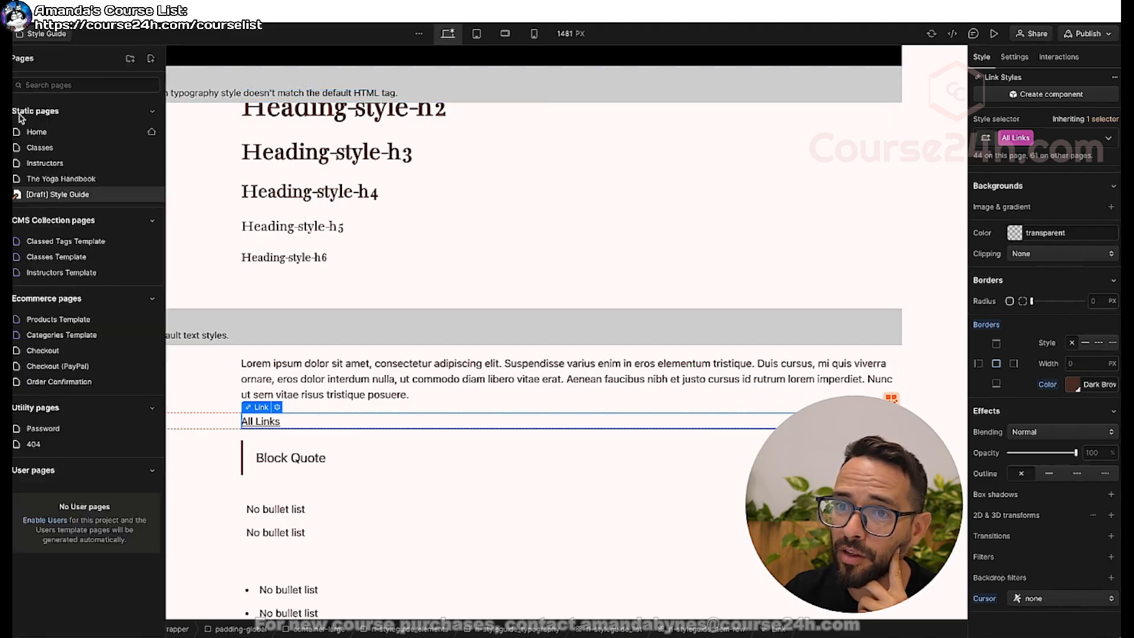
pyautogui.click(37, 132)
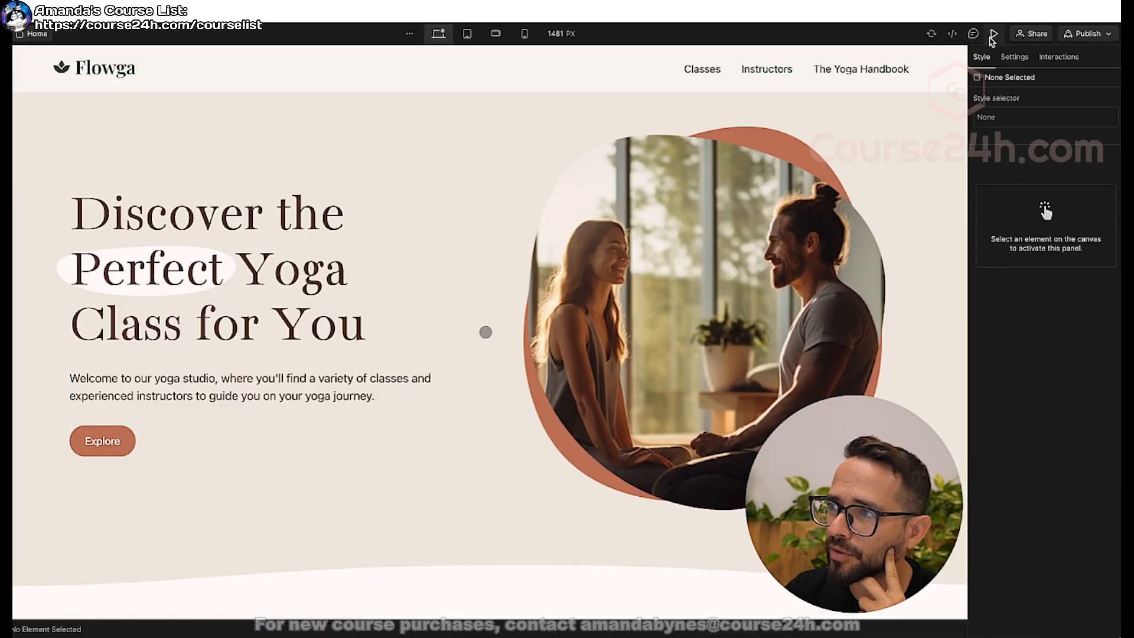
pyautogui.click(992, 36)
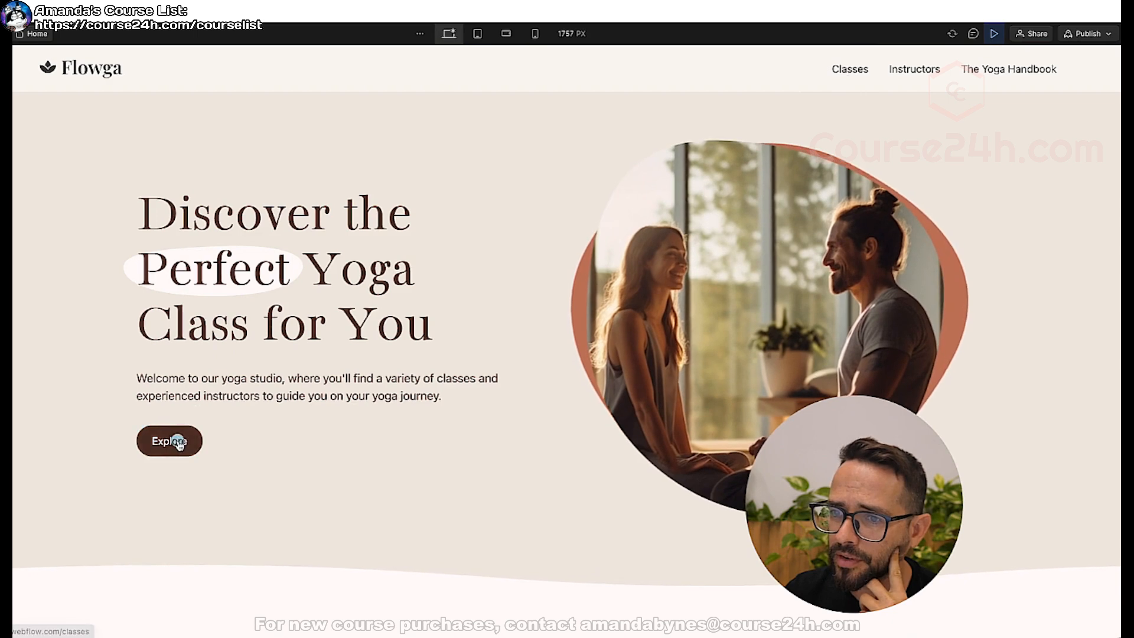
pyautogui.click(995, 33)
# Set the cursor style of the Explore button's button class to none and preview the home page.
pyautogui.click(102, 441)
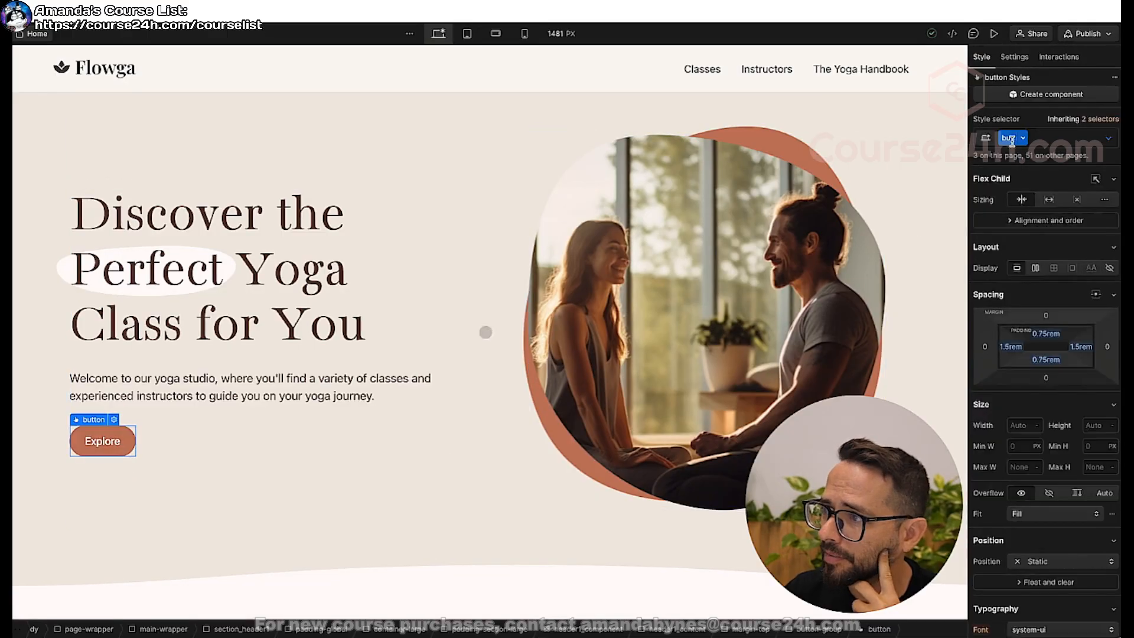
pyautogui.scroll(-7, 1021, 393)
pyautogui.scroll(-7, 1020, 393)
pyautogui.click(1024, 600)
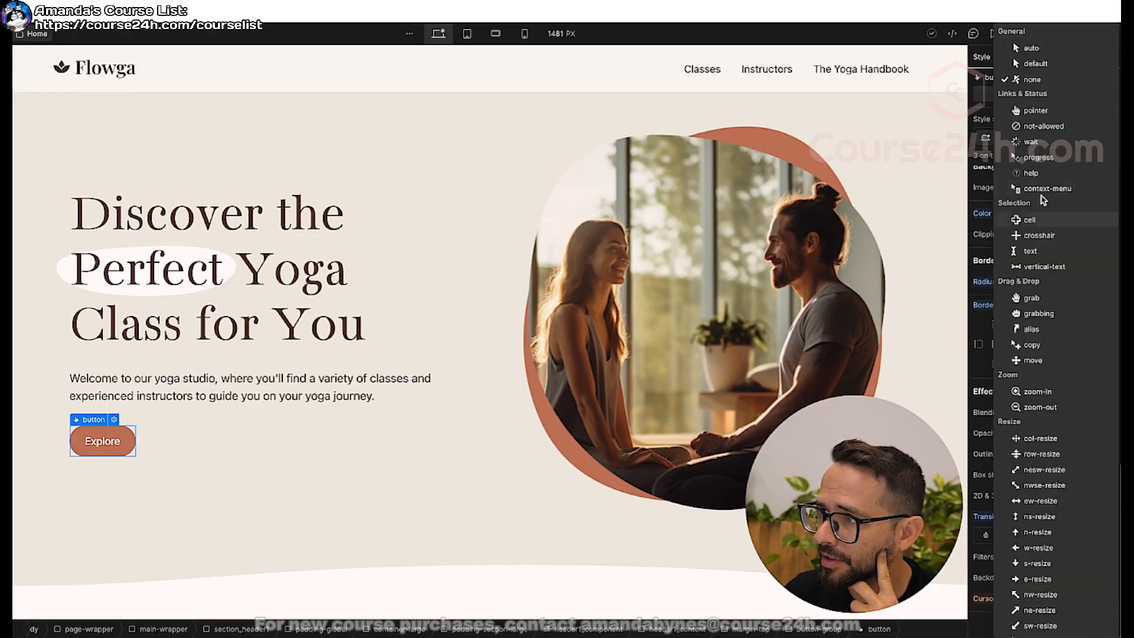
pyautogui.click(1038, 80)
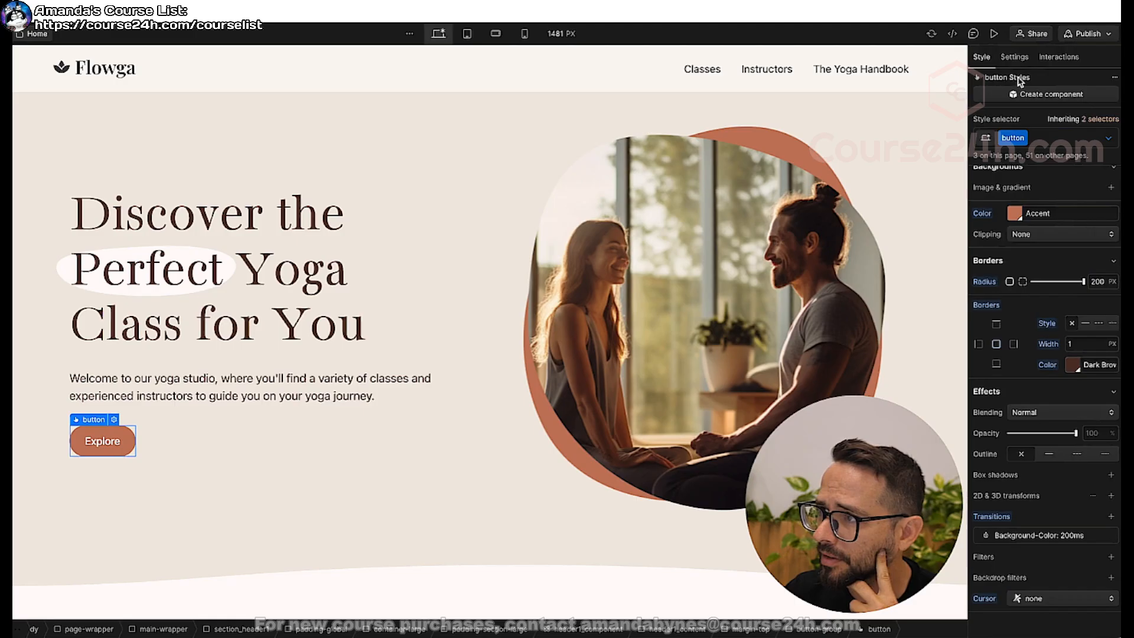
pyautogui.click(996, 35)
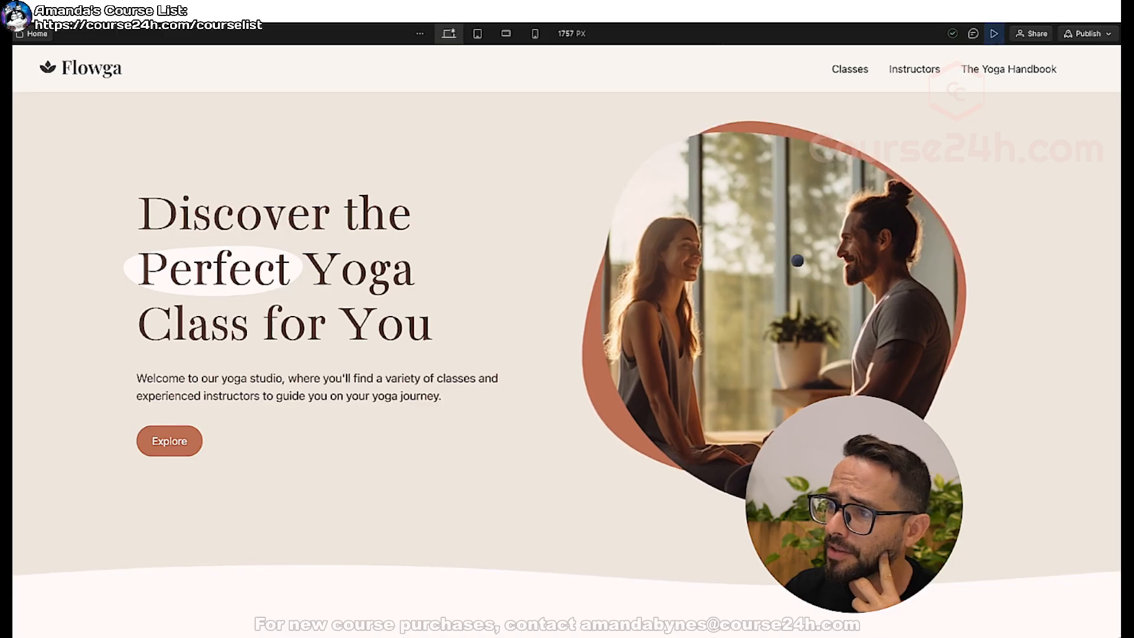
pyautogui.click(995, 34)
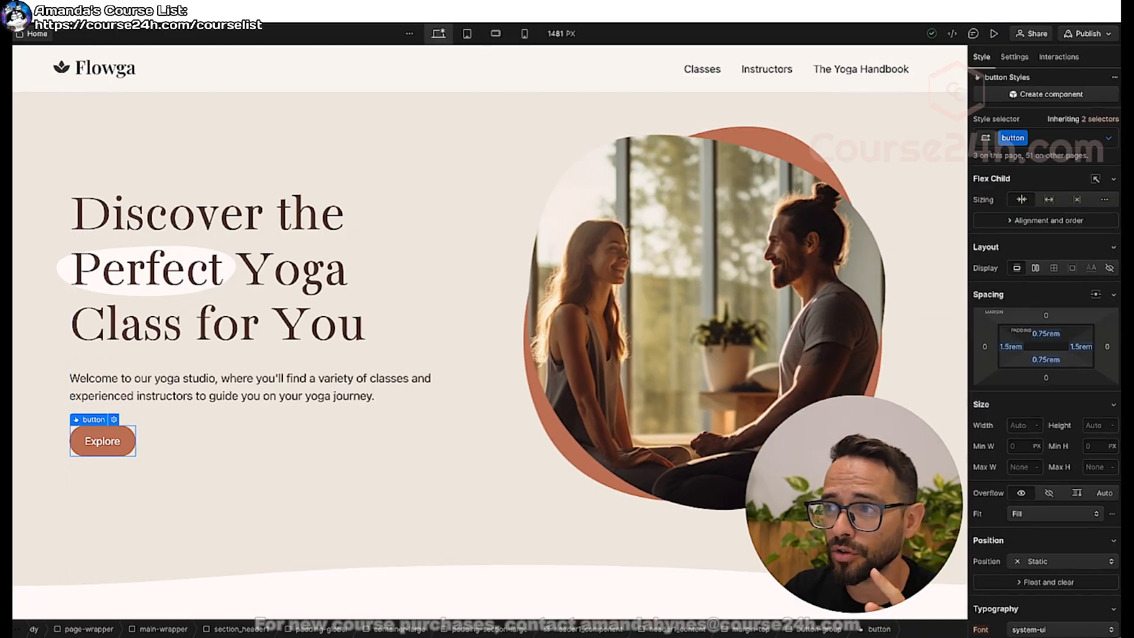
# Copy cursor-wrapper from the Home page and paste it into the Body of the Classes page.
pyautogui.click(15, 118)
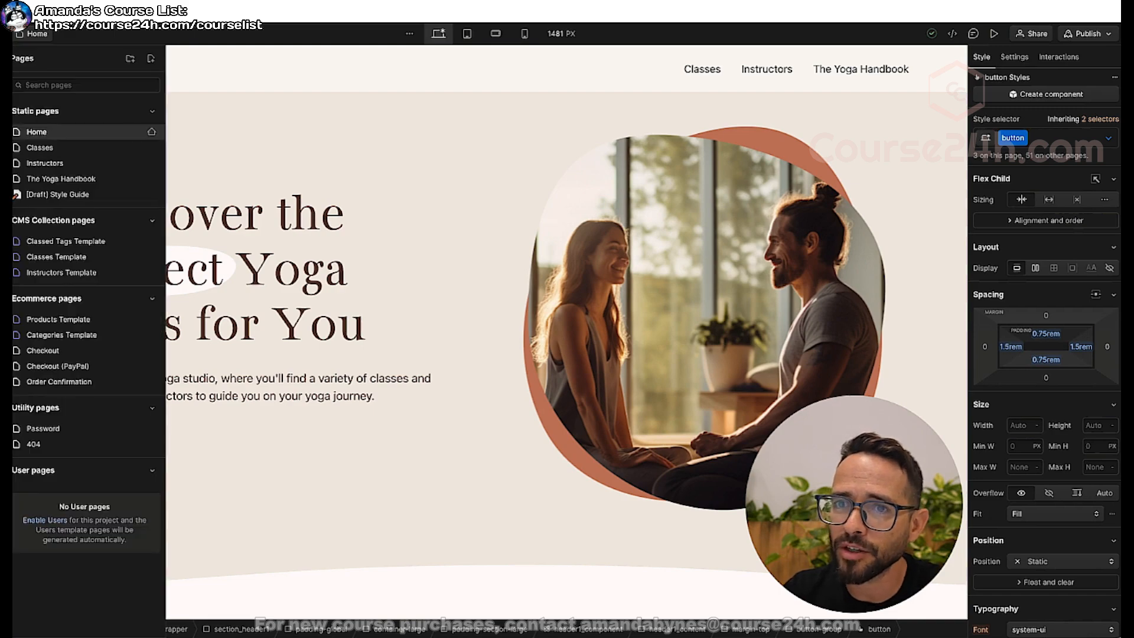
pyautogui.click(7, 102)
pyautogui.click(14, 111)
pyautogui.click(46, 97)
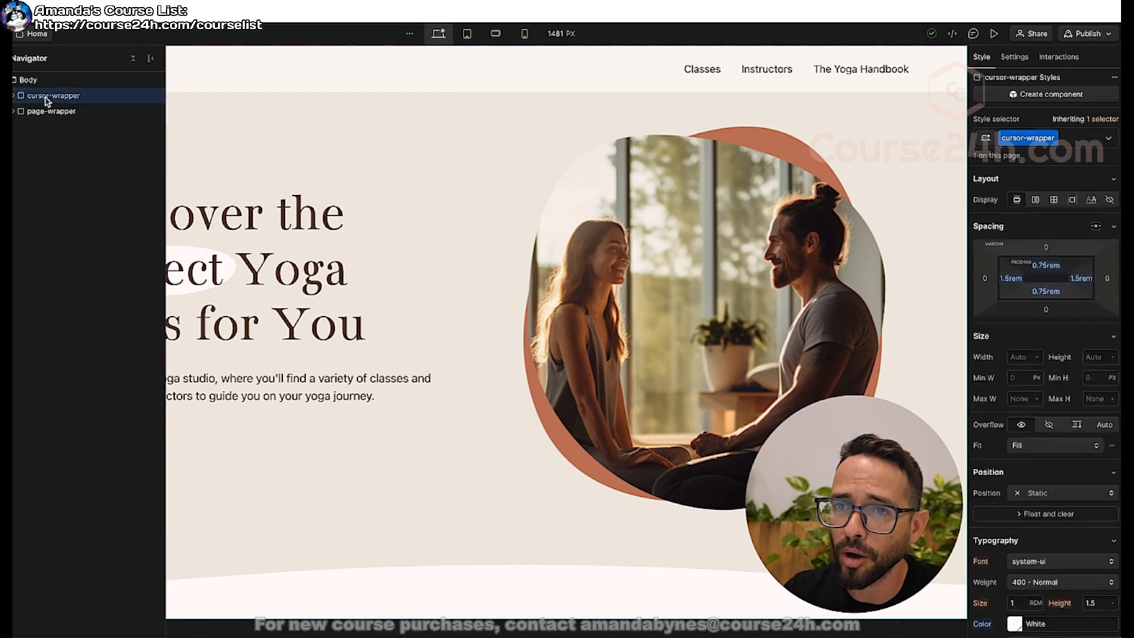
pyautogui.press('p')
pyautogui.click(65, 149)
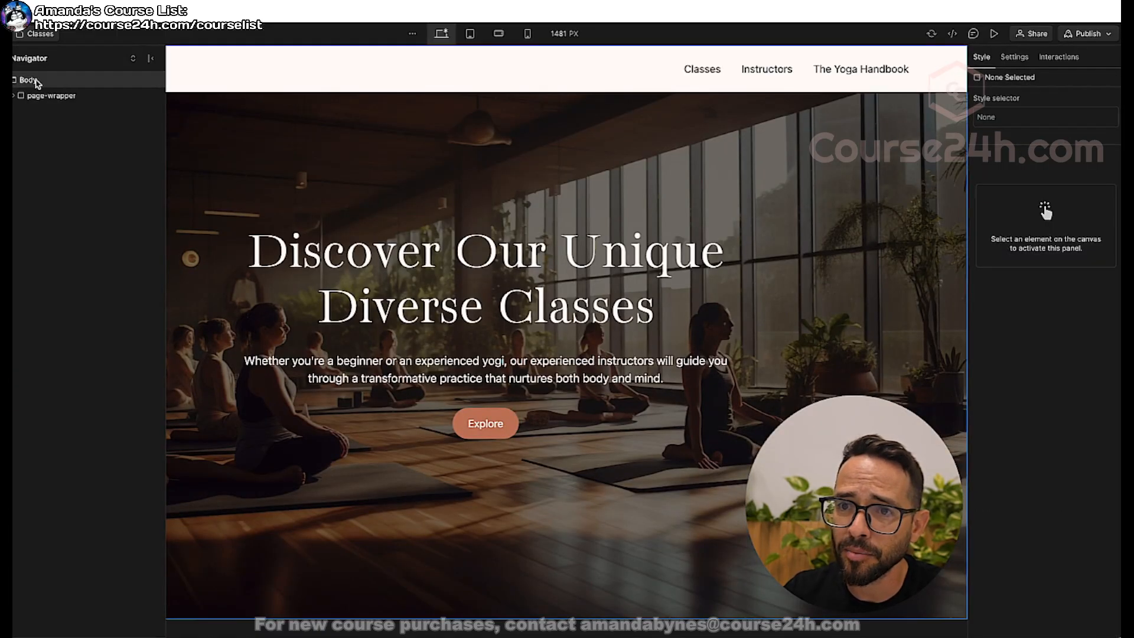
pyautogui.click(38, 83)
# Add a Mouse move in viewport page trigger to the Classes page that plays the Custom-cursor-animation mouse animation.
pyautogui.press('h')
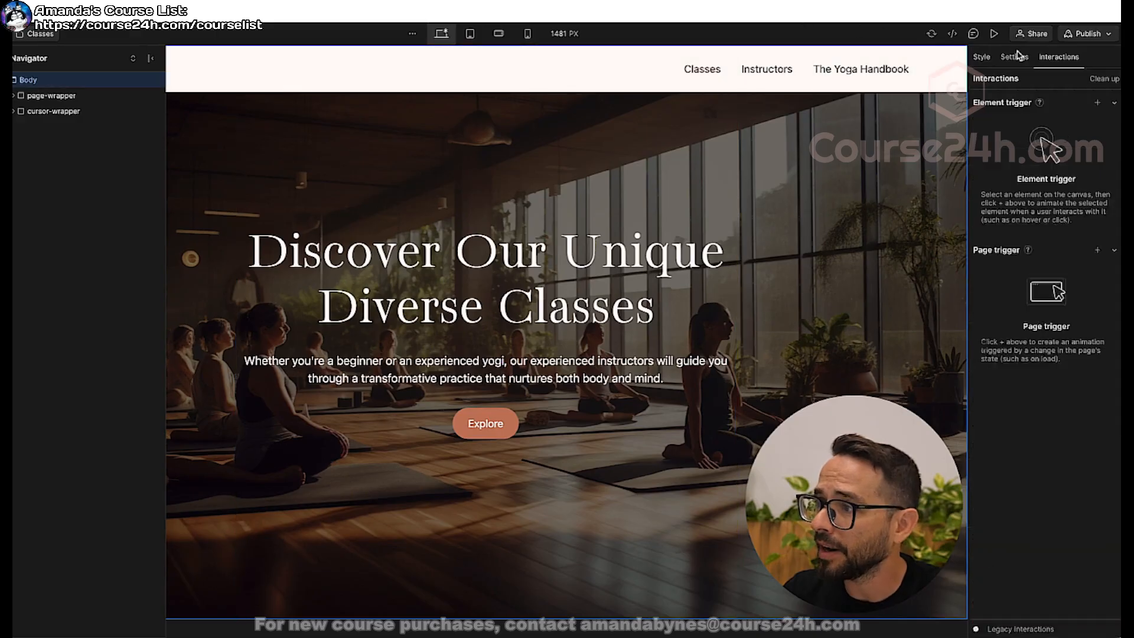
pyautogui.click(1098, 251)
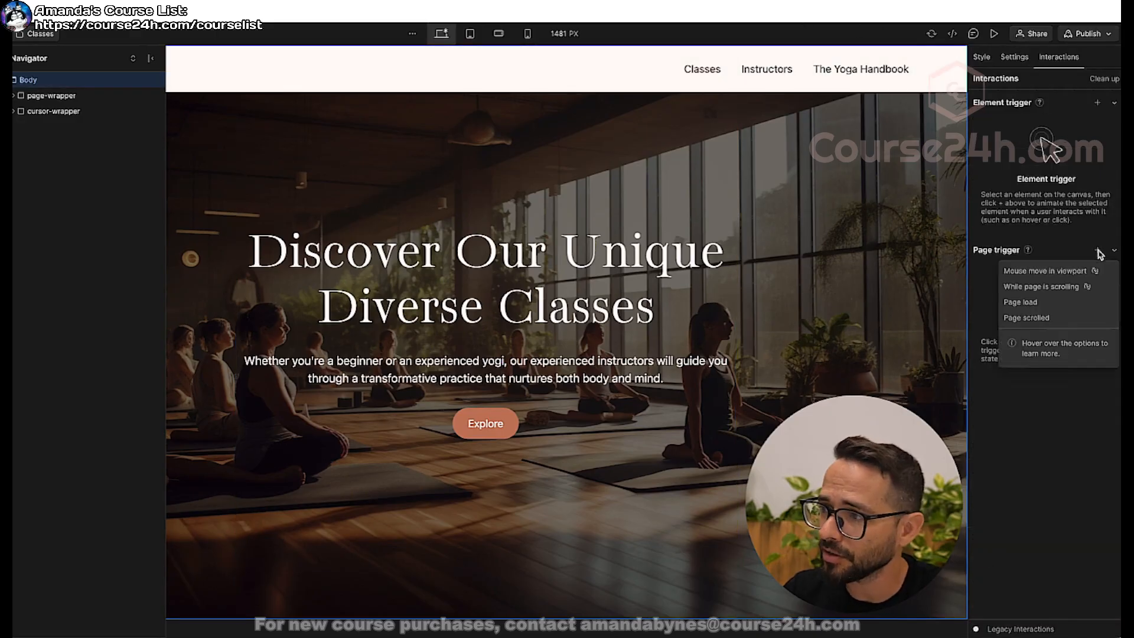
pyautogui.click(1018, 273)
pyautogui.click(1056, 187)
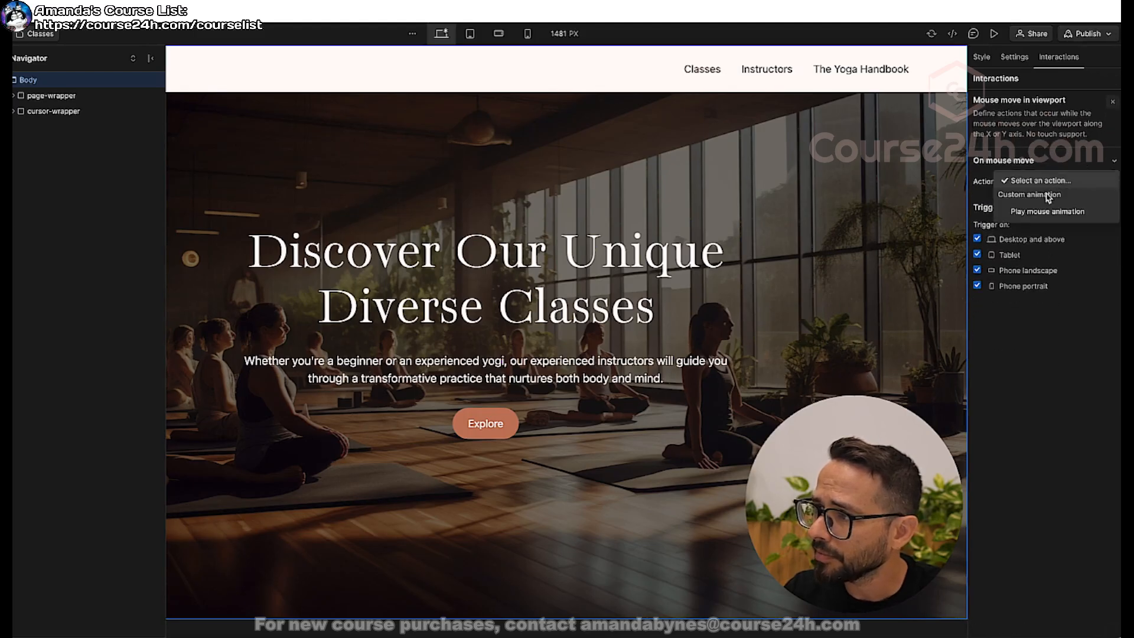
pyautogui.click(1043, 213)
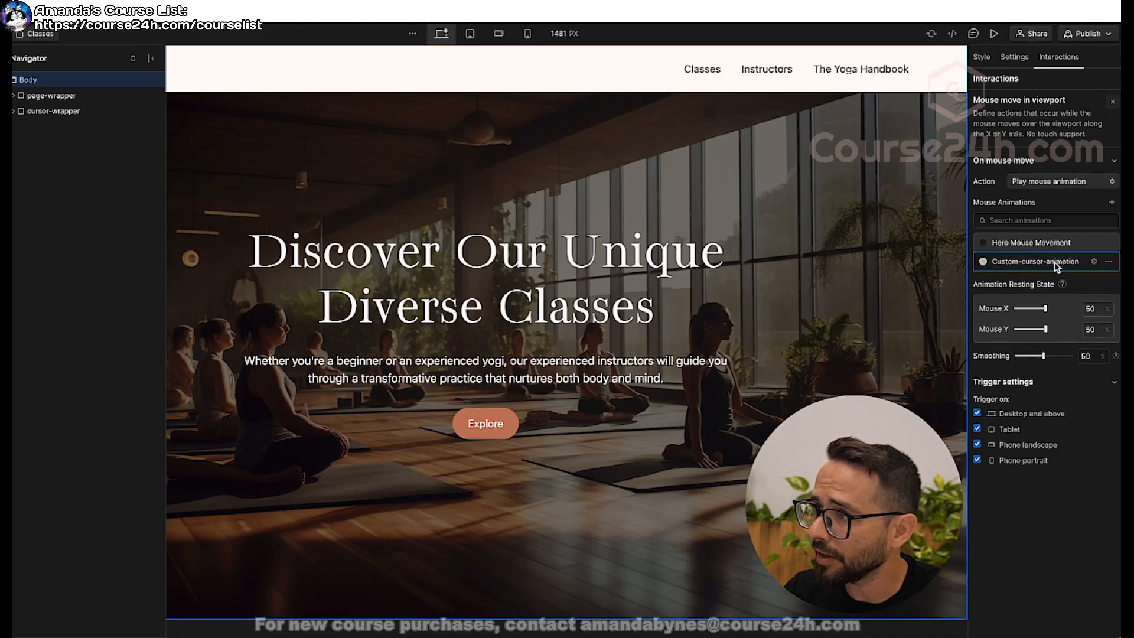
# Preview the Classes page down to the class list to check the custom cursor.
pyautogui.click(995, 34)
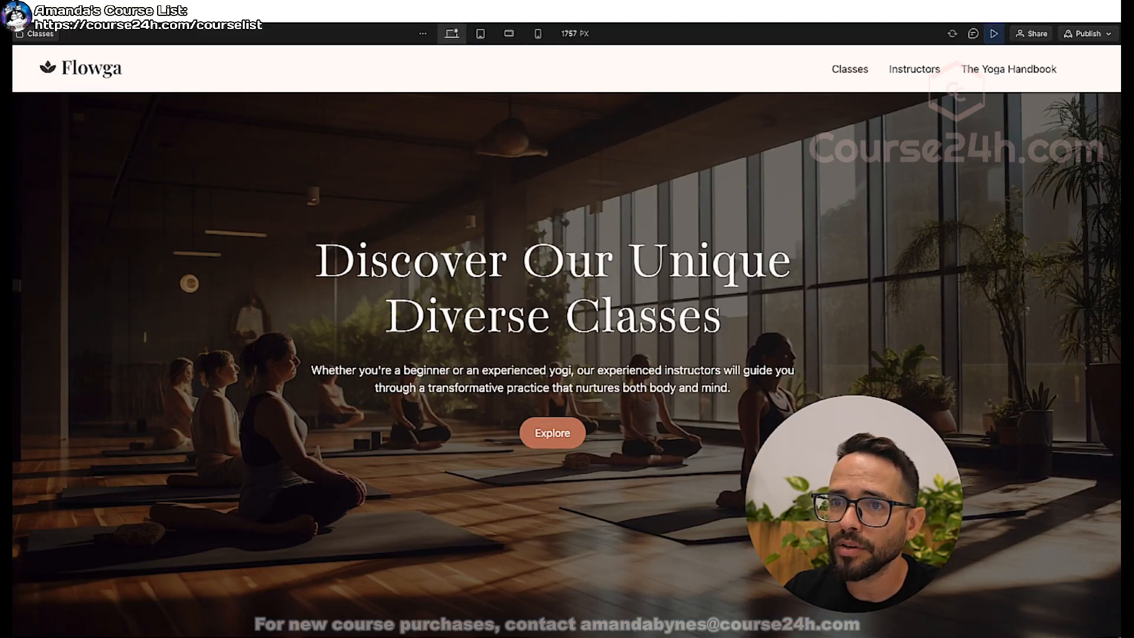
pyautogui.scroll(-7, 567, 355)
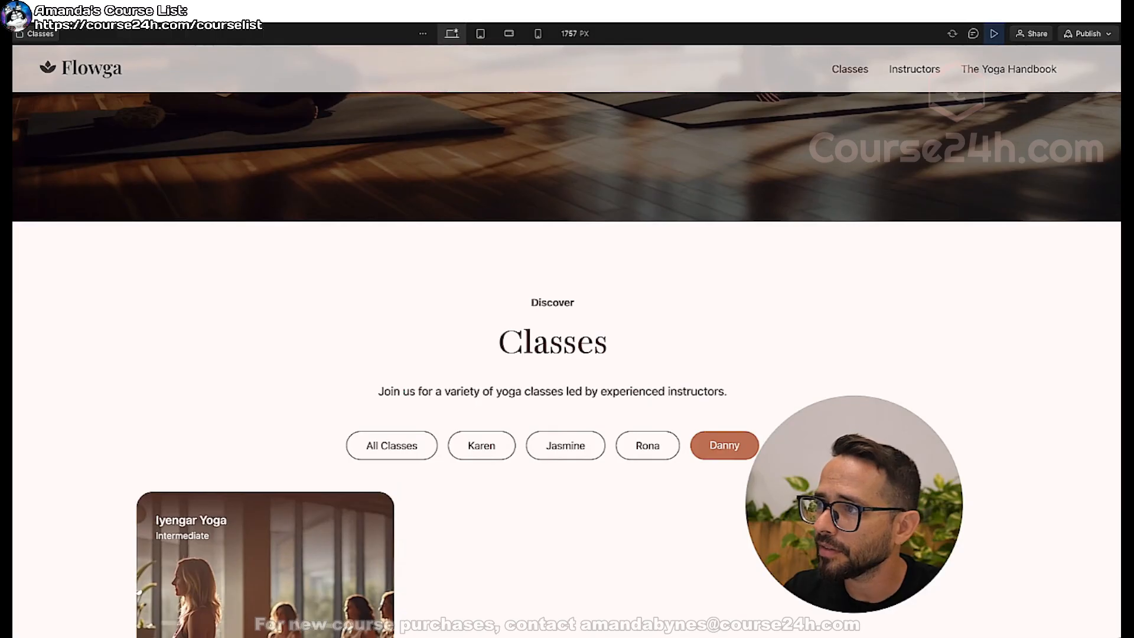
pyautogui.click(994, 34)
# Try to move the styles embed out of cursor-wrapper to sit directly inside the Body.
pyautogui.click(3, 103)
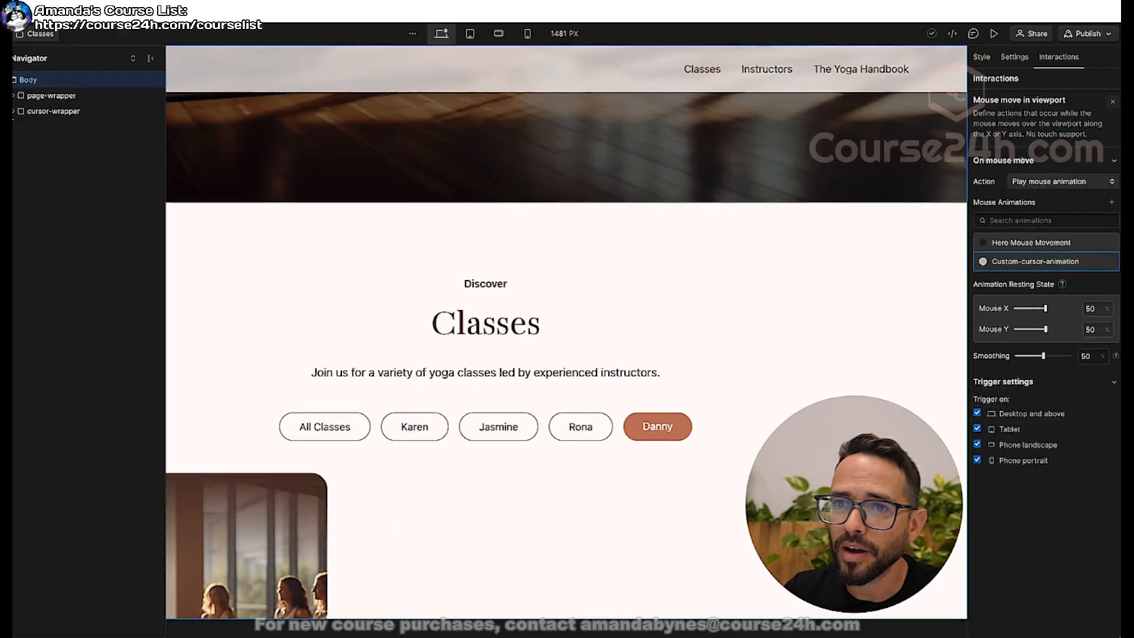
pyautogui.click(14, 111)
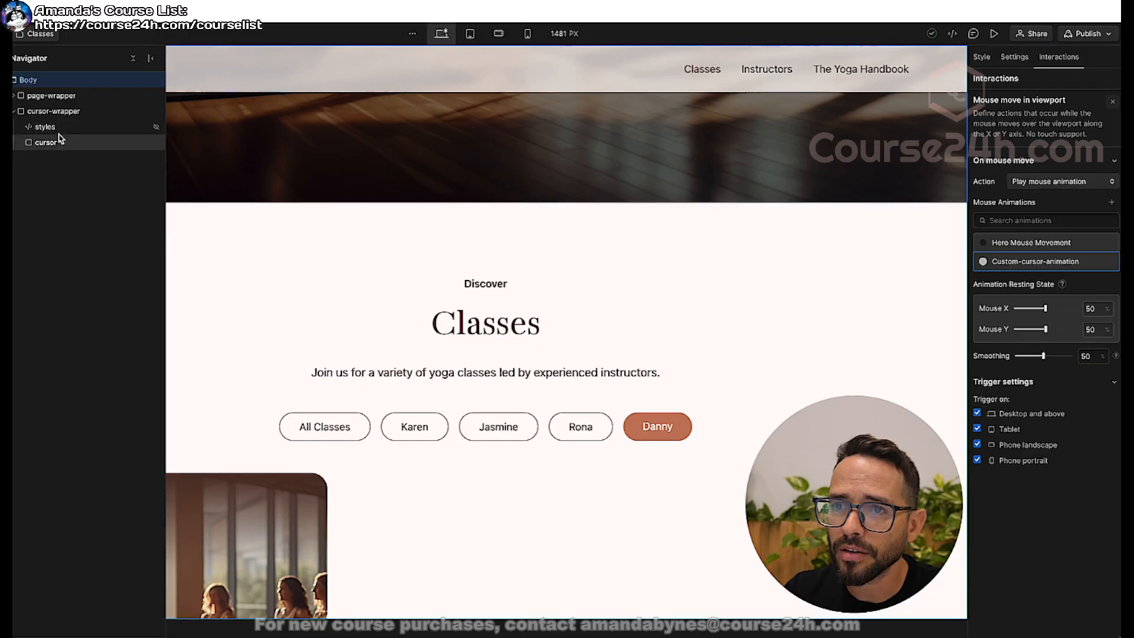
pyautogui.click(46, 128)
pyautogui.moveTo(46, 130); pyautogui.dragTo(42, 106)
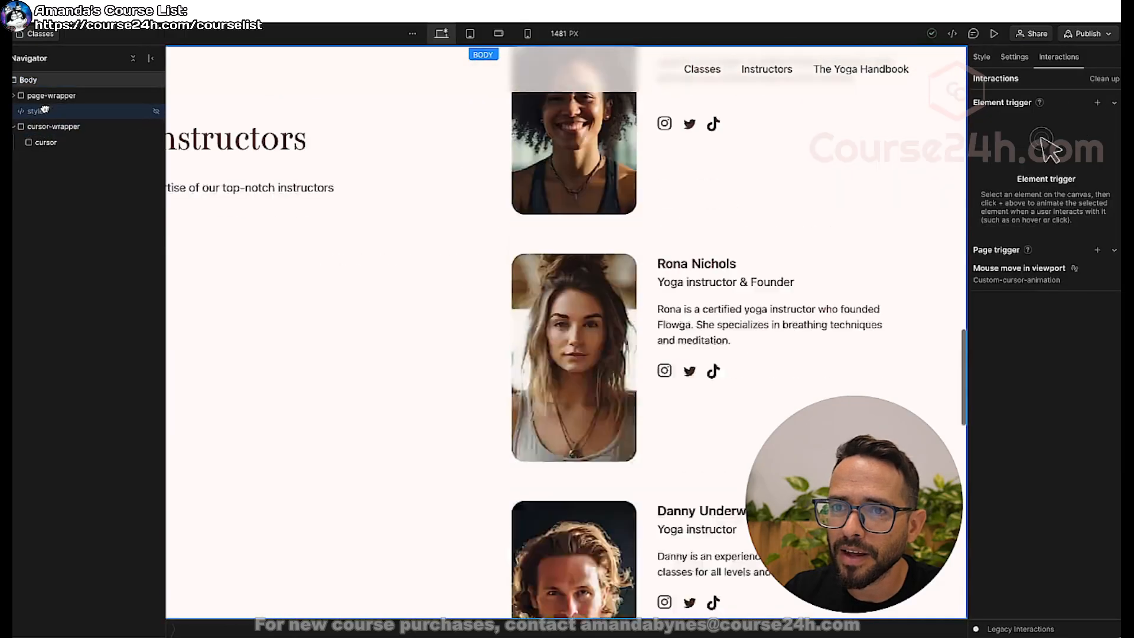
pyautogui.click(46, 142)
pyautogui.click(14, 127)
pyautogui.click(56, 127)
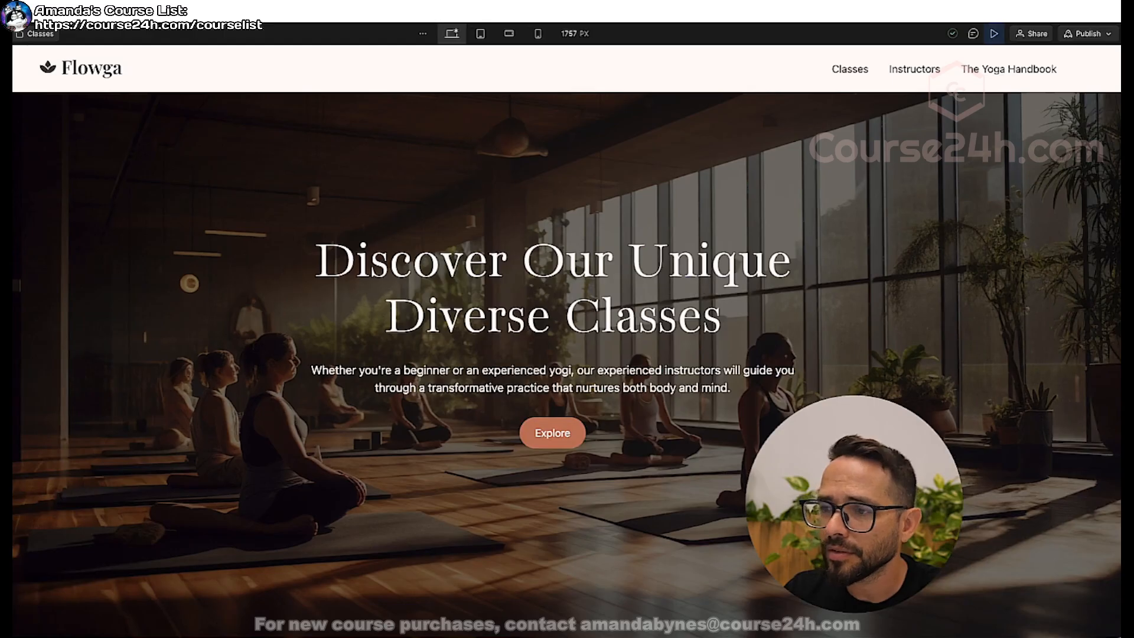
# Check the previewed Classes page, its page-wrapper contents, and the action targets inside Custom-cursor-animation.
pyautogui.scroll(-9, 567, 355)
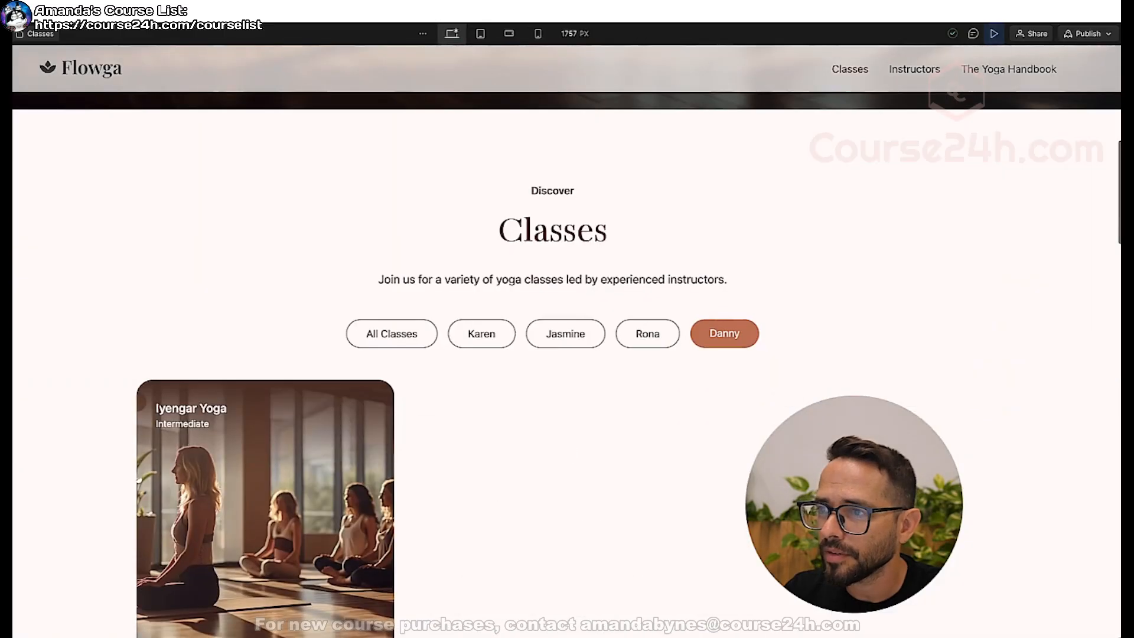
pyautogui.click(994, 33)
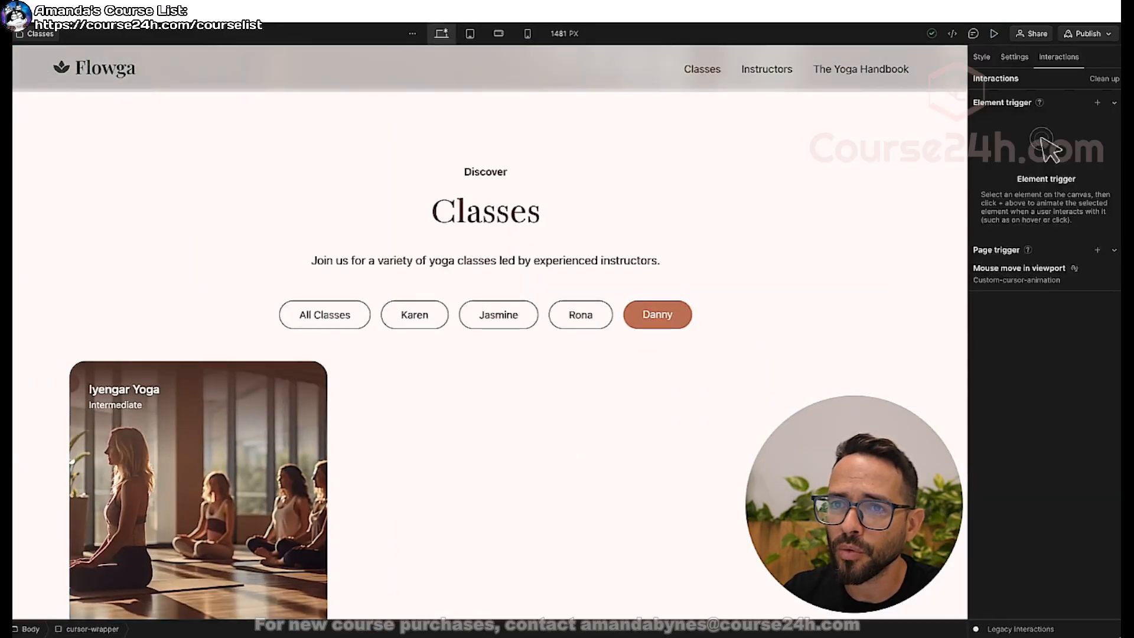
pyautogui.click(4, 84)
pyautogui.click(5, 83)
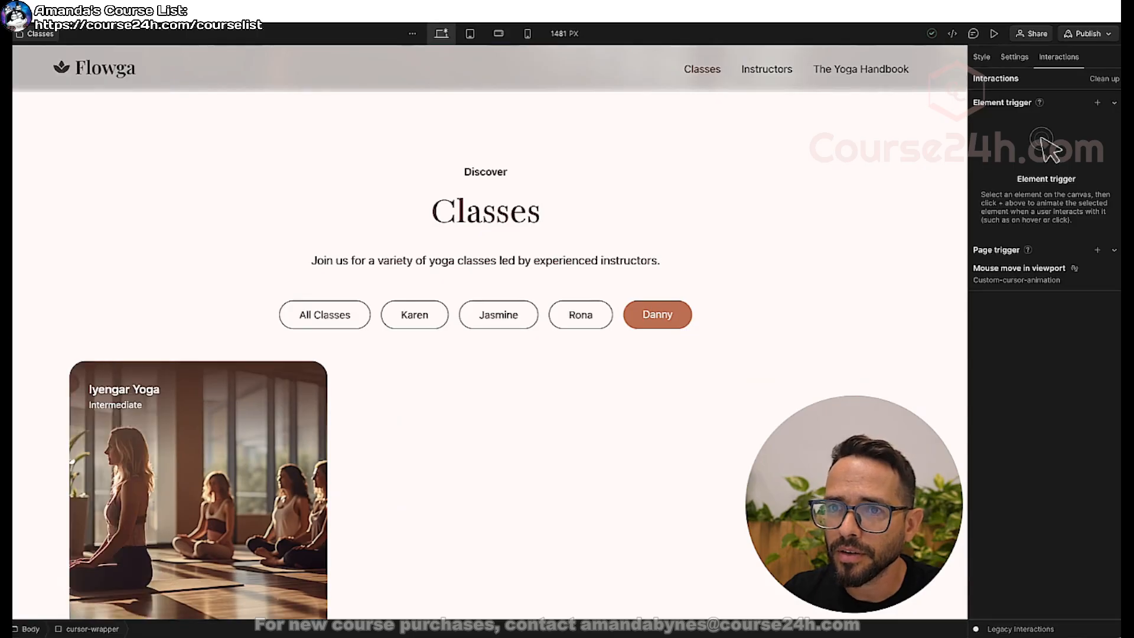
pyautogui.click(5, 106)
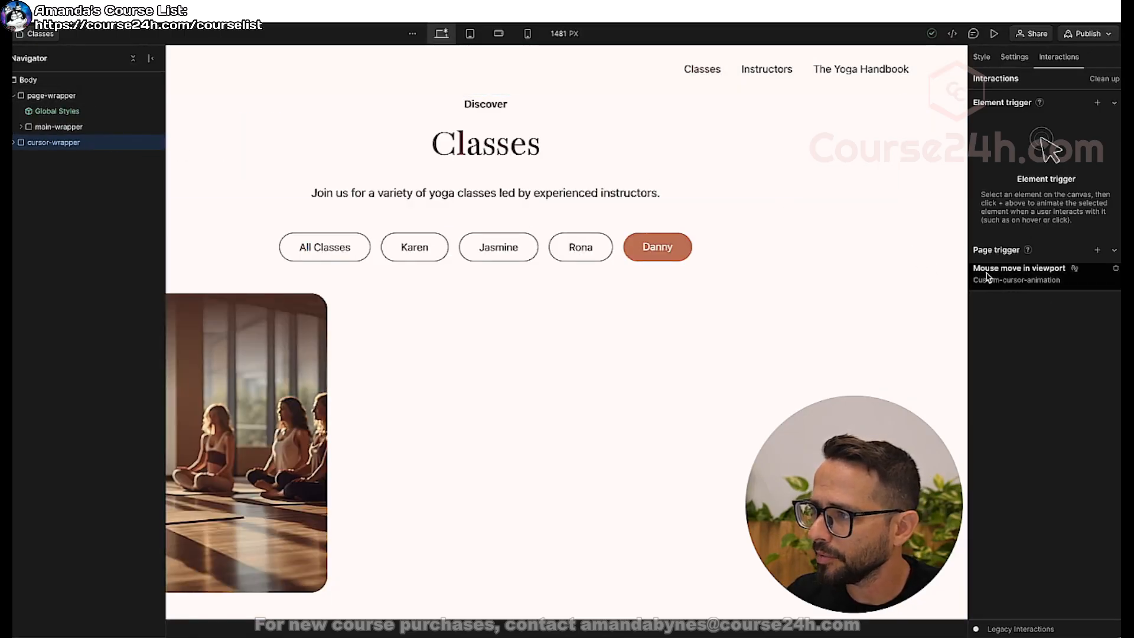
pyautogui.click(1025, 274)
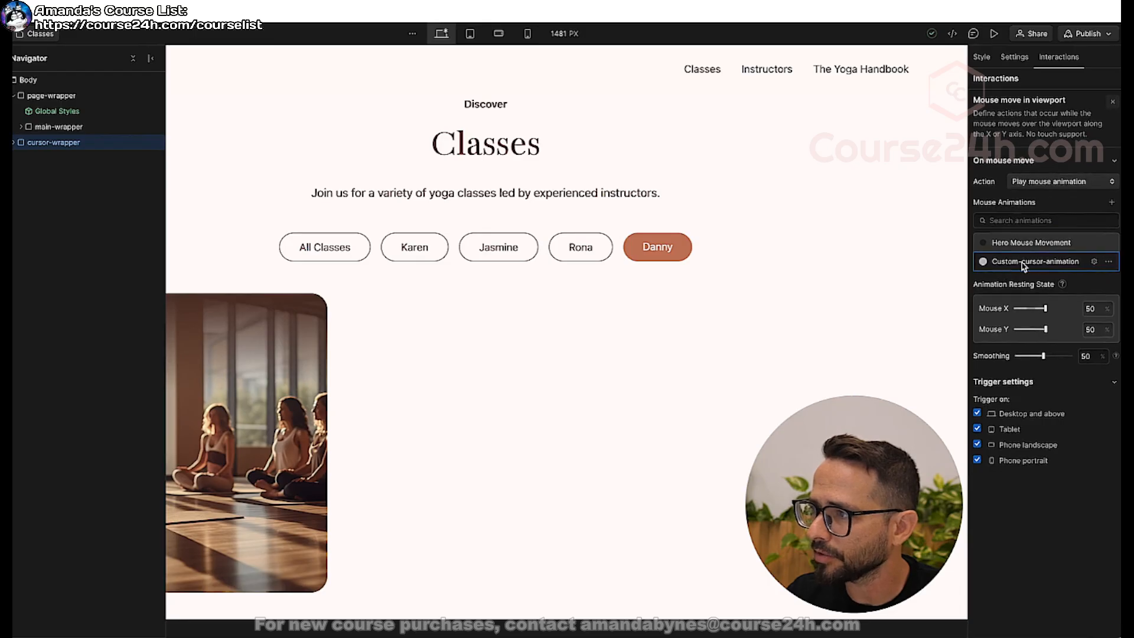
pyautogui.click(1024, 264)
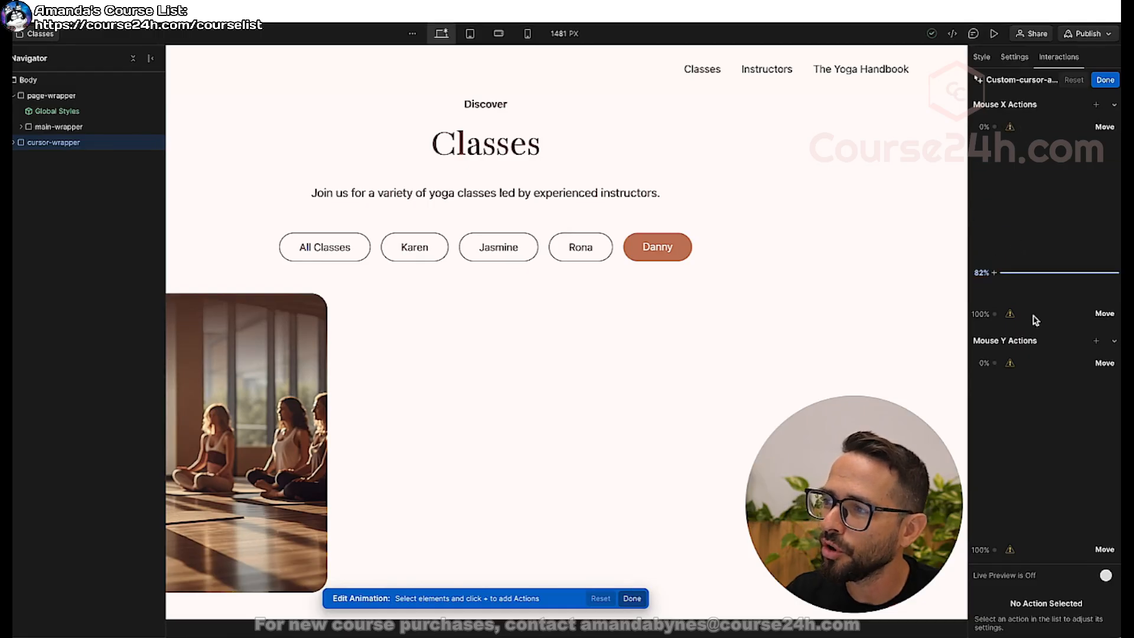
pyautogui.moveTo(1010, 124)
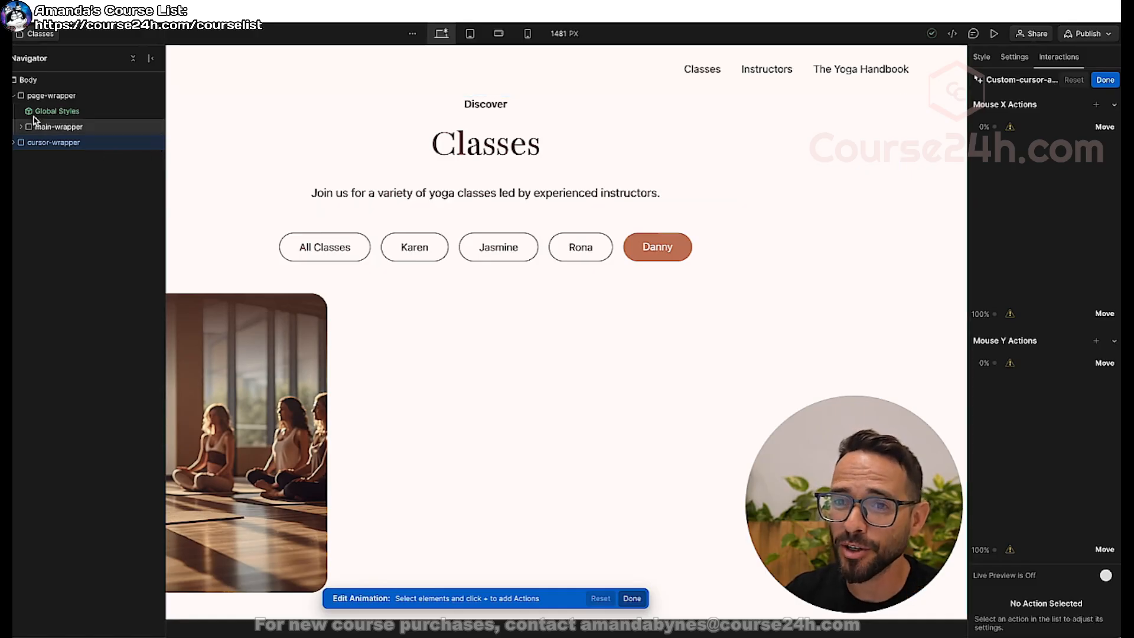
# On the Home page, edit Custom-cursor-animation so its cursor move action affects the cursor class instead of the selected element.
pyautogui.press('p')
pyautogui.click(39, 137)
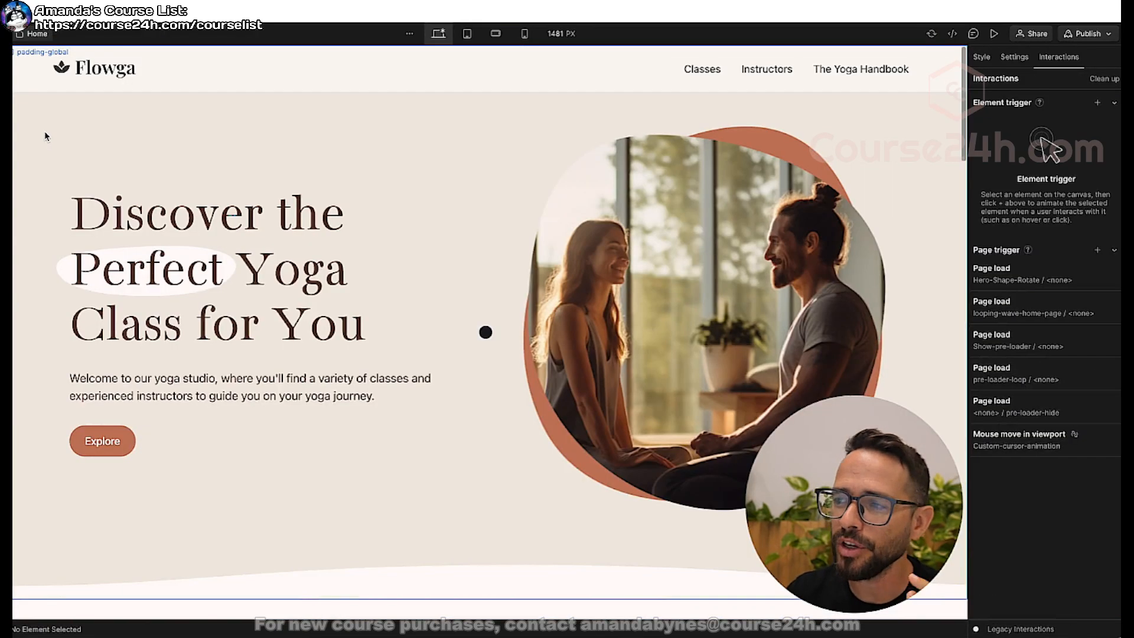
pyautogui.click(1010, 440)
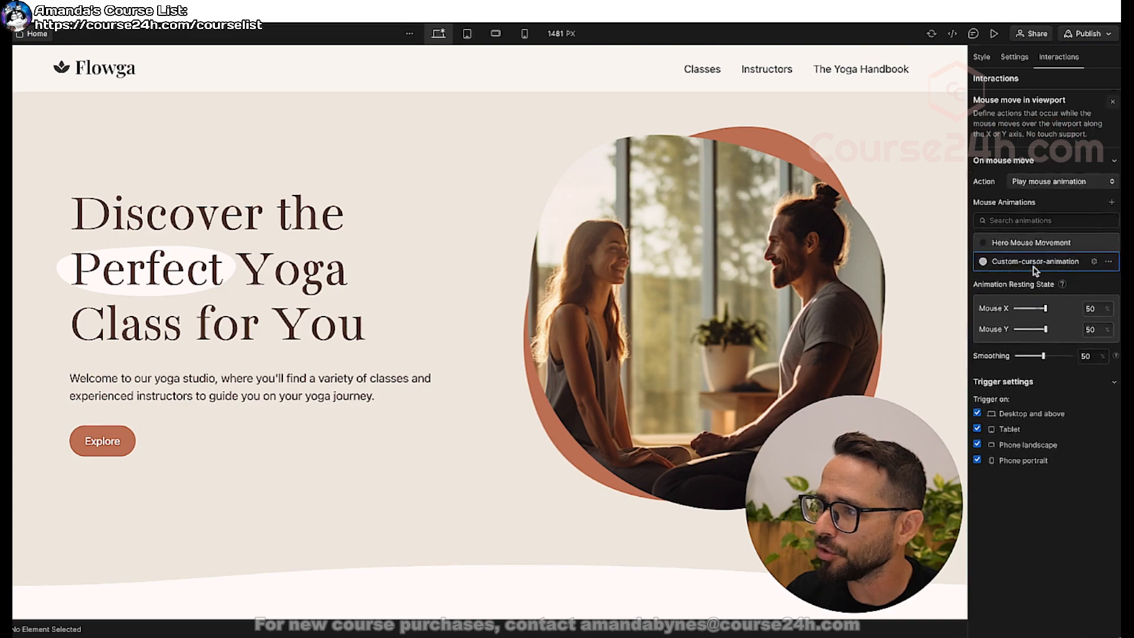
pyautogui.click(1033, 265)
pyautogui.click(1049, 129)
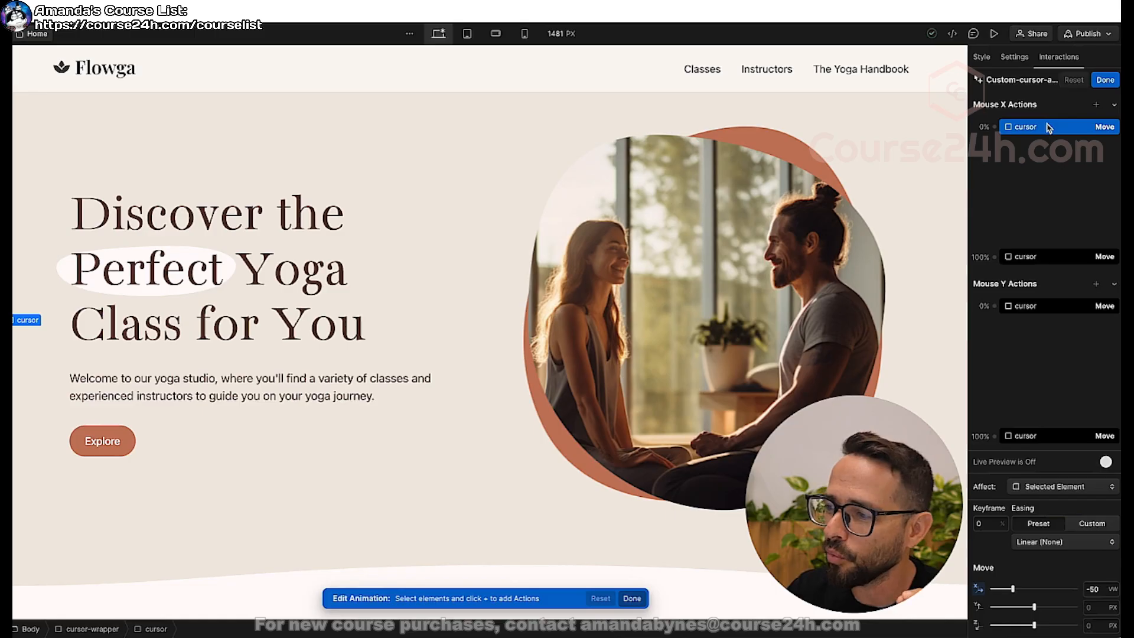
pyautogui.click(1054, 486)
pyautogui.click(1027, 471)
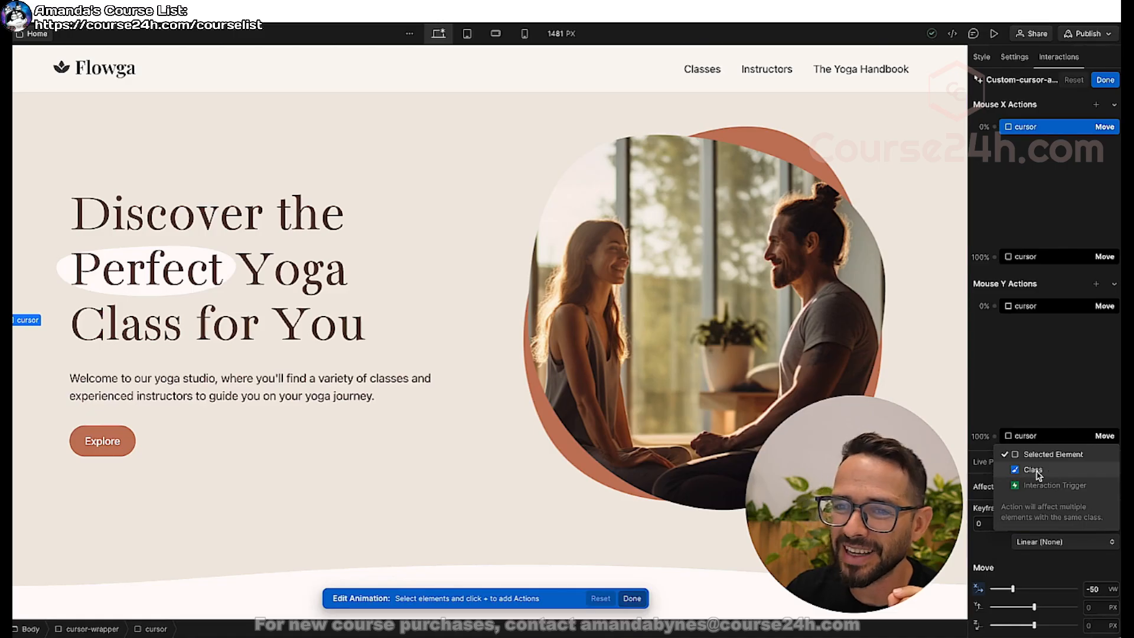
pyautogui.click(1038, 475)
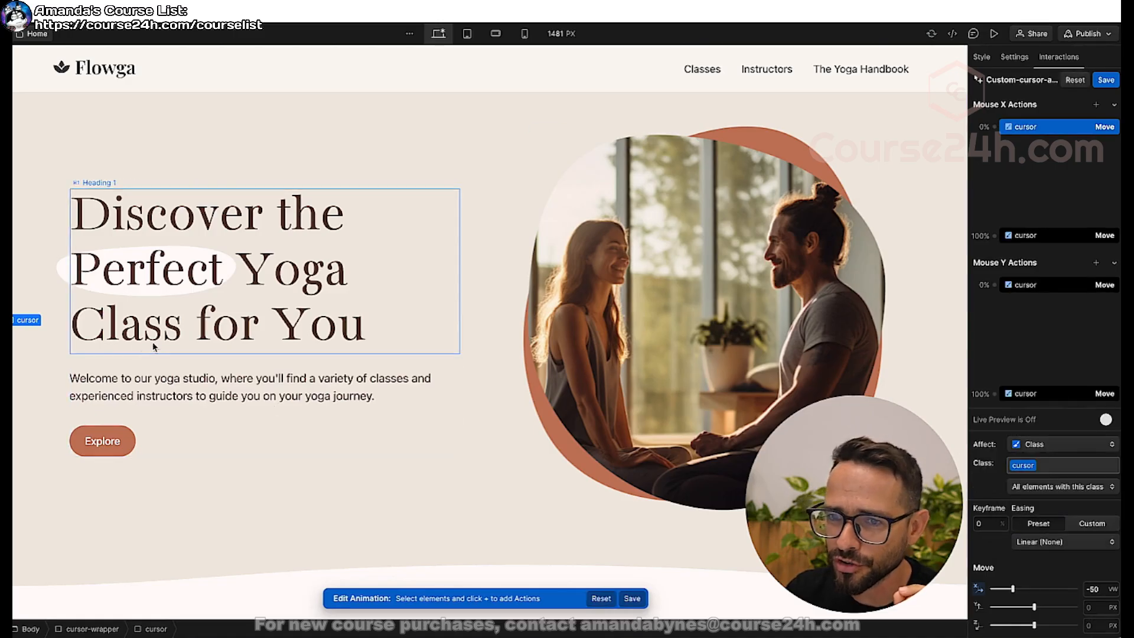
# Check the targets of the remaining Mouse X and Mouse Y cursor actions and save the animation.
pyautogui.click(1042, 236)
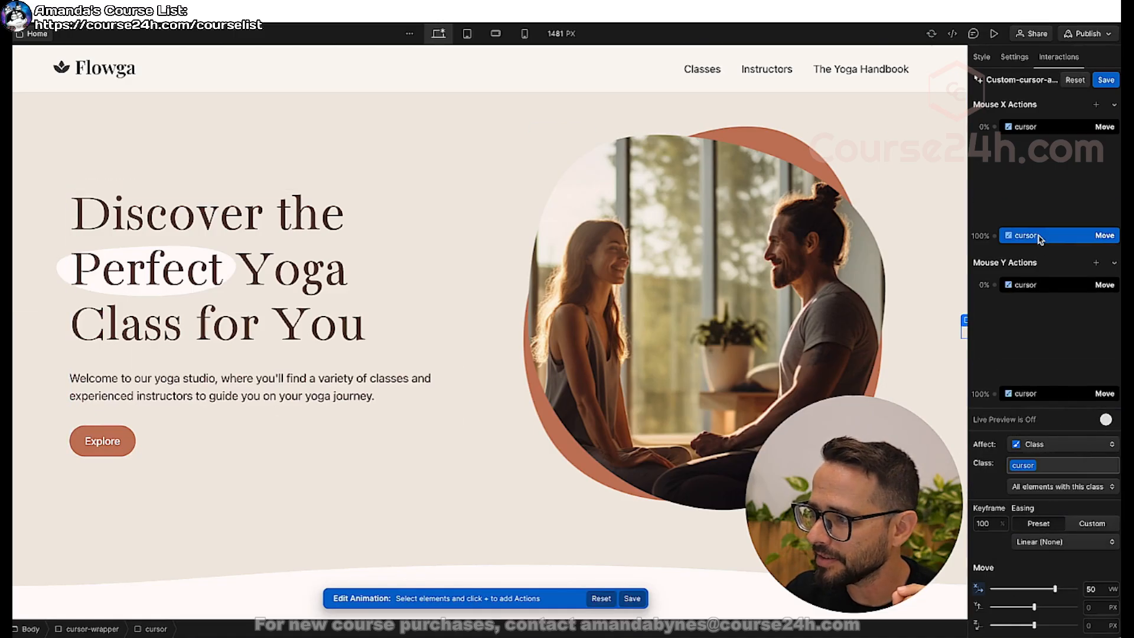
pyautogui.click(1041, 288)
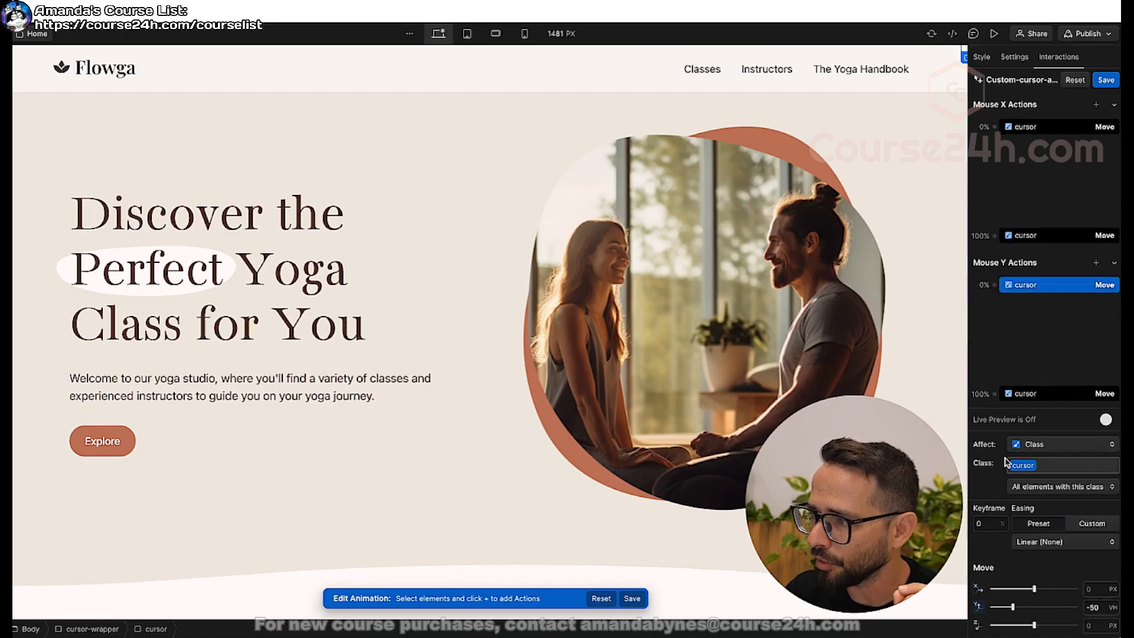
pyautogui.click(1028, 393)
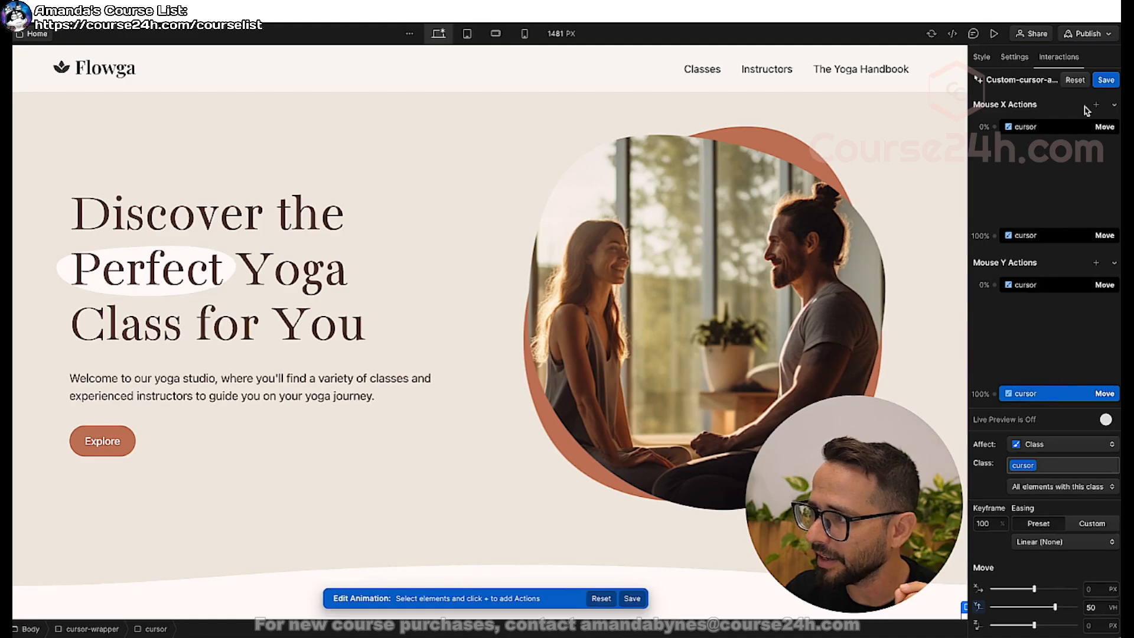
pyautogui.click(1105, 79)
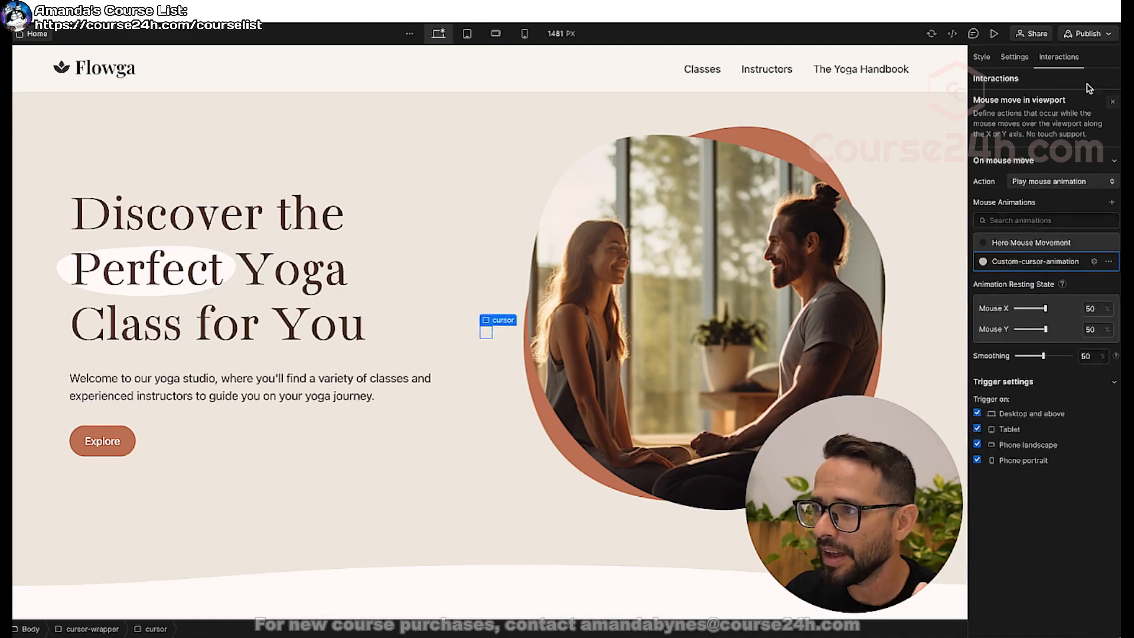
# Preview the Home page, and return to the Classes page to preview the custom cursor there.
pyautogui.click(994, 35)
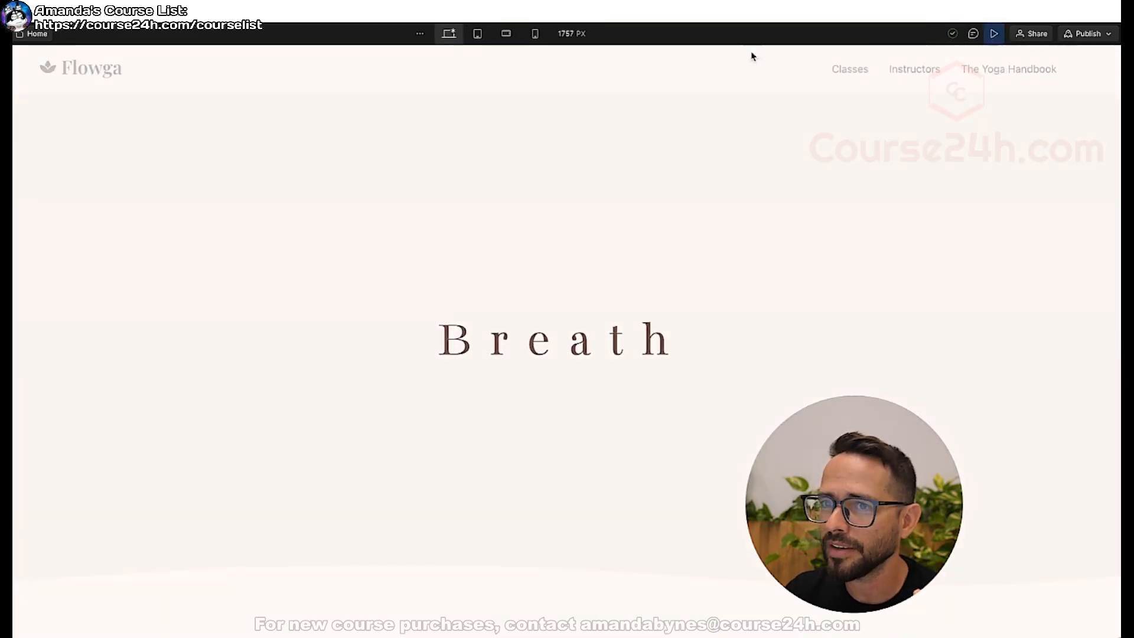
pyautogui.press('super+shift+p')
pyautogui.press('p')
pyautogui.click(30, 147)
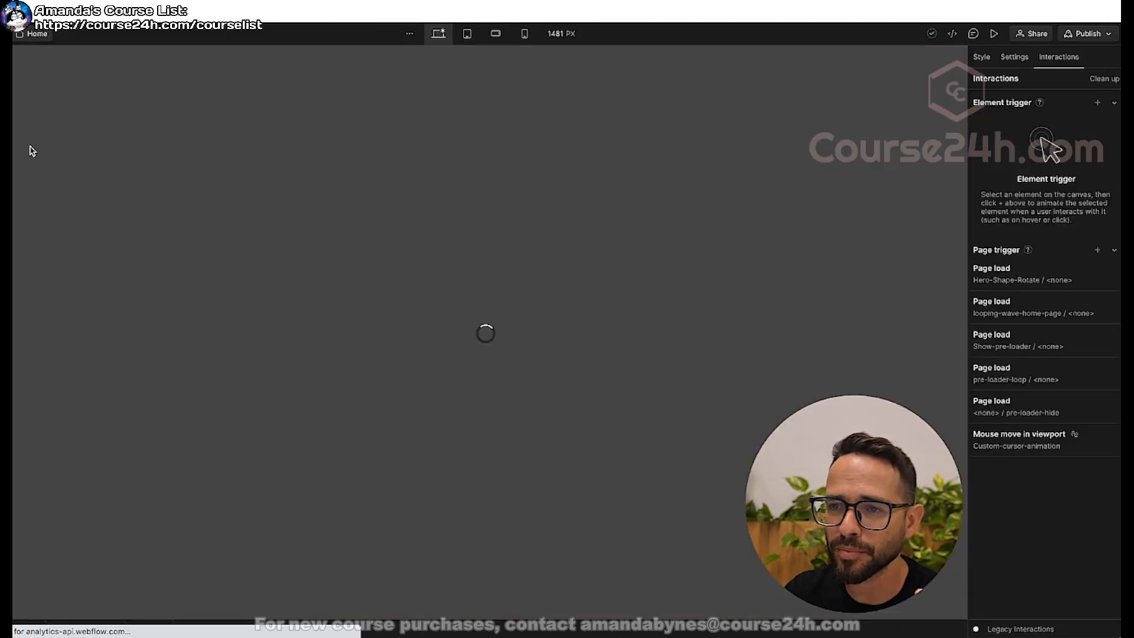
pyautogui.click(993, 34)
pyautogui.scroll(-8, 567, 341)
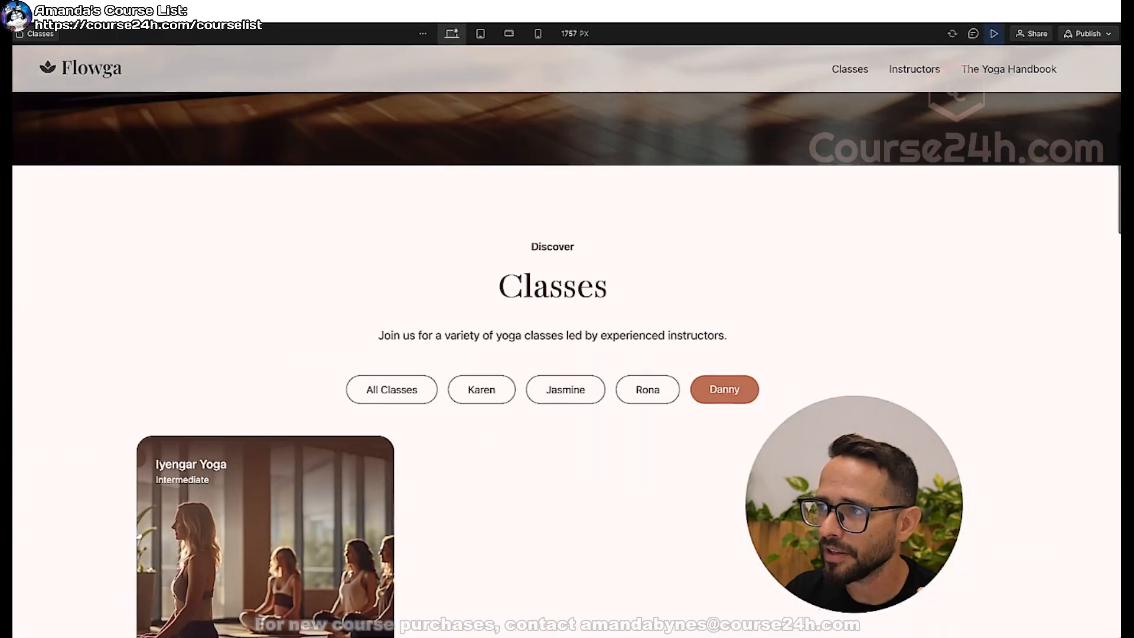
pyautogui.click(995, 34)
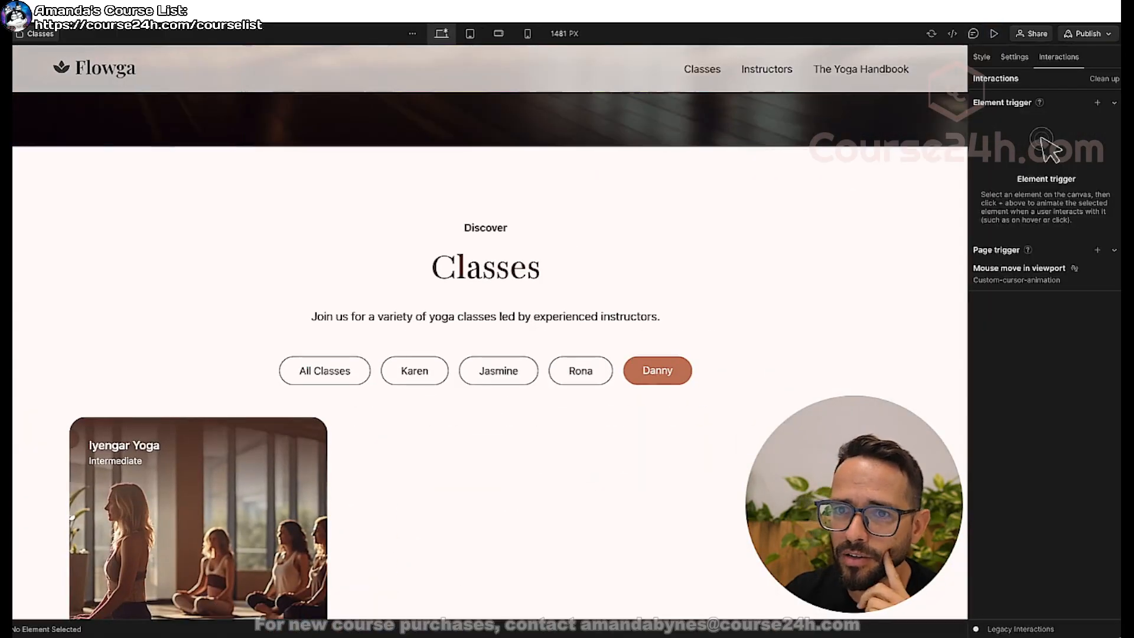
# Review the Mouse X and Mouse Y cursor actions of Custom-cursor-animation on the Classes page.
pyautogui.click(1040, 271)
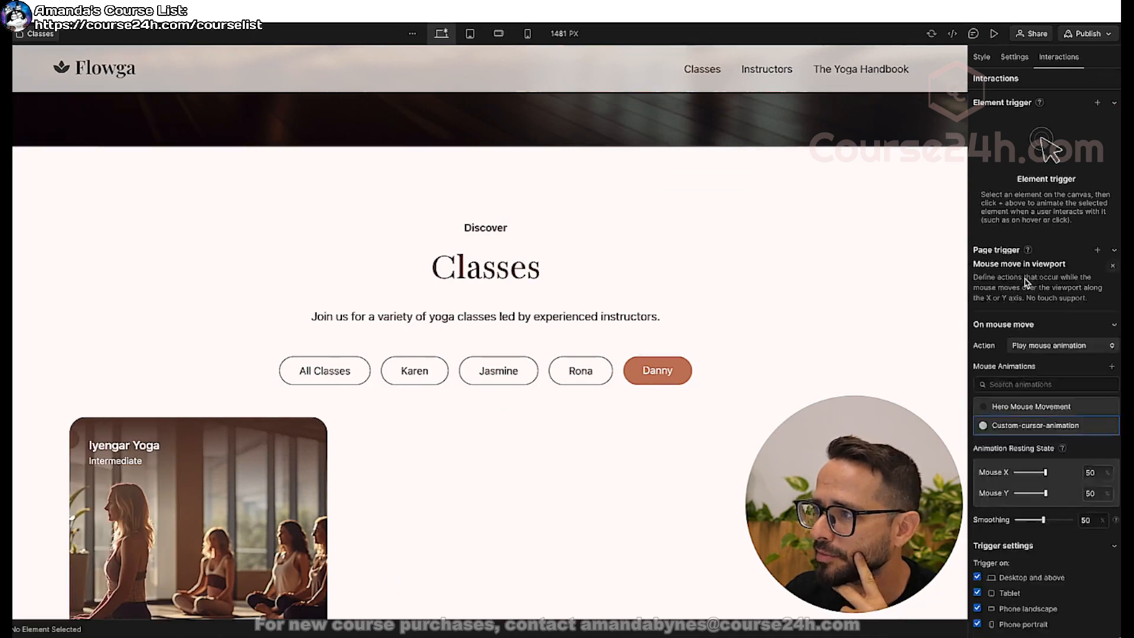
pyautogui.click(1033, 263)
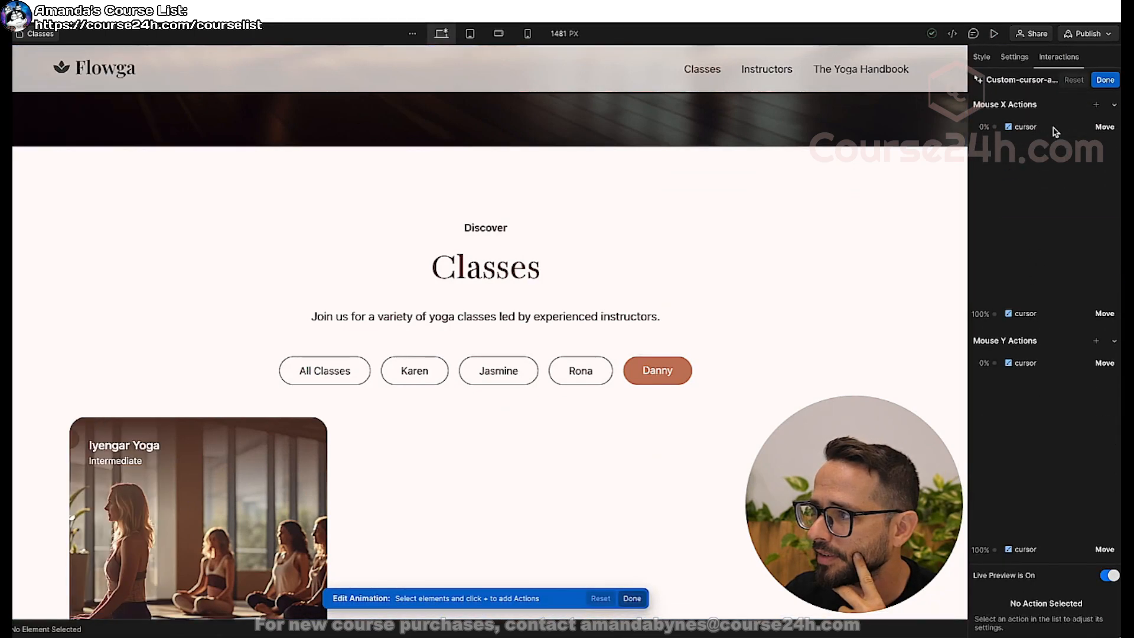
pyautogui.click(1038, 236)
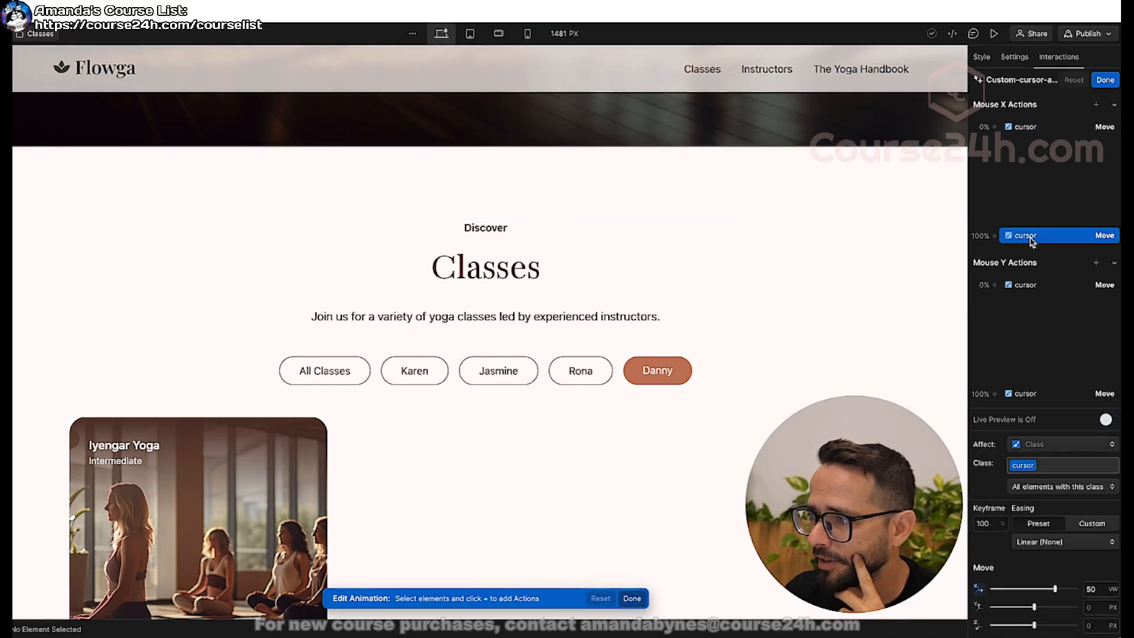
pyautogui.click(1037, 285)
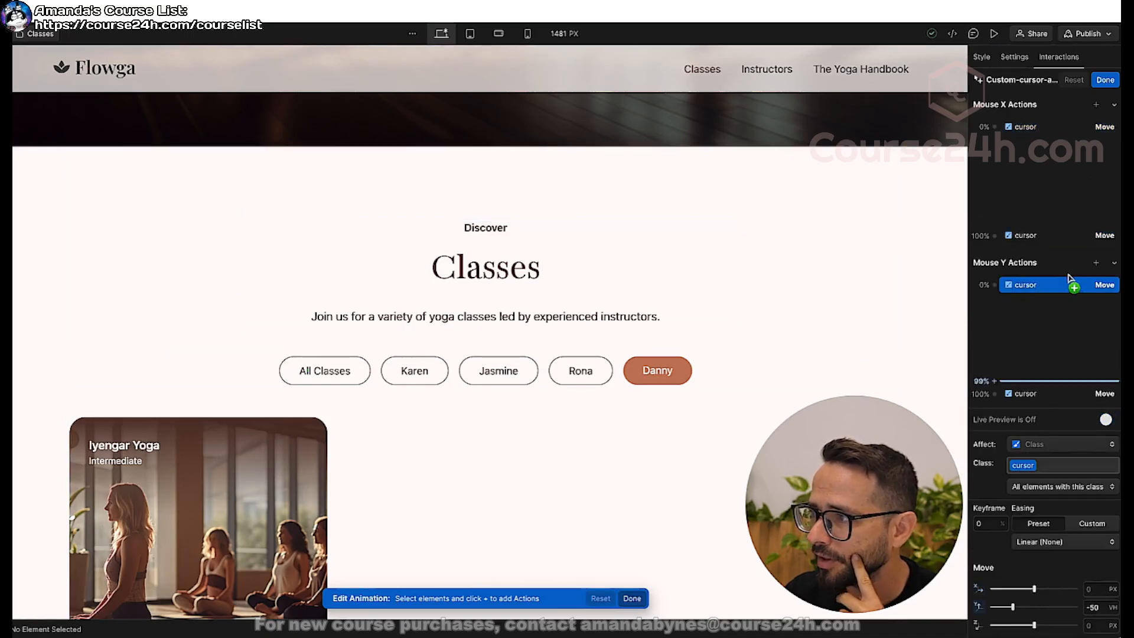
pyautogui.click(1104, 83)
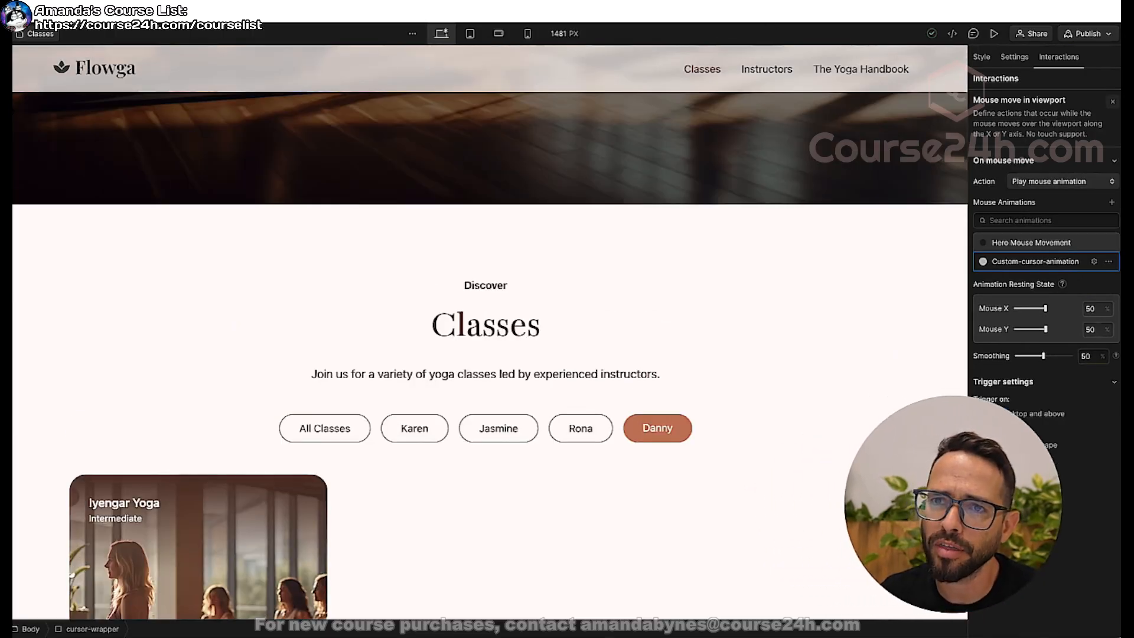
# Move cursor-wrapper above page-wrapper in the Body of the Classes page and preview the result.
pyautogui.press('z')
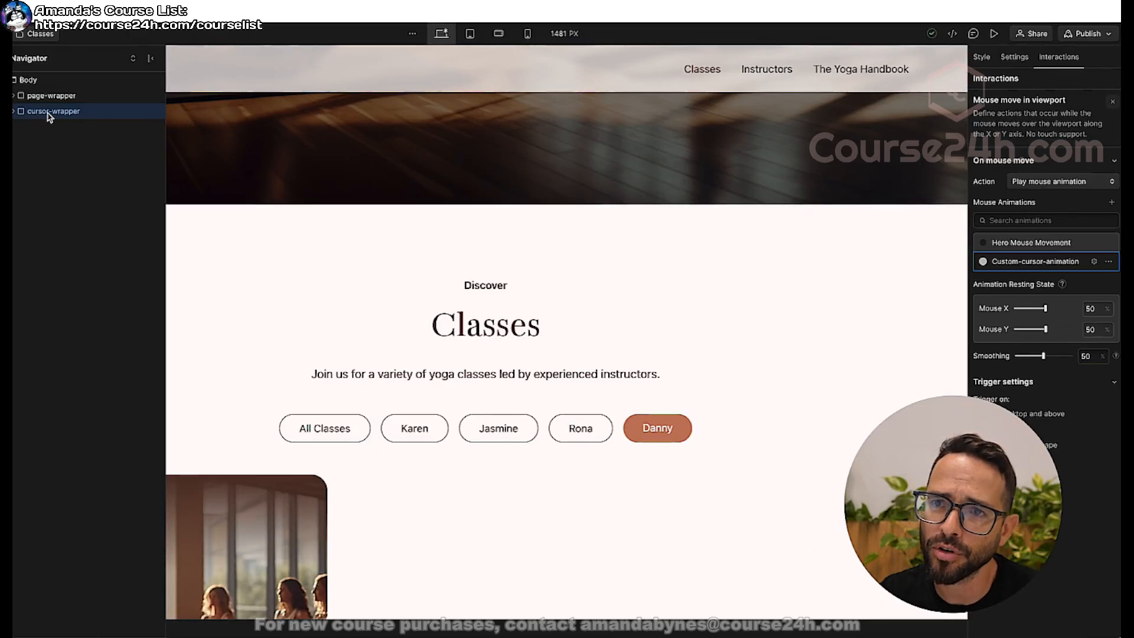
pyautogui.moveTo(44, 99); pyautogui.dragTo(40, 93)
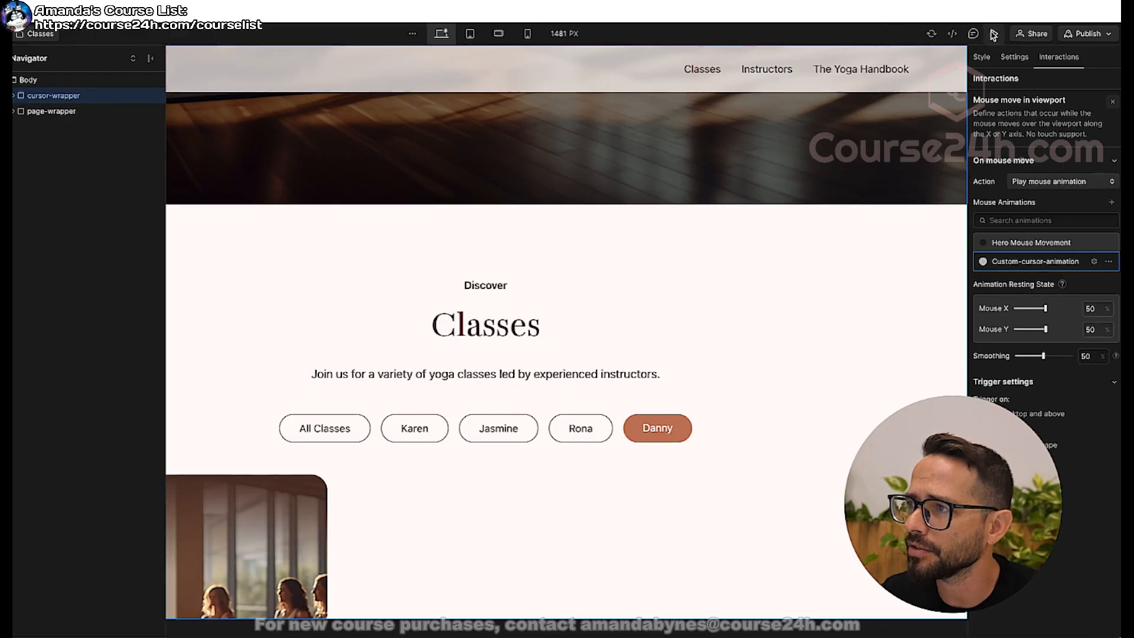
pyautogui.click(994, 34)
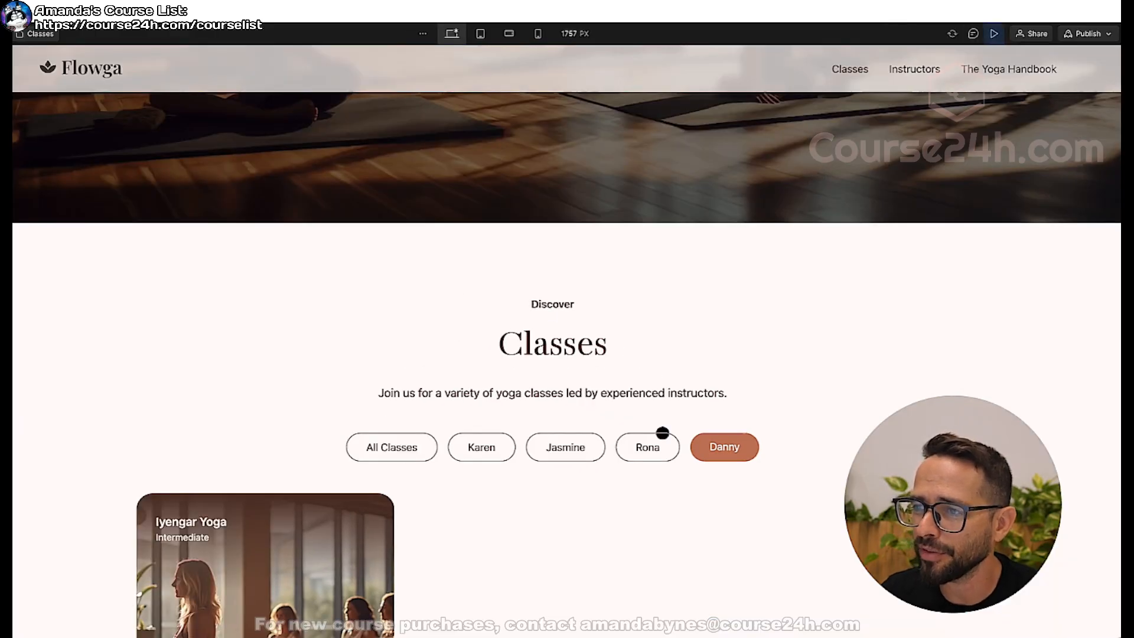
pyautogui.click(995, 34)
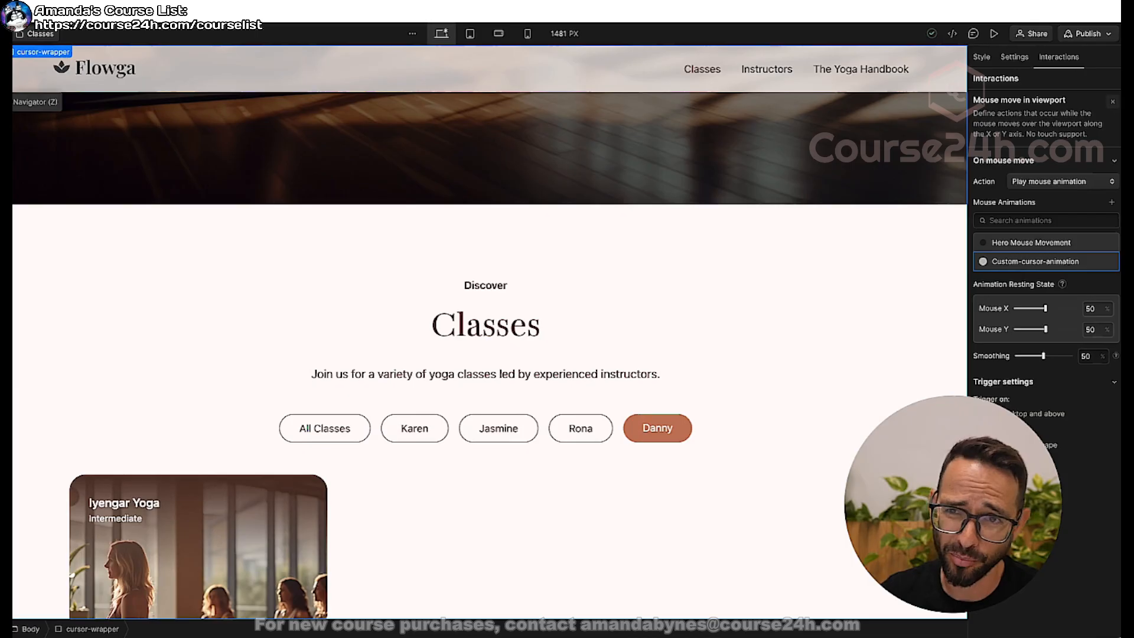
pyautogui.click(6, 101)
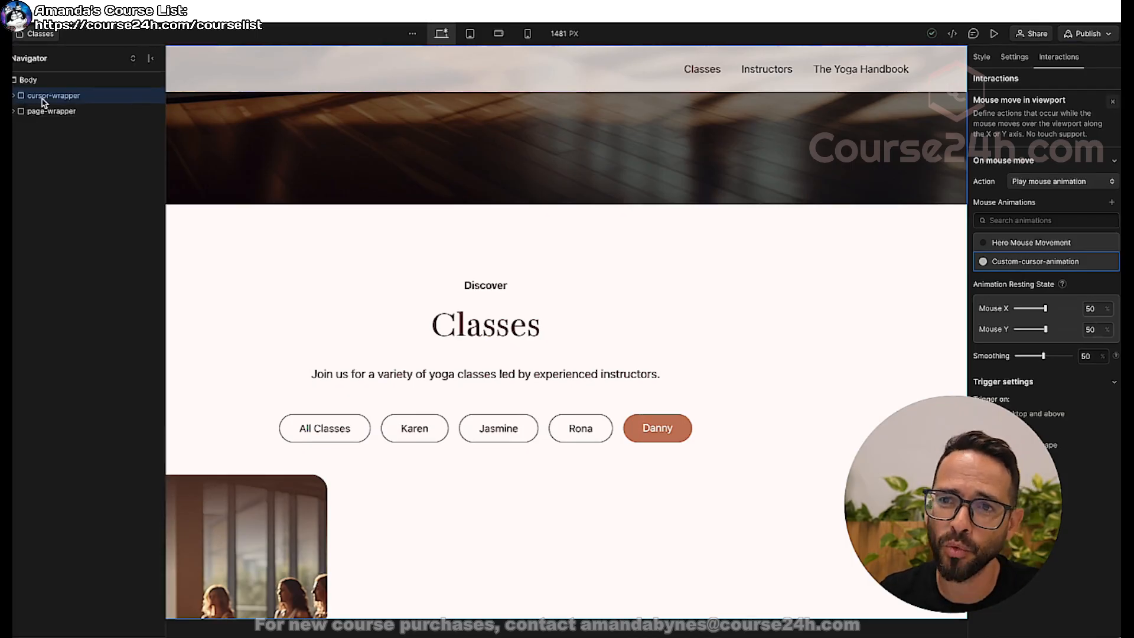